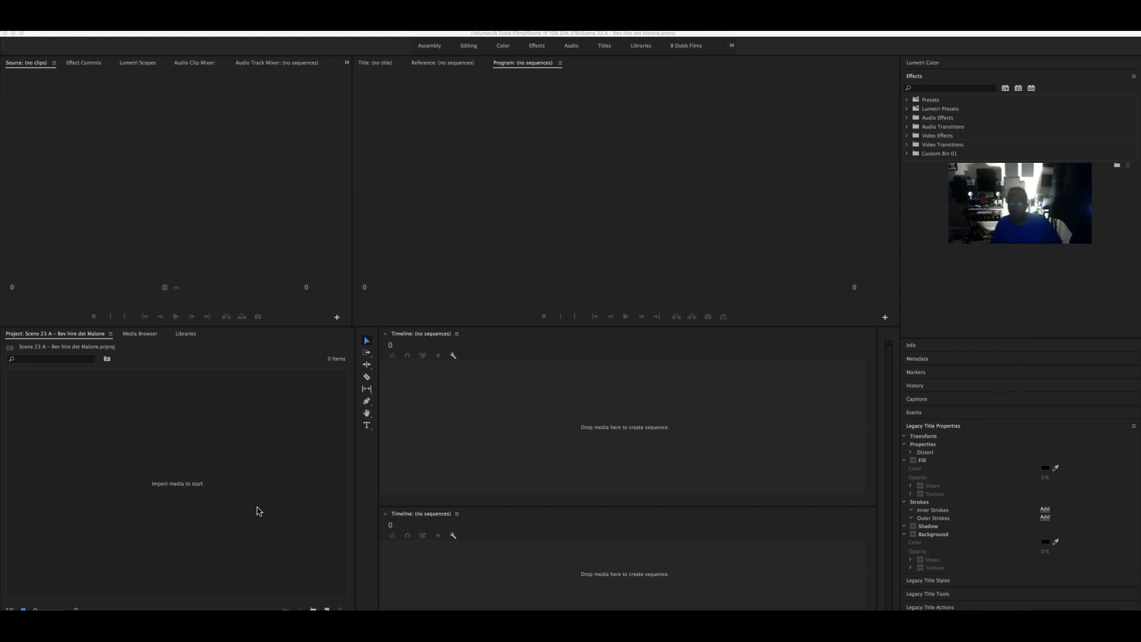
- Open the import browser and navigate to the C100 > AVCHD > BDMV > STREAM folder
left_click(254, 511)
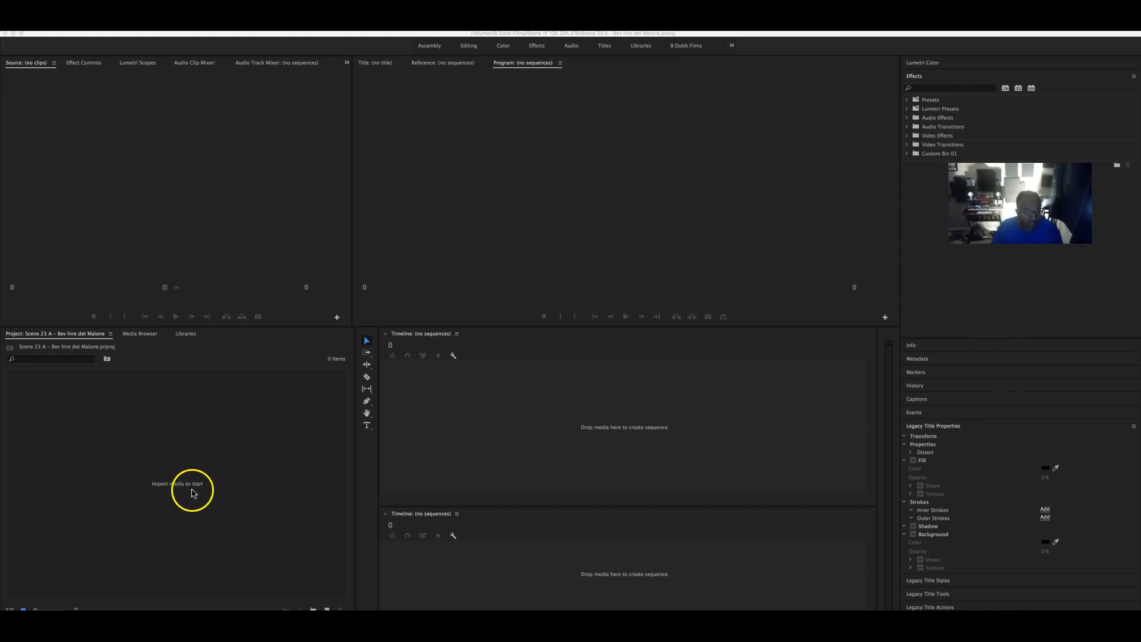
left_click(143, 471)
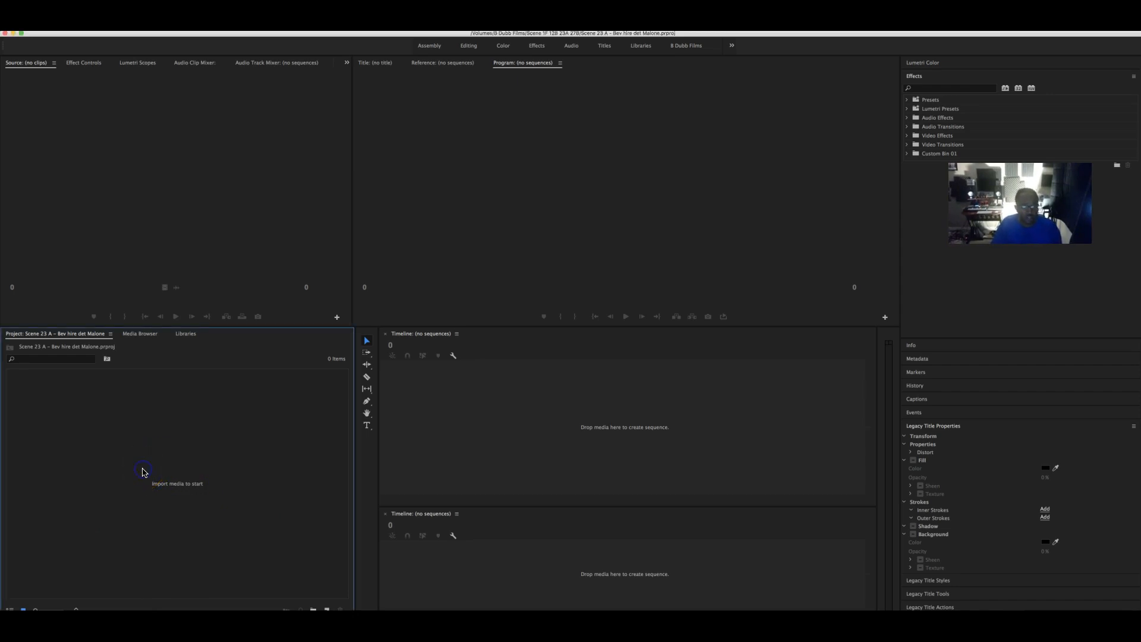
double_click(143, 472)
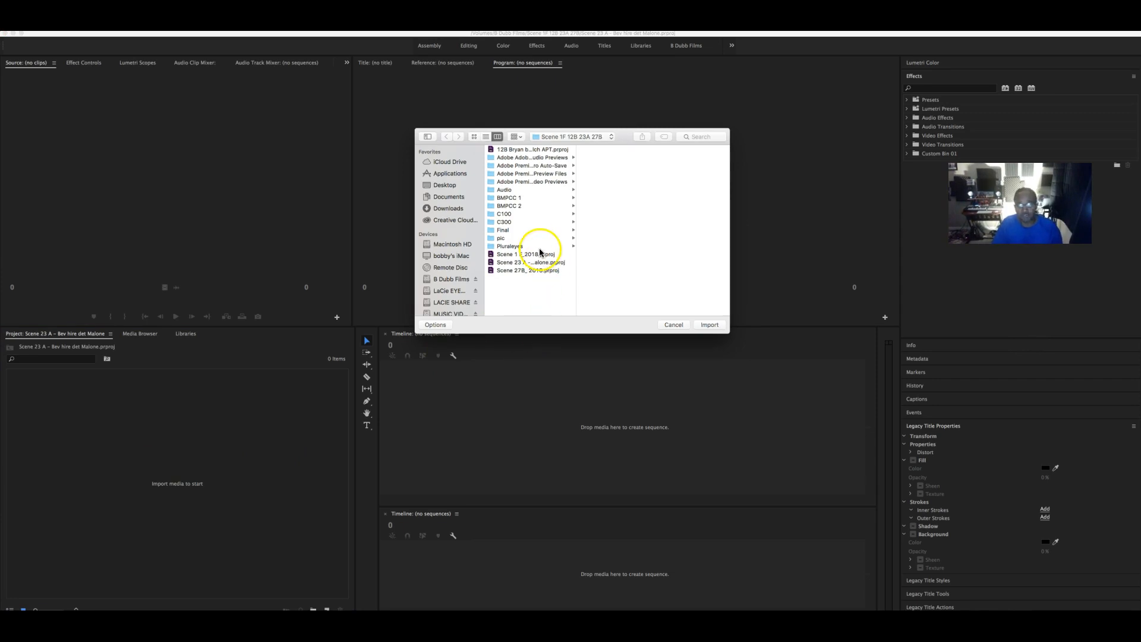
left_click(512, 199)
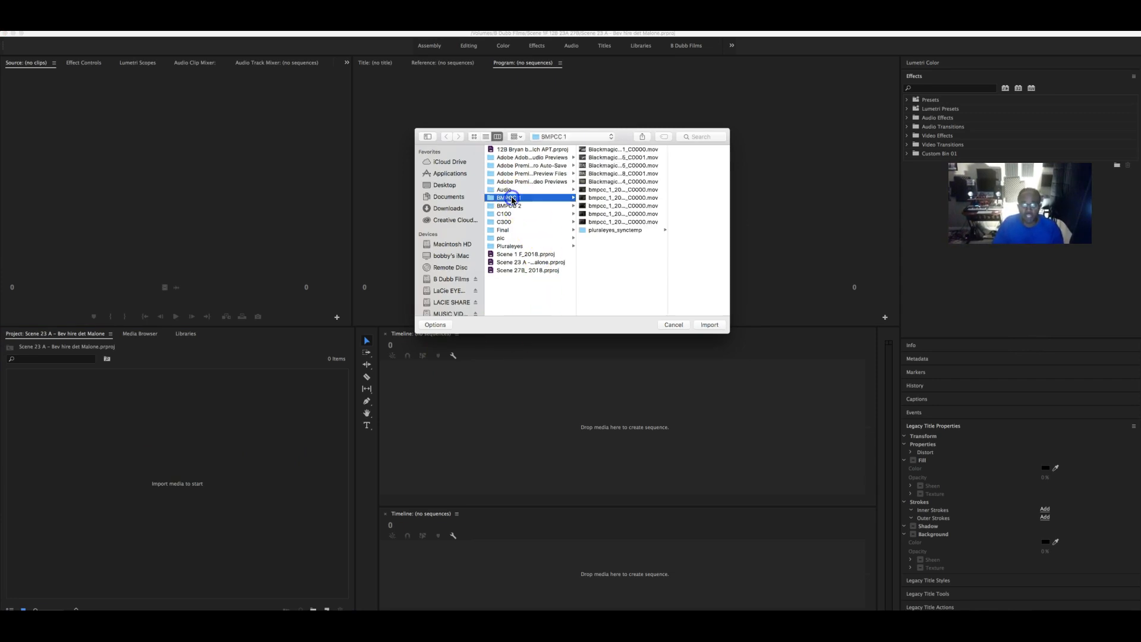
left_click(522, 207)
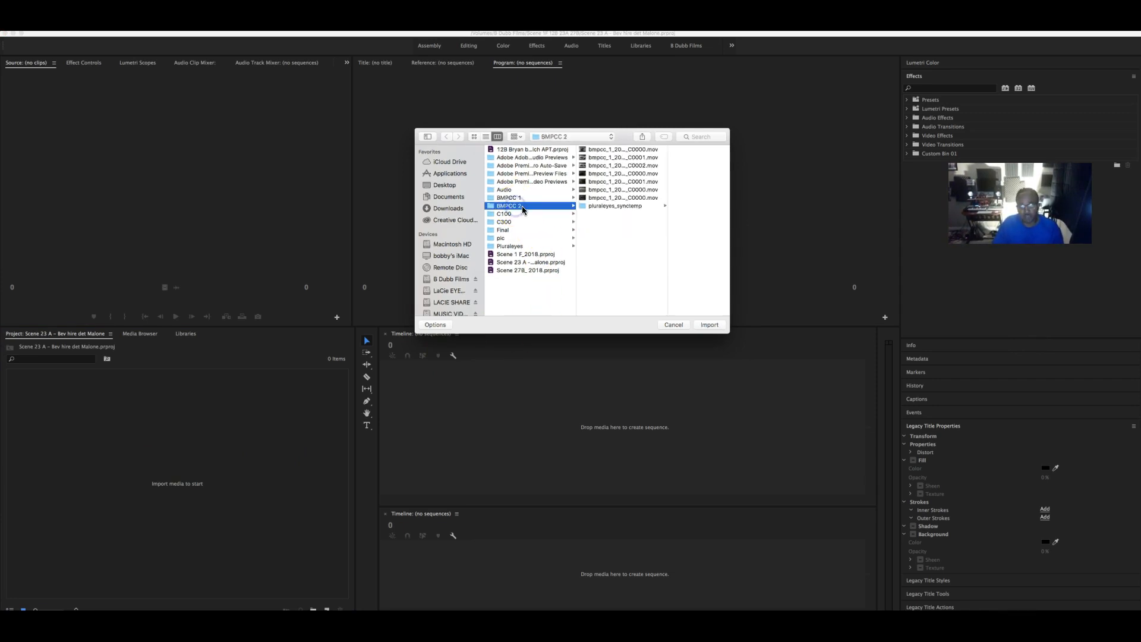
left_click(504, 215)
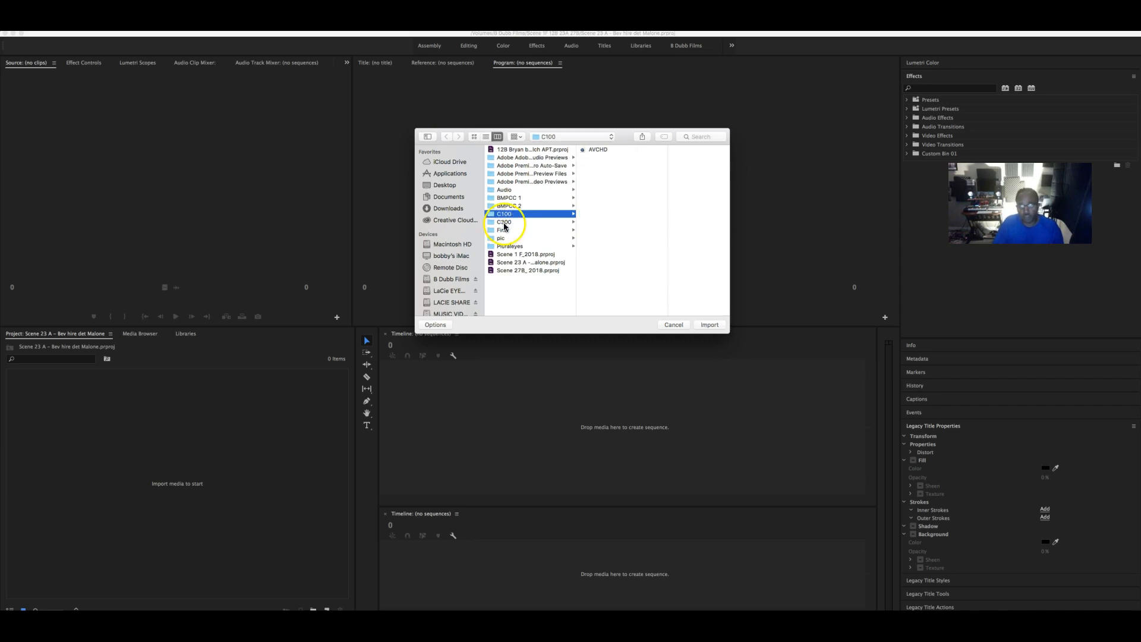
left_click(504, 223)
left_click(504, 214)
left_click(597, 152)
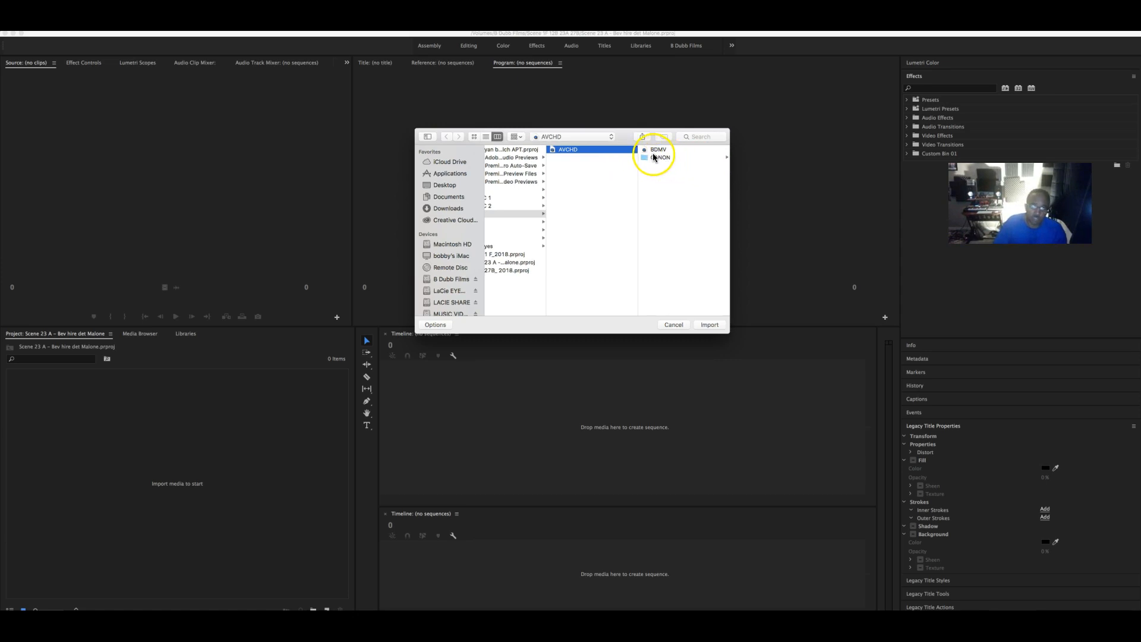
left_click(654, 157)
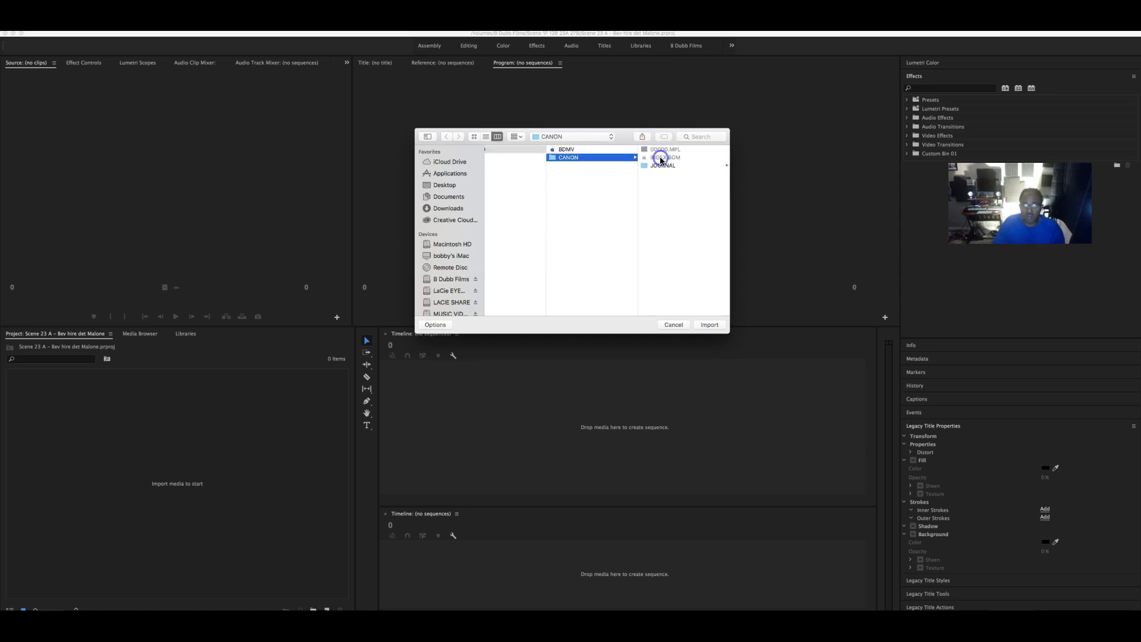
left_click(581, 149)
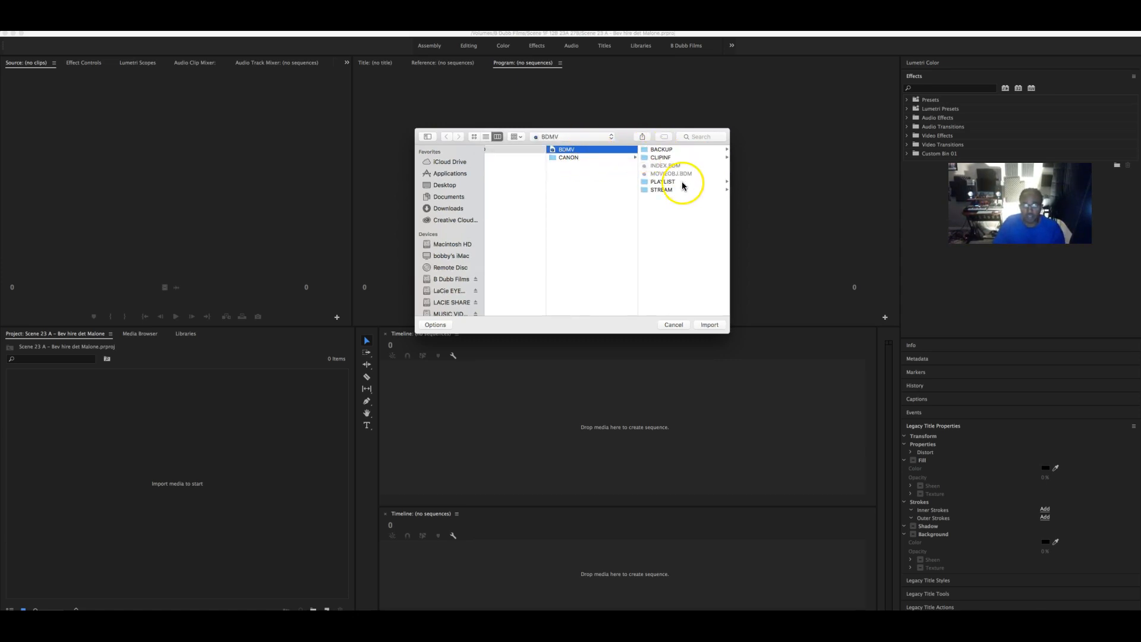
left_click(664, 190)
- Select clips 00084.MTS through 00102.MTS and import them into the project
left_click(666, 150)
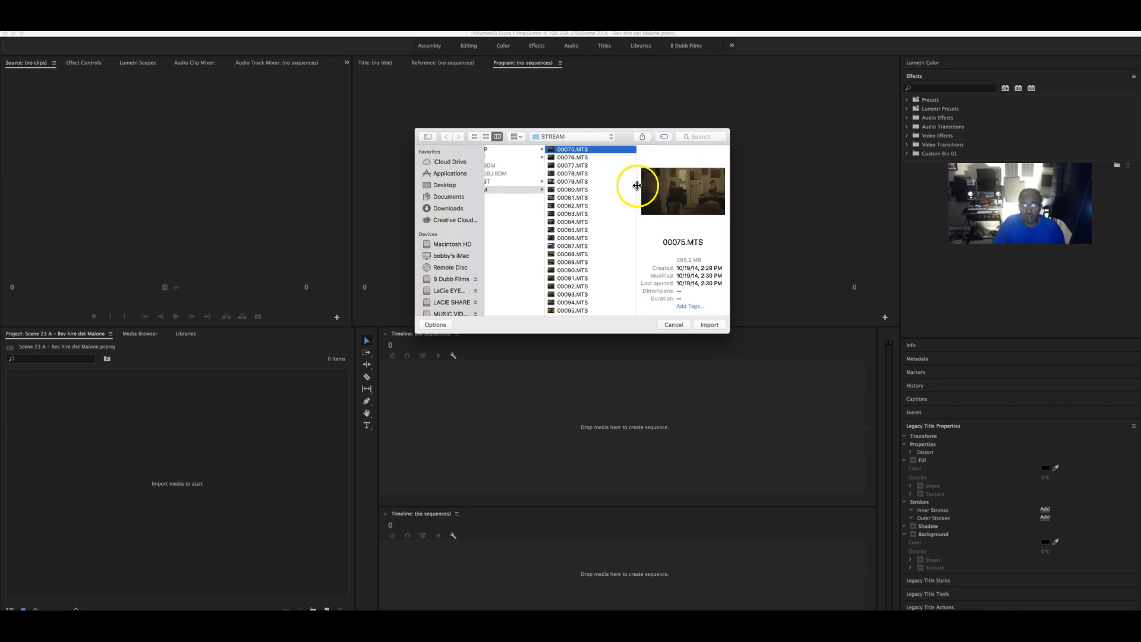
left_click(586, 181)
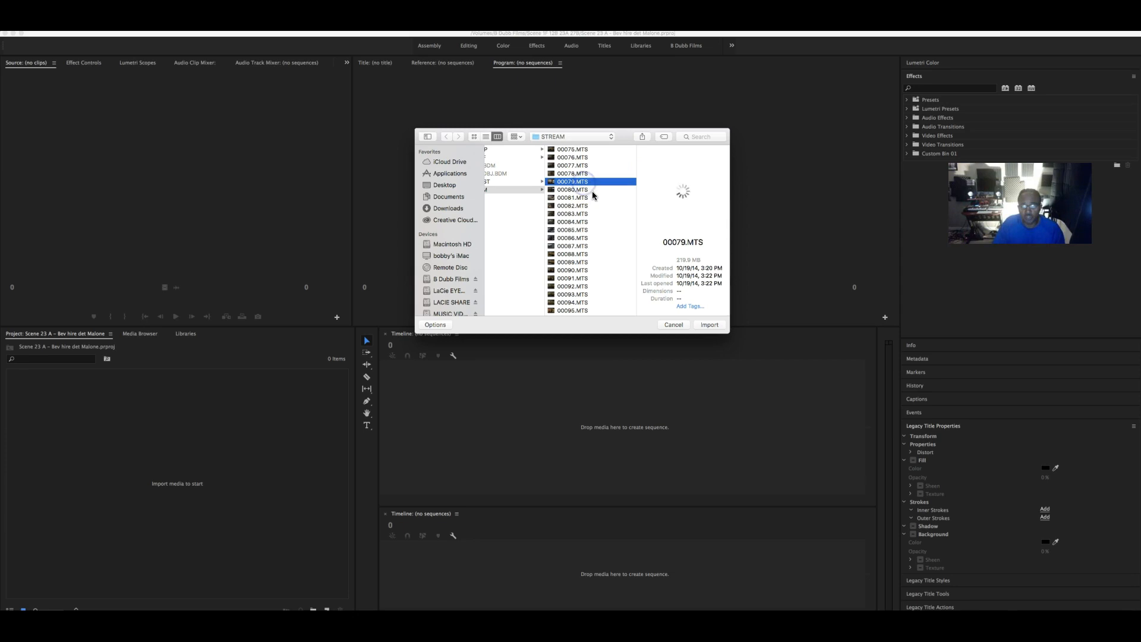
left_click(585, 205)
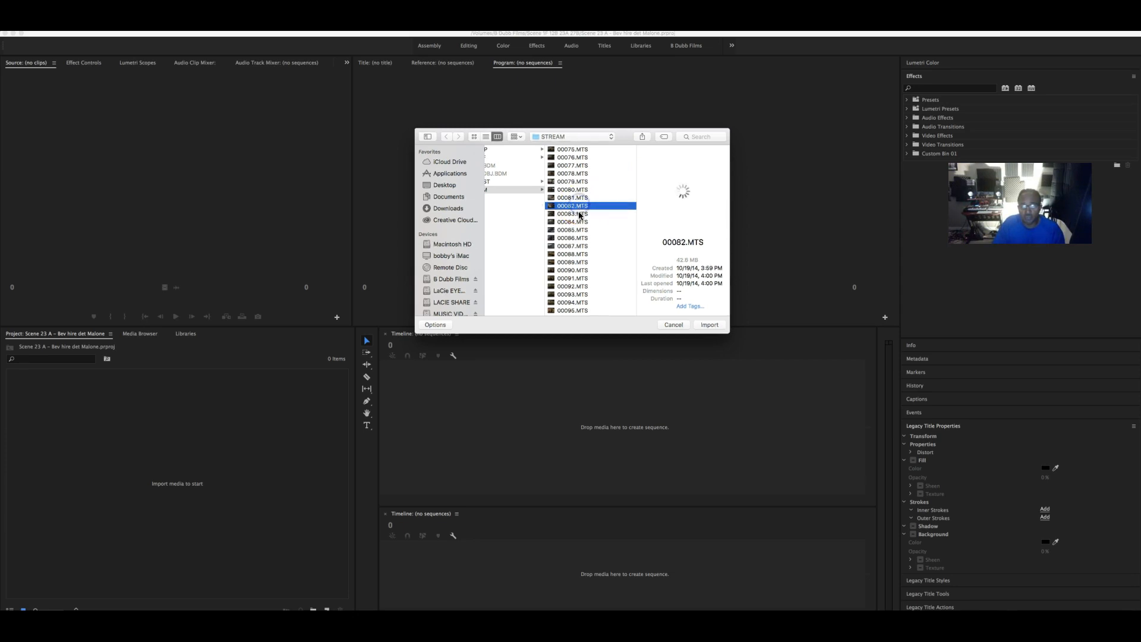
left_click(579, 222)
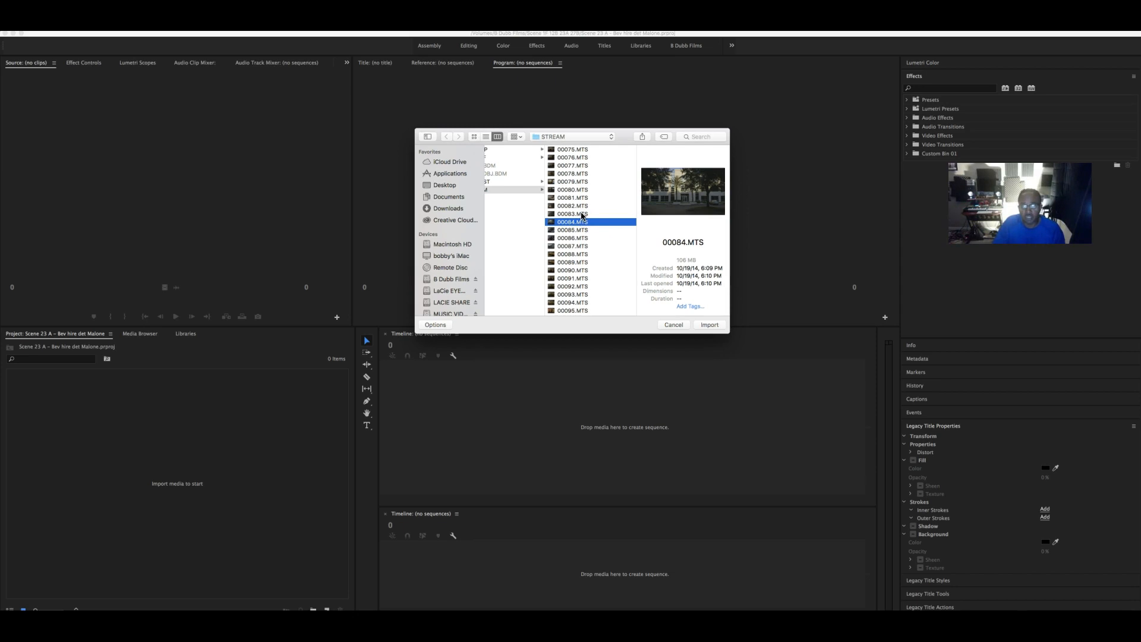
left_click(581, 214)
left_click(582, 206)
left_click(580, 222)
scroll(585, 260, "down", 4)
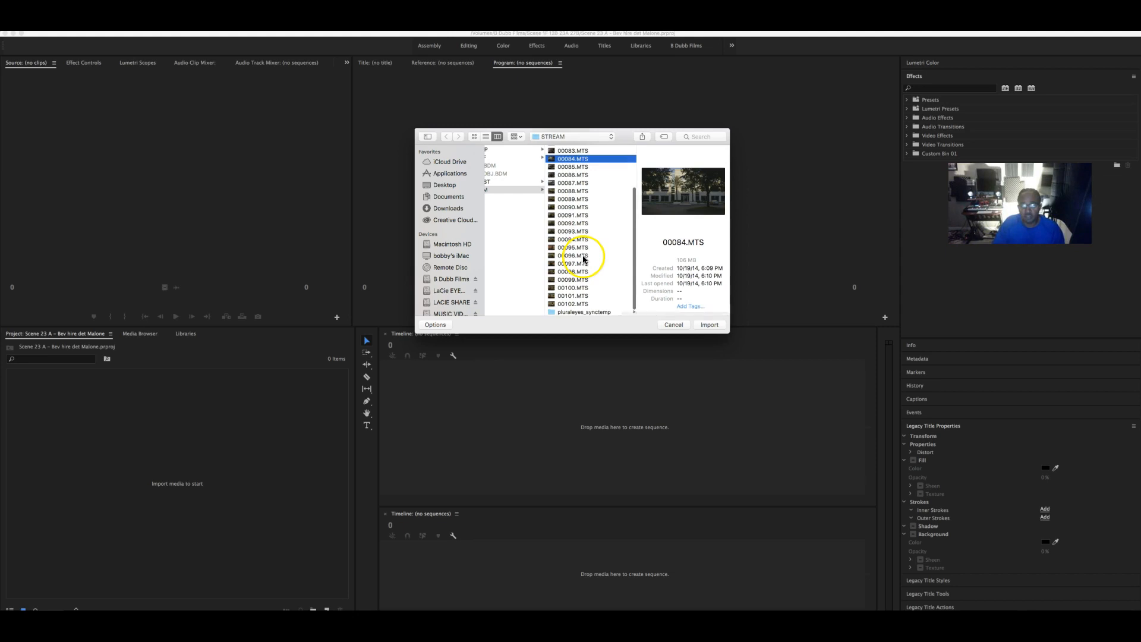
left_click(581, 305)
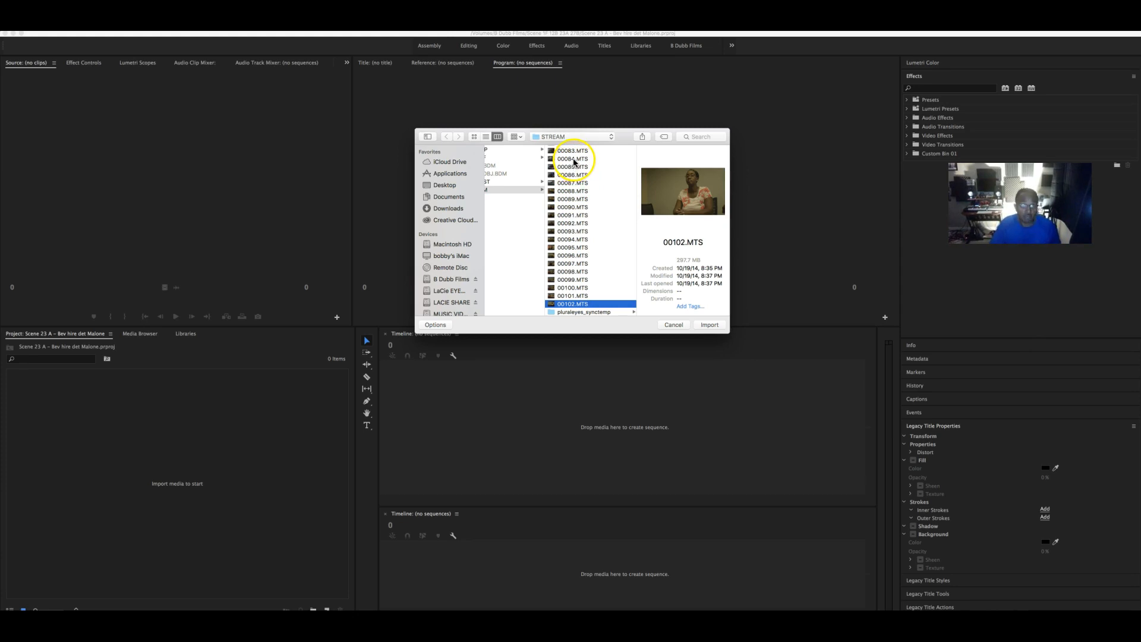
left_click(573, 160, "shift")
left_click(707, 325)
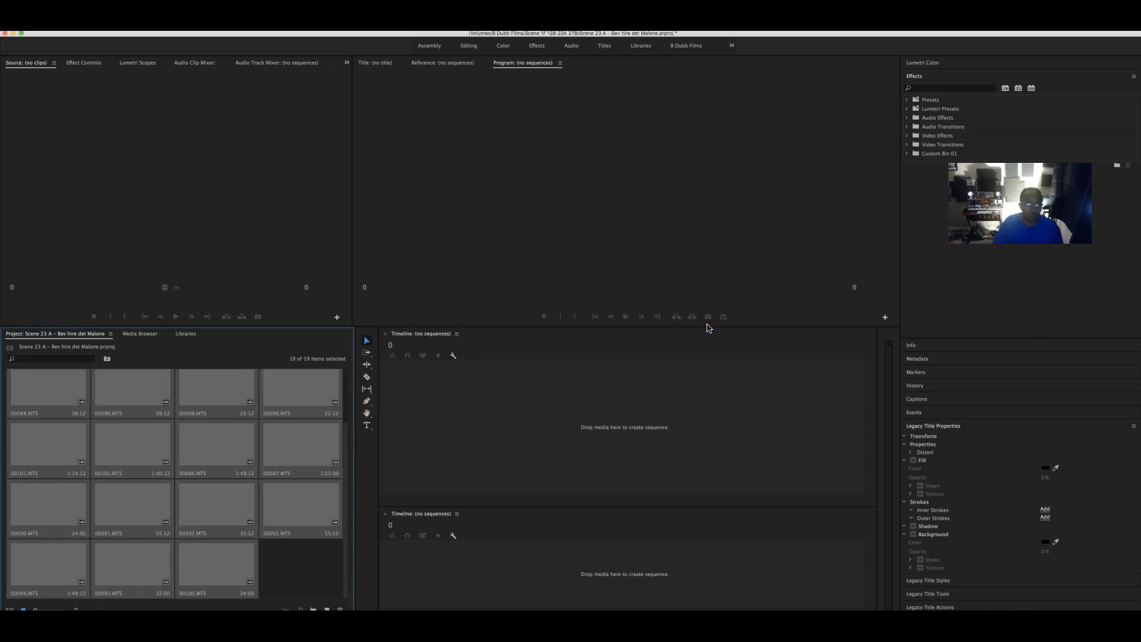
- Create a new project bin named Footage
left_click(296, 572)
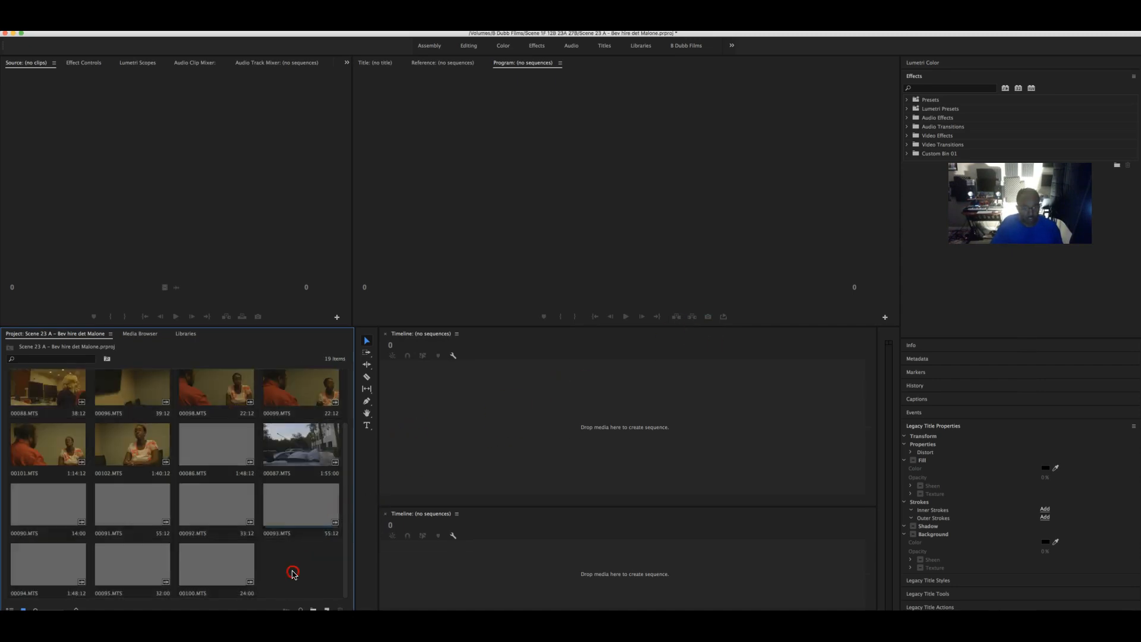
right_click(294, 544)
left_click(320, 562)
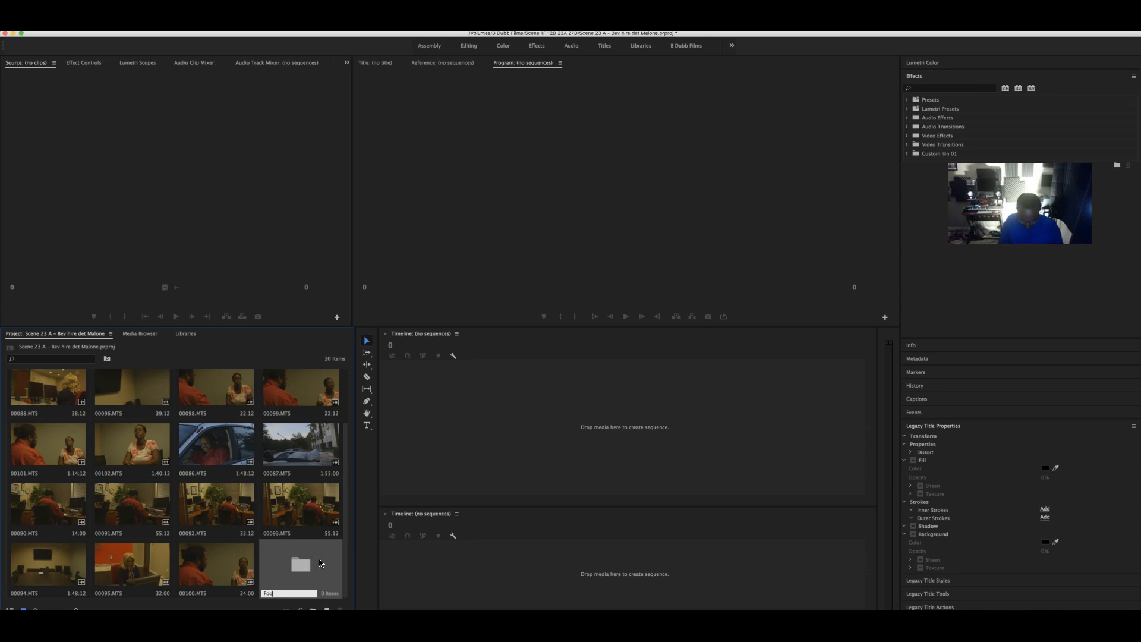
key("Tab")
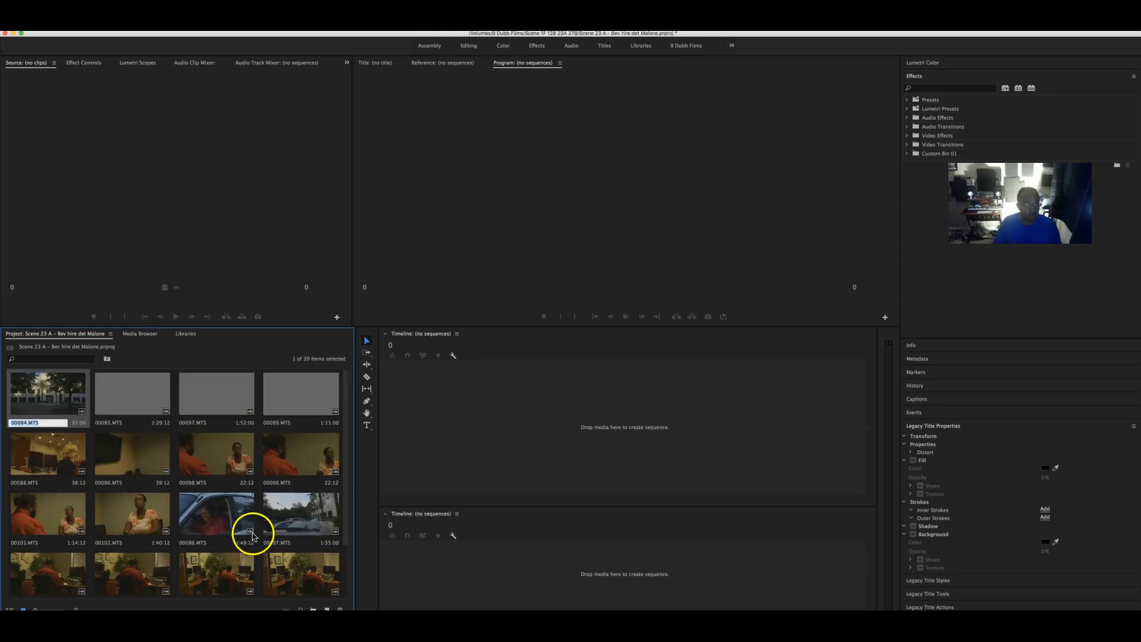
- Move all 19 MTS clips into the Footage bin
left_click_drag(65, 404, 289, 551)
left_click(221, 567, "shift")
left_click_drag(223, 568, 302, 570)
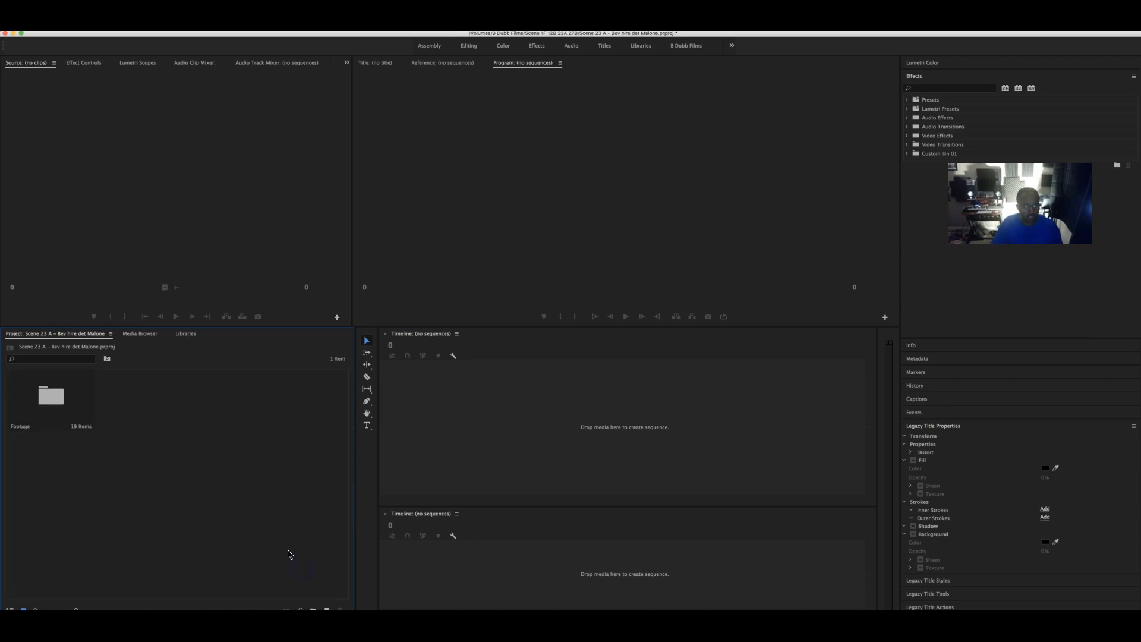
right_click(200, 436)
left_click(99, 420)
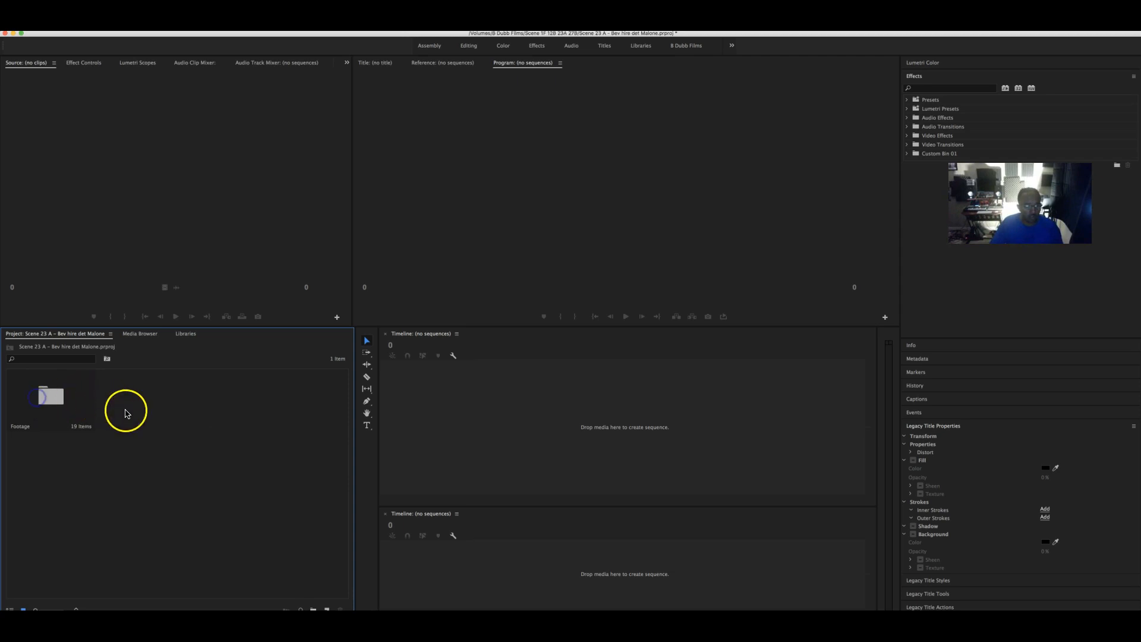
- Inside Footage, create a C100 bin and move all 19 MTS clips into it
double_click(52, 403)
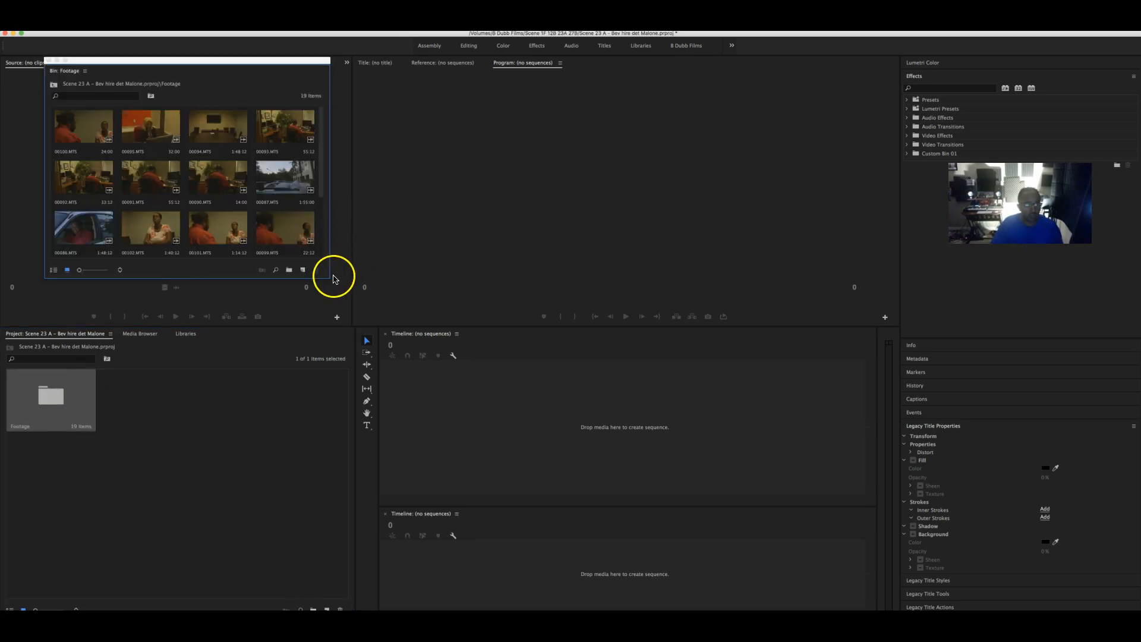
left_click_drag(328, 276, 581, 455)
right_click(340, 351)
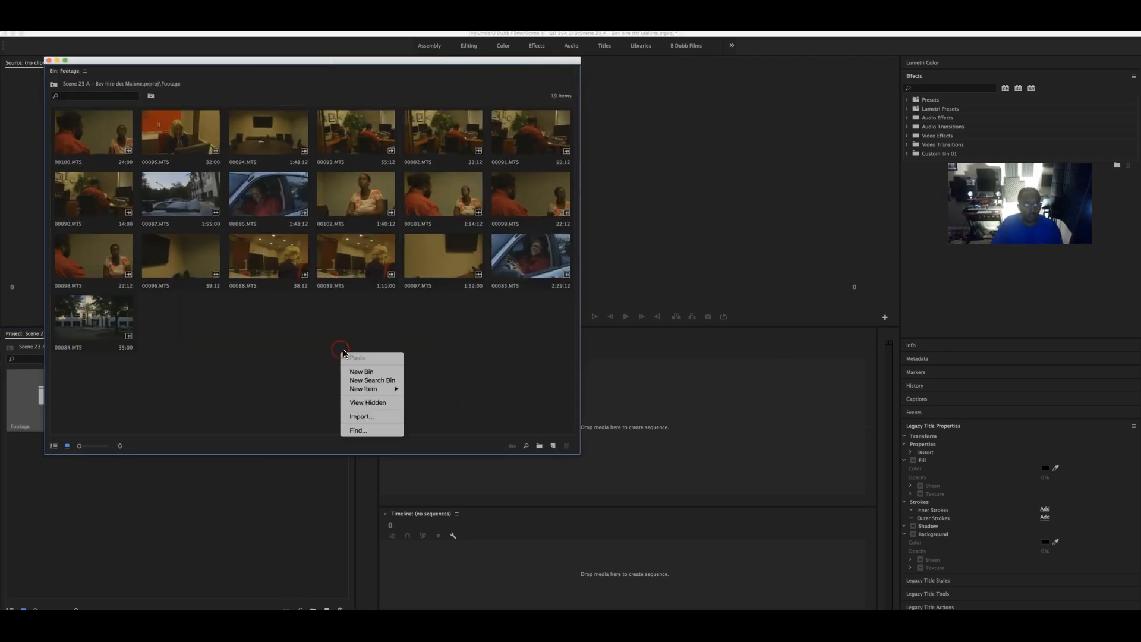
left_click(376, 374)
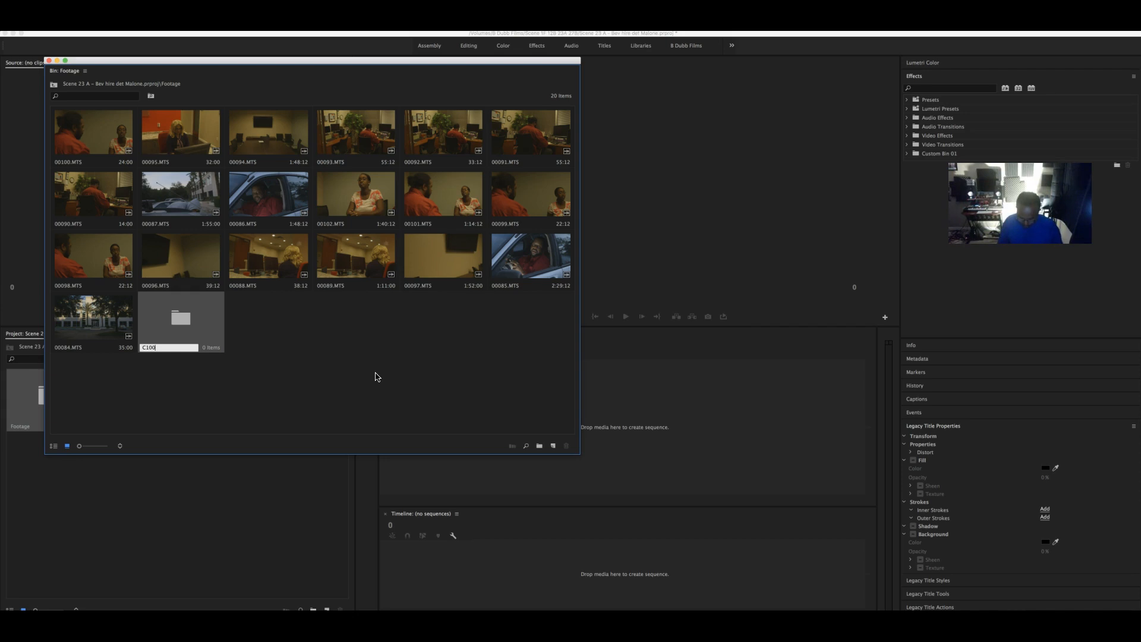
key("Tab")
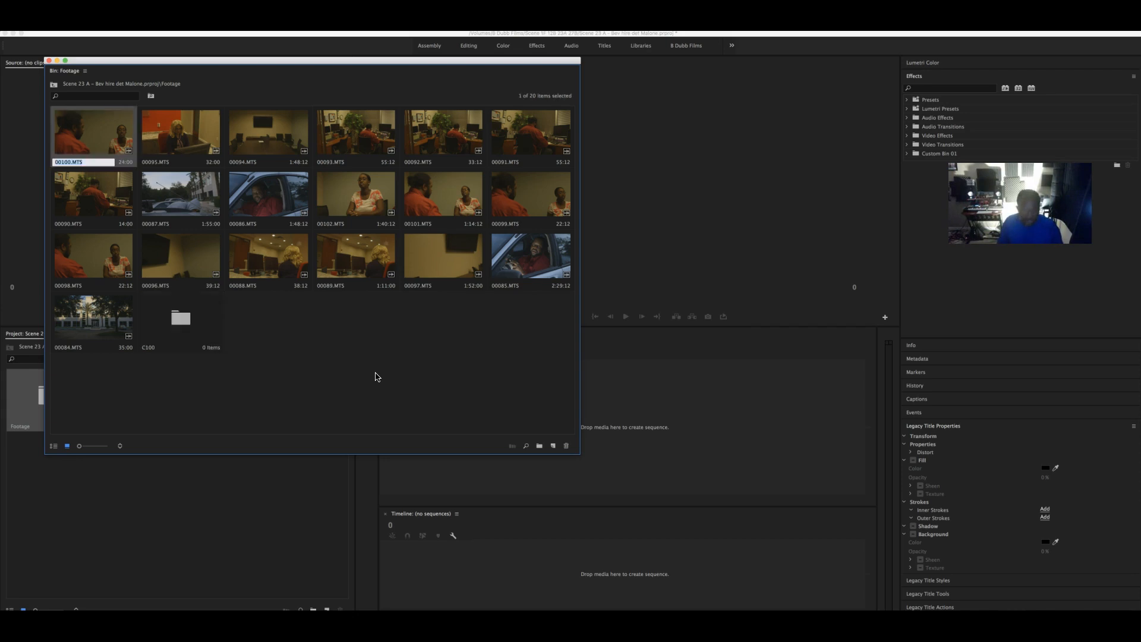
left_click(114, 140)
left_click(91, 336)
left_click_drag(92, 336, 175, 324)
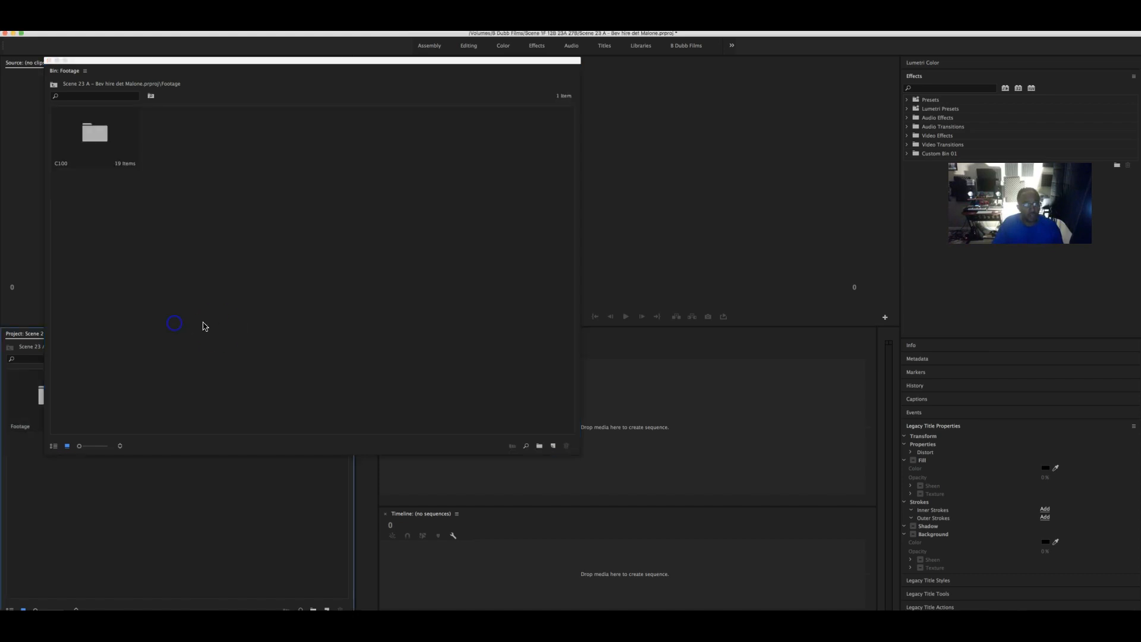
- Add an empty C300 bin inside Footage and open it for importing
right_click(272, 176)
left_click(316, 194)
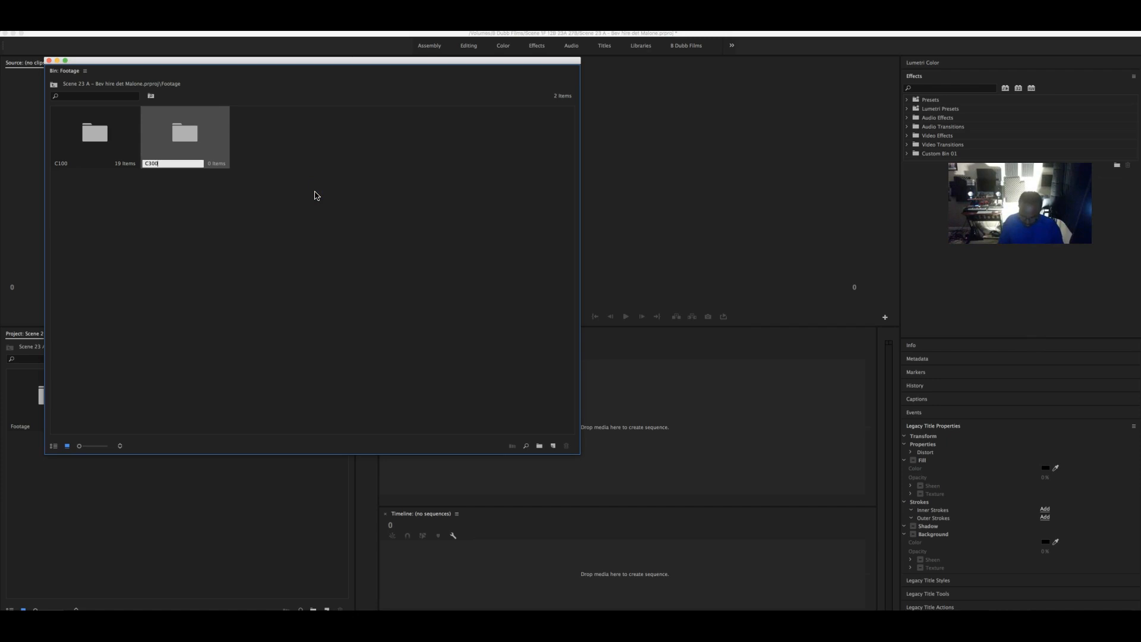
key("Tab")
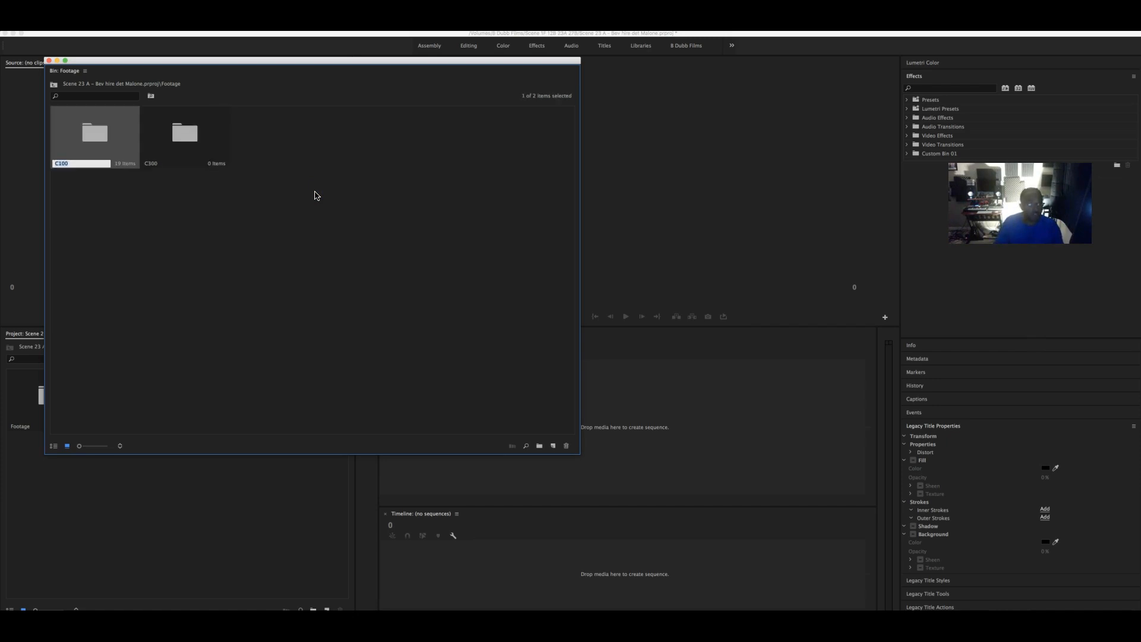
left_click(196, 142)
double_click(196, 141)
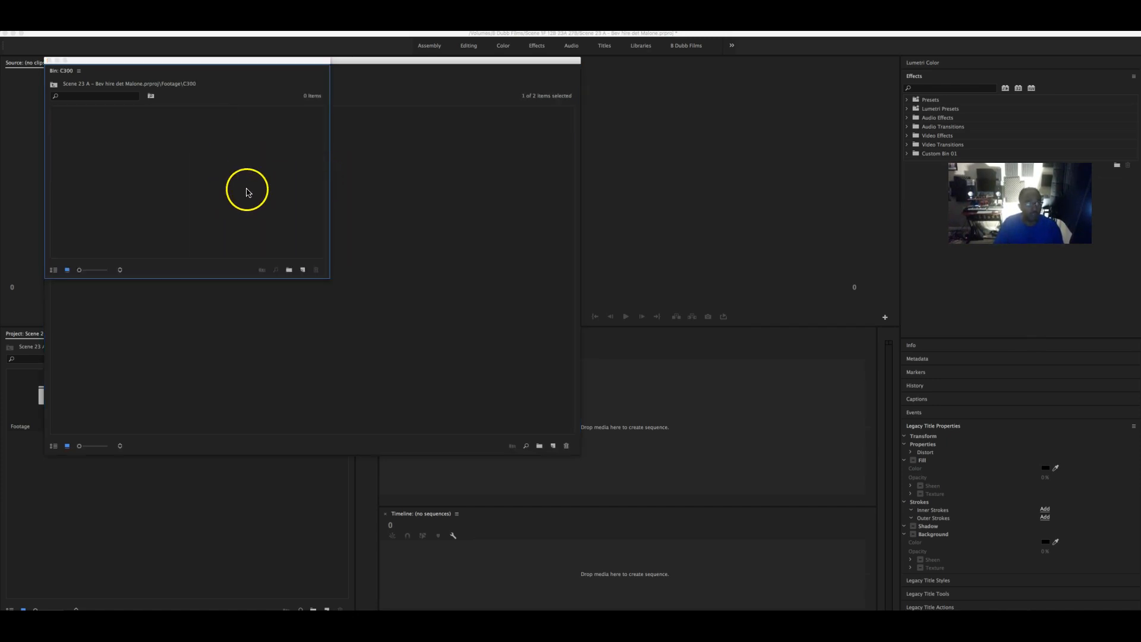
double_click(123, 155)
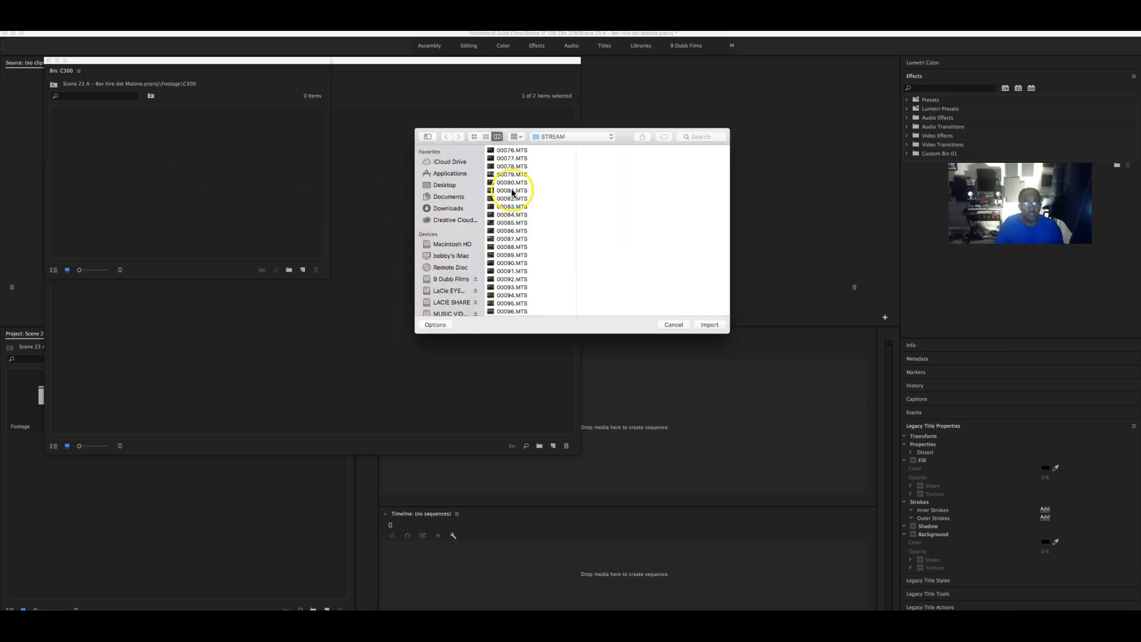
- Import every MXF file from Scene 1F 12B 23A 27B > C300 into the C300 bin
left_click(571, 137)
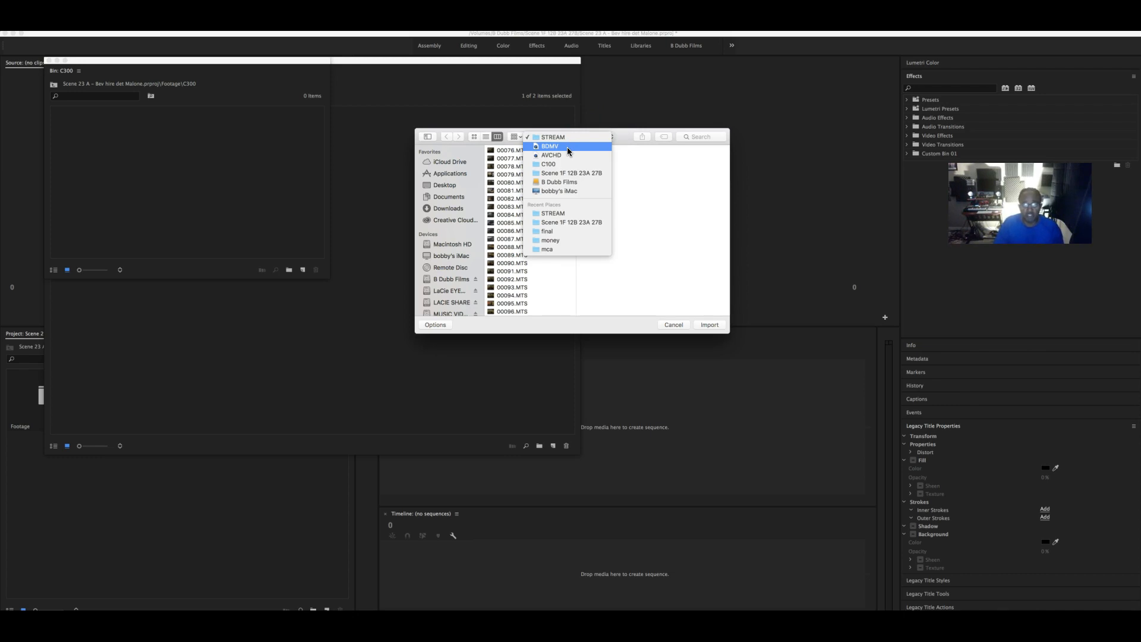
left_click(568, 173)
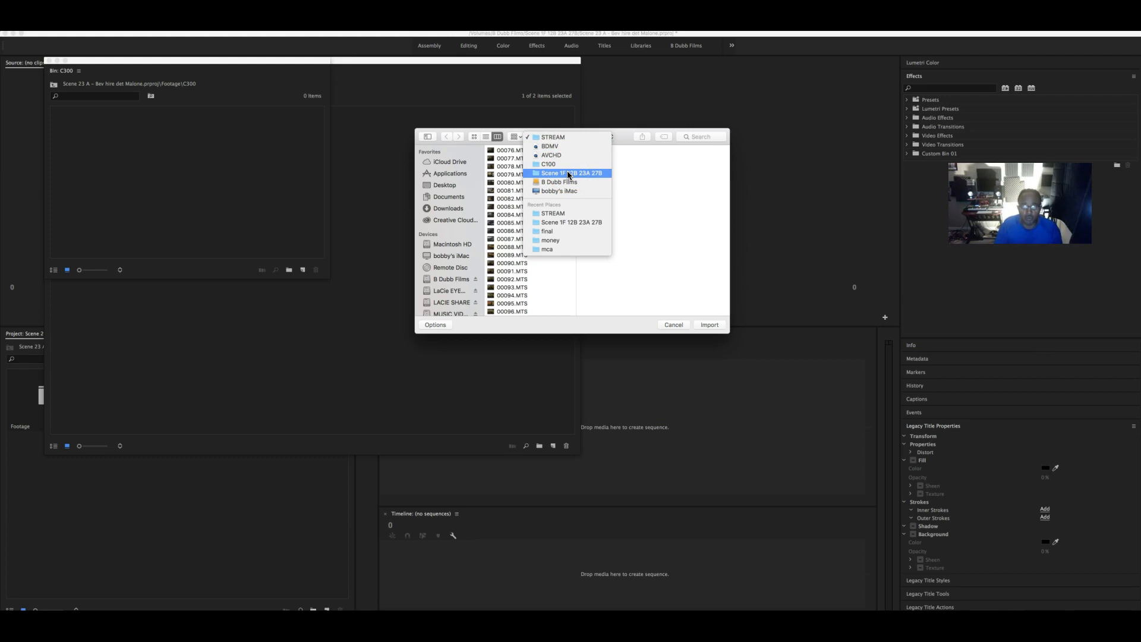
left_click(570, 173)
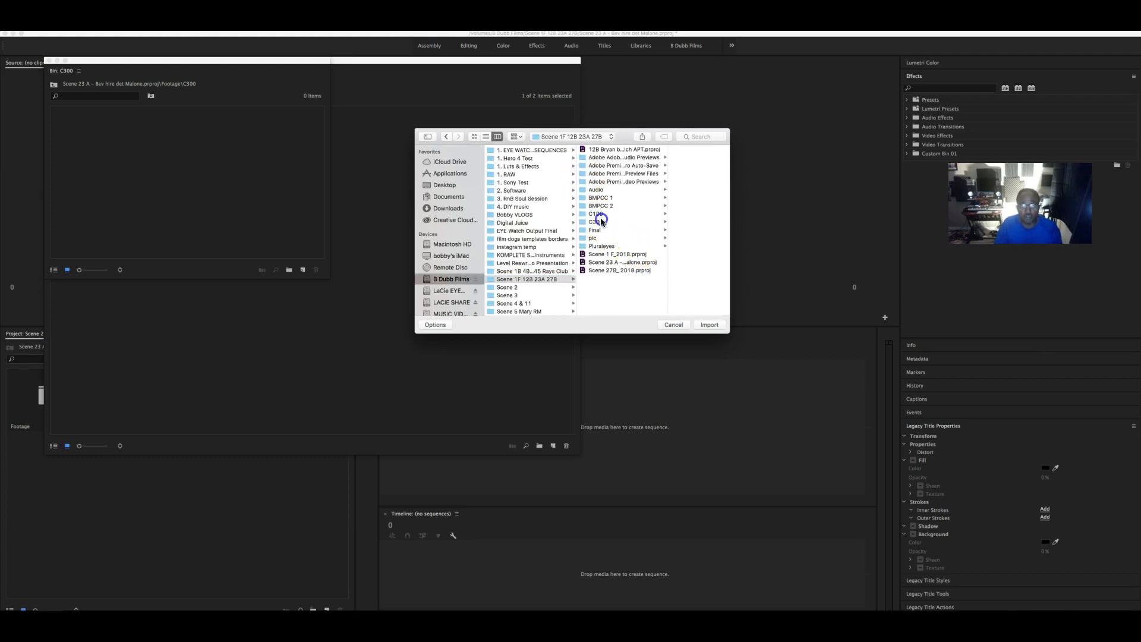
left_click(600, 221)
left_click(681, 283)
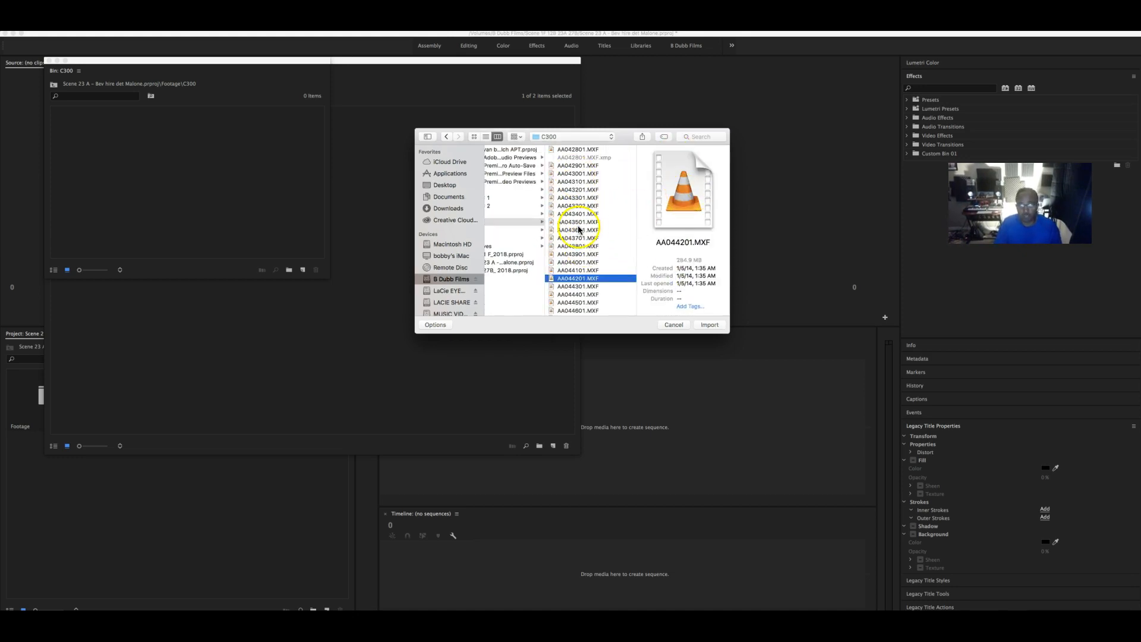
scroll(588, 255, "down", 5)
left_click(580, 304)
scroll(583, 254, "up", 5)
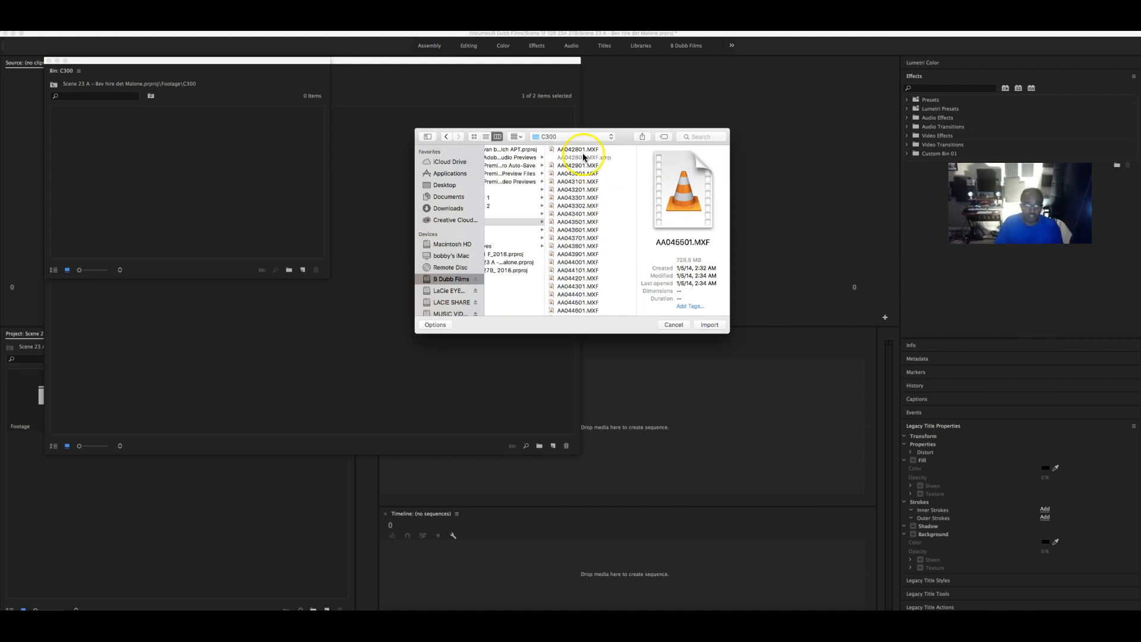
key("super+a")
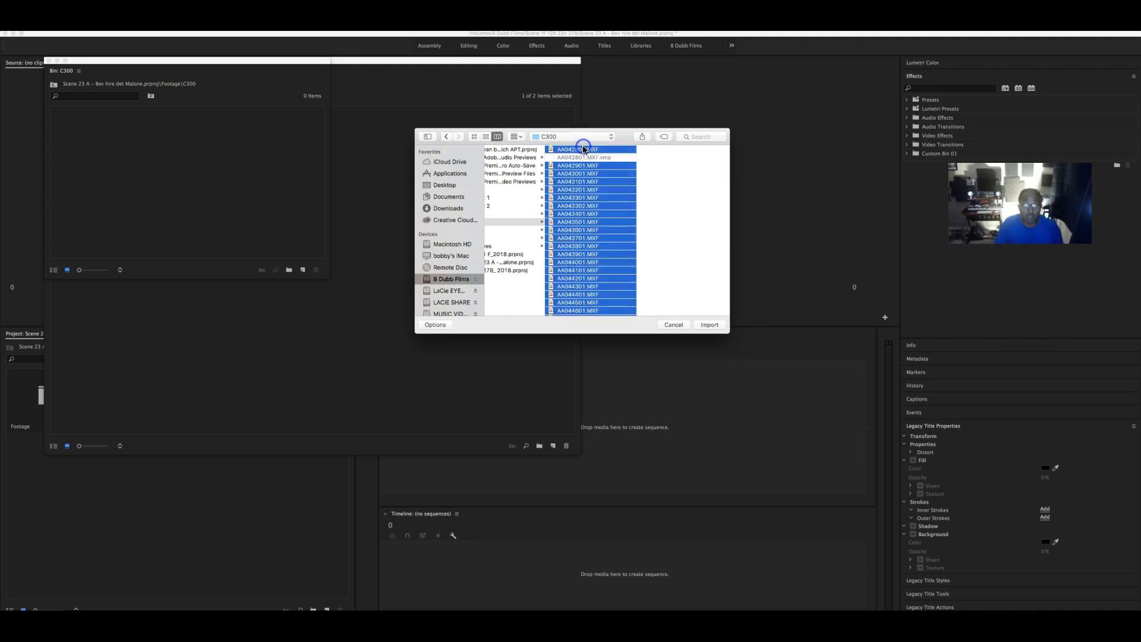
left_click(711, 324)
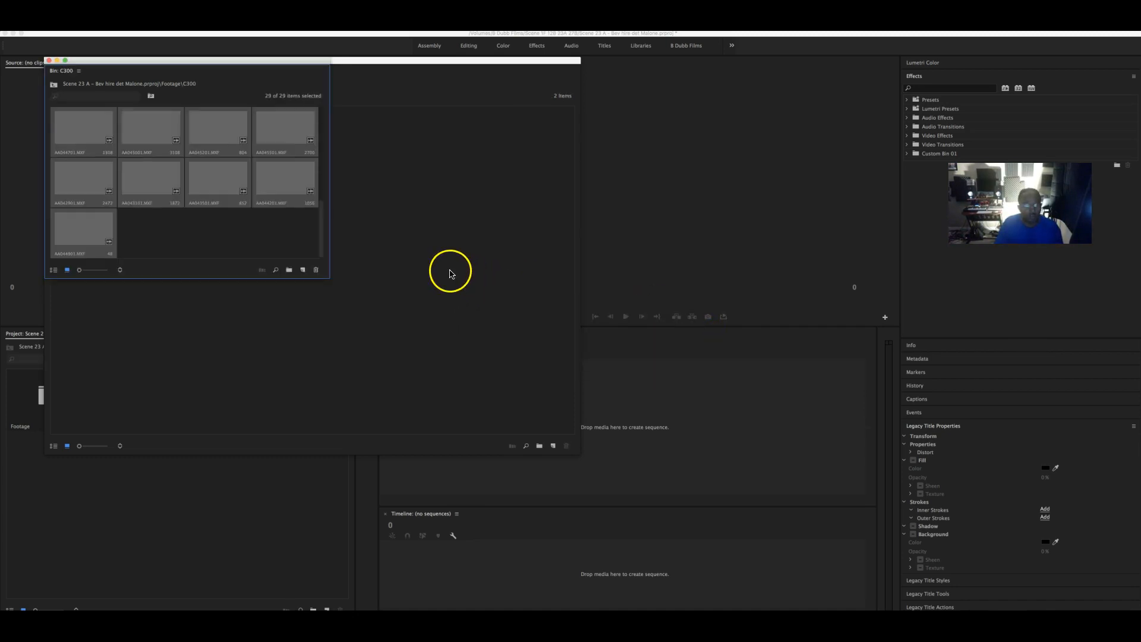
- Clear eight unwanted MXF clips from the C300 bin, three then five, leaving 21
left_click_drag(329, 278, 867, 523)
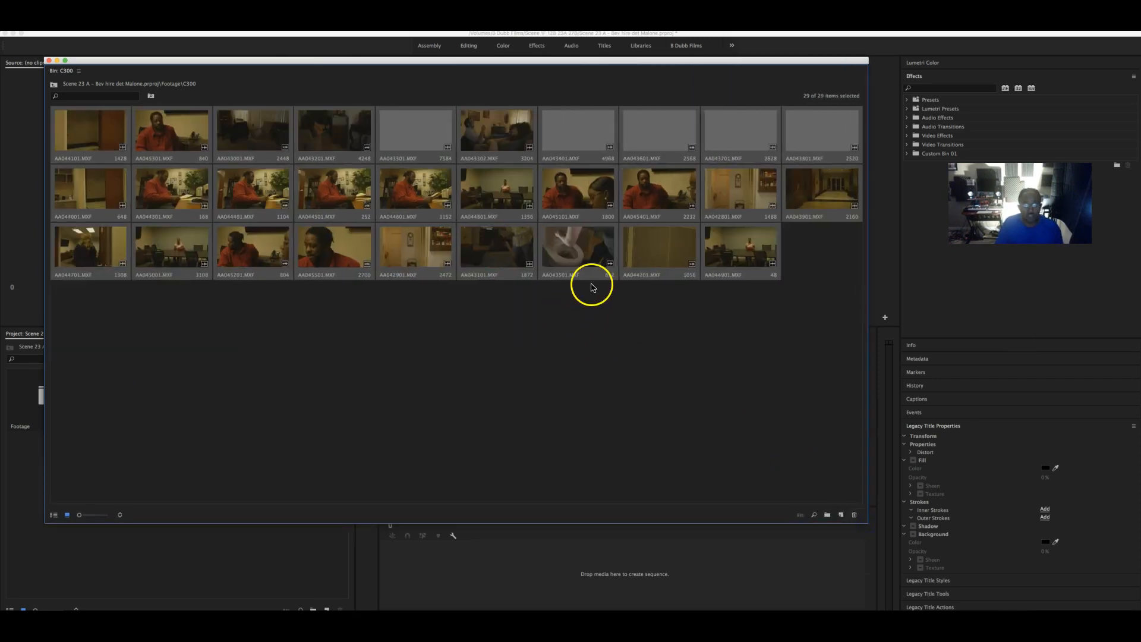
left_click(566, 257)
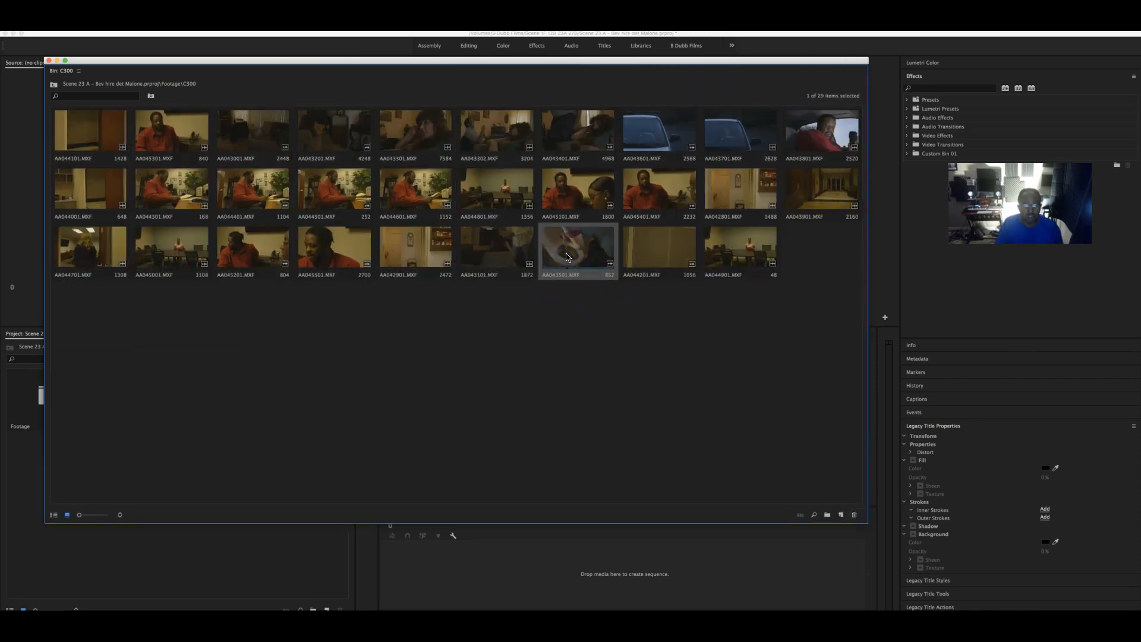
left_click(414, 260, "shift")
right_click(411, 259)
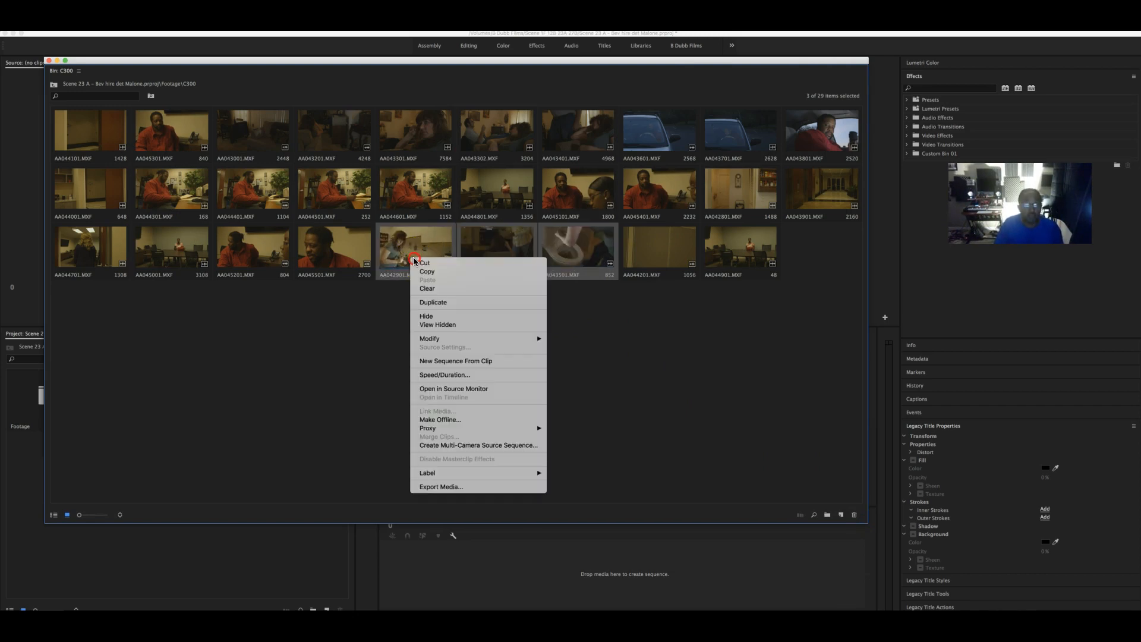
left_click(474, 289)
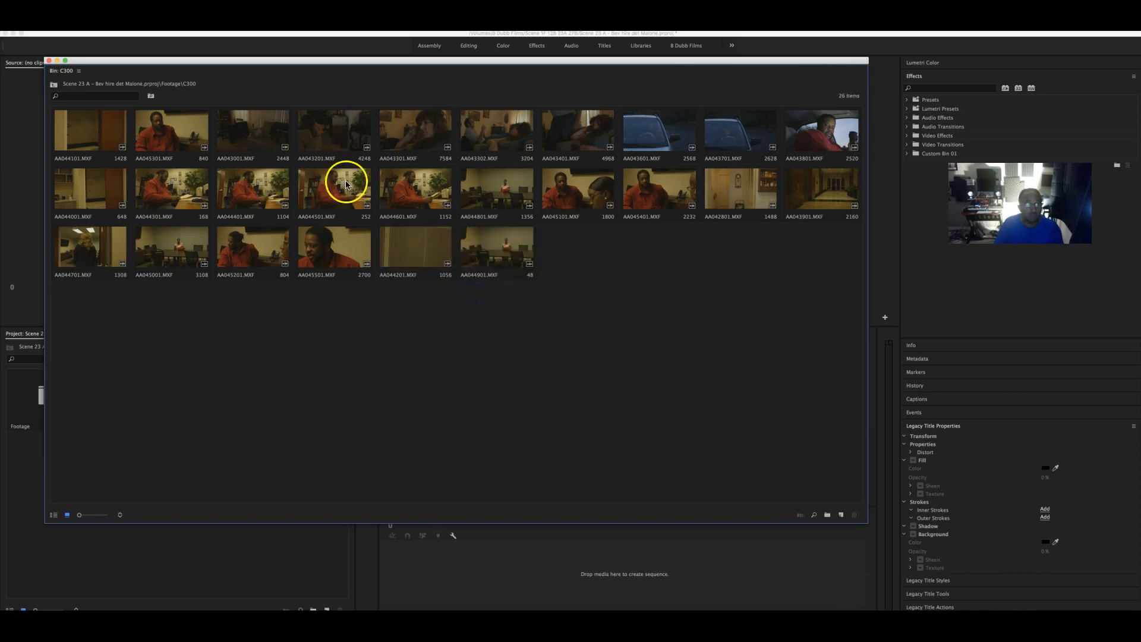
left_click(260, 142)
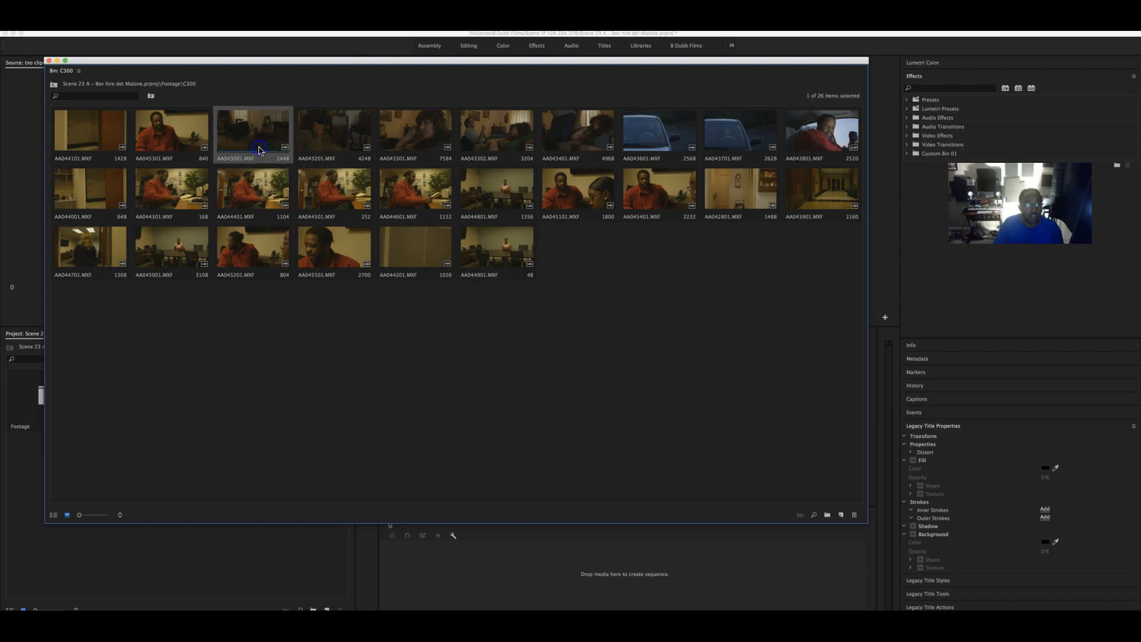
left_click(556, 136, "shift")
right_click(558, 140)
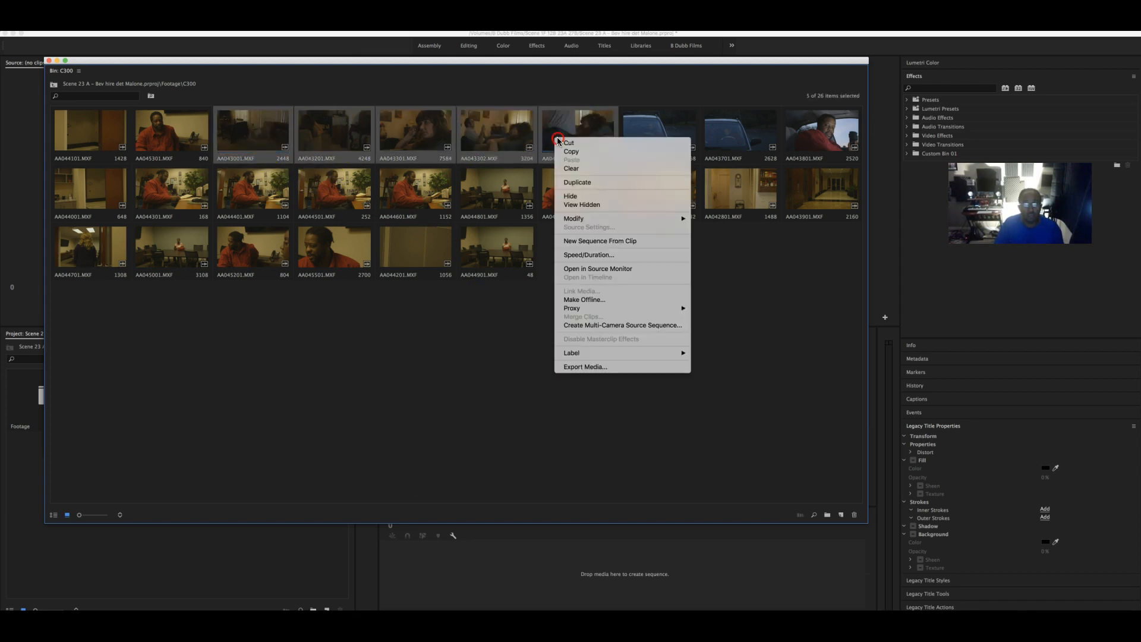
left_click(584, 172)
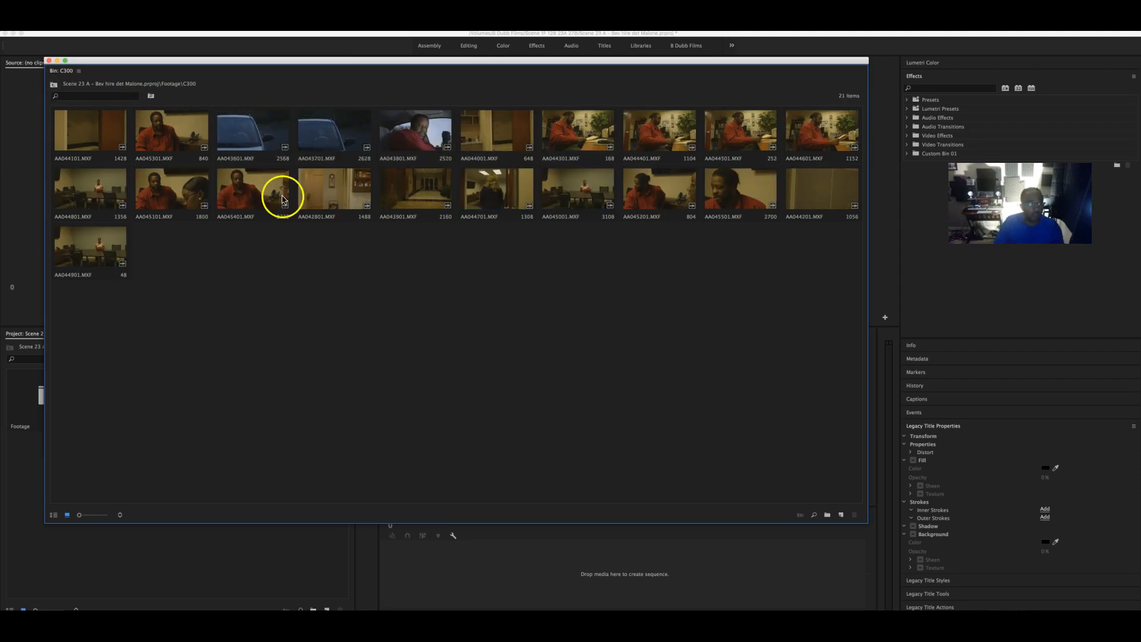
- Create a new bin named Audio inside the Footage bin
left_click(54, 84)
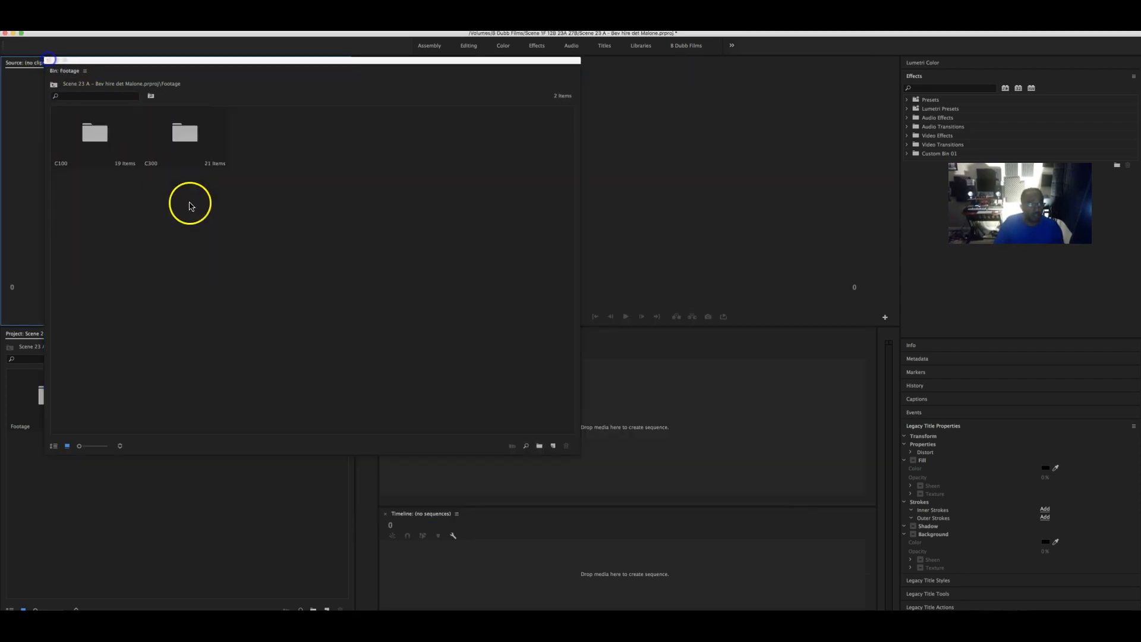
right_click(286, 166)
left_click(312, 184)
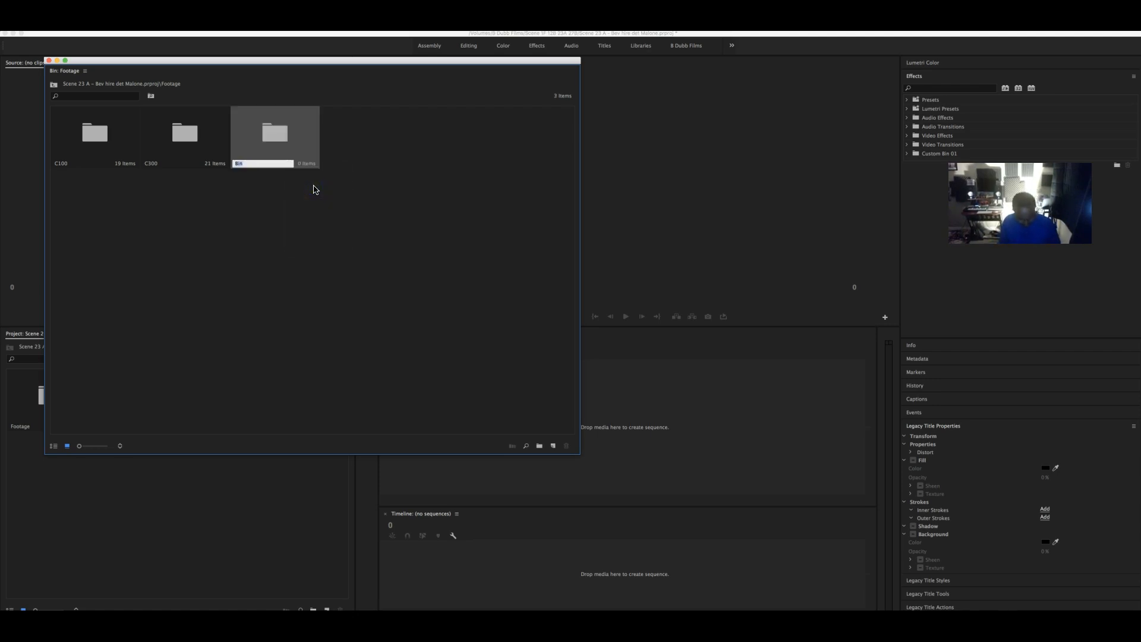
type("Audio")
key("Tab")
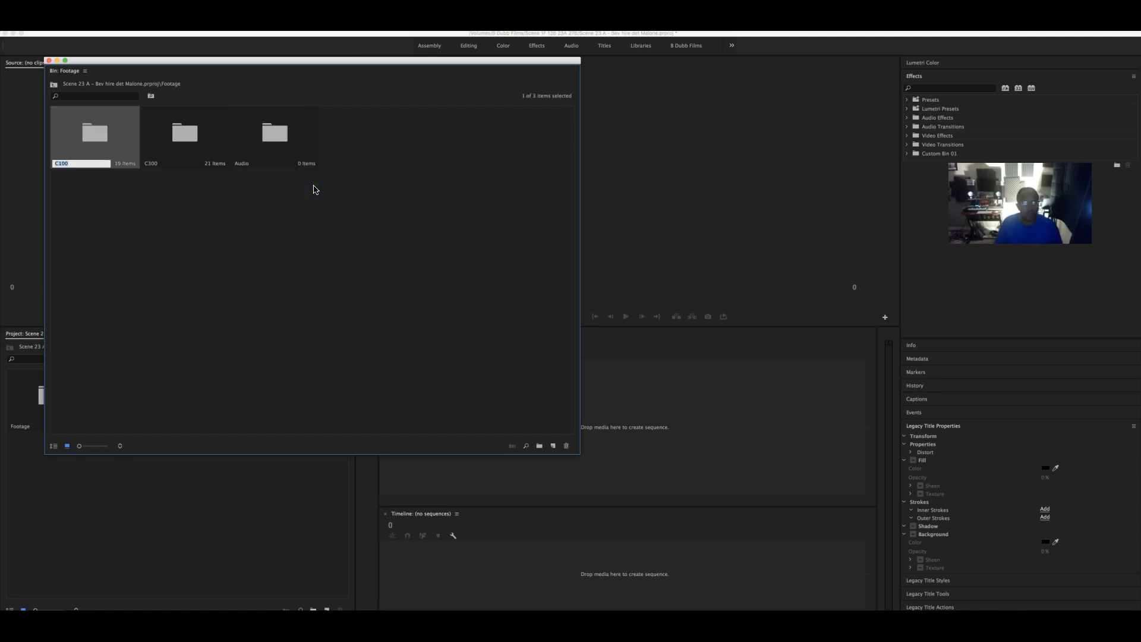
- Import the MONO-000 through MONO-040 .wav files from Audio > Scene 1F 12B 23A 27B into the Audio bin
double_click(277, 139)
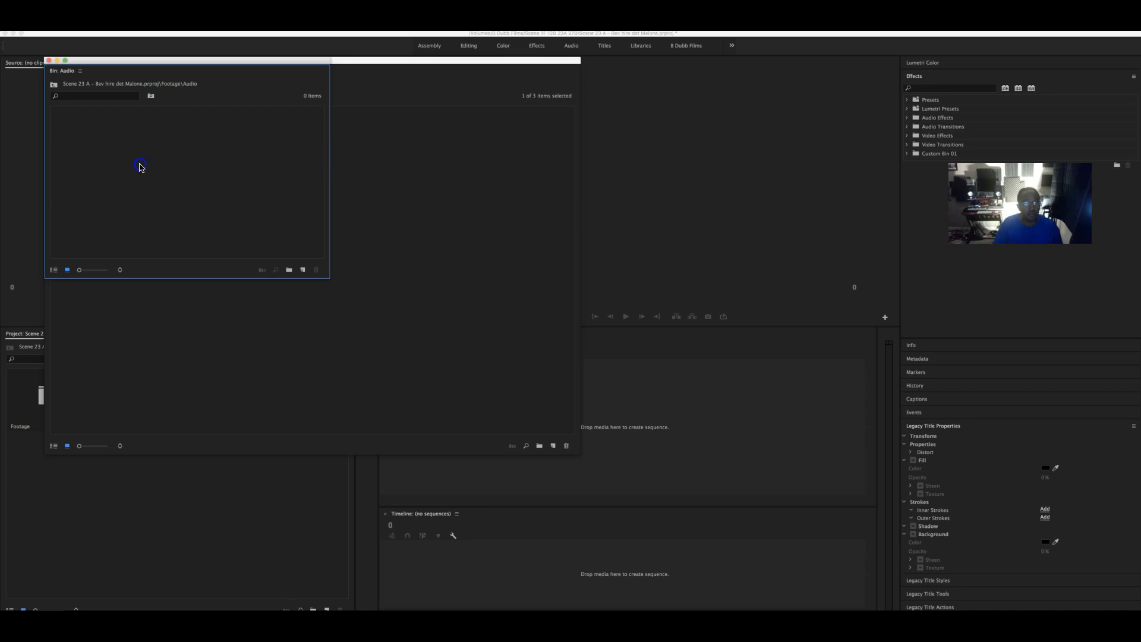
double_click(140, 165)
left_click(559, 136)
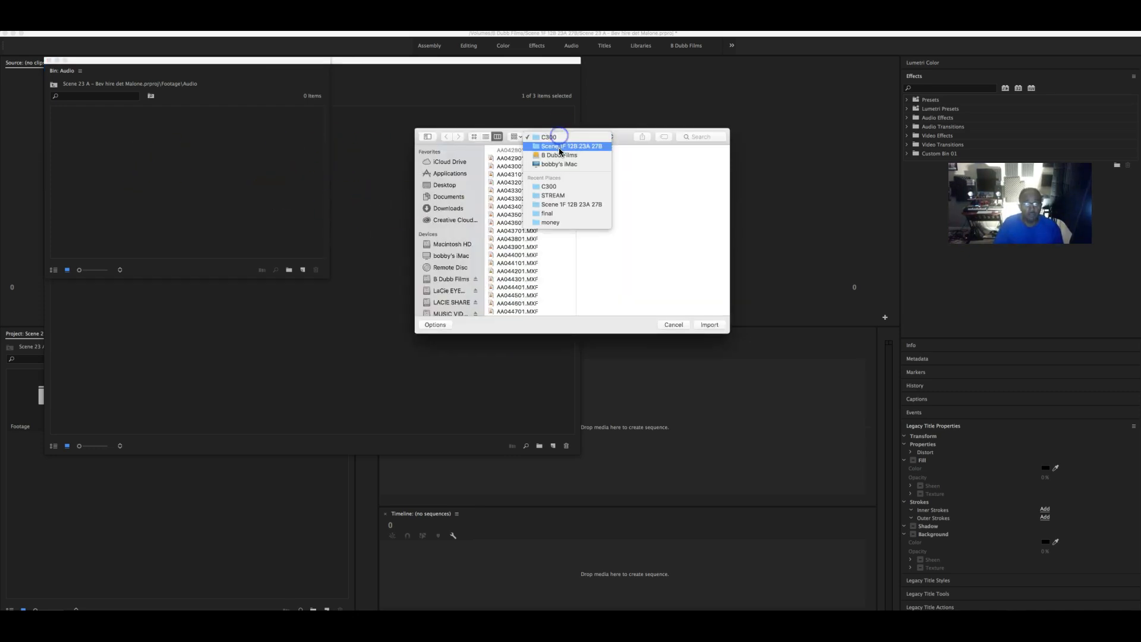
left_click(559, 147)
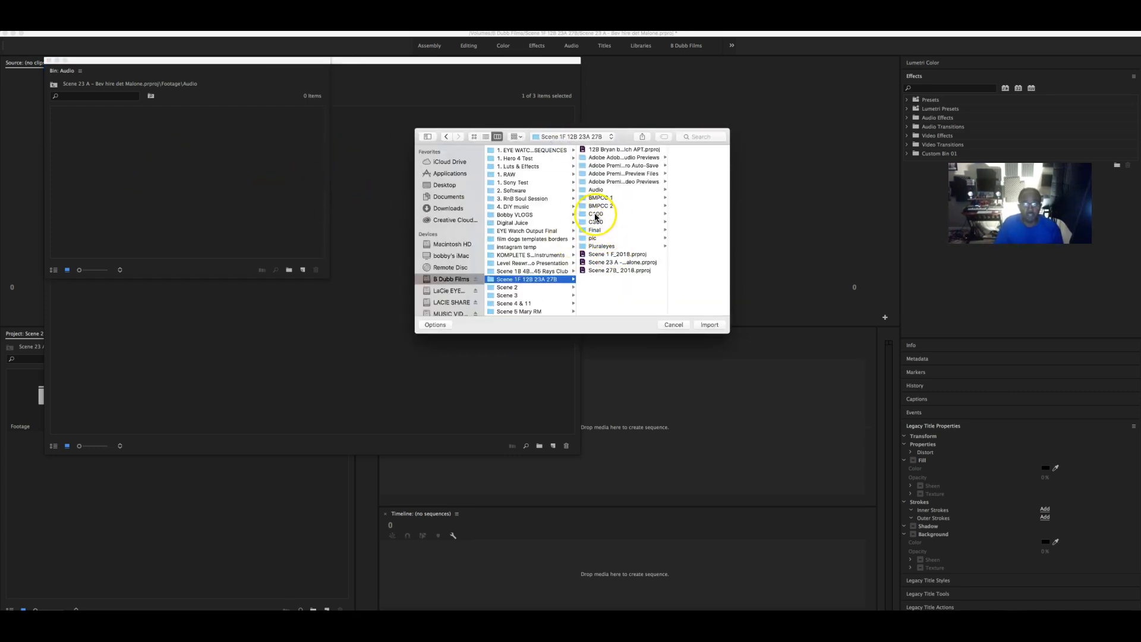
left_click(598, 192)
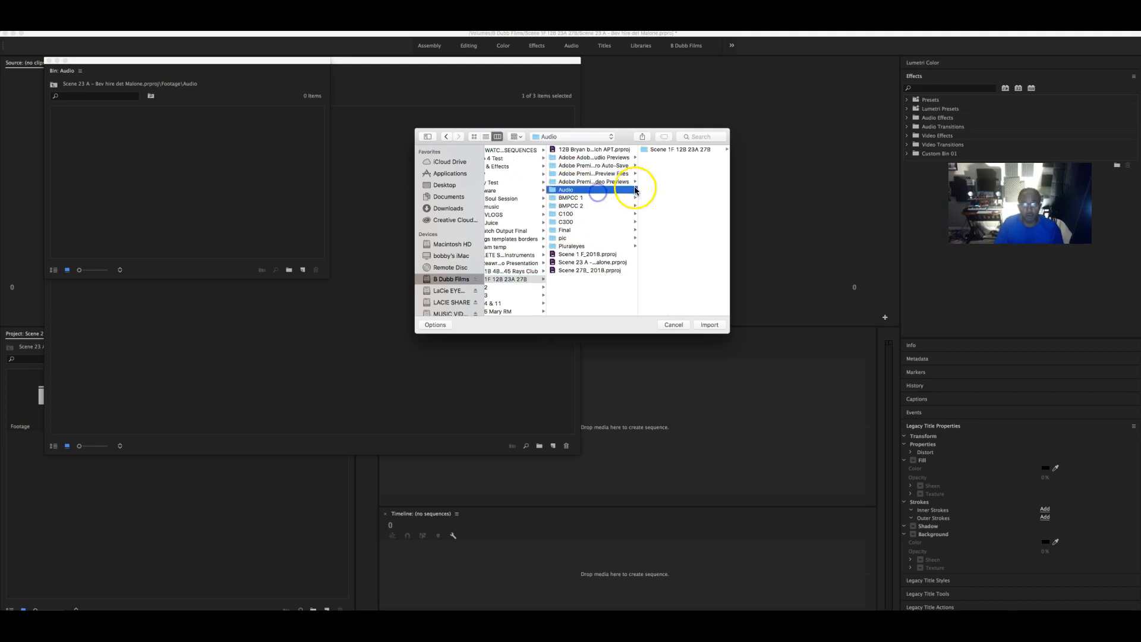
left_click(677, 150)
left_click(670, 173)
scroll(594, 262, "down", 5)
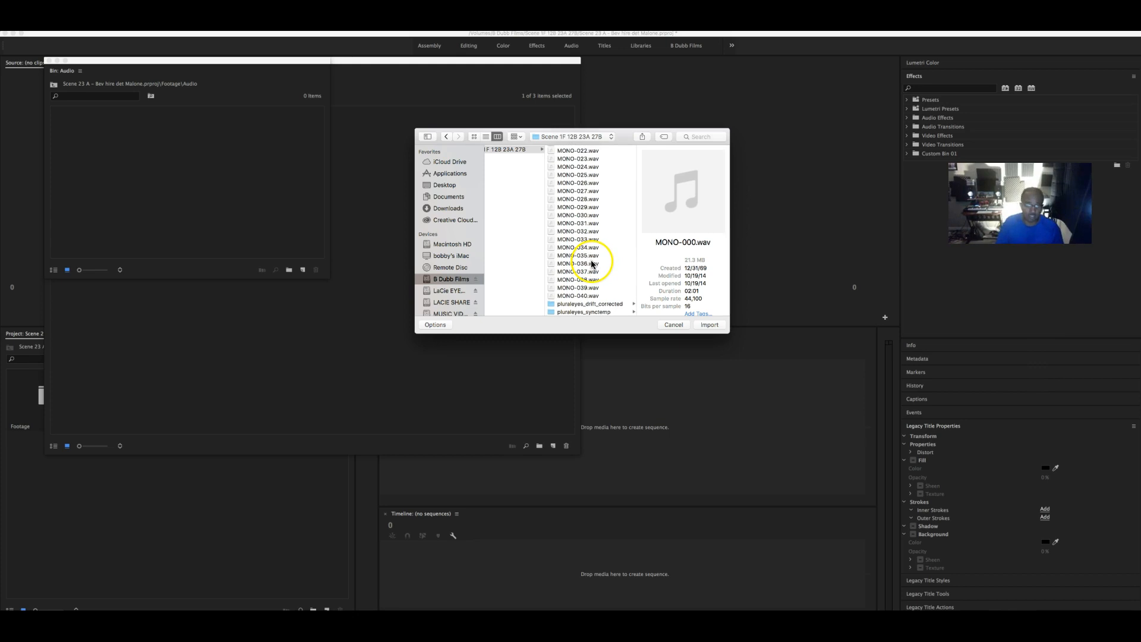
scroll(601, 302, "left", 1)
left_click(600, 296, "shift")
scroll(603, 268, "up", 5)
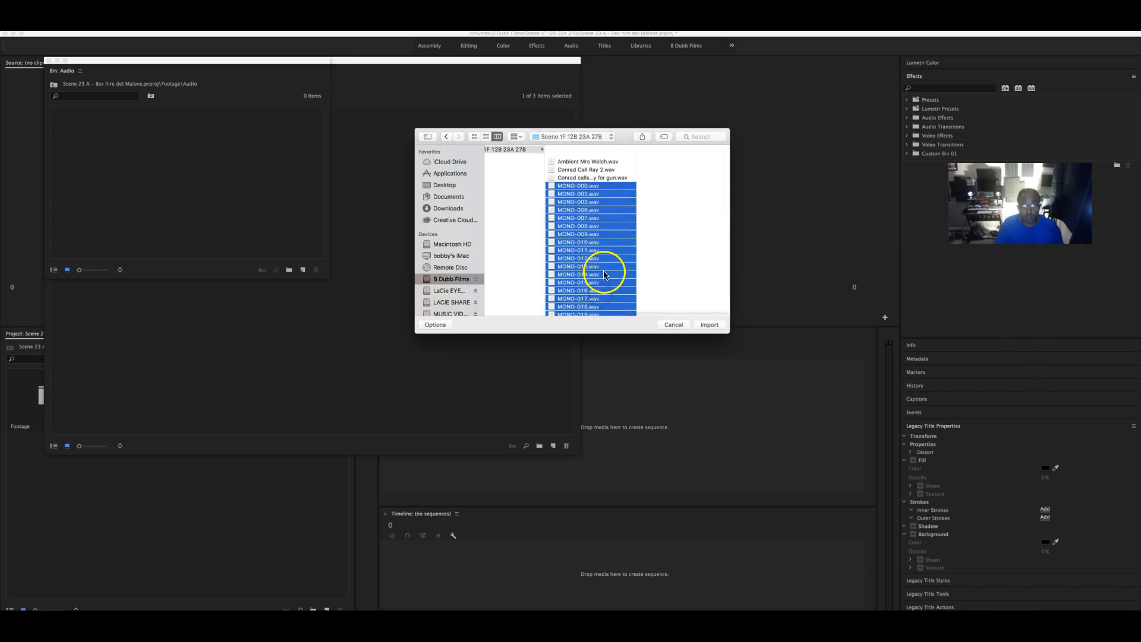
left_click(710, 326)
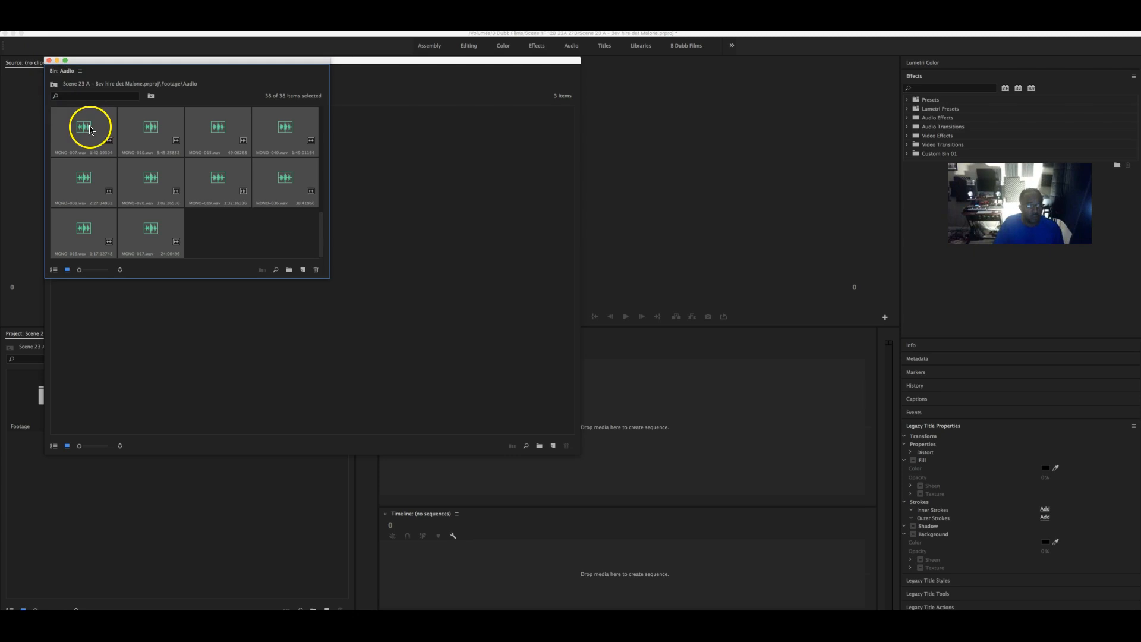
- Build sequence 00085 from the 18 C100 clips 00085.MTS through 00100.MTS
left_click(49, 60)
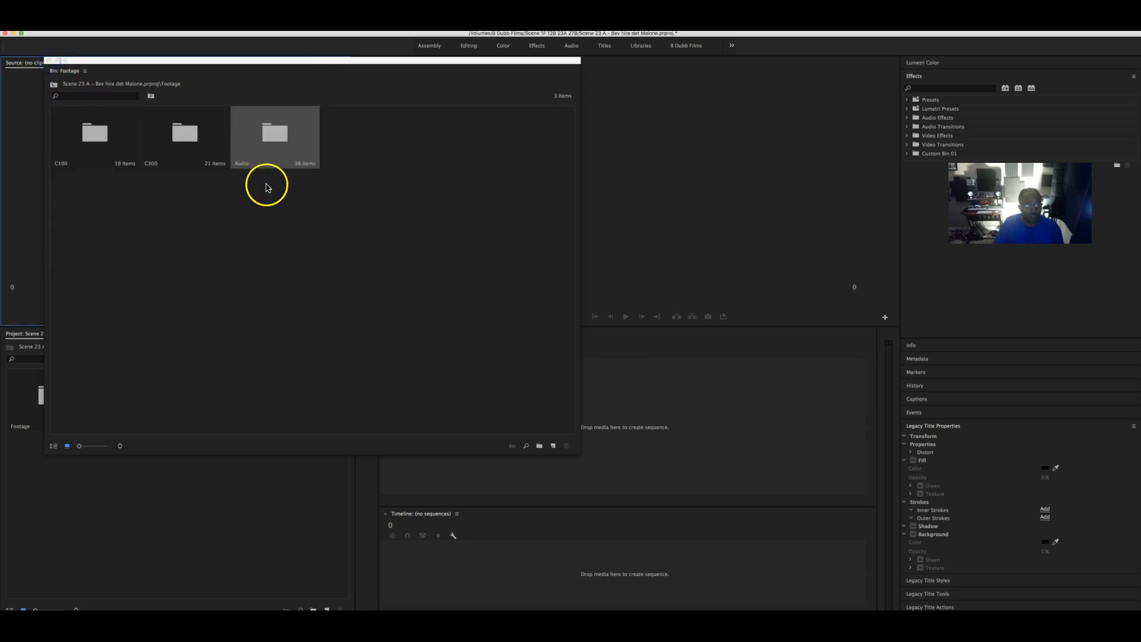
double_click(86, 129)
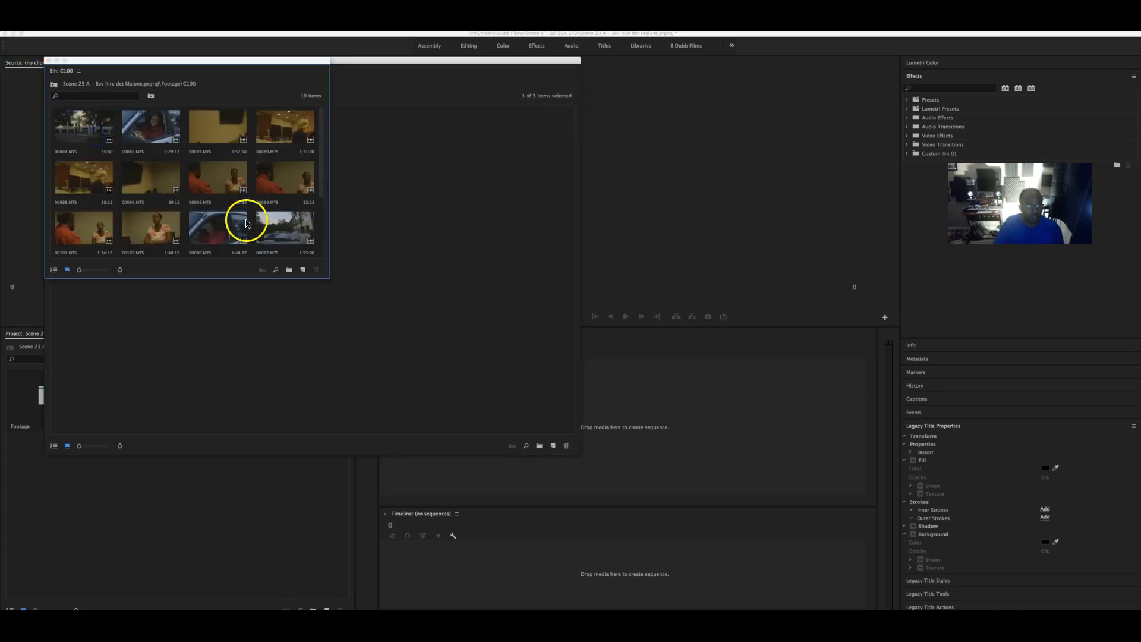
scroll(281, 226, "down", 3)
scroll(282, 226, "up", 3)
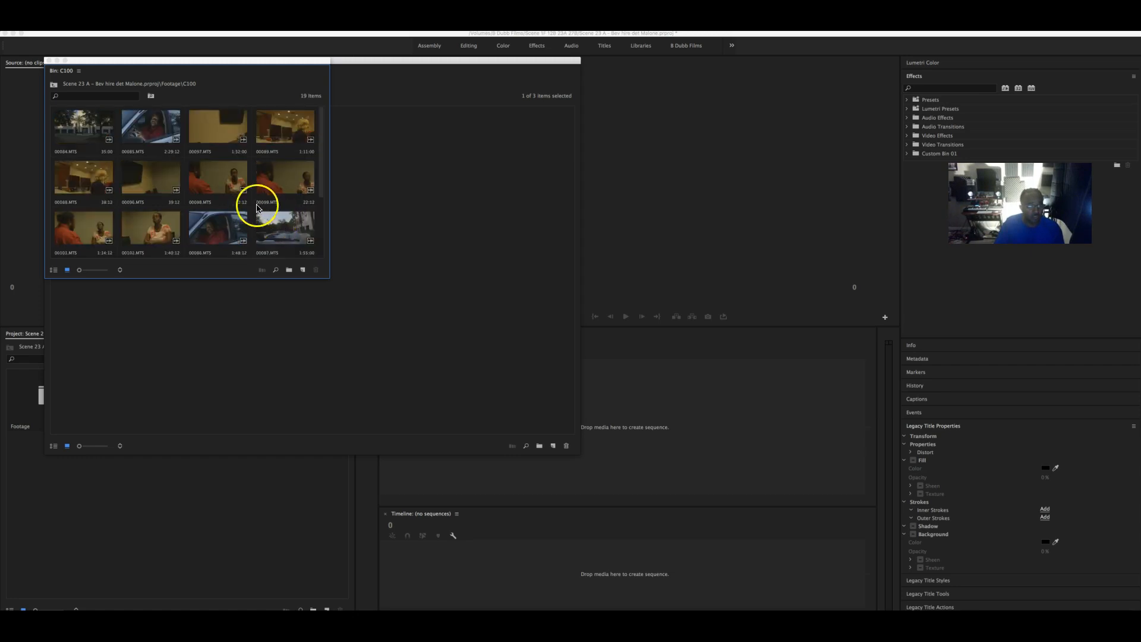
left_click(85, 132)
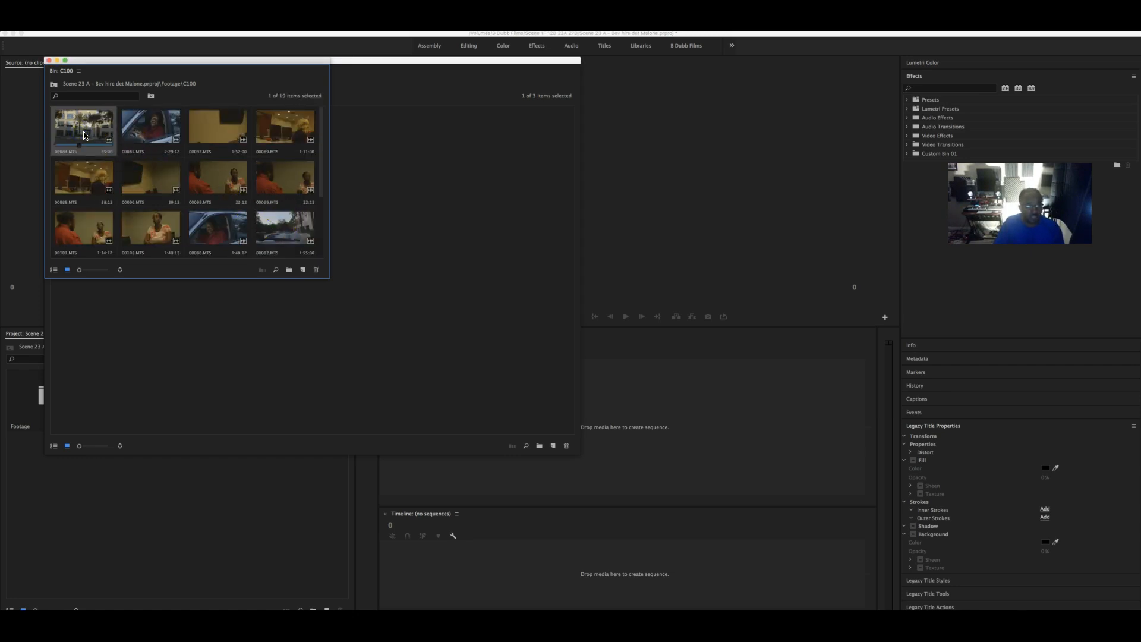
left_click(150, 131)
scroll(202, 173, "down", 3)
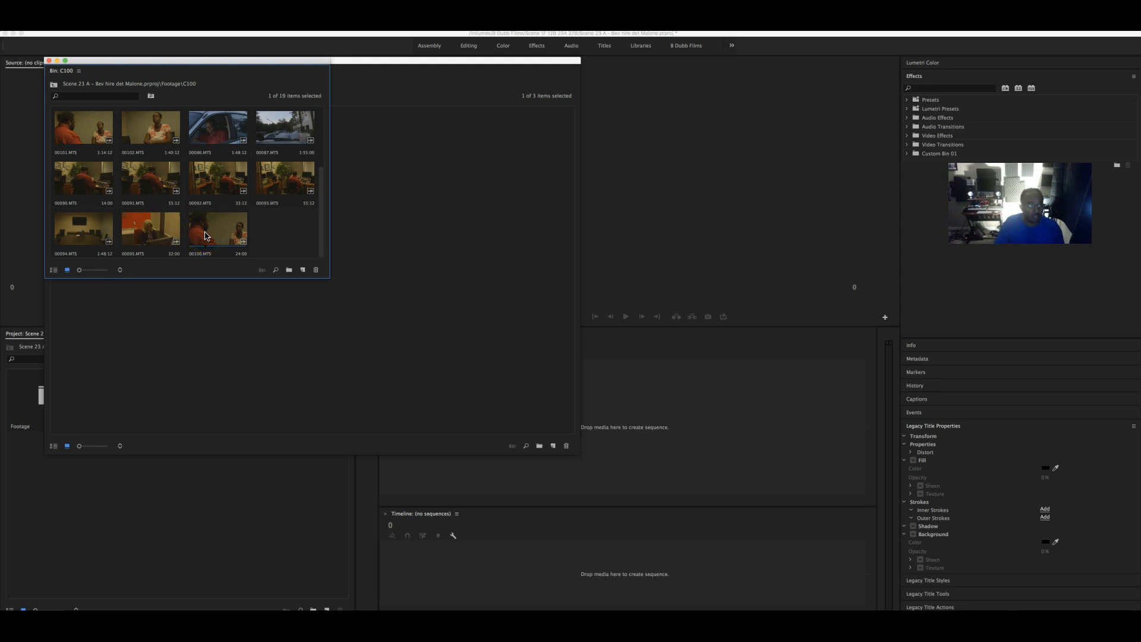
left_click(229, 225, "shift")
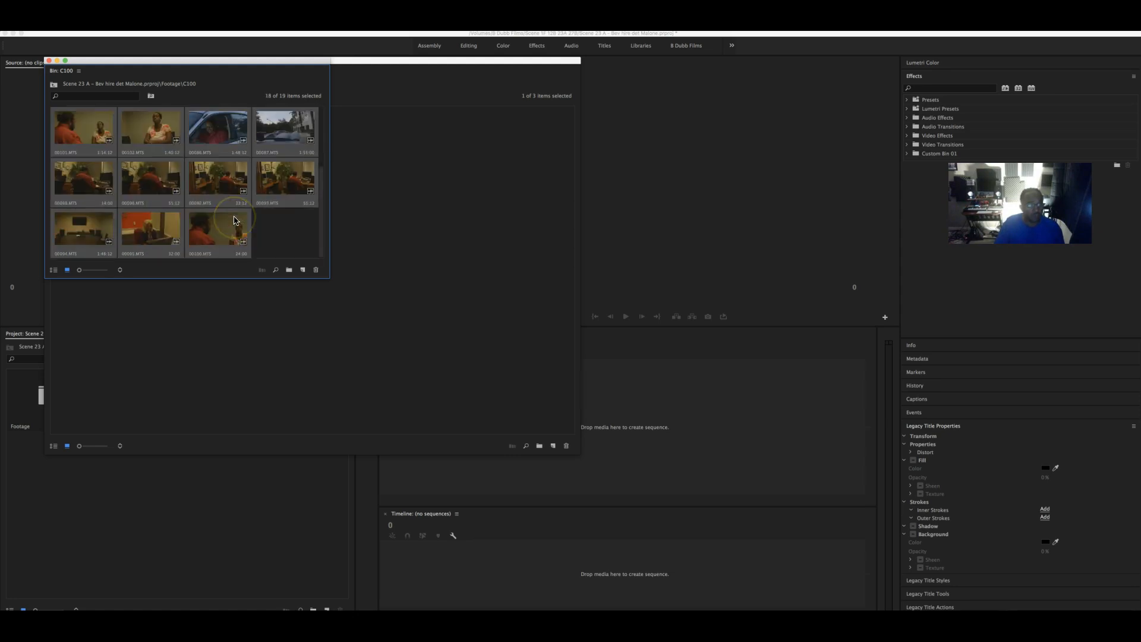
left_click_drag(228, 236, 303, 272)
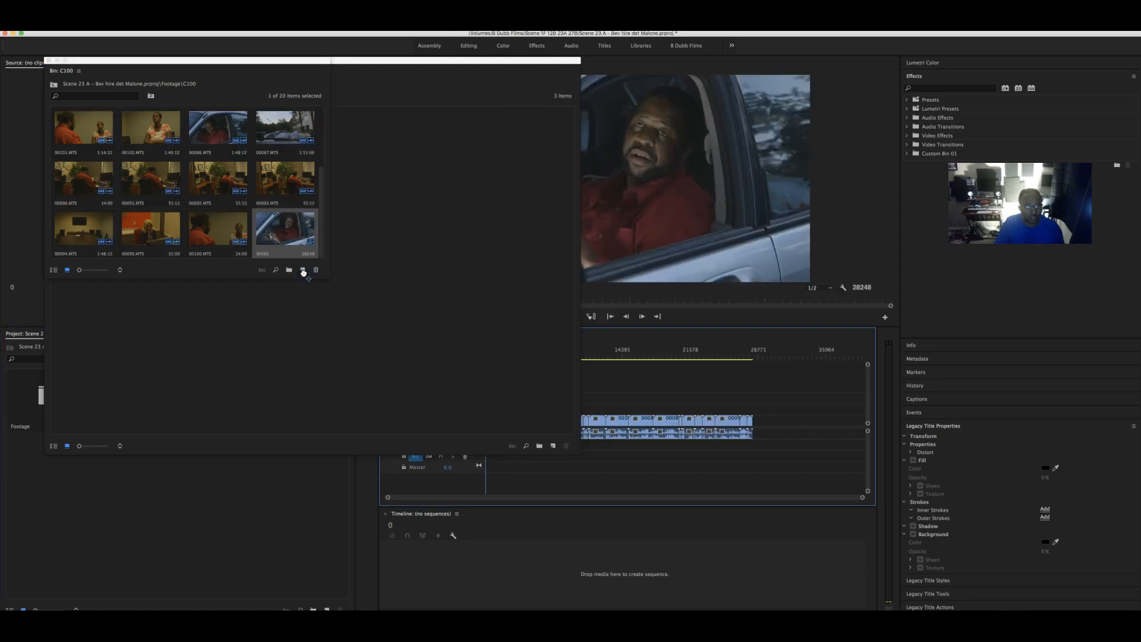
- Drop all 21 C300 clips into sequence 00085 on new tracks above the C100 footage
left_click(50, 60)
left_click_drag(233, 64, 158, 74)
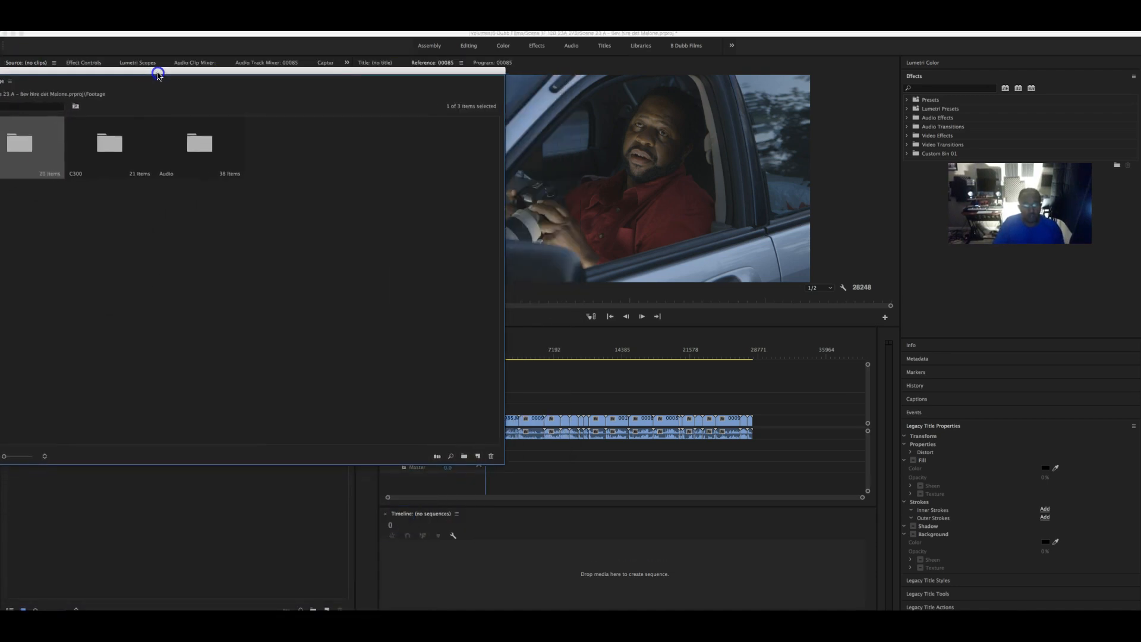
double_click(95, 146)
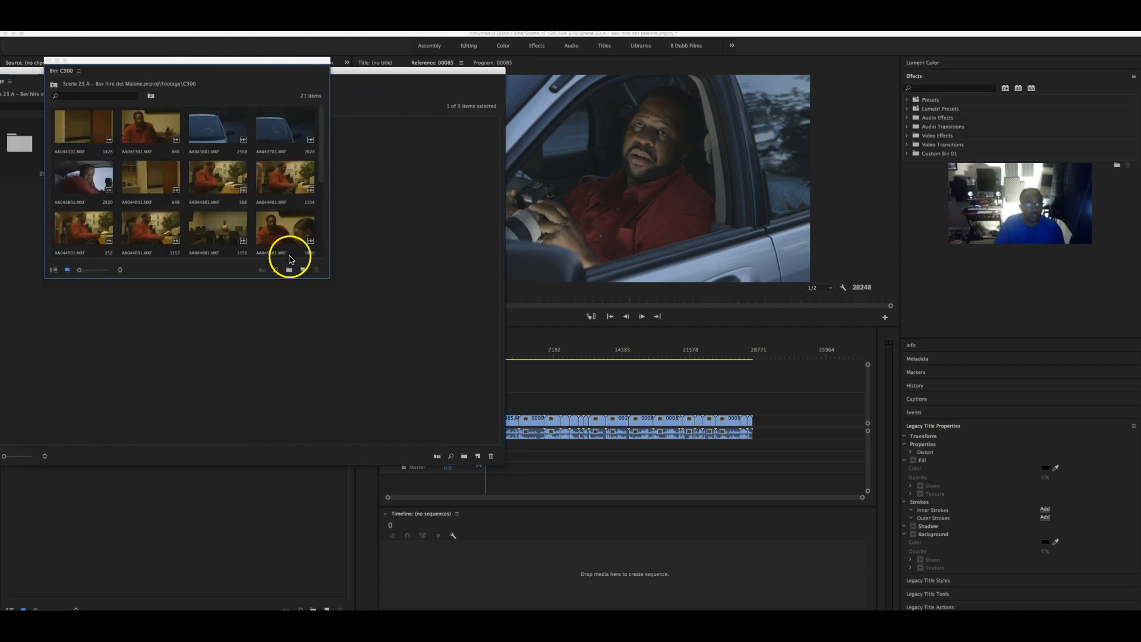
left_click(97, 122)
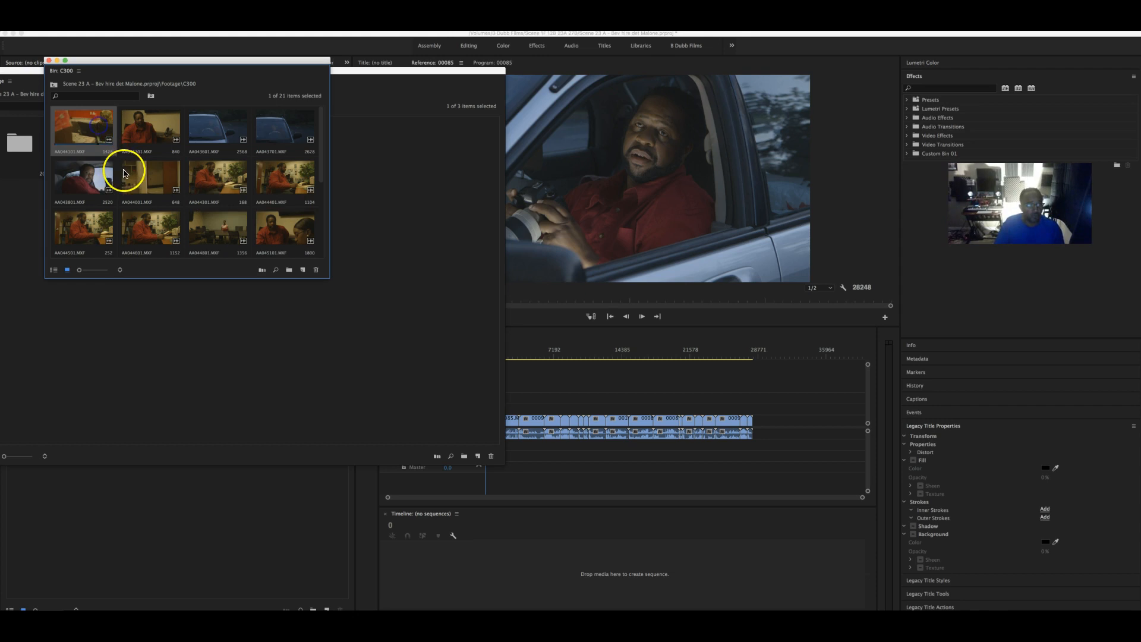
scroll(135, 169, "down", 3)
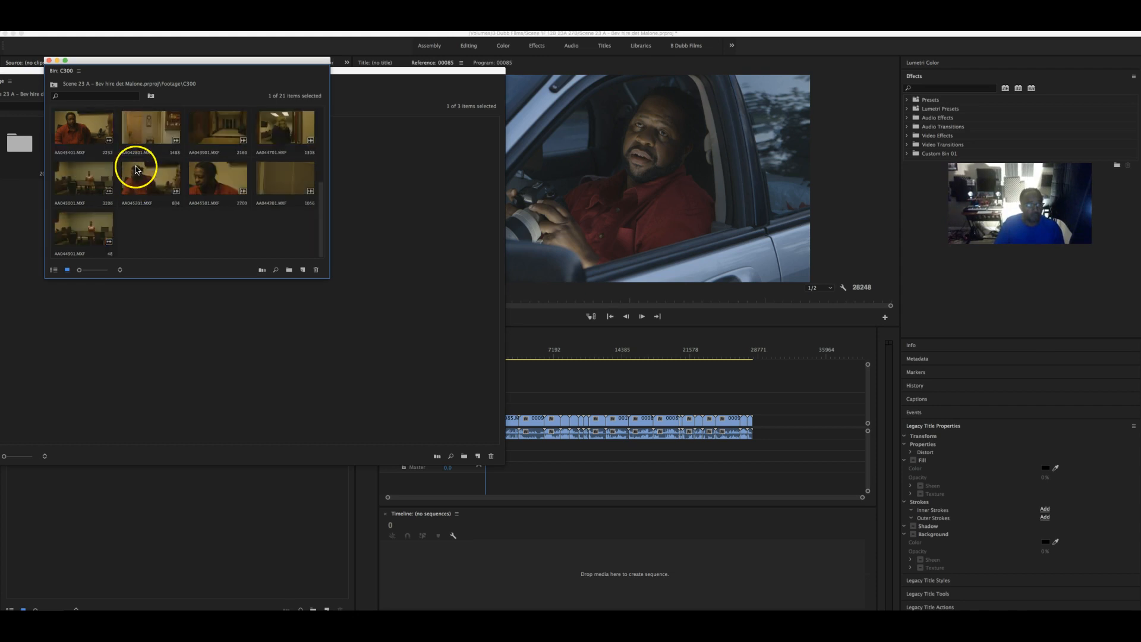
left_click(93, 241, "shift")
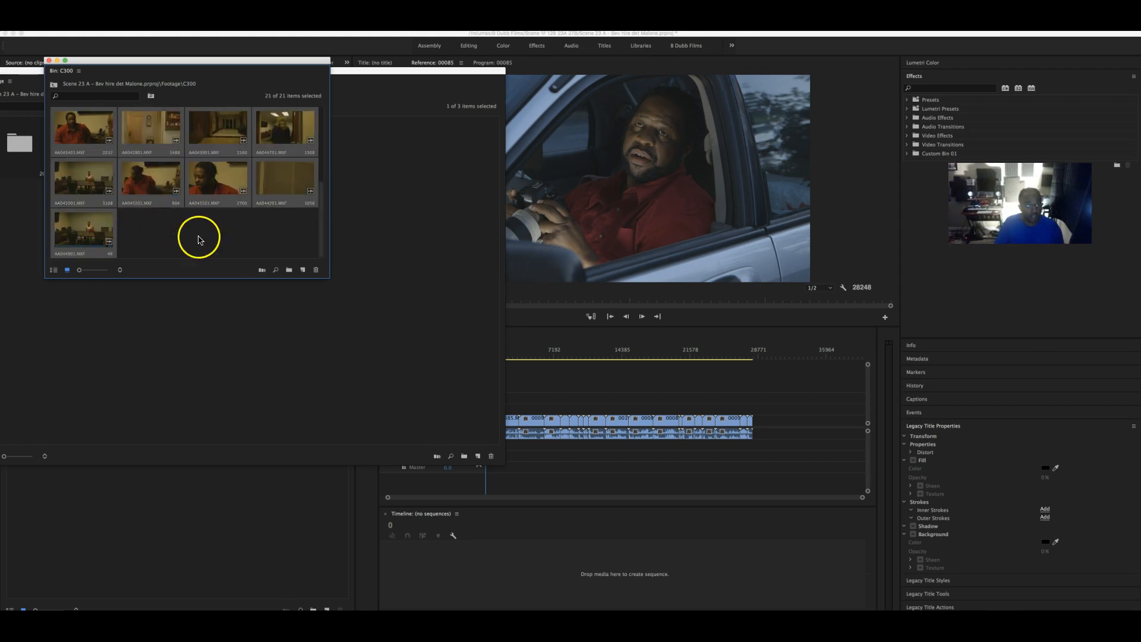
left_click_drag(97, 235, 524, 415)
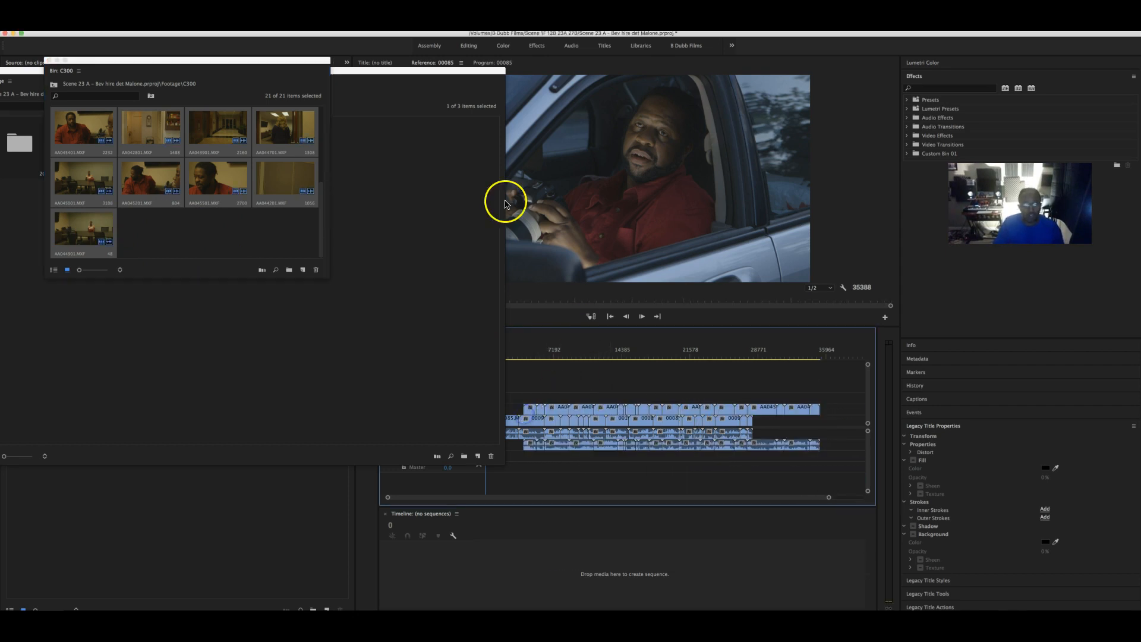
left_click(51, 60)
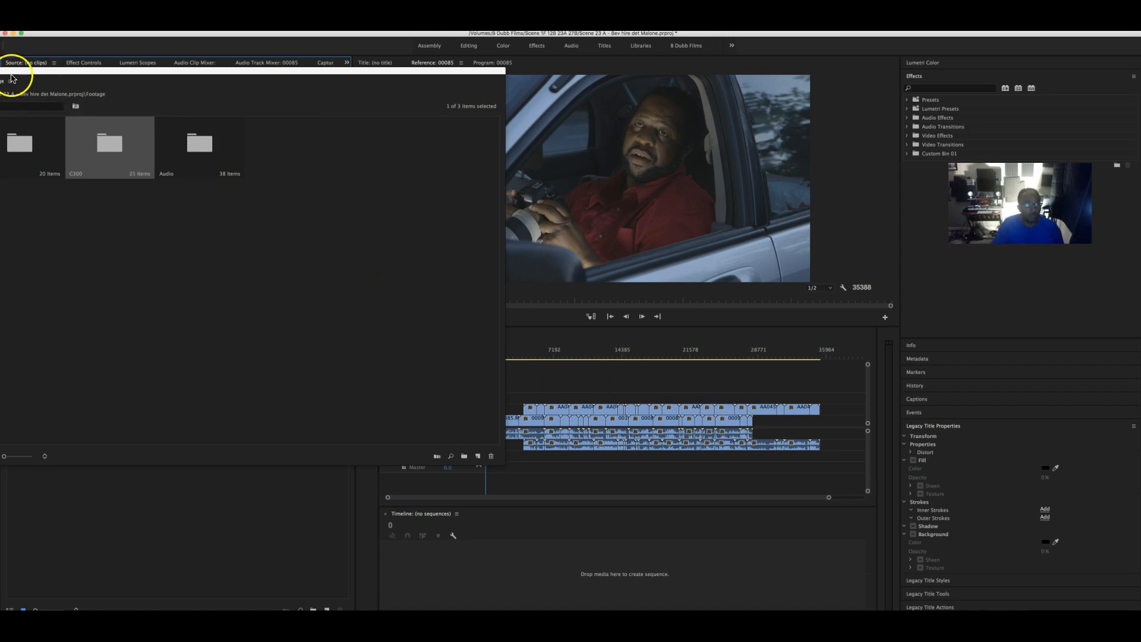
- Bring the Footage bin back on screen and close it
left_click(61, 80)
left_click_drag(59, 78, 131, 73)
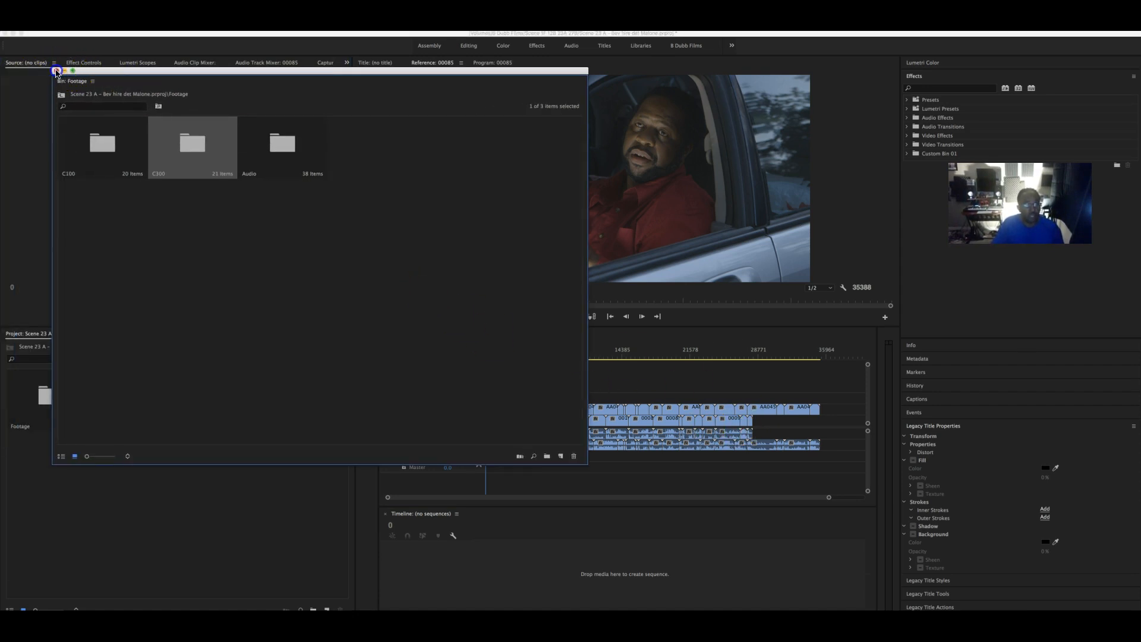
left_click(56, 71)
- Move the C300 clips on V2/A2 to the sequence start and check the track targets
left_click_drag(835, 448, 525, 454)
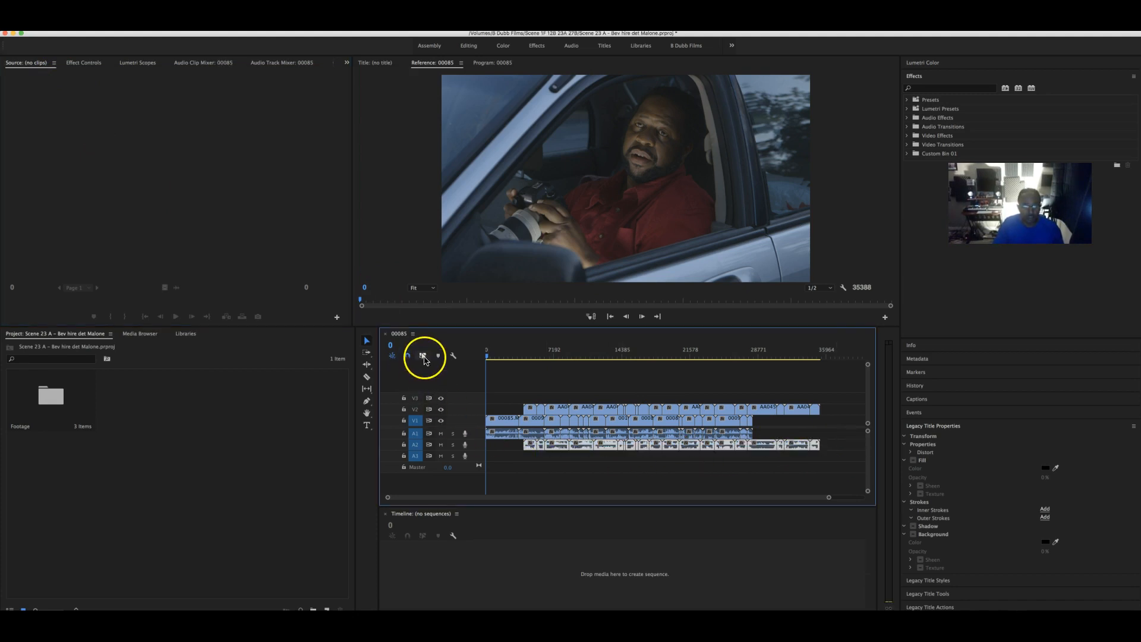
left_click_drag(838, 448, 485, 446)
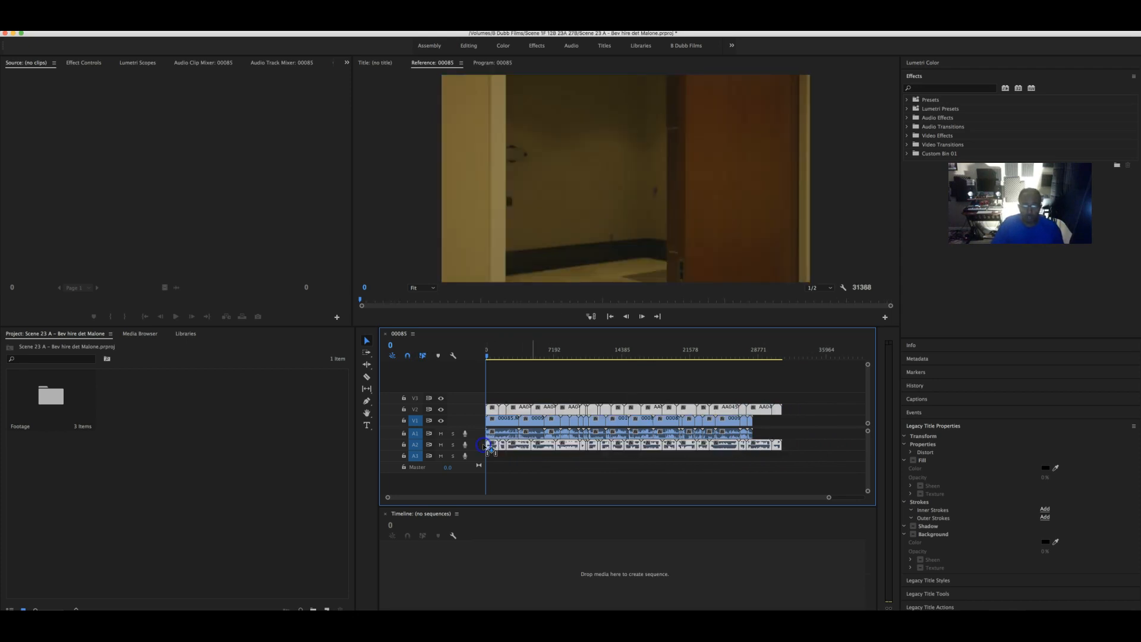
right_click(456, 422)
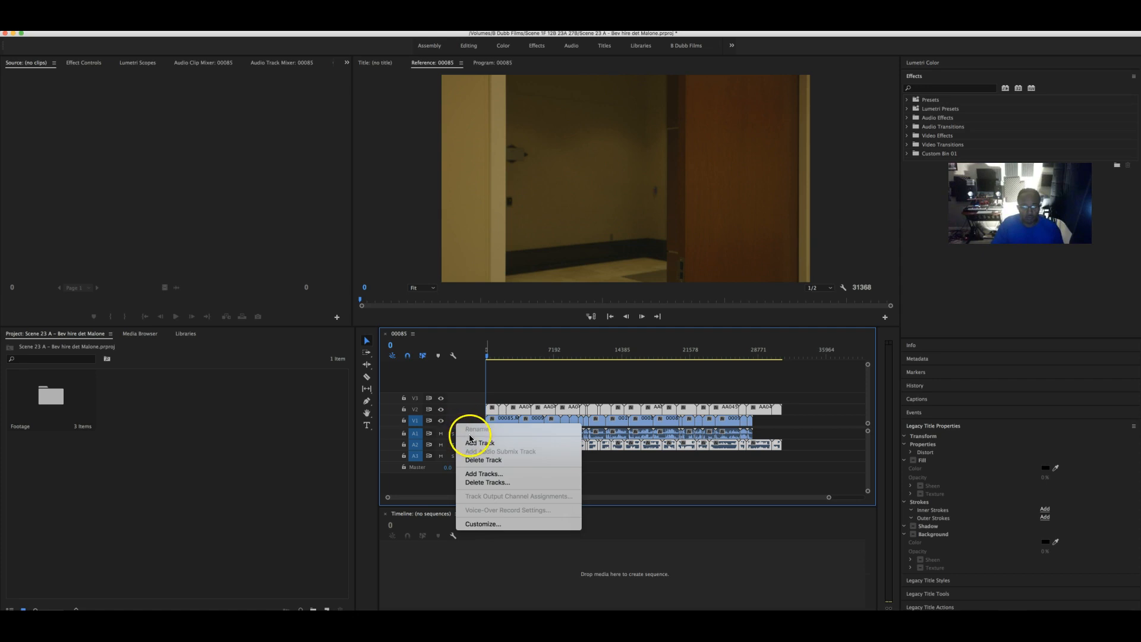
left_click(450, 421)
right_click(418, 422)
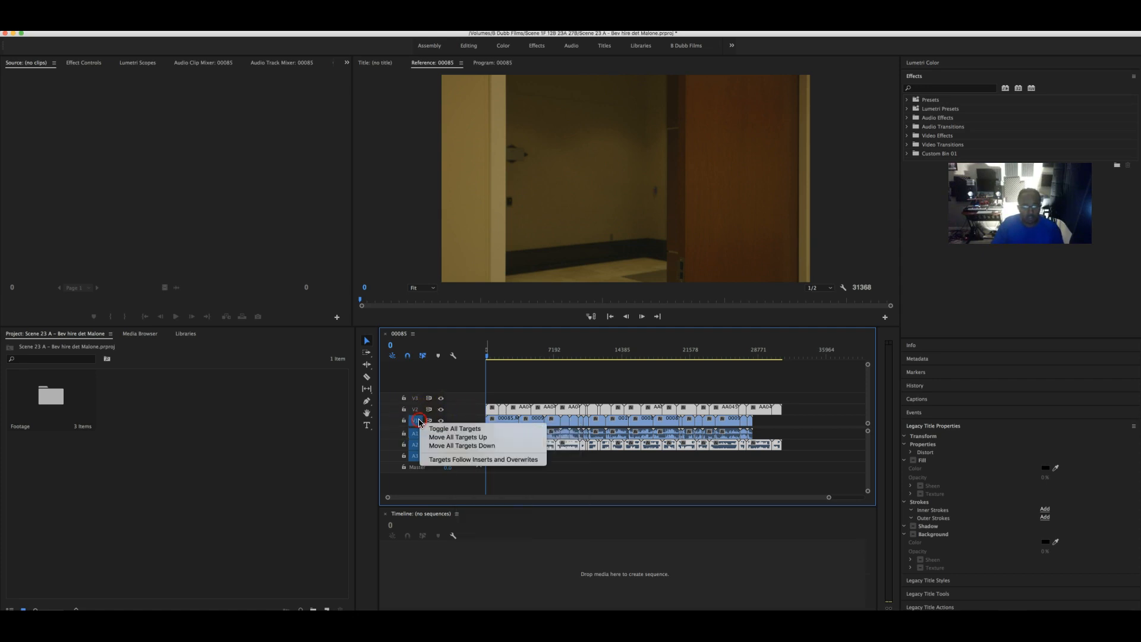
left_click(466, 404)
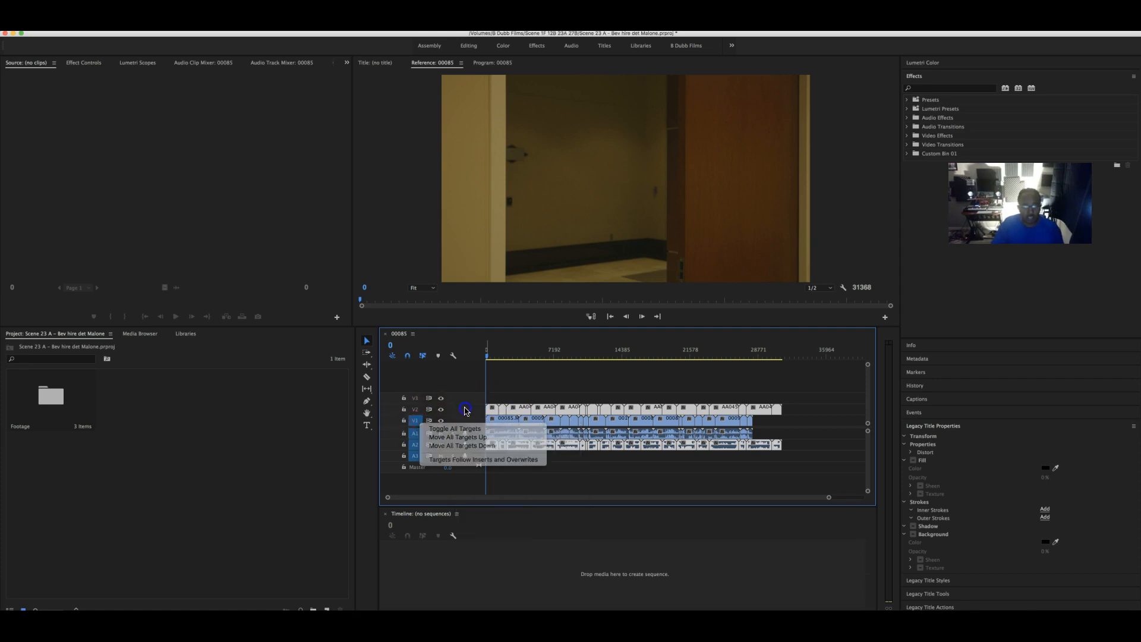
key("super+a")
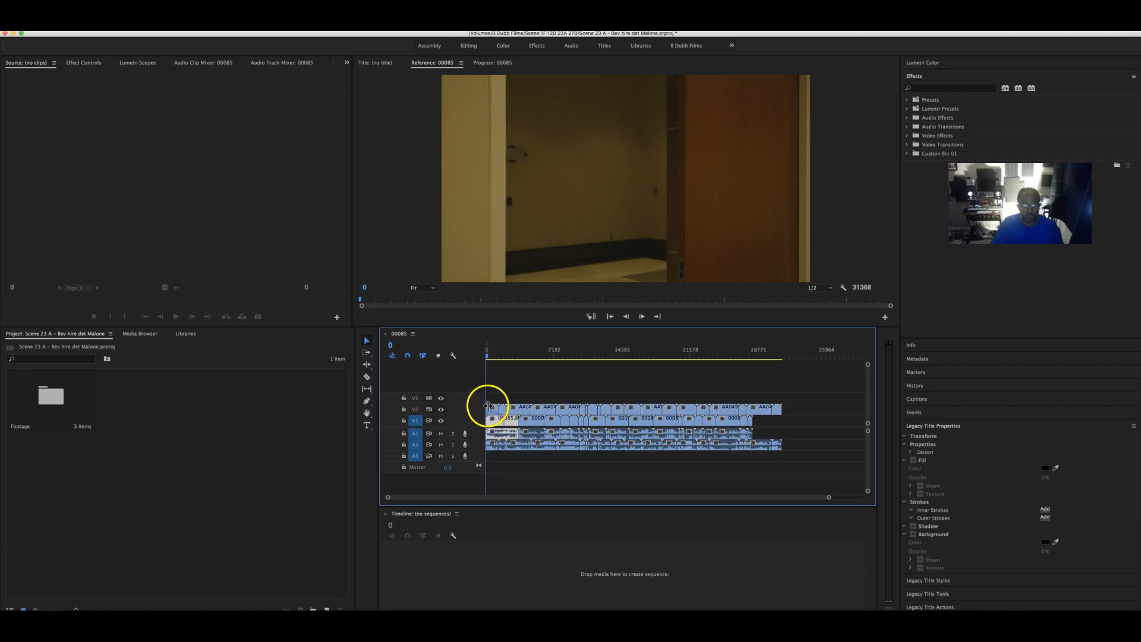
- Place all 38 MONO .wav clips from the Audio bin on track A3 of sequence 00085
double_click(51, 396)
double_click(265, 143)
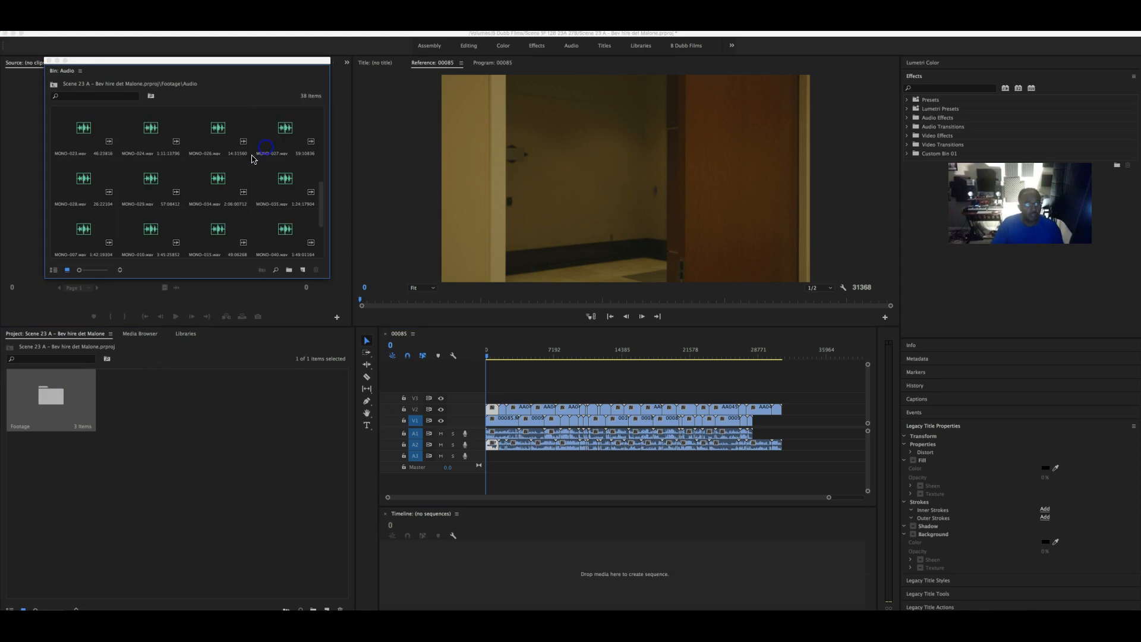
left_click(82, 128)
scroll(127, 172, "up", 5)
left_click(99, 139)
scroll(172, 214, "down", 5)
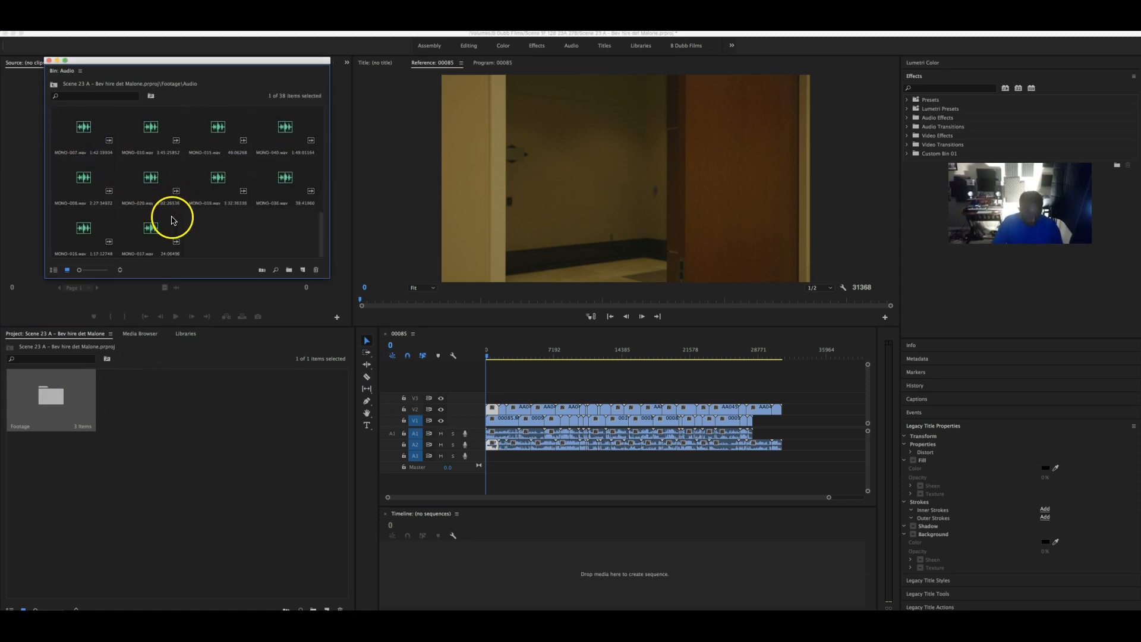
left_click(153, 237, "shift")
left_click_drag(147, 232, 476, 431)
left_click_drag(166, 250, 475, 458)
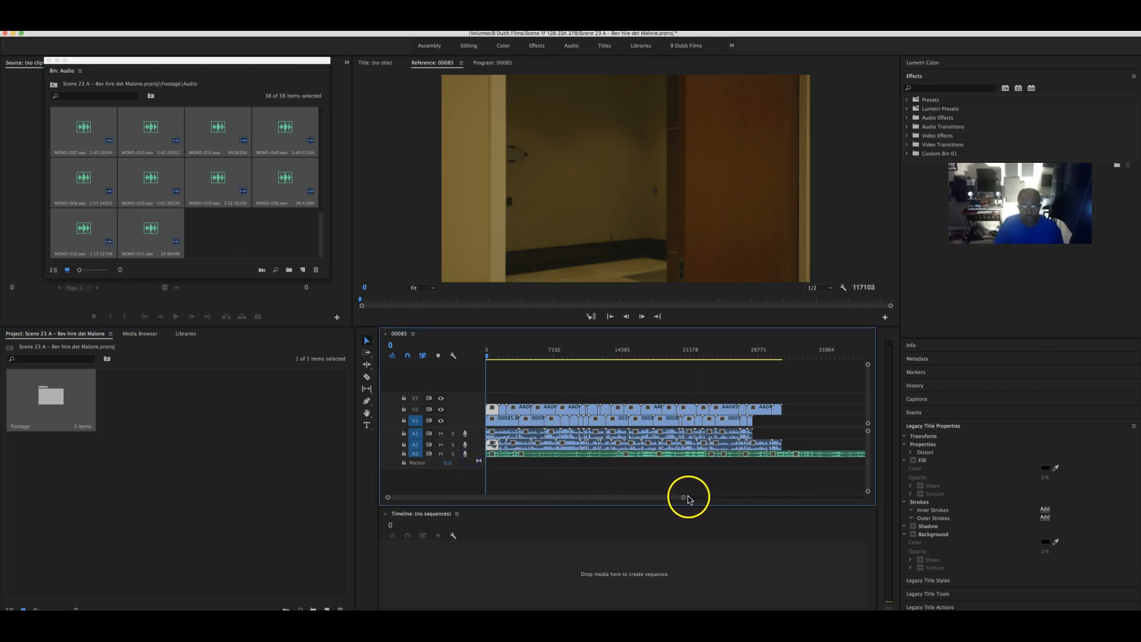
left_click_drag(681, 500, 882, 494)
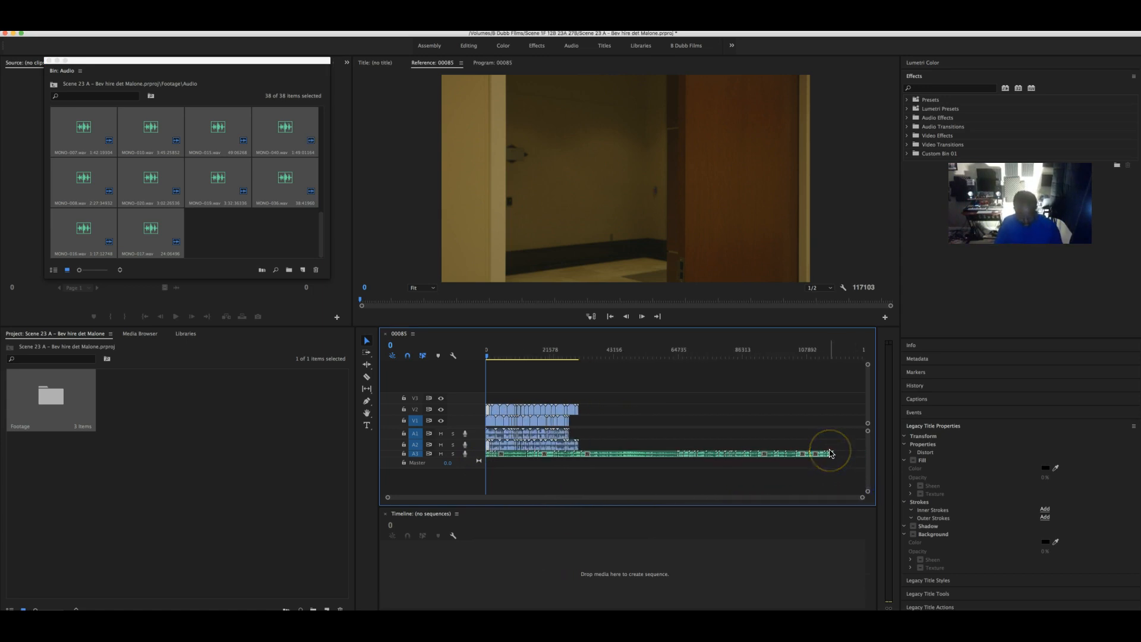
- Save the project, reselect all sequence clips, and save again
key("super+s")
left_click_drag(740, 450, 662, 432)
left_click_drag(591, 432, 489, 432)
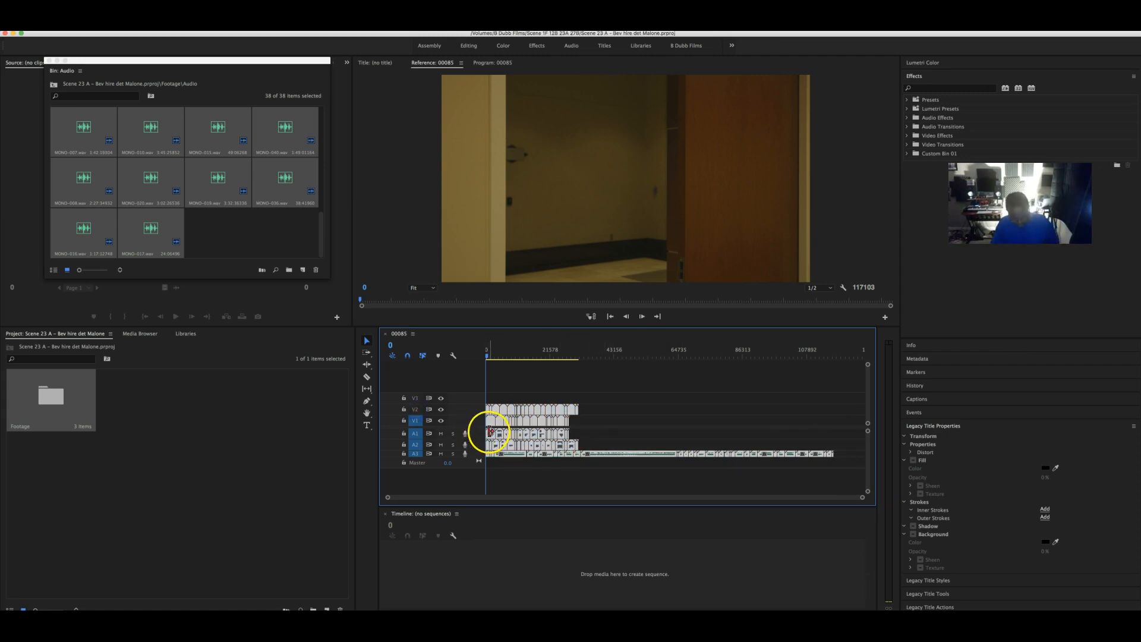
key("super+s")
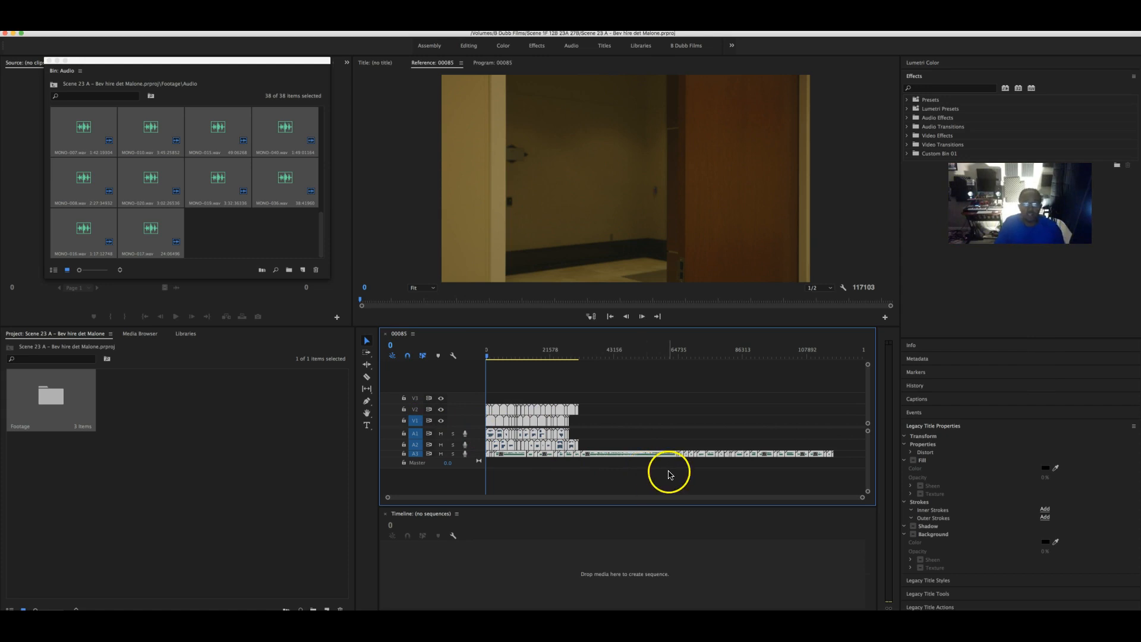
left_click(155, 96)
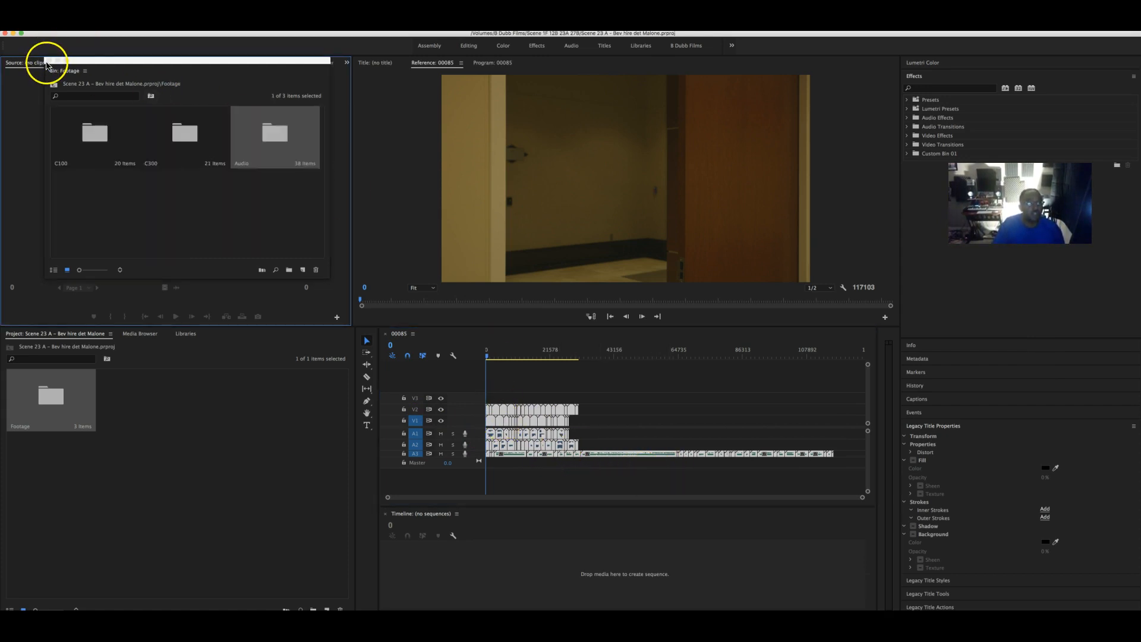
- Close the Footage bin and save the Scene 23 A project over its existing file
left_click(50, 61)
left_click(84, 28)
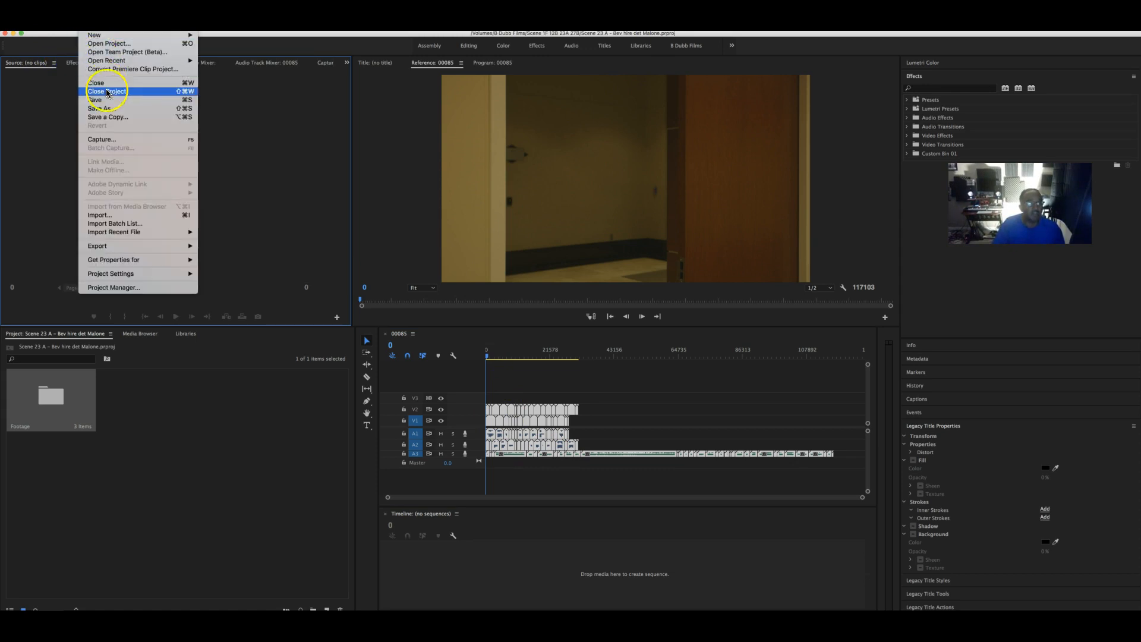
left_click(109, 107)
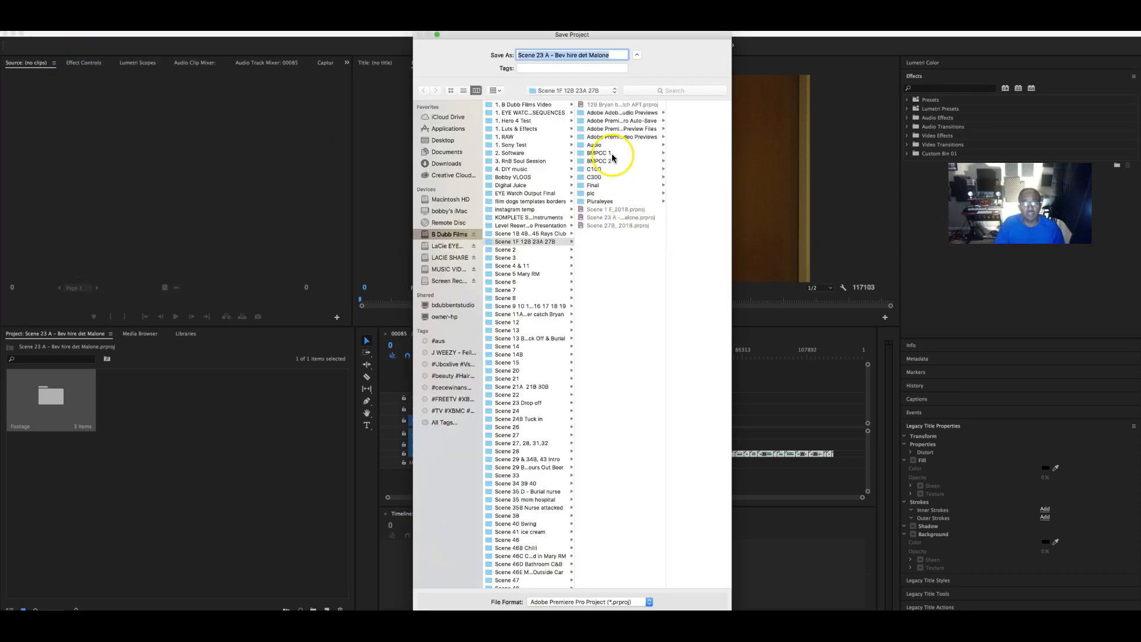
left_click(703, 617)
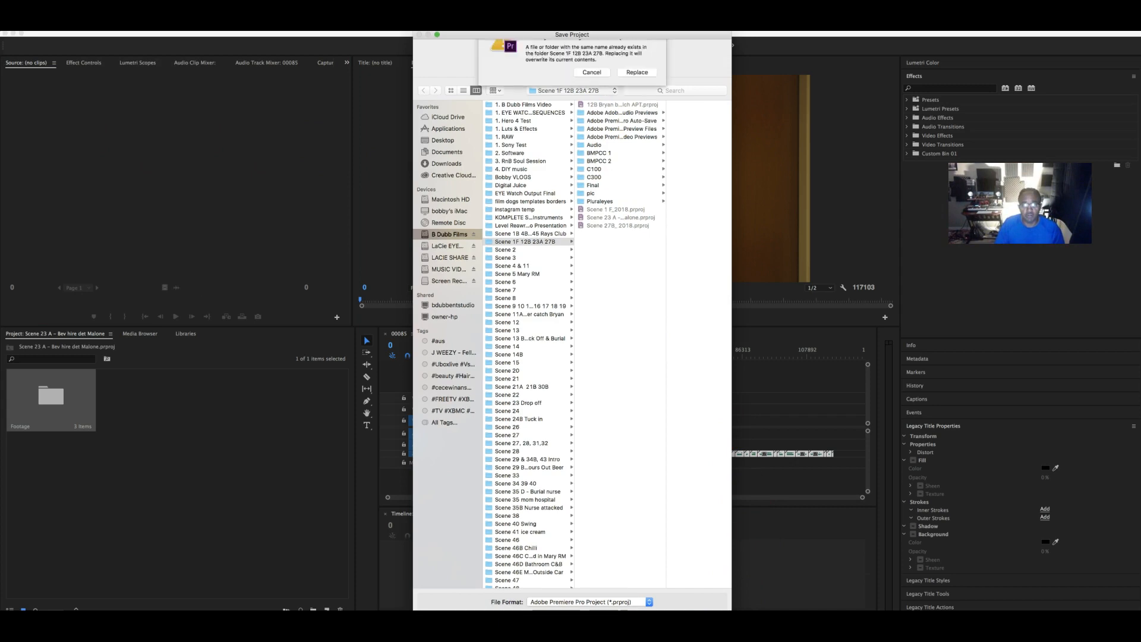
left_click(635, 93)
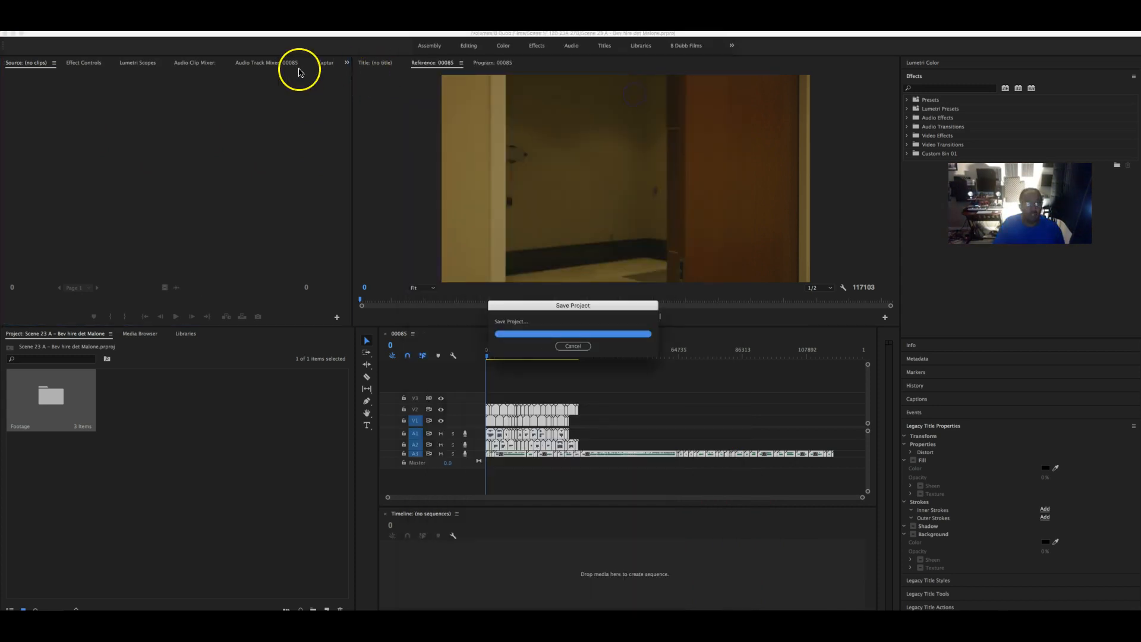
- Export the project as Final Cut Pro XML and browse to the Pluraleyes folder
left_click(87, 26)
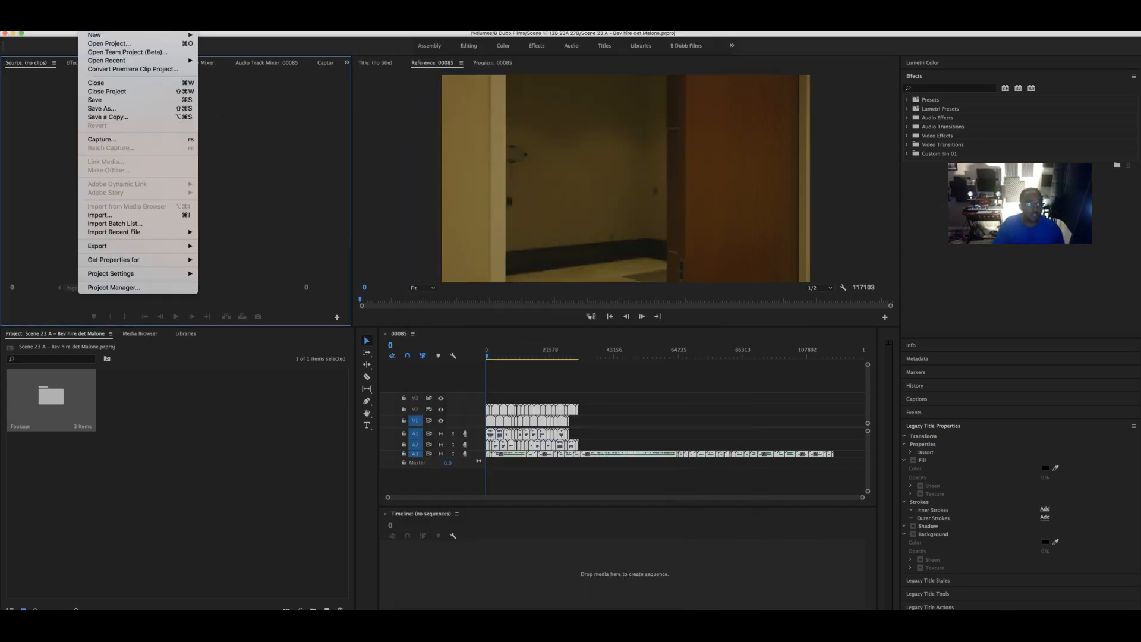
mouse_move(139, 248)
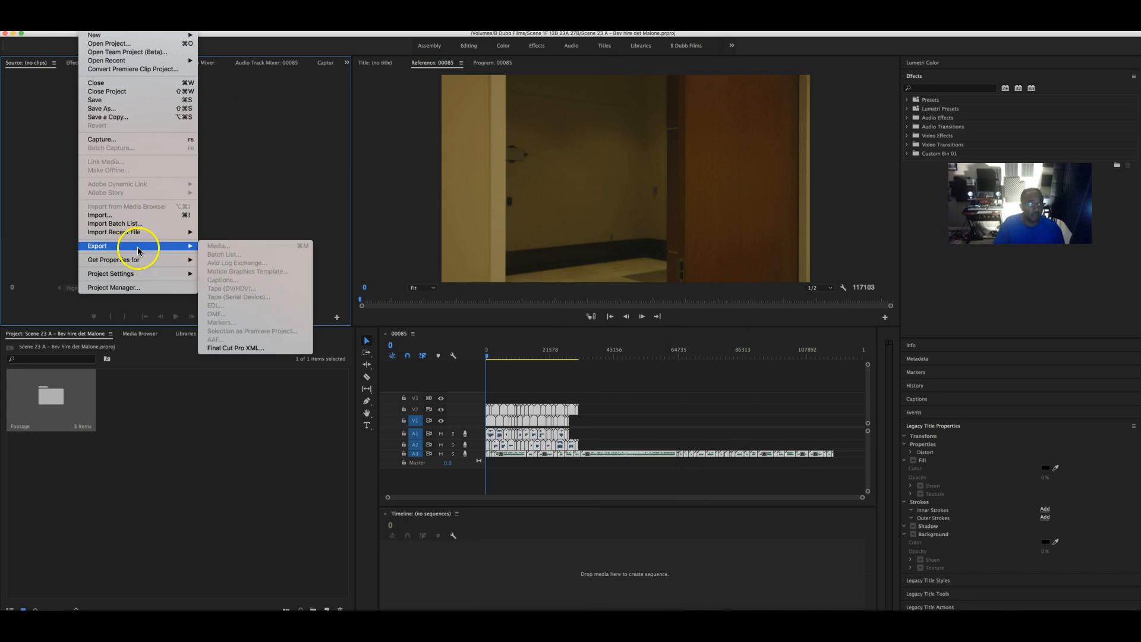
left_click(252, 350)
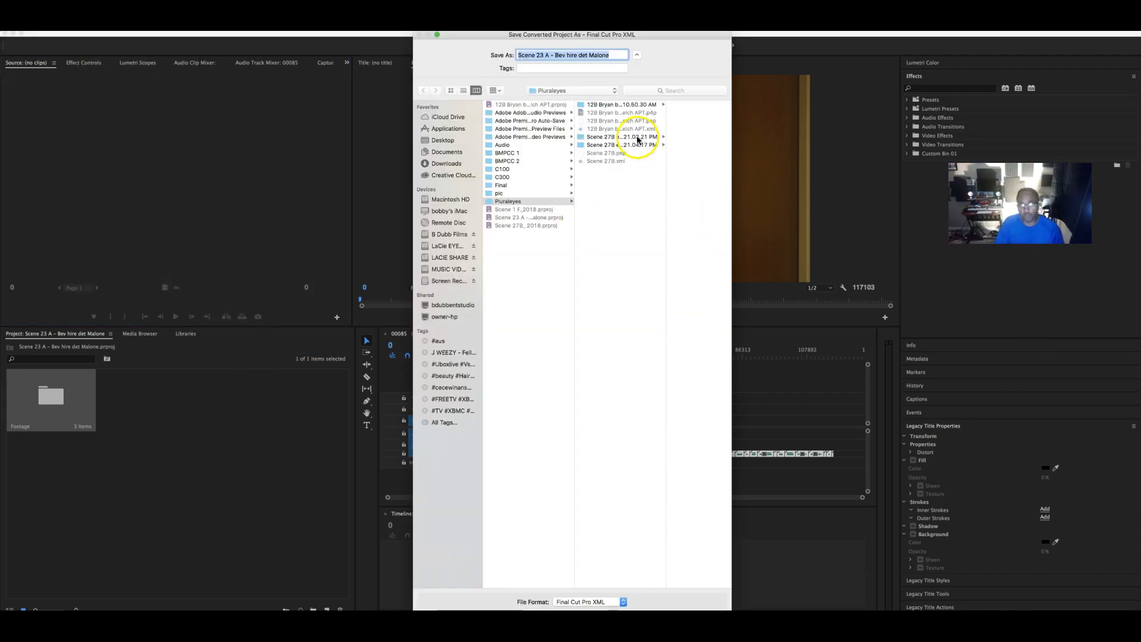
left_click_drag(672, 37, 645, 38)
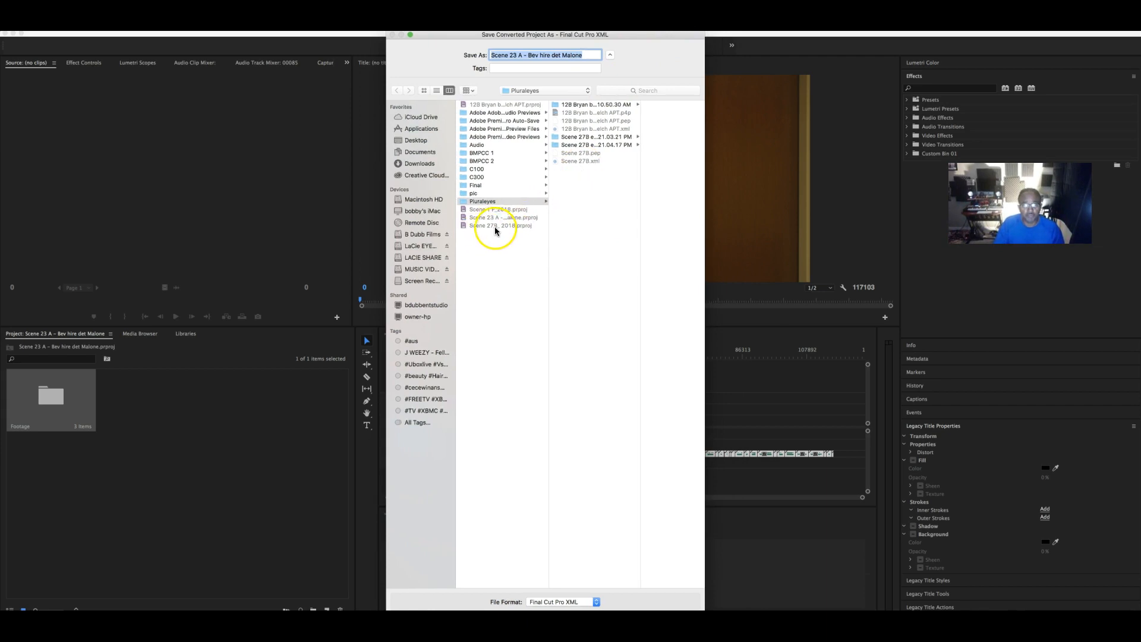
left_click(553, 93)
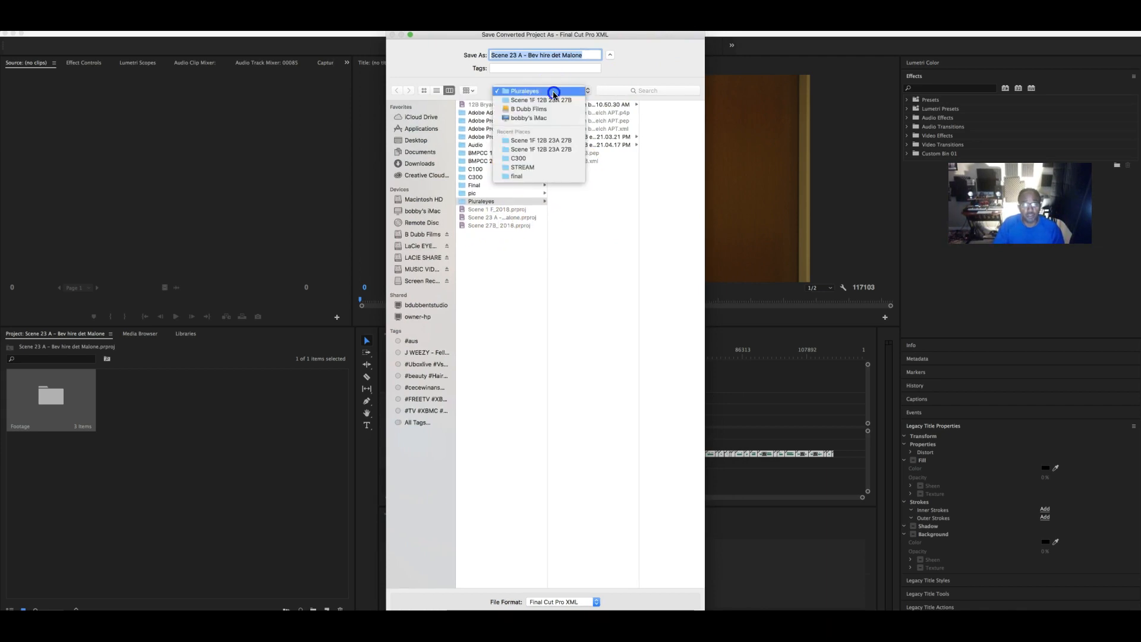
left_click(541, 100)
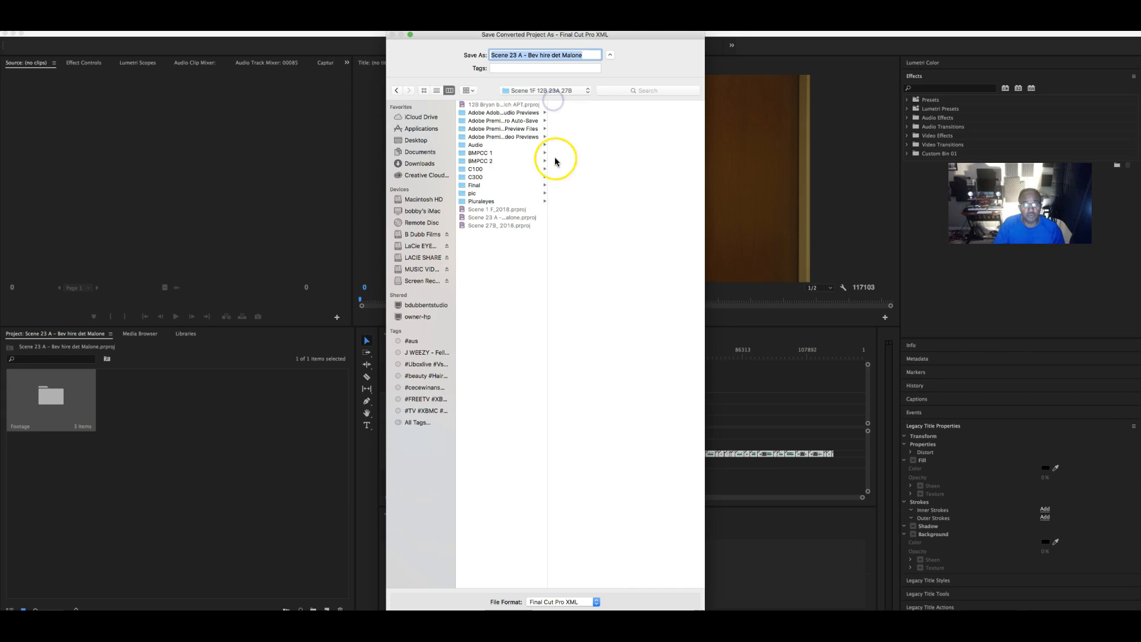
left_click(486, 202)
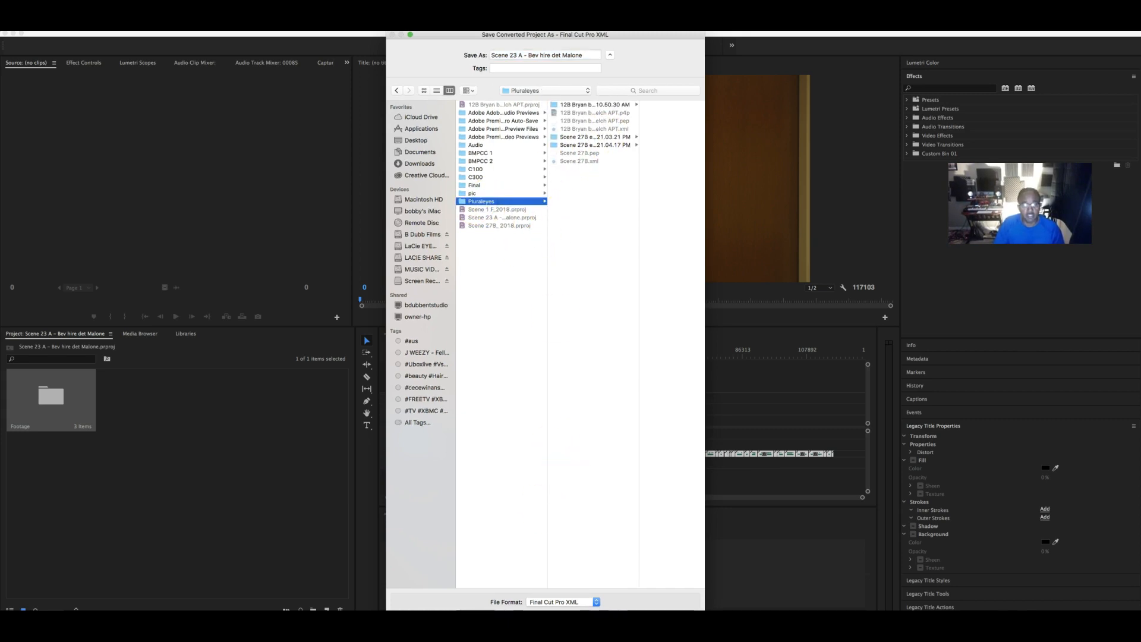
- Create a new 'Scene 23A' folder and save the converted XML inside it
key("shift+super+n")
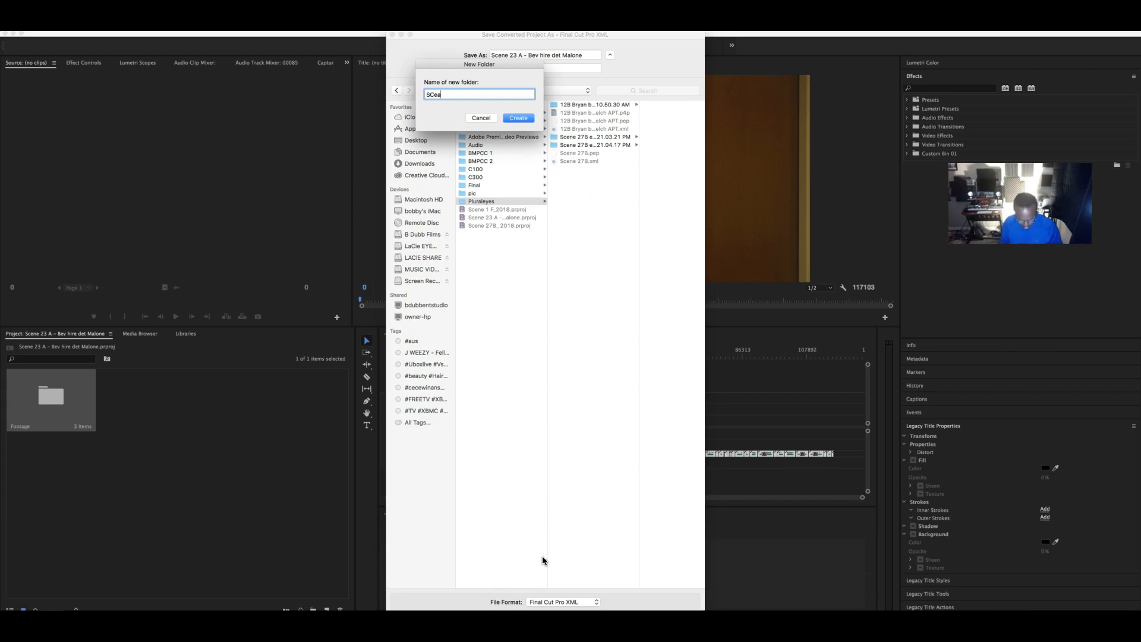
key("BackSpace")
key("BackSpace")
type("cene")
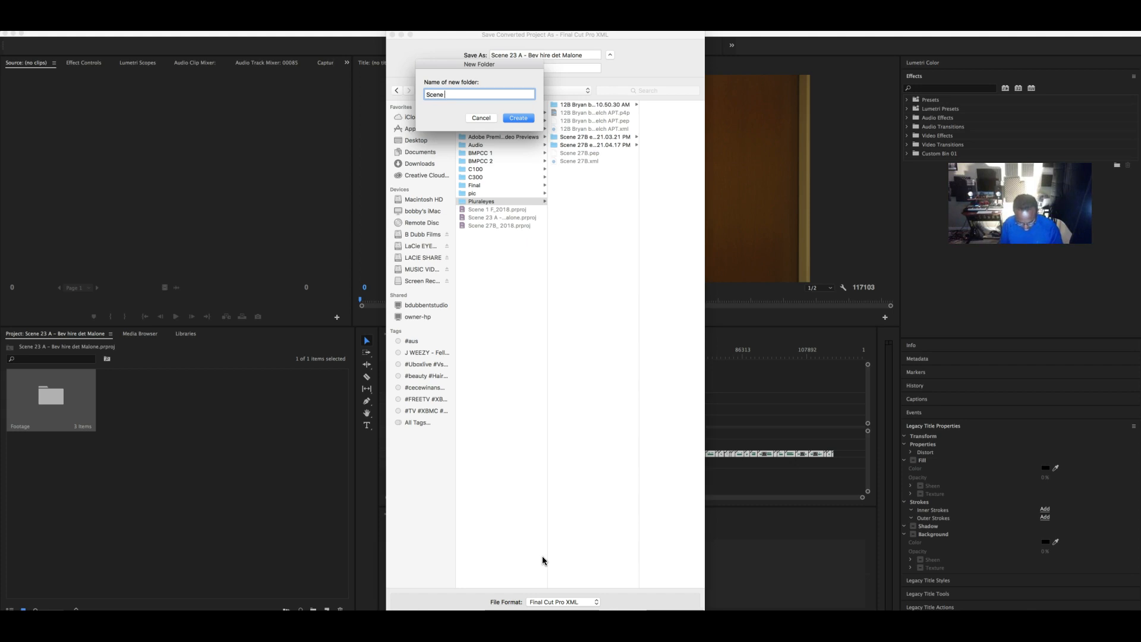
type(" 23A")
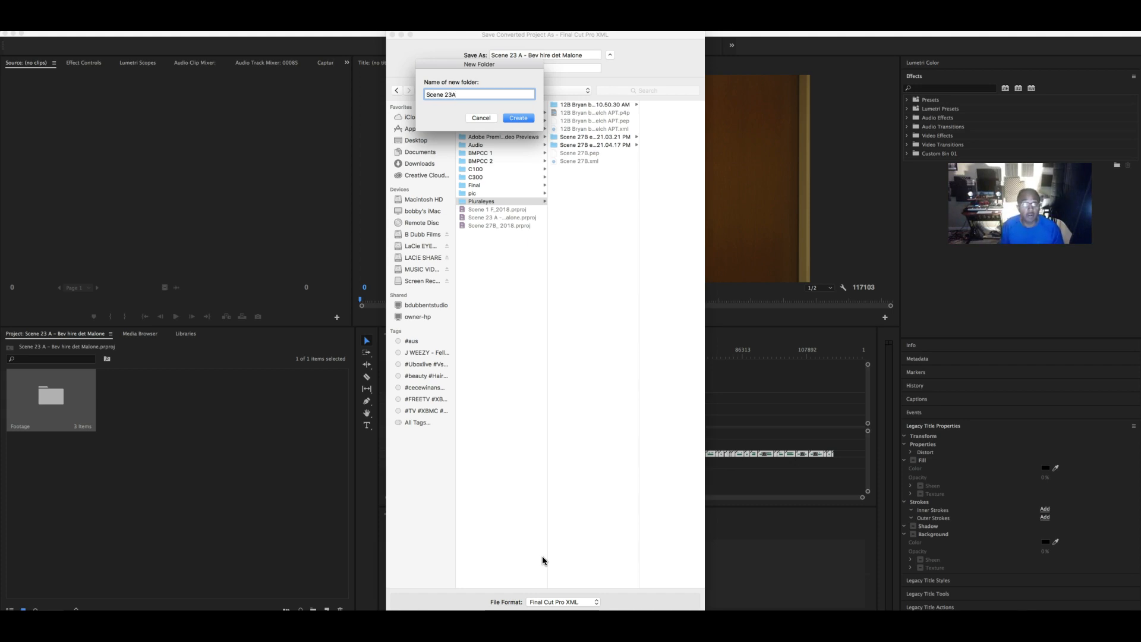
key("Return")
left_click(555, 558)
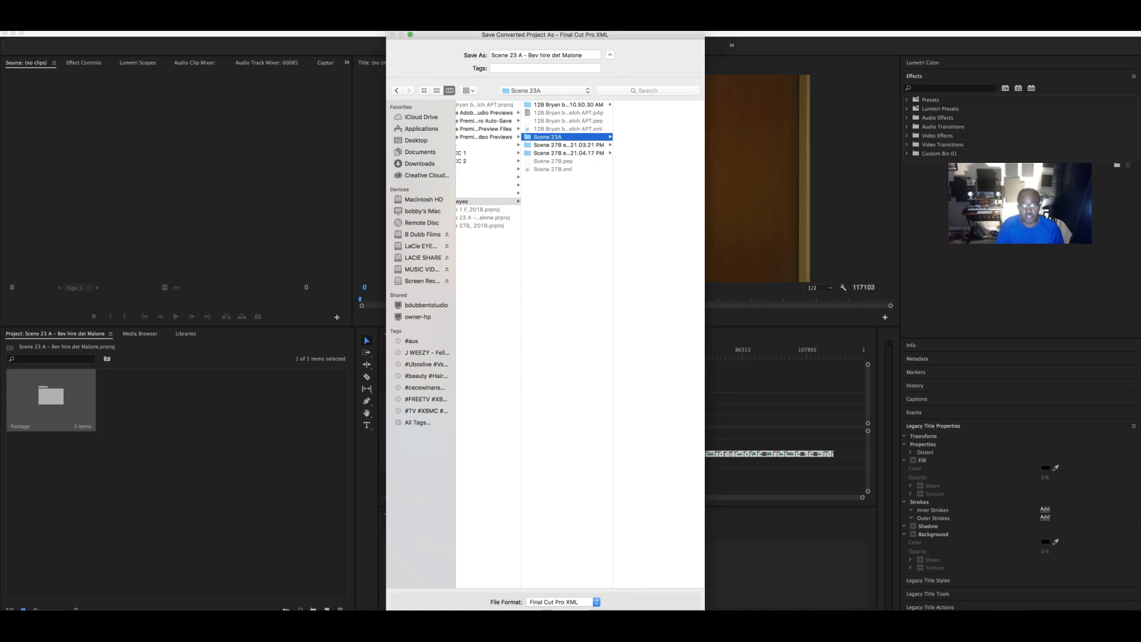
key("Return")
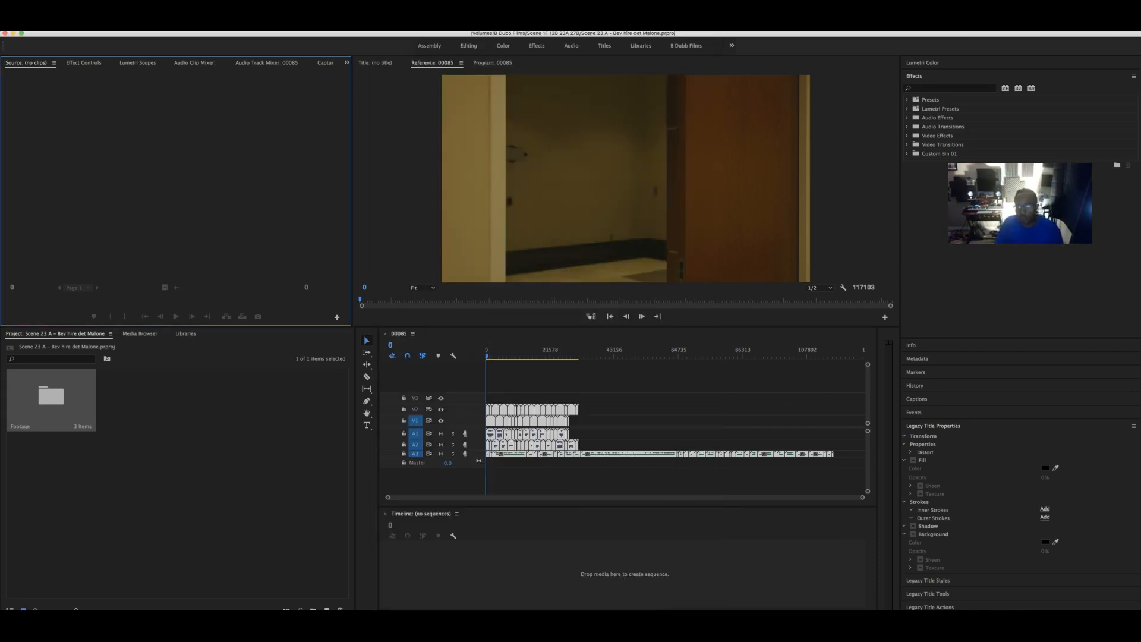
- Launch PluralEyes 3.5, dismiss the welcome video and shift its window left
left_click(916, 624)
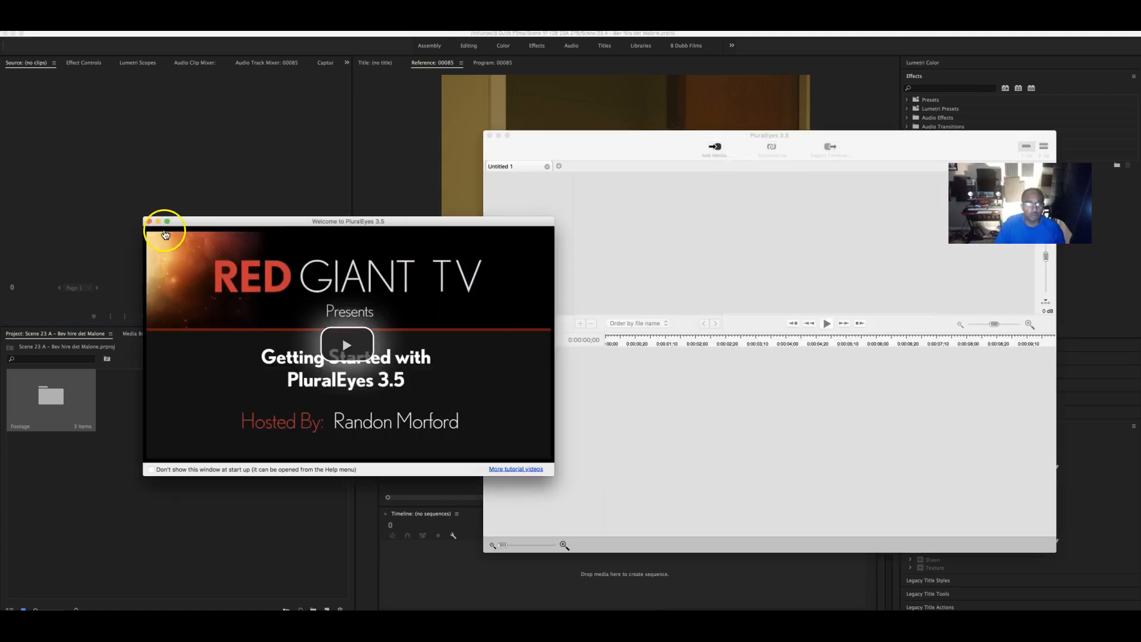
left_click(149, 221)
left_click_drag(624, 146, 392, 141)
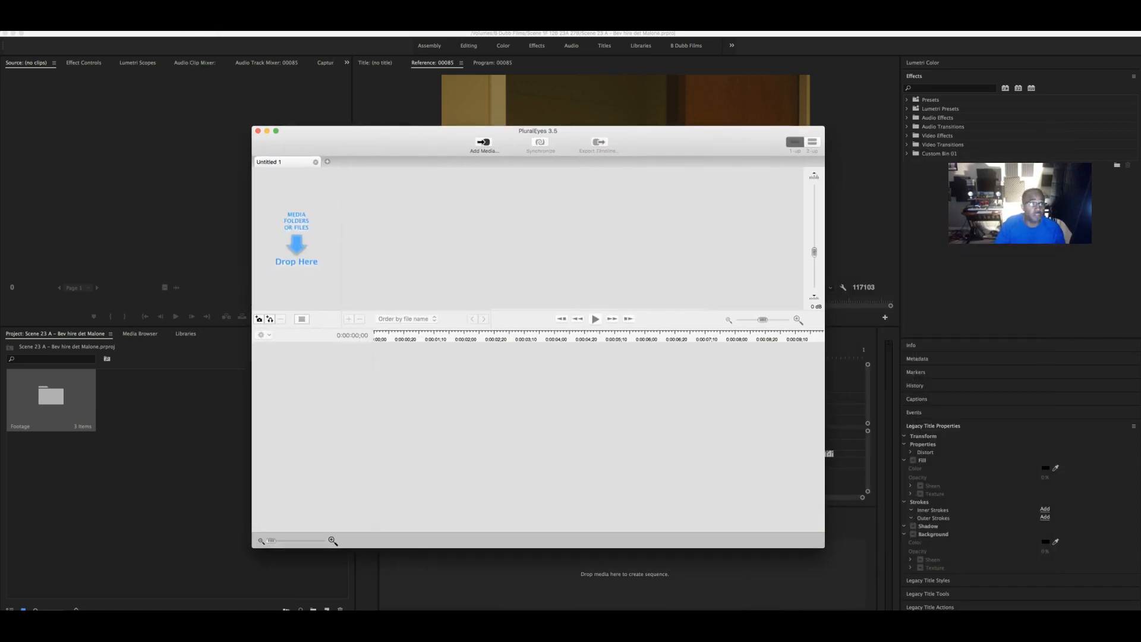
- Start a new project from Premiere Pro using the exported XML in Scene 23A
left_click(84, 28)
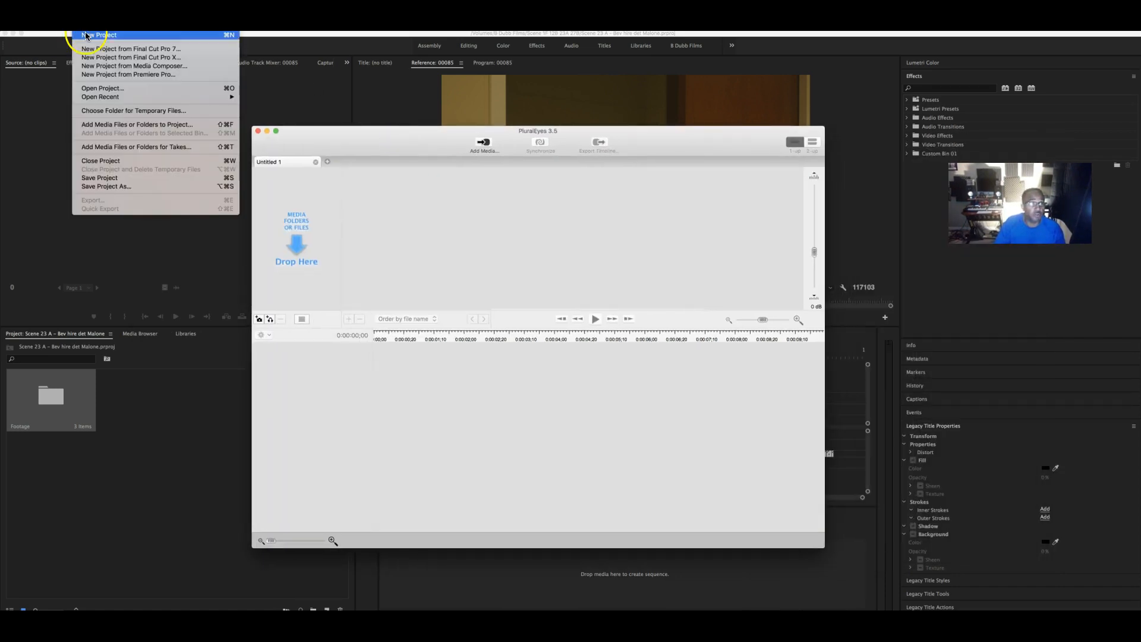
left_click(136, 74)
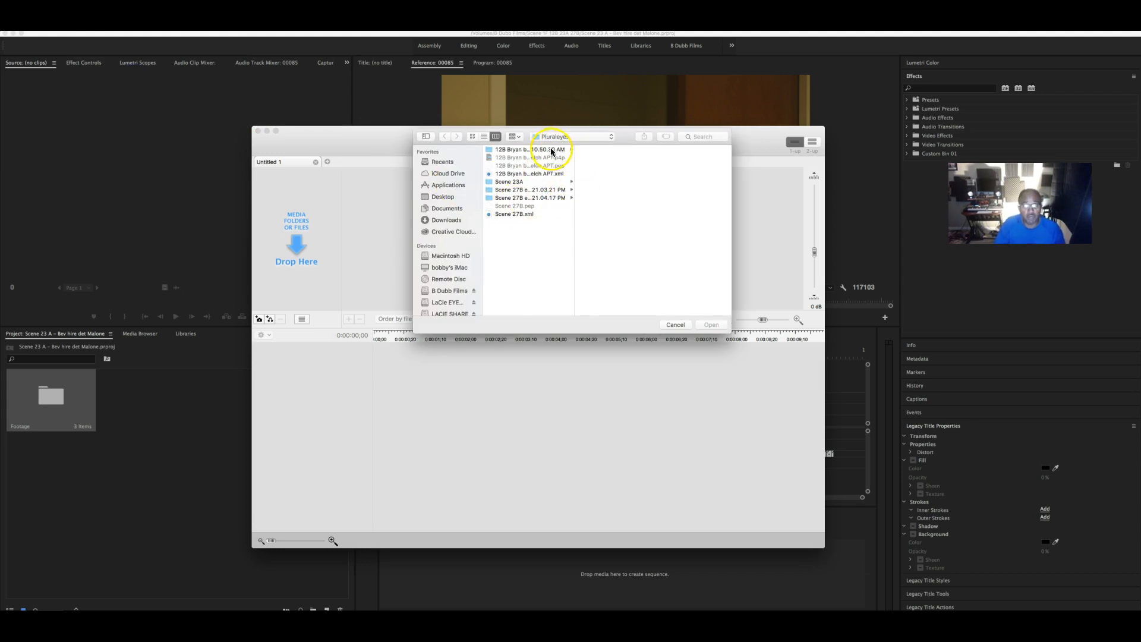
left_click(521, 182)
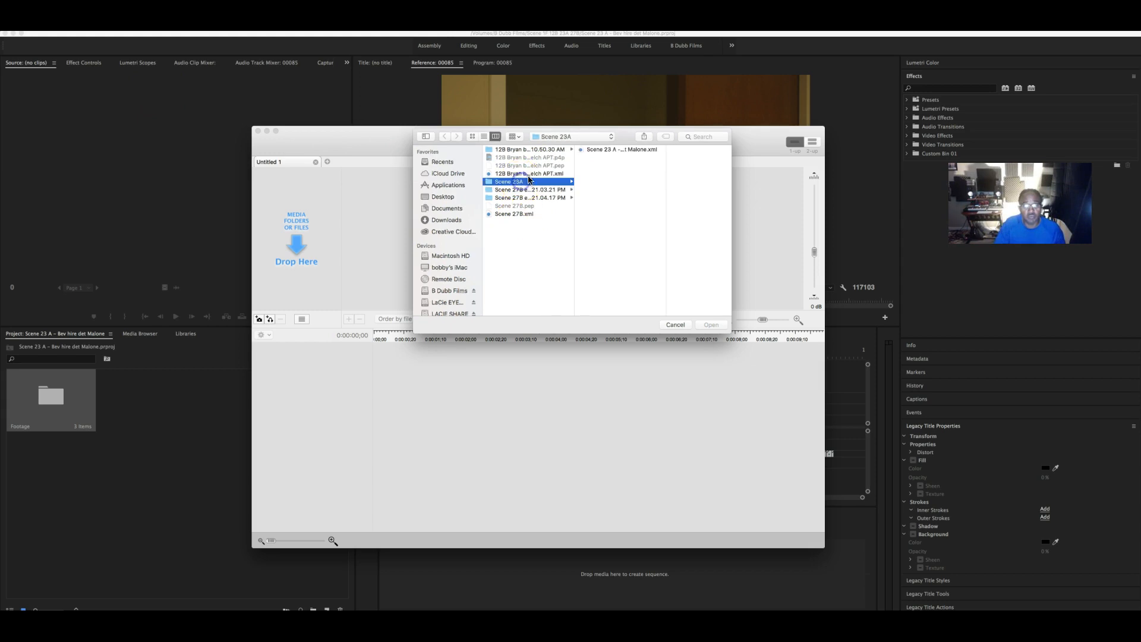
left_click(632, 150)
left_click(711, 325)
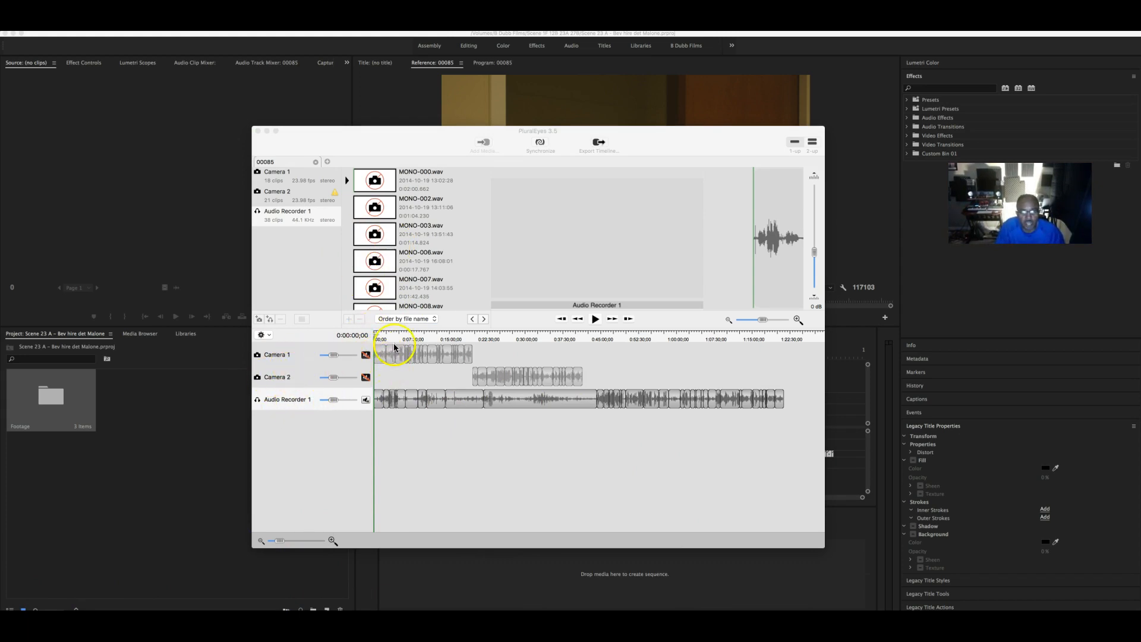
- Adjust the Sync menu options, allowing sync to change the clip order
left_click_drag(390, 334, 299, 344)
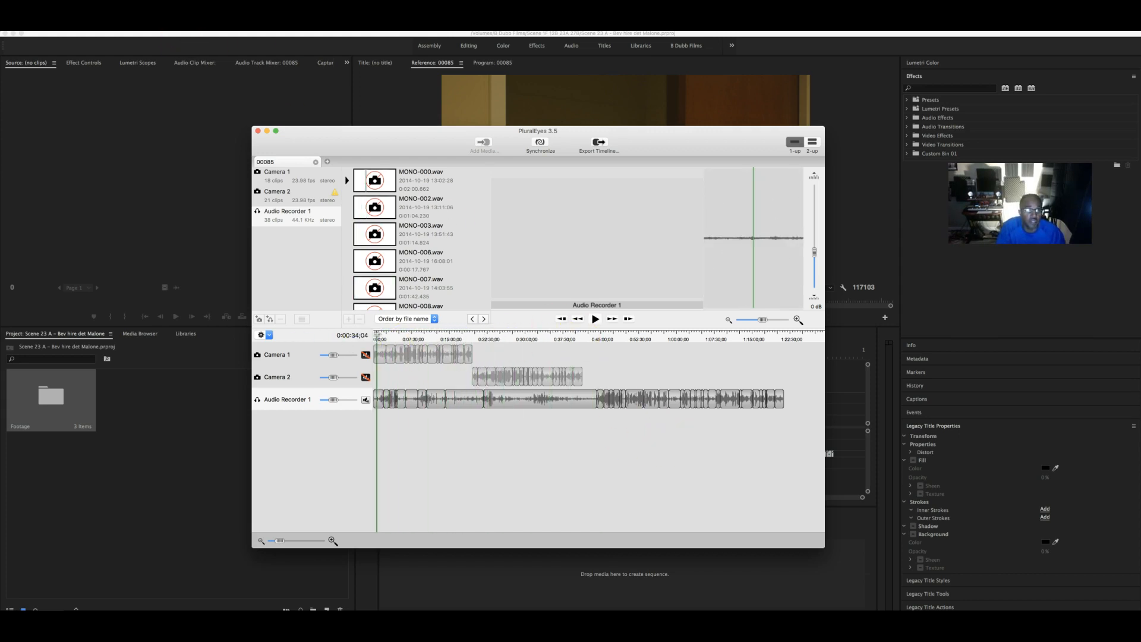
left_click(142, 26)
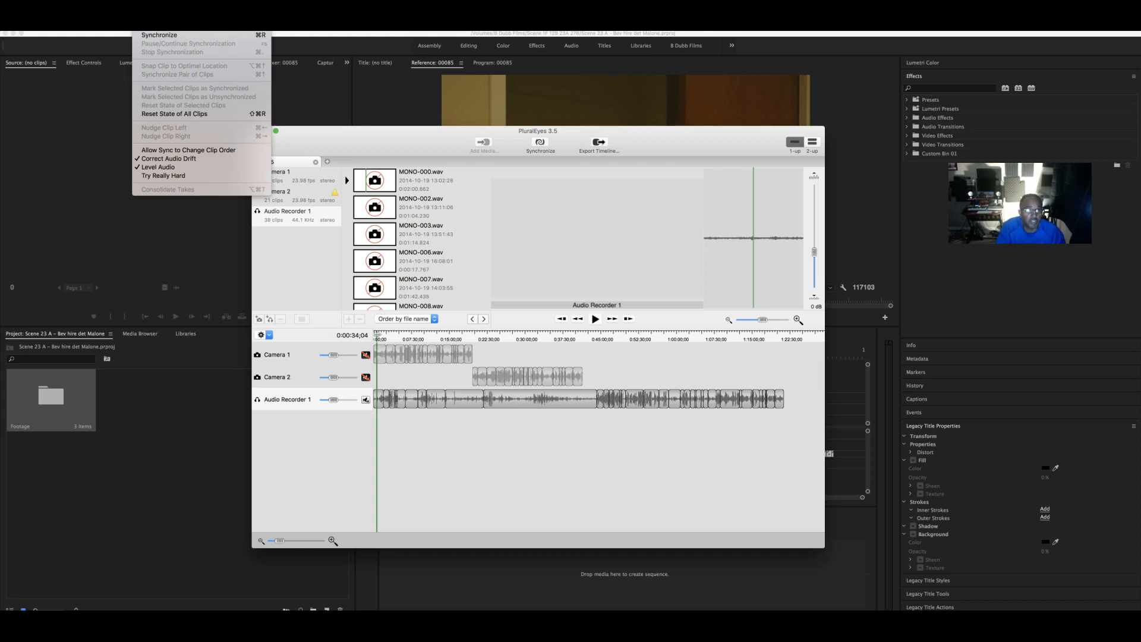
left_click(179, 153)
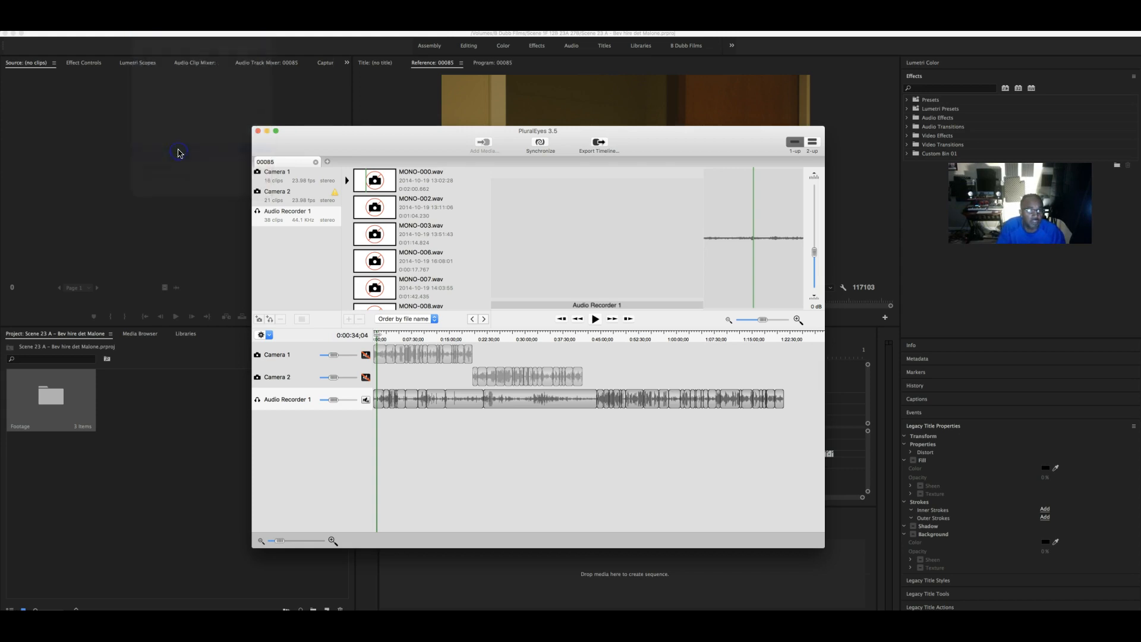
left_click(142, 26)
left_click(179, 173)
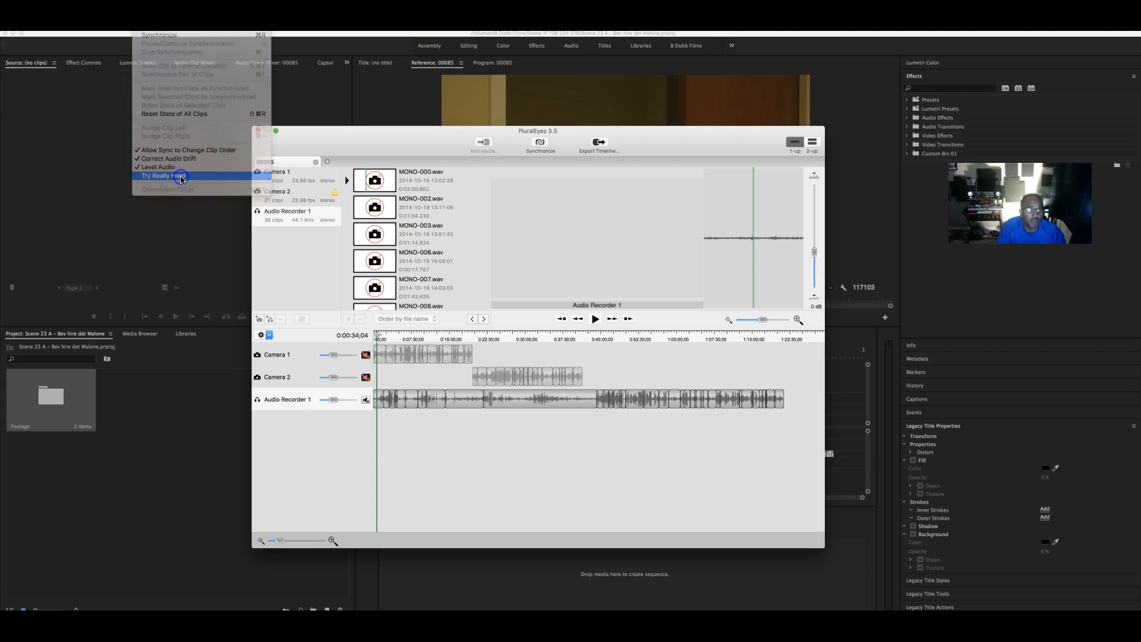
- Synchronize Camera 1 and Camera 2 to Audio Recorder 1 and wait for it to finish
left_click(541, 145)
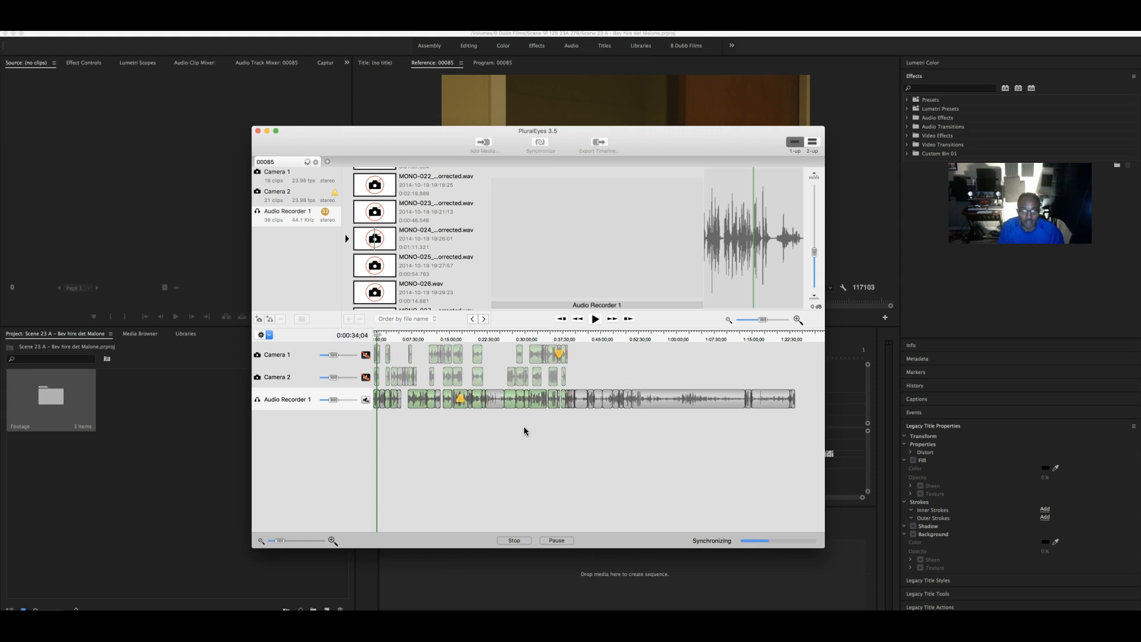
left_click(548, 421)
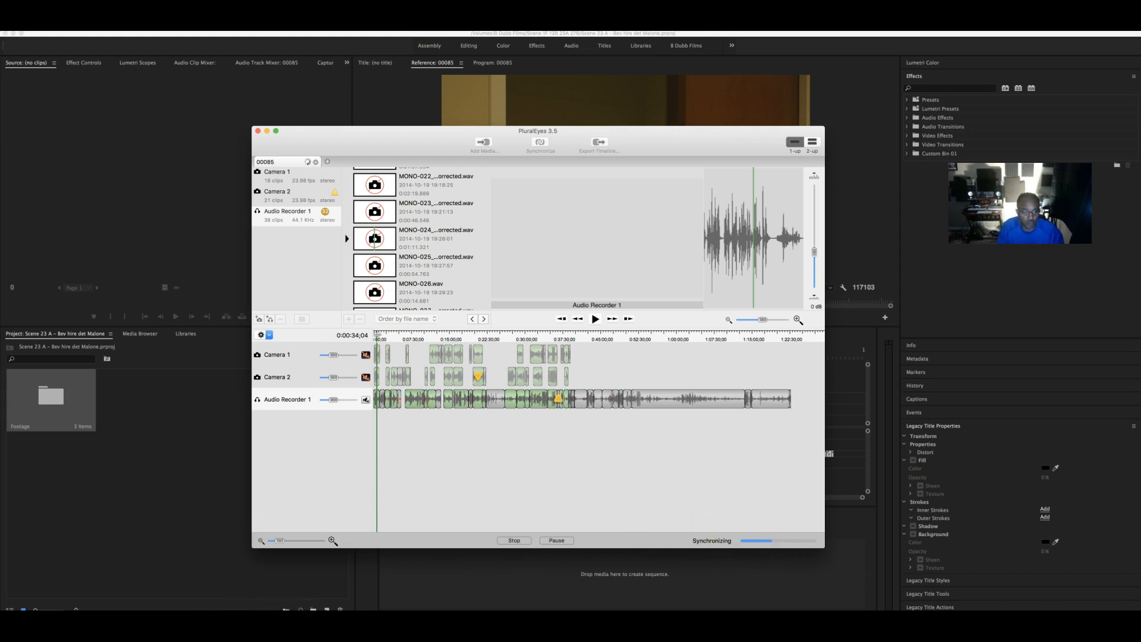
left_click(504, 356)
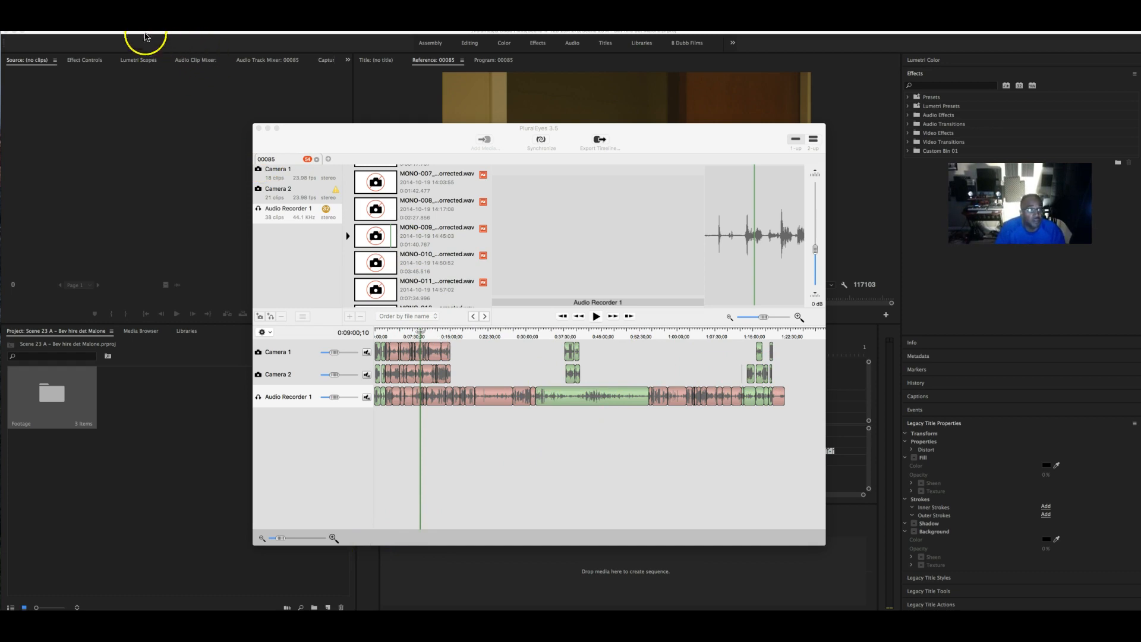
left_click(297, 133)
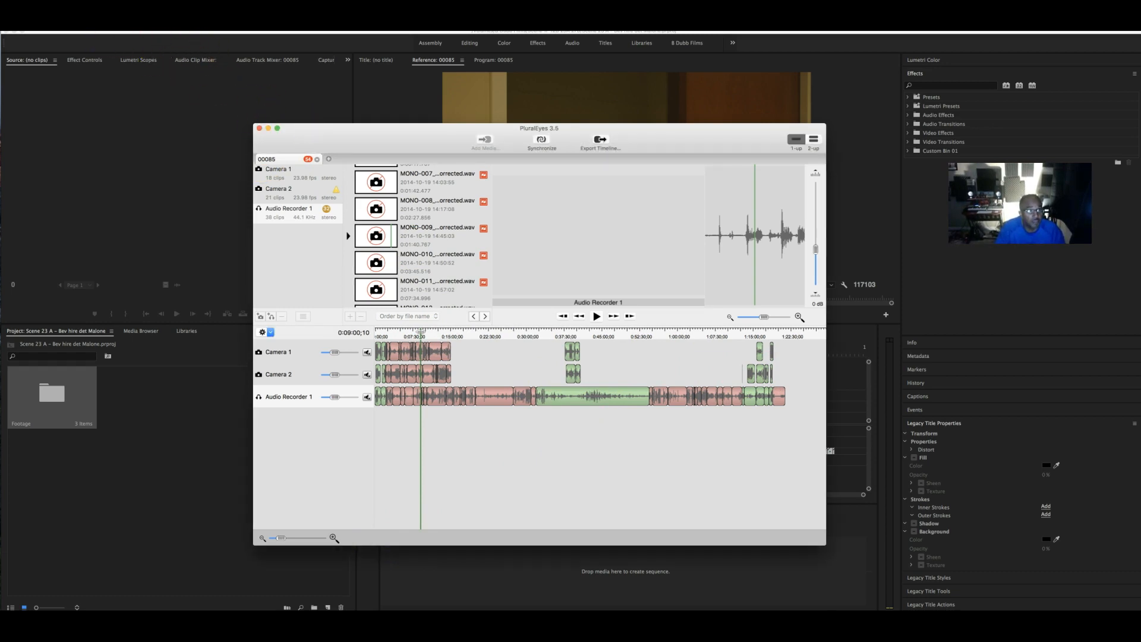
left_click(84, 25)
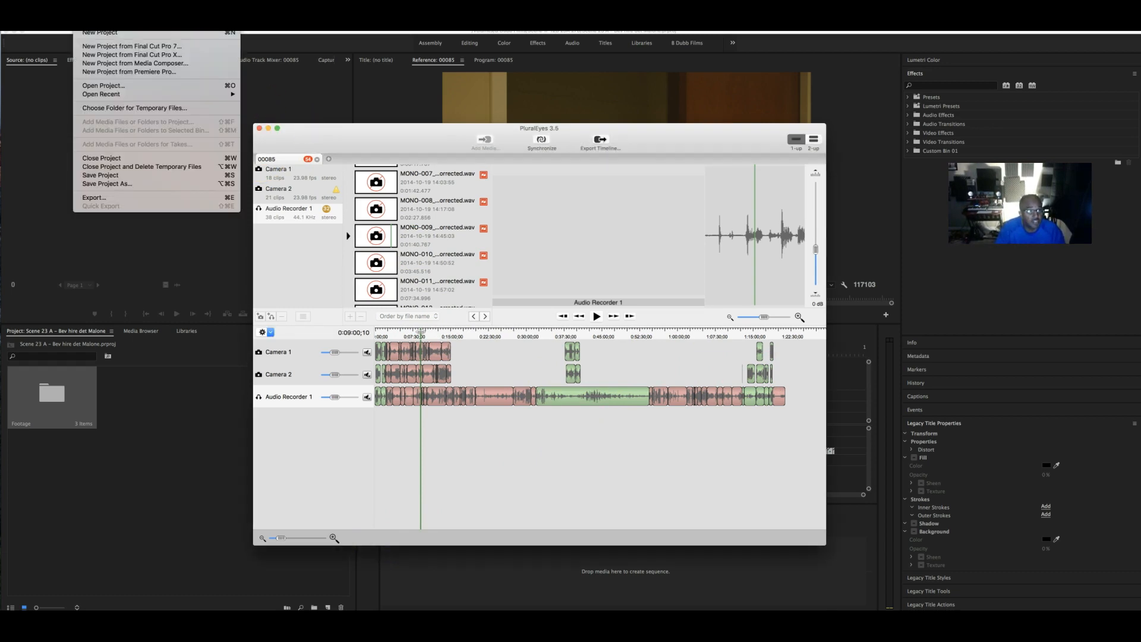
- Save the synced PluralEyes project as 'scene 23A' in the Scene 23A folder
left_click(121, 184)
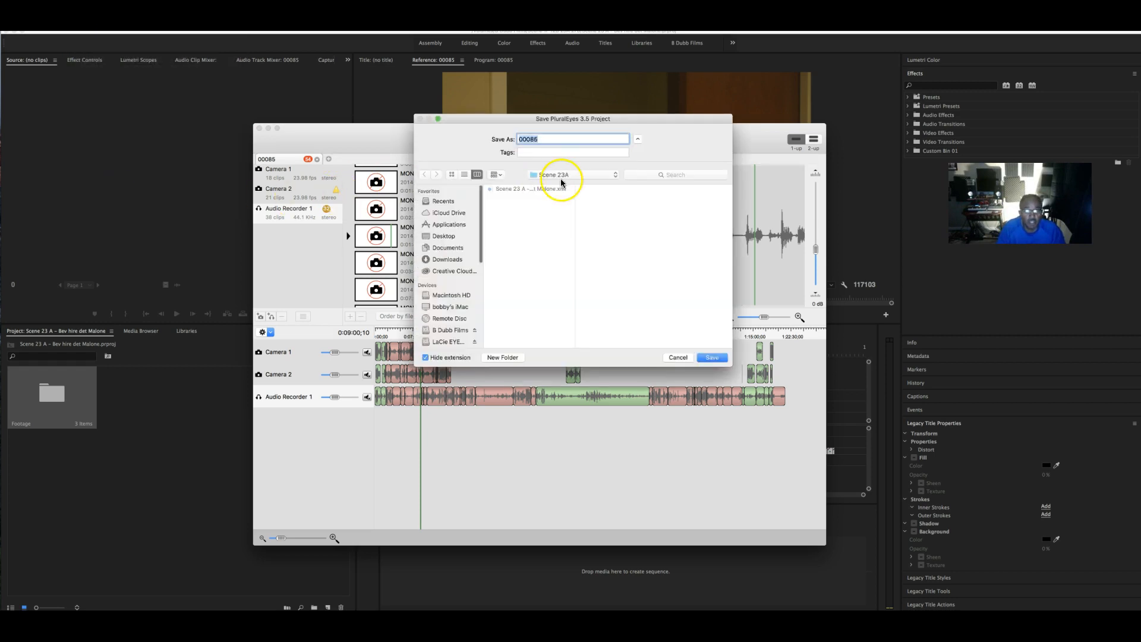
left_click(589, 175)
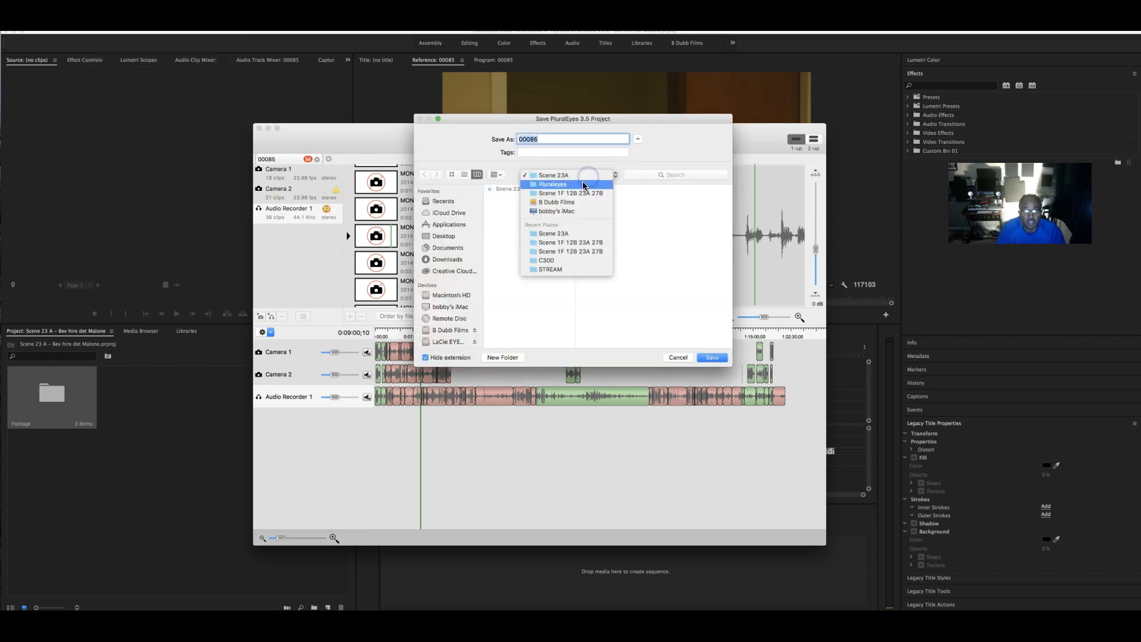
left_click(583, 185)
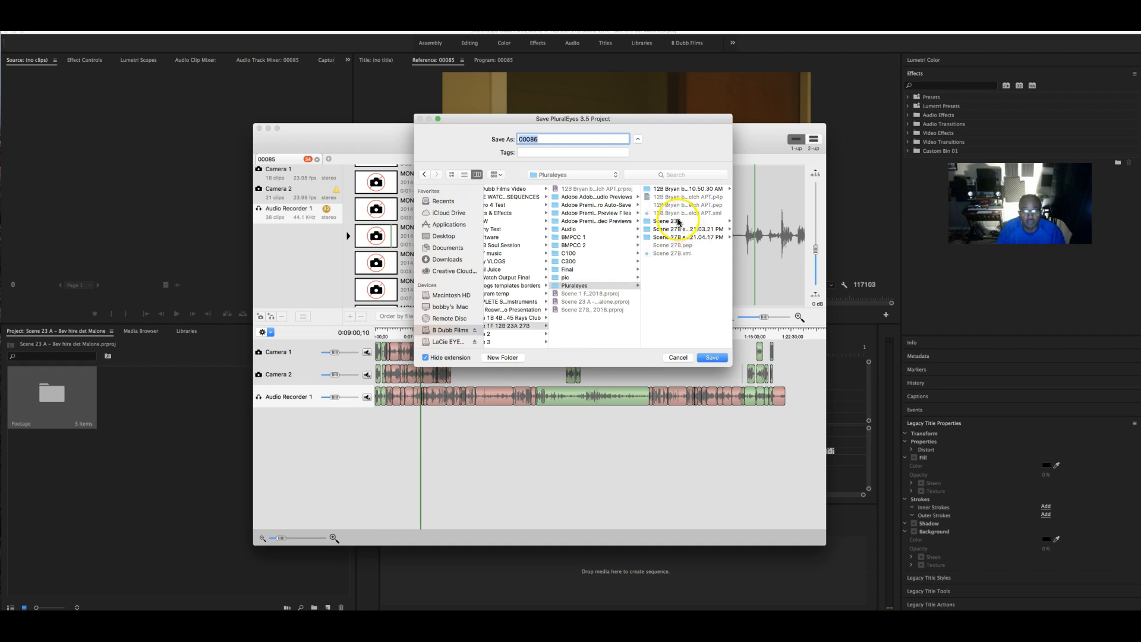
left_click(678, 221)
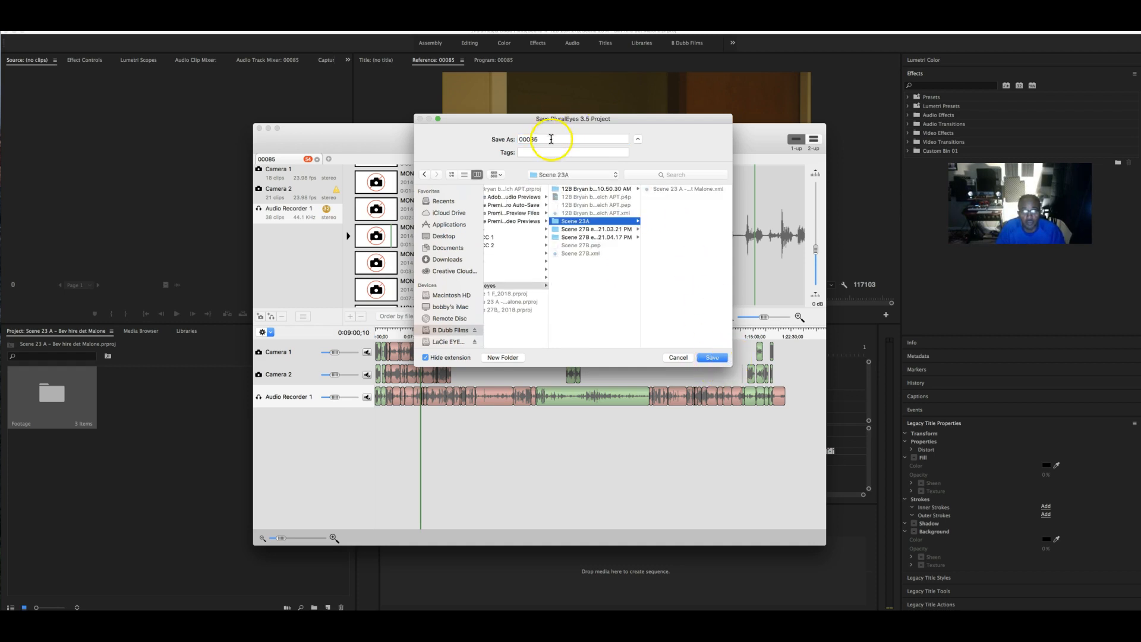
left_click(498, 140)
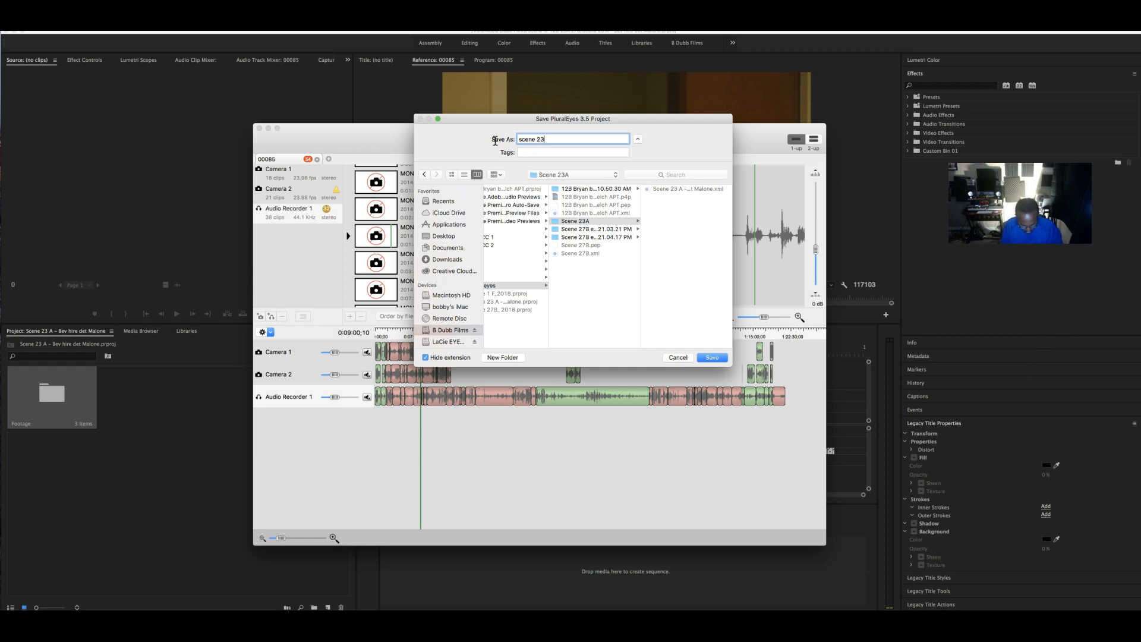
key("Return")
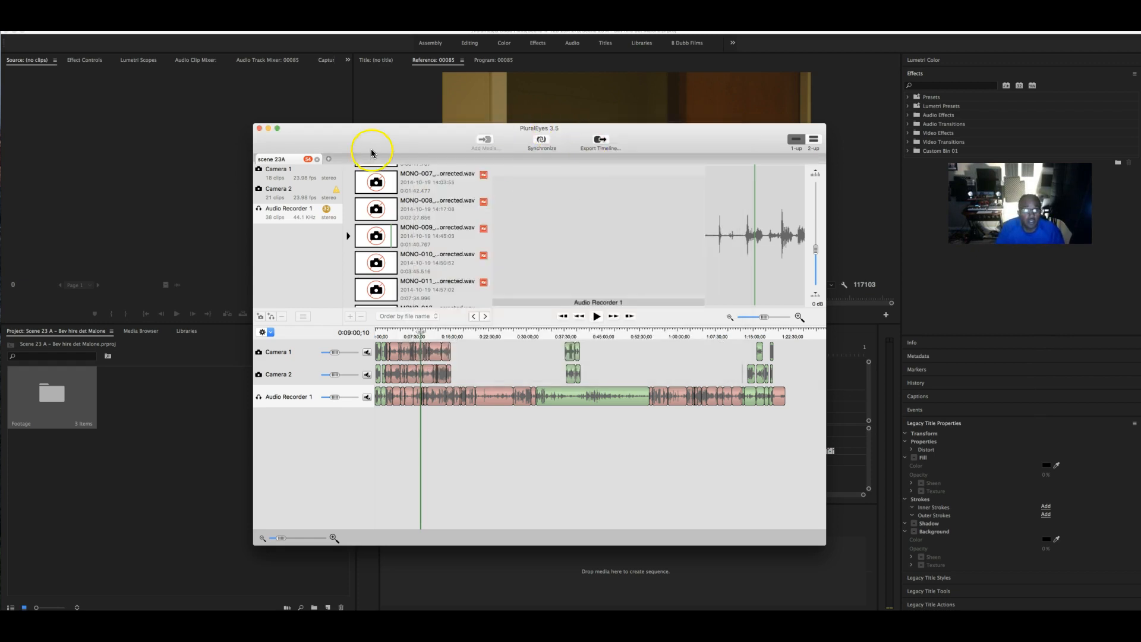
left_click(80, 23)
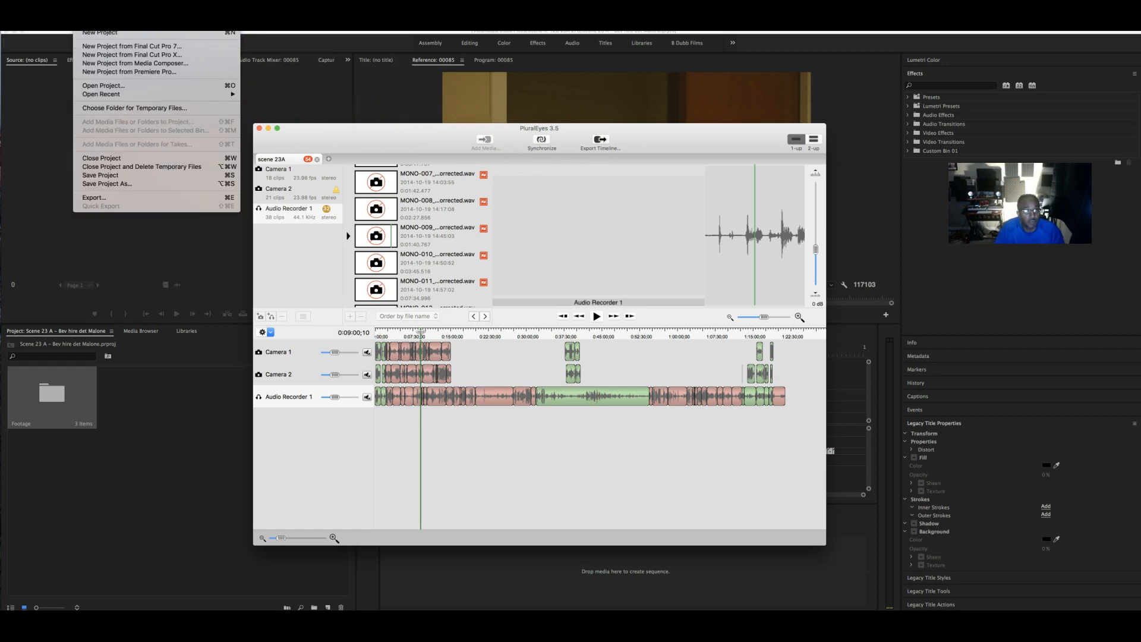
- Export the synced timeline in Premiere Pro format as scene 23A_FCP_Premiere.xml
left_click(637, 145)
left_click(600, 141)
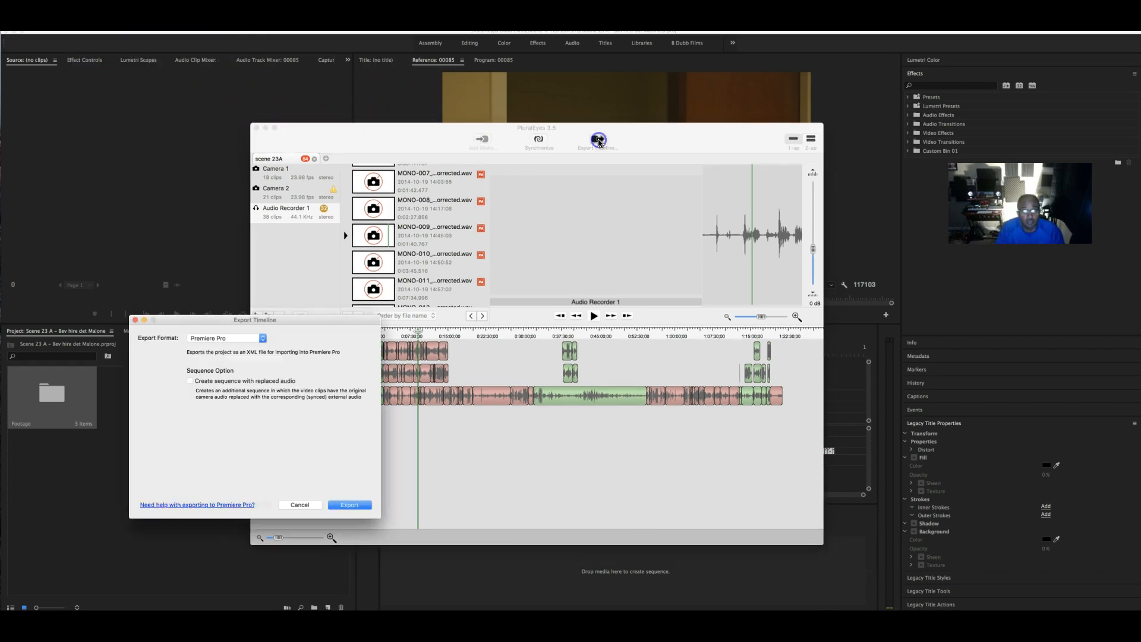
left_click(249, 339)
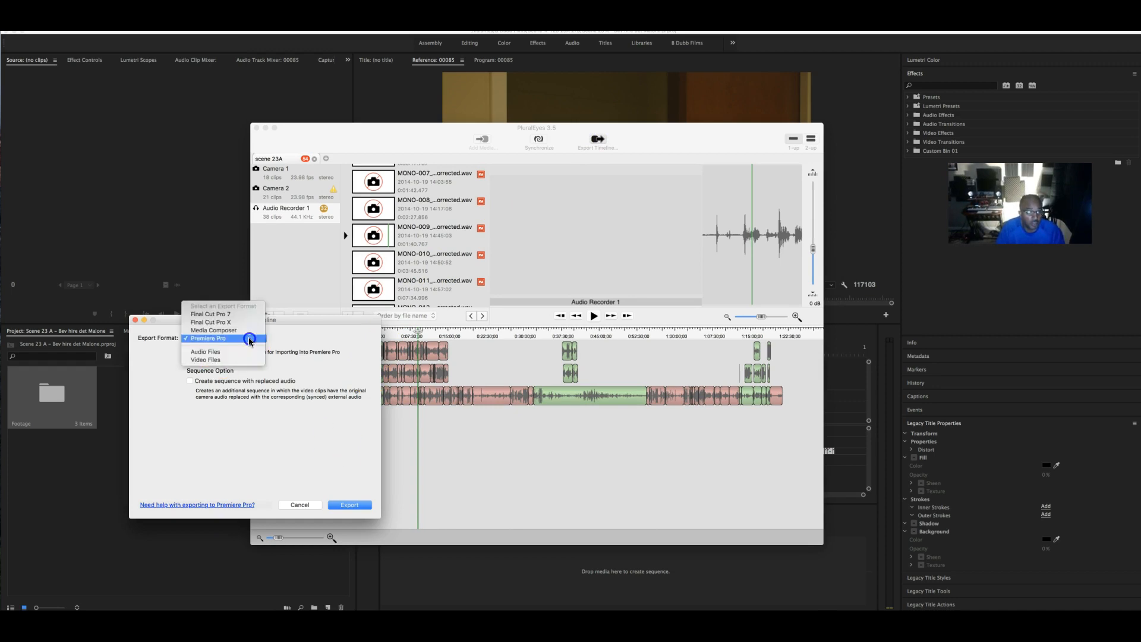
left_click(317, 337)
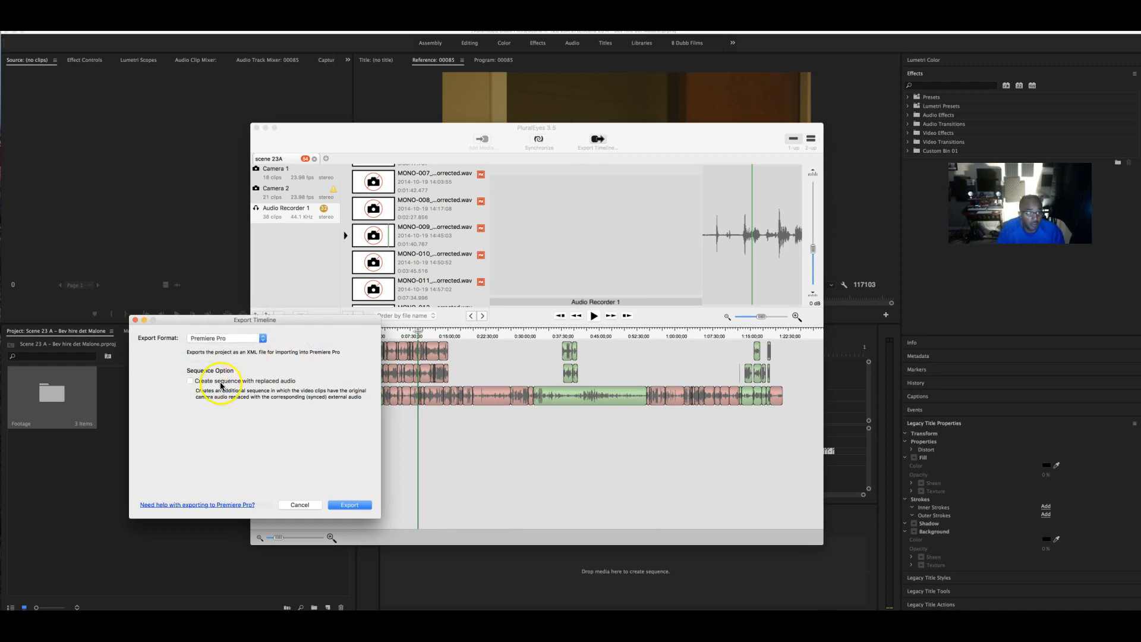
left_click(350, 505)
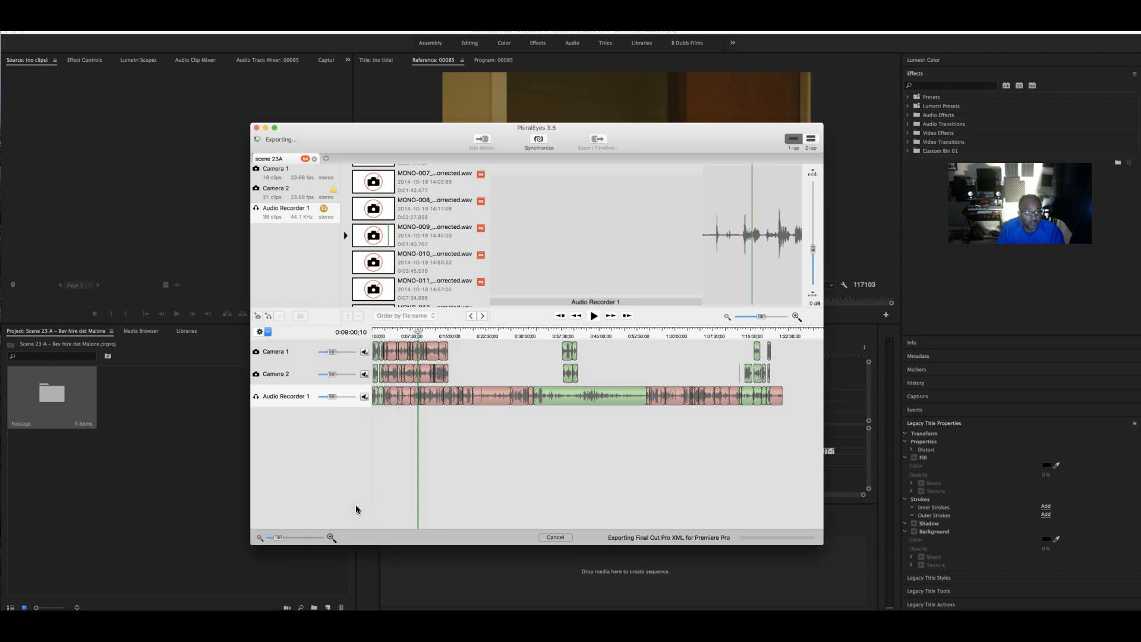
left_click(439, 366)
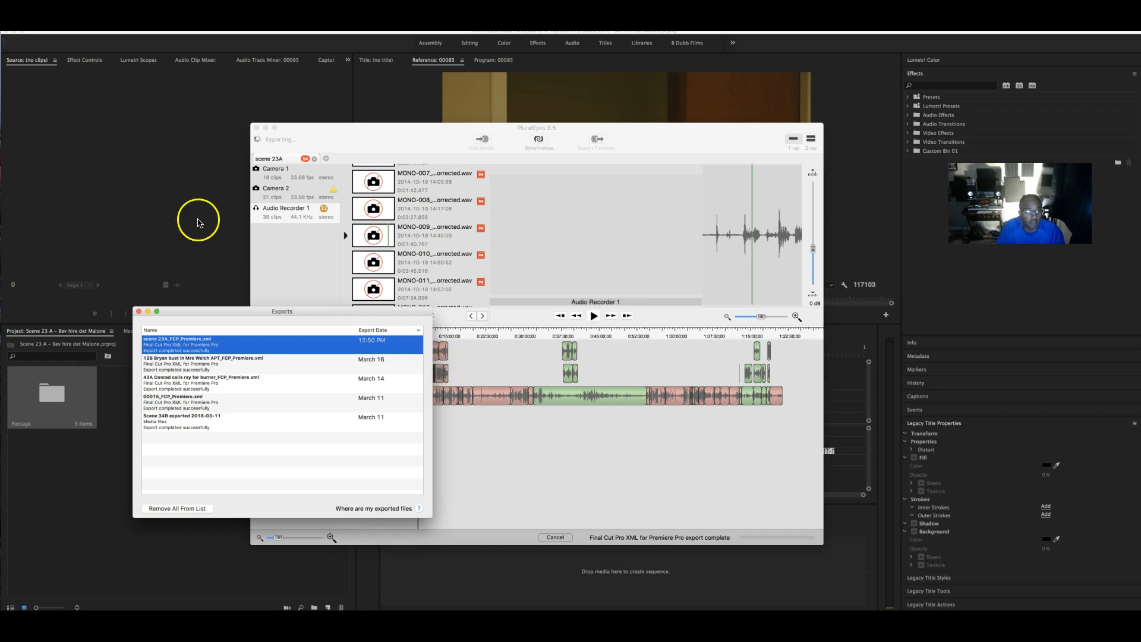
- Drag the exported XML into the Premiere project, then close PluralEyes, saving changes
left_click_drag(229, 314, 156, 423)
left_click_drag(350, 395, 421, 355)
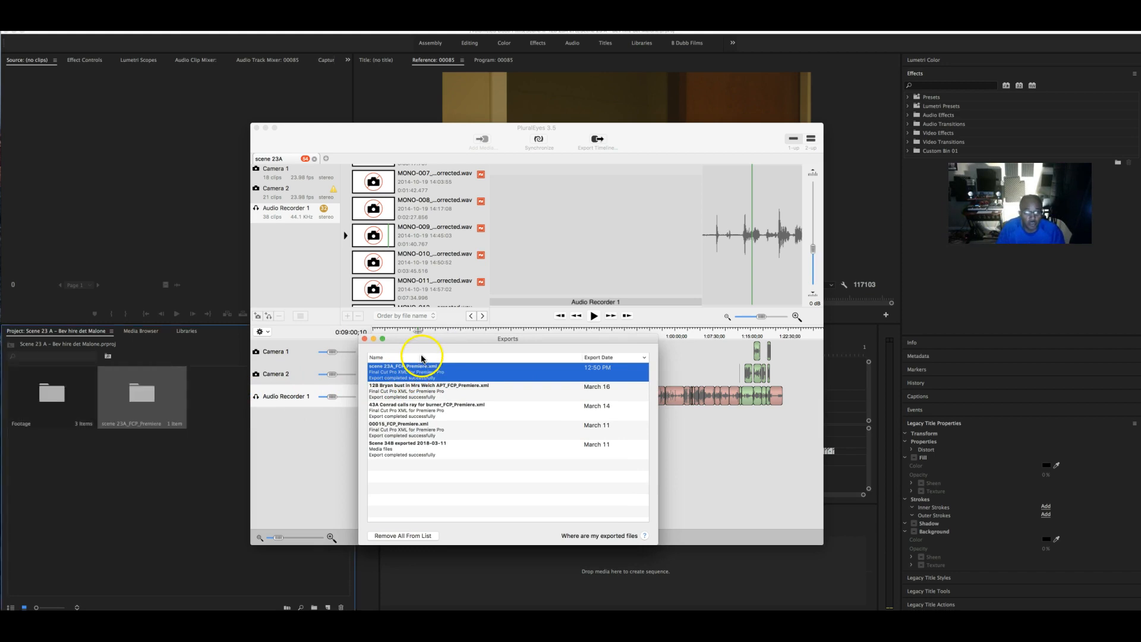
left_click(365, 339)
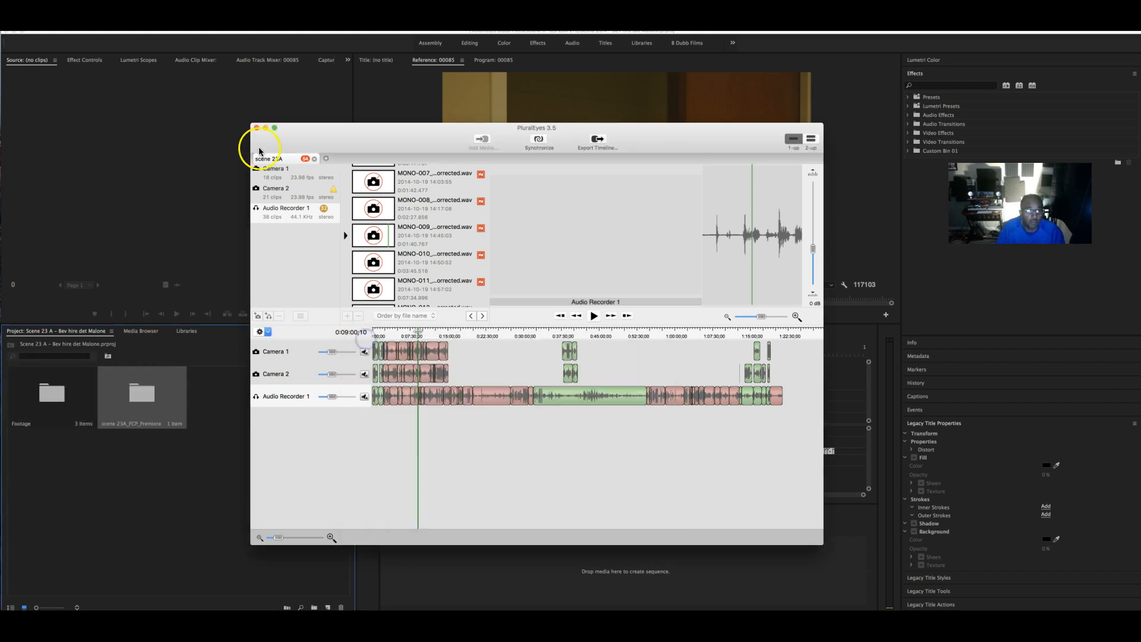
left_click(257, 128)
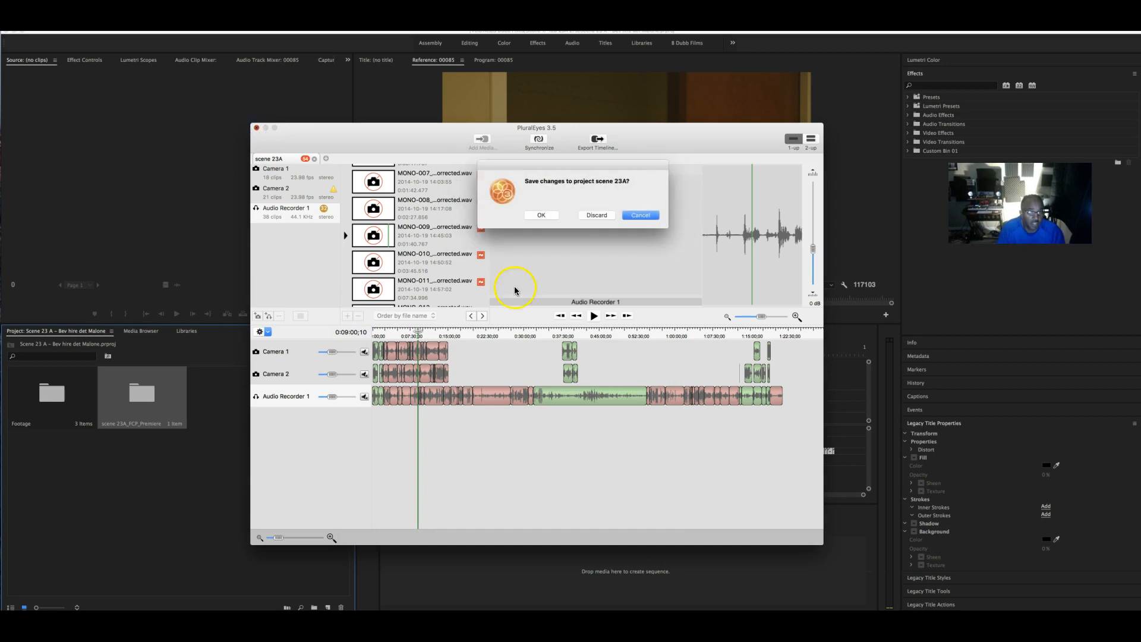
left_click(552, 218)
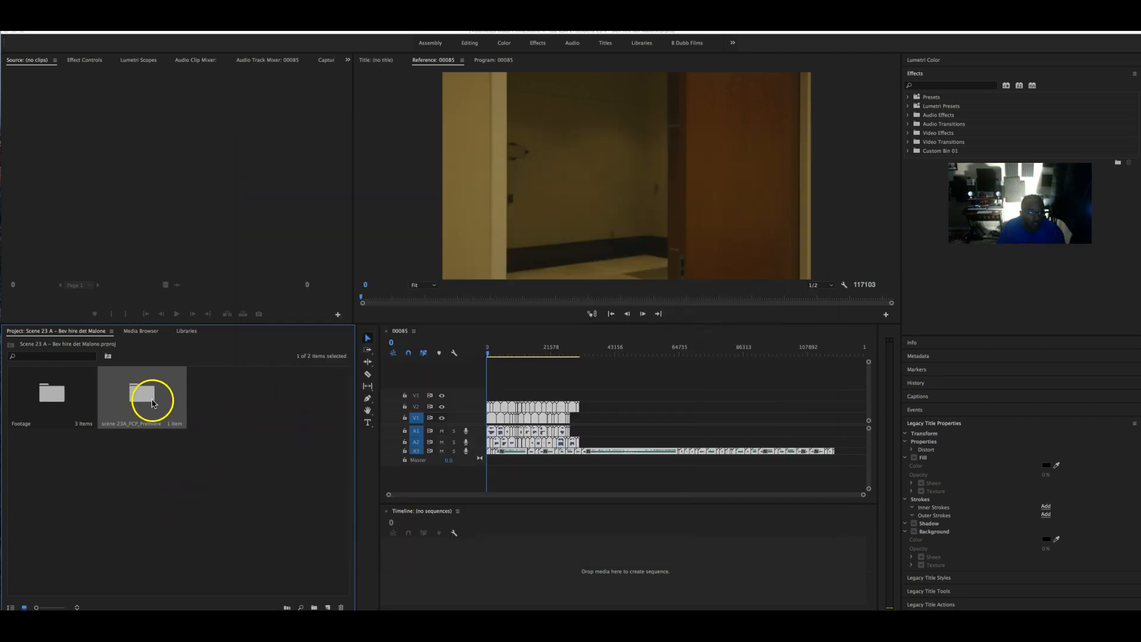
- Rename the imported bin to 'SEQ Pluraleyes' and close the 00085 sequence
left_click(133, 423)
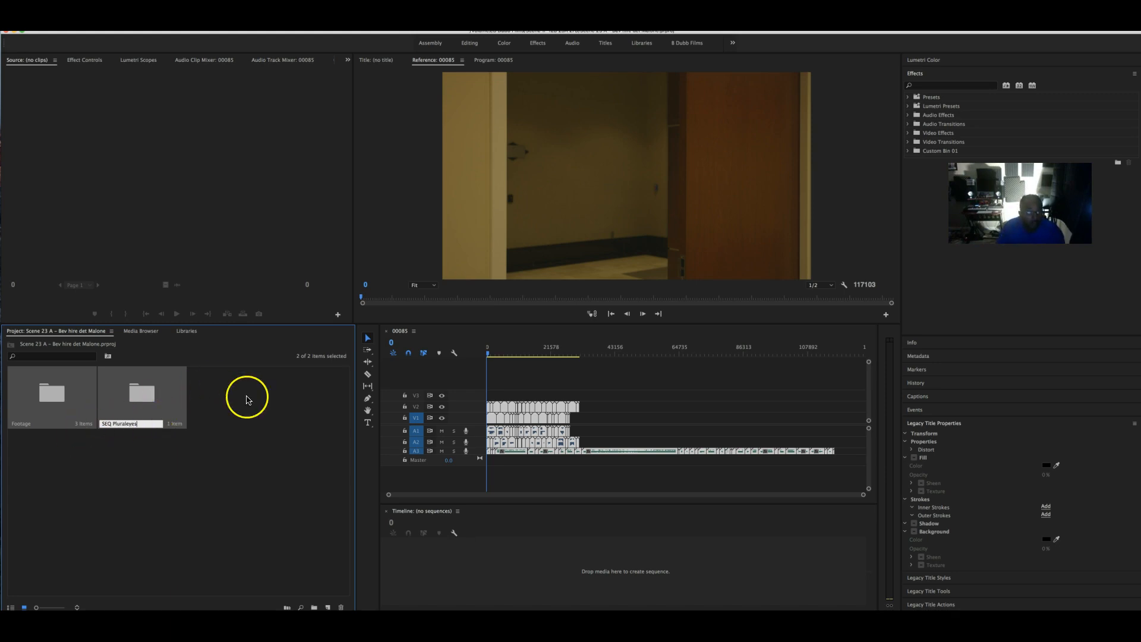
left_click(268, 403)
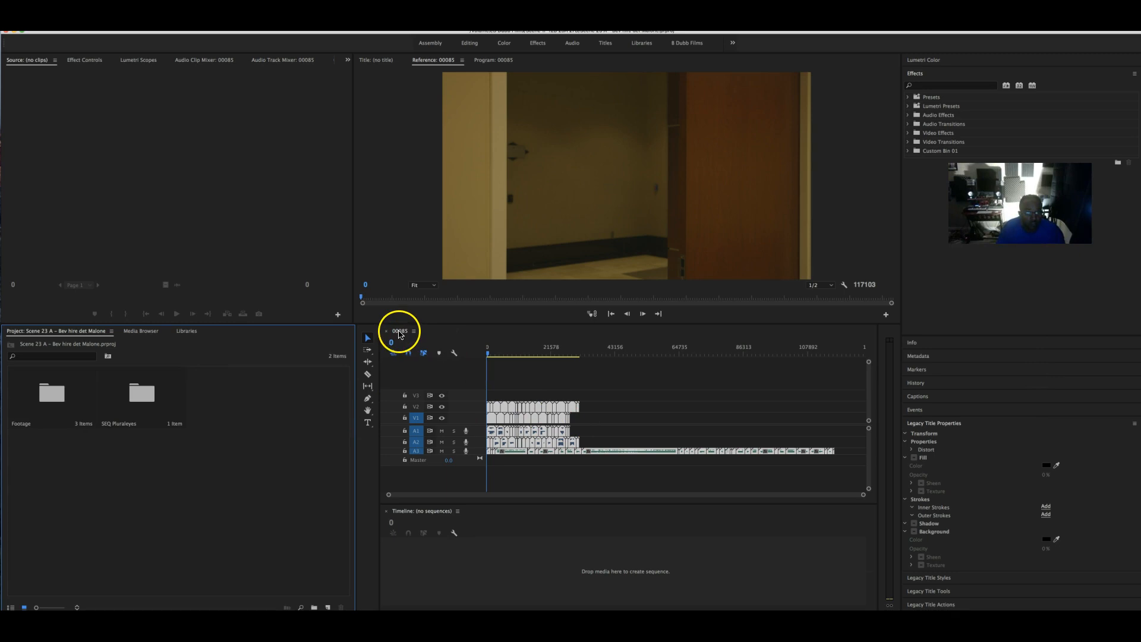
left_click(386, 332)
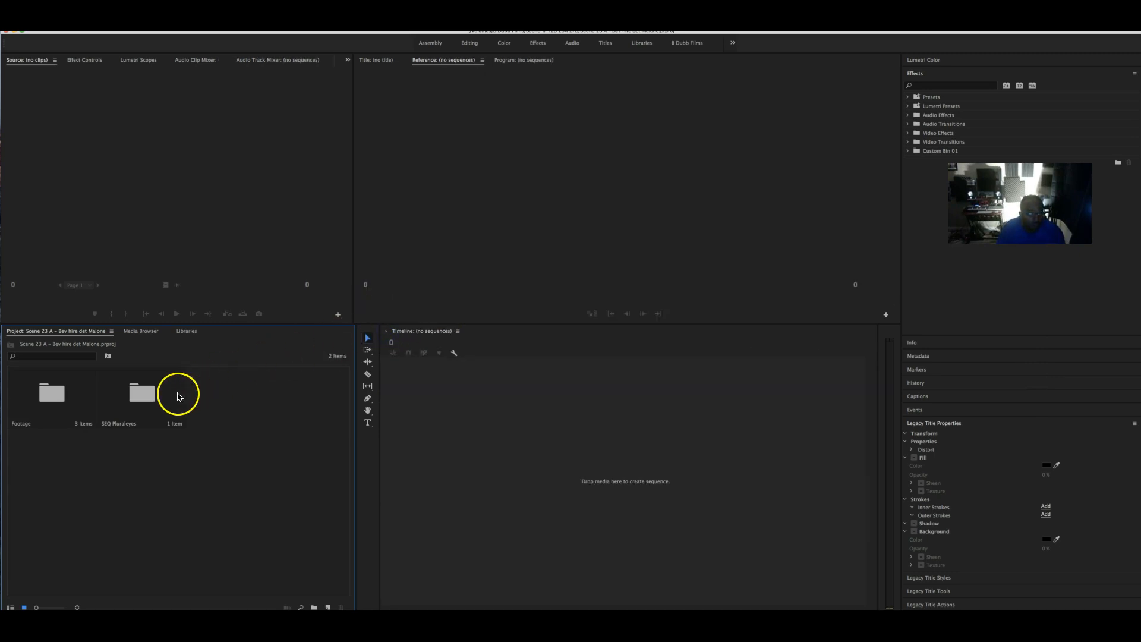
- Open the 00085_synced sequence from SEQ Pluraleyes > Footage 01 > C100, checking the C300 folder too
double_click(142, 395)
double_click(96, 129)
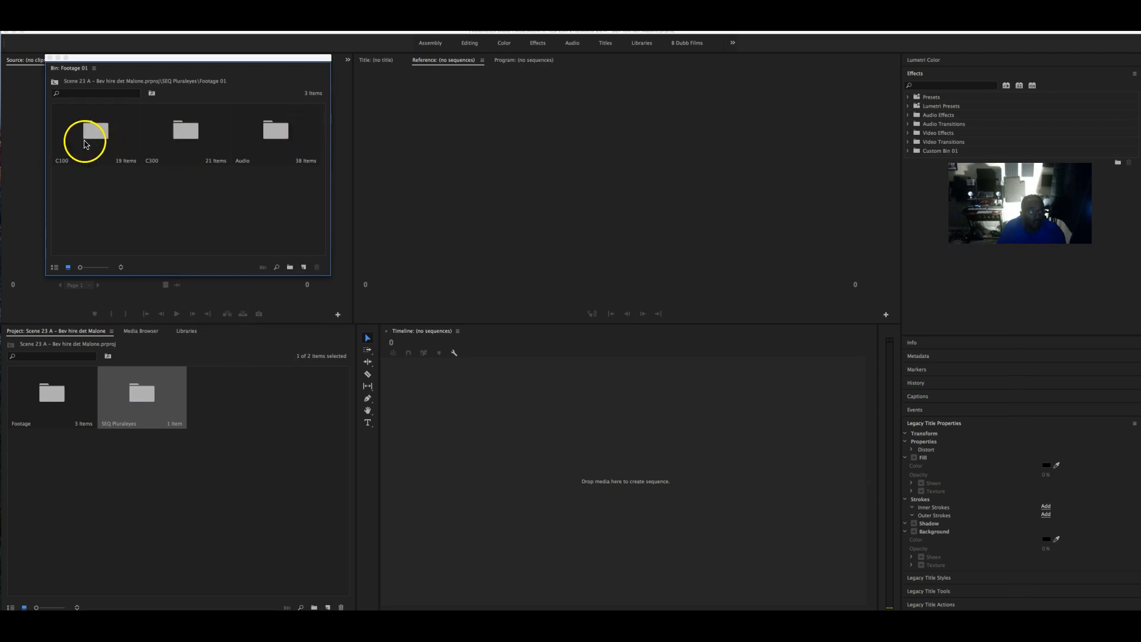
double_click(91, 133)
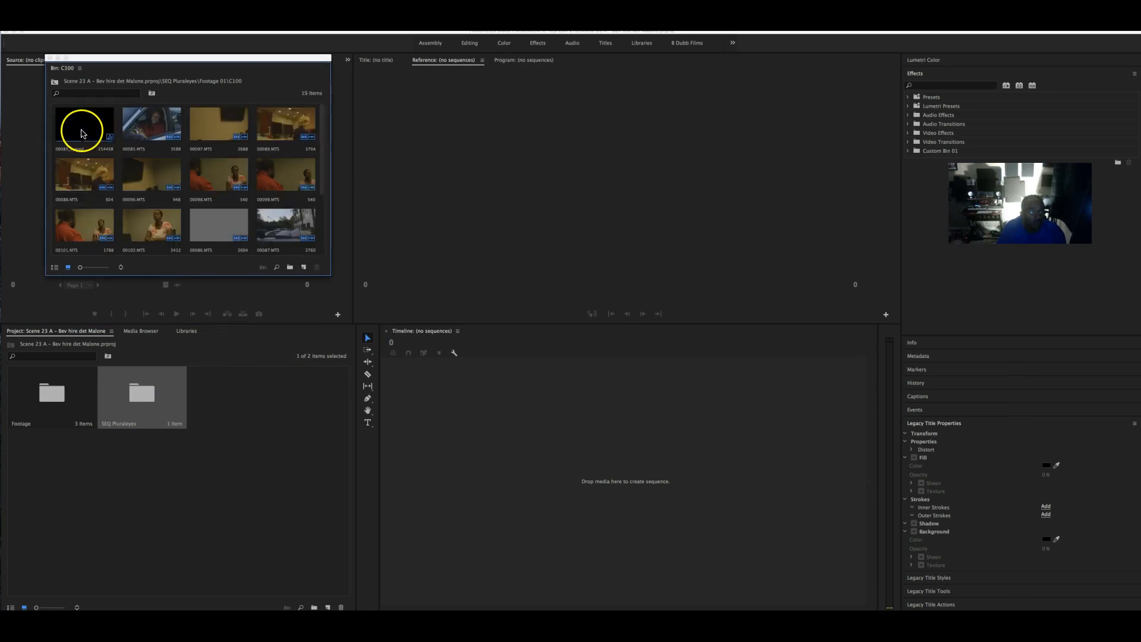
double_click(83, 132)
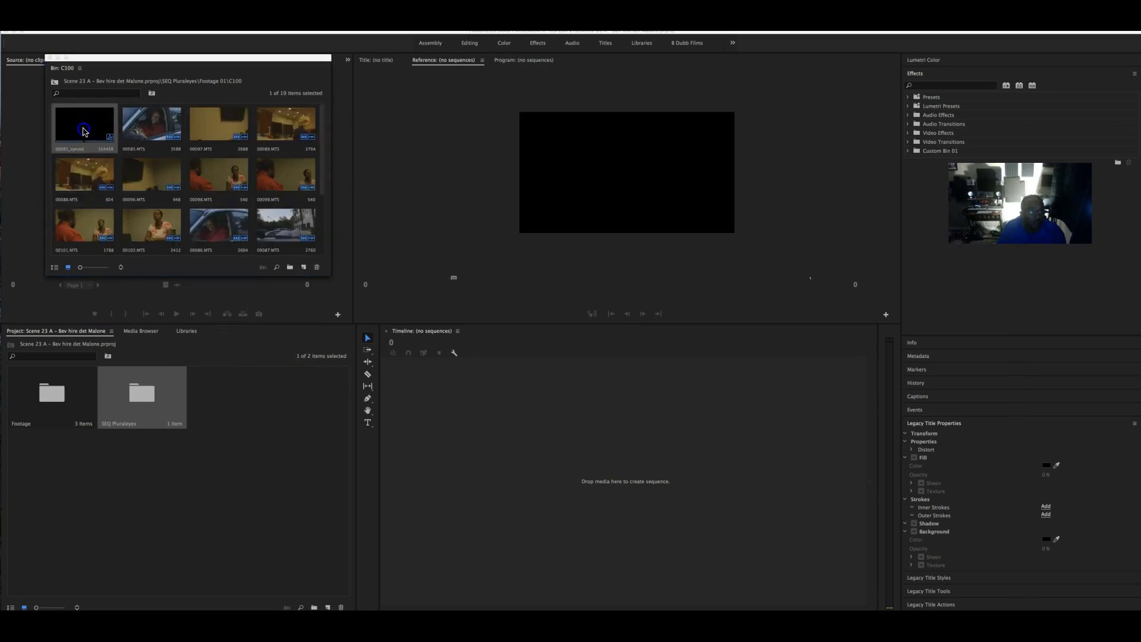
left_click(54, 80)
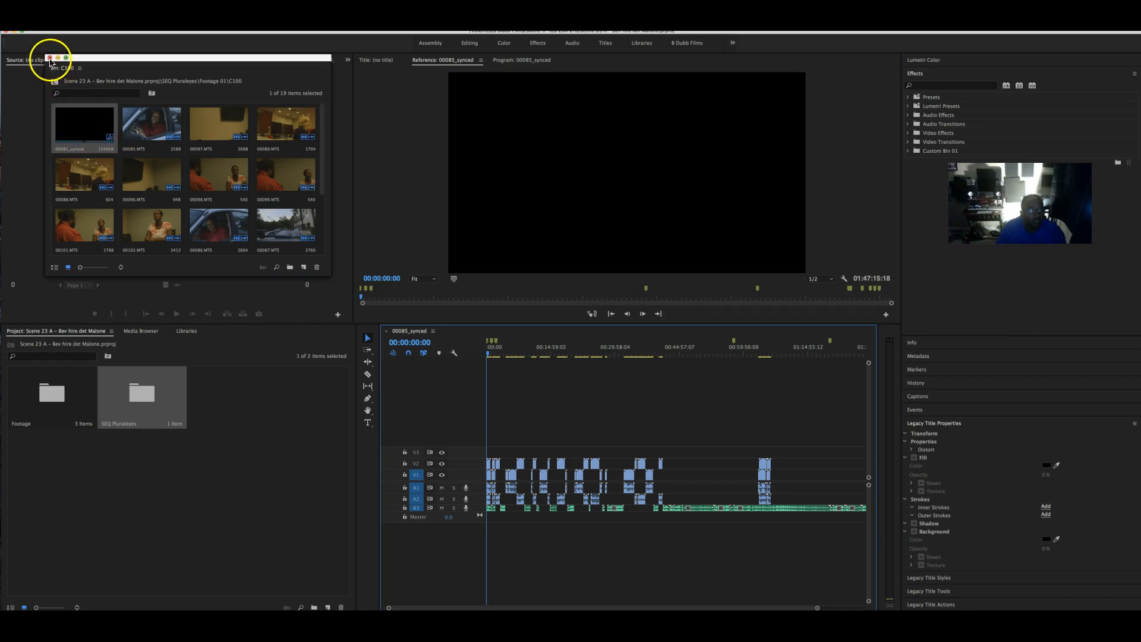
double_click(204, 132)
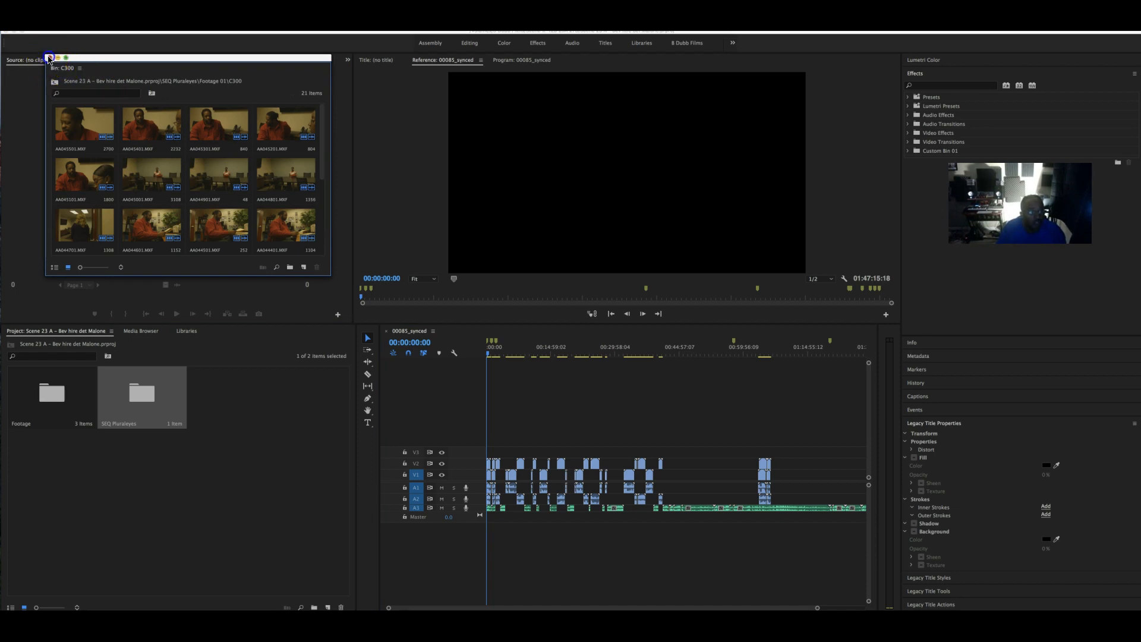
left_click(49, 58)
double_click(86, 129)
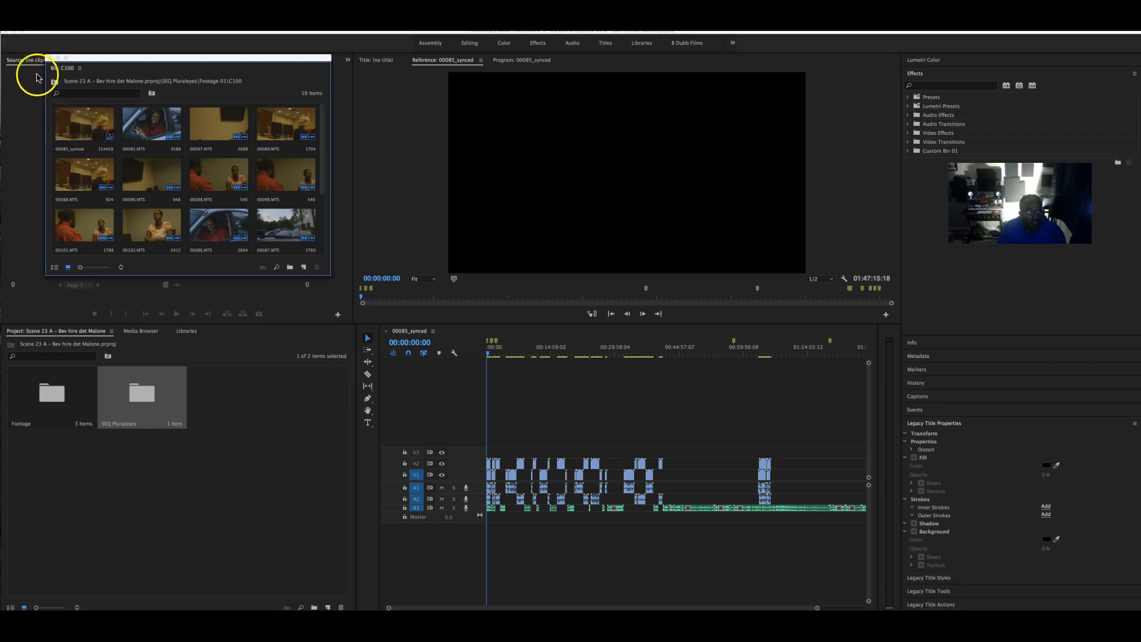
left_click(54, 81)
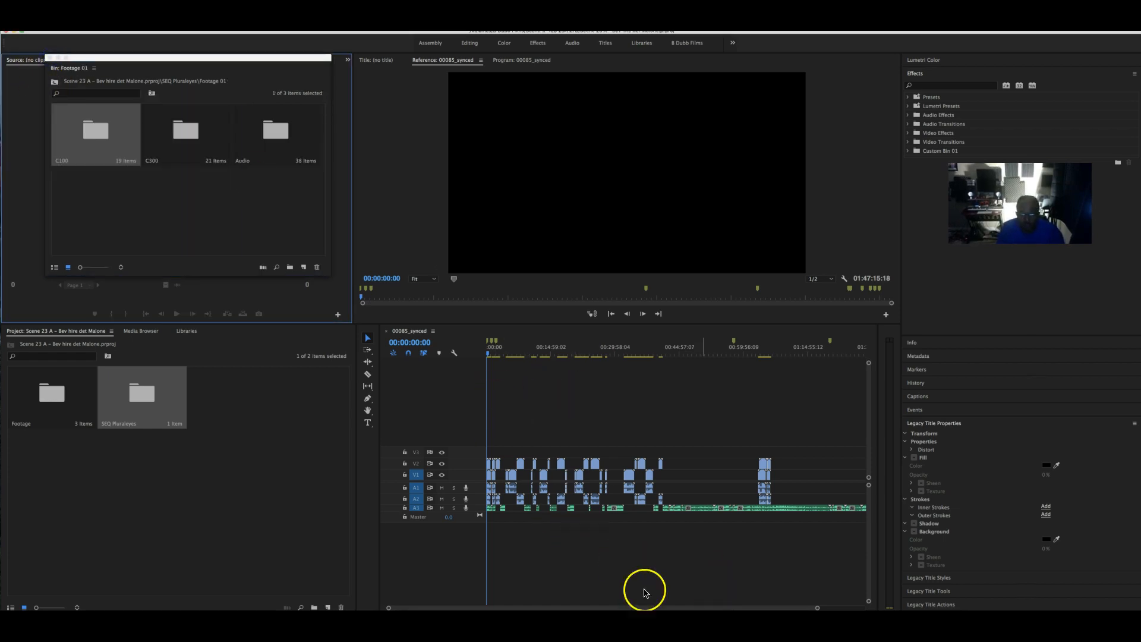
- Preview the sequence start and delete clip AA042 and its audio from V2
left_click_drag(817, 607, 723, 604)
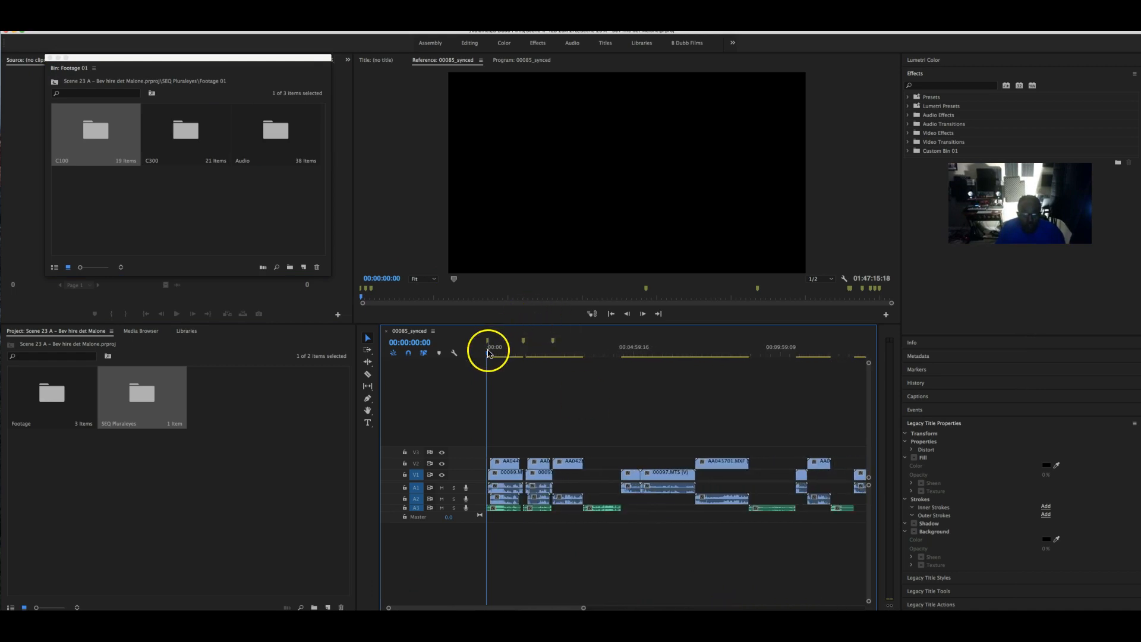
left_click(504, 352)
left_click_drag(505, 355, 723, 345)
left_click(574, 467)
key("Delete")
- Delete clips AA043701.MXF and AA043601.MXF with their audio, then play from about 00:18:30
left_click(735, 462)
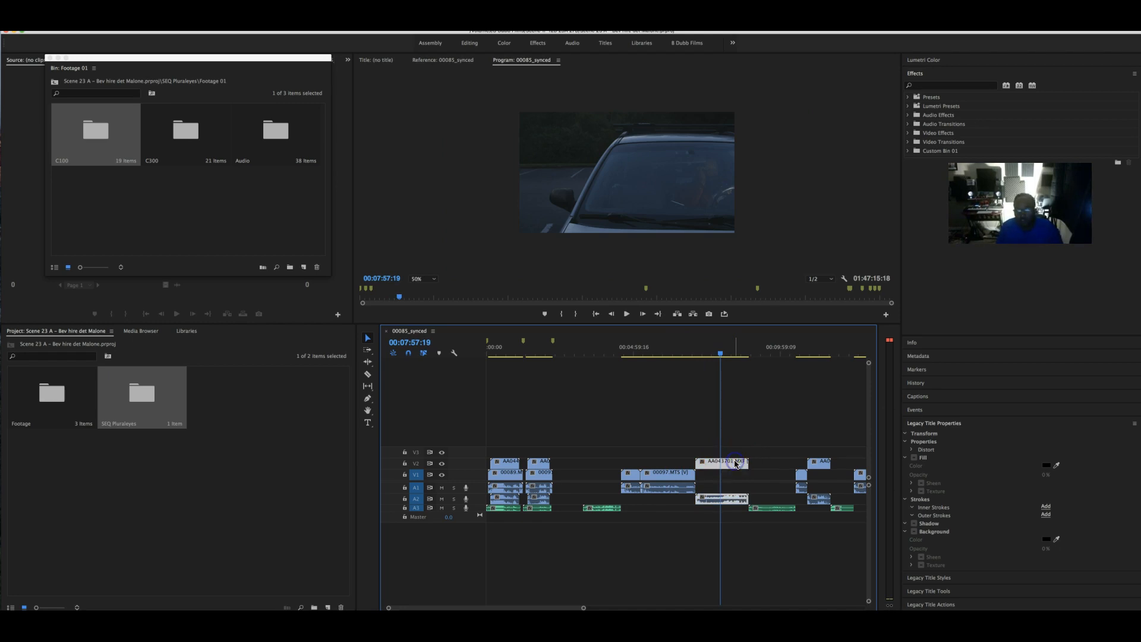
scroll(736, 462, "down", 5)
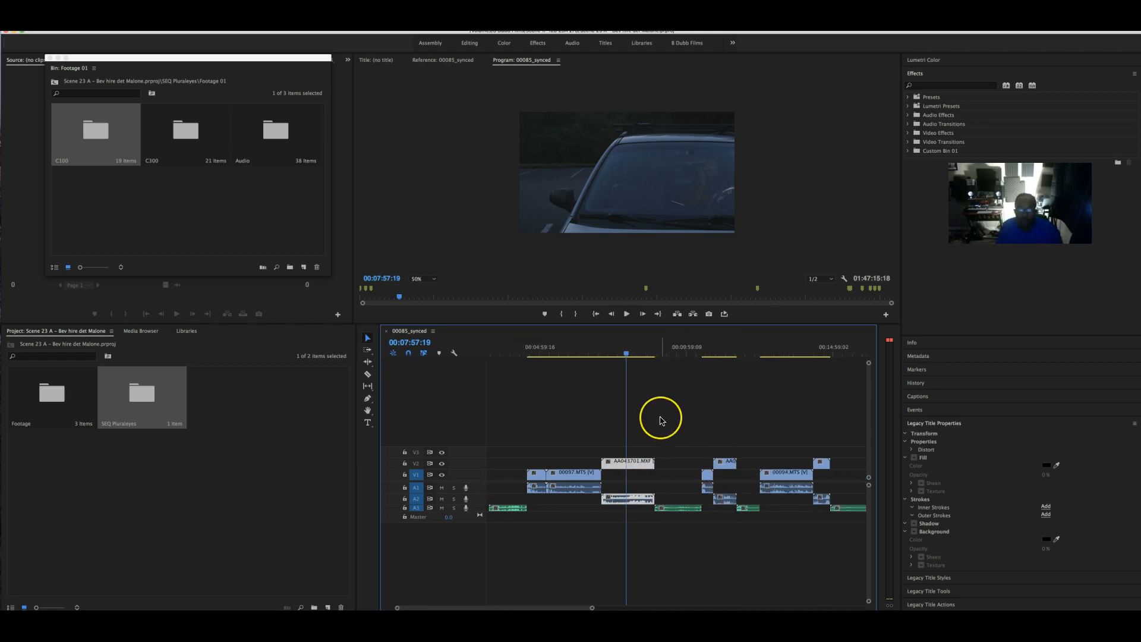
key("Delete")
scroll(650, 395, "down", 4)
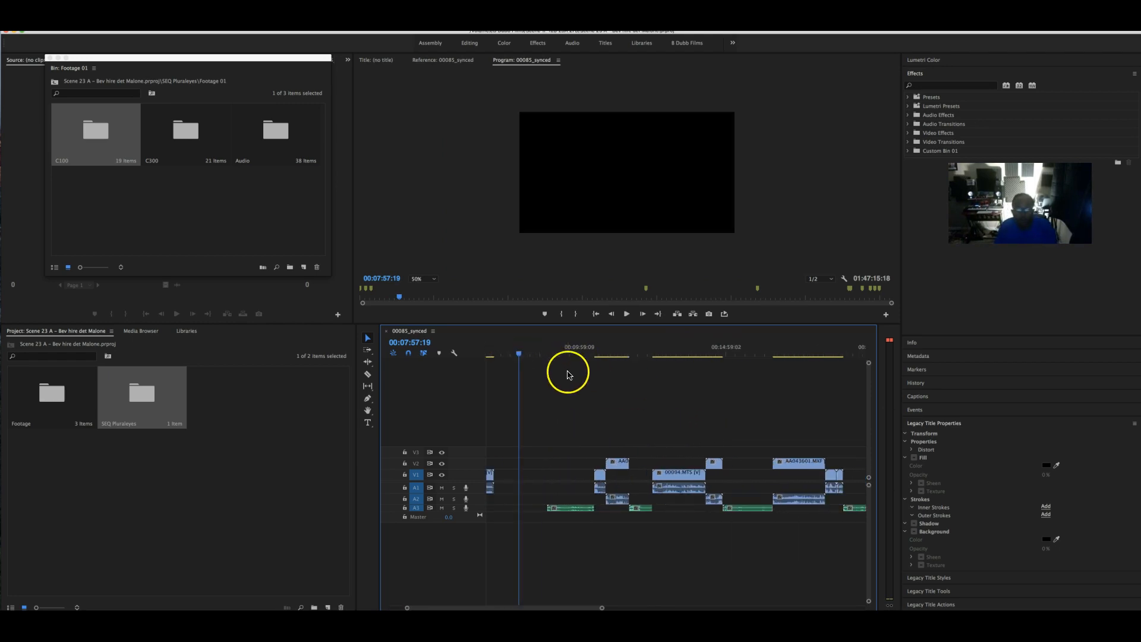
left_click_drag(550, 357, 812, 355)
left_click(828, 466)
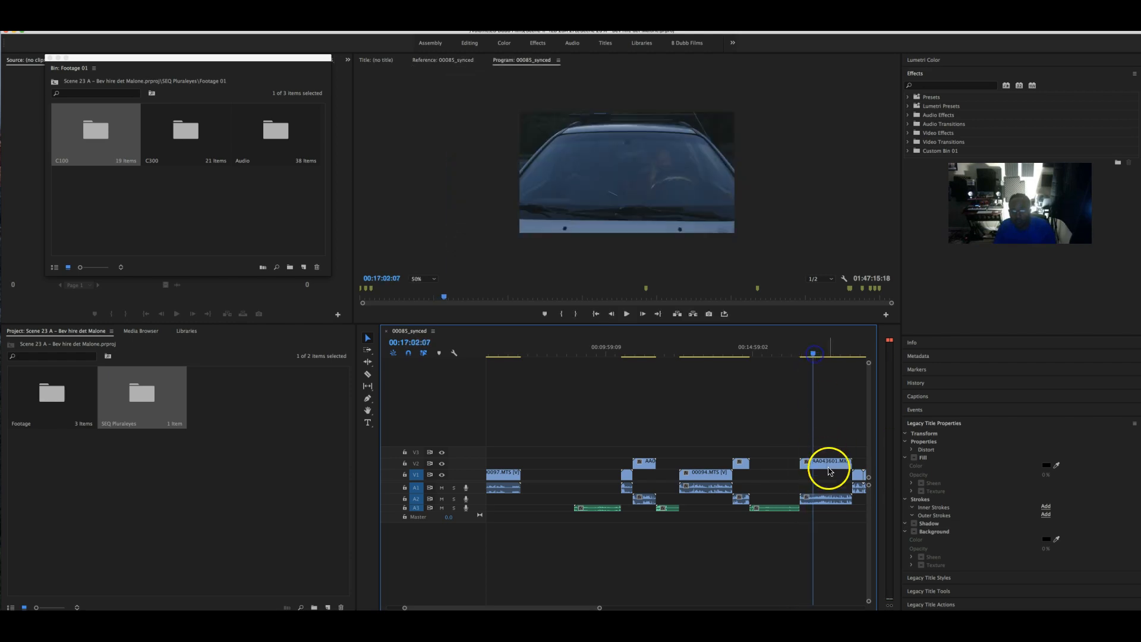
key("Delete")
scroll(815, 461, "down", 5)
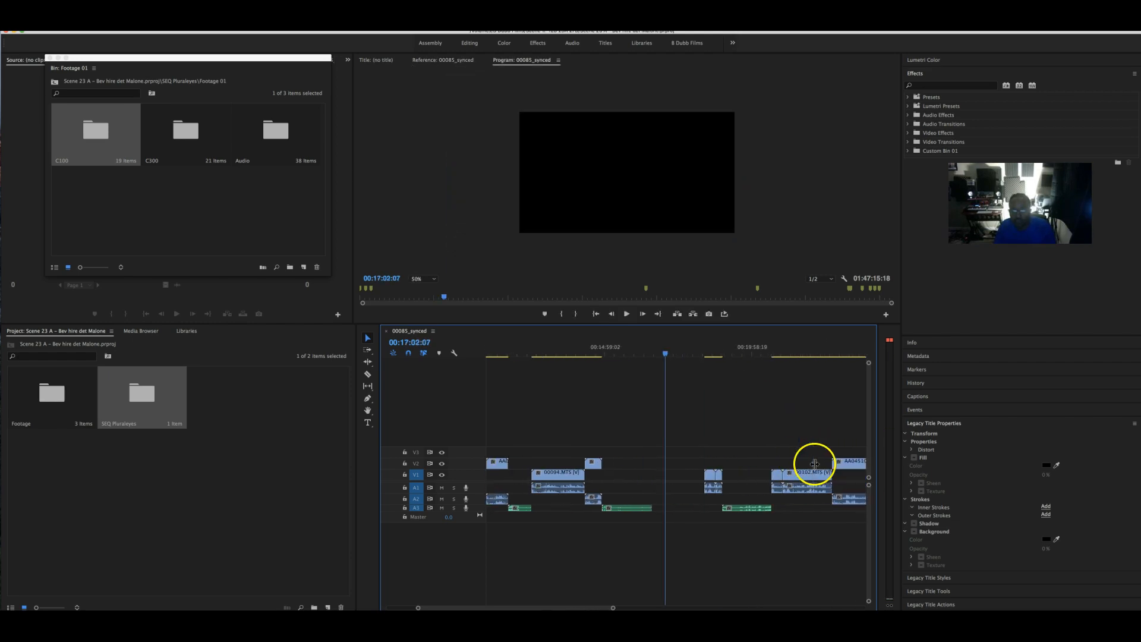
left_click_drag(654, 355, 696, 353)
key("space")
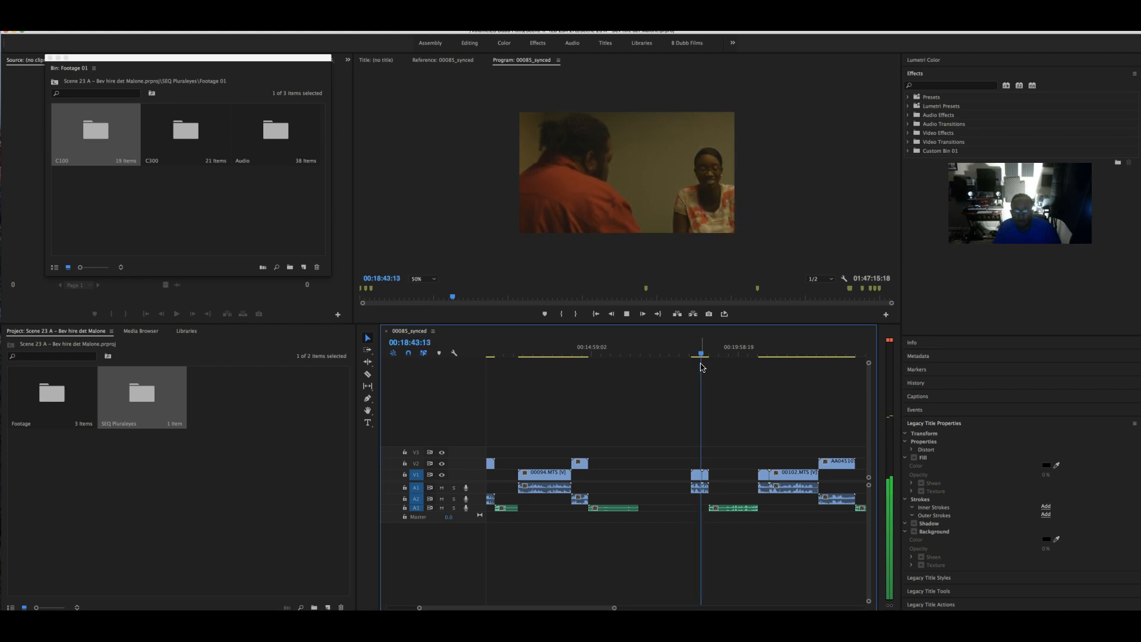
- Stop playback near 00:18:54 and delete the small clip on V1 and A1
left_click(701, 367)
left_click(705, 355)
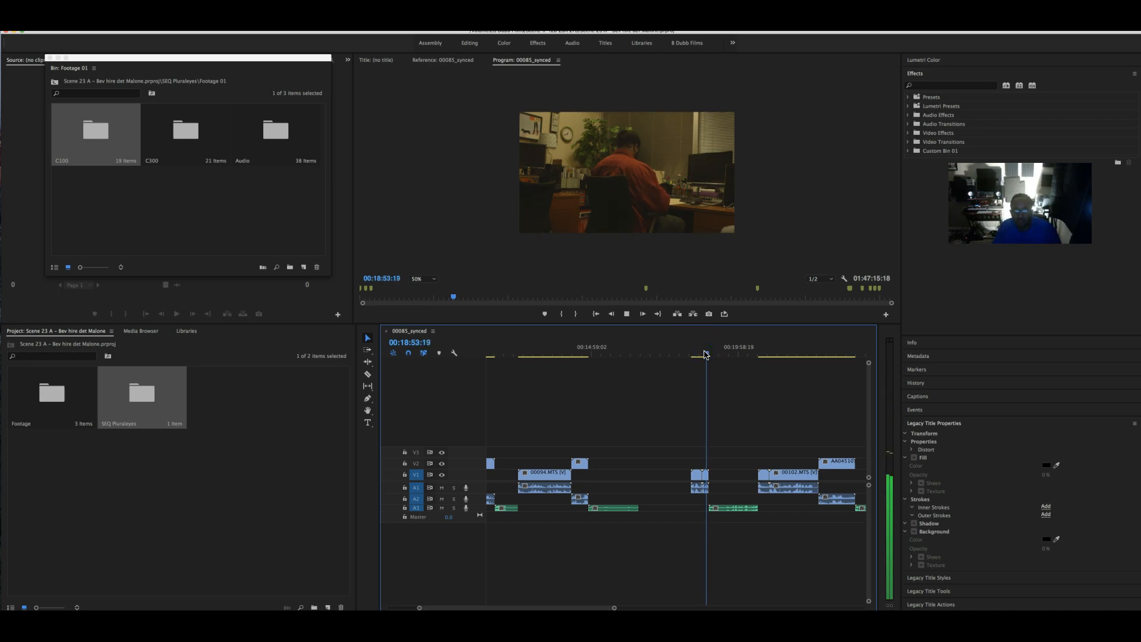
key("space")
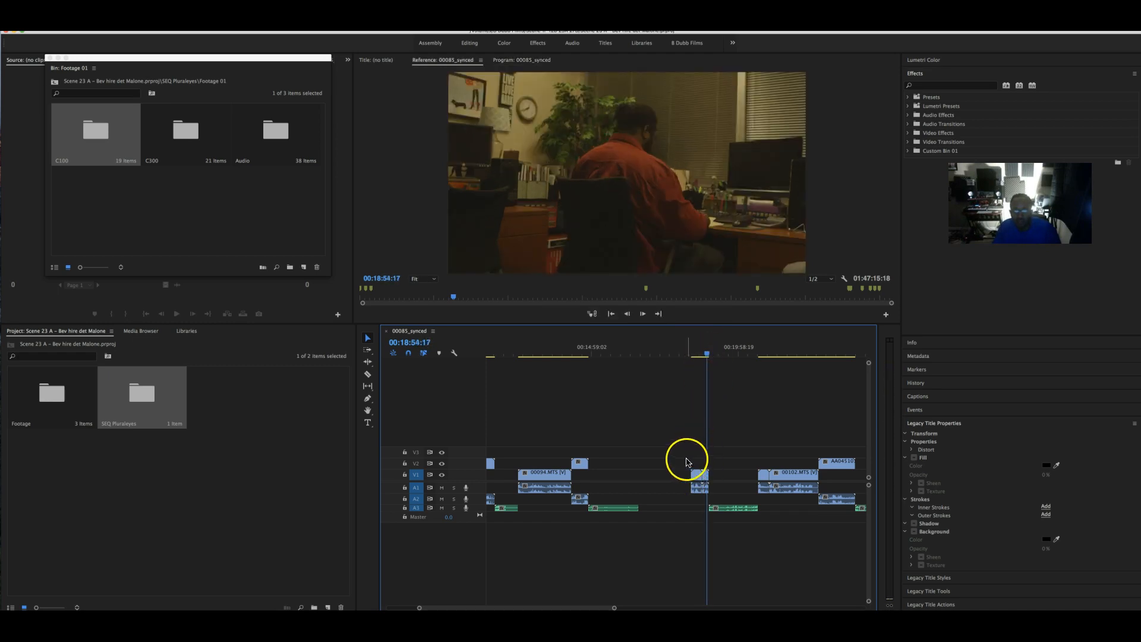
left_click_drag(718, 502, 722, 499)
key("Delete")
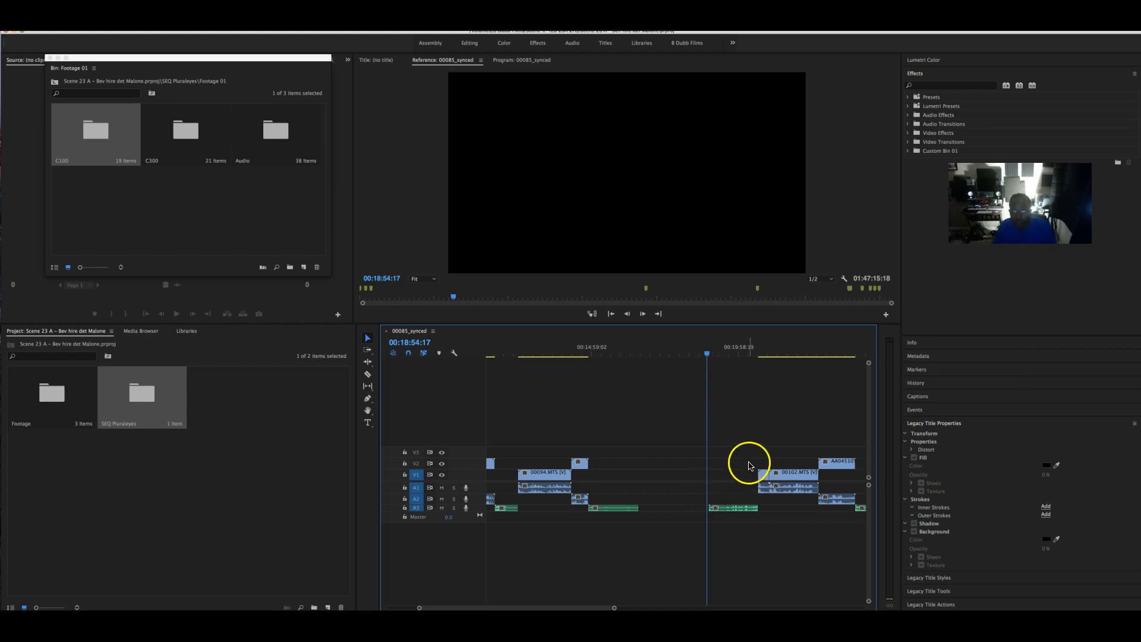
- Scrub and play through the later part of 00085_synced to review the footage
scroll(750, 466, "right", 3)
left_click_drag(645, 354, 714, 355)
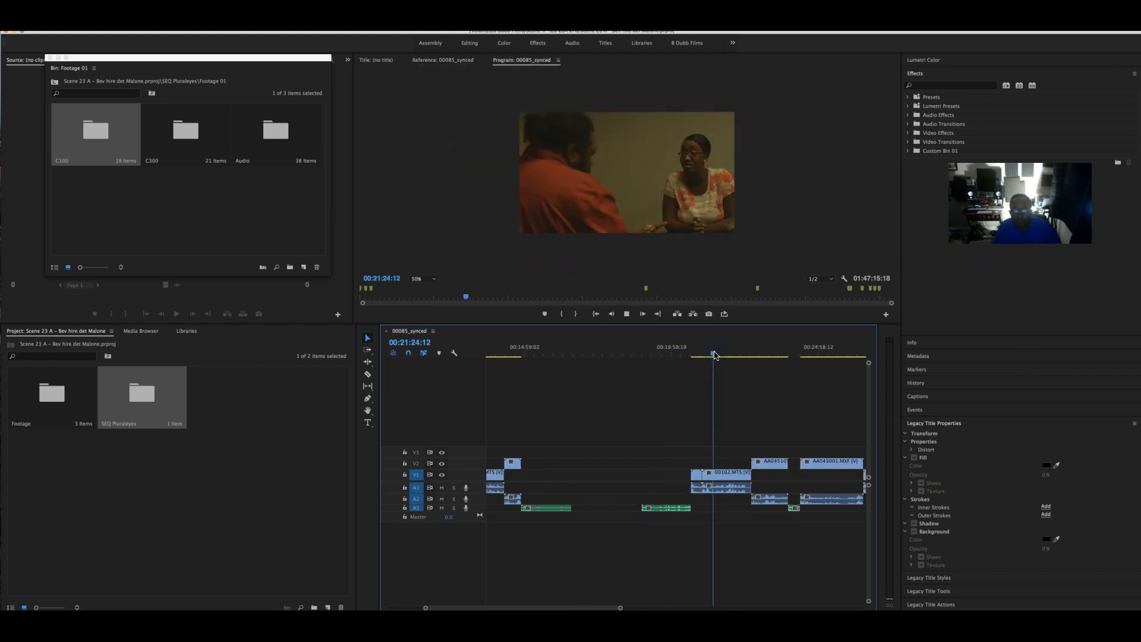
key("space")
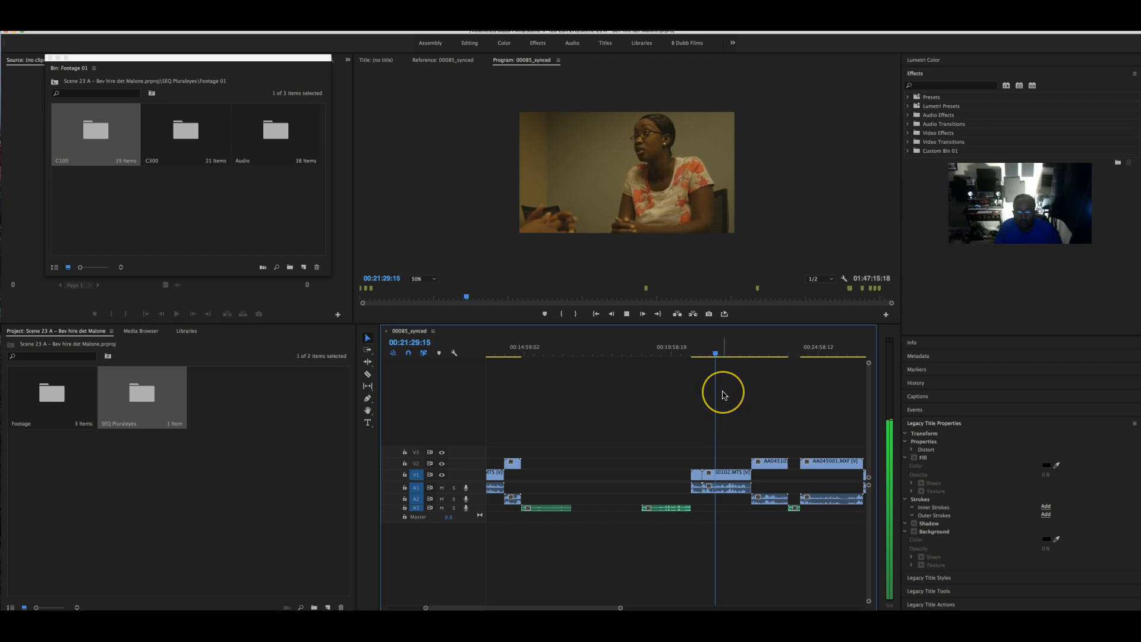
scroll(722, 393, "right", 3)
key("space")
left_click_drag(635, 354, 738, 352)
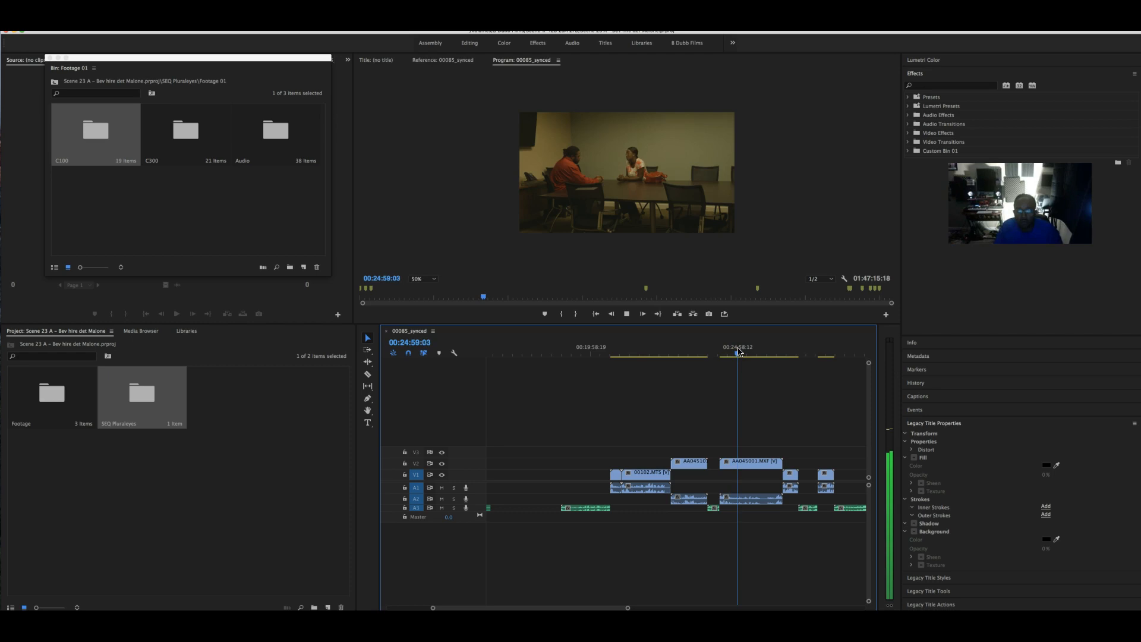
key("space")
scroll(760, 393, "right", 5)
left_click_drag(621, 351, 843, 341)
scroll(796, 359, "right", 5)
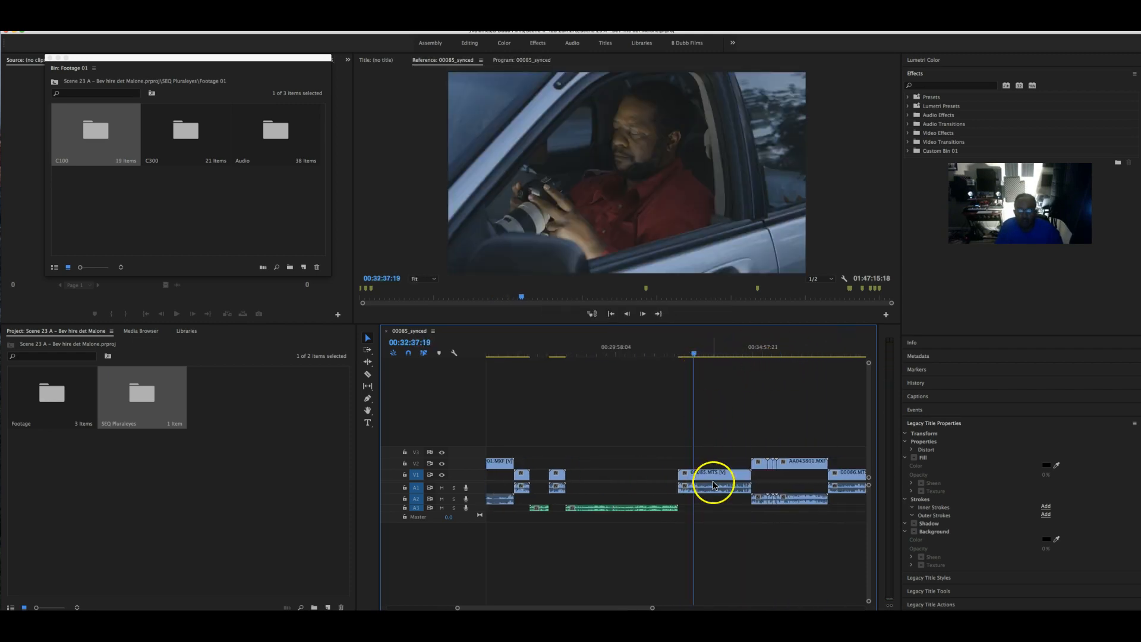
- Delete the unwanted 00085.MTS clip and check the footage further along
left_click(715, 477)
key("Delete")
left_click_drag(694, 353, 758, 355)
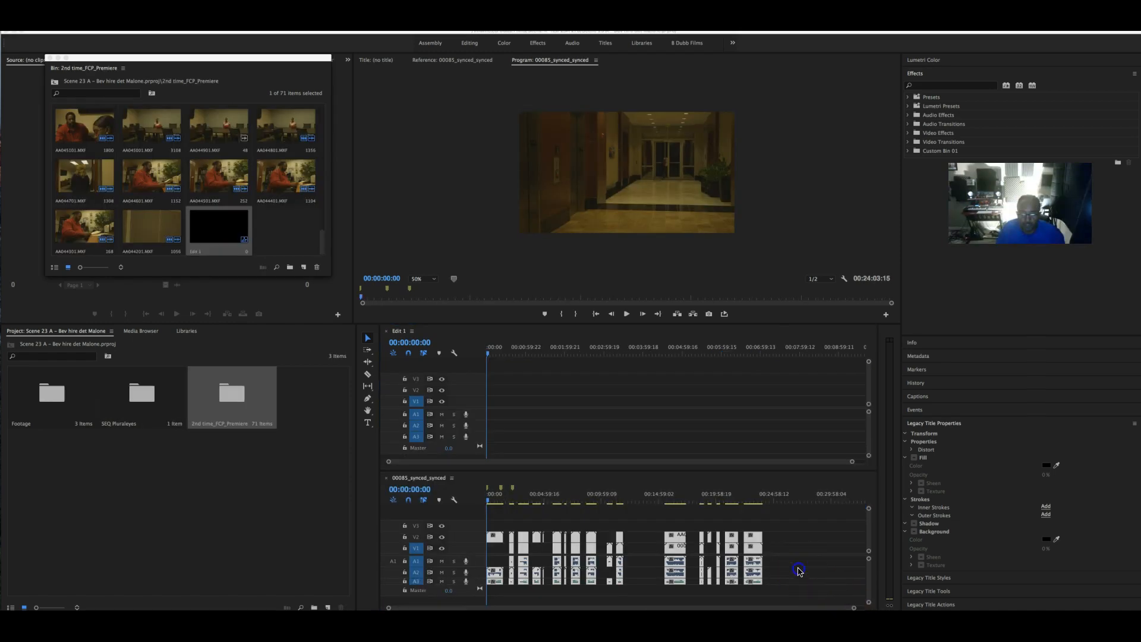
left_click(783, 577)
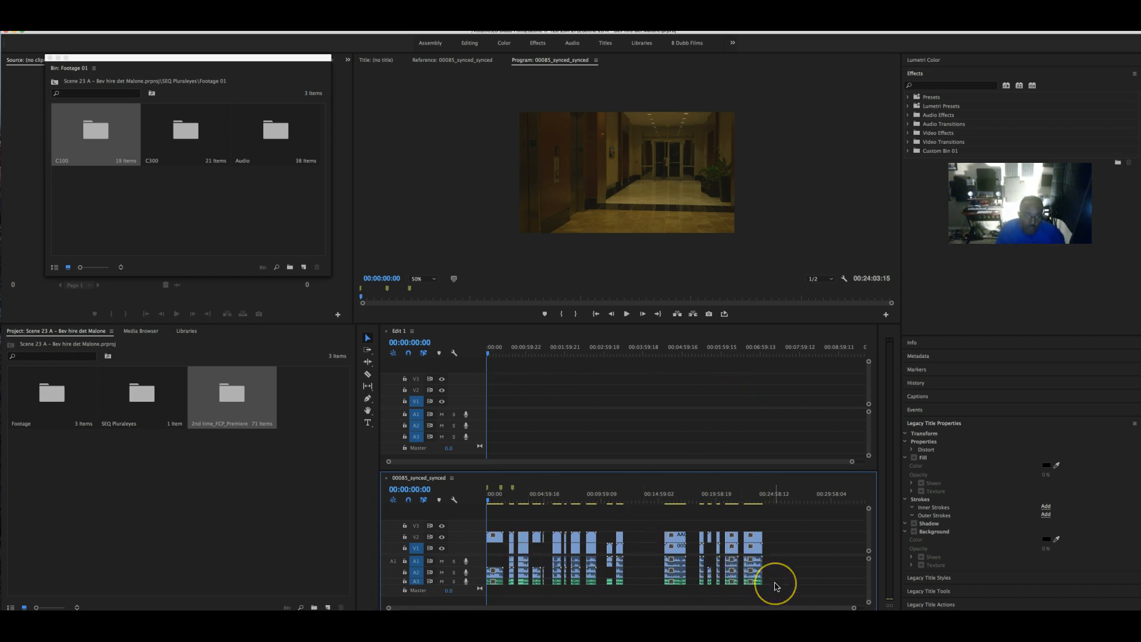
- Select the duplicate audio clips on the extra audio tracks of 00085_synced_synced and delete them
left_click_drag(776, 585, 470, 525)
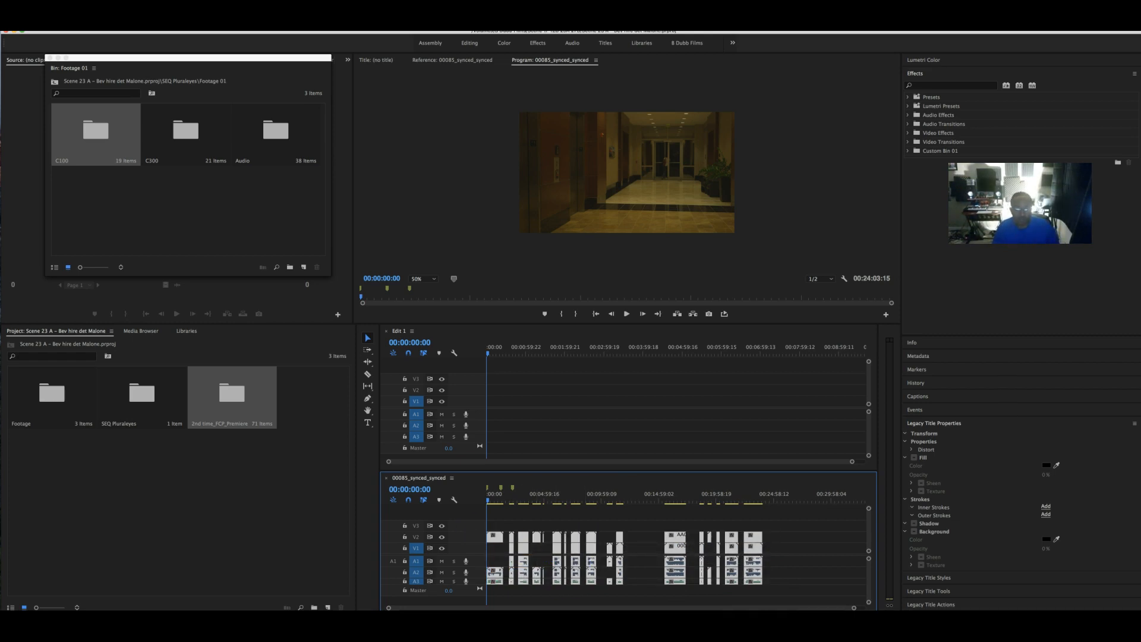
left_click(797, 586)
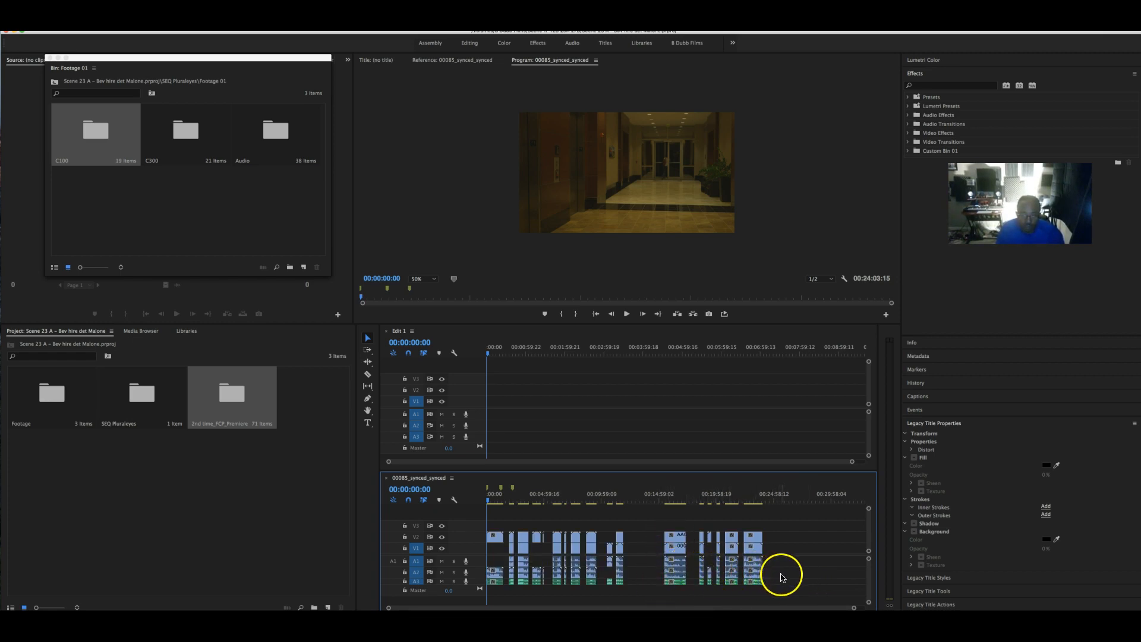
left_click_drag(754, 574, 474, 551)
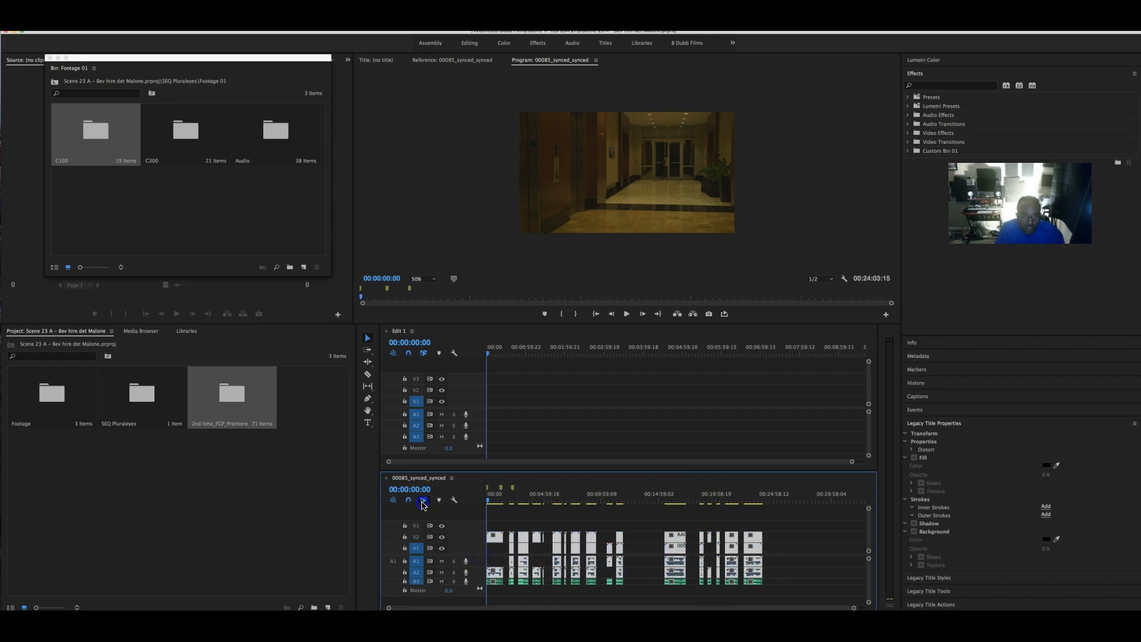
left_click_drag(779, 573, 477, 572)
left_click(528, 571)
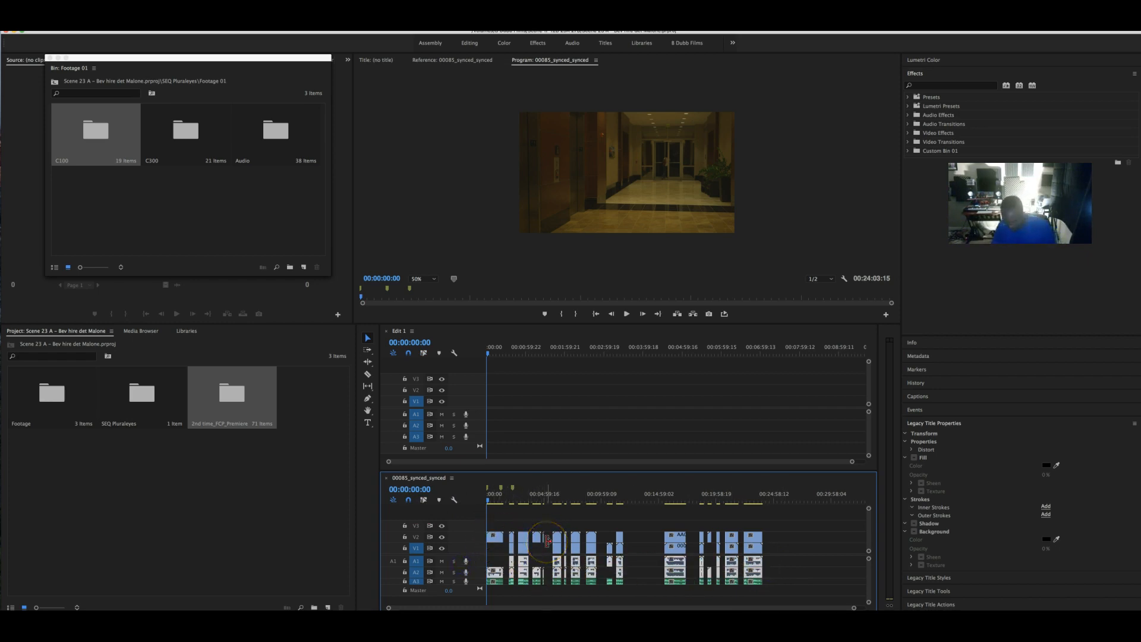
key("Delete")
- Select all the clips on the A3 audio track
right_click(474, 560)
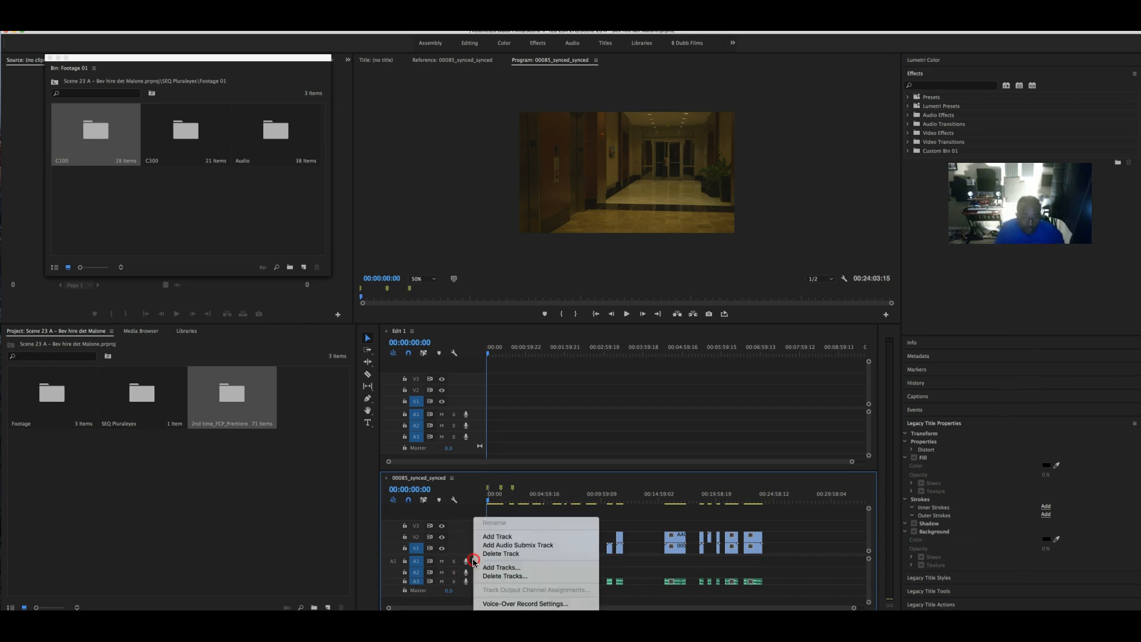
left_click(804, 567)
left_click_drag(753, 585, 493, 561)
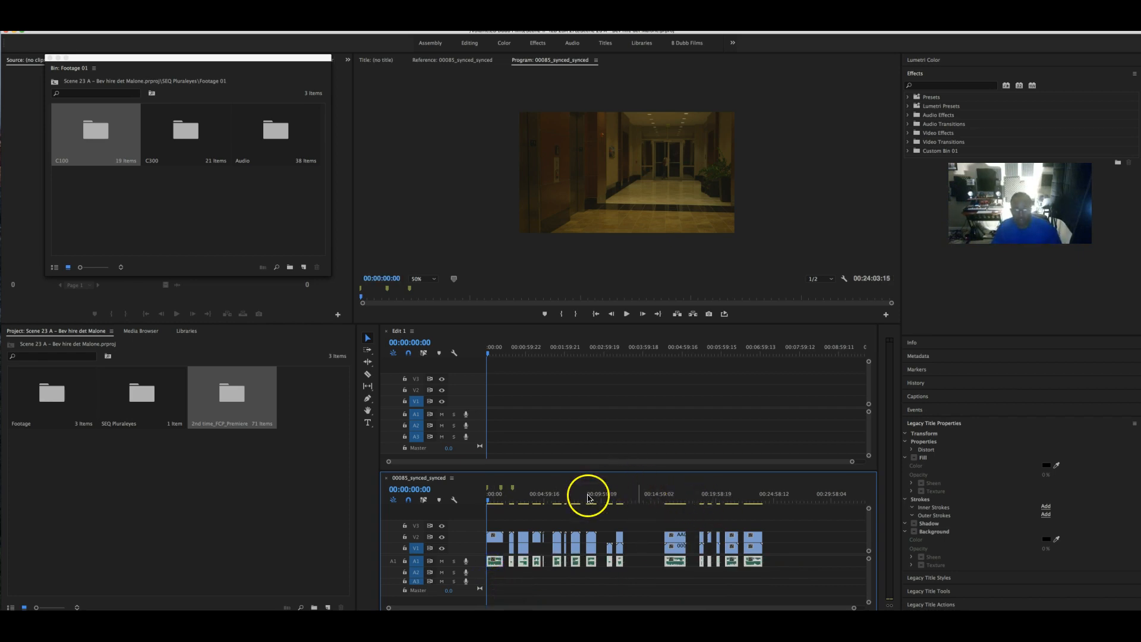
- Return to the sequence start, zoom the timeline in, and scrub into the first clip
left_click(552, 493)
key("Home")
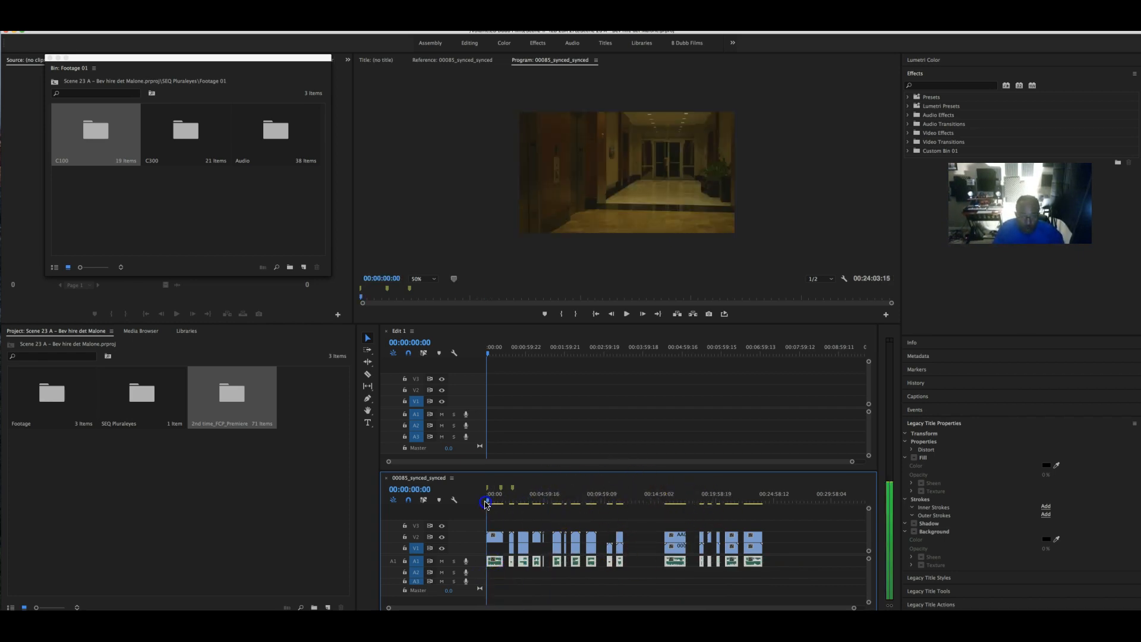
left_click_drag(854, 607, 616, 608)
mouse_move(488, 503)
left_mouse_down()
mouse_move(516, 503)
mouse_move(505, 504)
left_mouse_up()
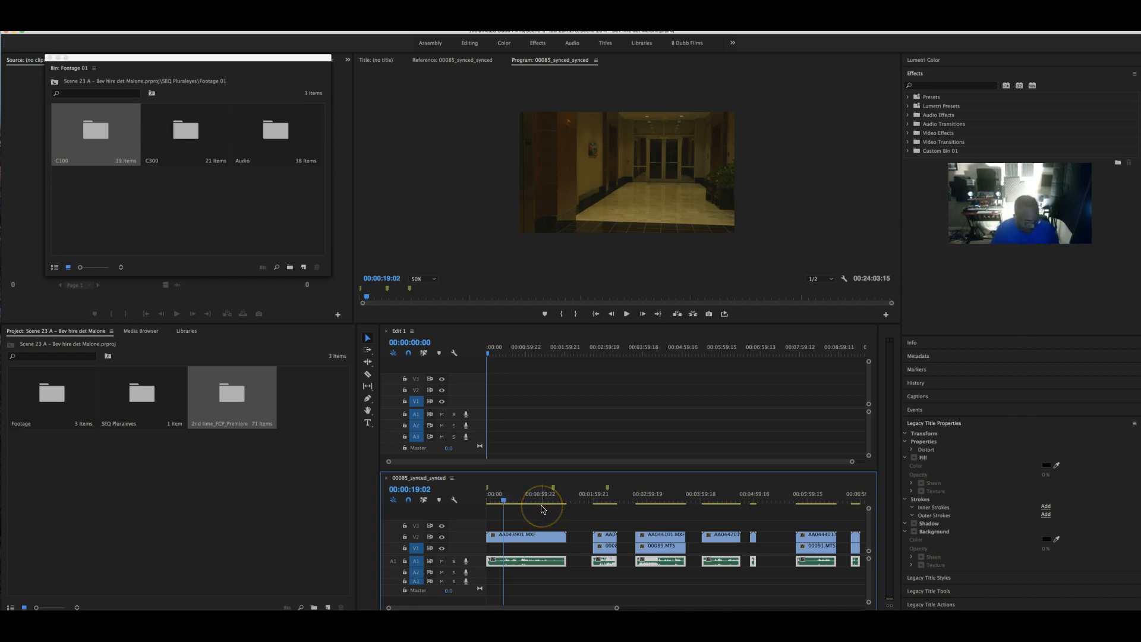
- Scrub and play the start of the sequence to review the opening footage
left_click(585, 505)
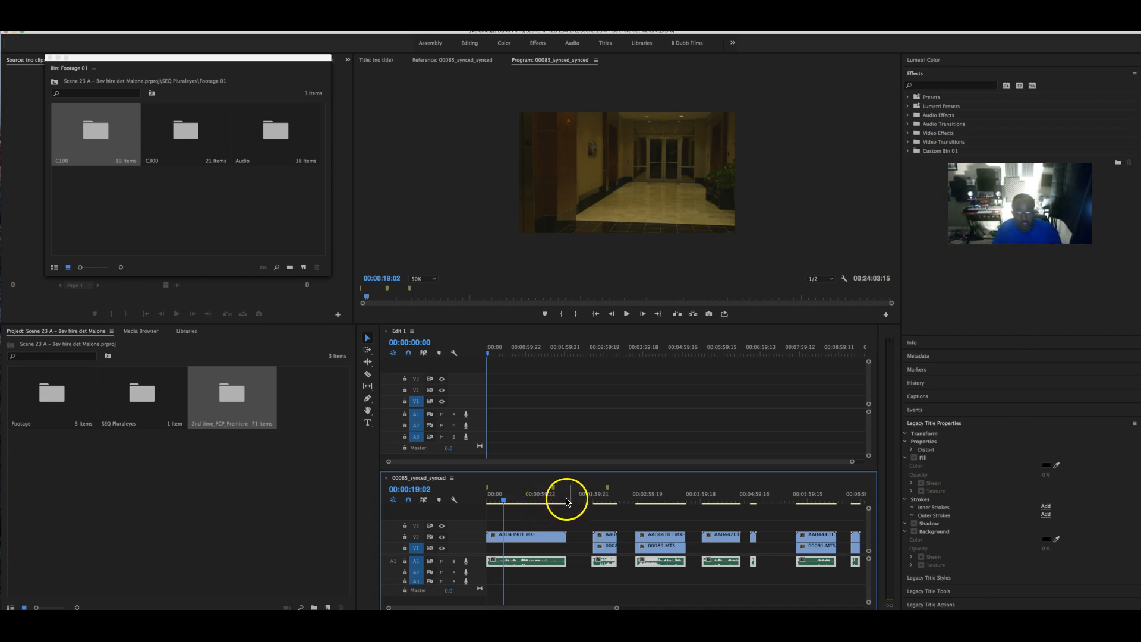
left_click_drag(531, 495, 497, 501)
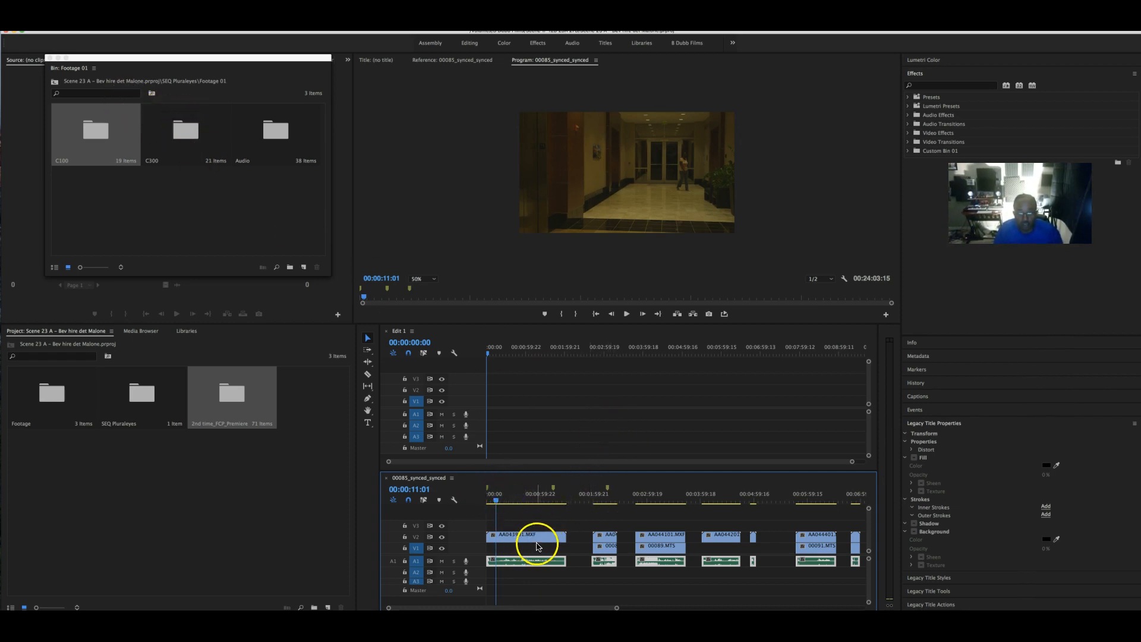
left_click_drag(497, 500, 486, 502)
key("space")
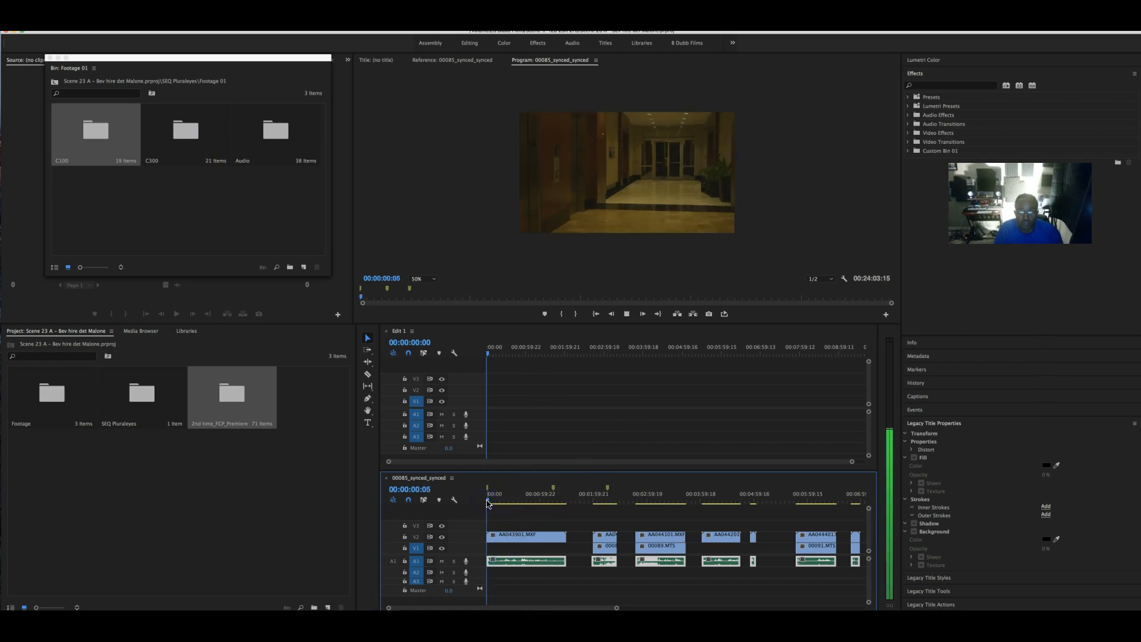
key("space")
key("space")
- Narrow down the cut point around 35 seconds by scrubbing and replaying
left_click(505, 501)
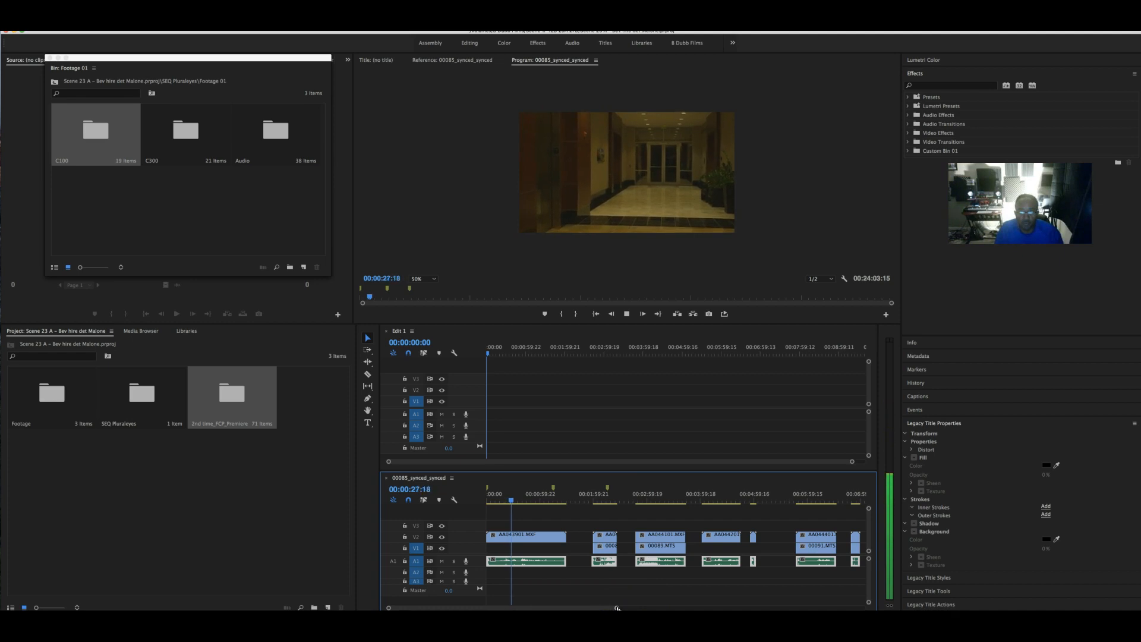
left_click_drag(527, 502, 514, 503)
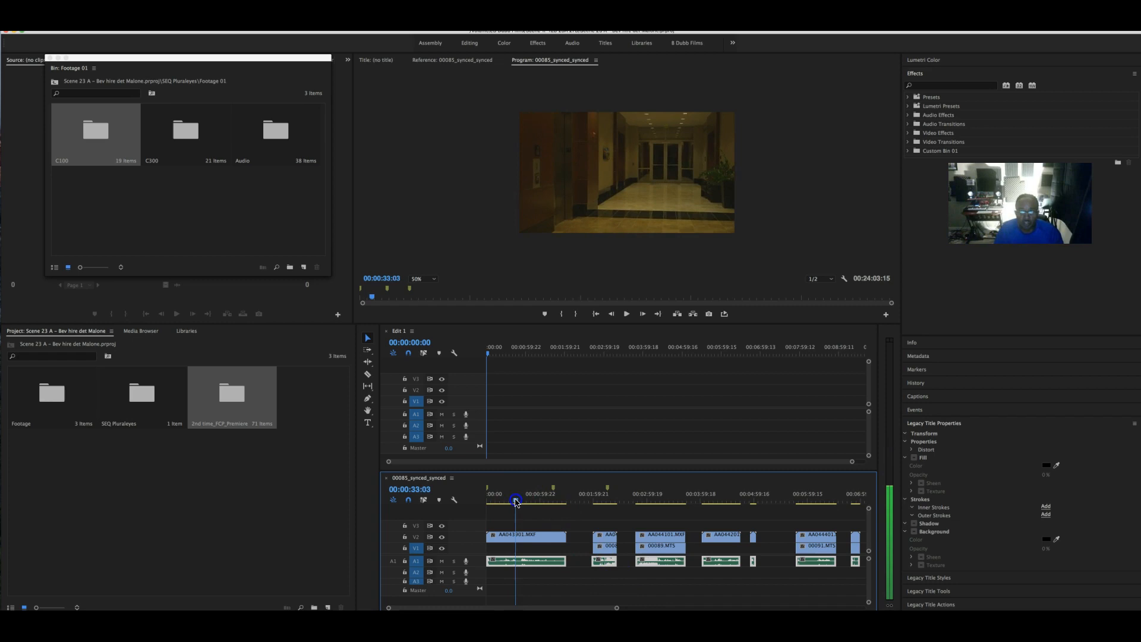
key("space")
left_click(611, 592)
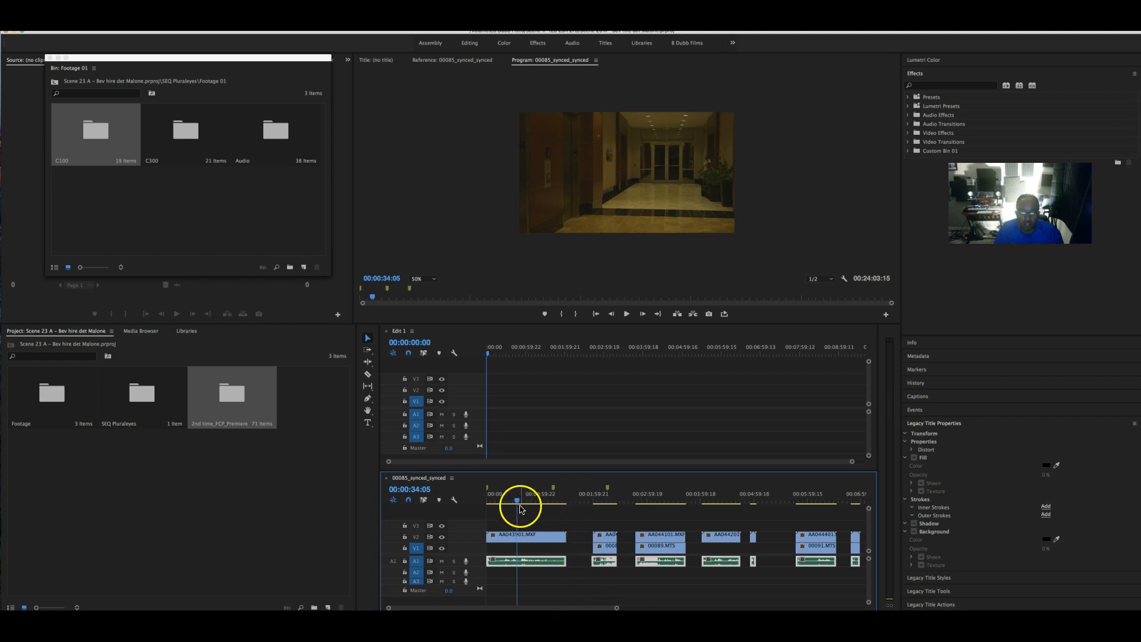
left_click_drag(518, 503, 511, 502)
key("space")
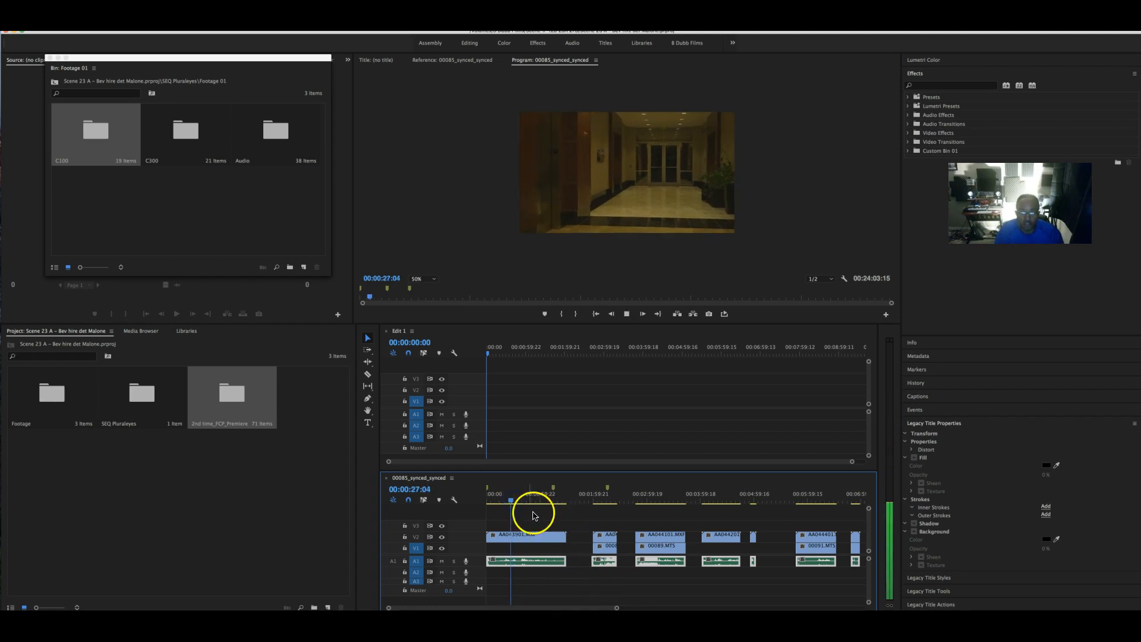
left_click(618, 606)
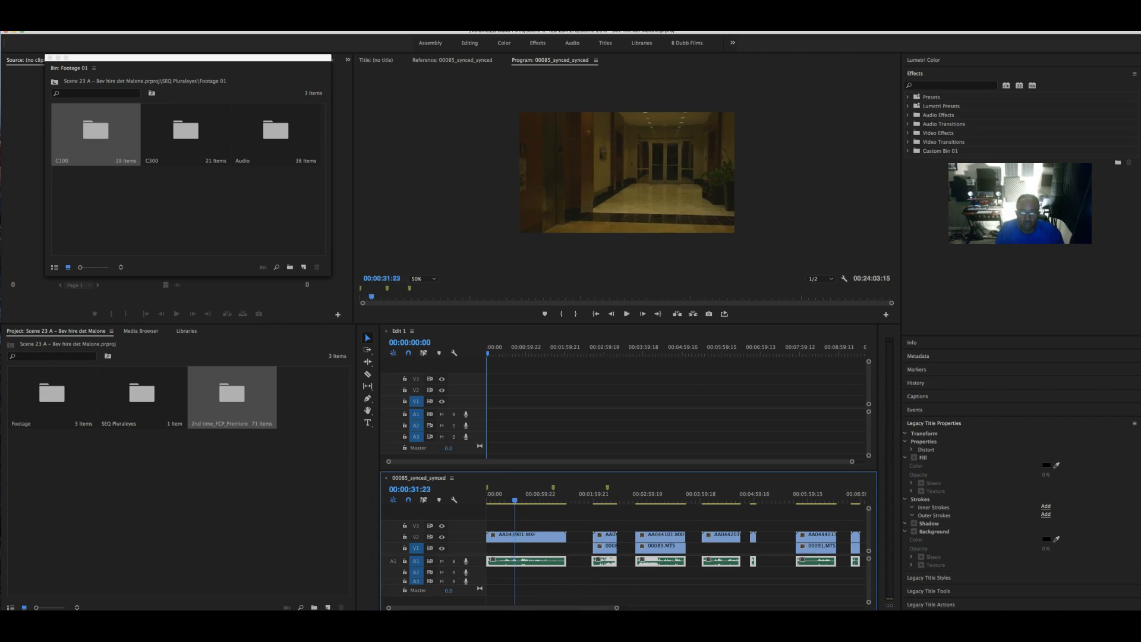
key("space")
key("space")
left_click_drag(618, 606, 537, 606)
- Trim the A1 audio and AA043901.MXF starts to the playhead at 00:00:32:16, then play to check
left_click(499, 562)
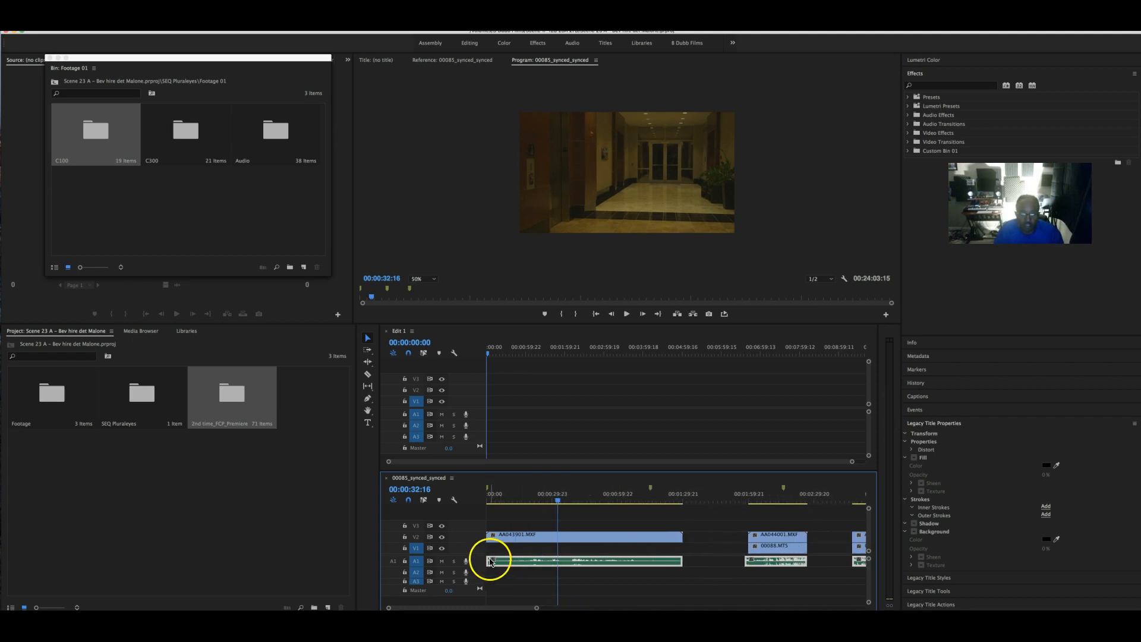
left_click(491, 559)
left_click_drag(491, 562, 557, 562)
left_click(491, 538)
left_click_drag(492, 536, 561, 536)
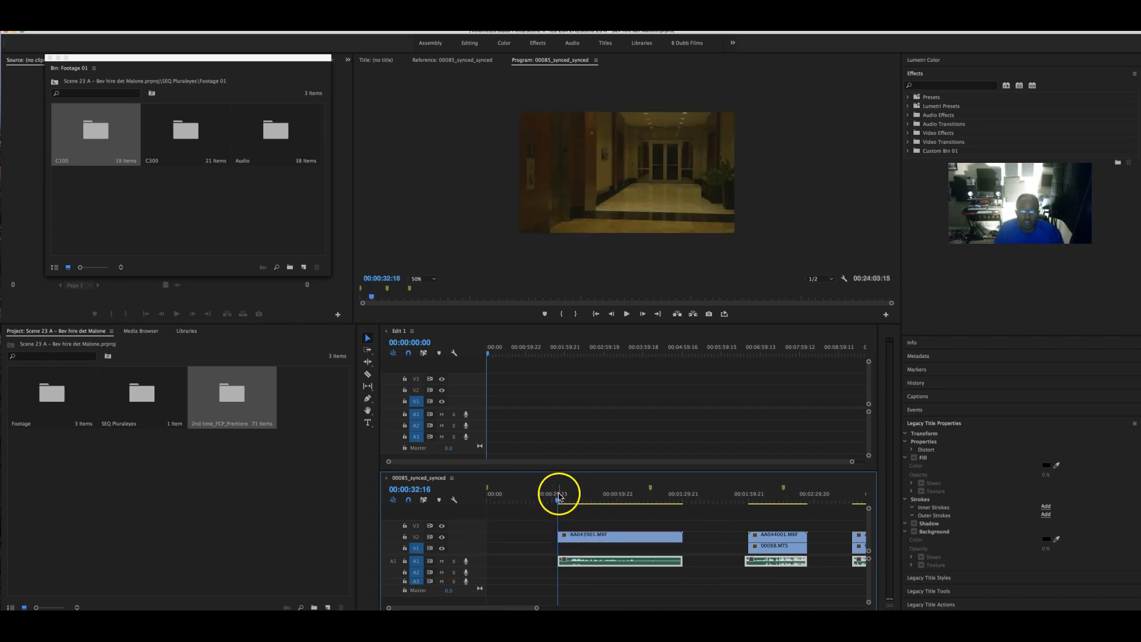
key("space")
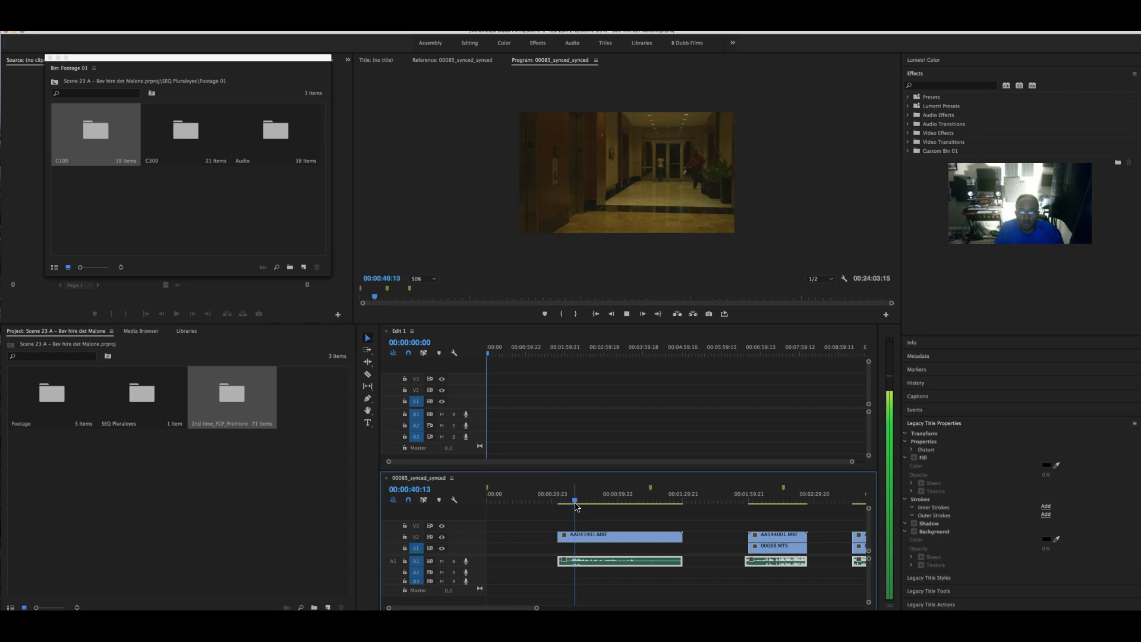
left_click_drag(577, 500, 638, 503)
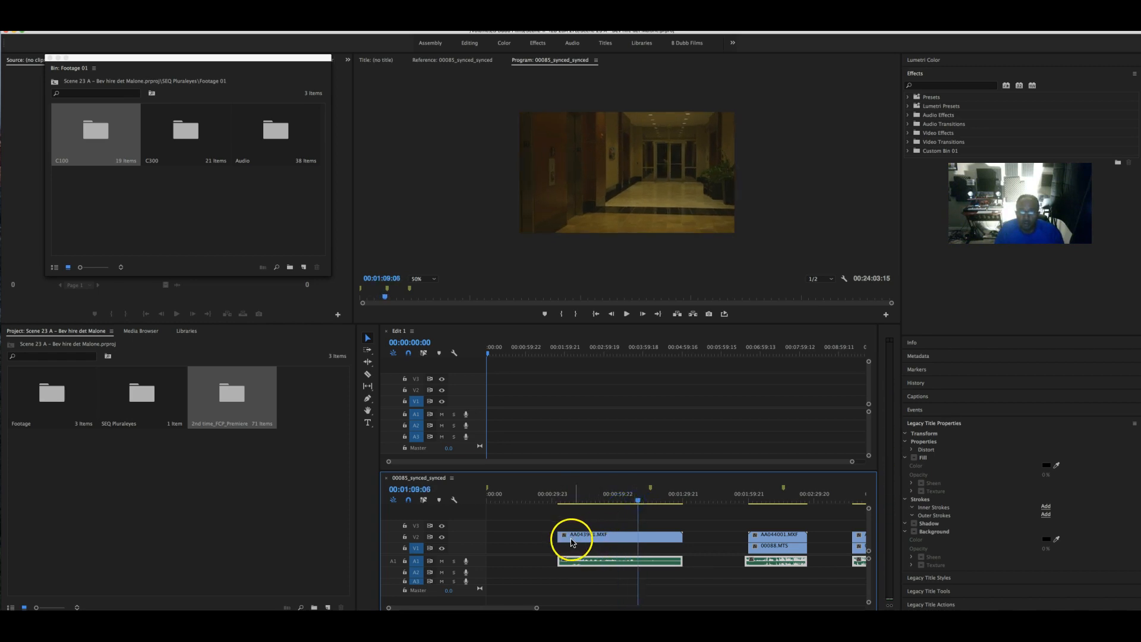
- Move the clip's start to a new cut point around 1:06 and shorten its end
left_click(619, 517)
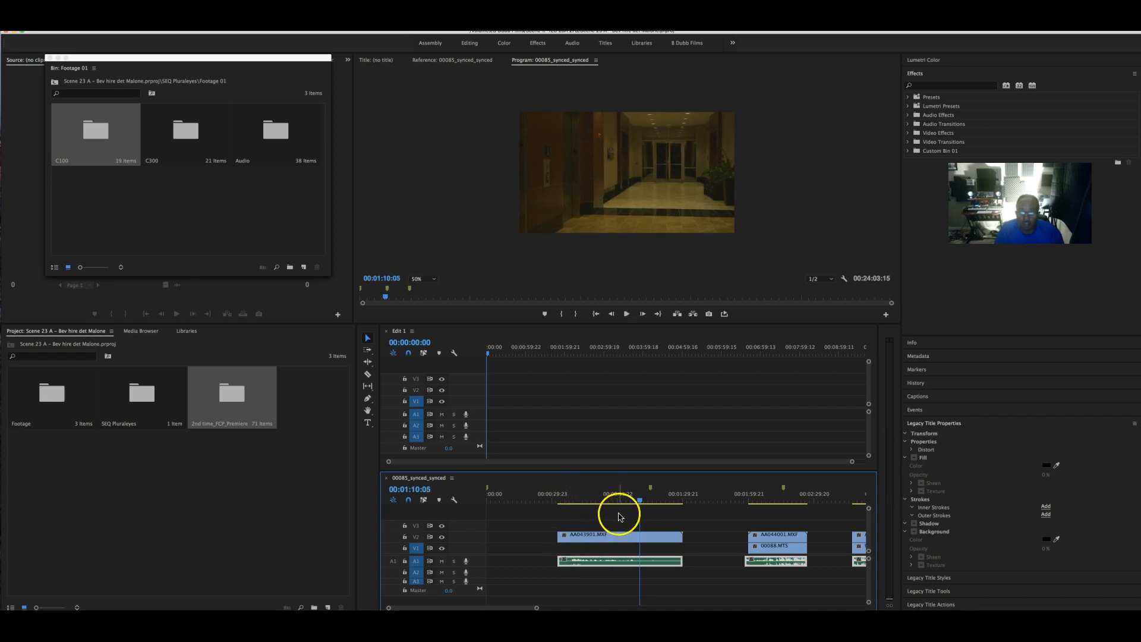
left_click_drag(639, 504, 632, 502)
left_click(565, 537)
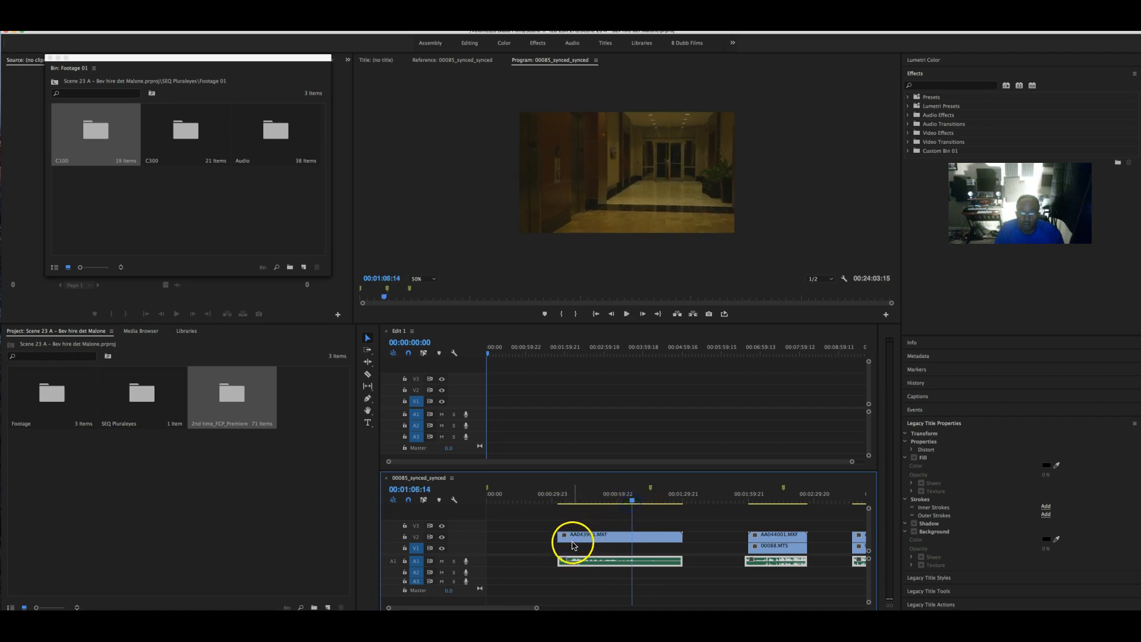
left_click_drag(566, 536, 633, 535)
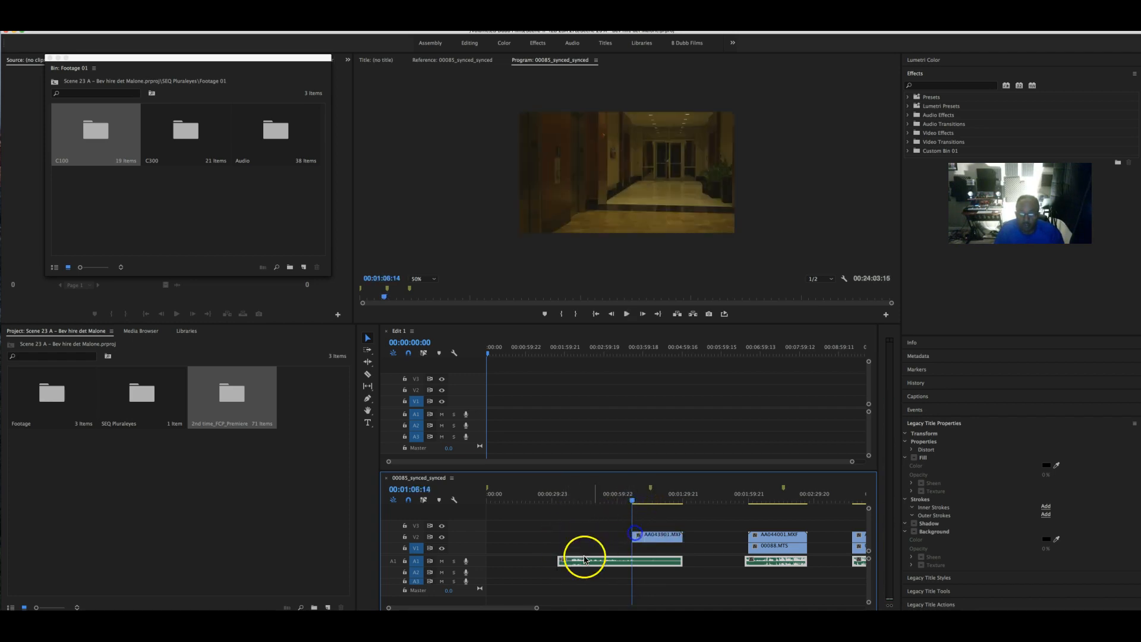
left_click_drag(561, 560, 634, 554)
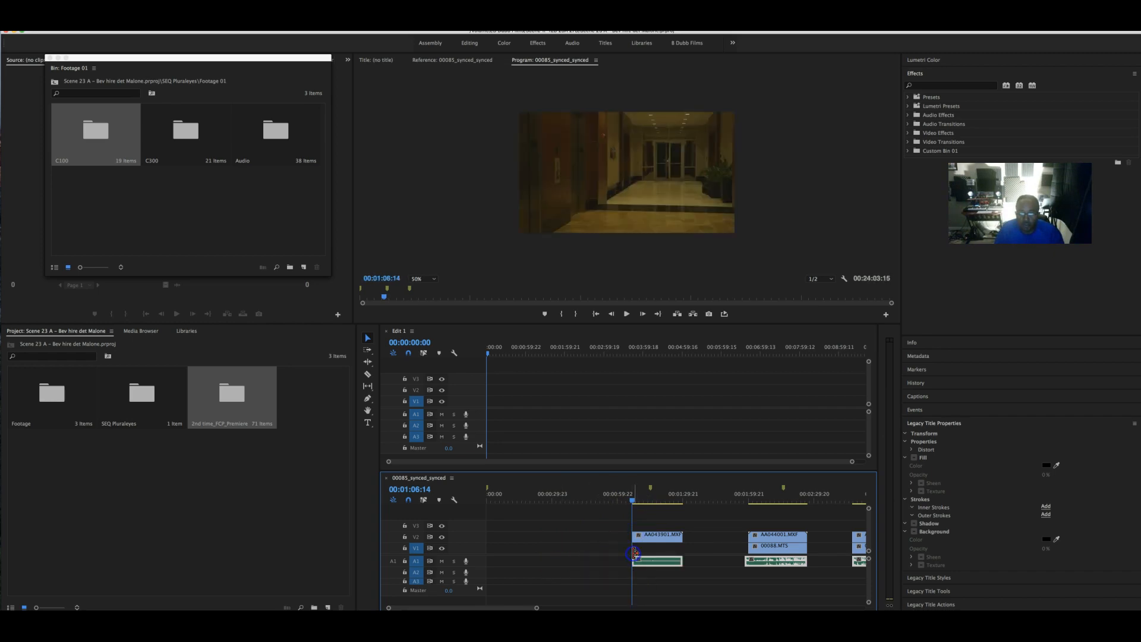
key("space")
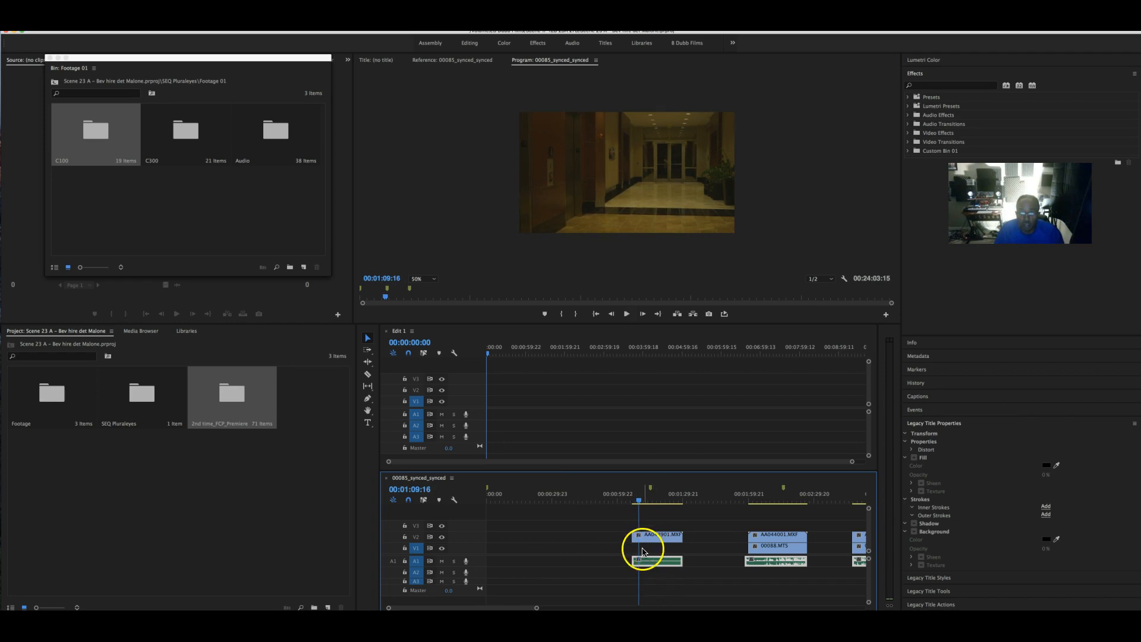
left_click_drag(636, 538, 641, 560)
left_click(637, 562)
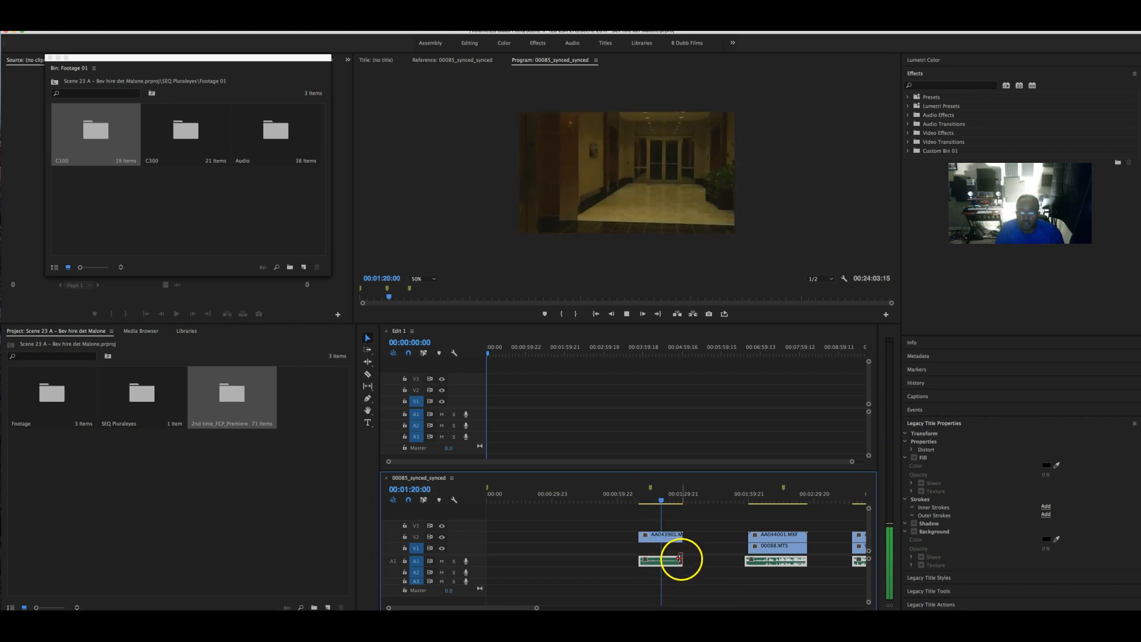
left_click_drag(680, 536, 656, 574)
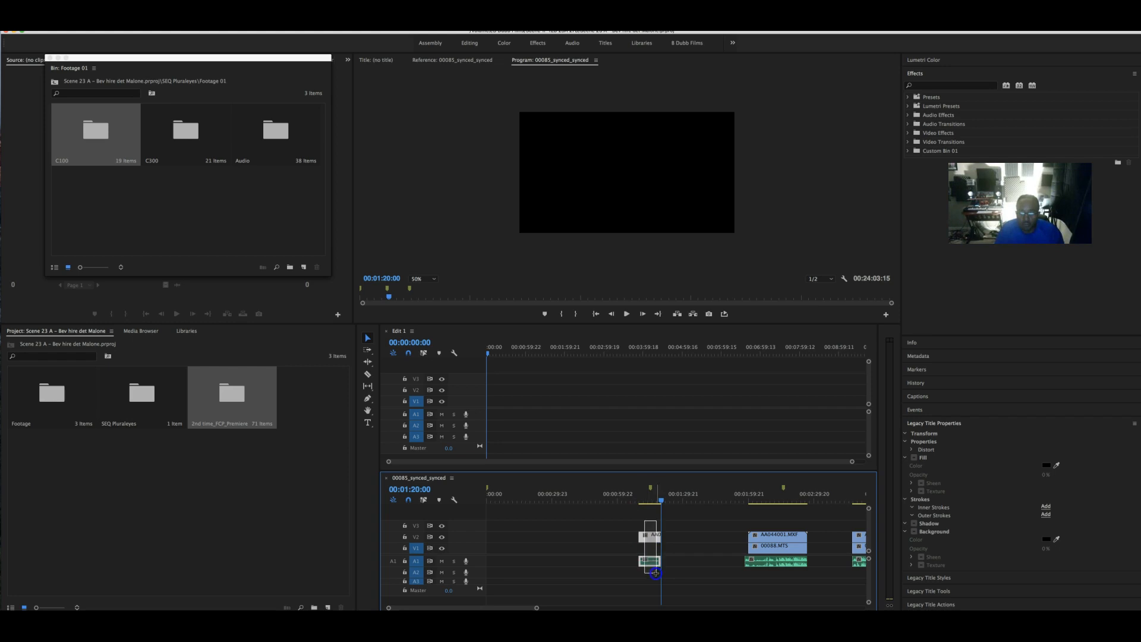
- Cut the trimmed clip and paste it at the start of Edit 1
right_click(647, 539)
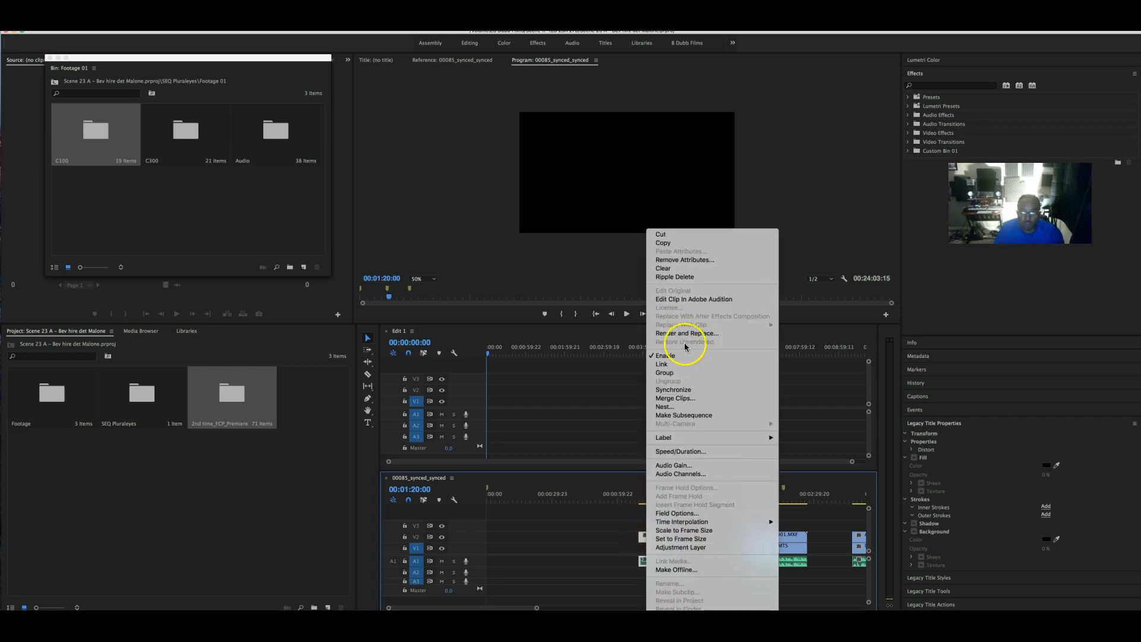
left_click(661, 234)
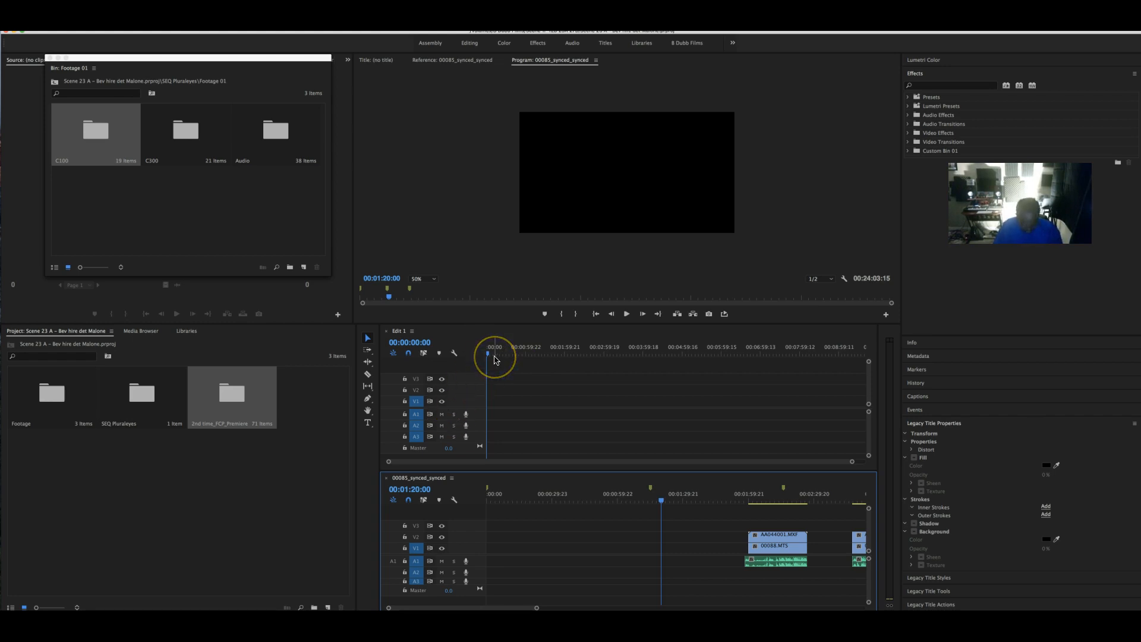
key("super+v")
key("super+z")
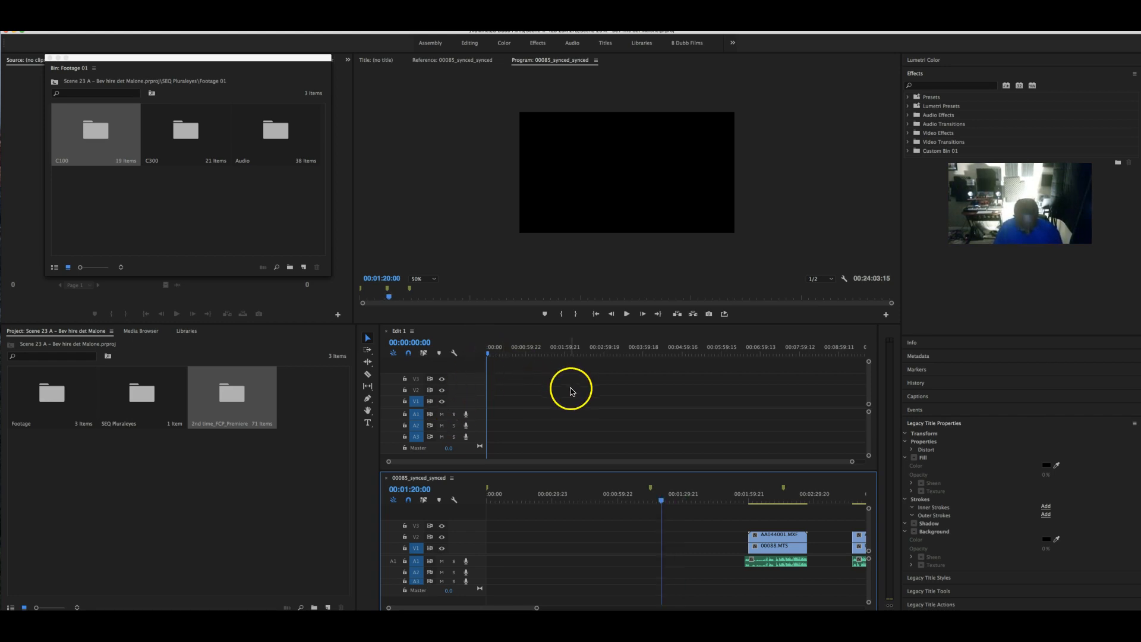
left_click(468, 352)
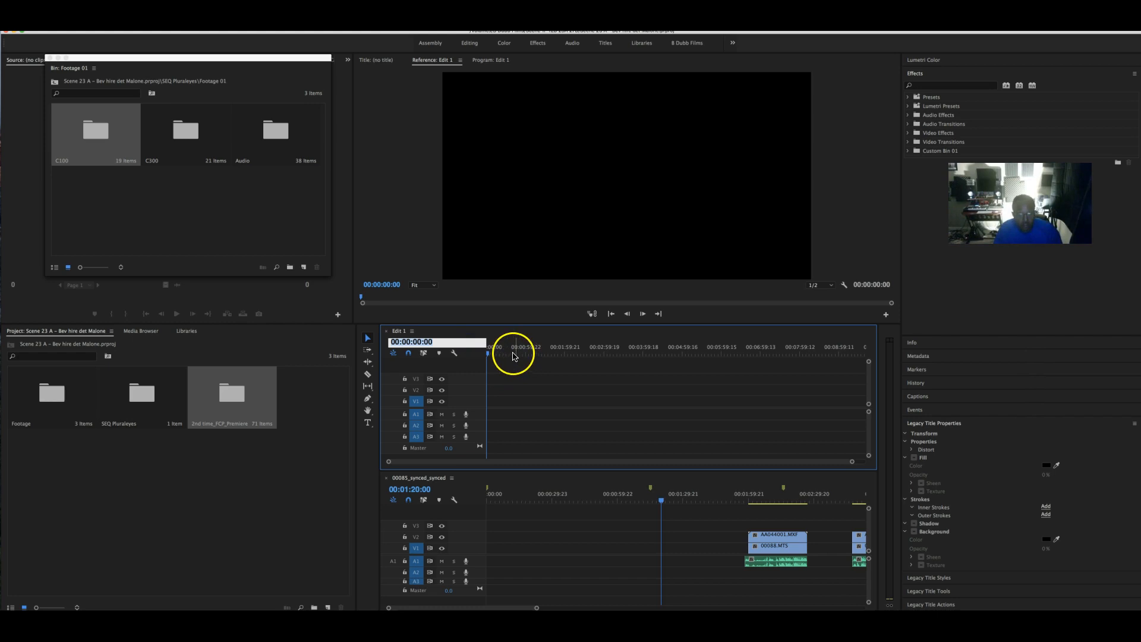
key("super+v")
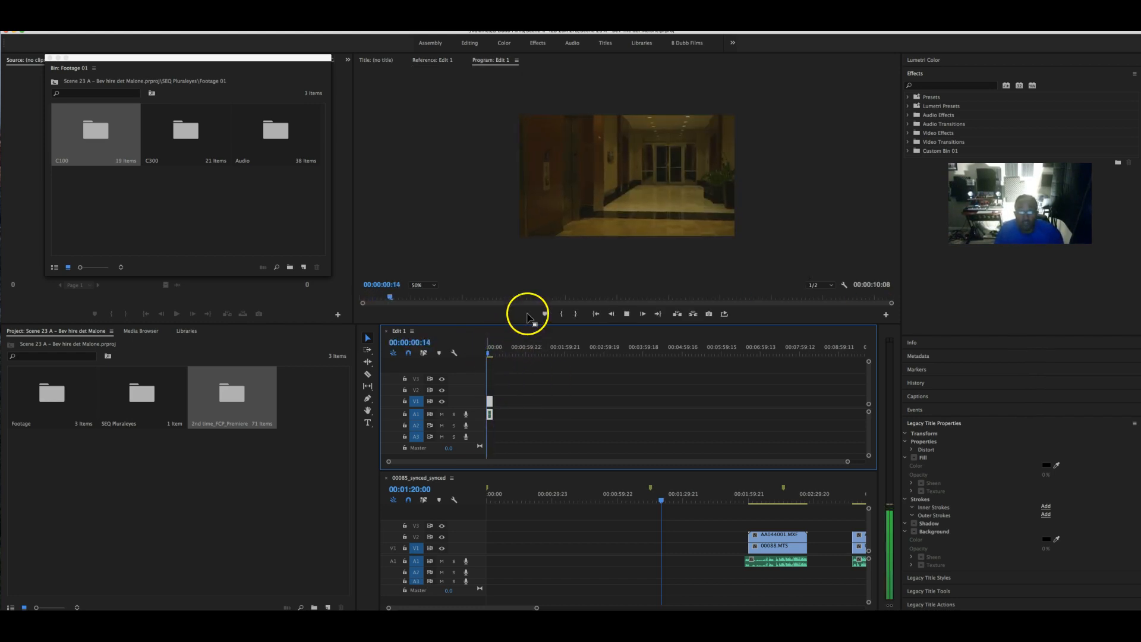
left_click(651, 229)
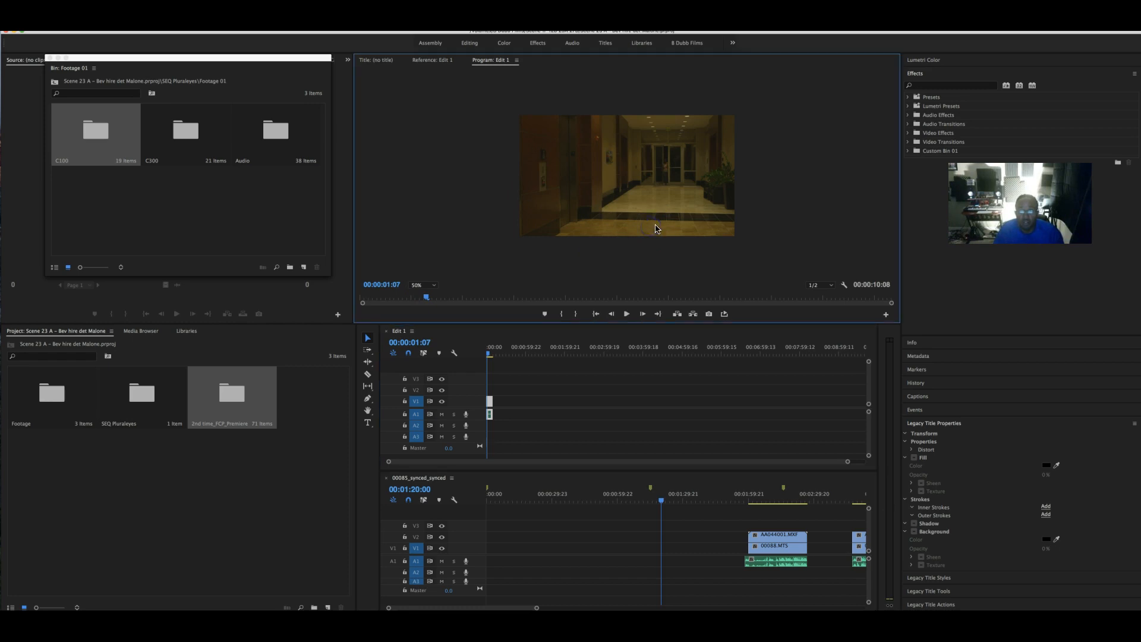
- Set the Program monitor zoom to Fit
left_click(830, 285)
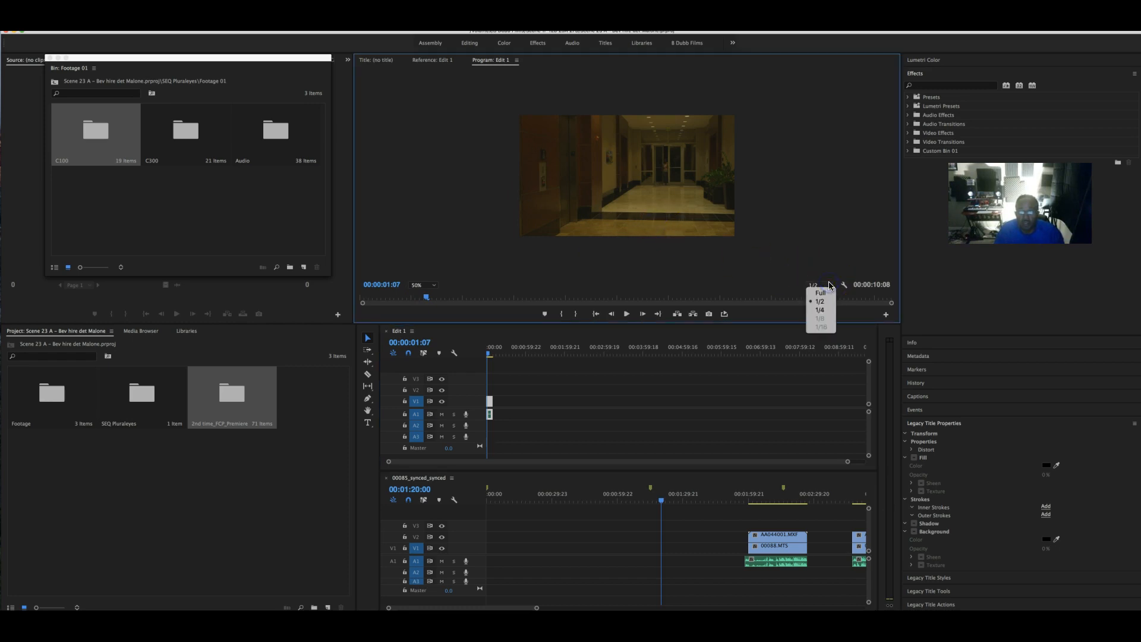
left_click(433, 291)
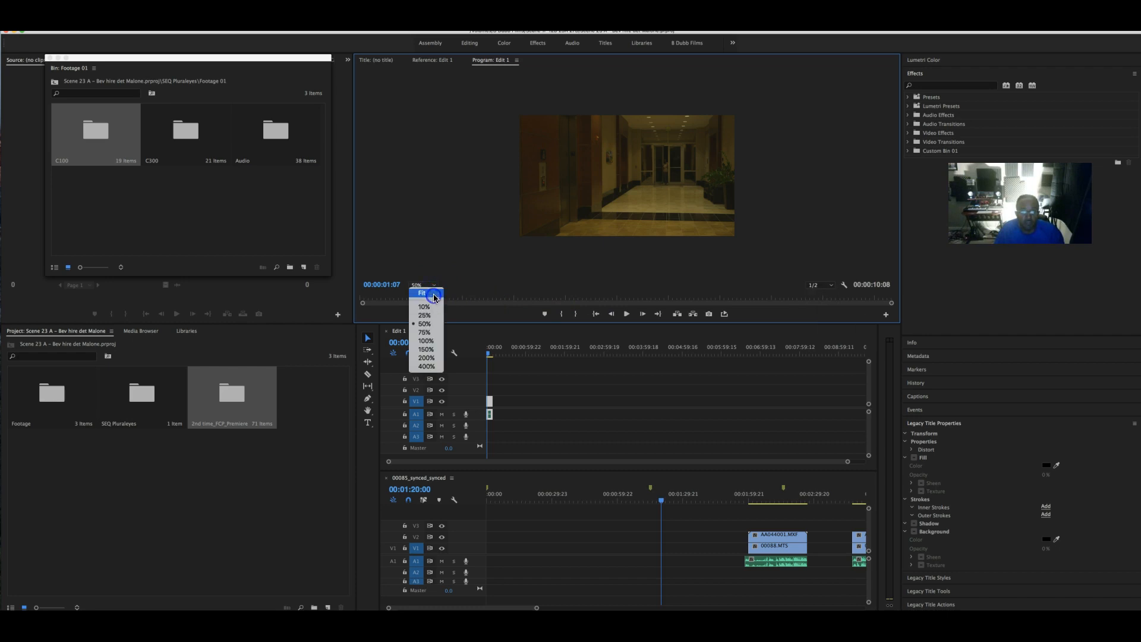
left_click(423, 293)
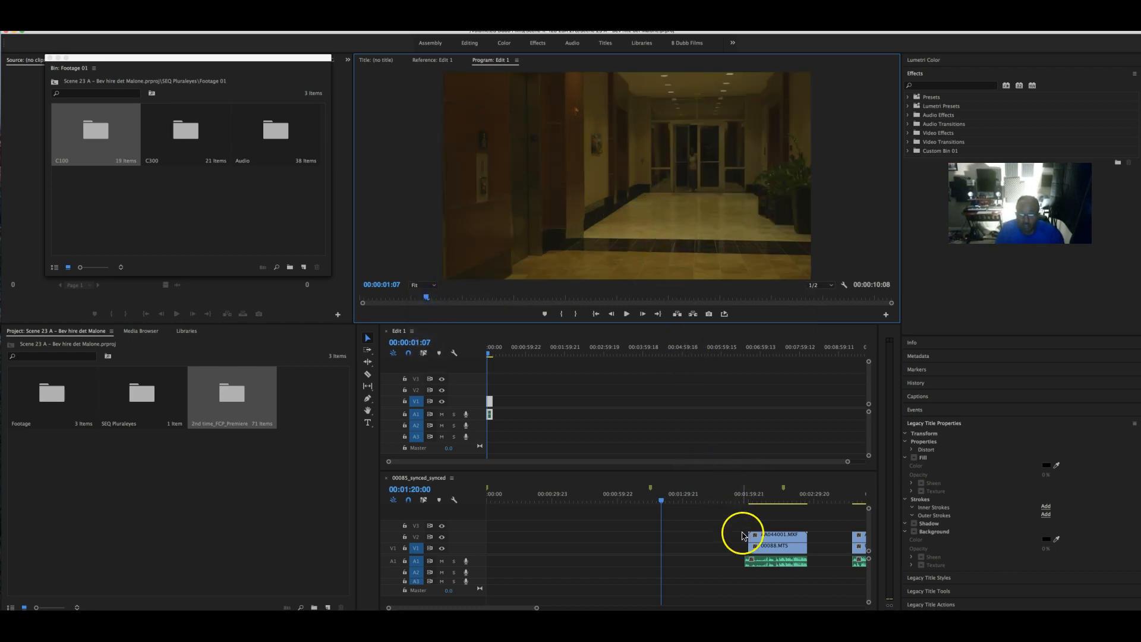
- Play the next clip and trim its start to the playhead around 00:02:10
left_click(753, 503)
key("space")
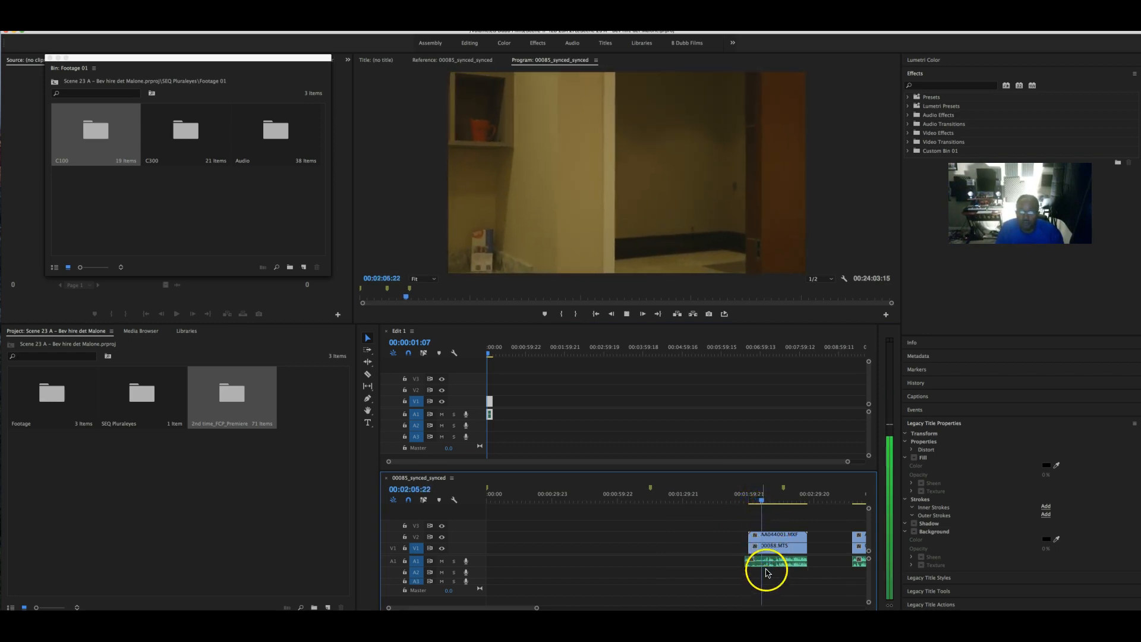
left_click(771, 502)
left_click_drag(771, 502, 776, 559)
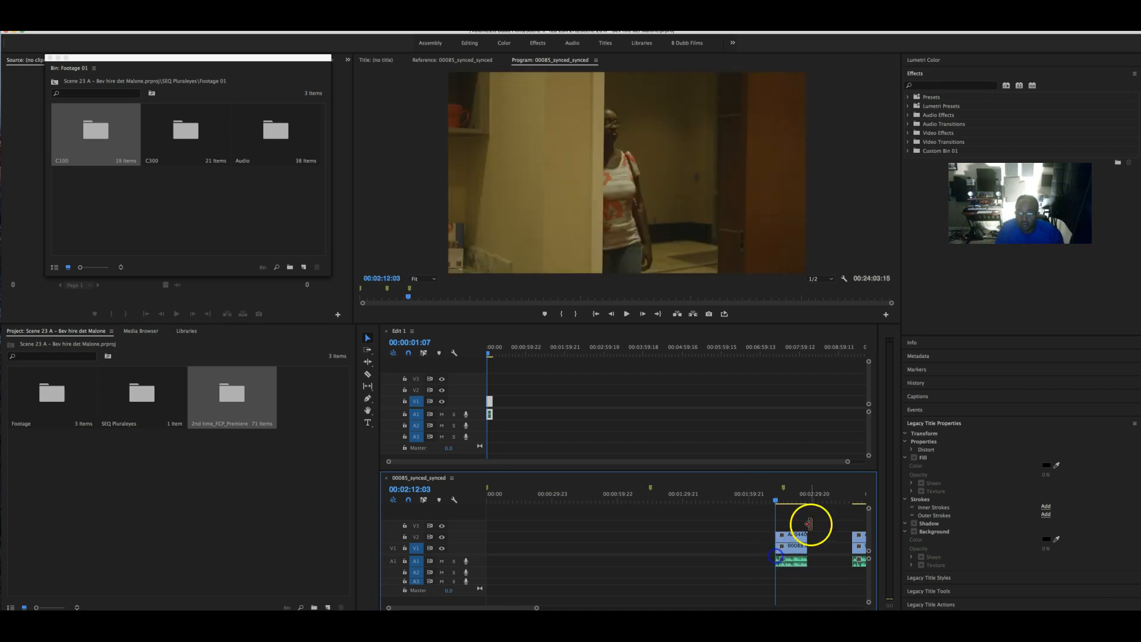
left_click_drag(777, 497, 808, 500)
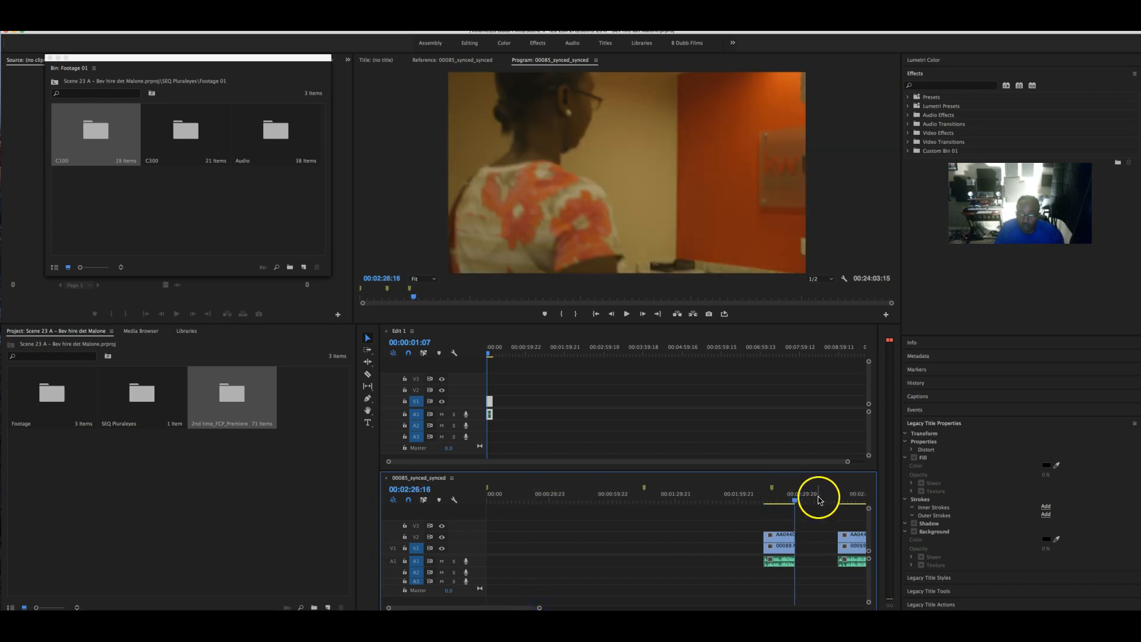
scroll(815, 497, "down", 3)
left_click_drag(696, 500, 720, 501)
- Move the short trimmed 00088 clip to the start of the synced sequence
left_click(625, 547)
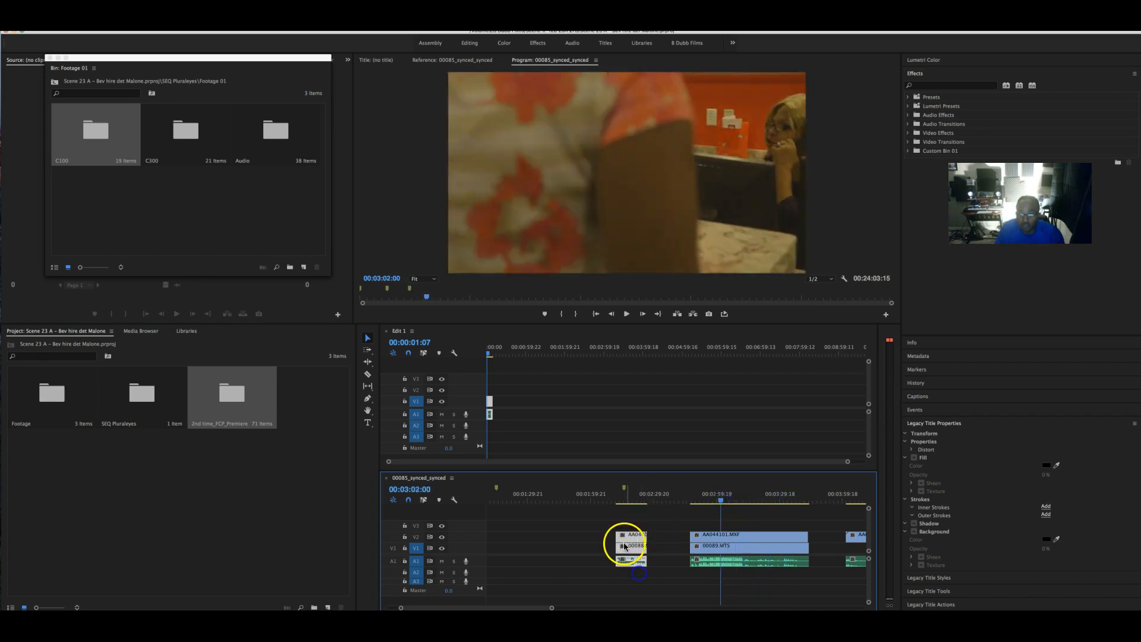
left_click_drag(632, 539, 485, 548)
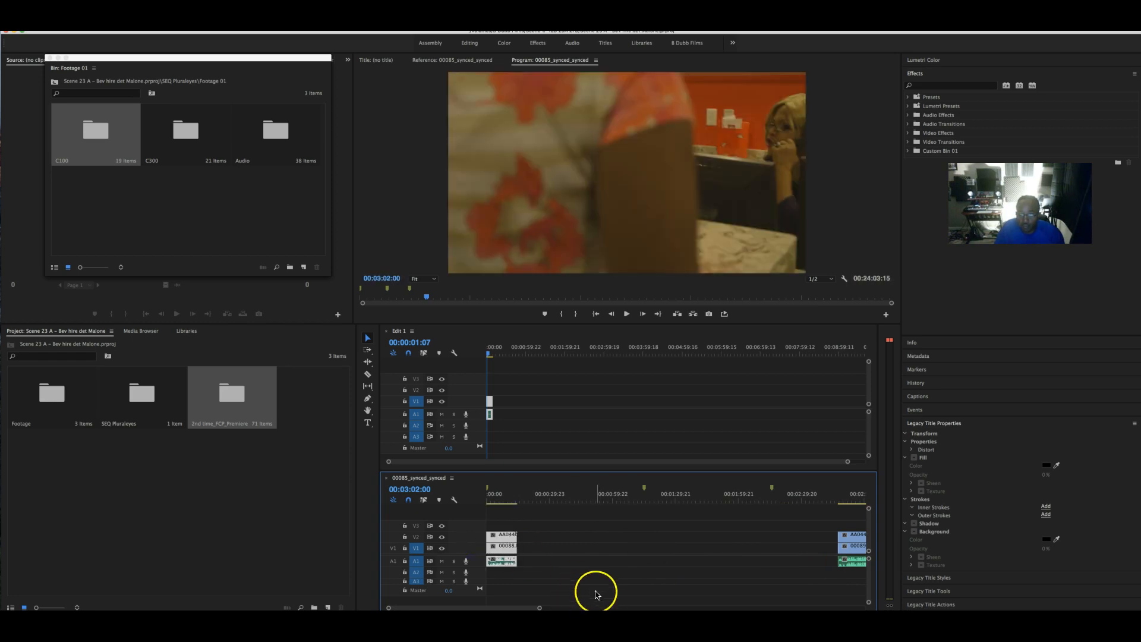
left_click_drag(515, 606, 538, 607)
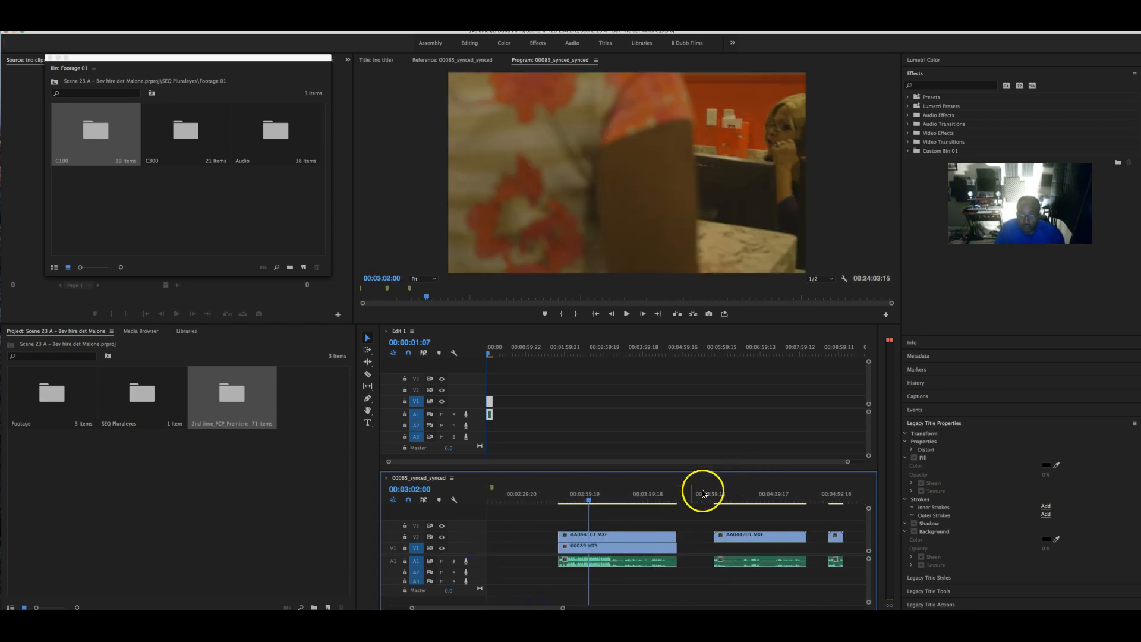
- Review the AA044101 clip from 00:02:48:00 to see the woman enter
left_click_drag(586, 498, 559, 502)
key("space")
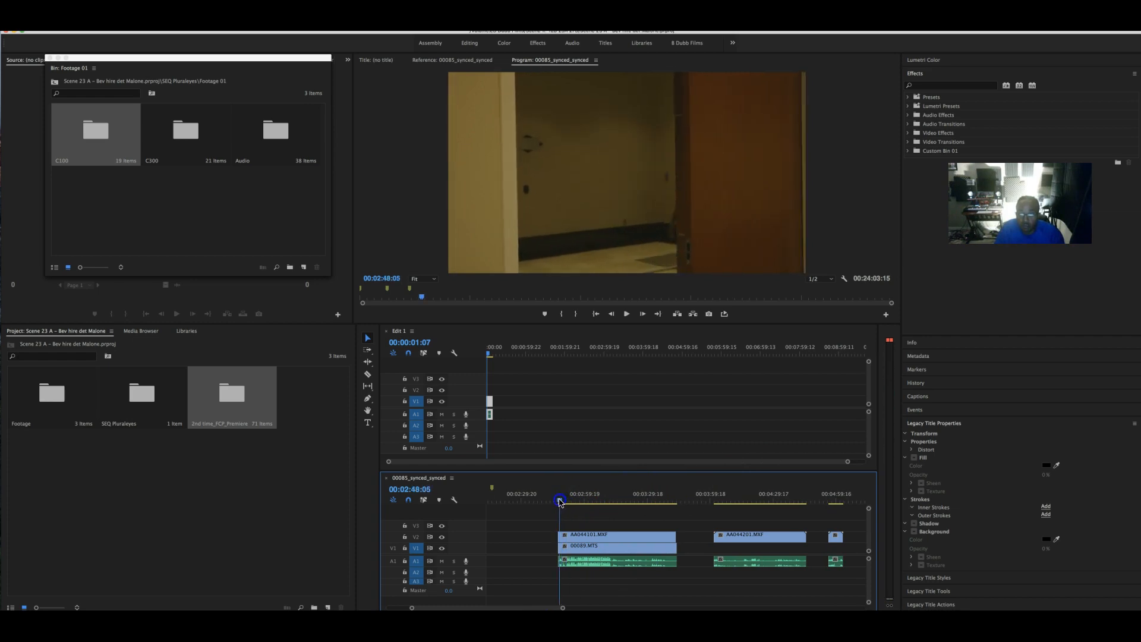
left_click(559, 500)
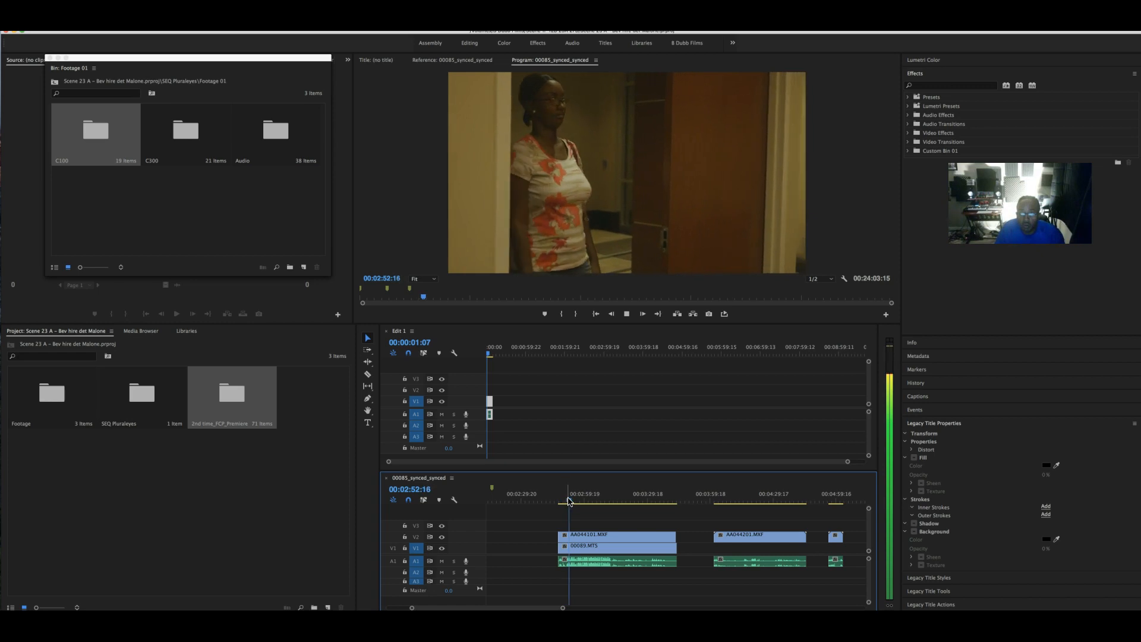
left_click_drag(575, 501, 558, 504)
key("space")
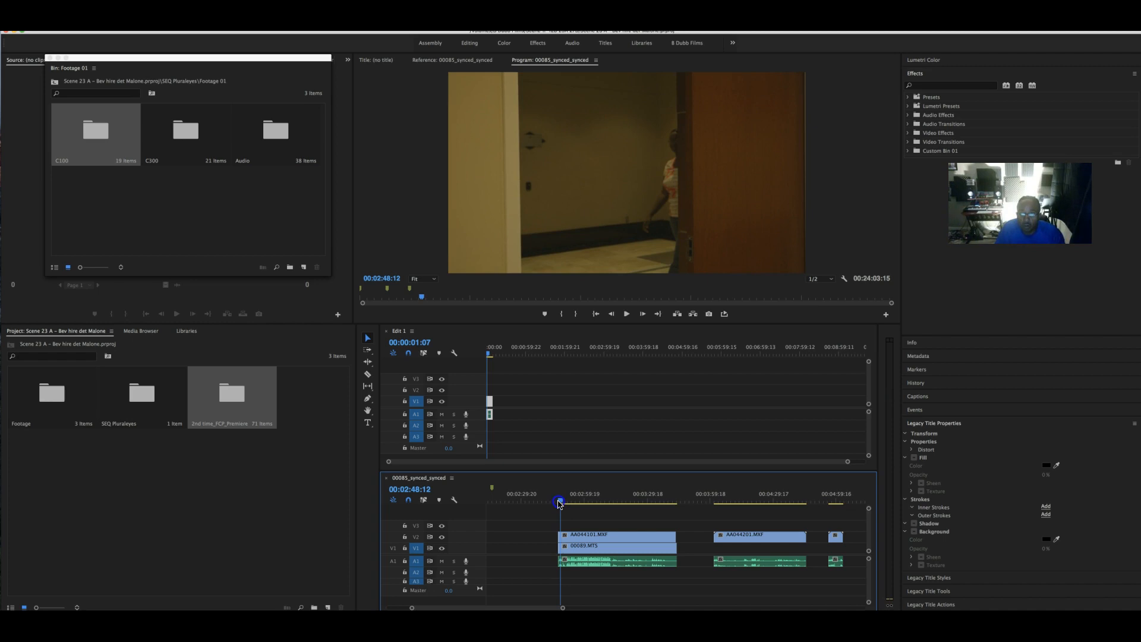
left_click(559, 504)
key("space")
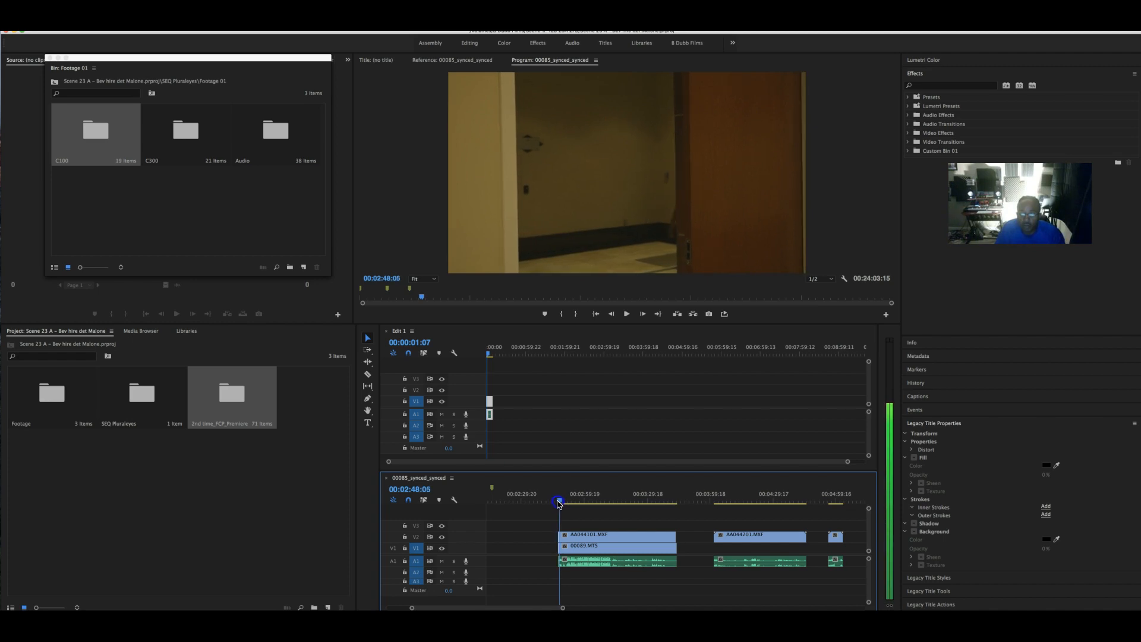
key("space")
- Scrub AA044101 to about 03:36 and select the AA044101 and 00089.MTS clips
left_click(554, 562)
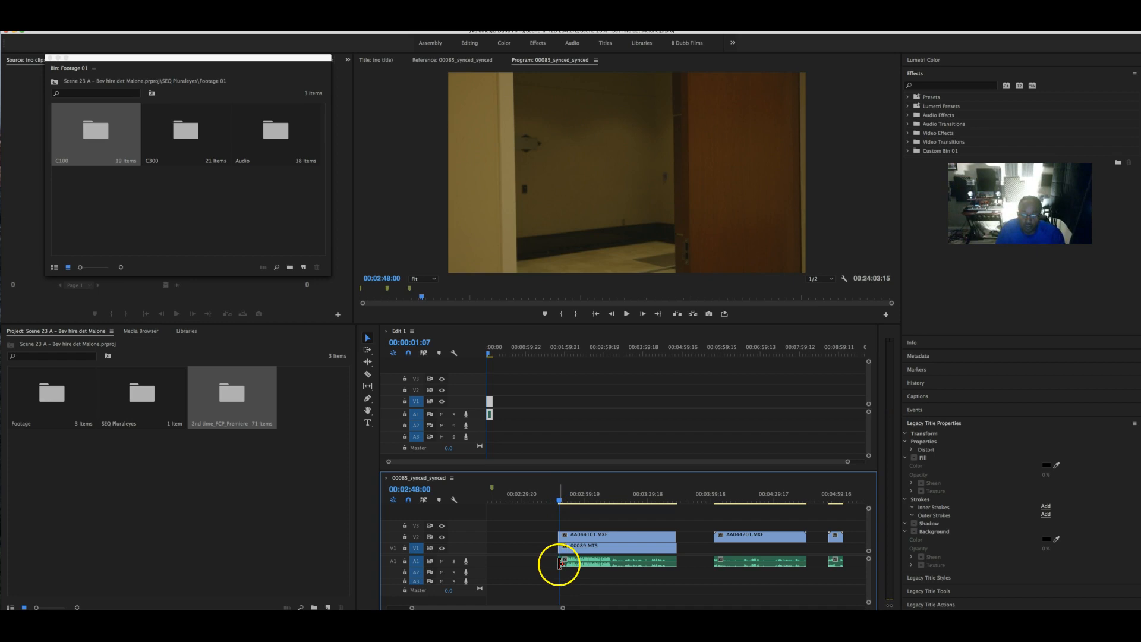
left_click(560, 563)
left_click(561, 535)
left_click(561, 546)
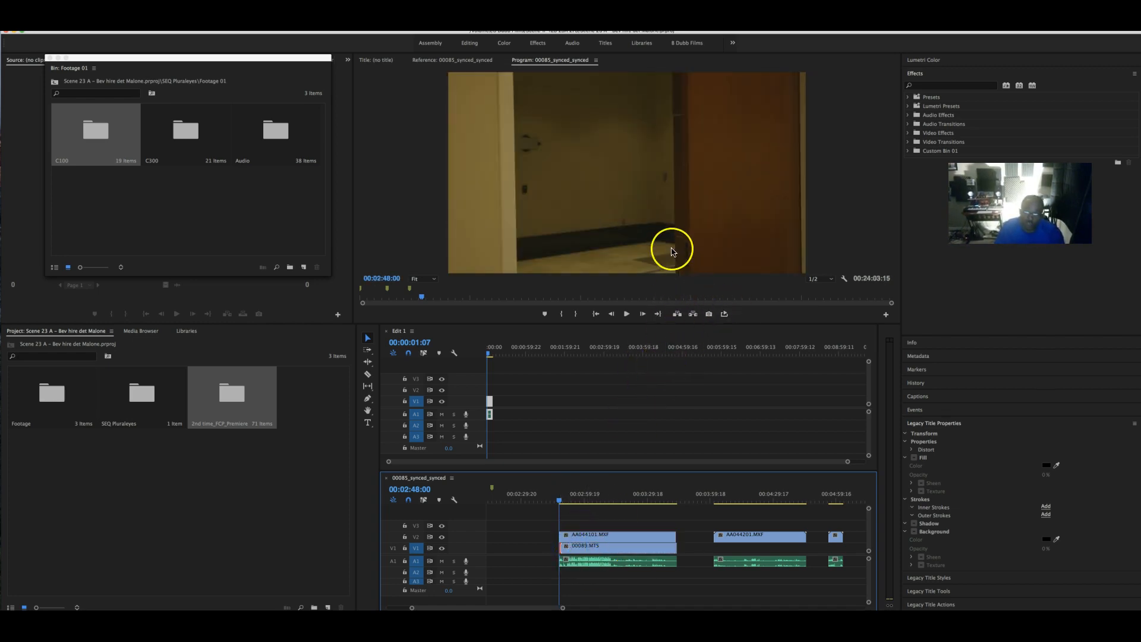
left_click_drag(560, 499, 674, 504)
left_click(663, 500)
left_click(676, 549)
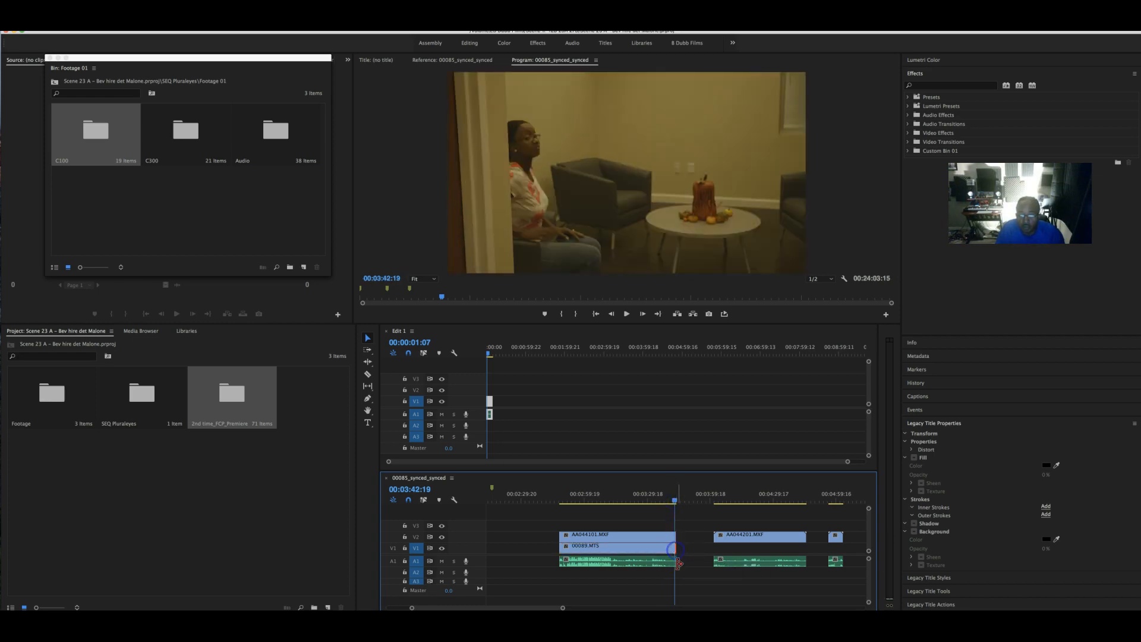
left_click(675, 562)
left_click(578, 536)
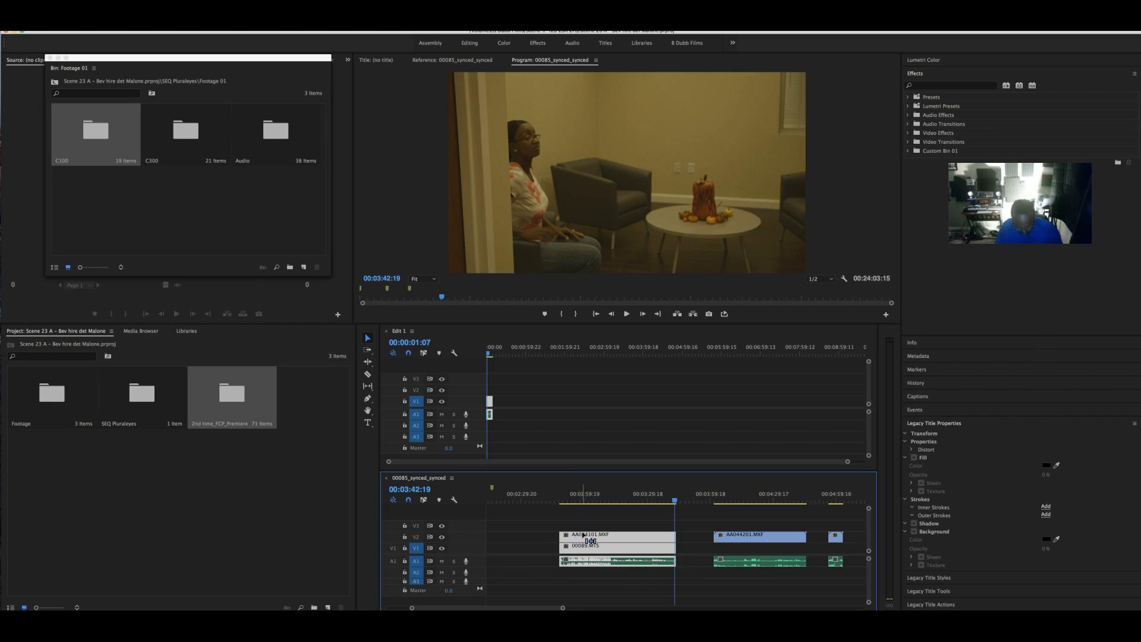
- Cut the AA044101 and 00089.MTS clips from the synced sequence and zoom the timeline
right_click(587, 533)
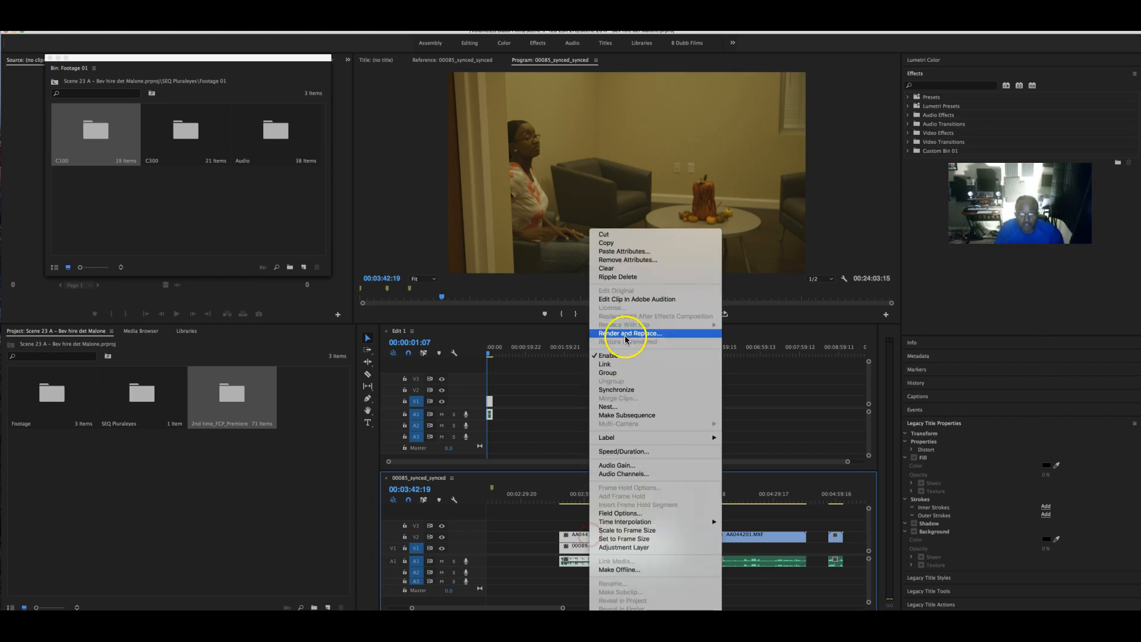
left_click(633, 233)
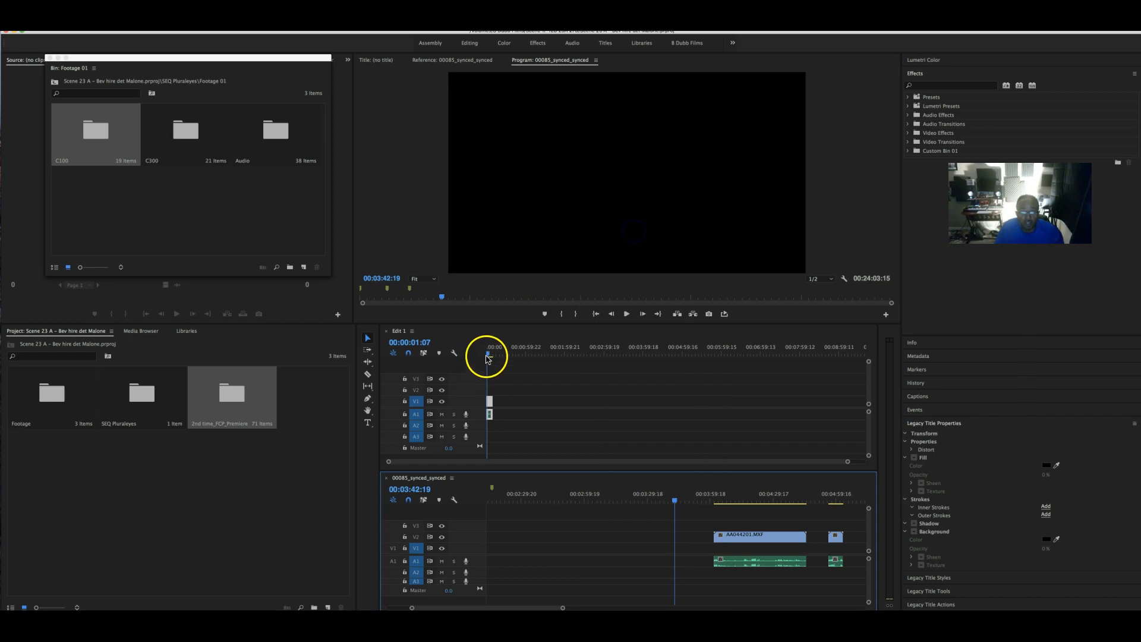
mouse_move(488, 353)
left_mouse_down()
mouse_move(510, 347)
mouse_move(493, 348)
left_mouse_up()
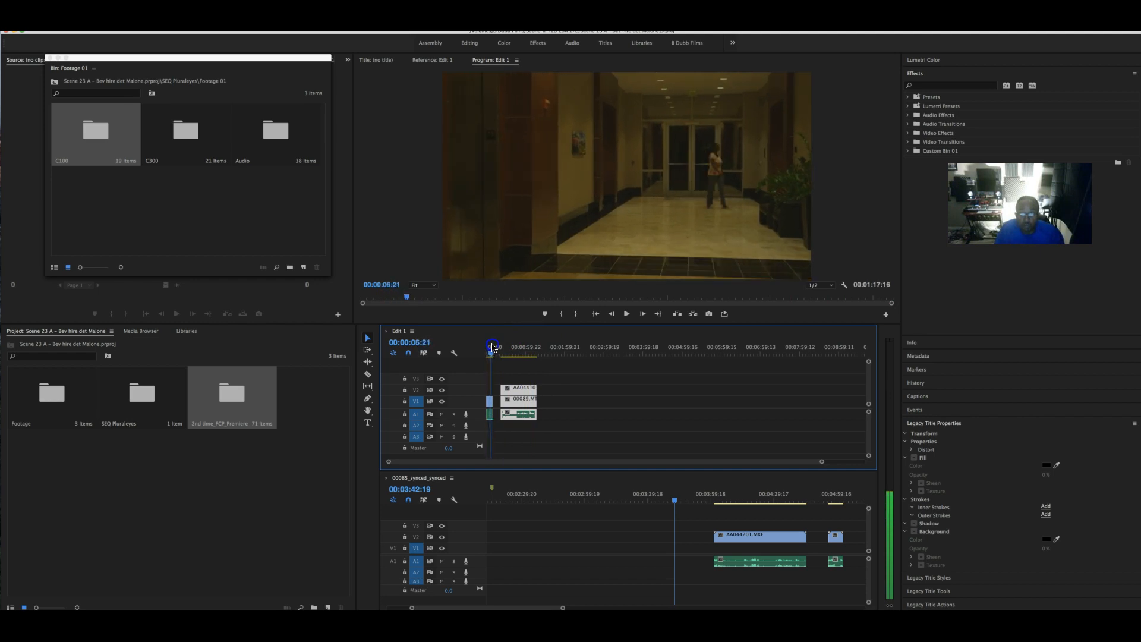
left_click_drag(563, 607, 522, 606)
left_click_drag(822, 462, 649, 468)
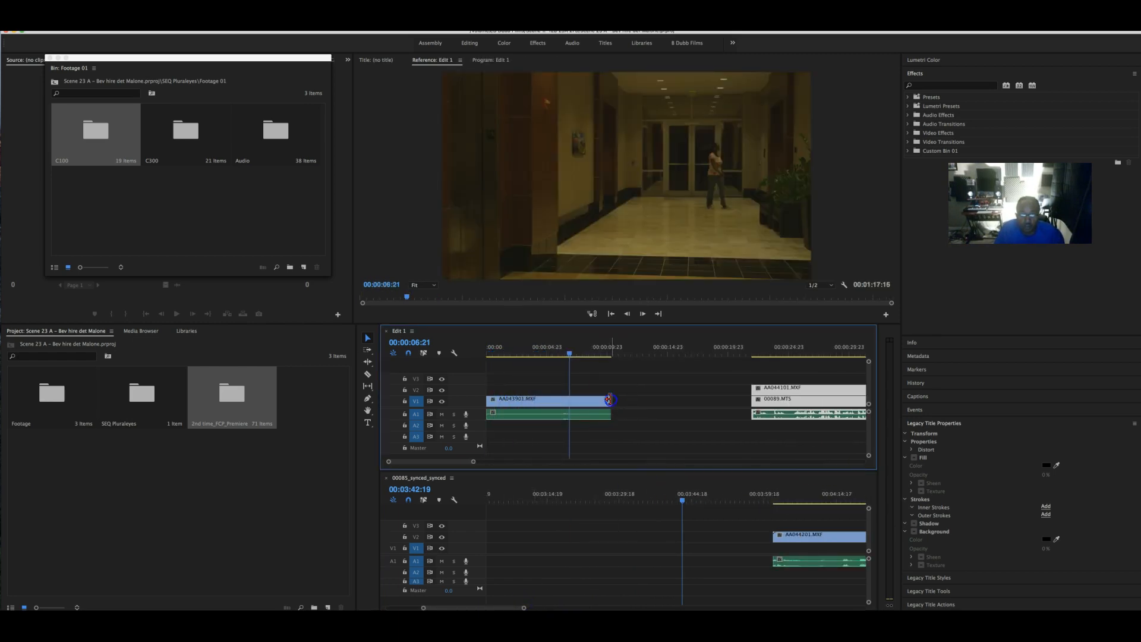
- Trim the first Edit 1 clip's end and pull the later clips flush against AA043901.MXF
mouse_move(569, 401)
left_mouse_down()
mouse_move(582, 414)
mouse_move(569, 414)
left_mouse_up()
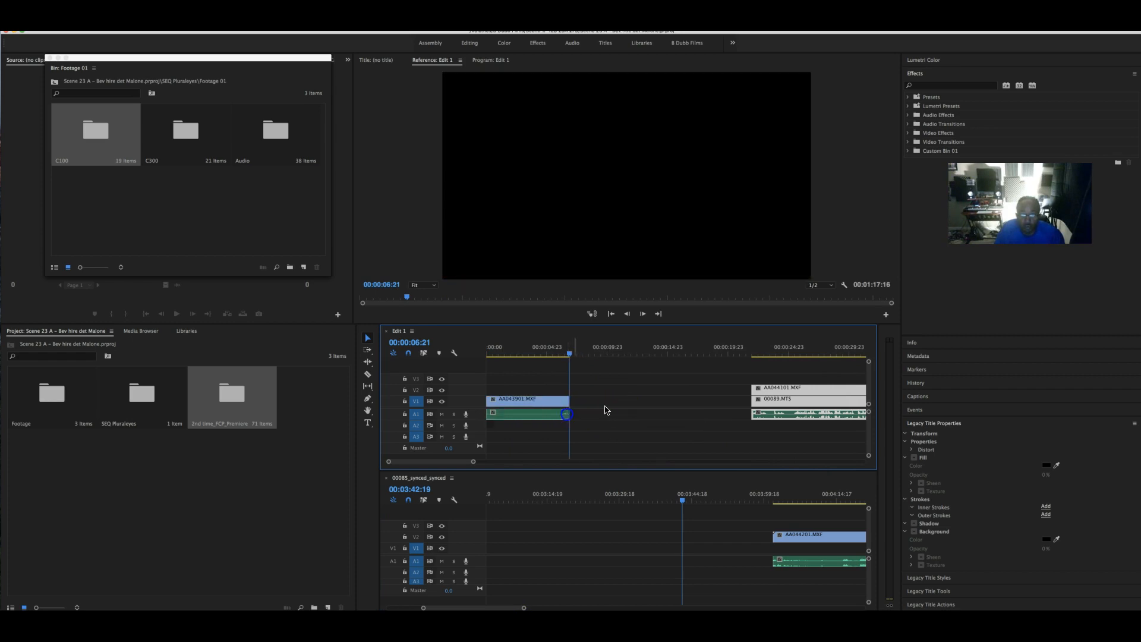
left_click_drag(772, 390, 593, 395)
left_click_drag(565, 352, 614, 351)
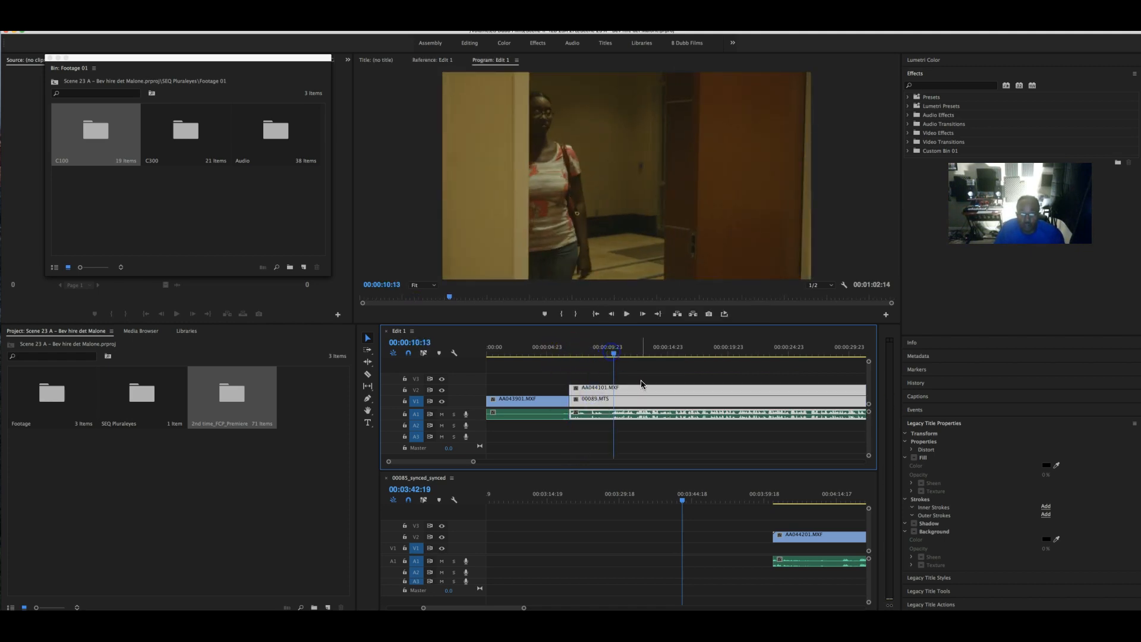
- Toggle V2 output to compare camera angles while scrubbing, then save the project
left_click(442, 390)
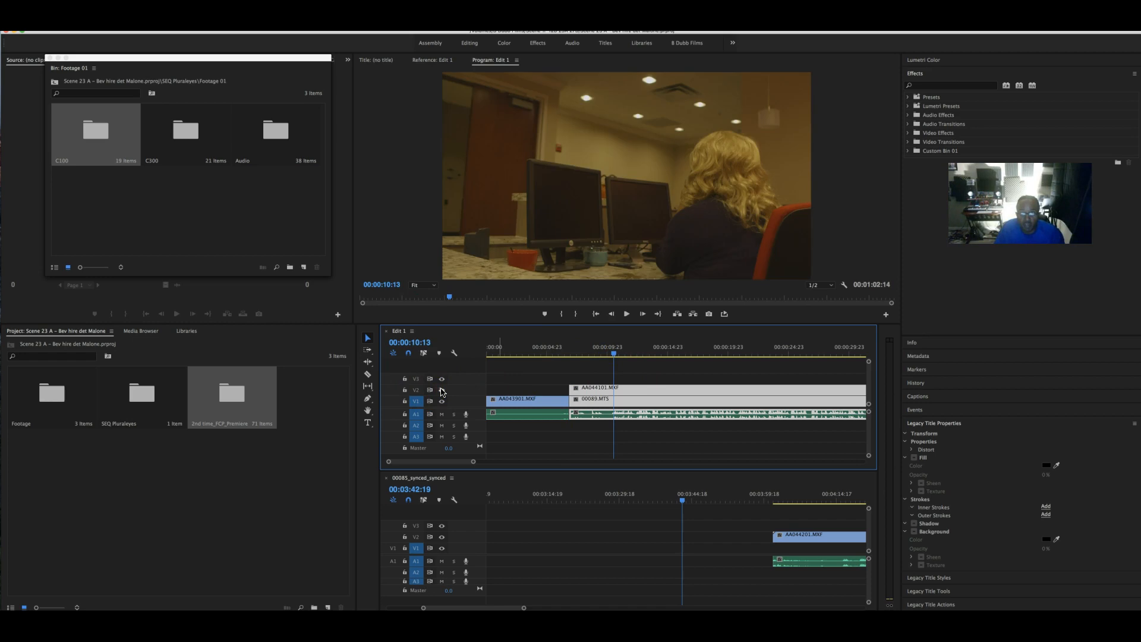
left_click_drag(616, 355, 649, 355)
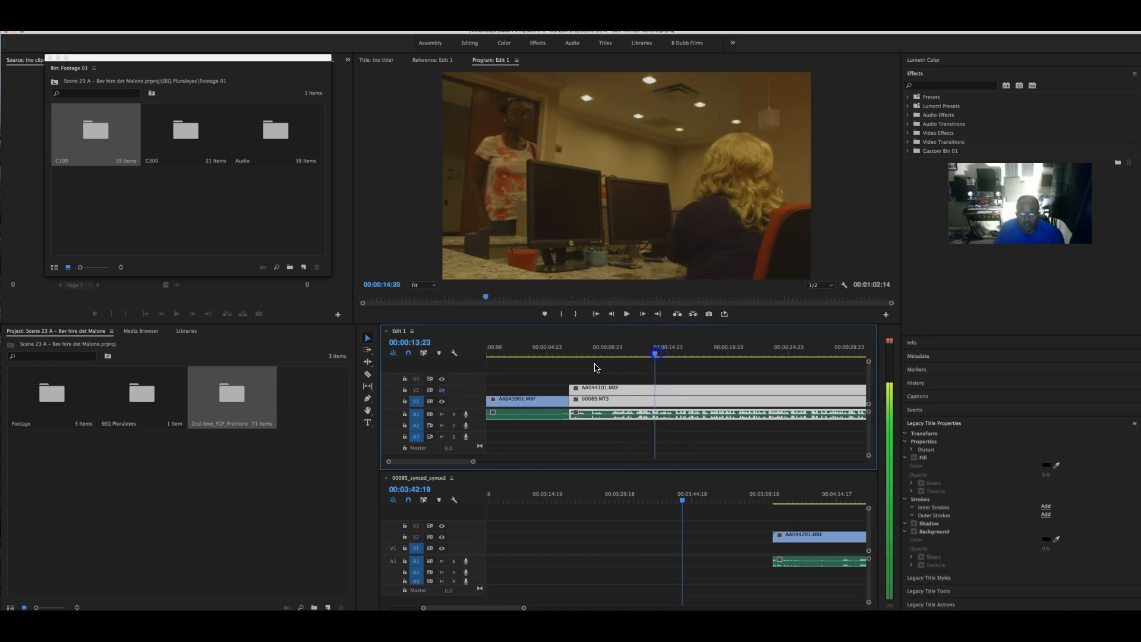
left_click(448, 391)
left_click(443, 391)
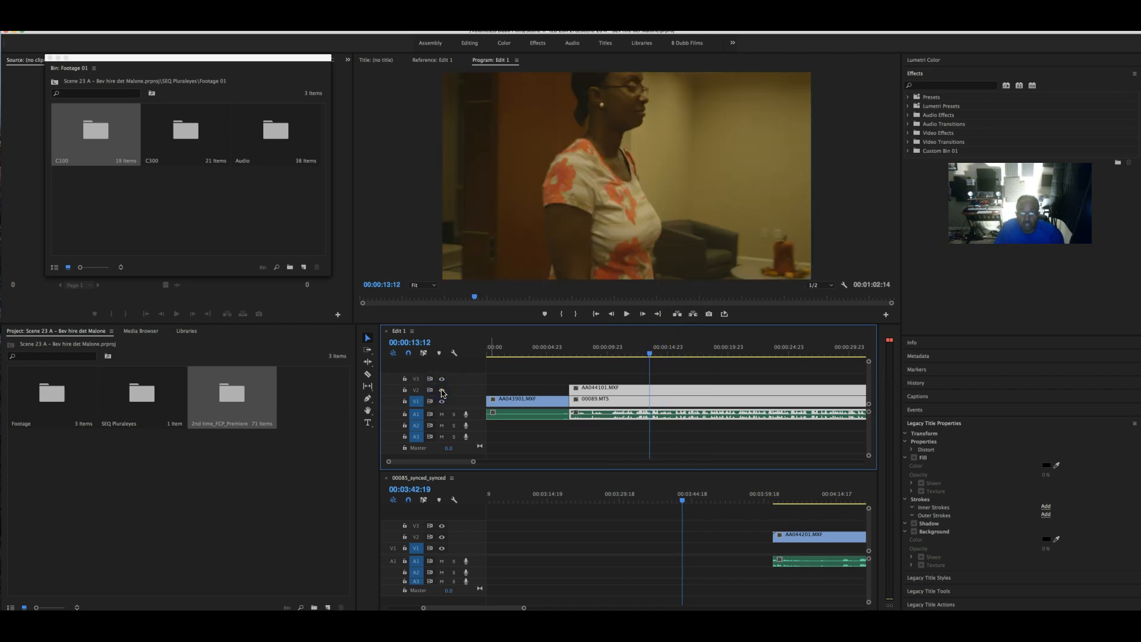
key("super+s")
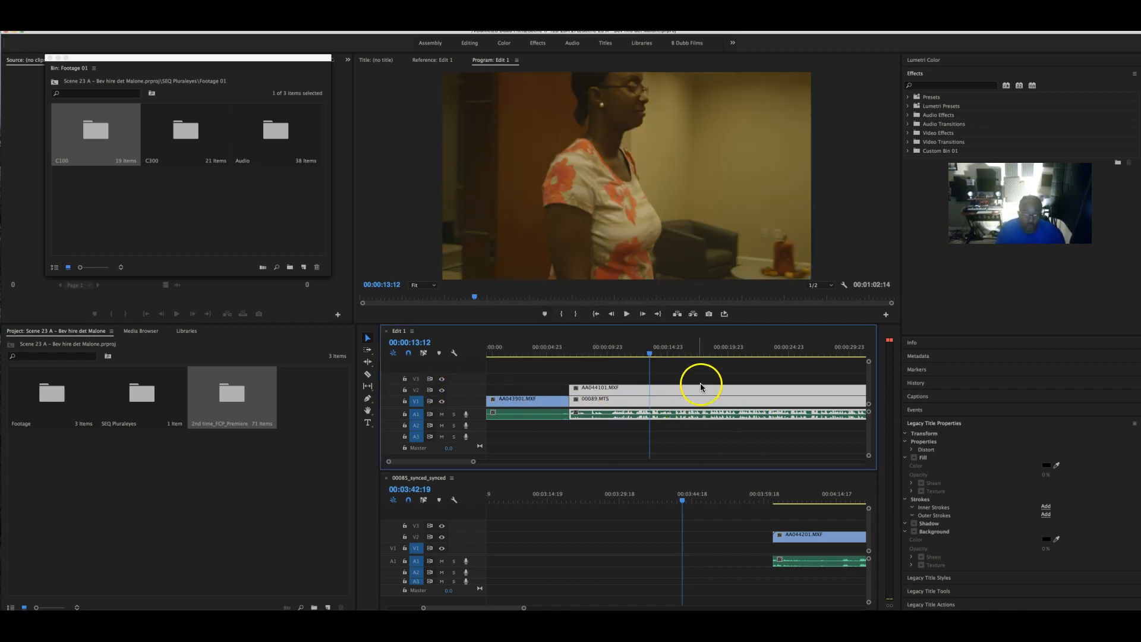
- Trim the starts of AA044201.MXF and its A1 audio to the chosen playhead frame
left_click_drag(473, 461, 582, 468)
mouse_move(507, 608)
left_mouse_down()
mouse_move(531, 610)
mouse_move(510, 608)
left_mouse_up()
left_click(708, 500)
left_click_drag(709, 499, 829, 498)
scroll(795, 507, "right", 5)
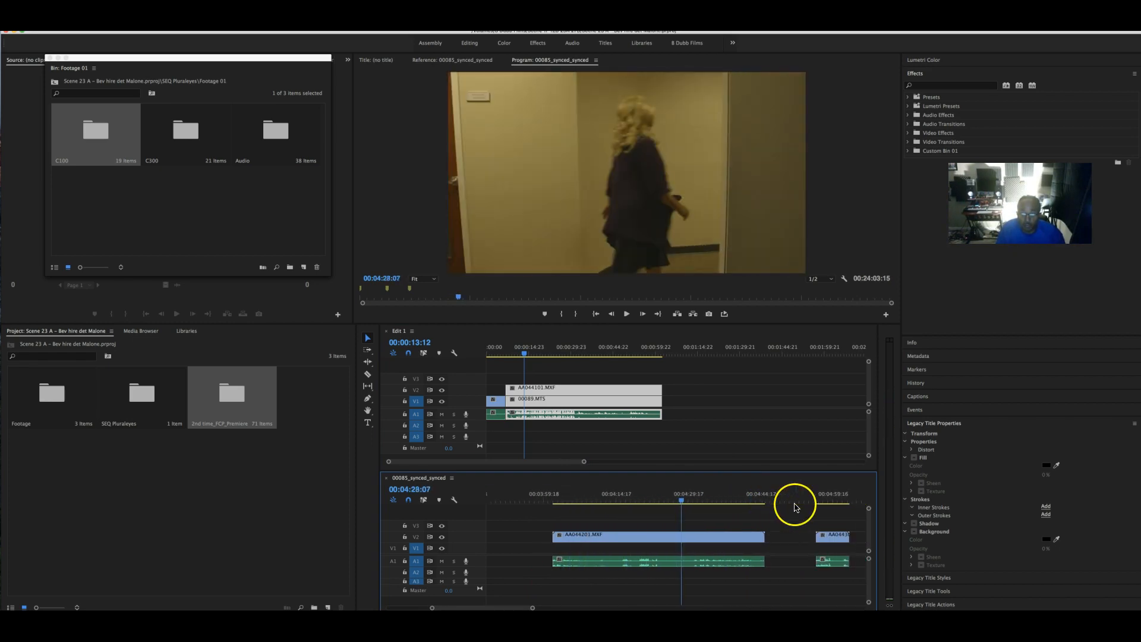
mouse_move(682, 499)
left_mouse_down()
mouse_move(706, 499)
mouse_move(632, 501)
mouse_move(701, 501)
mouse_move(681, 502)
left_mouse_up()
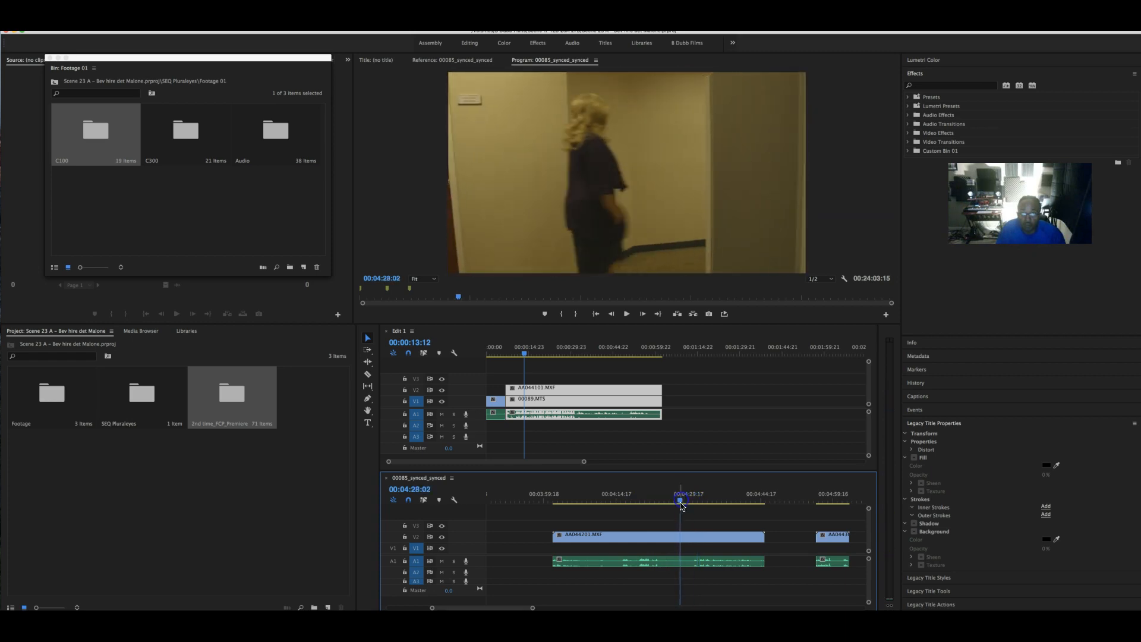
left_click_drag(557, 537, 608, 530)
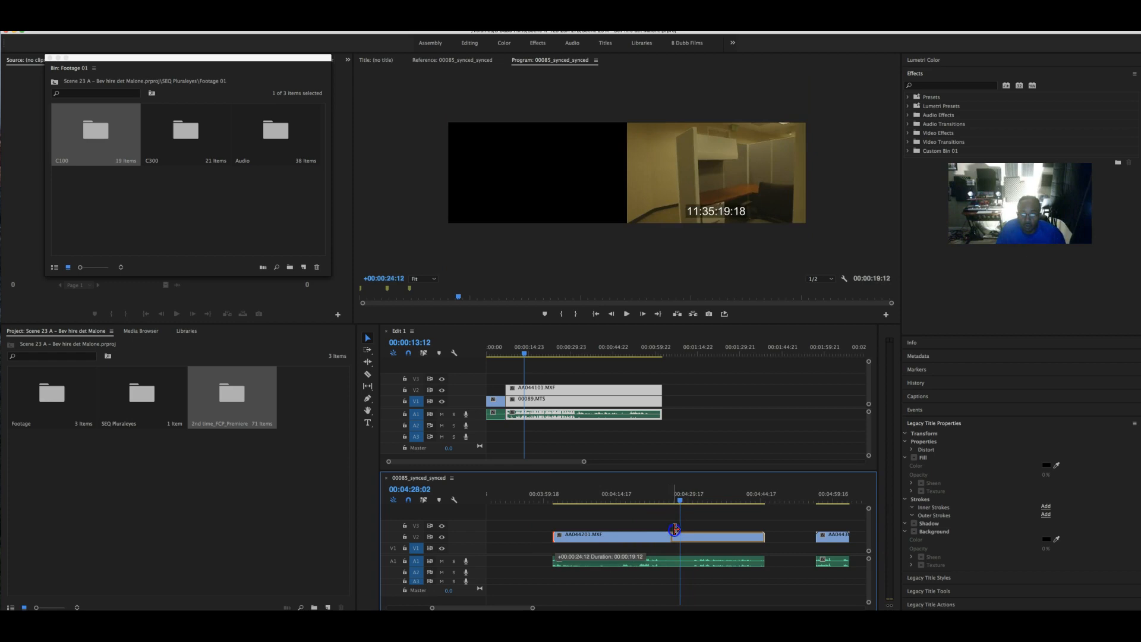
left_click_drag(680, 528, 681, 528)
left_click_drag(557, 561, 593, 558)
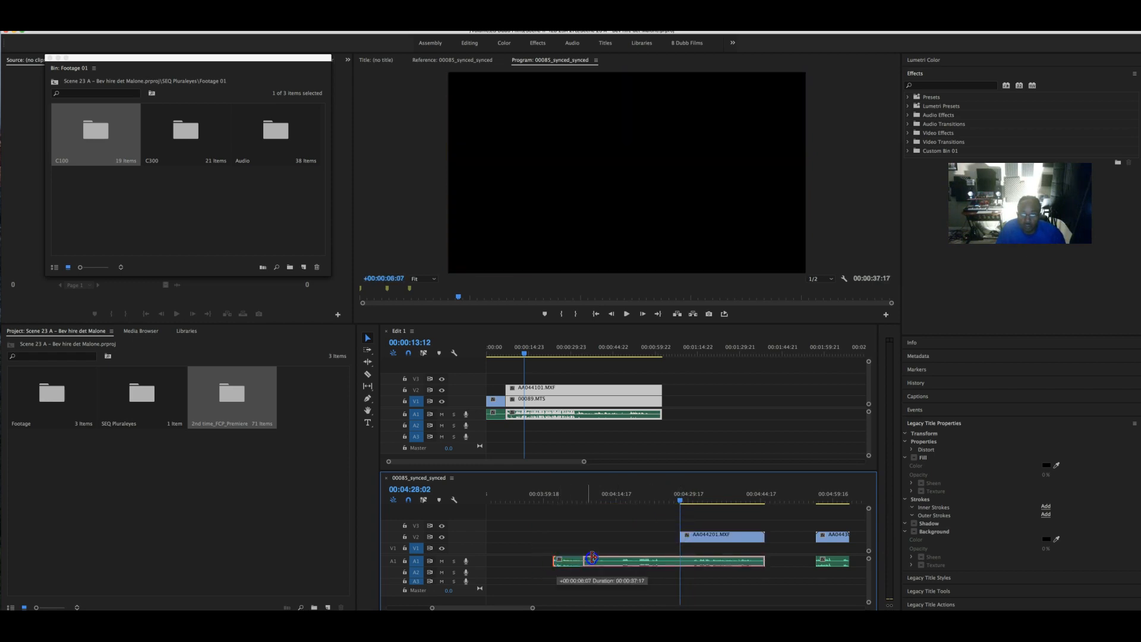
left_click_drag(675, 554, 683, 552)
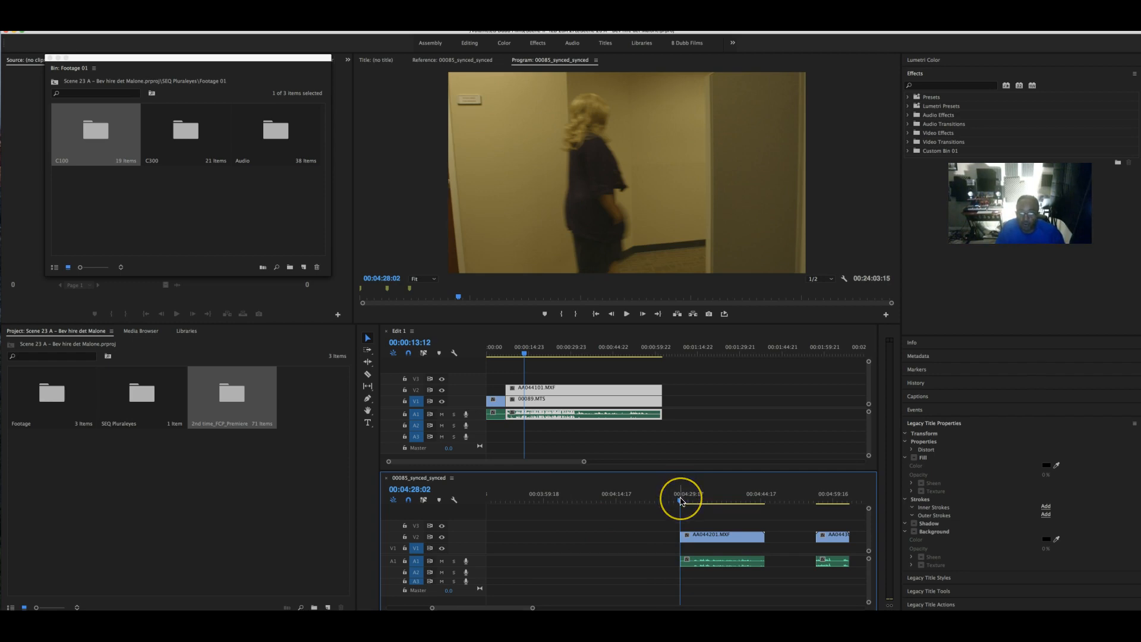
- Play through the section and trim AA044201.MXF's end to 00:04:44:15
left_click_drag(681, 502, 707, 501)
key("space")
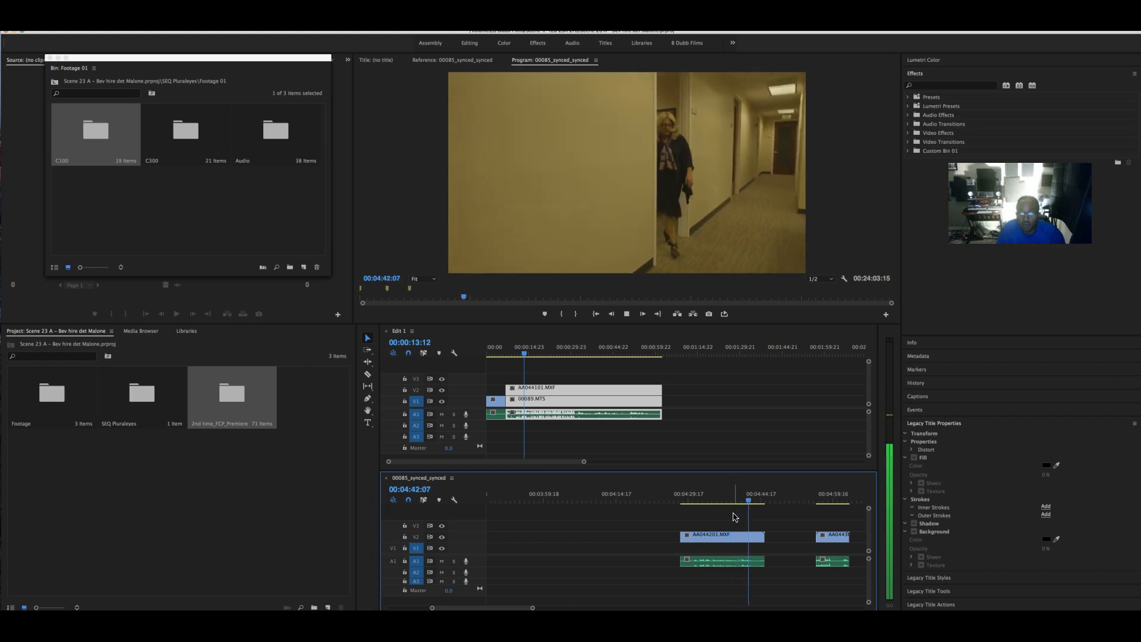
key("space")
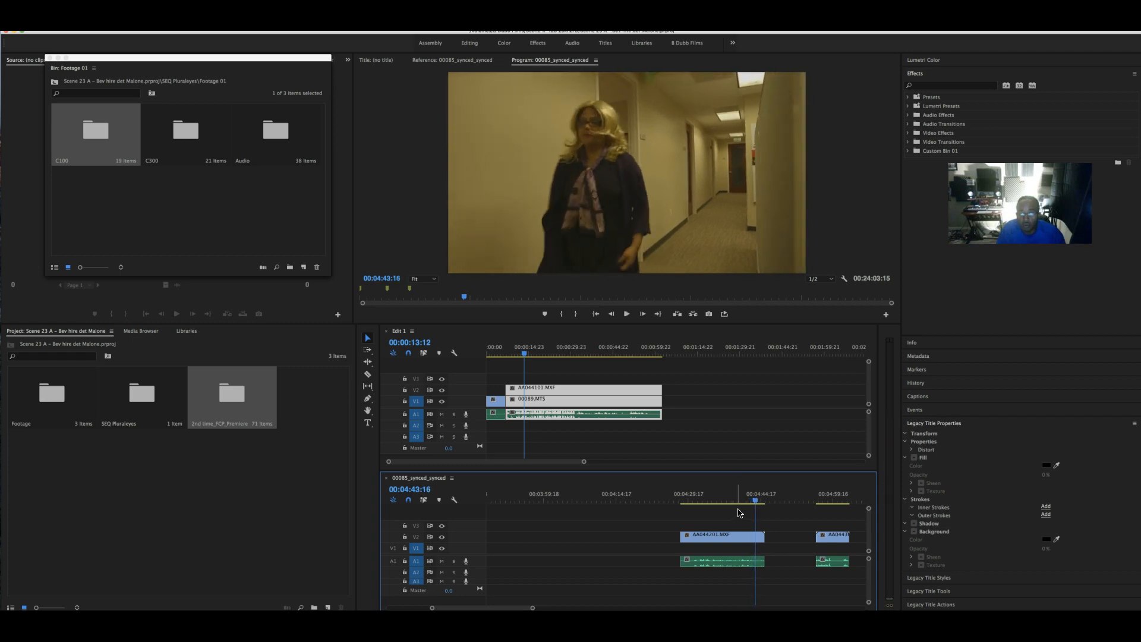
left_click_drag(755, 502, 713, 502)
key("space")
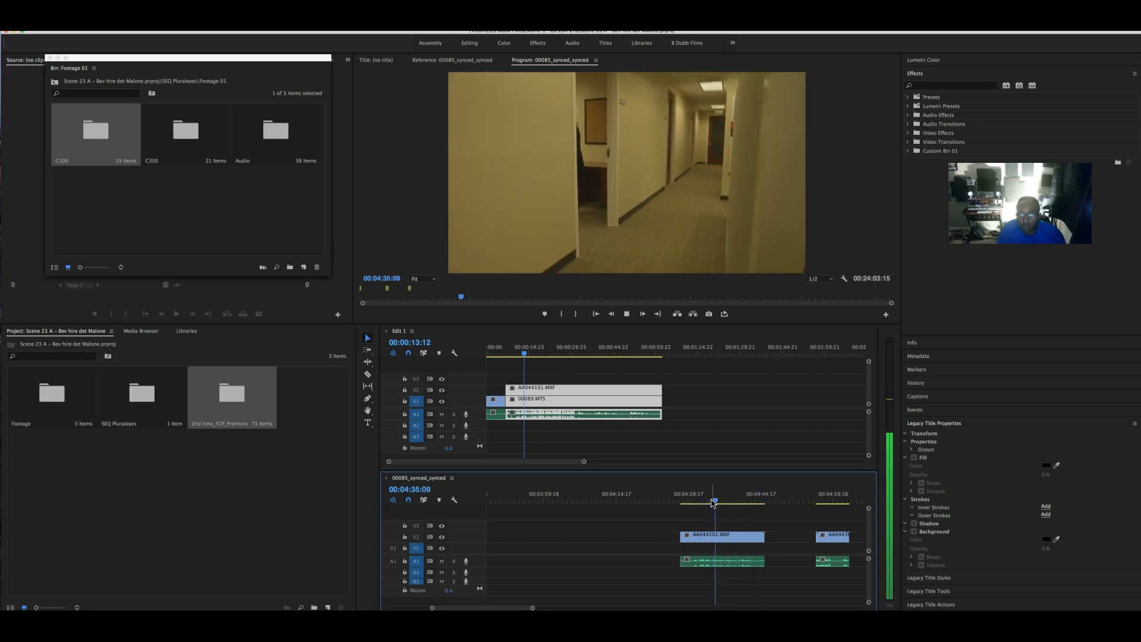
key("space")
key("space")
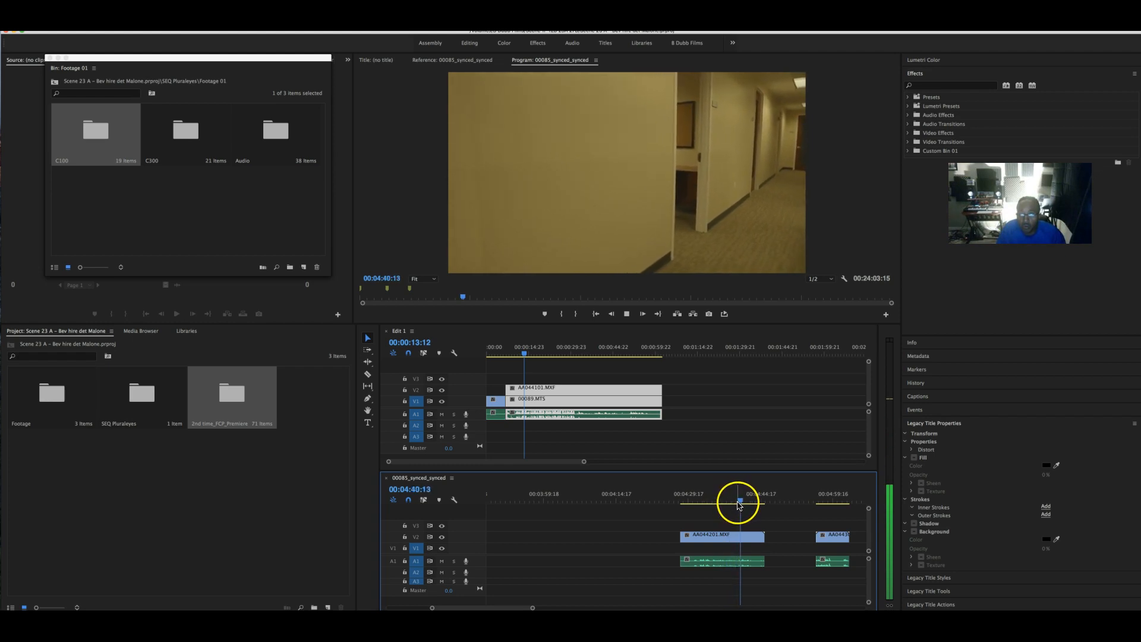
key("space")
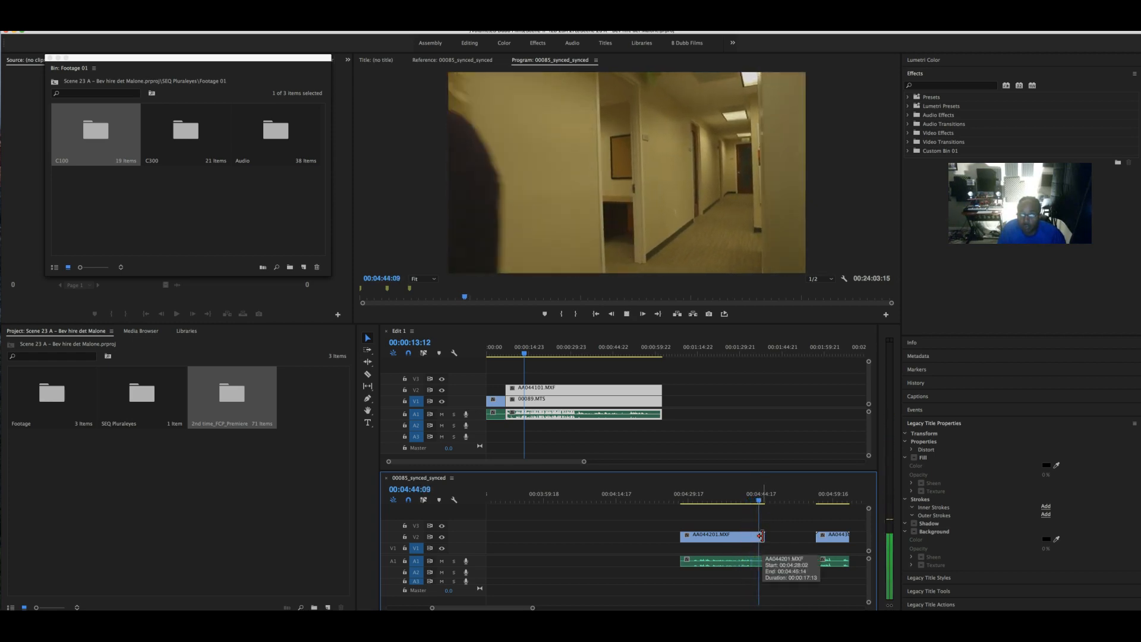
key("space")
mouse_move(763, 536)
left_mouse_down()
mouse_move(760, 561)
mouse_move(758, 536)
left_mouse_up()
- Cut AA044201.MXF with its audio and paste it into Edit 1 flush after 00089.MTS
left_click_drag(768, 590, 693, 536)
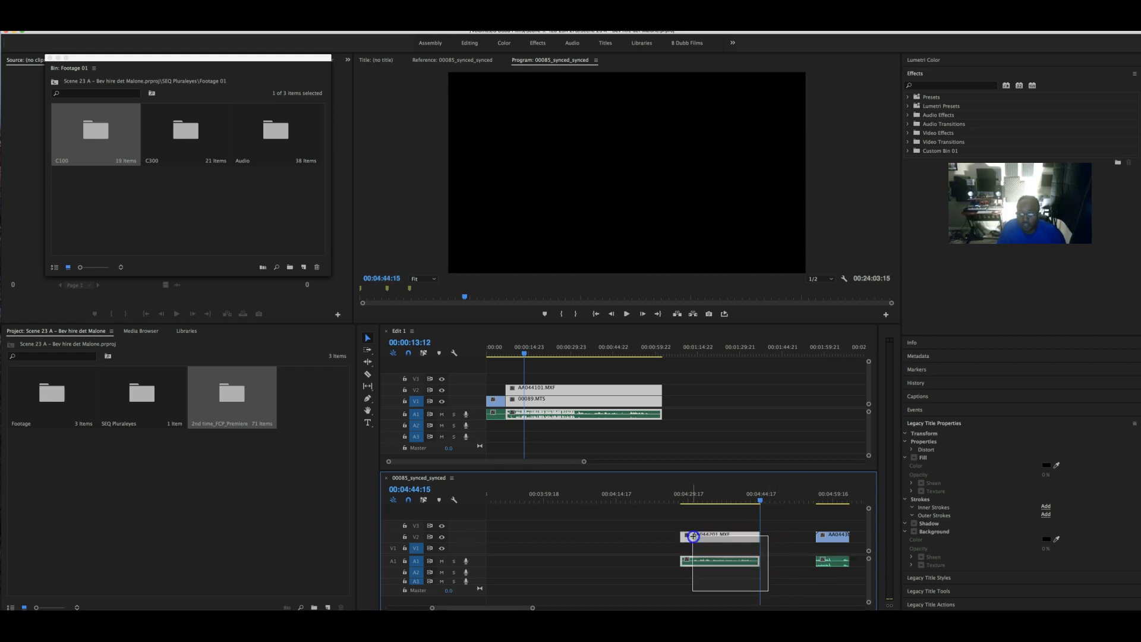
right_click(705, 542)
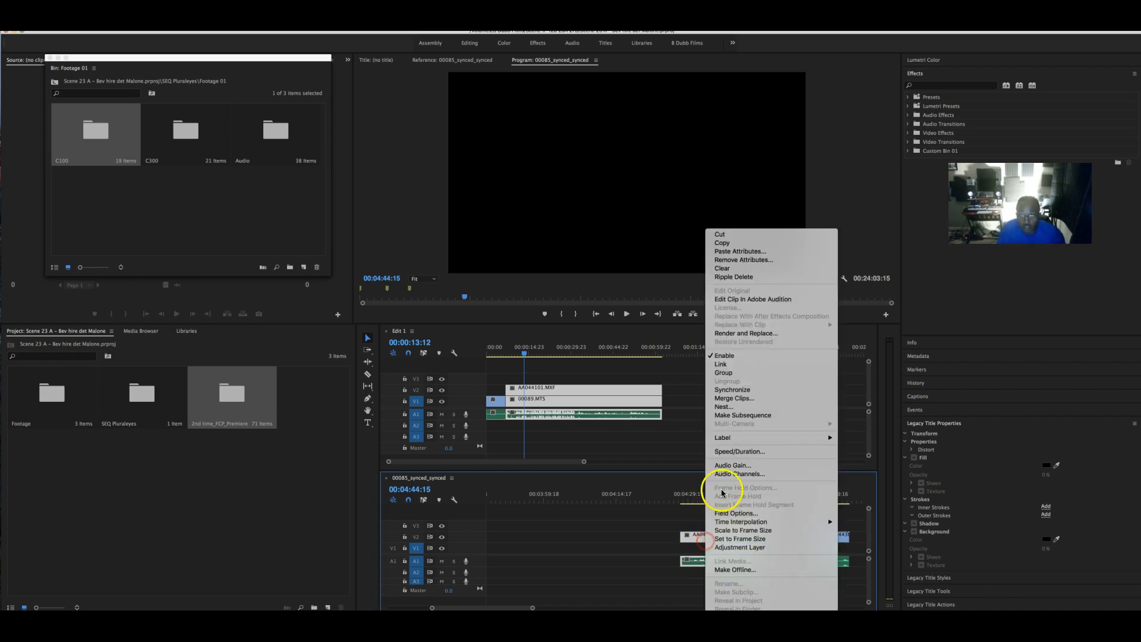
left_click(770, 235)
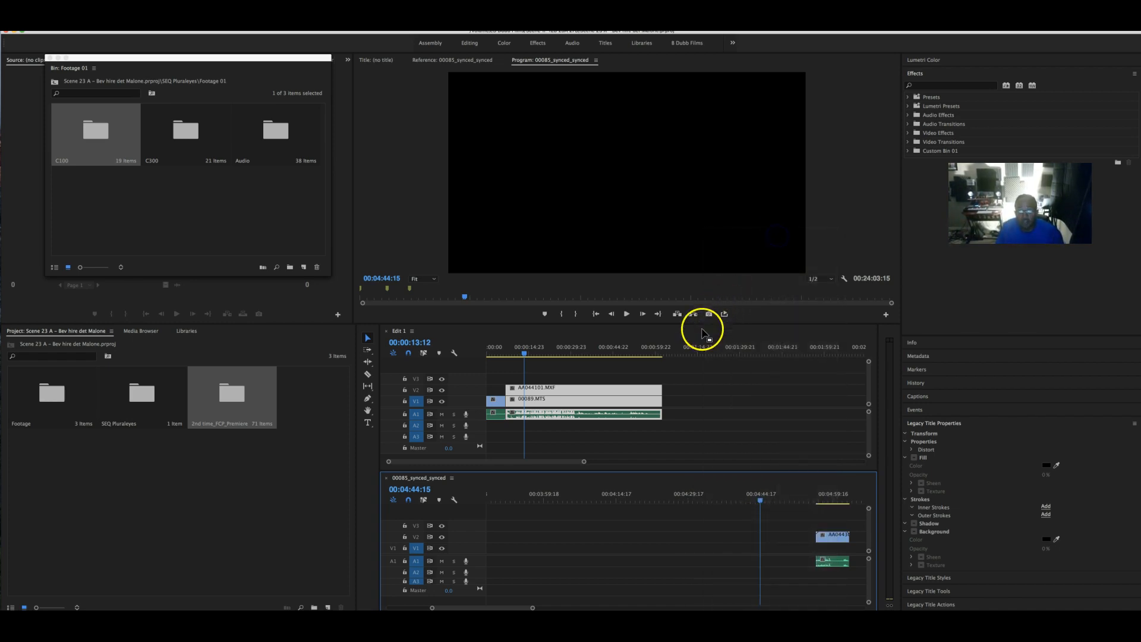
left_click(666, 346)
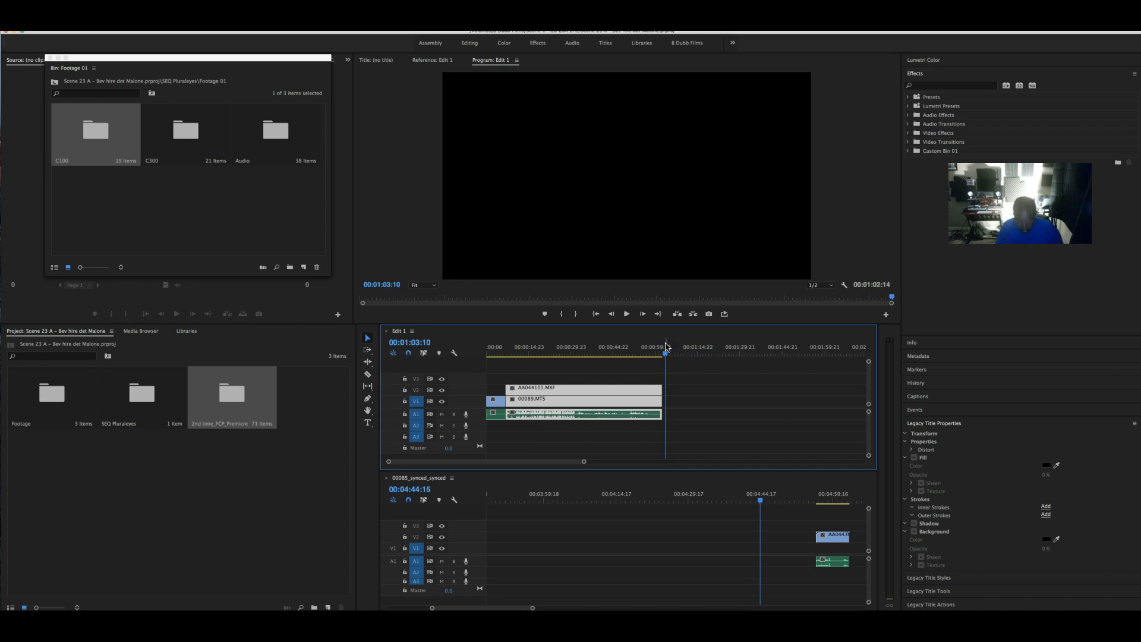
key("ctrl+v")
left_click(690, 401)
left_click_drag(690, 401, 687, 402)
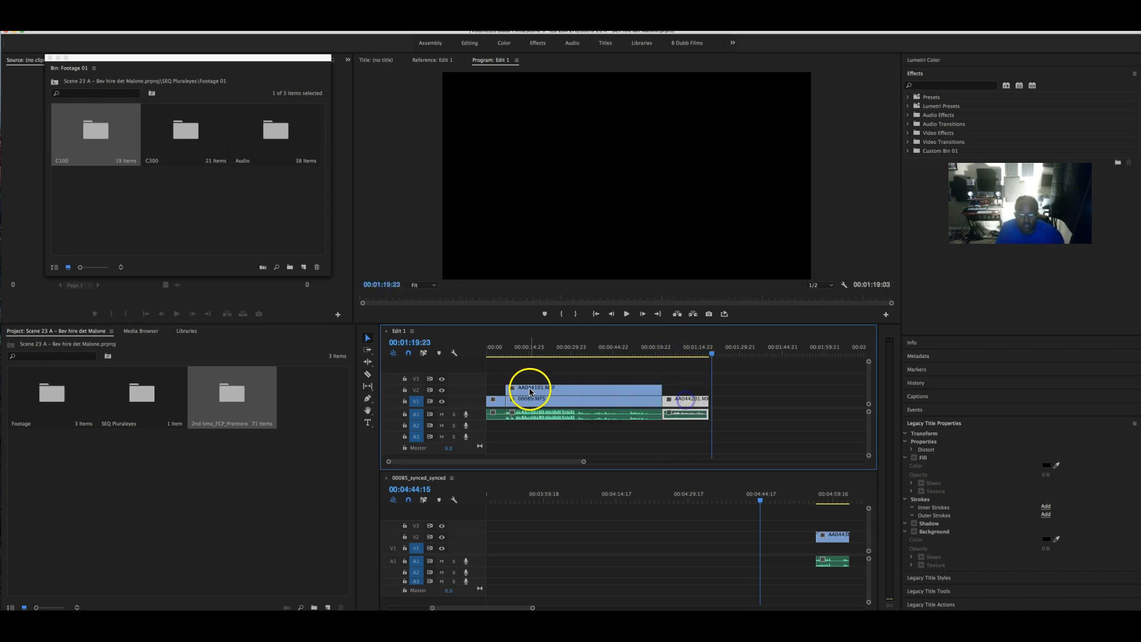
- Hide the V2 track and play back across the new edit
left_click(660, 350)
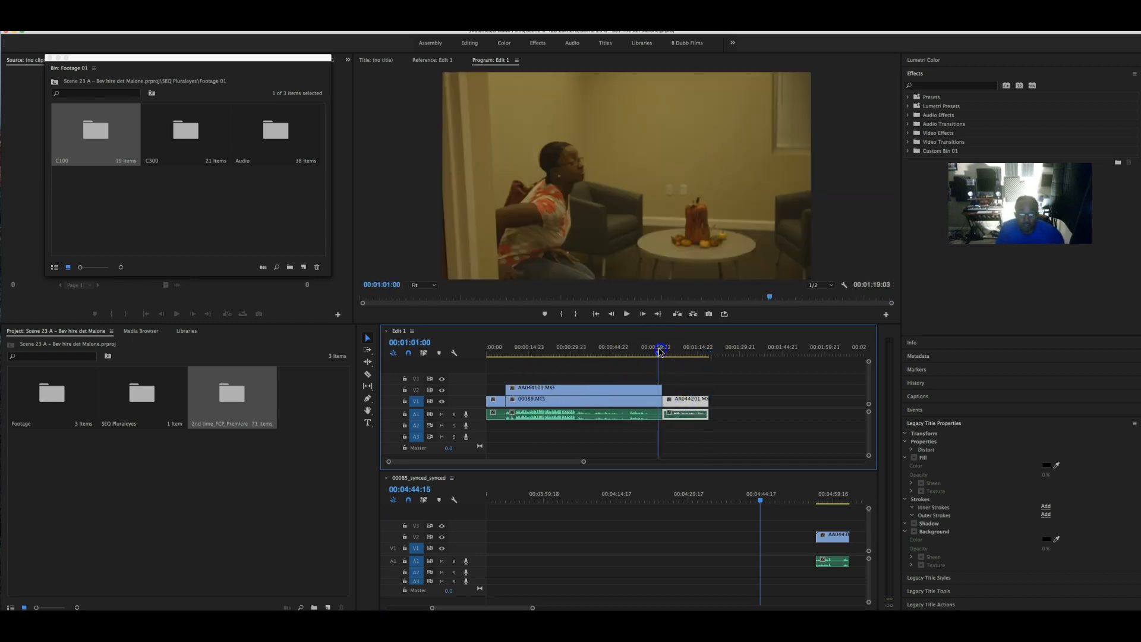
left_click(441, 390)
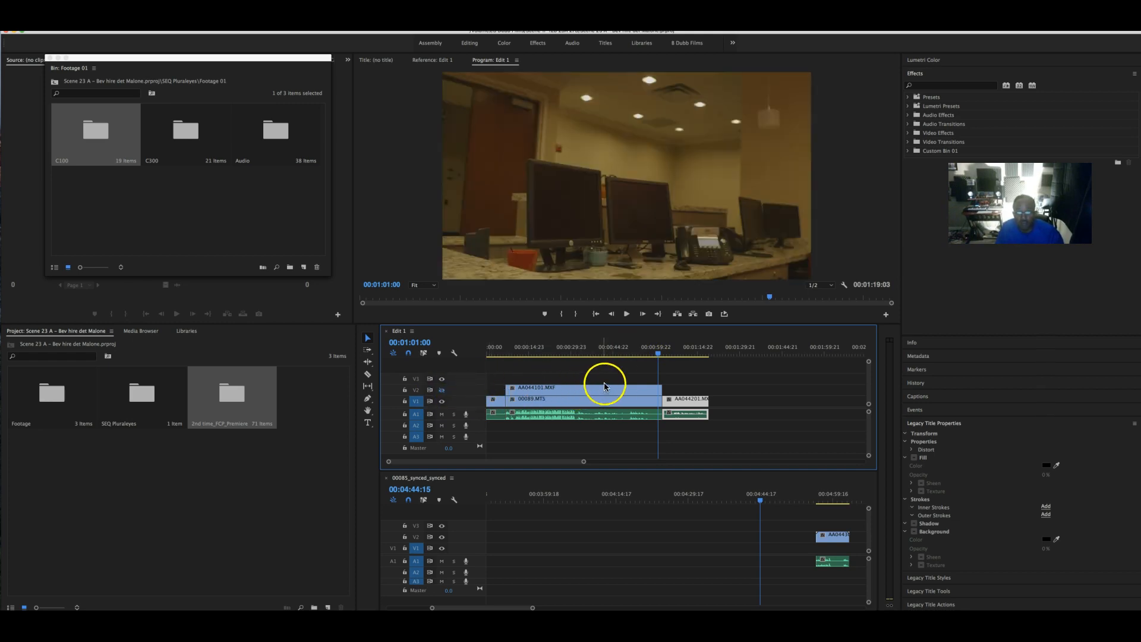
left_click_drag(641, 354, 631, 354)
key("space")
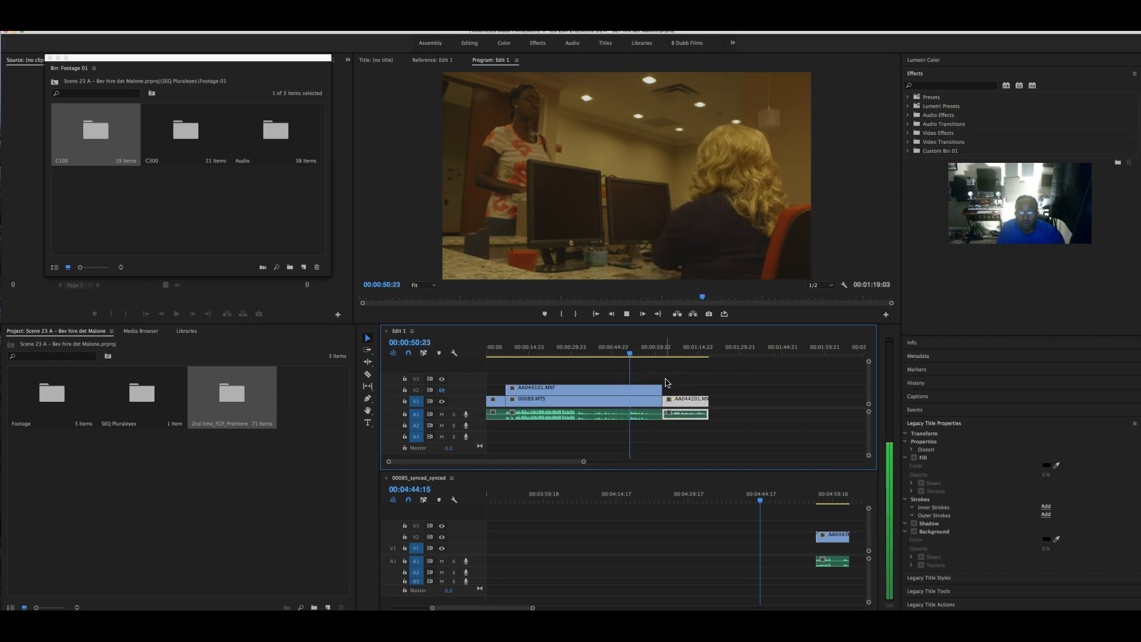
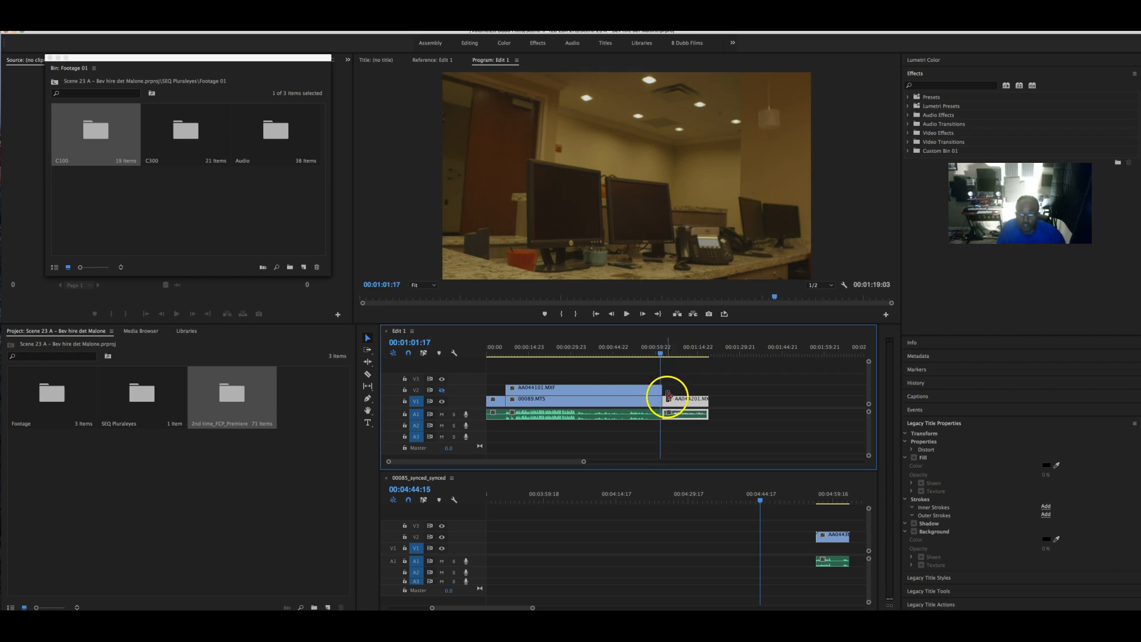
- Turn on the V2 camera angle in Edit 1 and scrub forward to the hallway shot
left_click(443, 391)
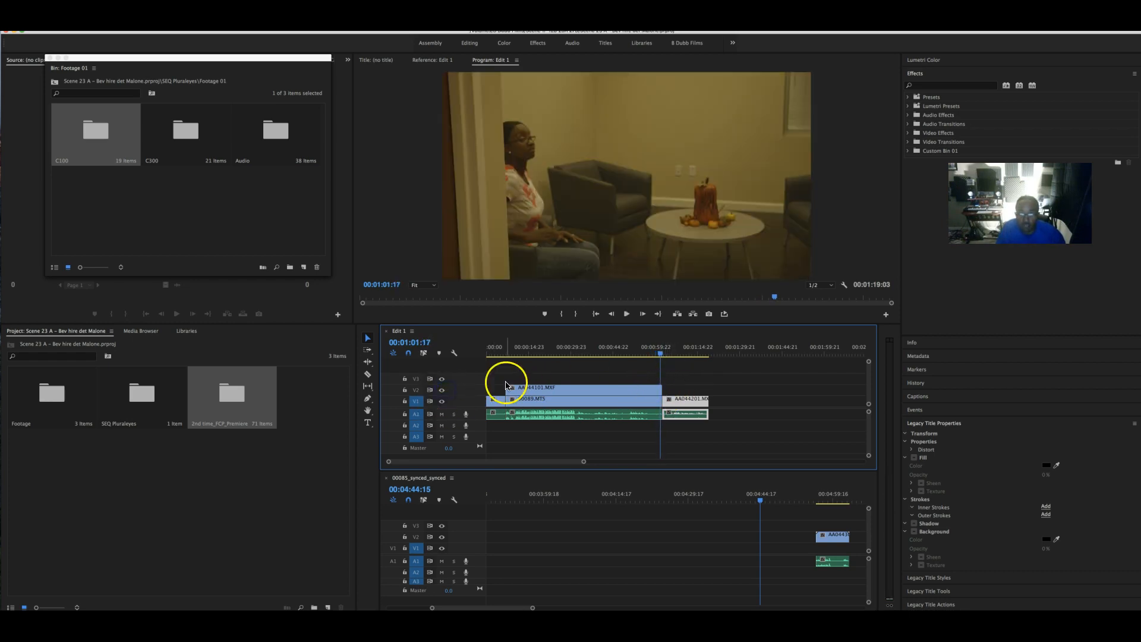
left_click_drag(659, 355, 705, 355)
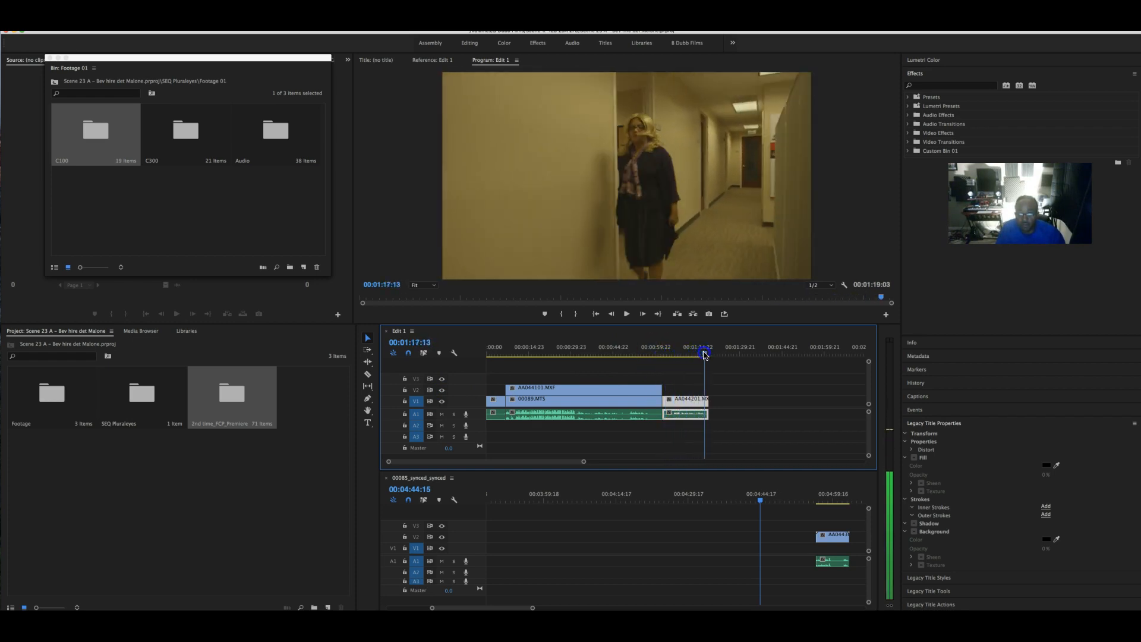
scroll(791, 499, "right", 3)
- In 00085_synced_synced, trim AA044301.MXF and its audio to start at 00:04:59:01
left_click(710, 501)
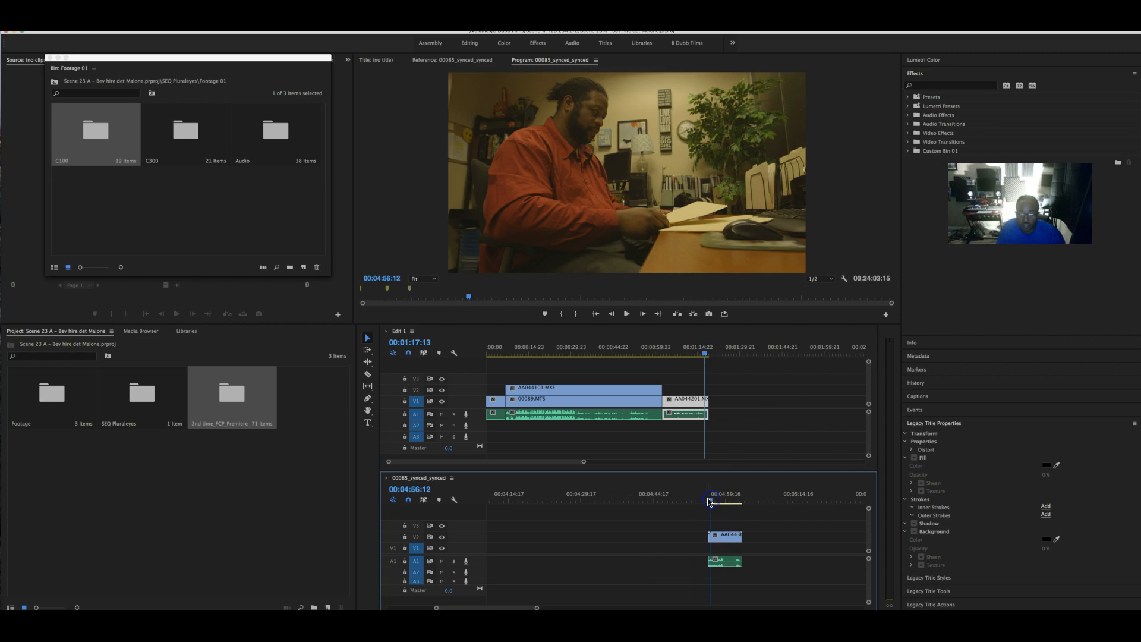
left_click_drag(723, 500, 709, 500)
key("space")
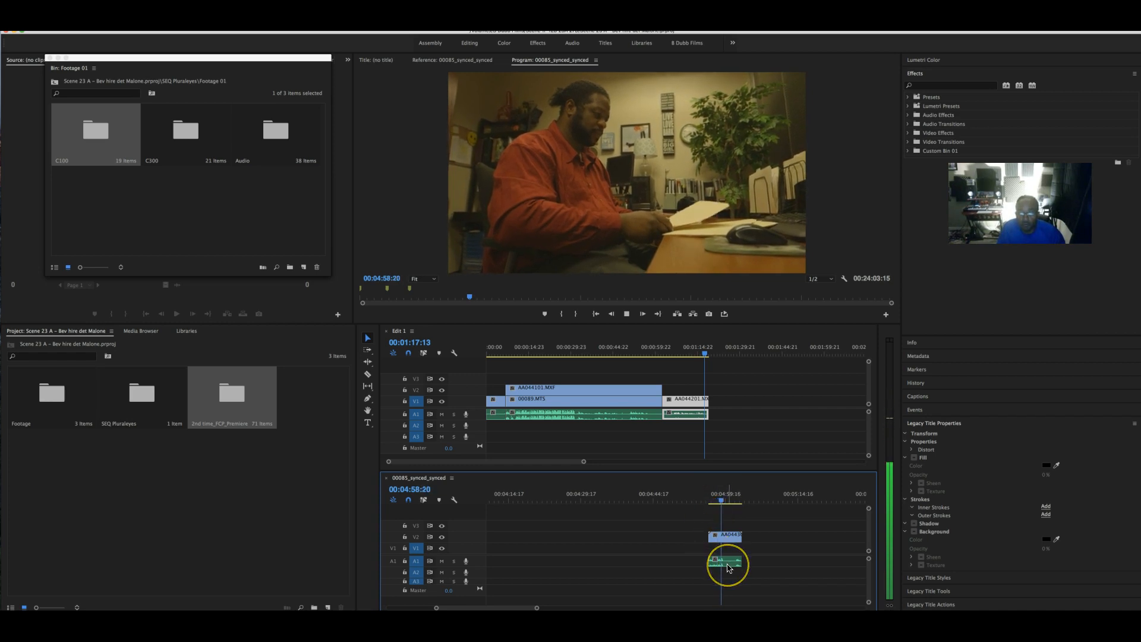
key("space")
left_click(550, 606)
left_click_drag(536, 607, 504, 607)
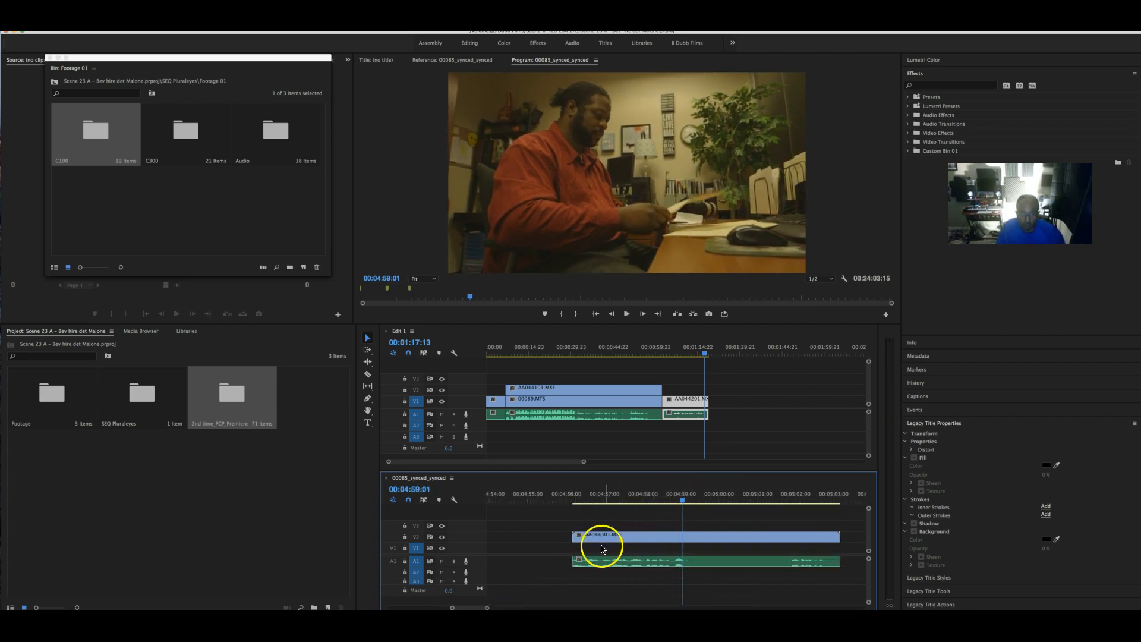
left_click_drag(578, 538, 671, 538)
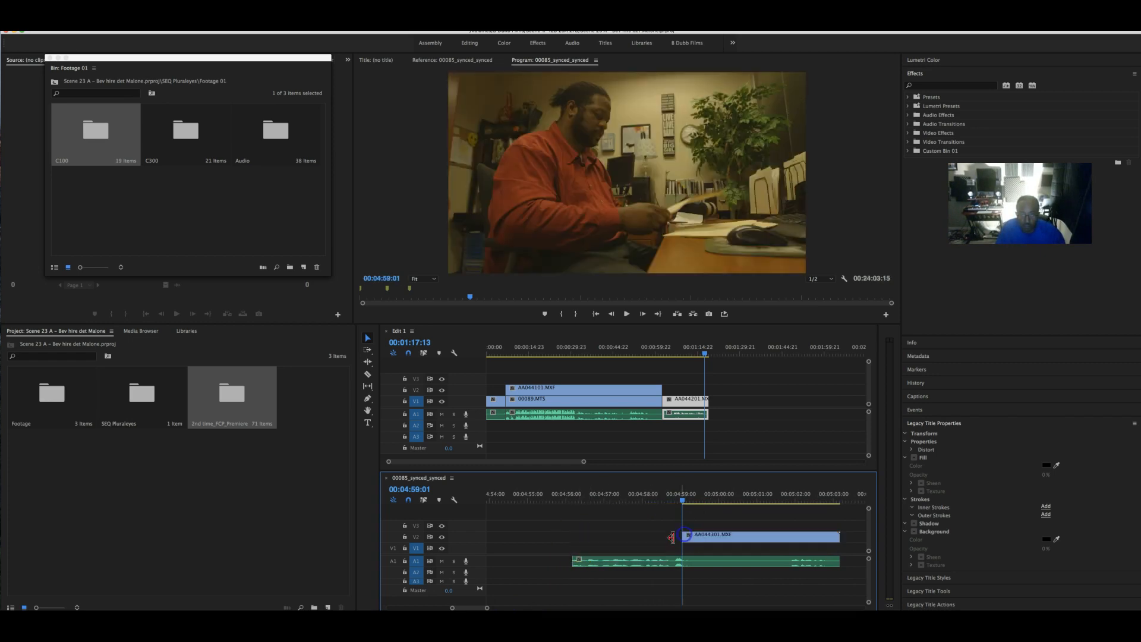
left_click_drag(574, 561, 684, 560)
key("space")
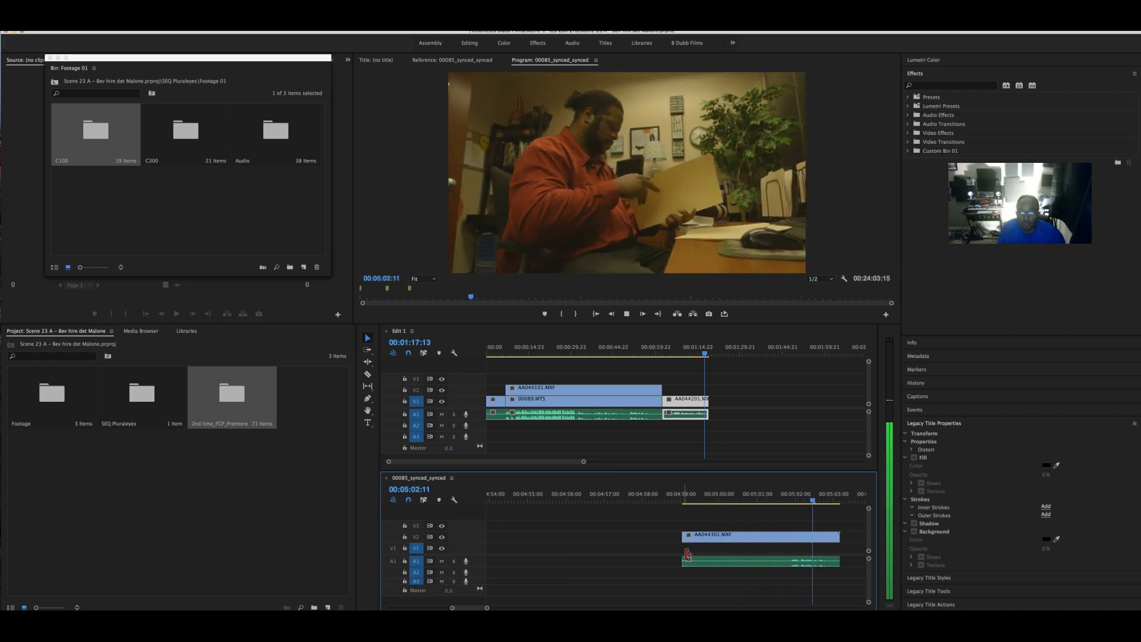
left_click(721, 559)
- Delete the small stray video clip and its leftover audio near 00:05:57:22
scroll(721, 559, "right", 4)
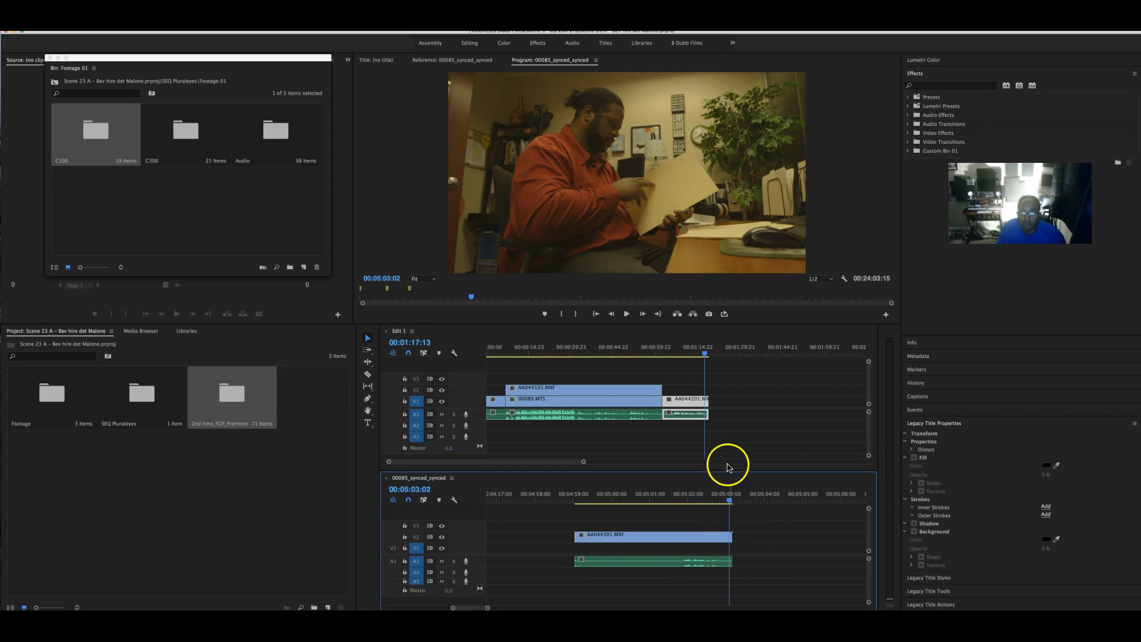
left_click_drag(487, 608, 558, 607)
left_click(755, 496)
left_click_drag(755, 495, 765, 496)
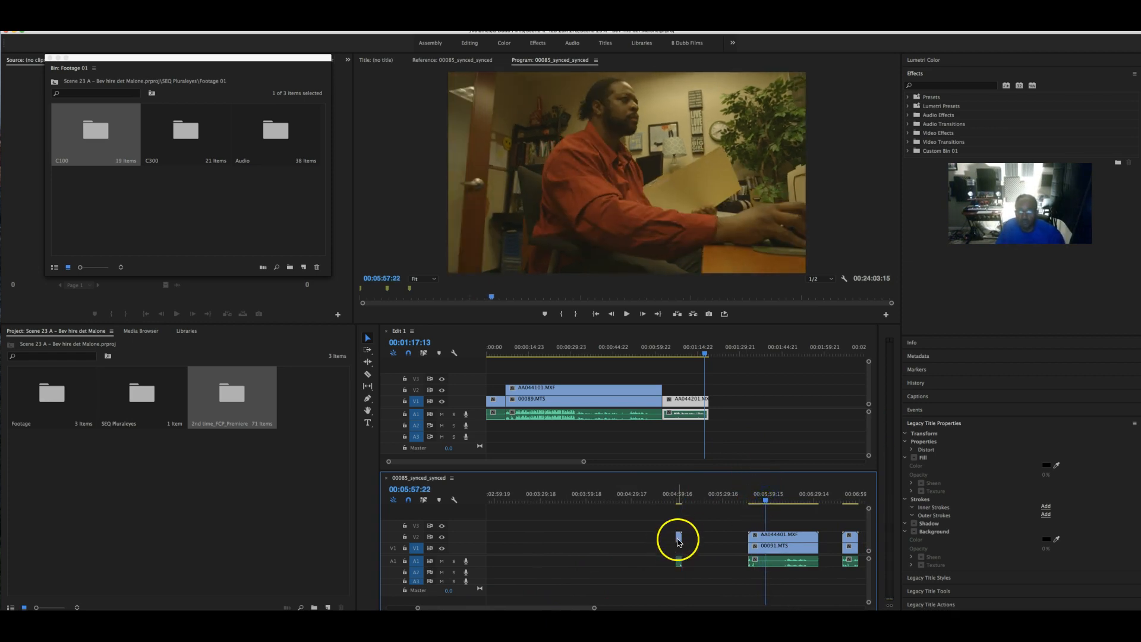
key("Delete")
left_click(679, 562)
key("Delete")
key("space")
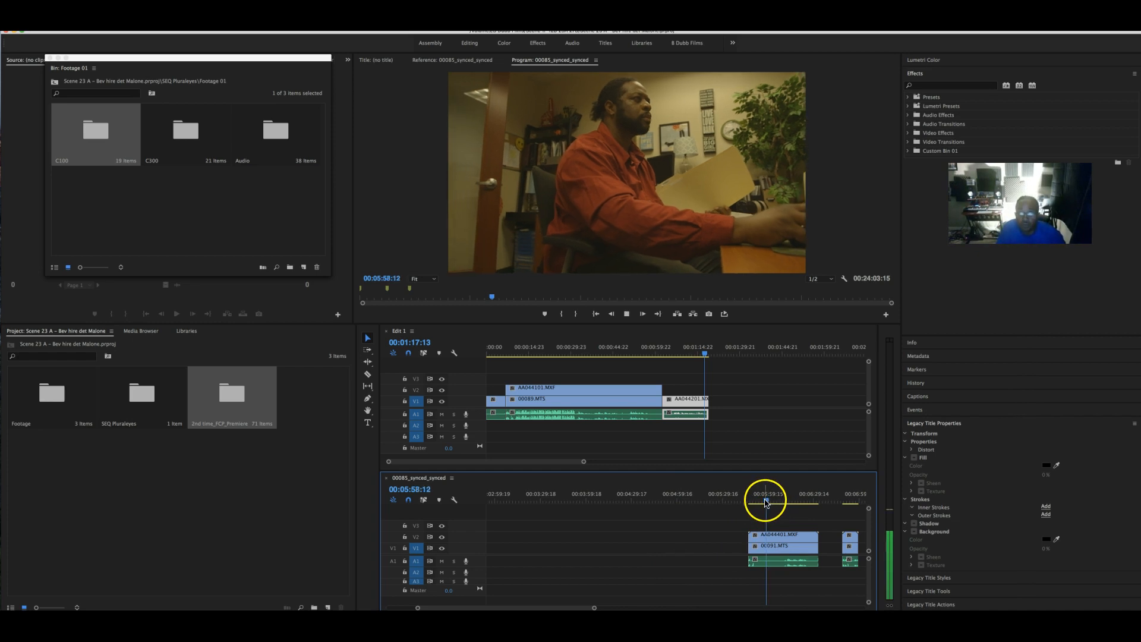
left_click_drag(766, 503, 749, 503)
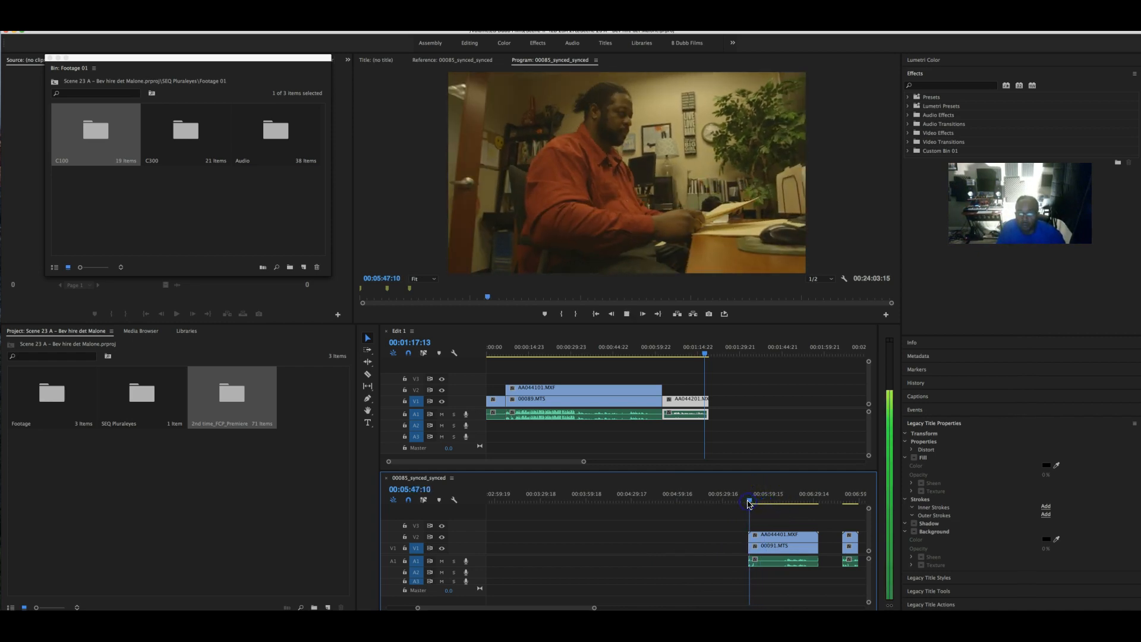
- Trim AA044401.MXF's start and its audio to the playhead, then scrub Edit 1 to about 00:01:08
left_click(771, 548)
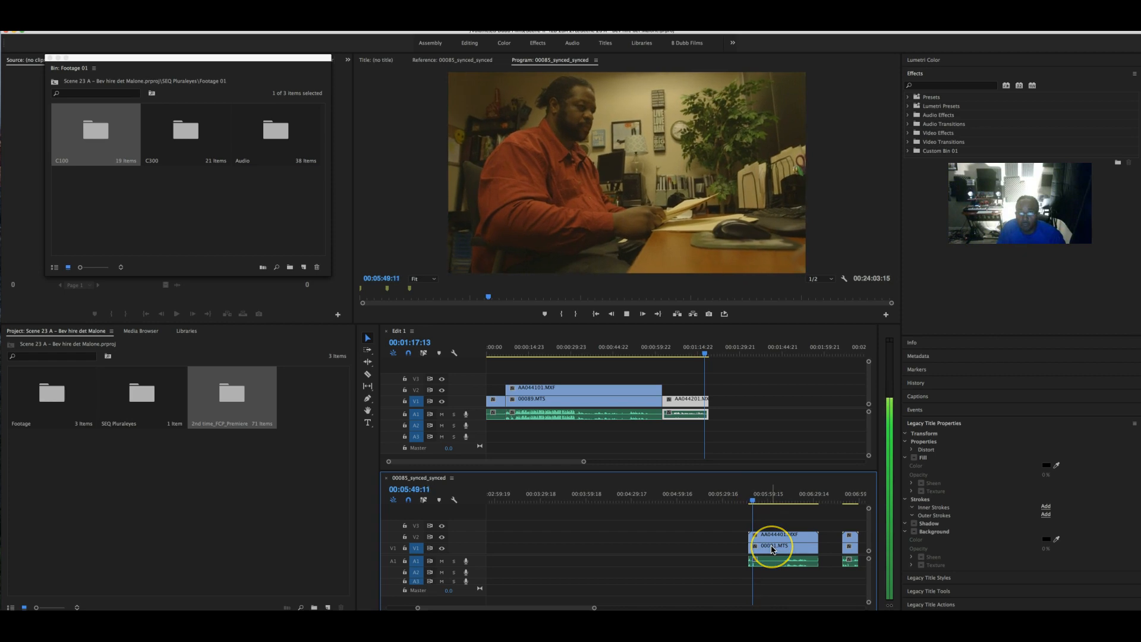
scroll(763, 545, "right", 1)
left_click(749, 542)
left_click_drag(734, 537, 743, 560)
left_click(751, 500)
left_click_drag(751, 501, 772, 501)
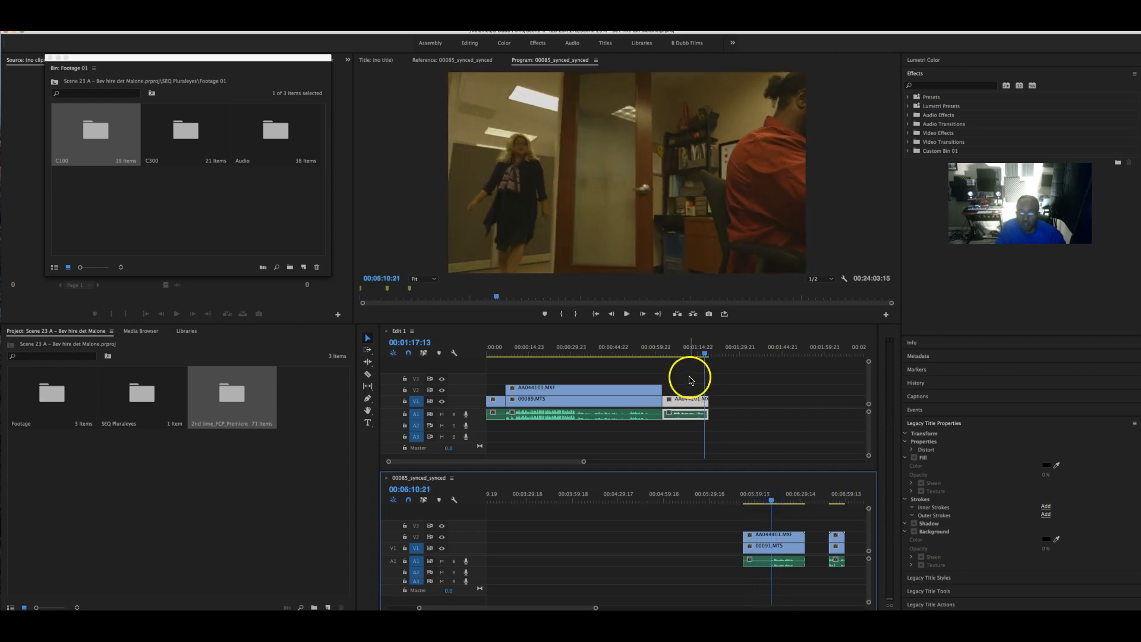
left_click_drag(706, 356, 667, 356)
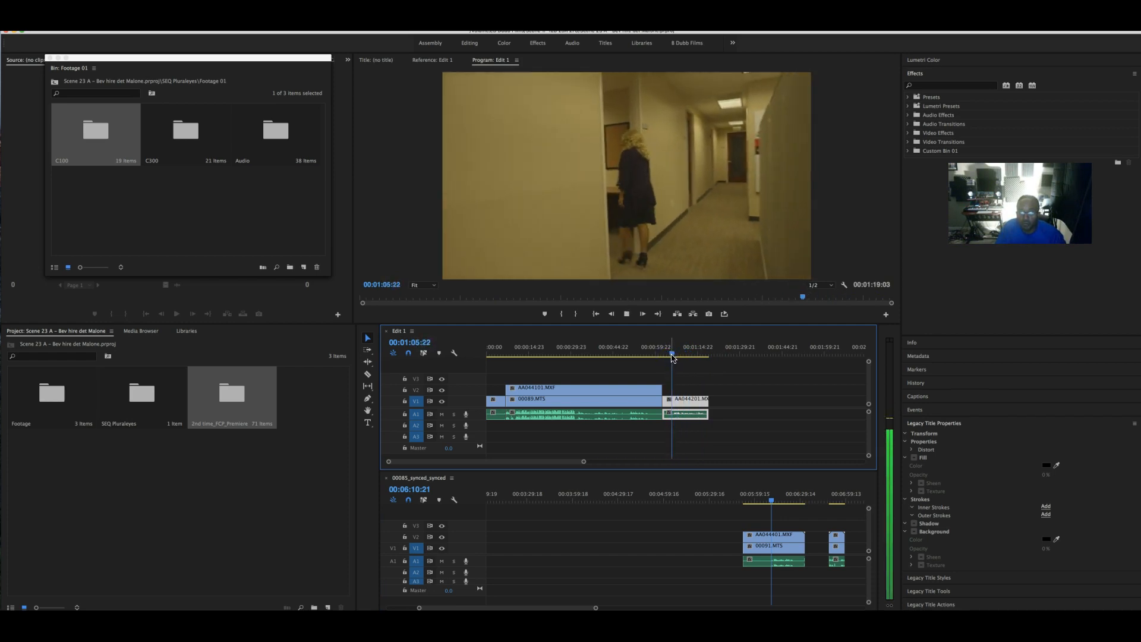
- Shorten AA044201's end in Edit 1 to 00:01:06:01
left_click(708, 397)
left_click_drag(705, 401, 670, 403)
left_click(753, 538)
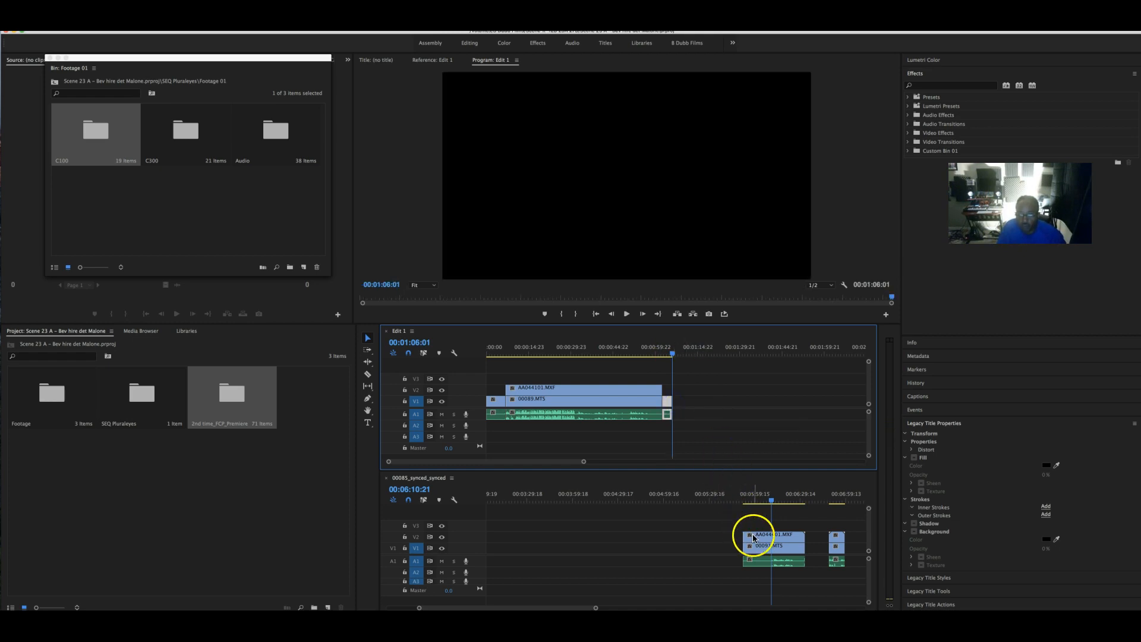
- Play 00085_synced_synced from 00:05:52 and scrub ahead to about 00:06:07
left_click_drag(771, 502, 744, 503)
left_click(755, 534)
key("space")
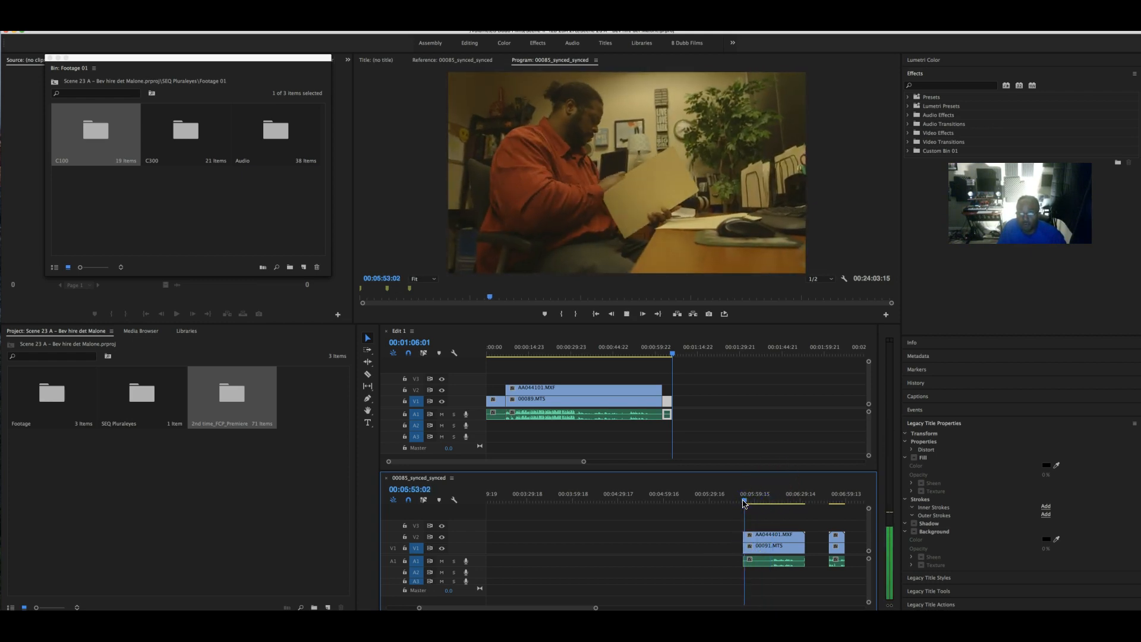
left_click(681, 431)
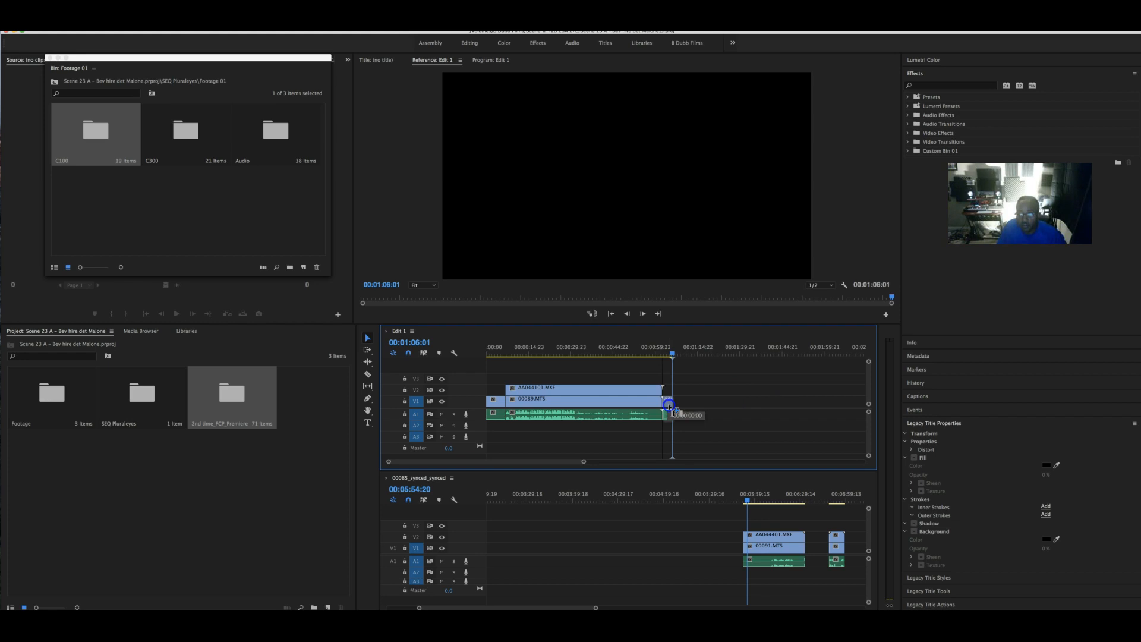
left_click(743, 501)
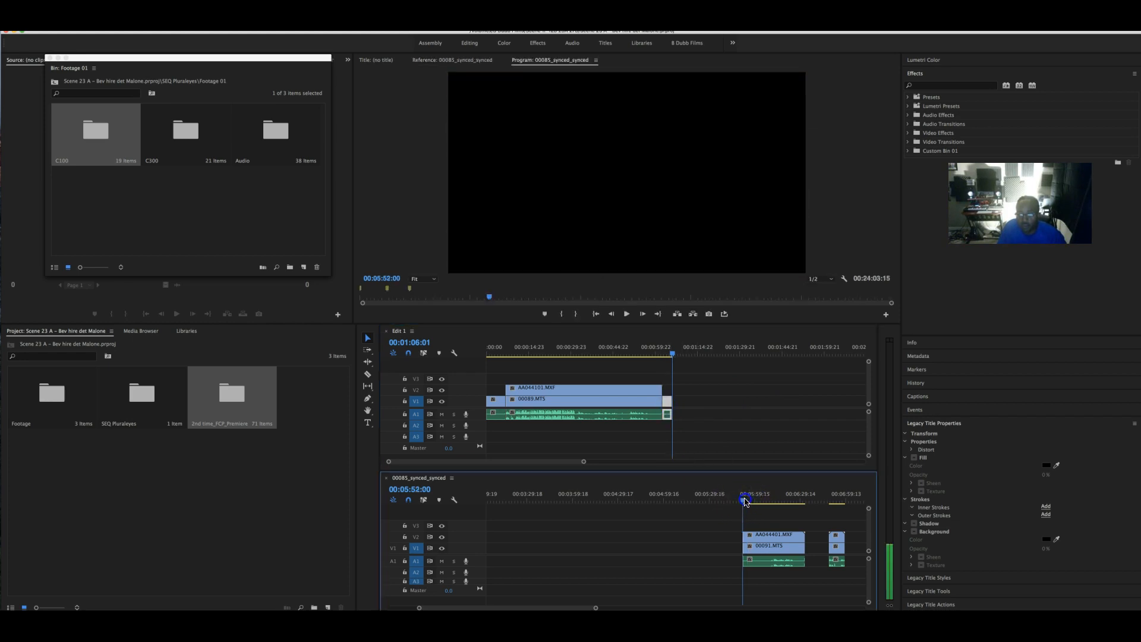
key("space")
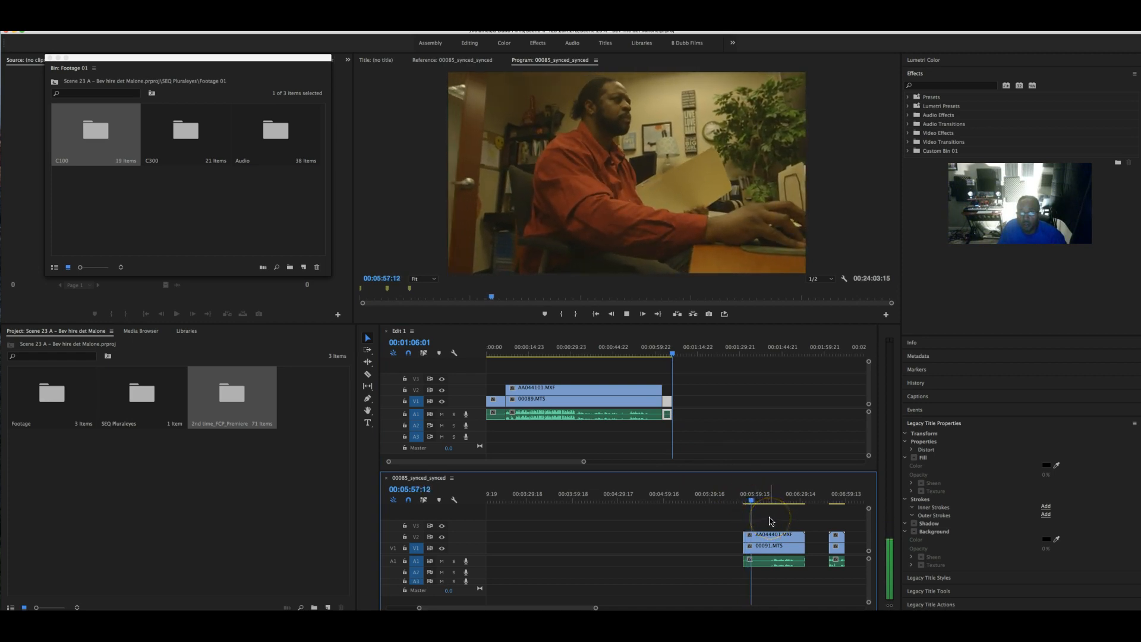
key("space")
left_click_drag(753, 502, 768, 503)
- Split AA044401.MXF at 00:06:08:12 and cut the left part
key("c")
left_click(774, 538)
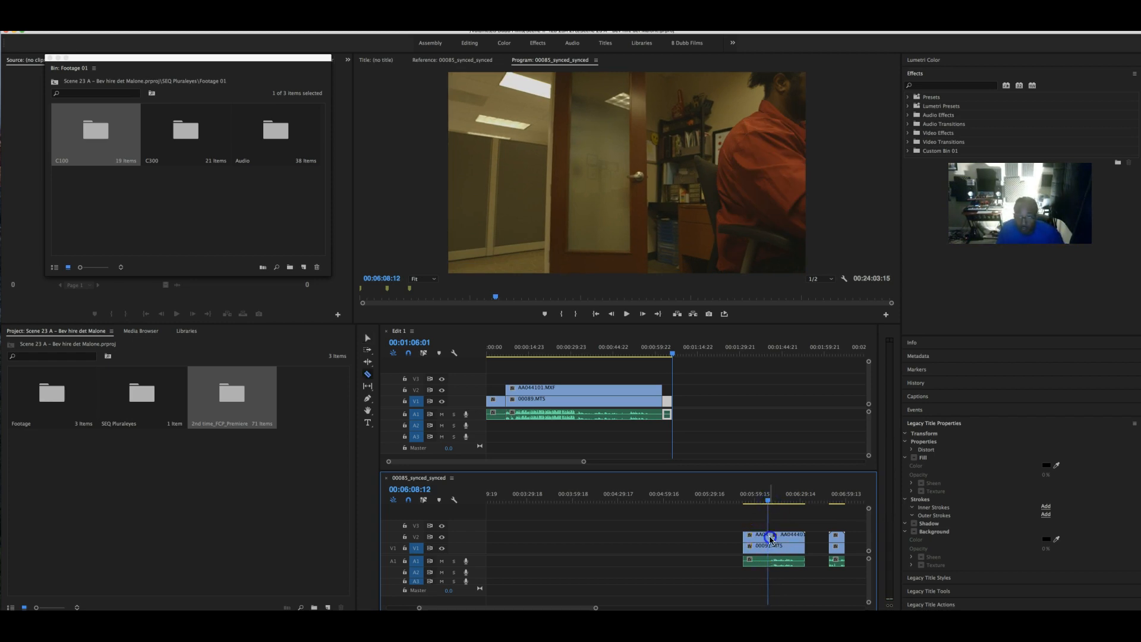
key("v")
left_click(755, 561)
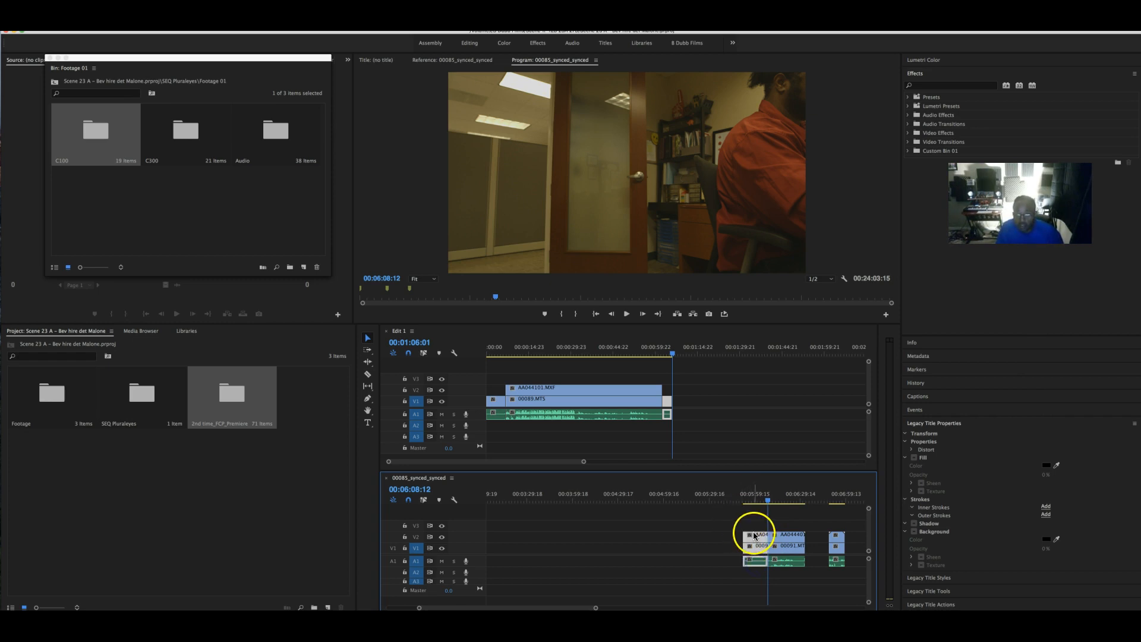
right_click(753, 539)
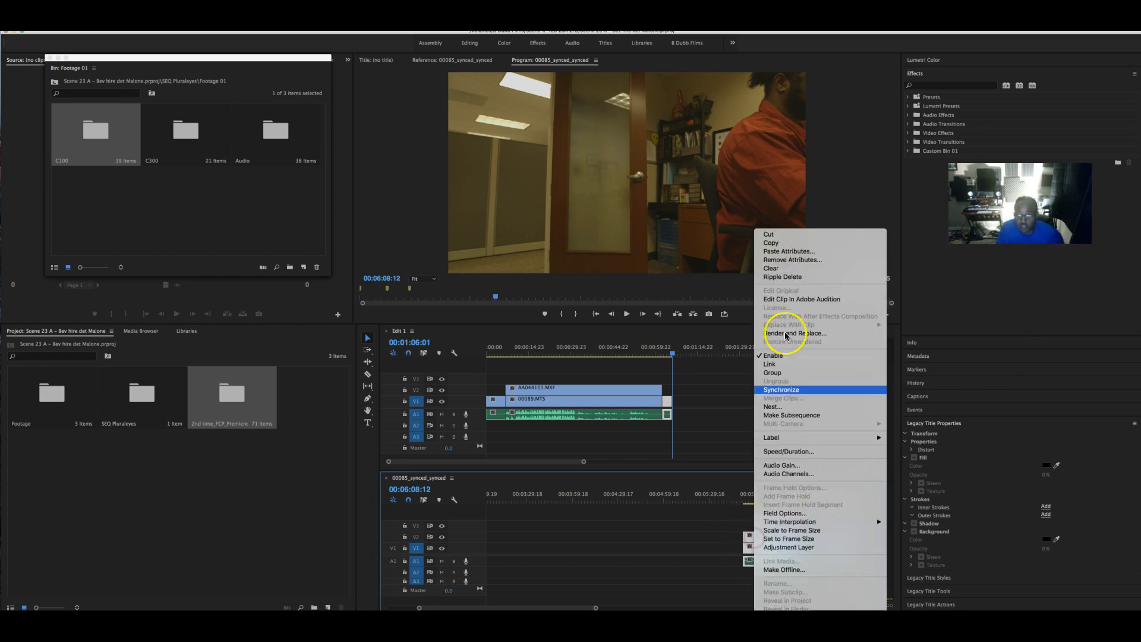
left_click(781, 237)
- Paste the cut part into Edit 1's gap and move the short clip to the sequence end
mouse_move(667, 400)
left_mouse_down()
mouse_move(741, 404)
mouse_move(681, 391)
left_mouse_up()
key("ctrl+v")
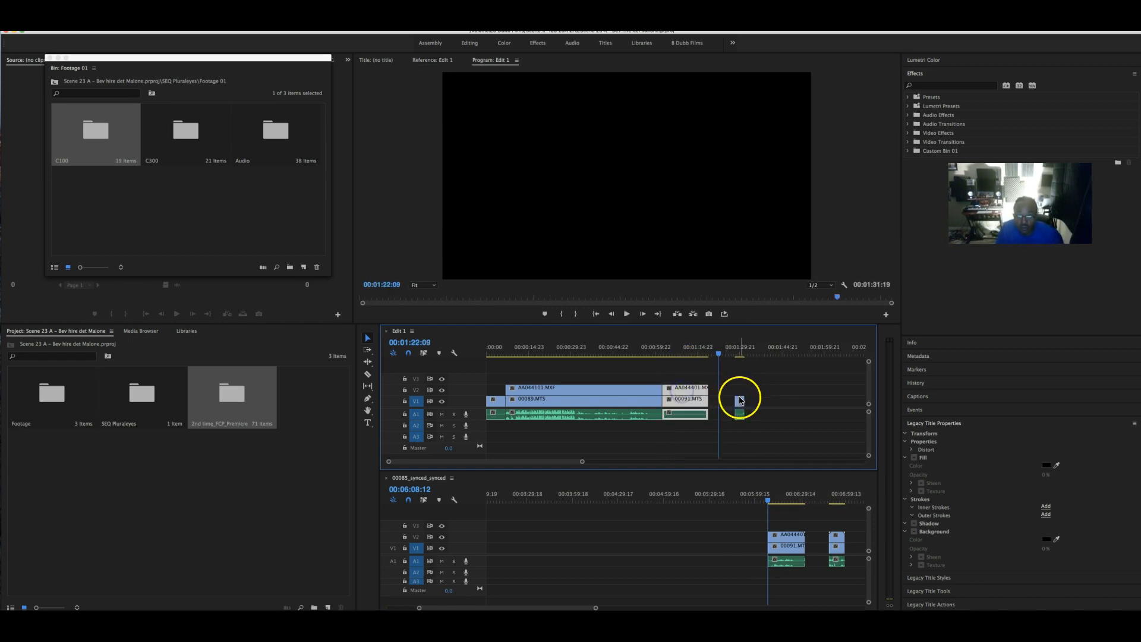
left_click(742, 414)
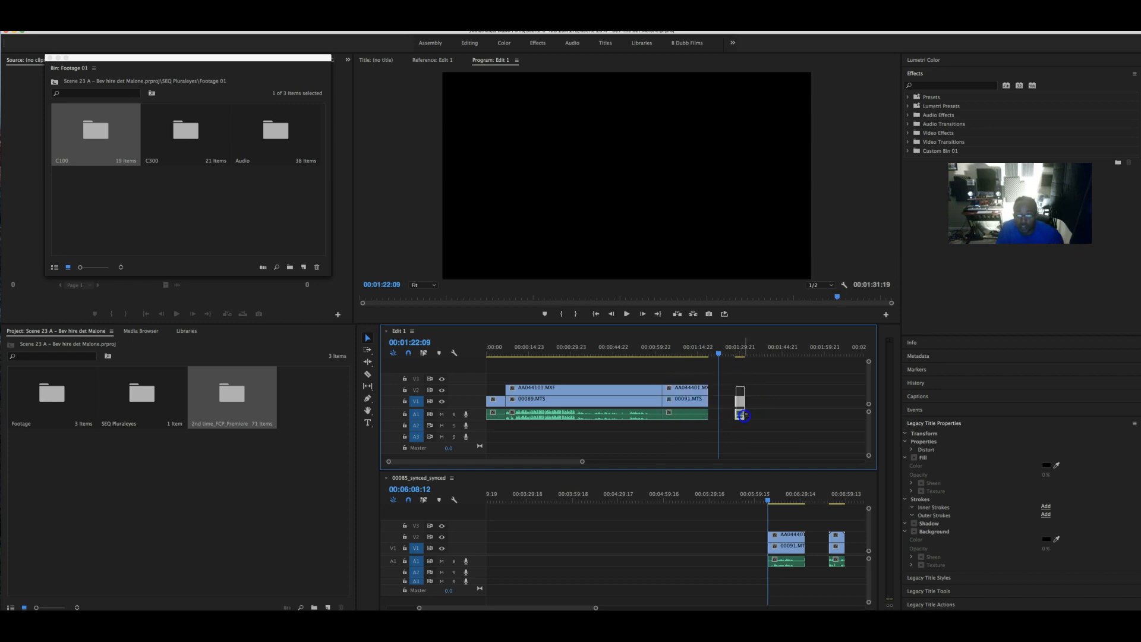
left_click_drag(739, 406, 713, 404)
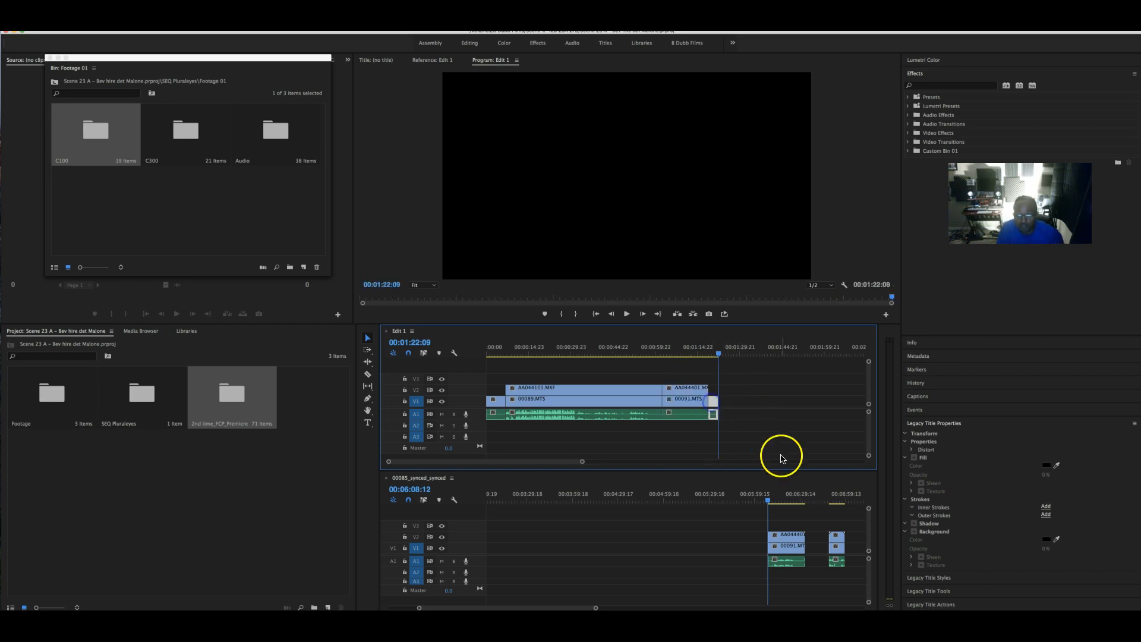
left_click_drag(777, 501, 800, 501)
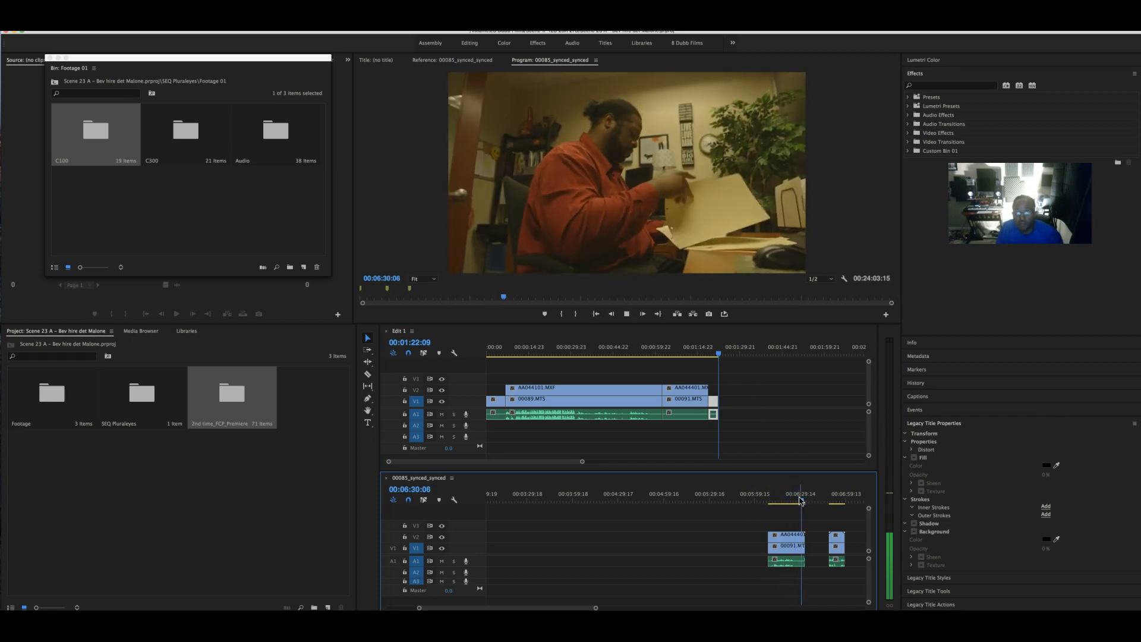
- Replay from 00:06:24 and trim the audio clip's end to 00:06:31:12
key("space")
left_click(793, 499)
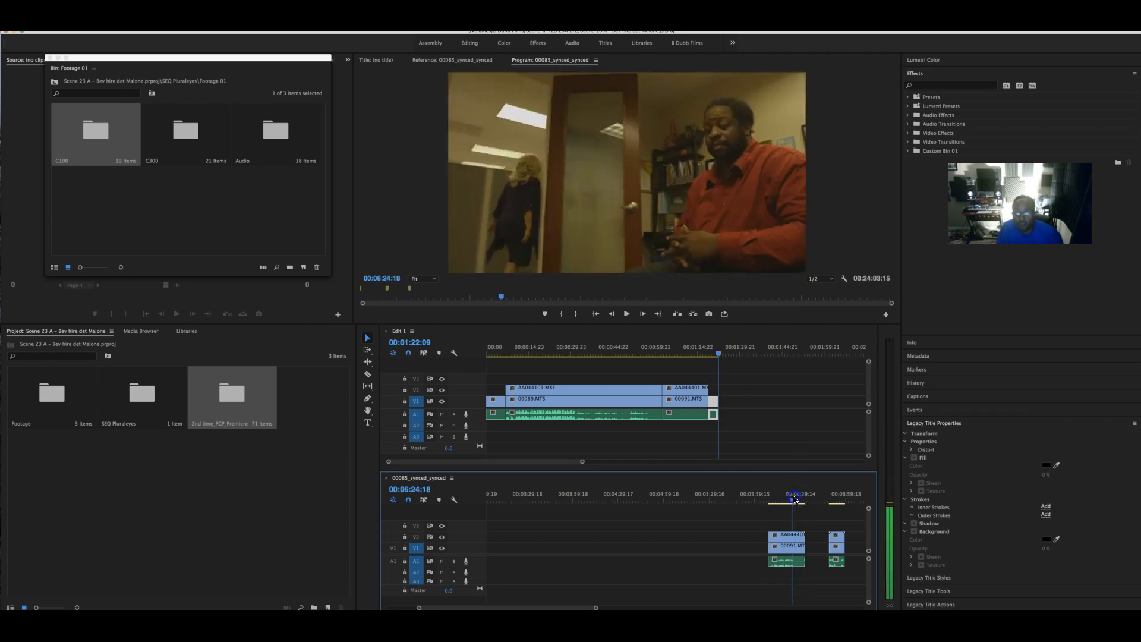
key("space")
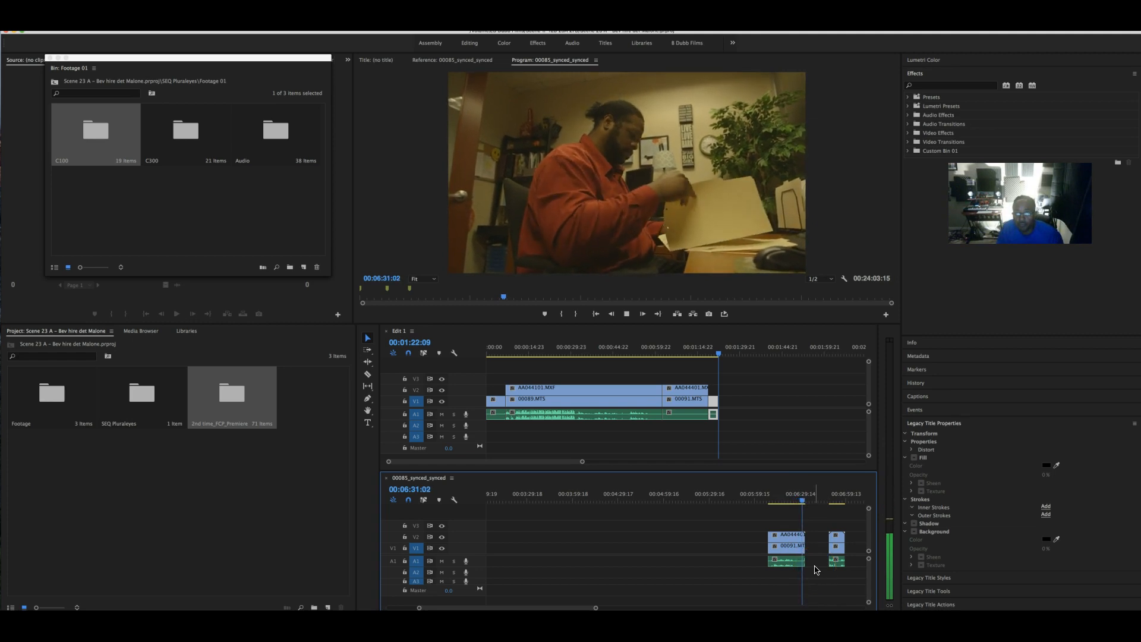
key("space")
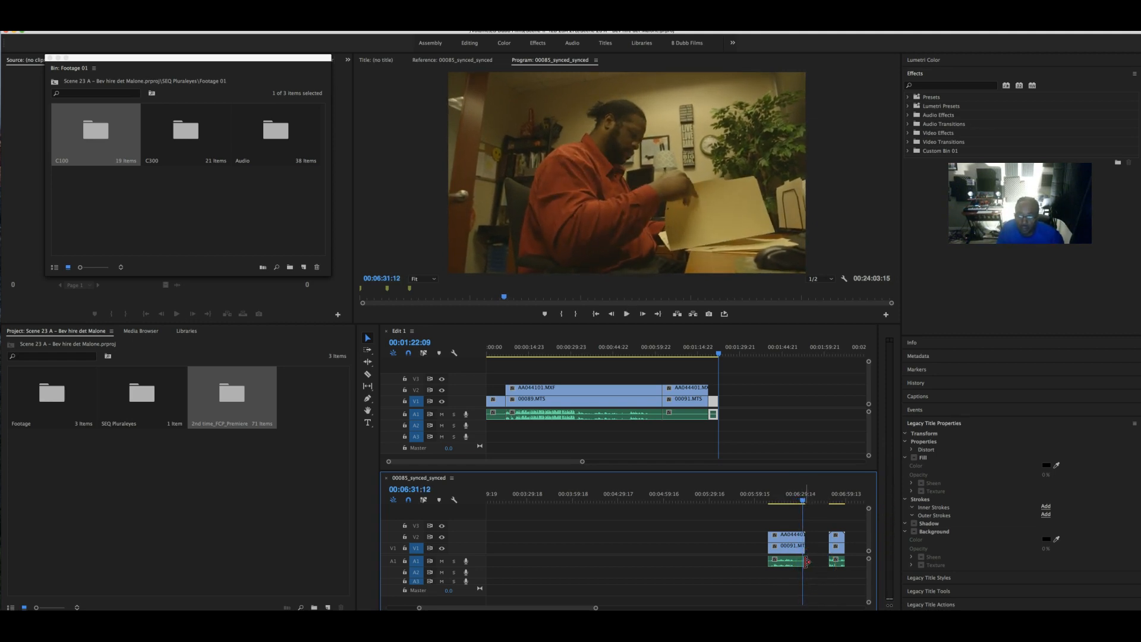
left_click_drag(805, 562, 767, 523)
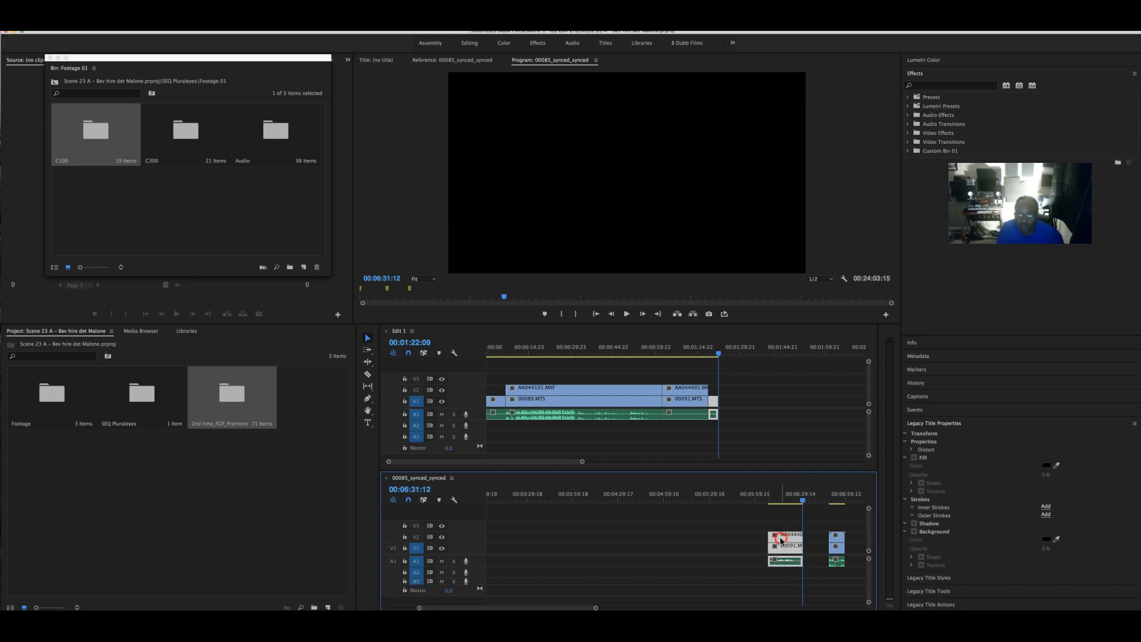
- Cut the AA044401.MXF/00091.MTS clips, paste them into Edit 1 and close the gap
right_click(781, 541)
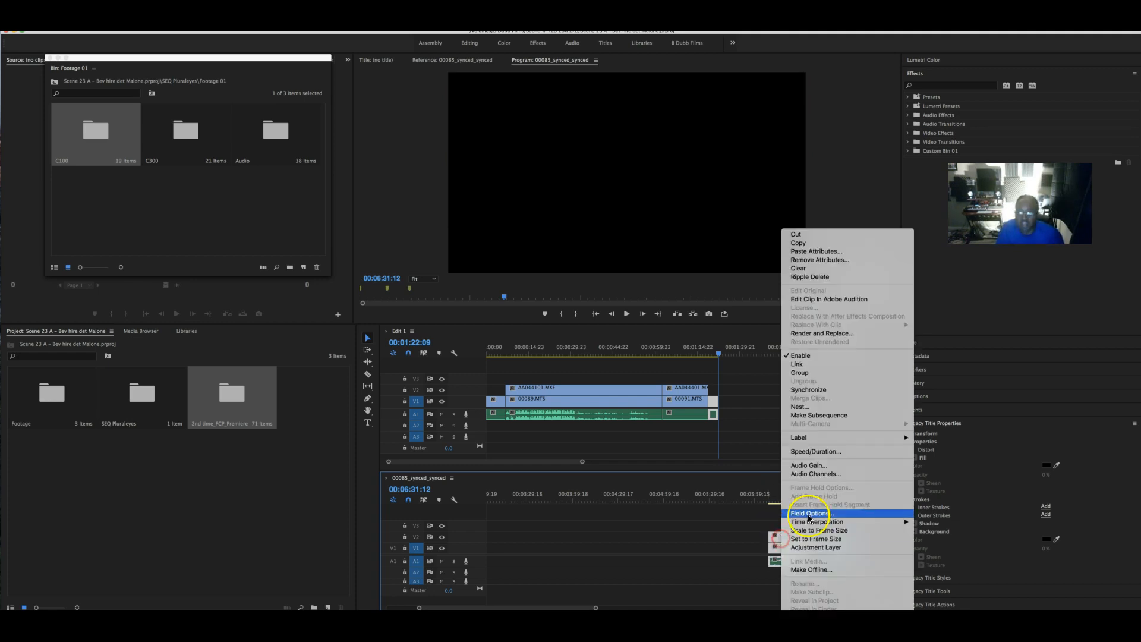
left_click(814, 237)
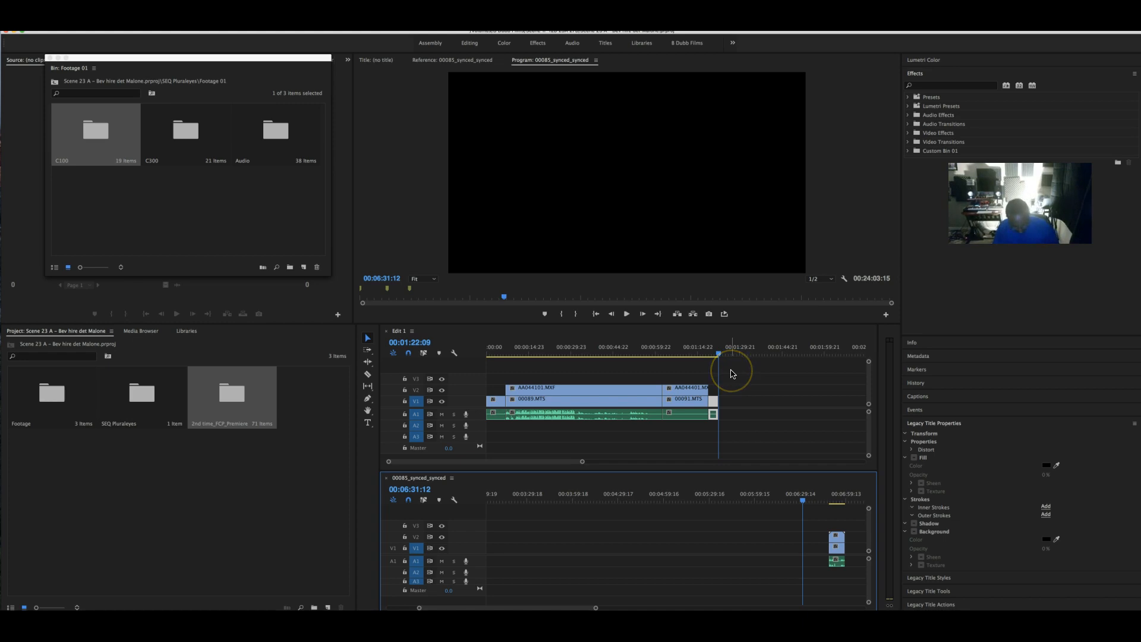
key("super+v")
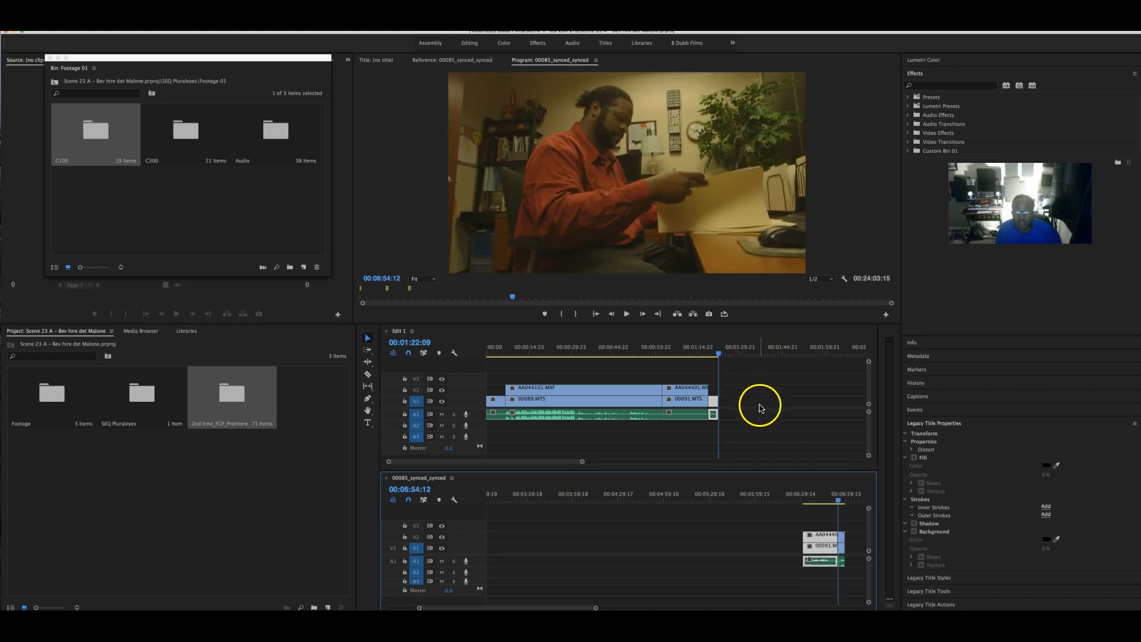
key("super+z")
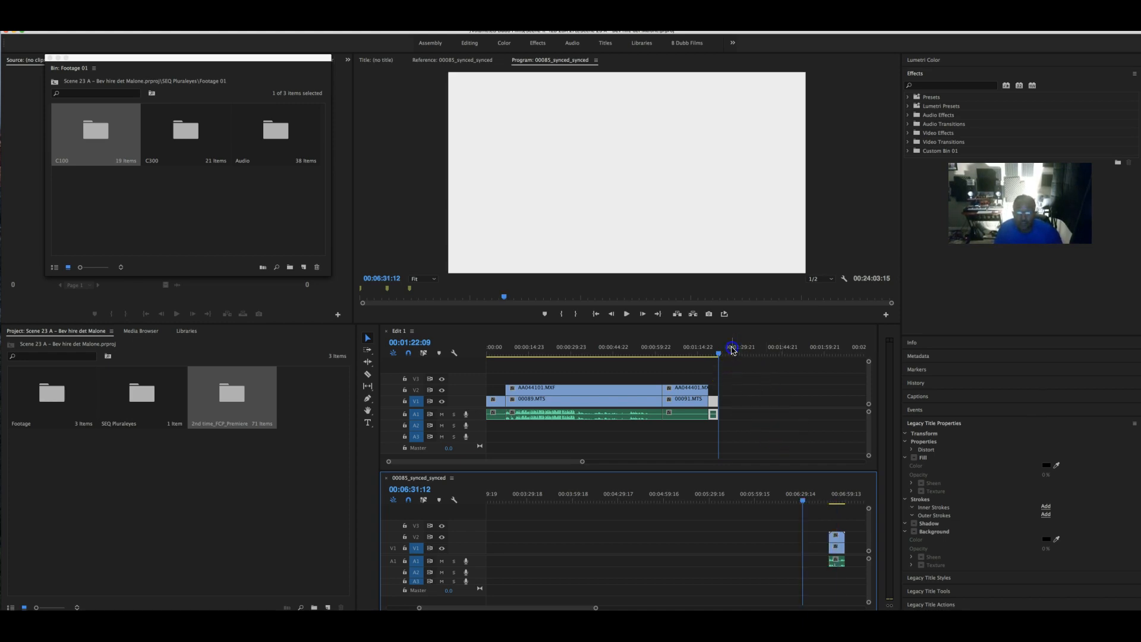
left_click(732, 350)
key("super+v")
left_click(770, 409)
left_click_drag(753, 396, 742, 395)
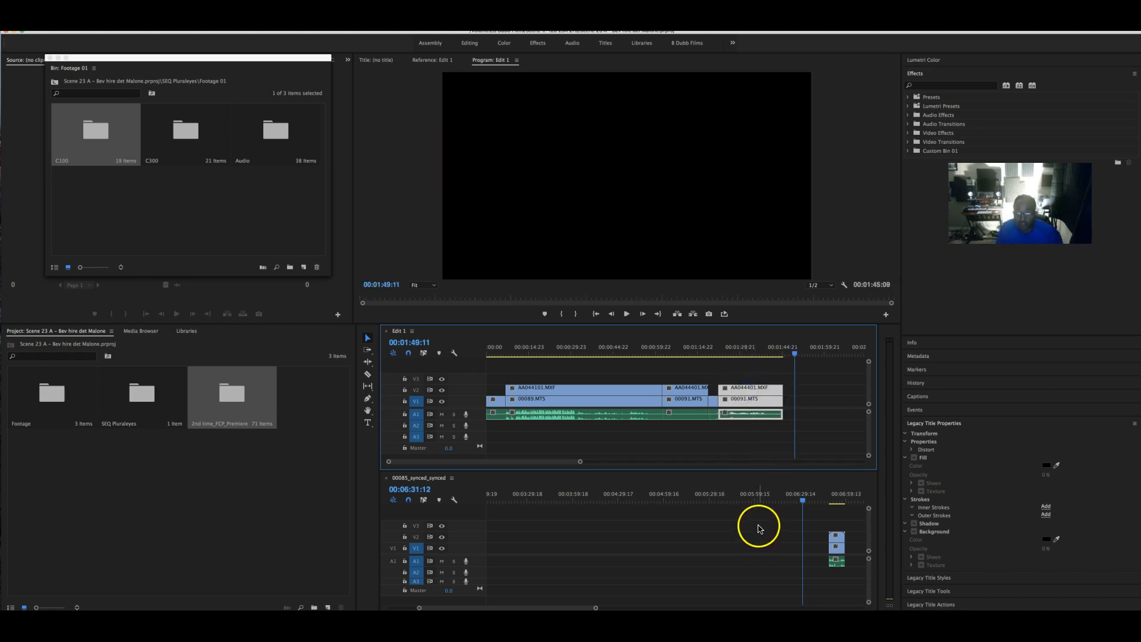
scroll(759, 529, "down", 5)
left_click(616, 501)
- Preview the synced footage and delete the short stray clip at the playhead
left_click_drag(617, 501, 622, 503)
key("space")
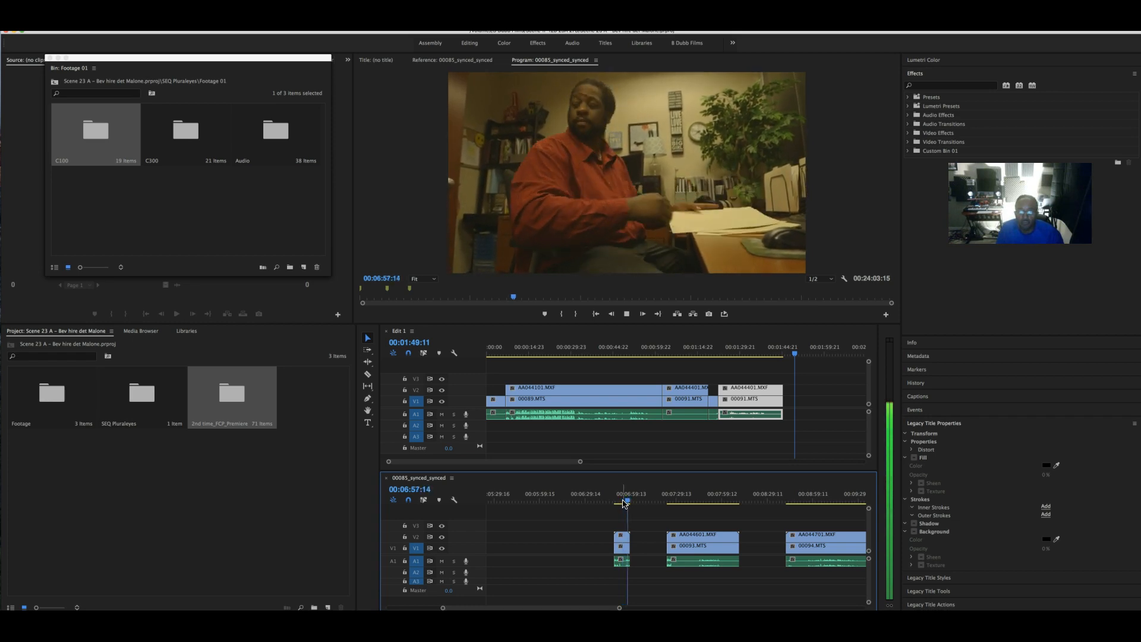
left_click(629, 532)
left_click(622, 538)
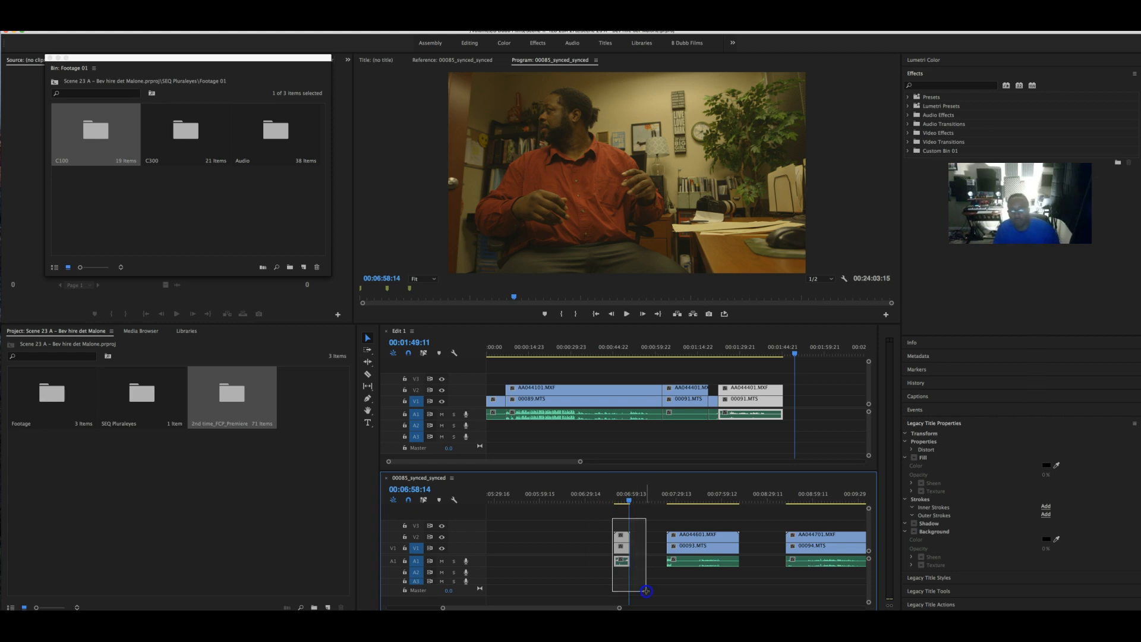
key("Delete")
- Adjust AA044601's start point around 00:07:28–00:07:47 and review the trimmed edit
left_click_drag(666, 492, 695, 496)
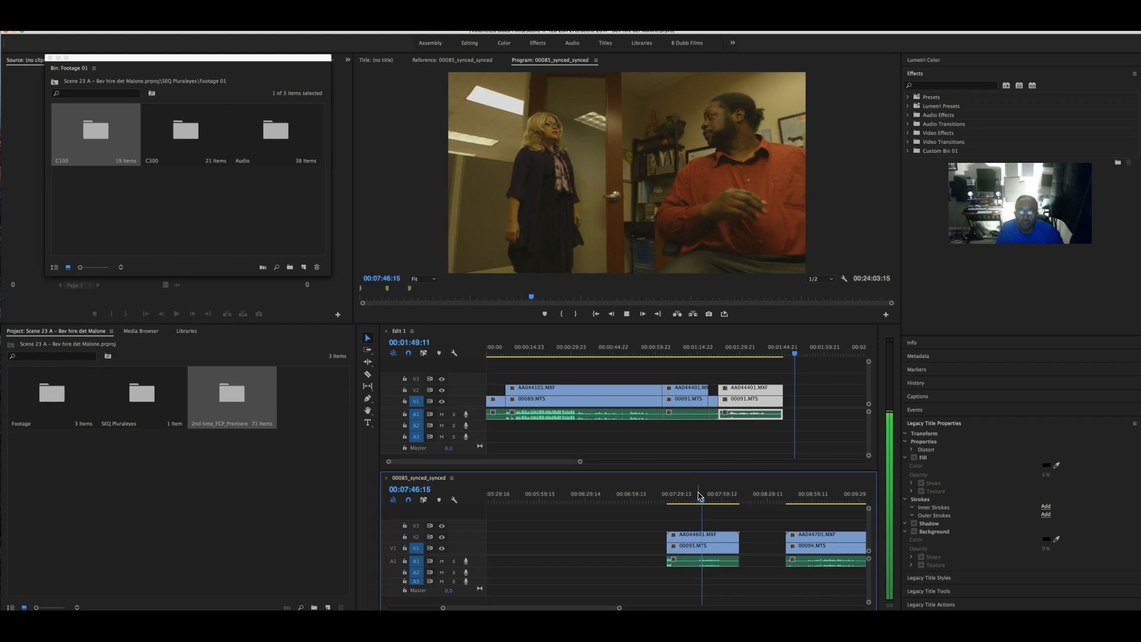
left_click(674, 538)
left_click_drag(672, 536, 700, 537)
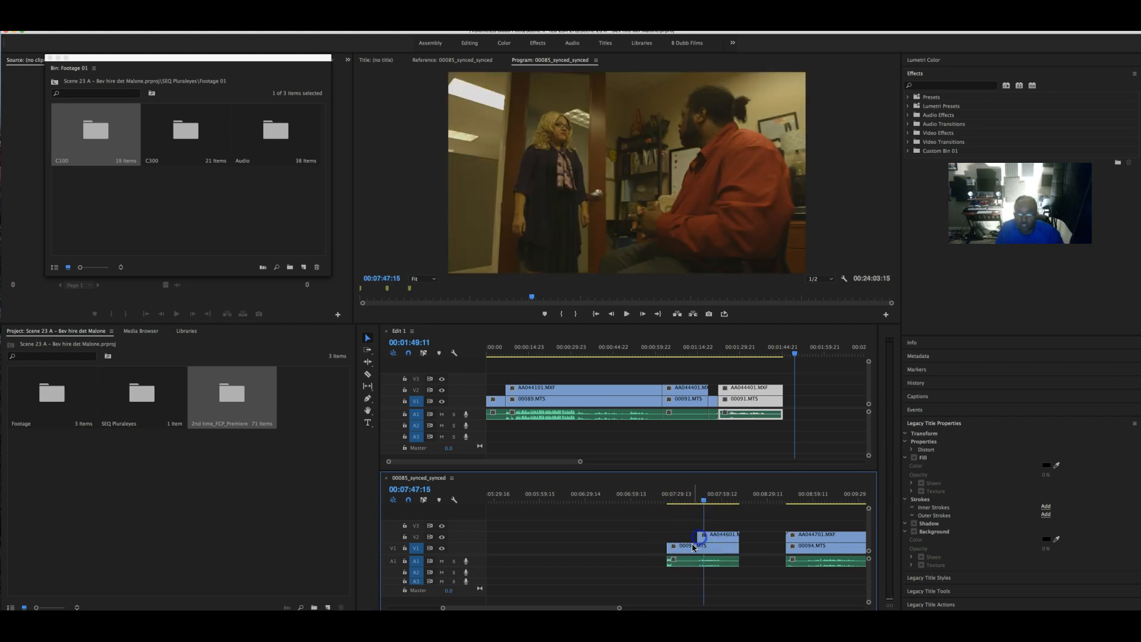
mouse_move(706, 498)
left_mouse_down()
mouse_move(676, 500)
mouse_move(696, 502)
left_mouse_up()
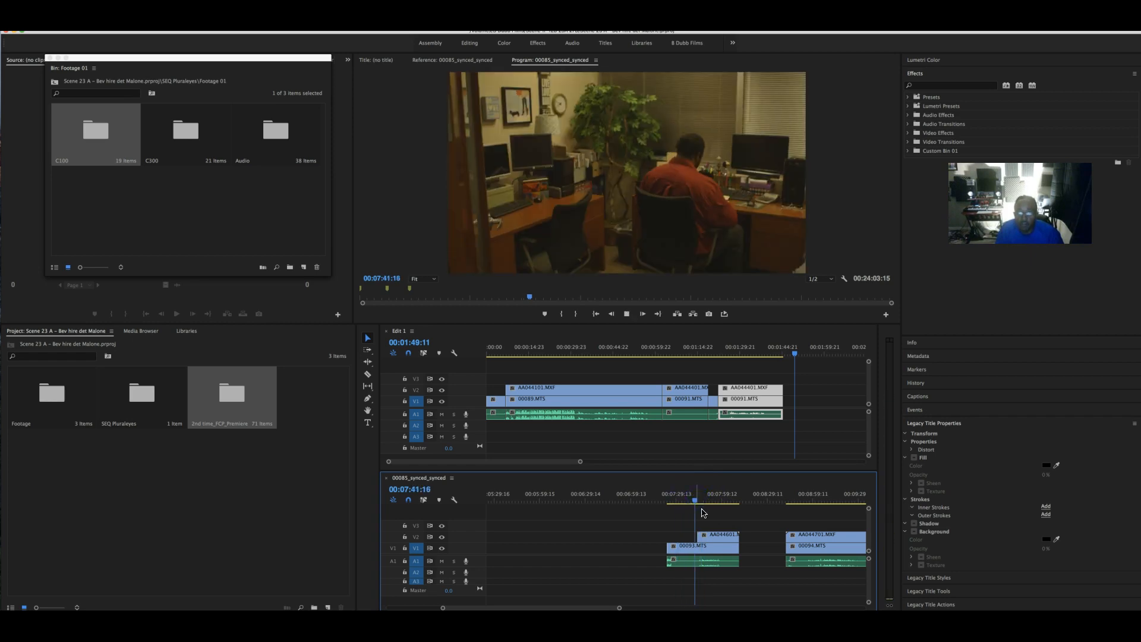
key("space")
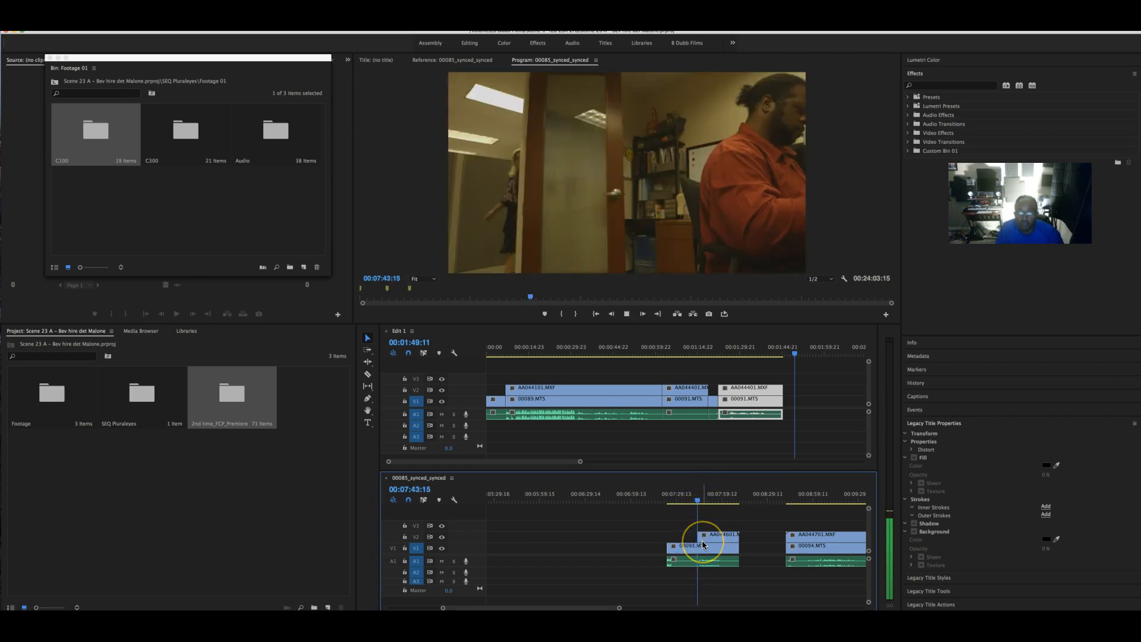
left_click(704, 506)
left_click_drag(703, 505, 682, 537)
left_click_drag(683, 502, 678, 499)
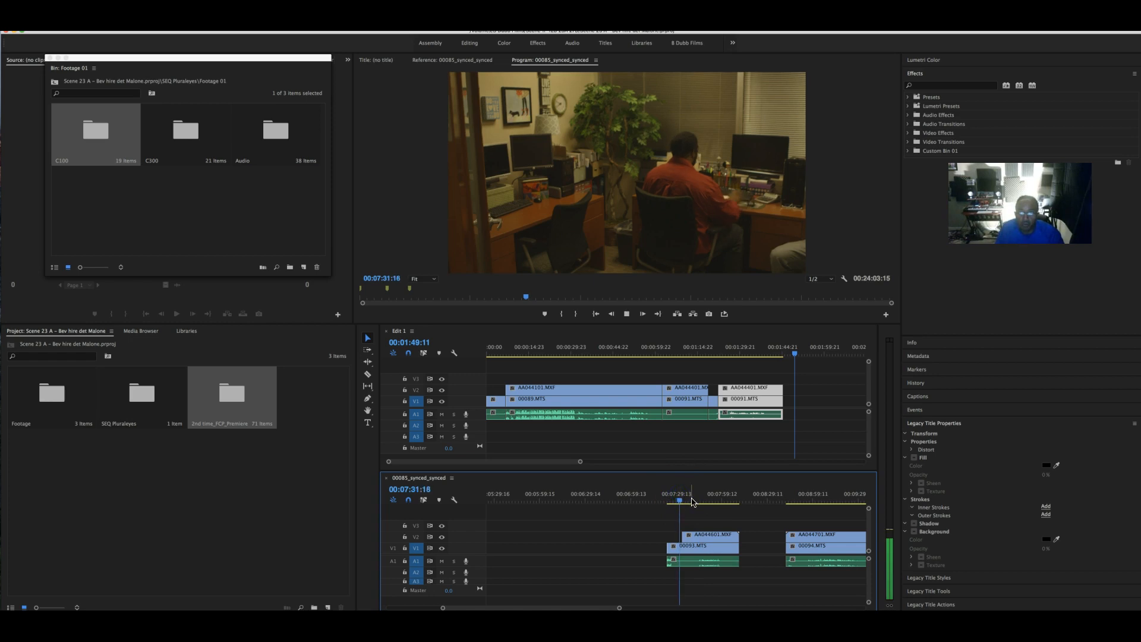
left_click(688, 509)
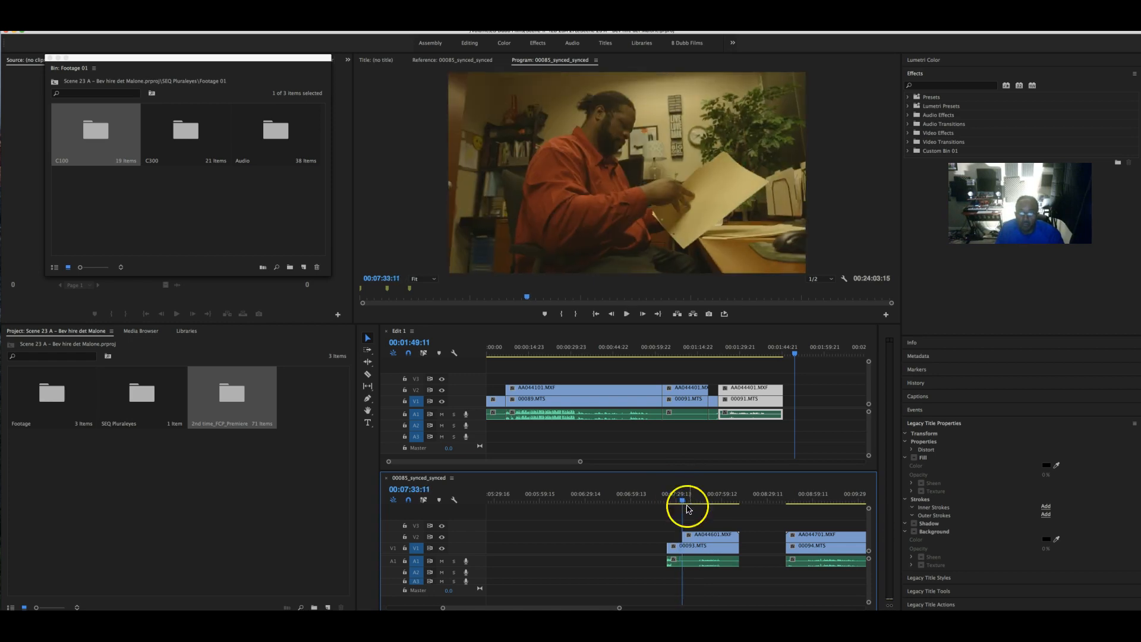
left_click_drag(686, 534, 676, 561)
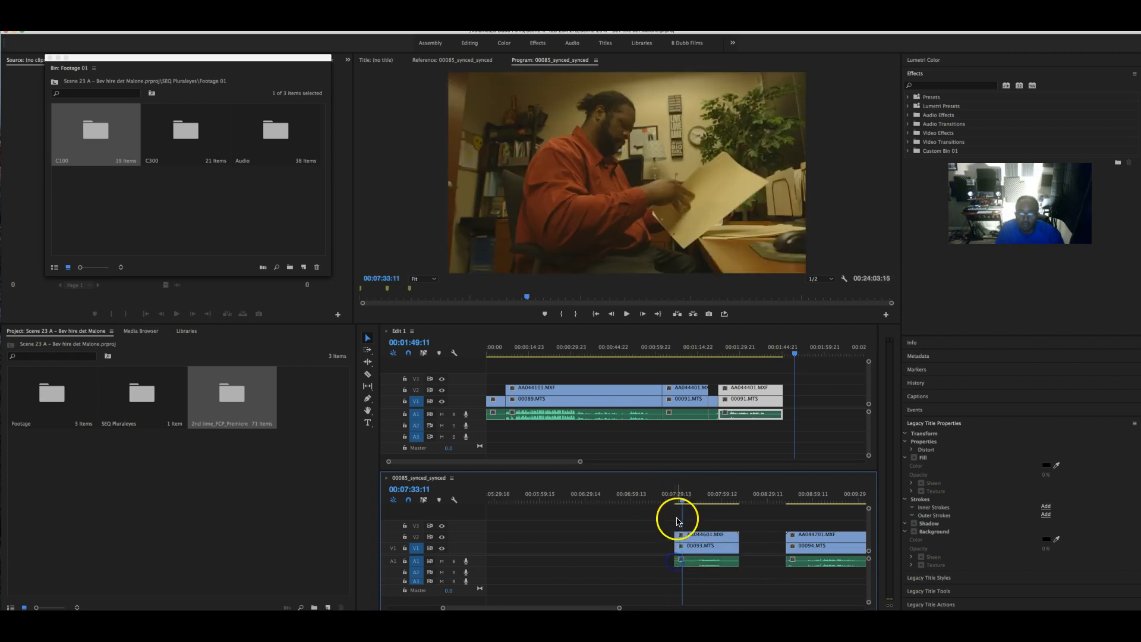
left_click(675, 499)
key("space")
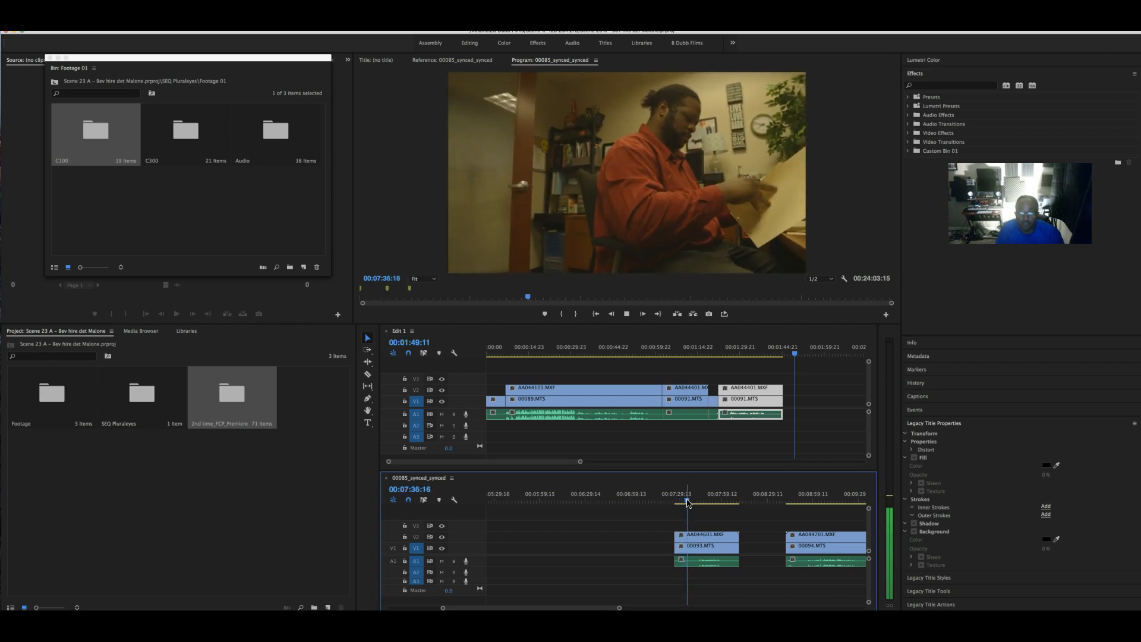
- Trim AA044601's end to the playhead and remove the clip from the synced sequence
left_click_drag(688, 503, 716, 503)
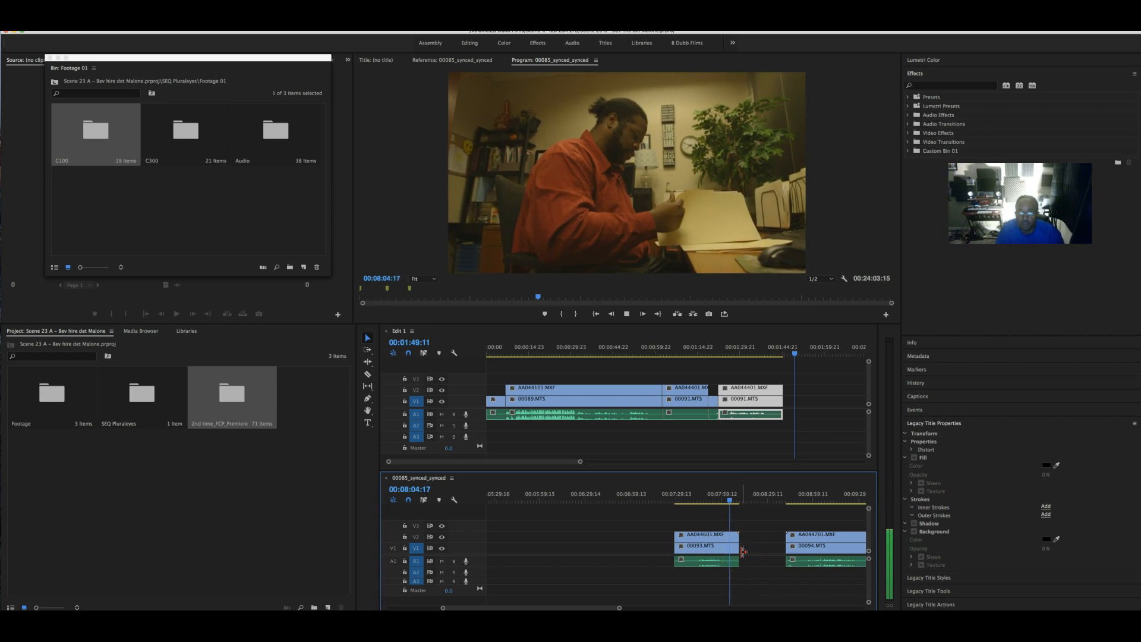
key("space")
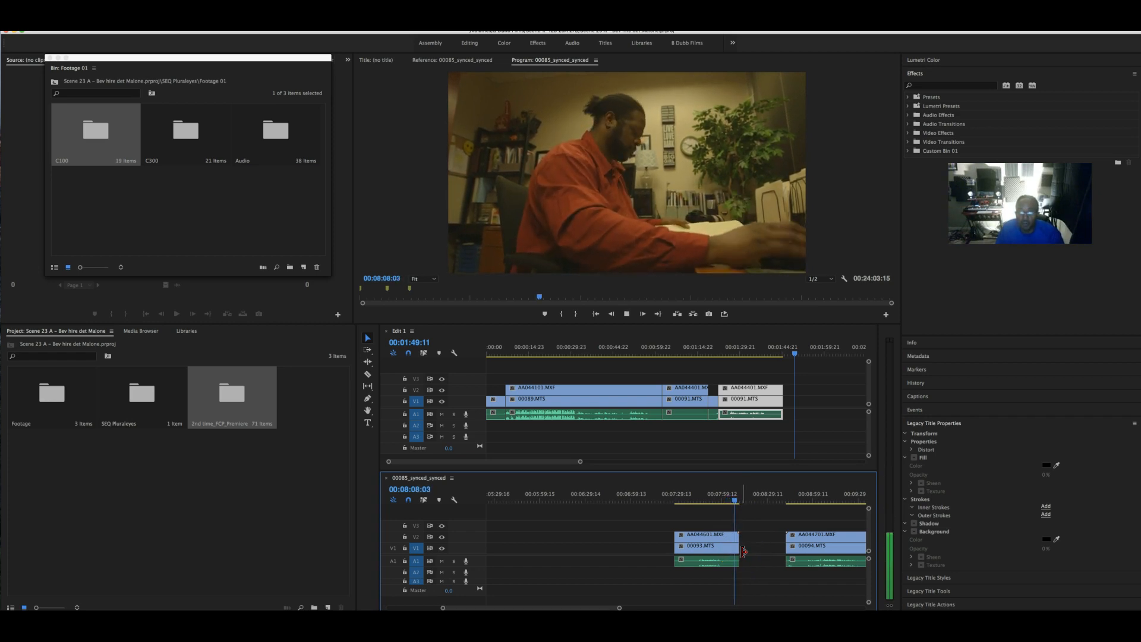
left_click(741, 566)
key("shift+Right")
left_click_drag(736, 563, 678, 527)
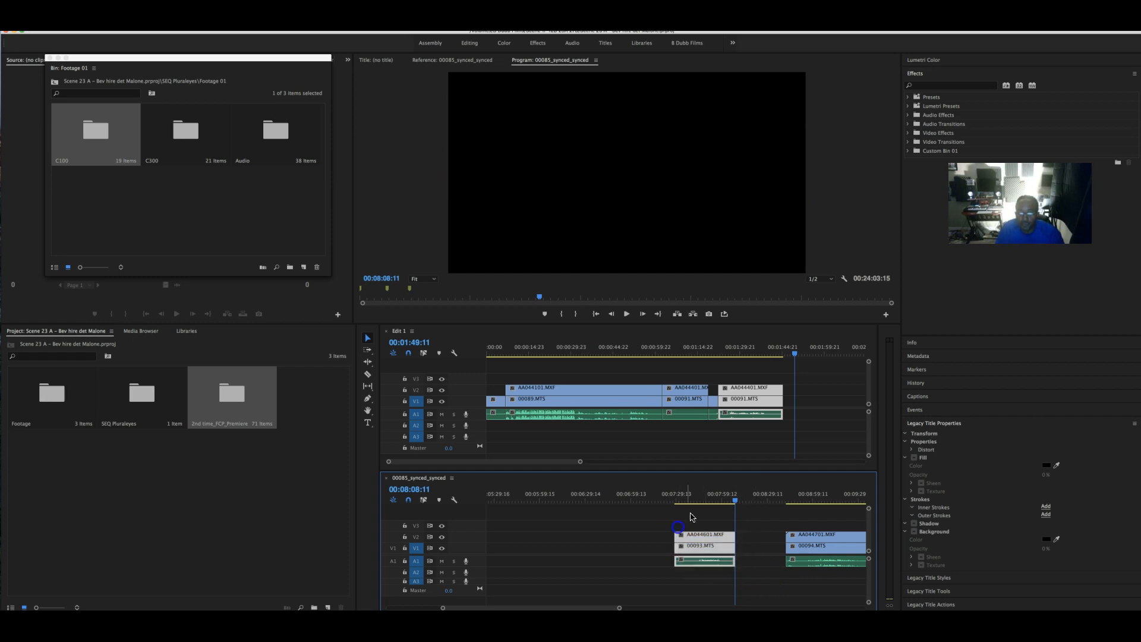
right_click(701, 542)
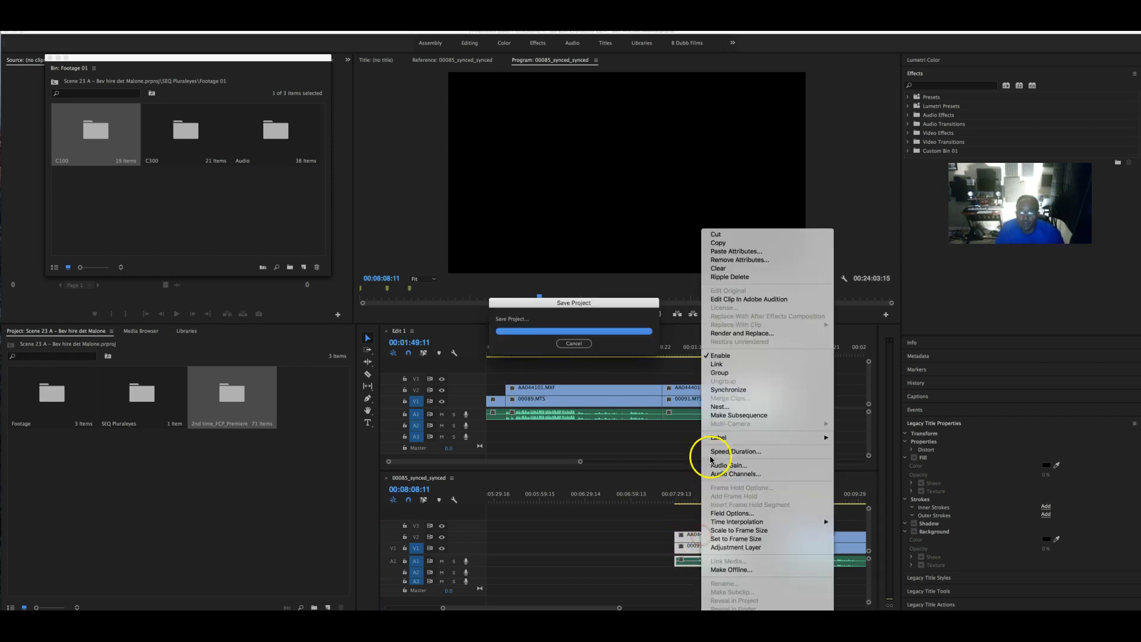
left_click(733, 277)
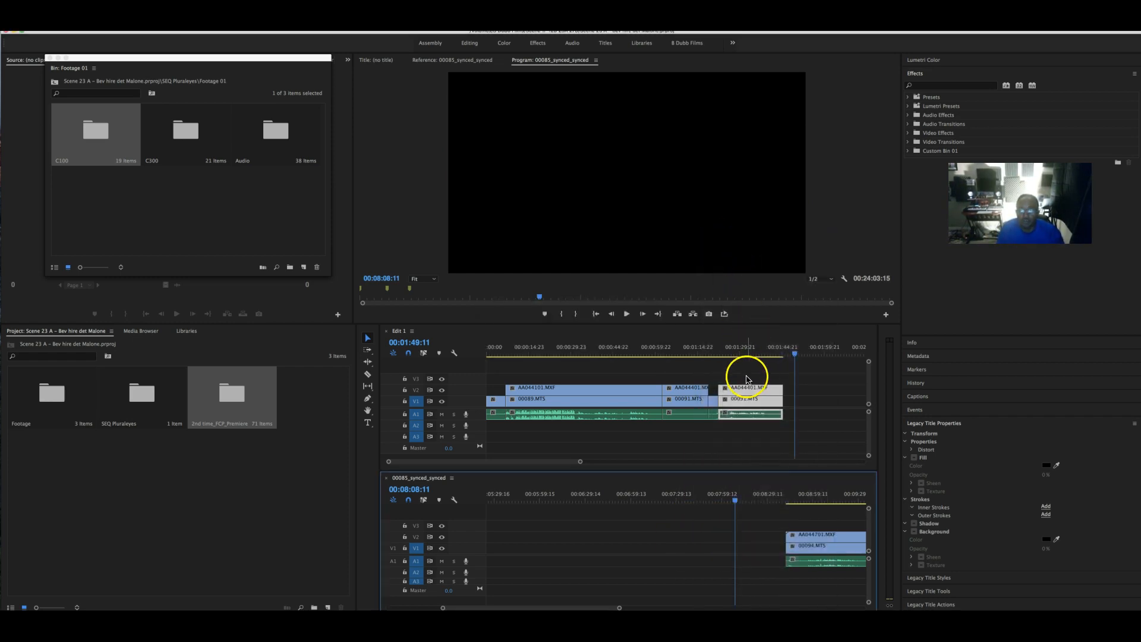
- Replace Edit 1's last clip with the pasted AA044601 shot, closing the gap
left_click_drag(746, 385, 504, 548)
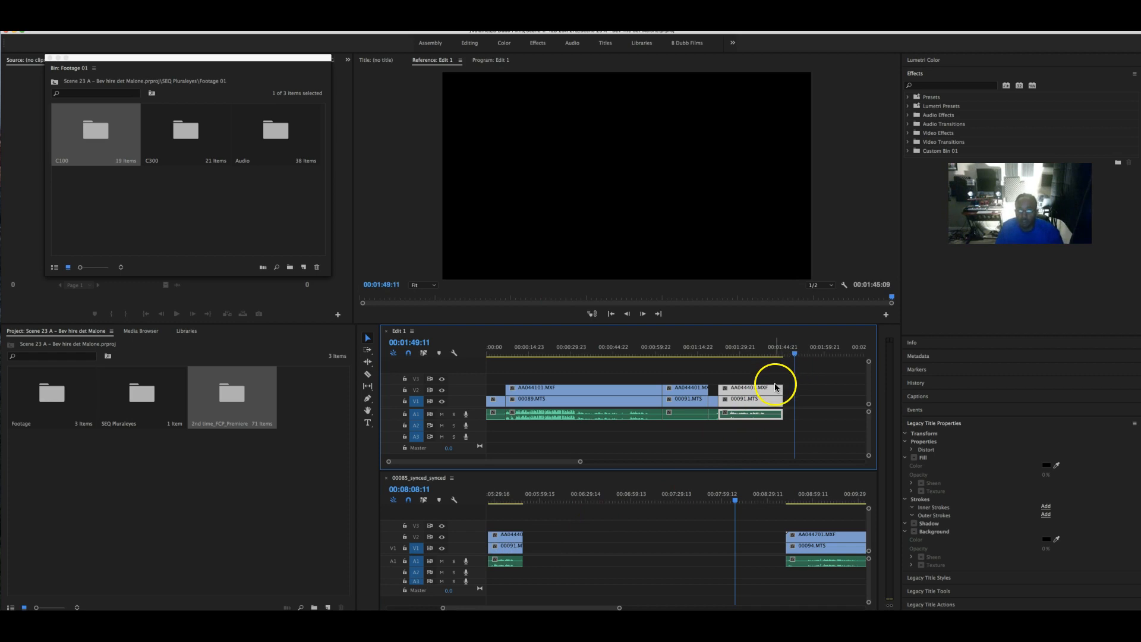
key("Delete")
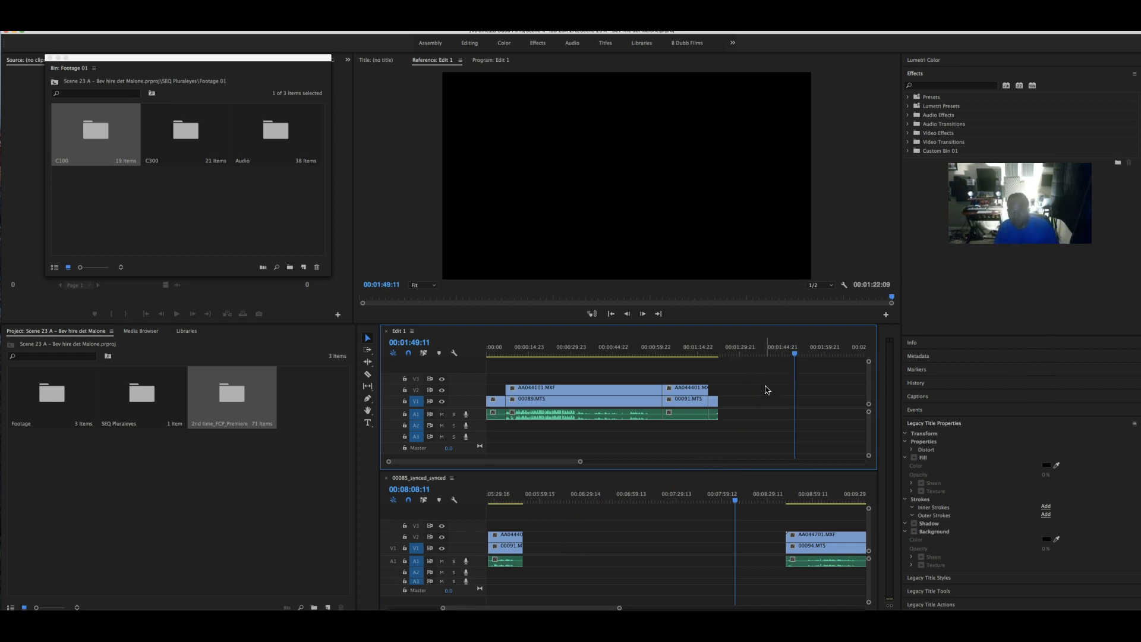
key("super+v")
left_click_drag(614, 391, 538, 391)
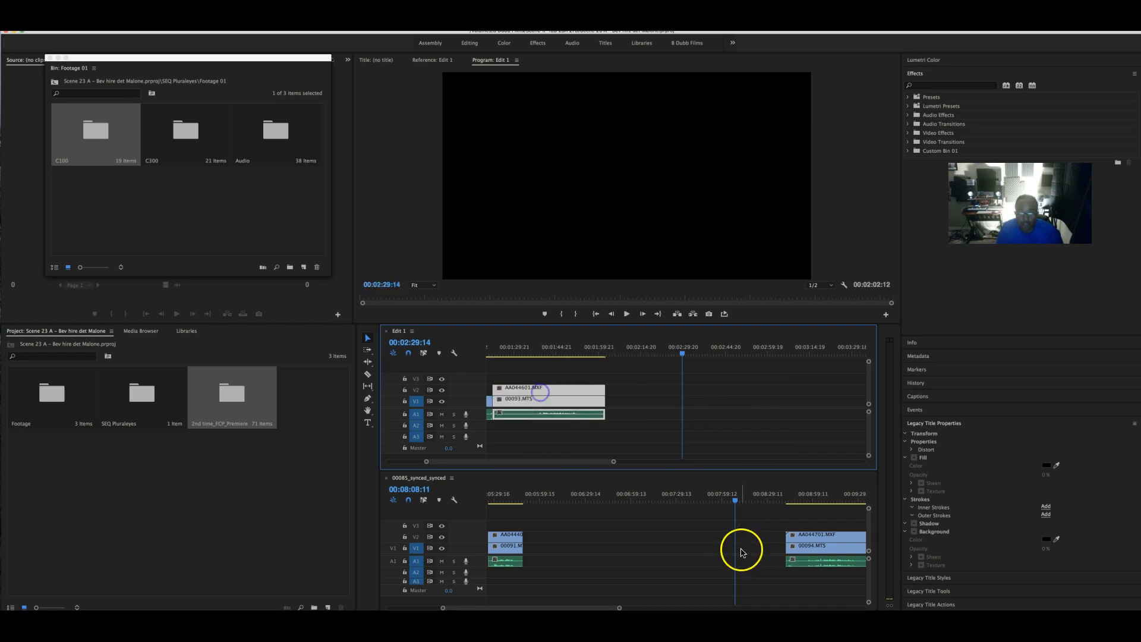
- Play through the later synced footage around 00:10:31 to review it
left_click(756, 499)
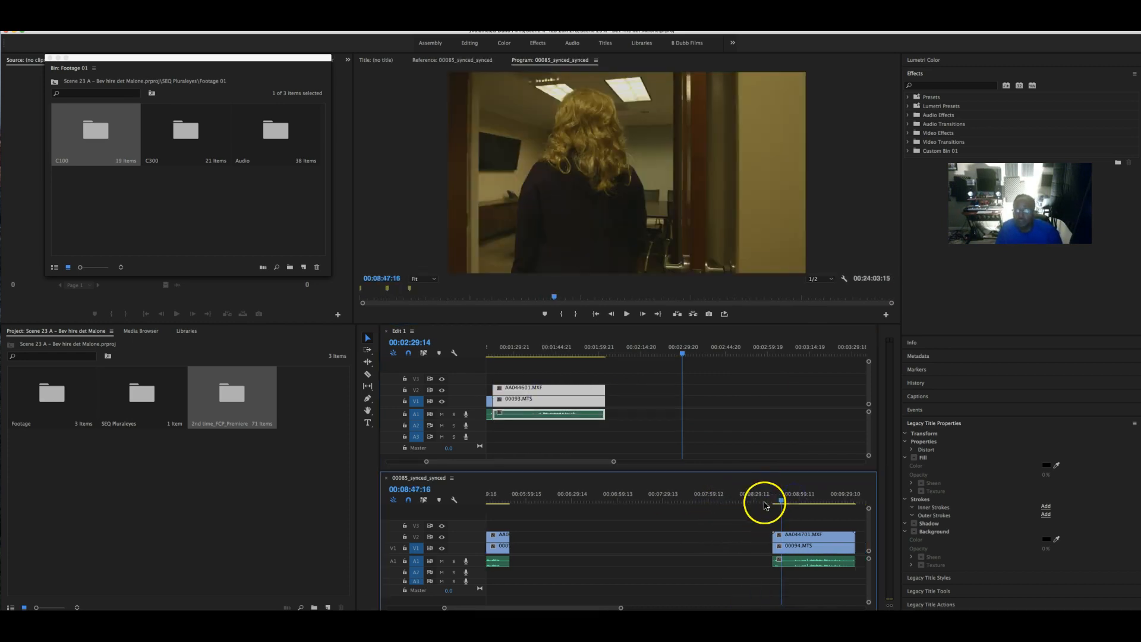
scroll(765, 504, "right", 4)
key("space")
key("space")
left_click_drag(640, 507, 797, 499)
key("space")
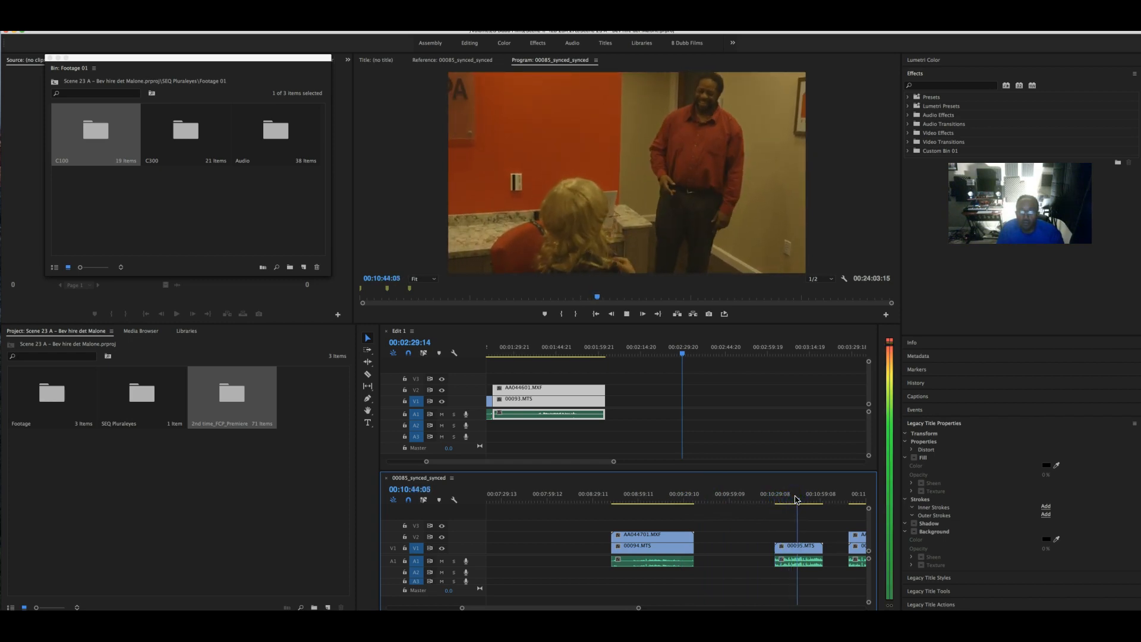
key("space")
scroll(797, 499, "right", 5)
left_click_drag(746, 499, 632, 503)
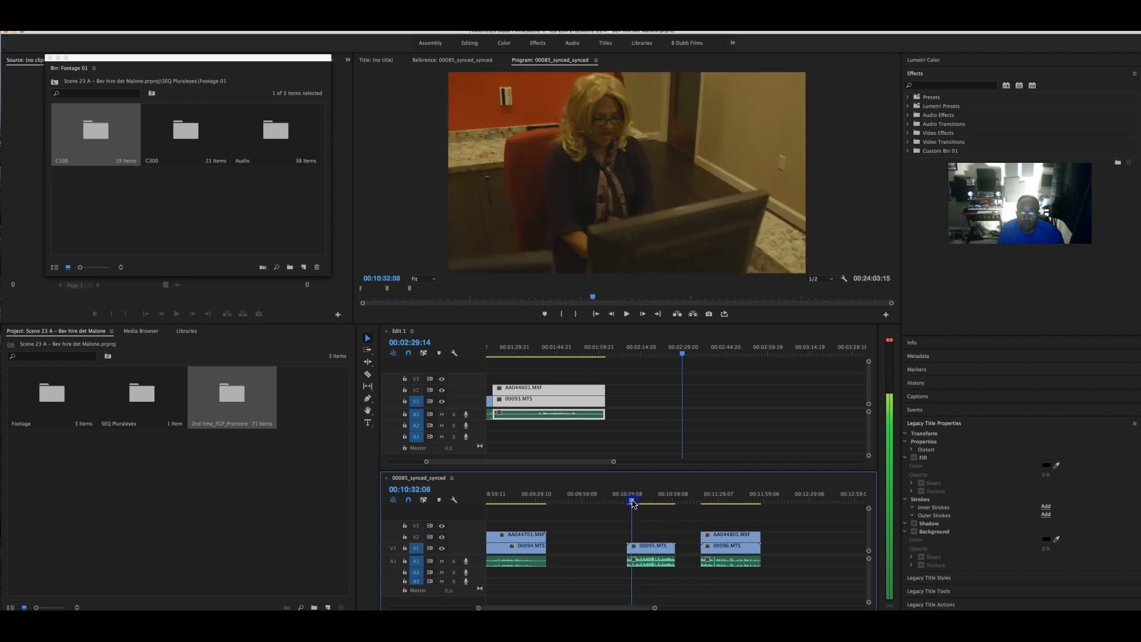
key("space")
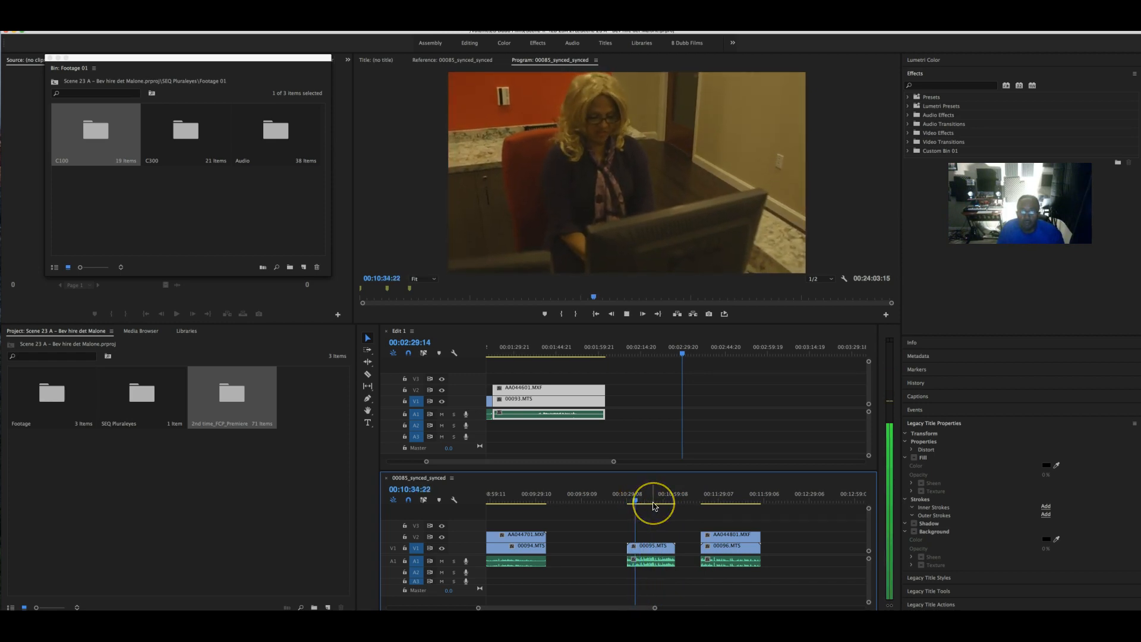
scroll(653, 506, "left", 2)
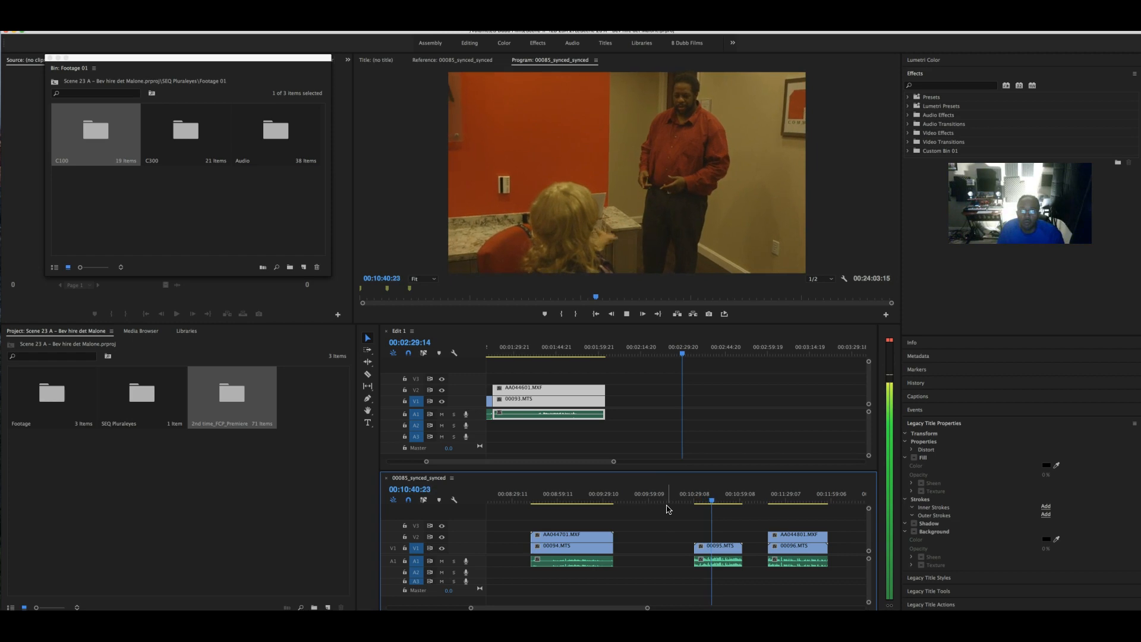
key("space")
- Trim AA044701's start near 00:09:04:12, then cut the 00094/AA044701 clips
left_click(550, 501)
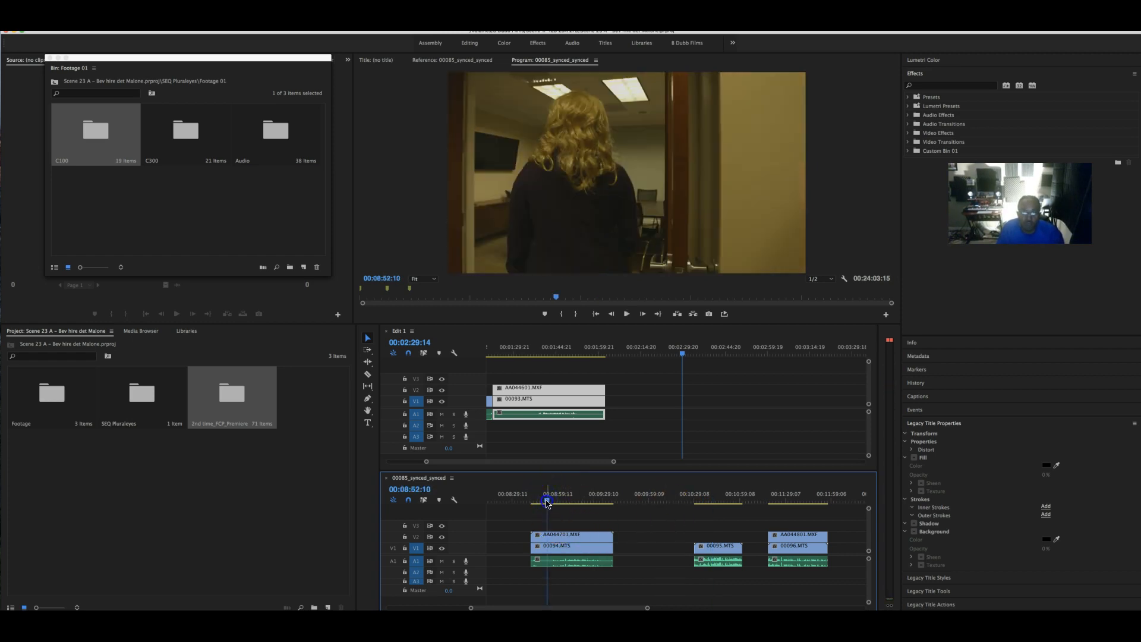
left_click_drag(552, 502, 560, 504)
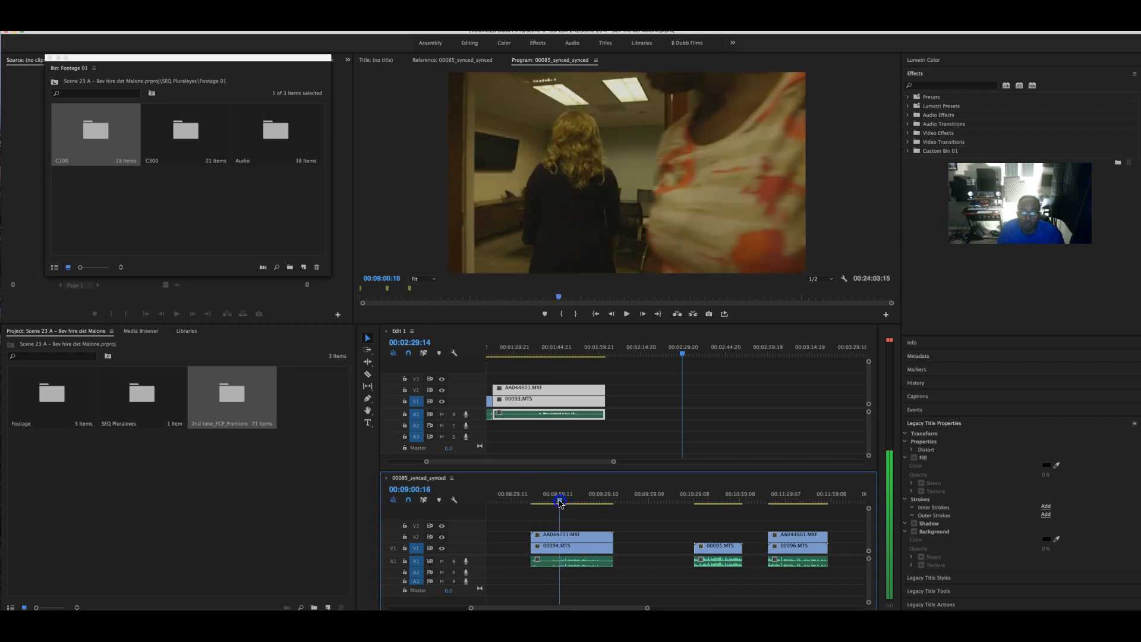
key("space")
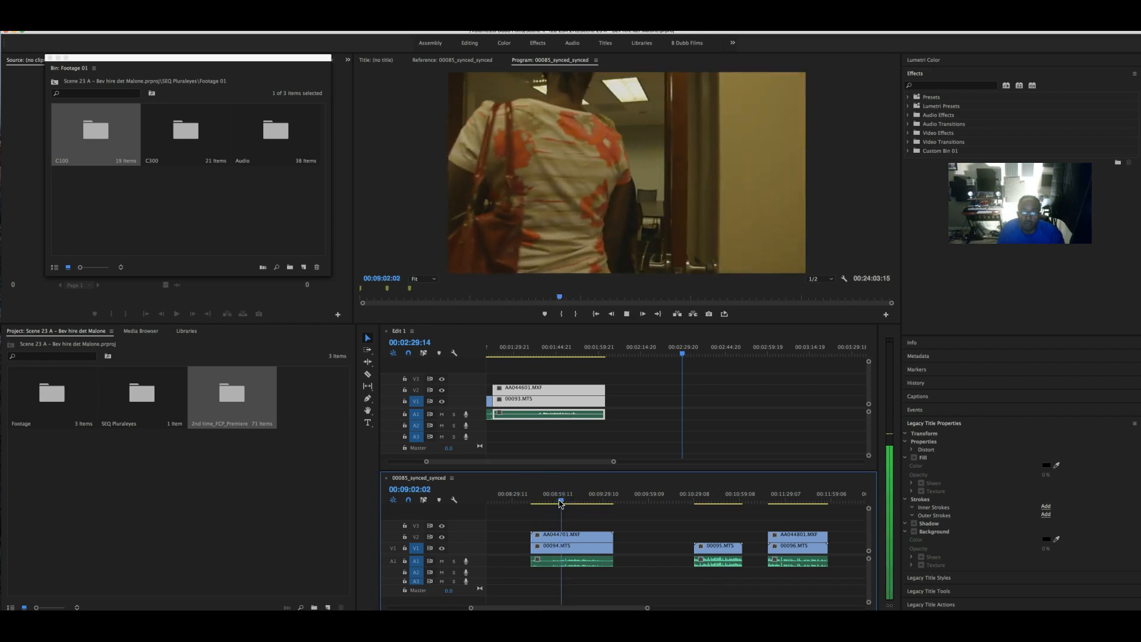
left_click(569, 542)
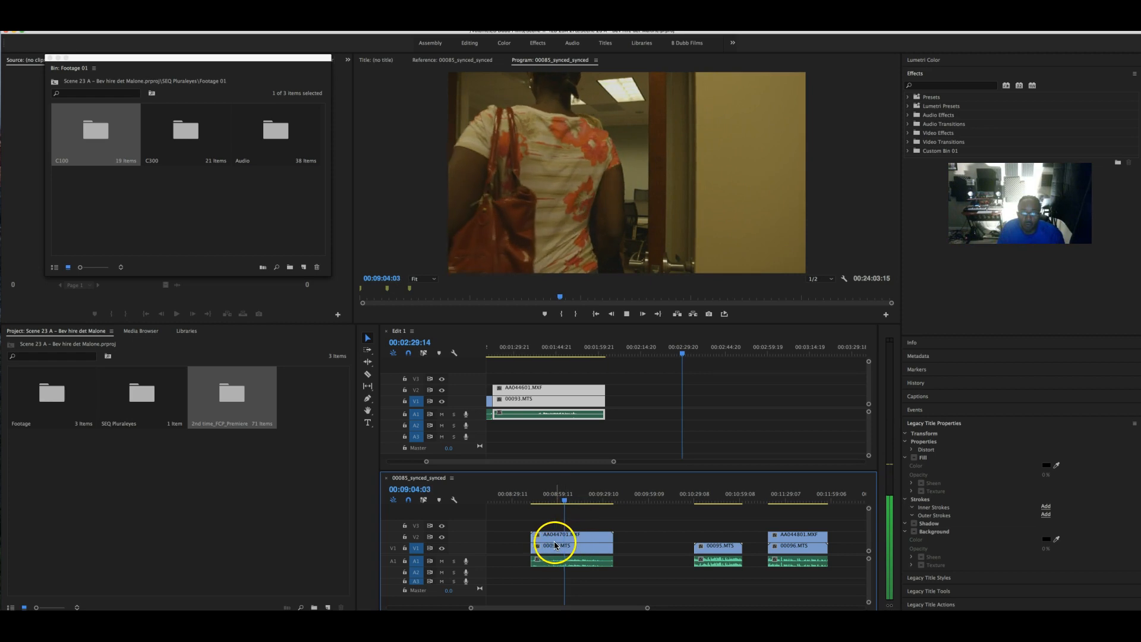
left_click_drag(537, 539, 568, 559)
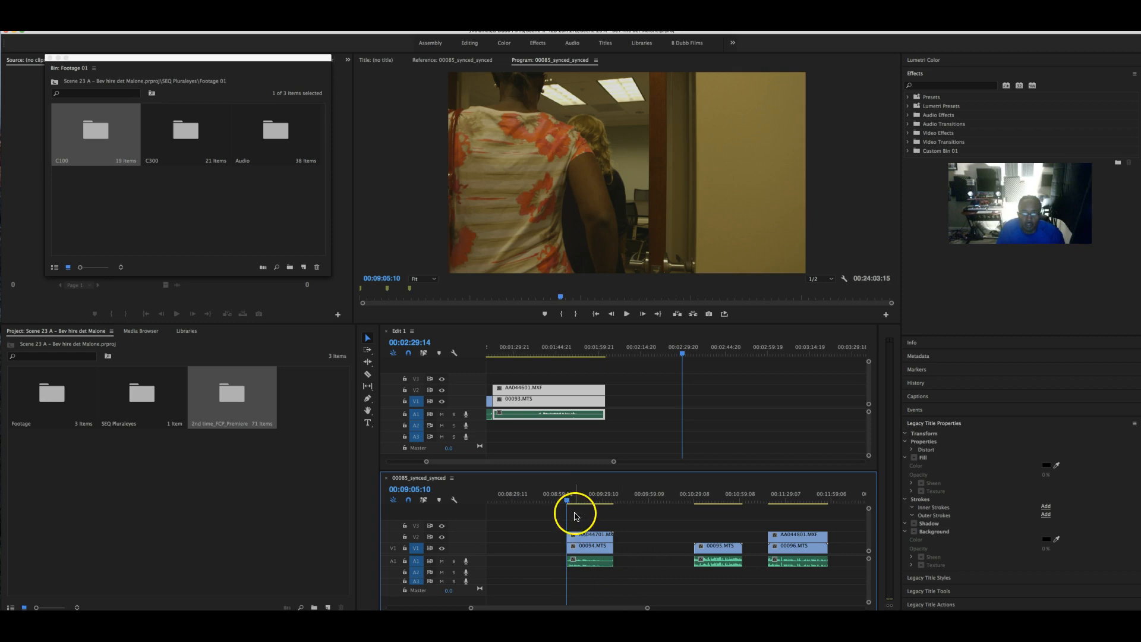
left_click_drag(566, 501, 609, 501)
left_click_drag(640, 565, 565, 537)
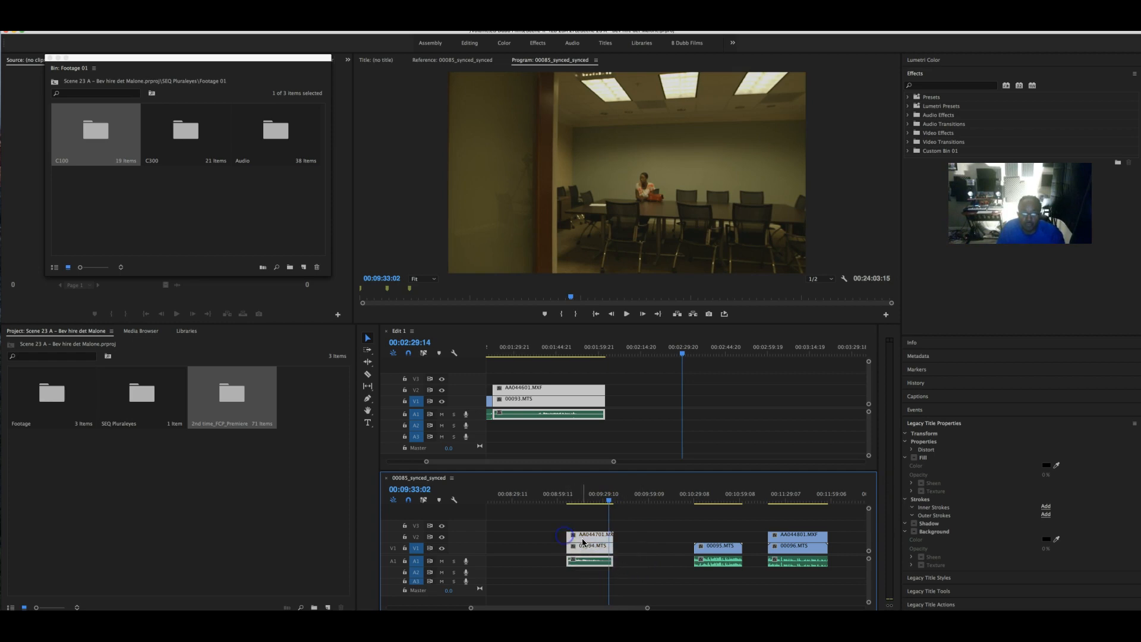
right_click(583, 541)
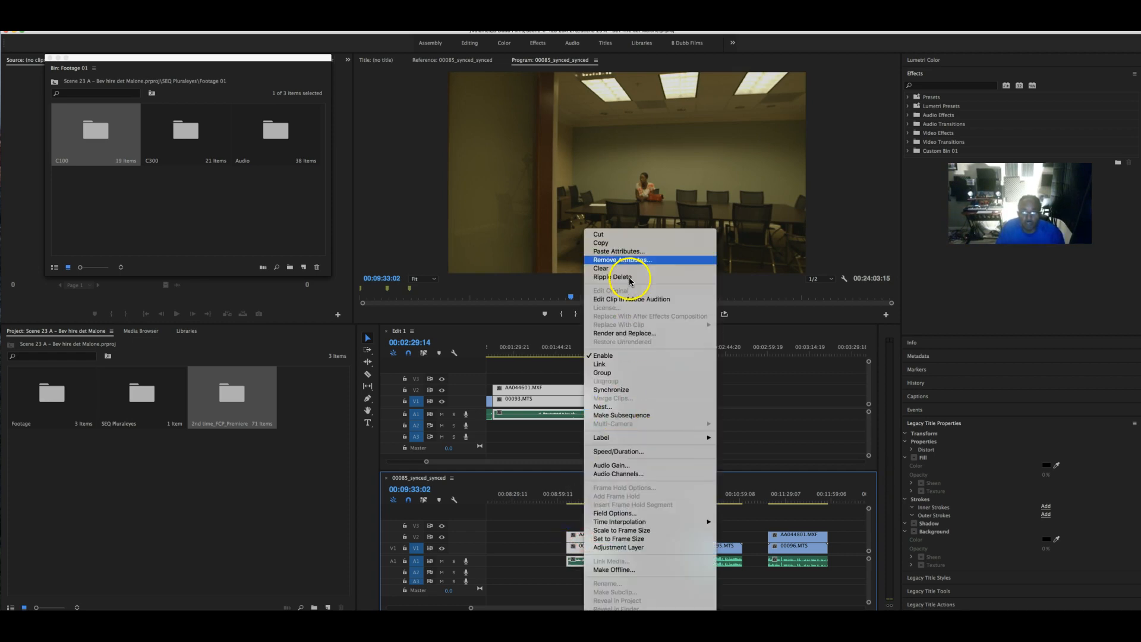
left_click(628, 236)
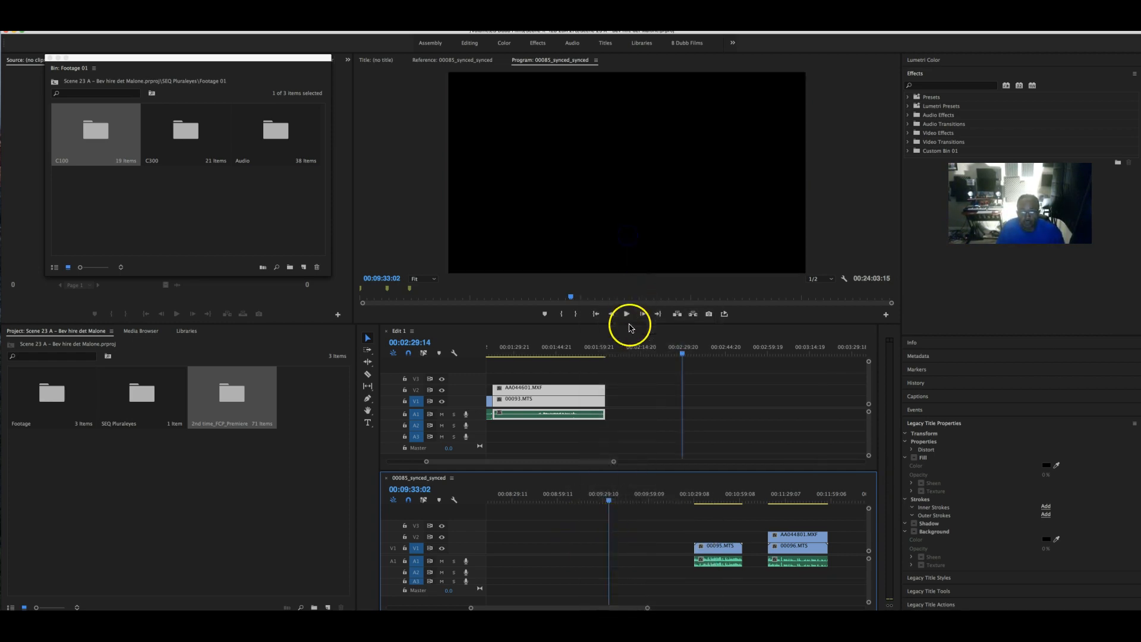
- Paste the 00094/AA044701 clips into Edit 1 butted against its first clip
left_click(607, 352)
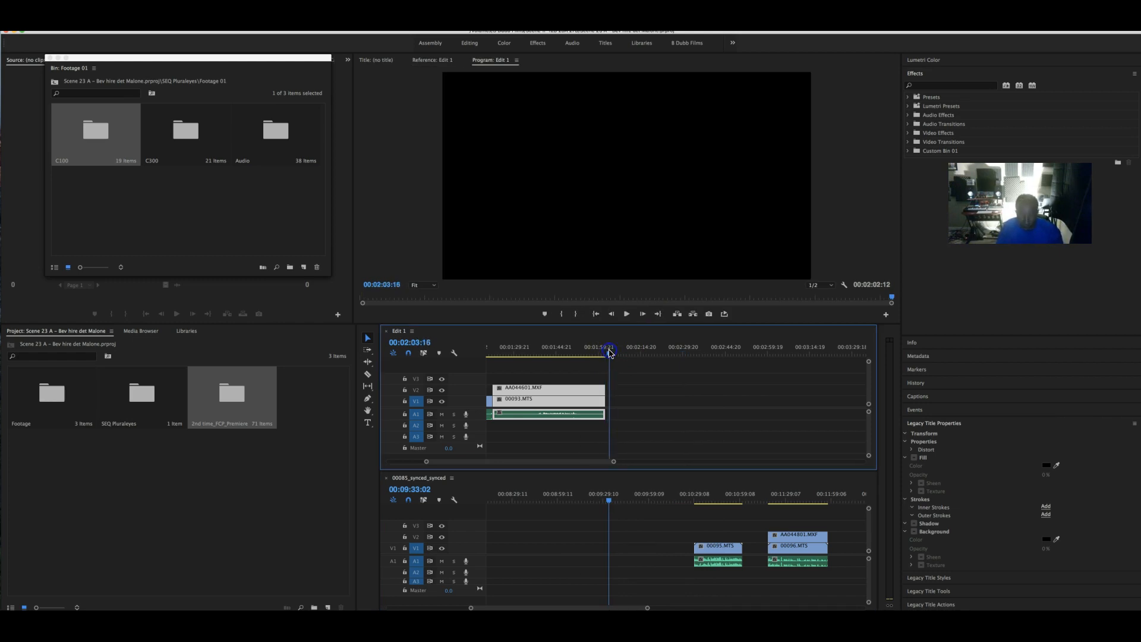
key("super+v")
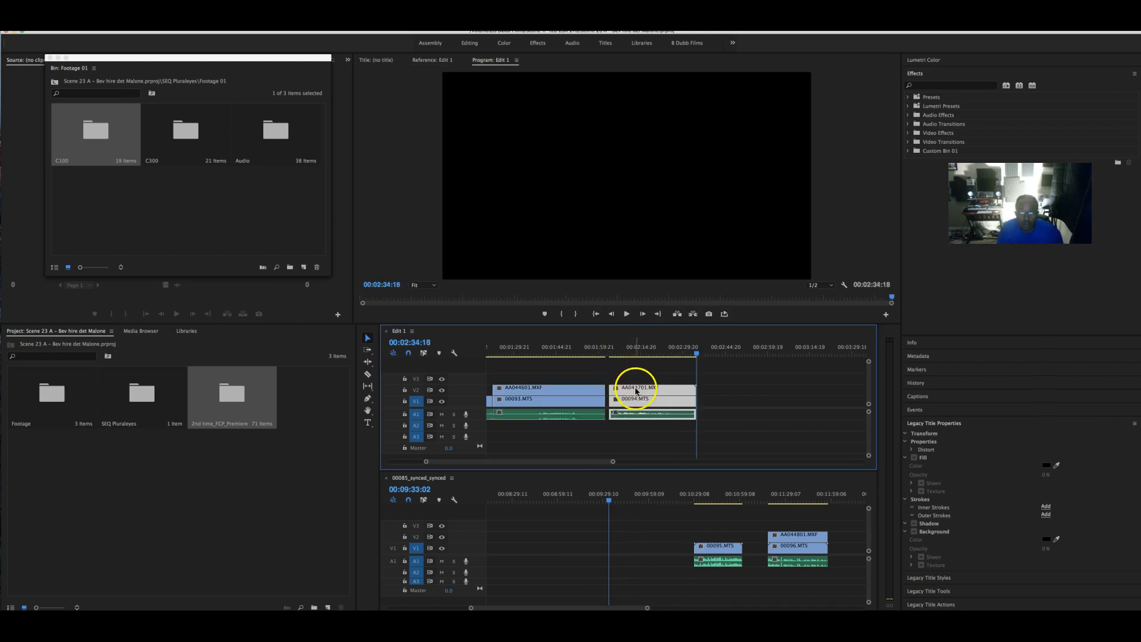
left_click_drag(635, 391, 632, 391)
left_click(604, 346)
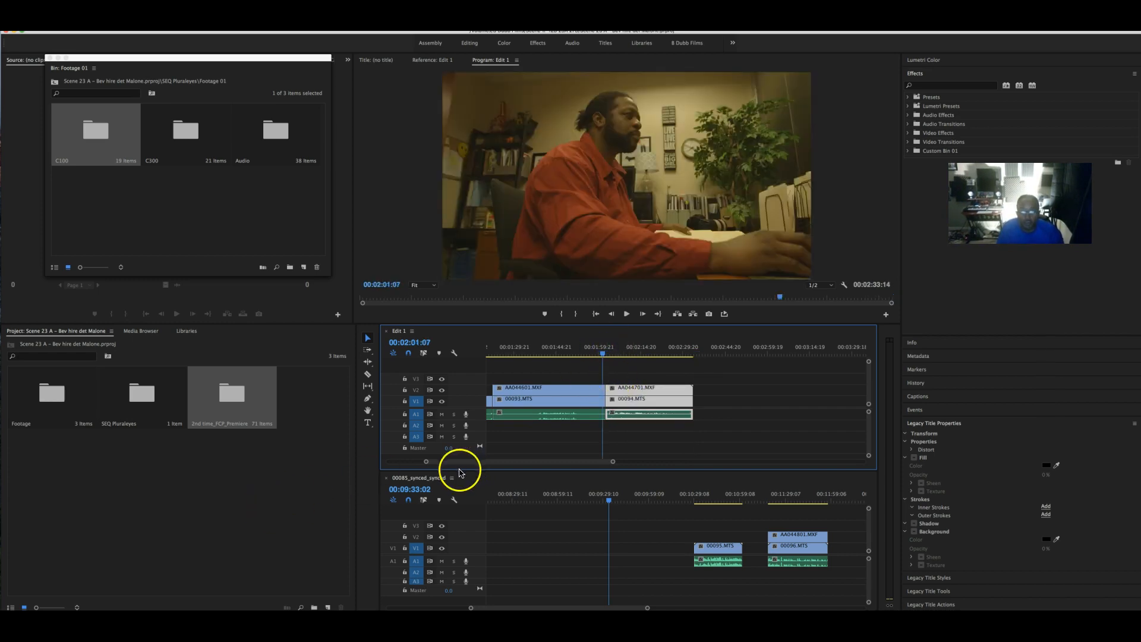
- Scrub through the remaining synced takes to 00:20:53:10
left_click_drag(701, 495, 765, 497)
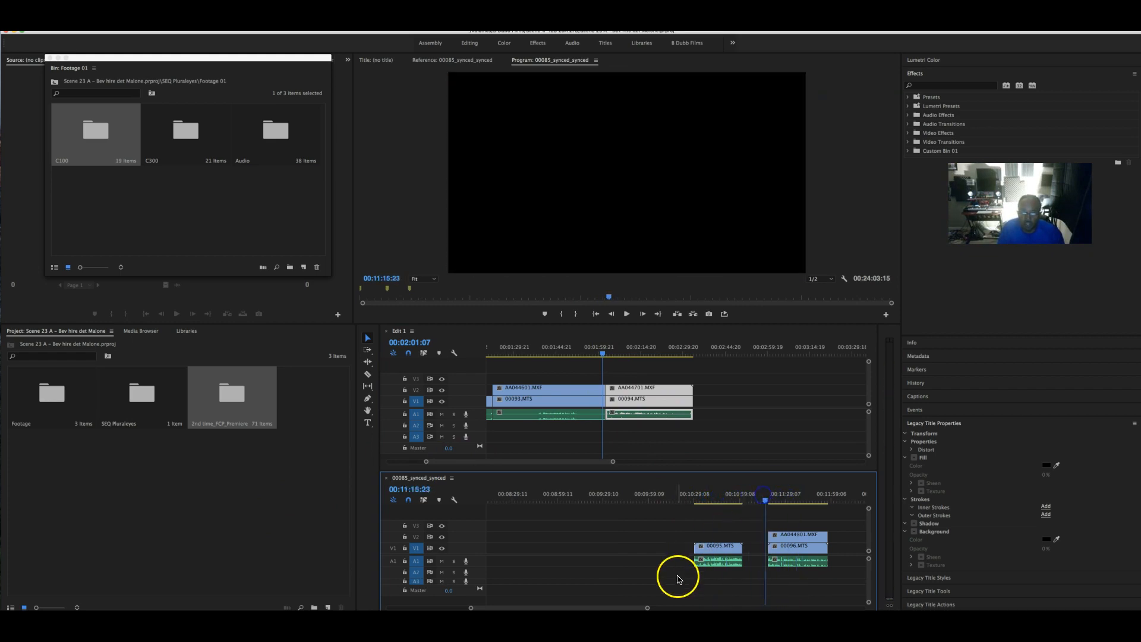
left_click_drag(605, 608, 662, 608)
left_click_drag(656, 497, 726, 499)
scroll(756, 532, "right", 5)
scroll(757, 531, "right", 2)
left_click(575, 494)
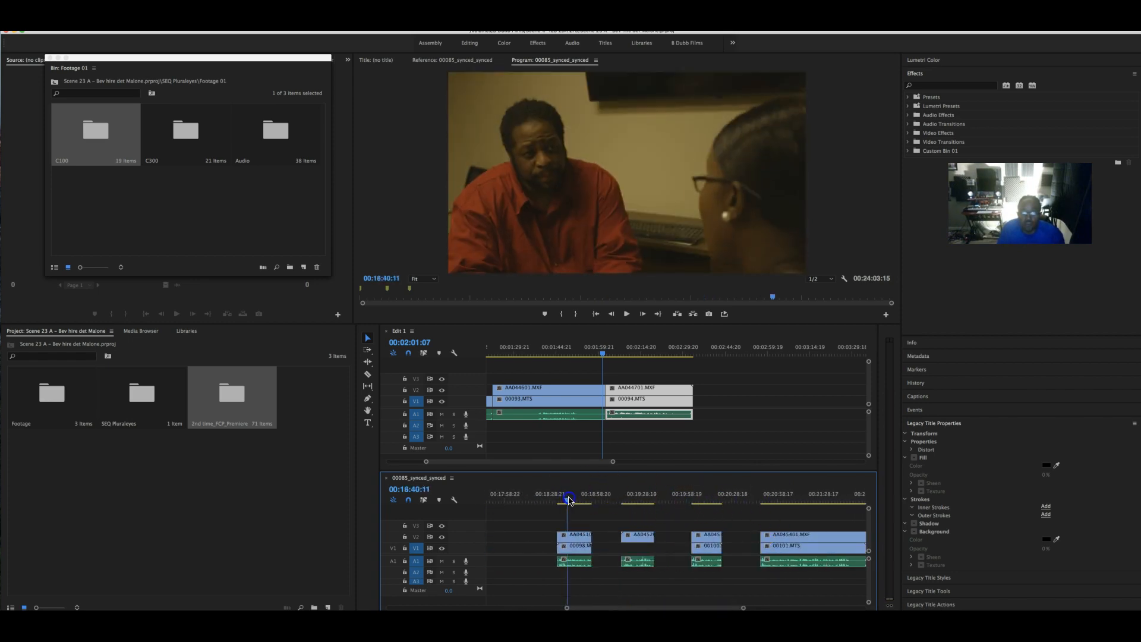
left_click(628, 494)
left_click(706, 496)
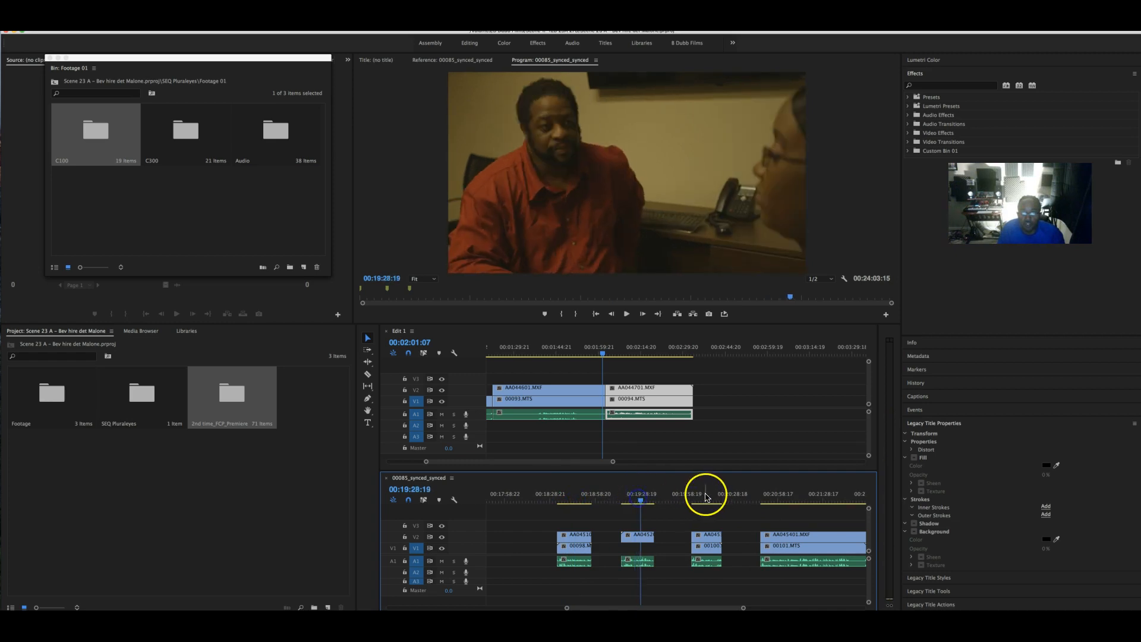
left_click(771, 496)
scroll(781, 498, "right", 5)
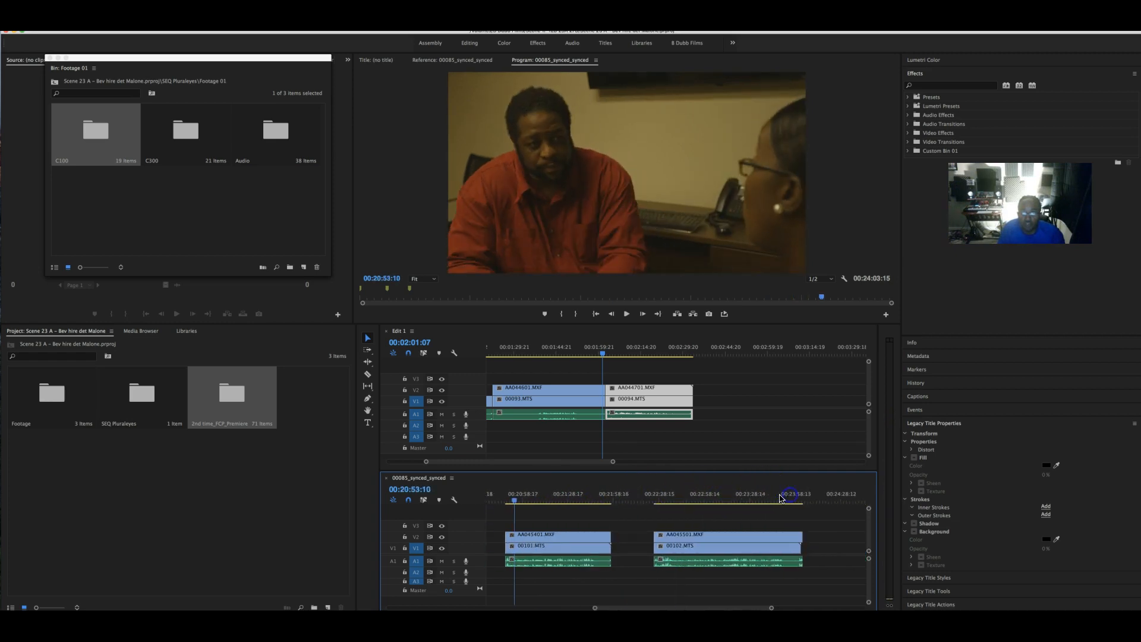
scroll(708, 495, "left", 15)
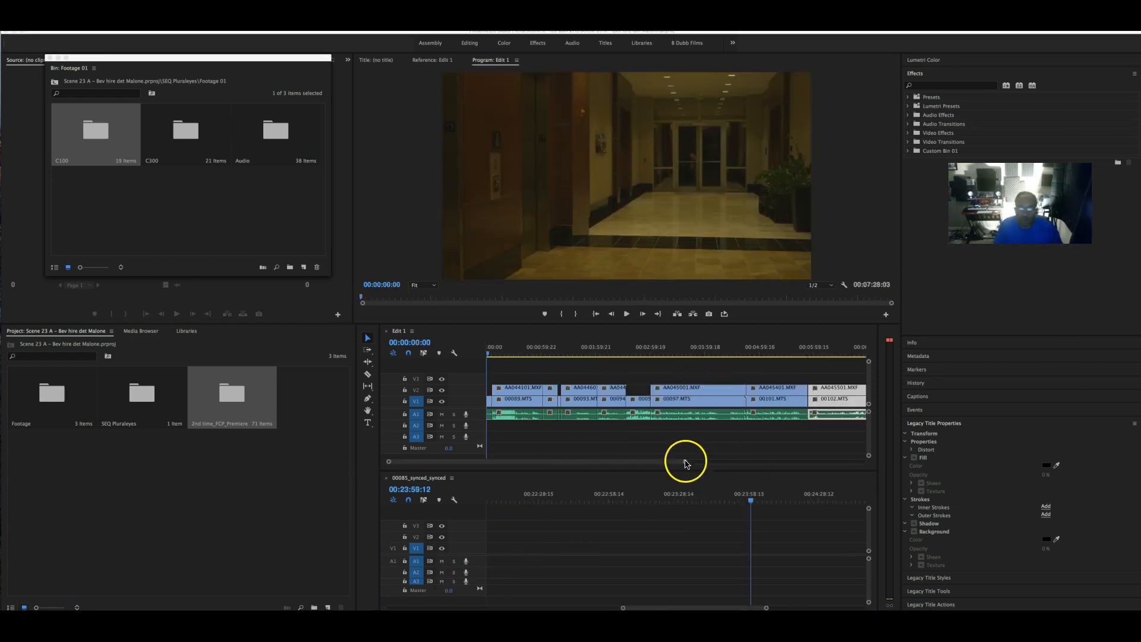
left_click(491, 357)
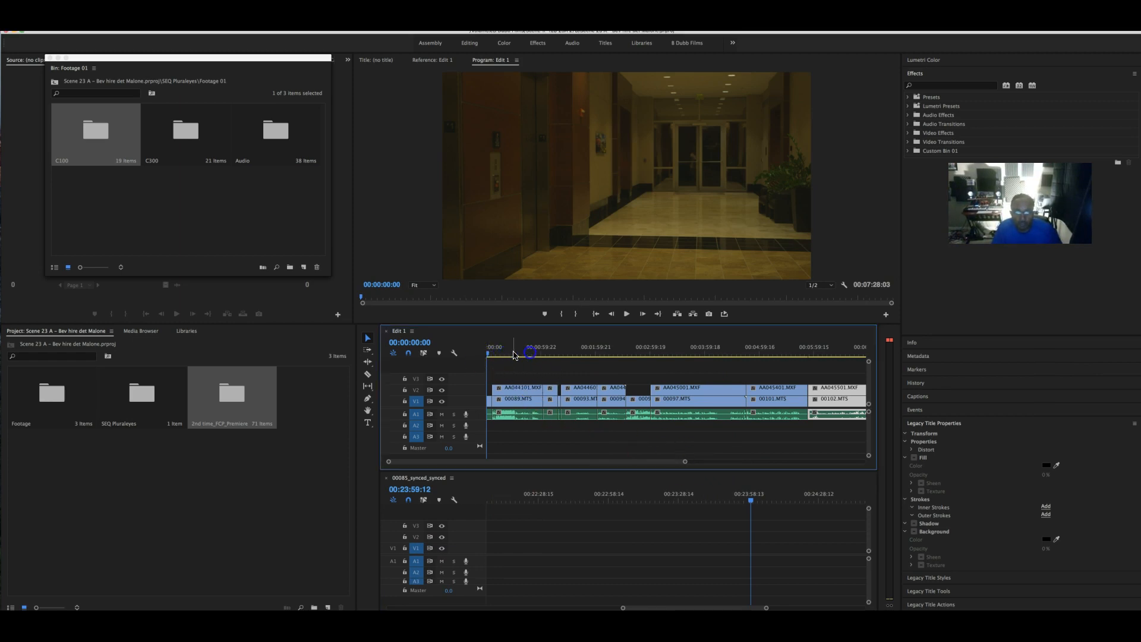
left_click_drag(489, 356, 795, 366)
left_click_drag(717, 356, 551, 356)
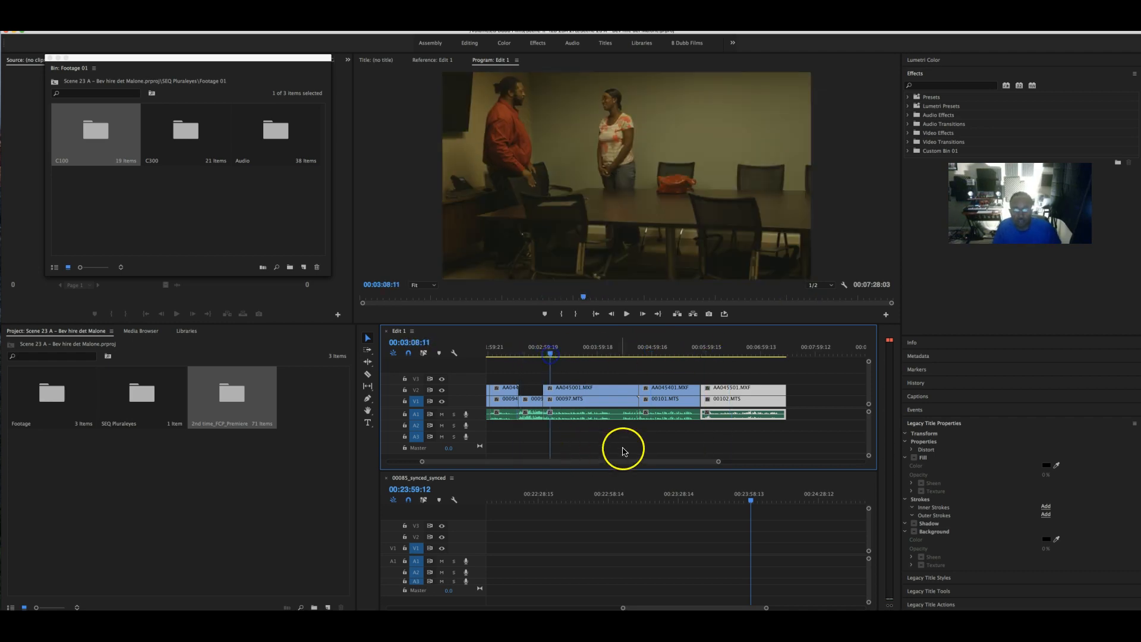
left_click_drag(627, 461, 535, 471)
left_click_drag(526, 349, 521, 363)
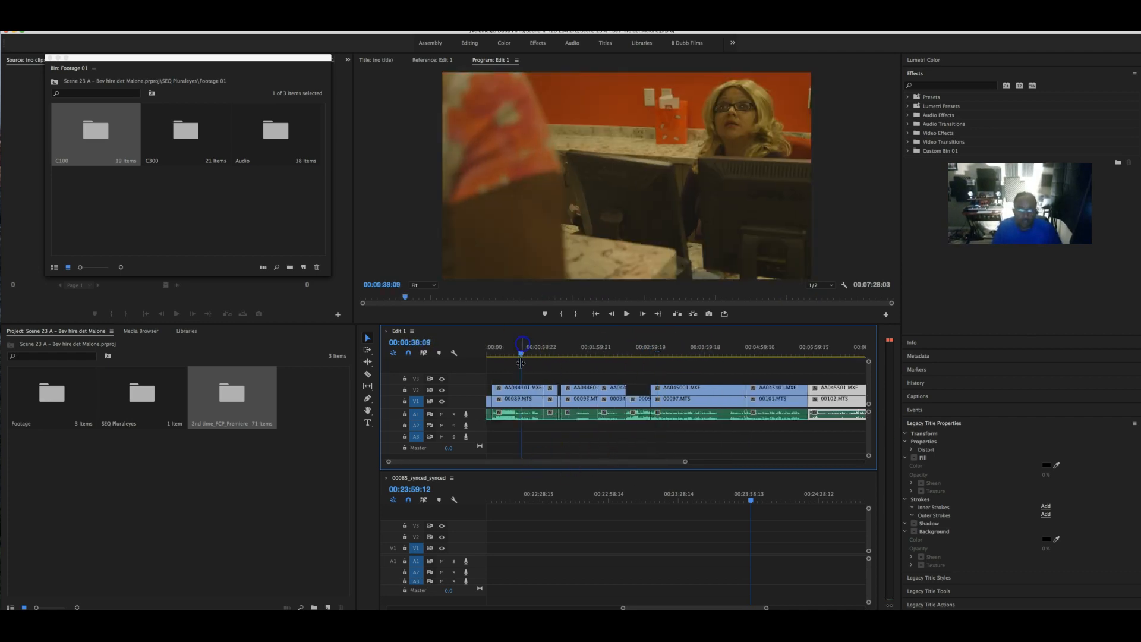
left_click(523, 391)
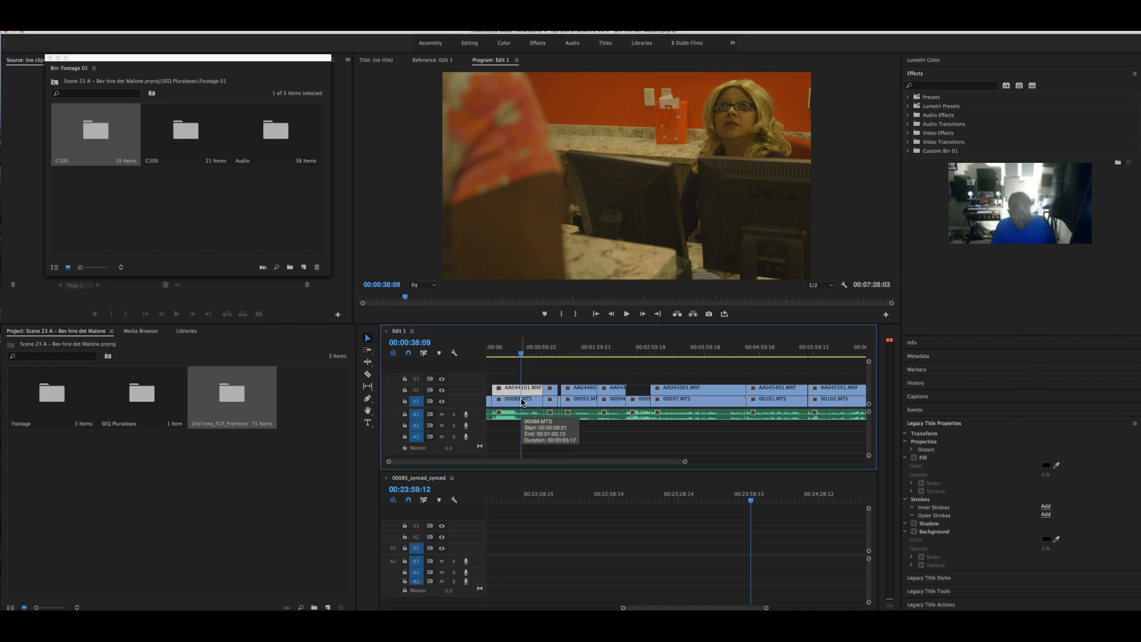
left_click(522, 402)
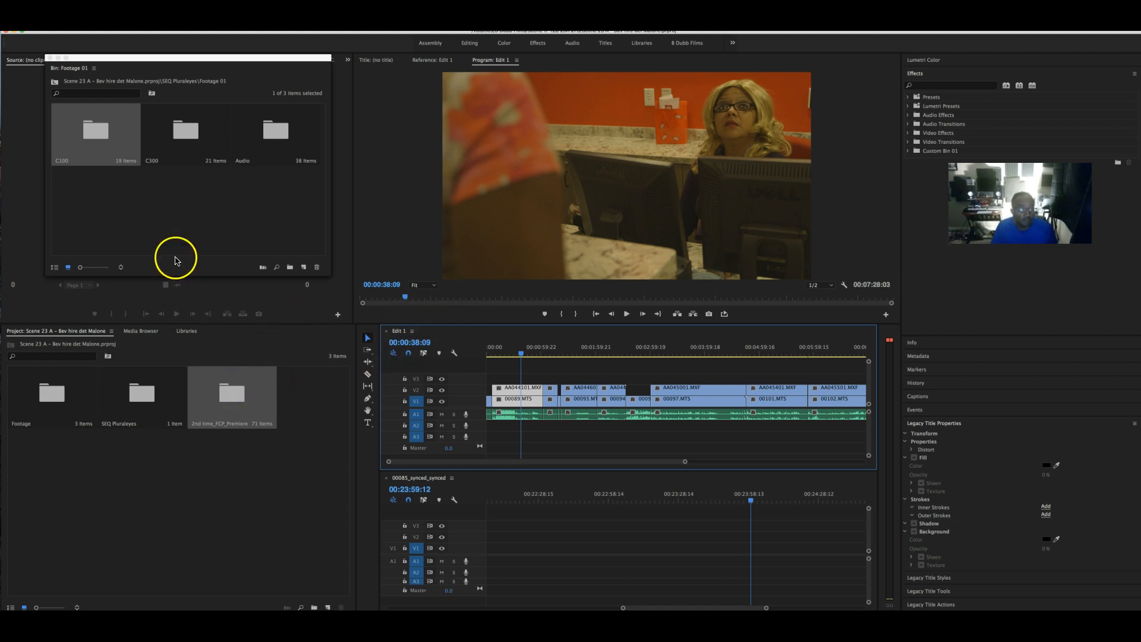
- Move Edit 1 out of the 2nd time_FCP_Premiere bin to the project root
left_click(234, 397)
double_click(234, 397)
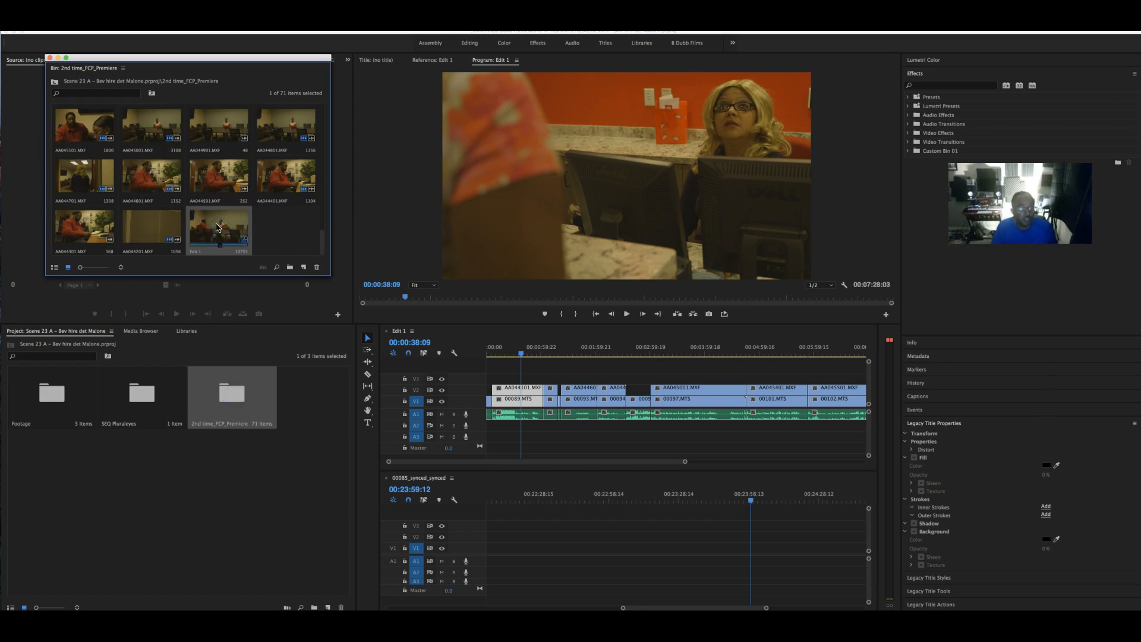
left_click_drag(217, 227, 269, 358)
left_click_drag(290, 409, 289, 409)
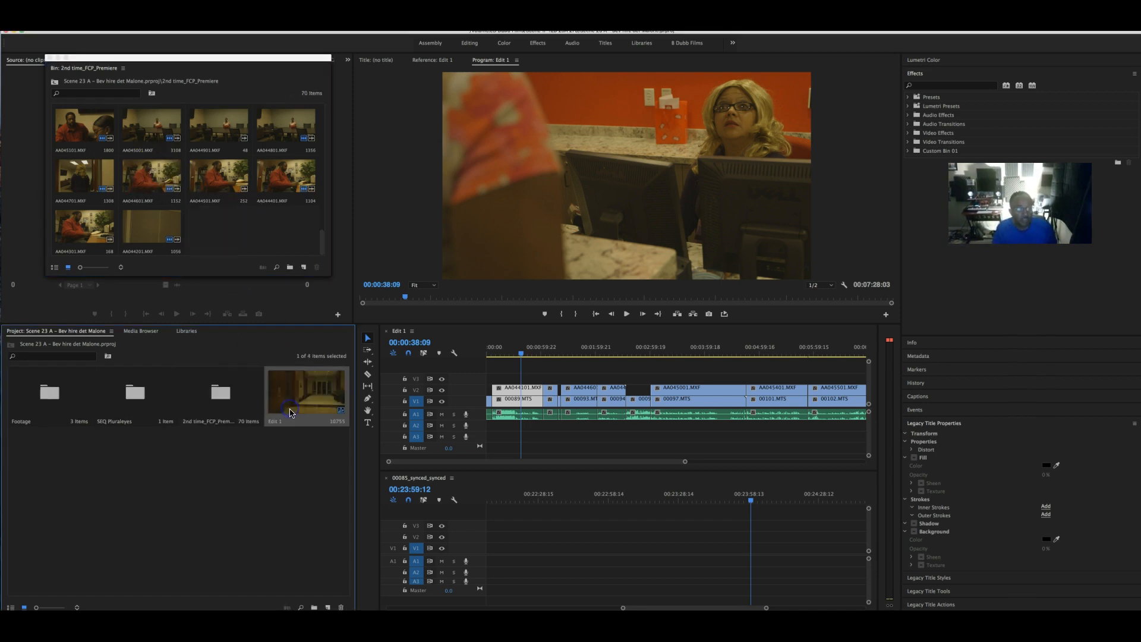
- Create a new bin named SEQ and place Edit 1 inside it
right_click(252, 479)
left_click(282, 503)
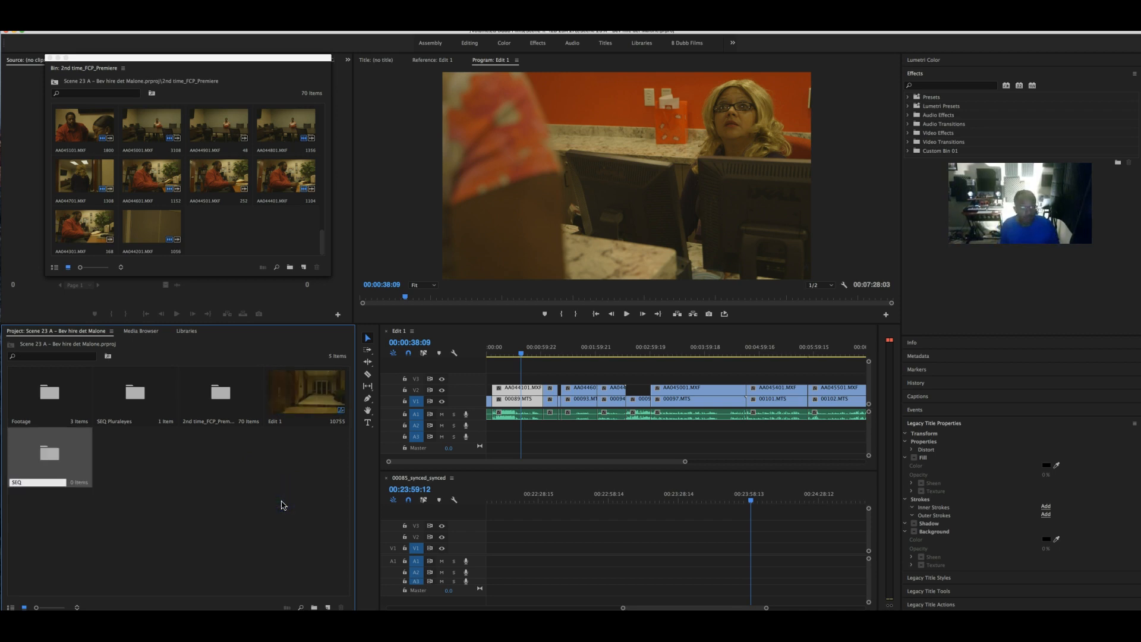
key("Return")
type("\\")
left_click_drag(299, 407, 34, 466)
left_click_drag(304, 381, 302, 389)
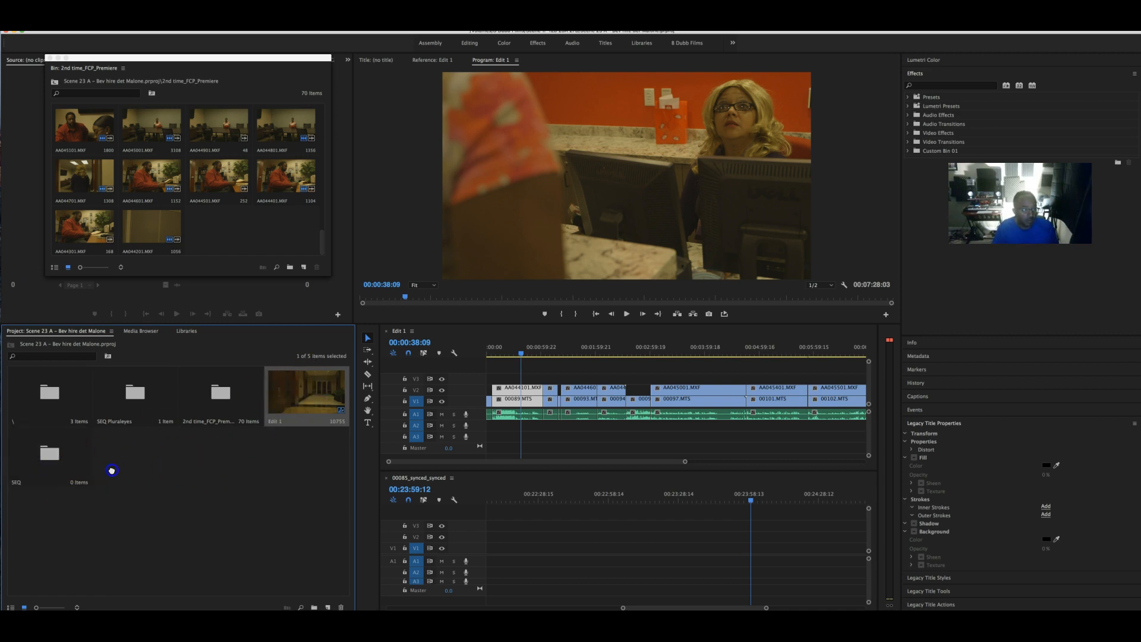
left_click_drag(90, 470, 54, 469)
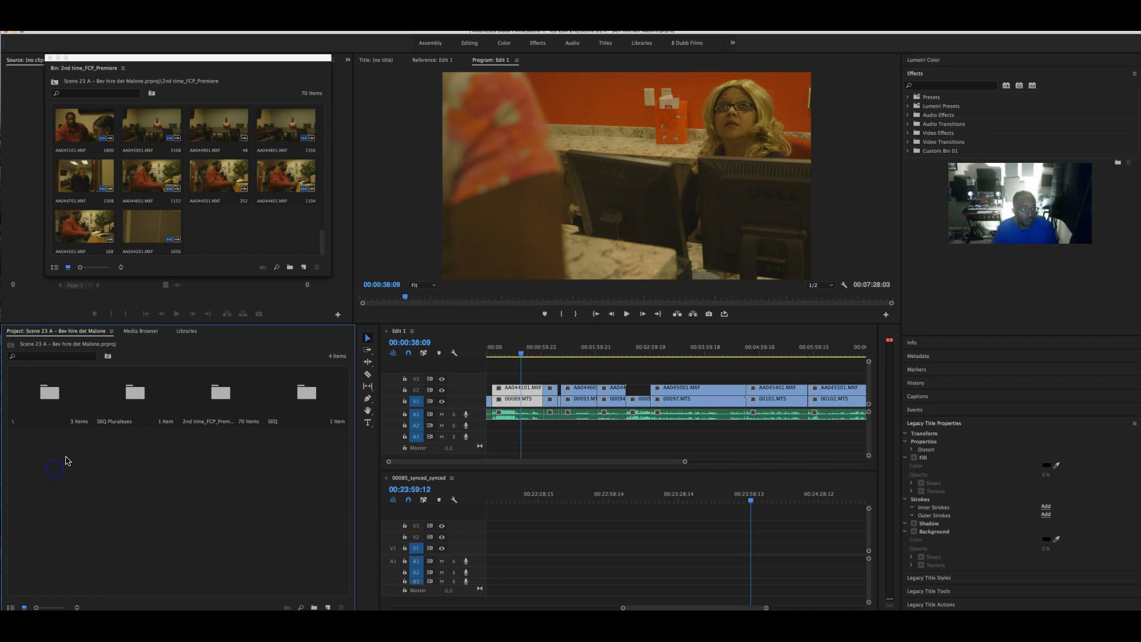
- Duplicate Edit 1 in the SEQ bin to create Edit 1 Copy 01
double_click(291, 409)
left_click(82, 135)
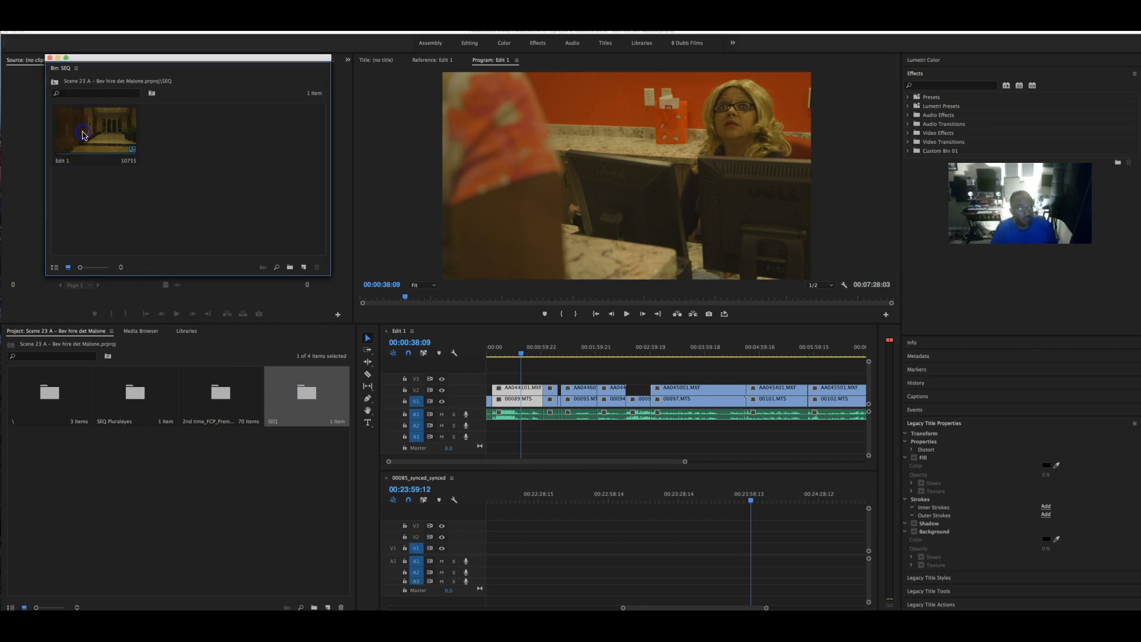
right_click(83, 135)
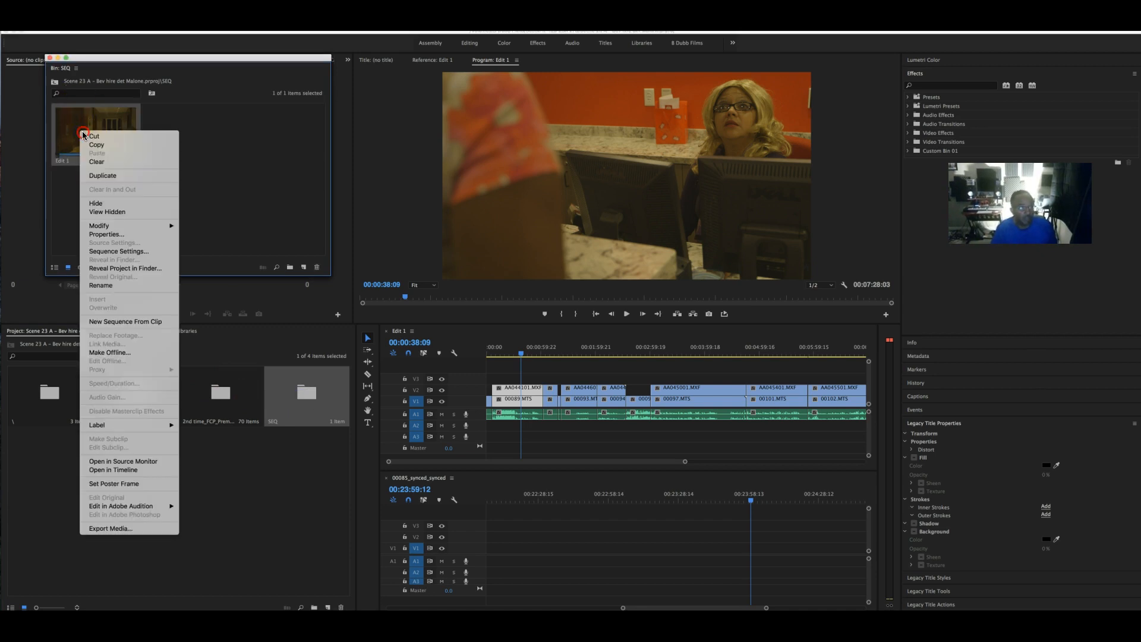
left_click(116, 175)
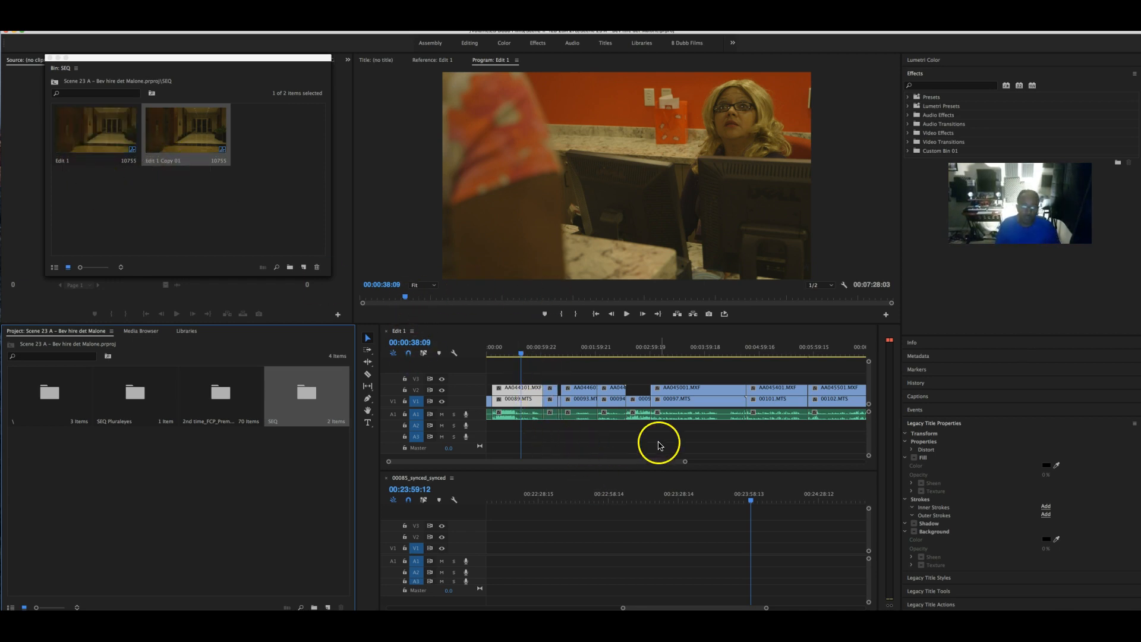
right_click(532, 403)
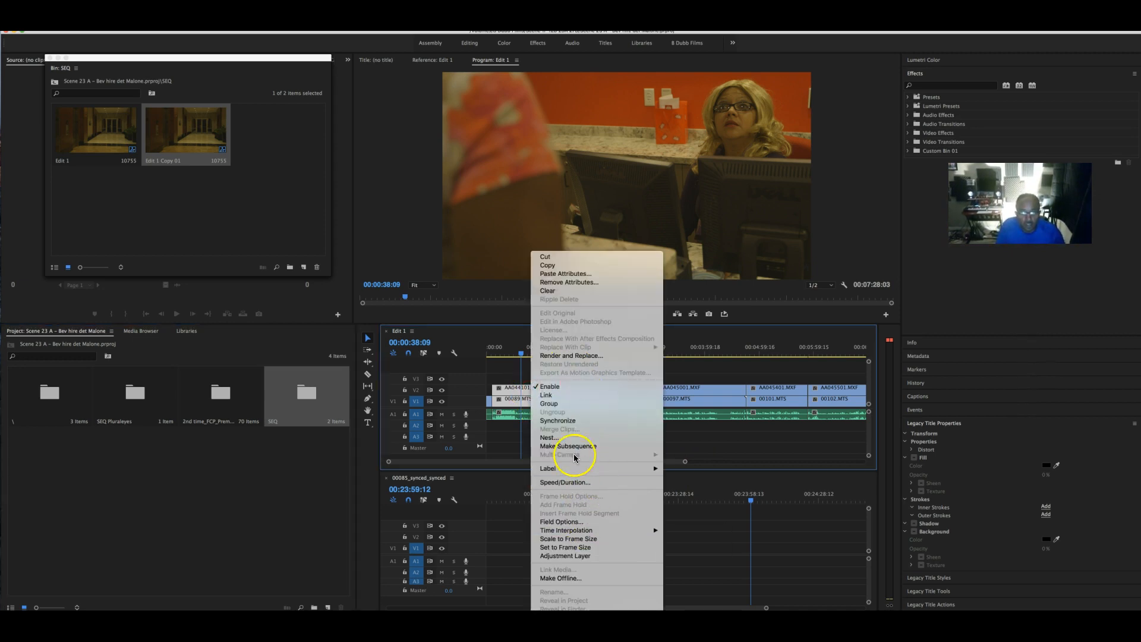
- Nest Edit 1's first two short clips with their default nested sequence names
left_click(557, 438)
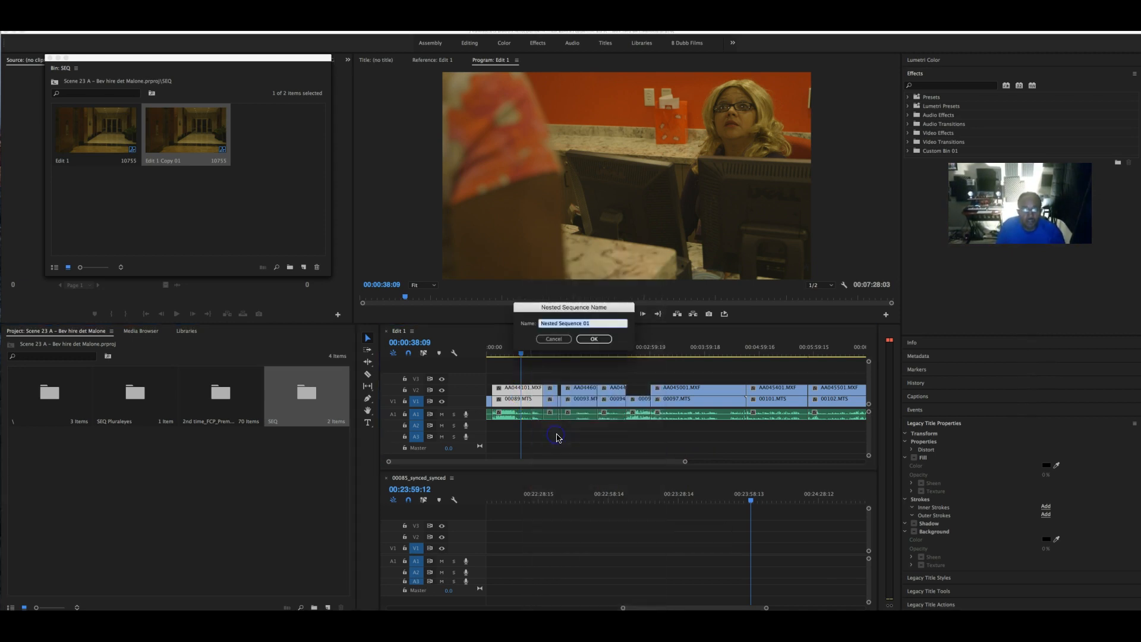
left_click(595, 339)
left_click(551, 396)
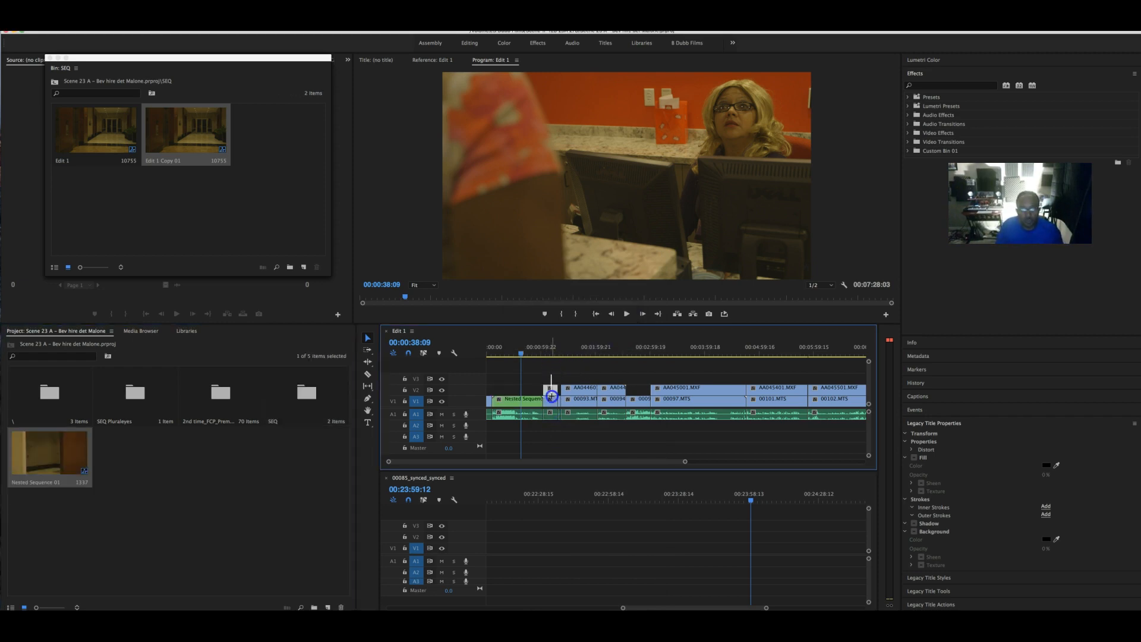
right_click(552, 394)
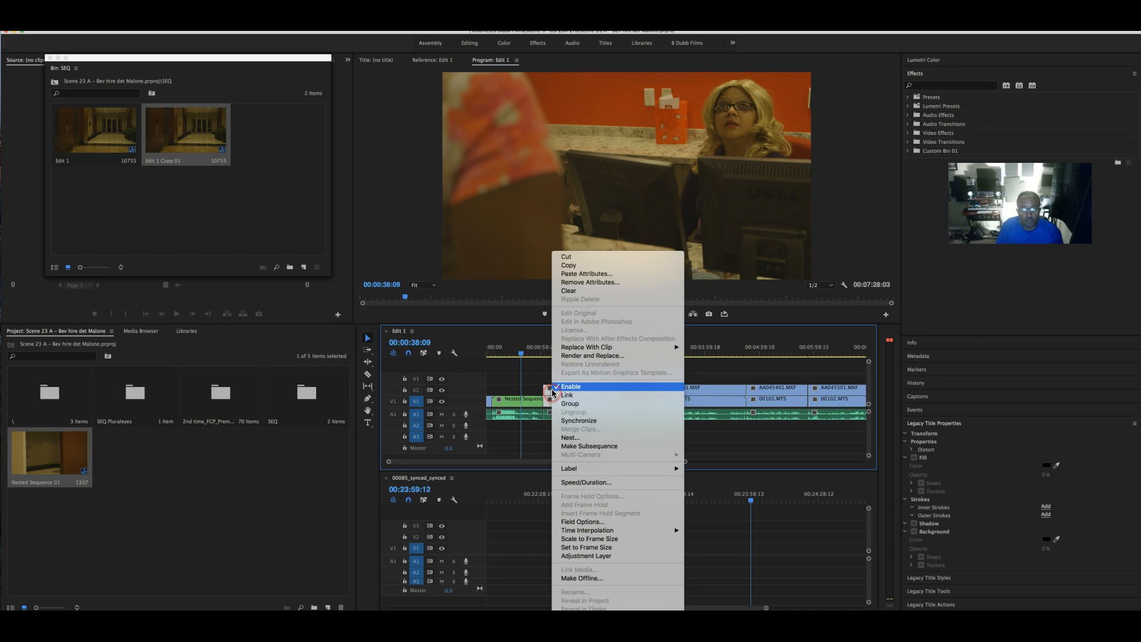
left_click(619, 439)
left_click(594, 339)
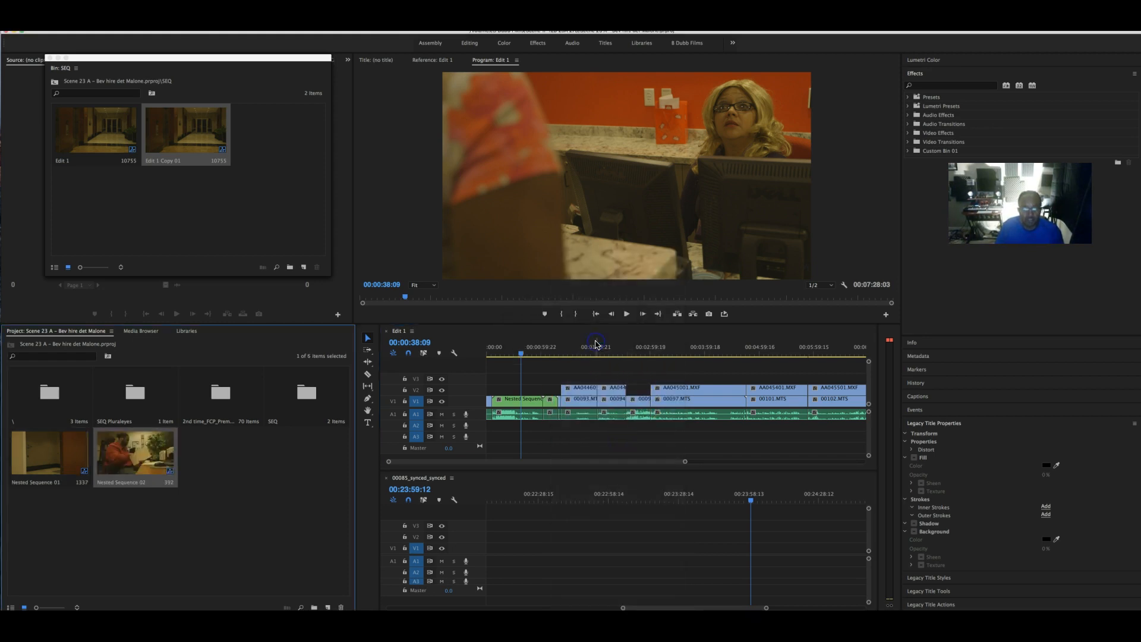
- Create a new project bin named Nest
right_click(250, 521)
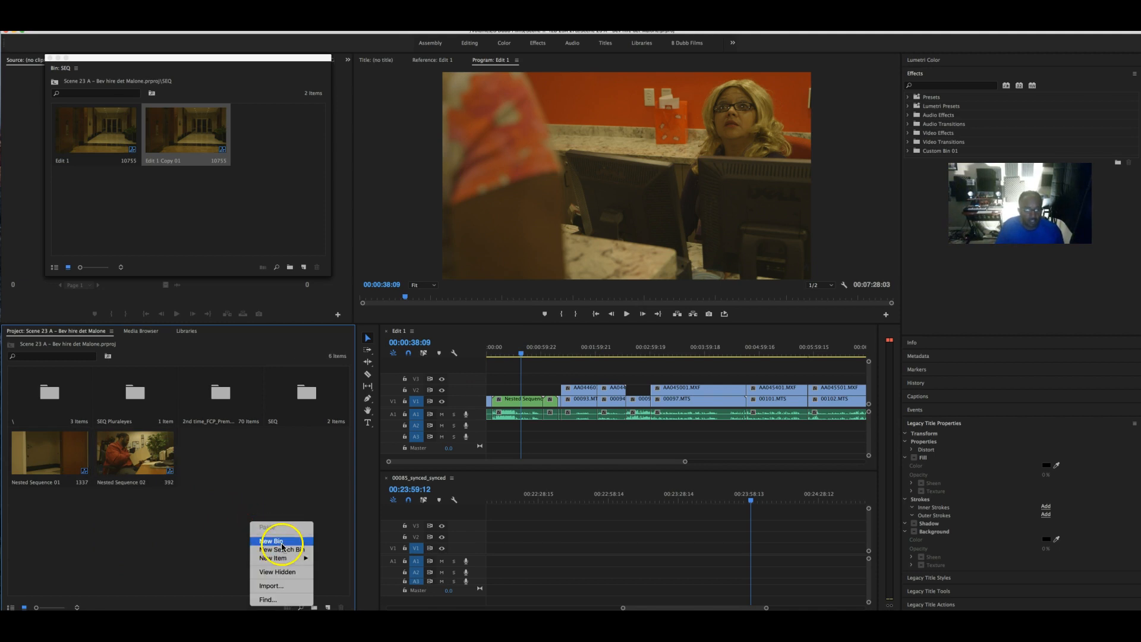
left_click(282, 541)
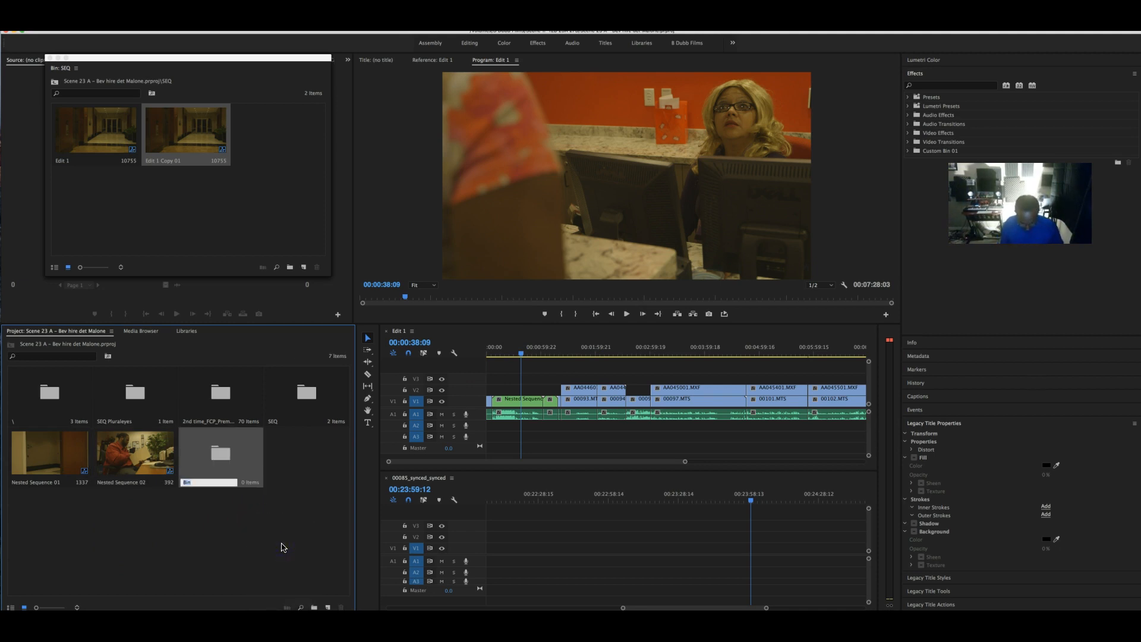
type("Nest")
key("Tab")
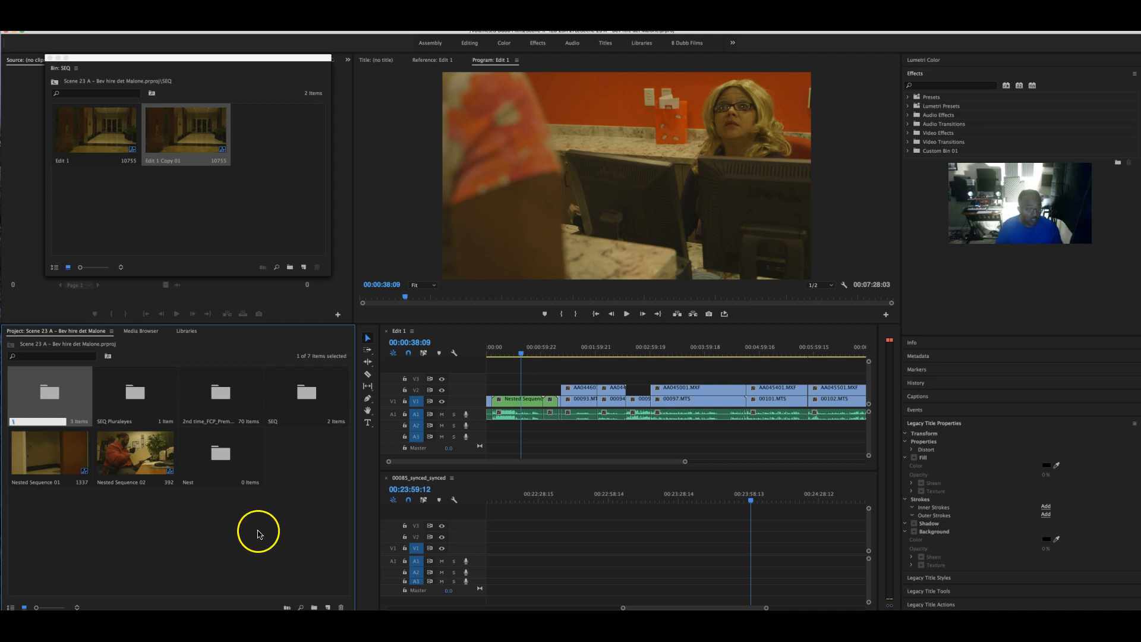
left_click(167, 521)
- Preview Nested Sequence 02, then undo the nesting and the Nest bin
double_click(142, 480)
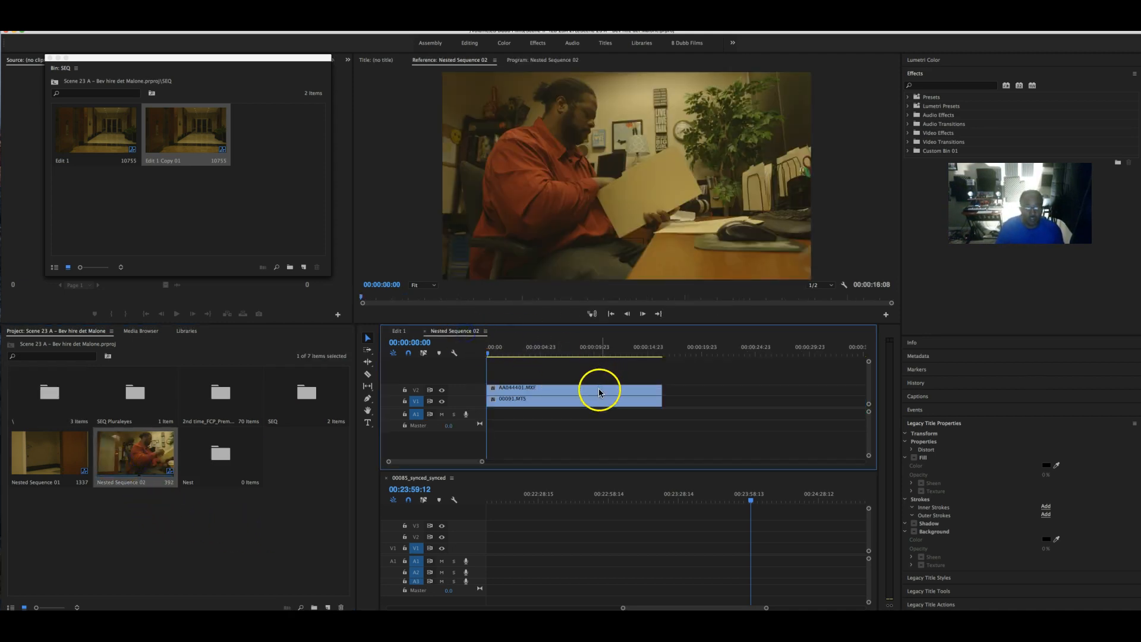
mouse_move(487, 351)
left_mouse_down()
mouse_move(612, 352)
mouse_move(493, 363)
left_mouse_up()
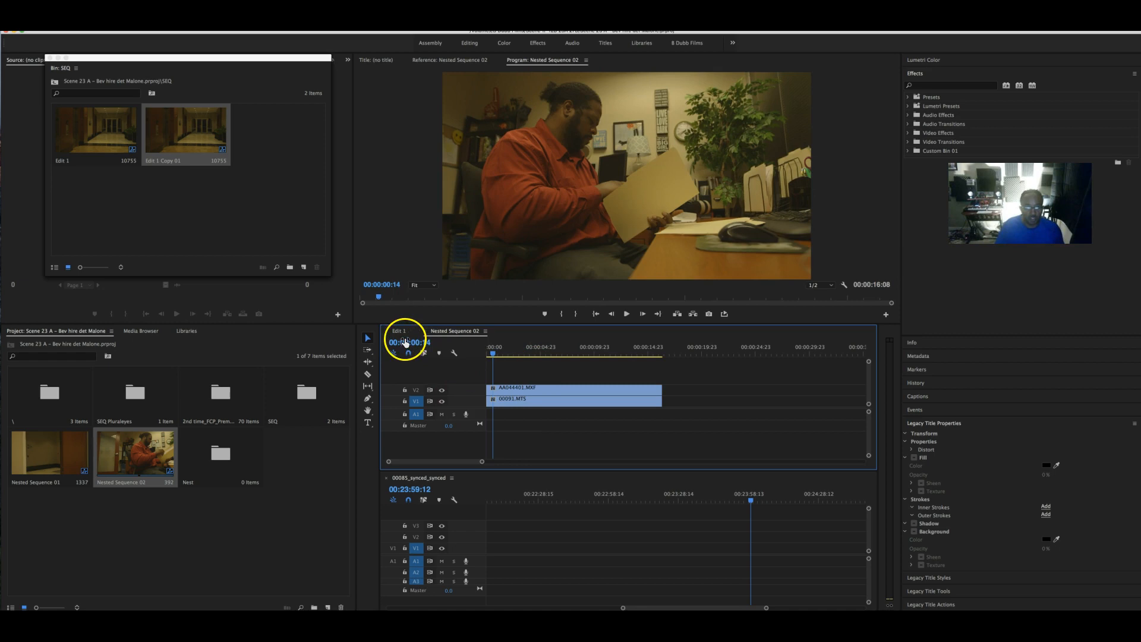
left_click(143, 456)
left_click(143, 454)
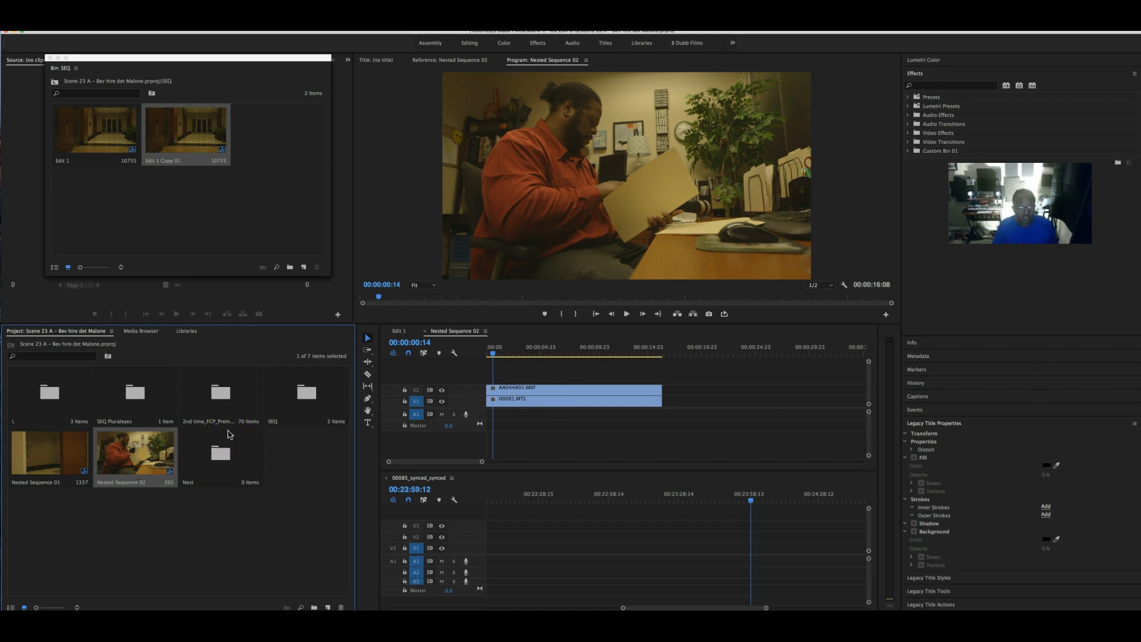
key("super+z")
key("super+z")
key("super+z")
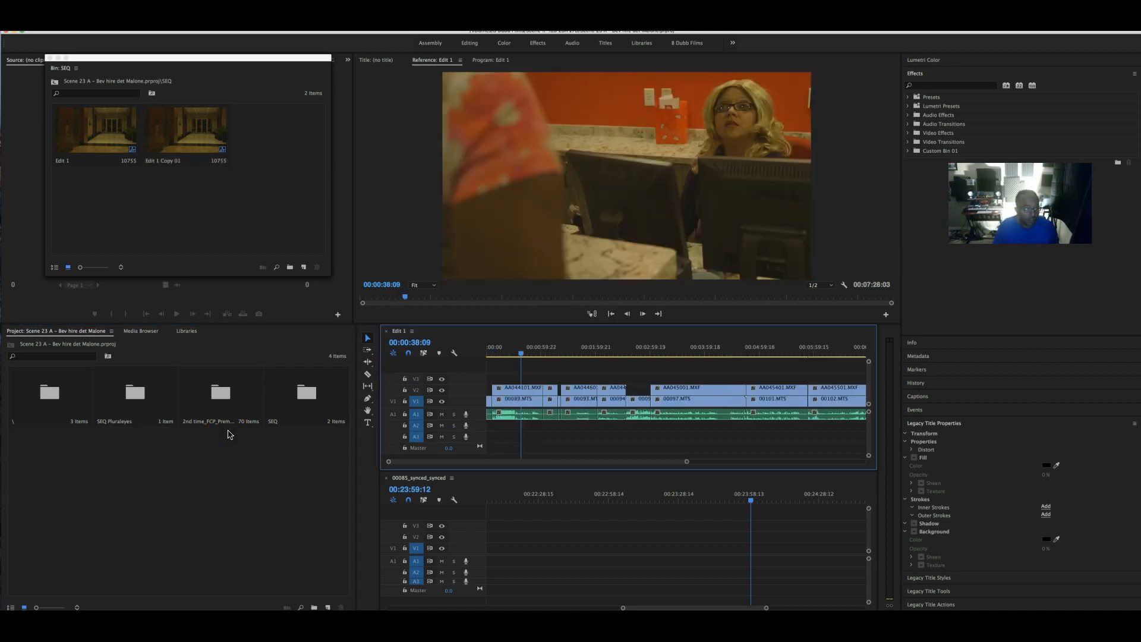
- Nest the first stacked V1/A1 clip group as Nested Sequence 03
left_click_drag(551, 441, 535, 423)
left_click(536, 446)
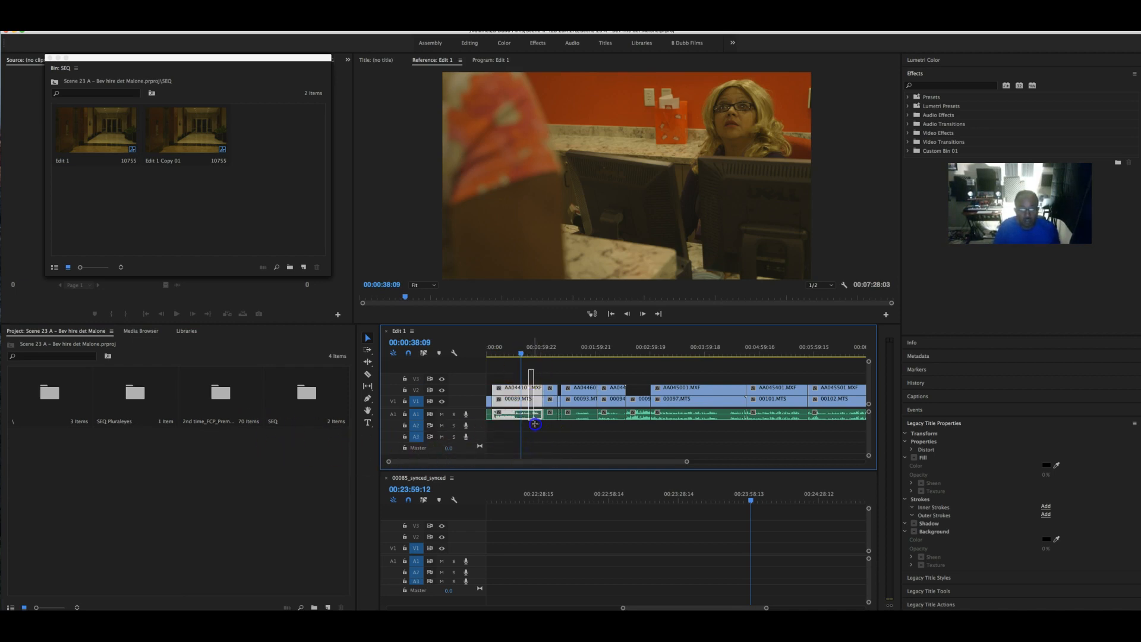
right_click(534, 403)
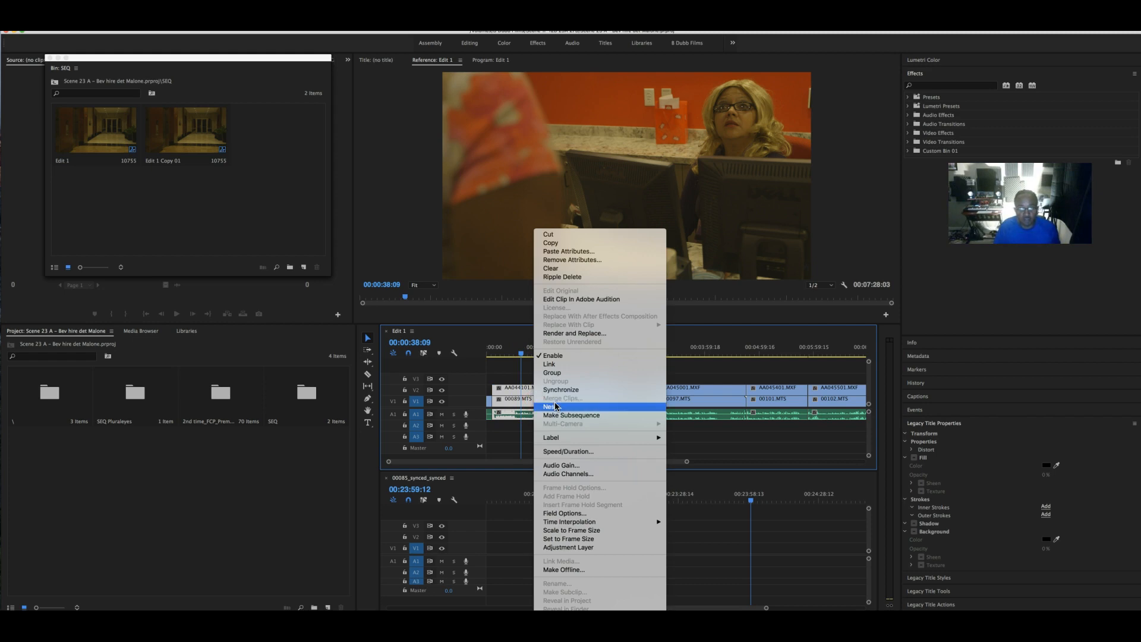
left_click(581, 404)
left_click(593, 339)
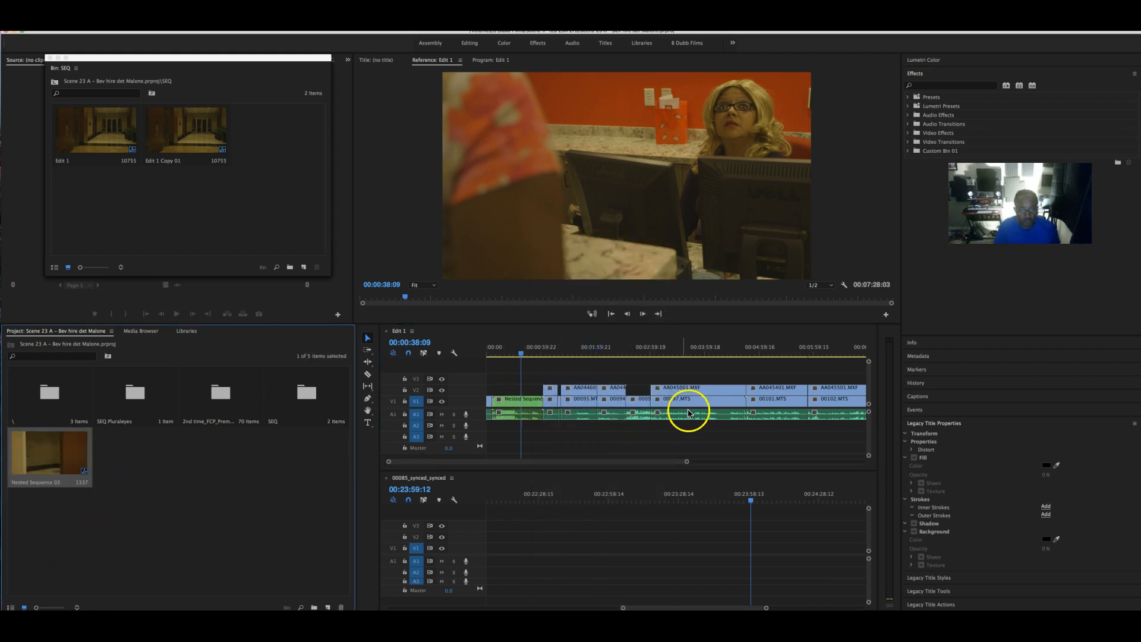
- Create a new bin with Cmd+B and name it Nest
key("super+b")
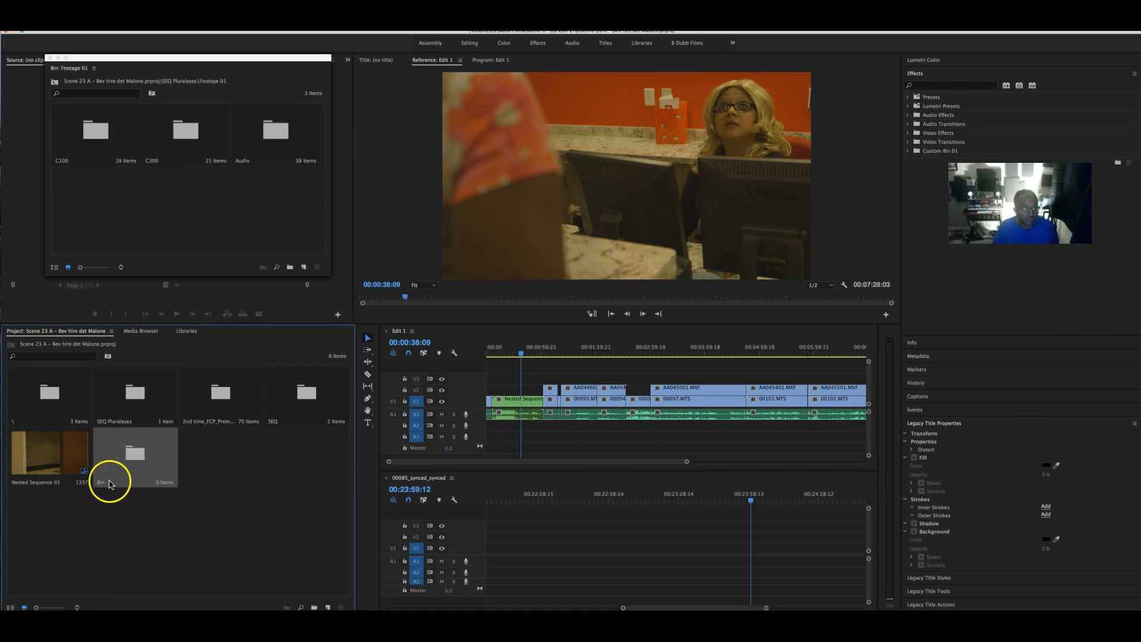
left_click(107, 483)
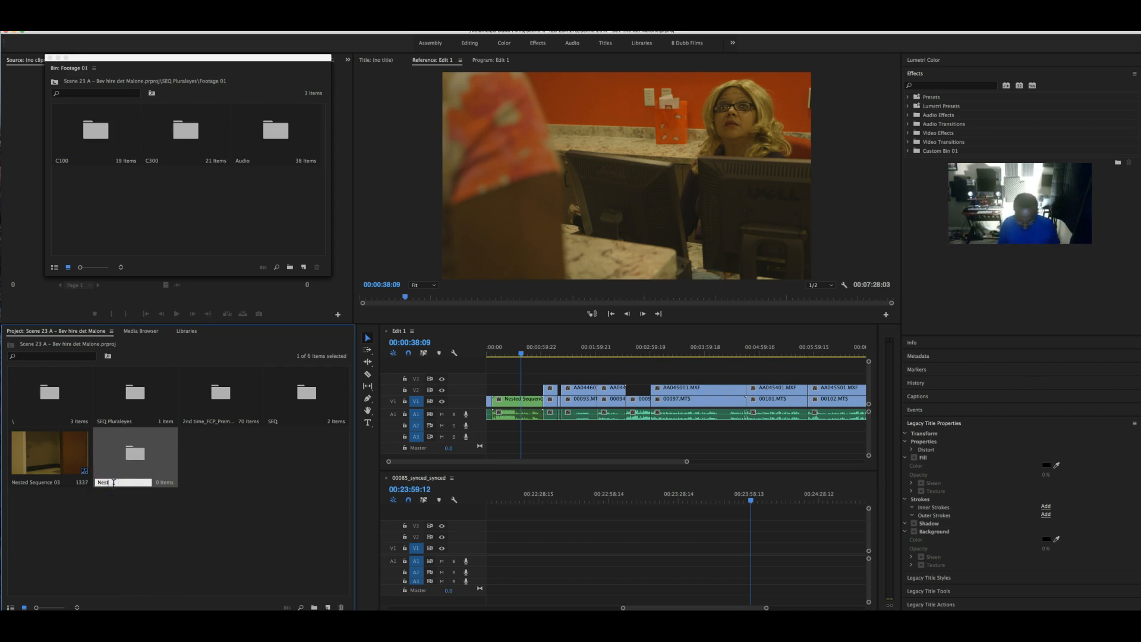
type("Nest")
key("Tab")
- Preview Nested Sequence 03, then move it into the Nest bin
double_click(64, 465)
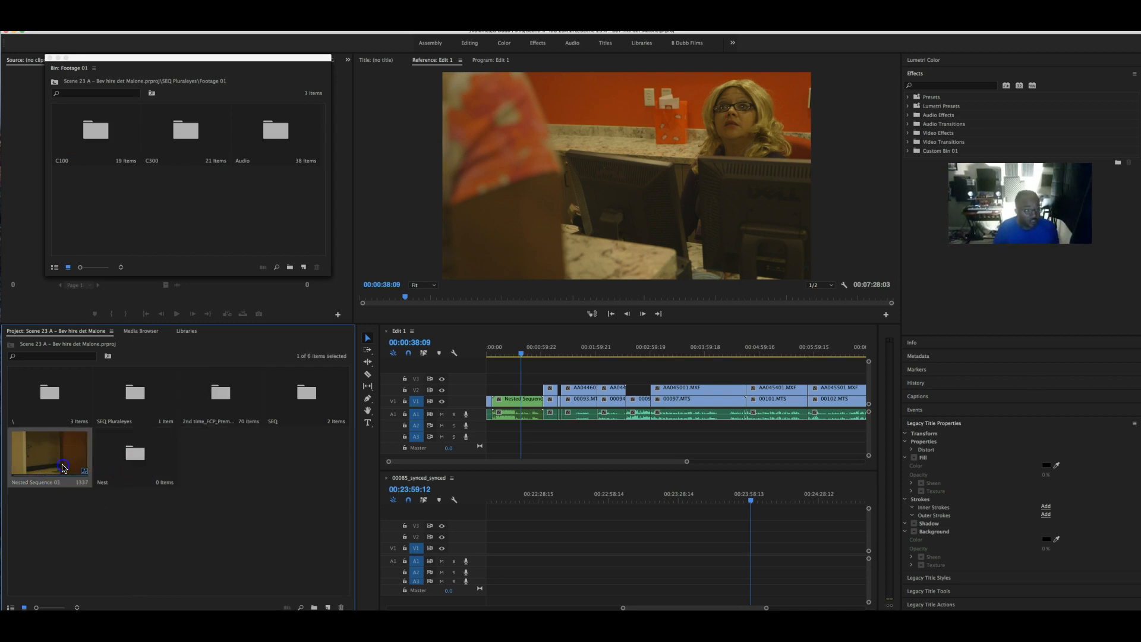
mouse_move(487, 351)
left_mouse_down()
mouse_move(624, 351)
mouse_move(508, 355)
left_mouse_up()
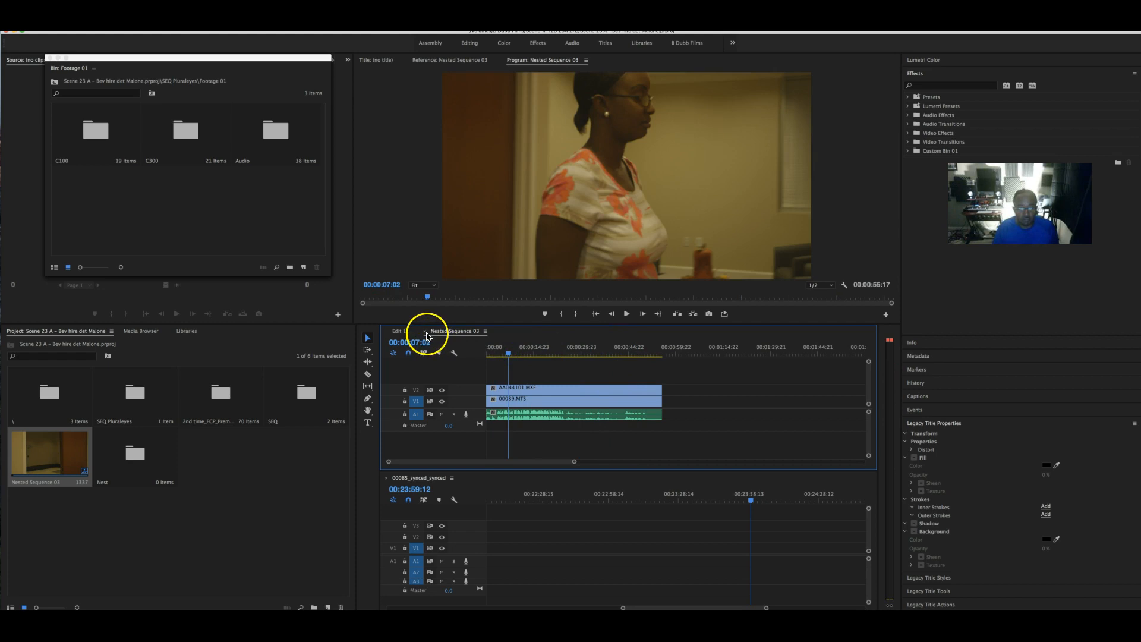
left_click(425, 332)
left_click(42, 459)
left_click_drag(94, 456, 135, 454)
- Move Nested Sequences 04–09 into the Nest bin and fit Edit 1 in view
left_click(553, 408)
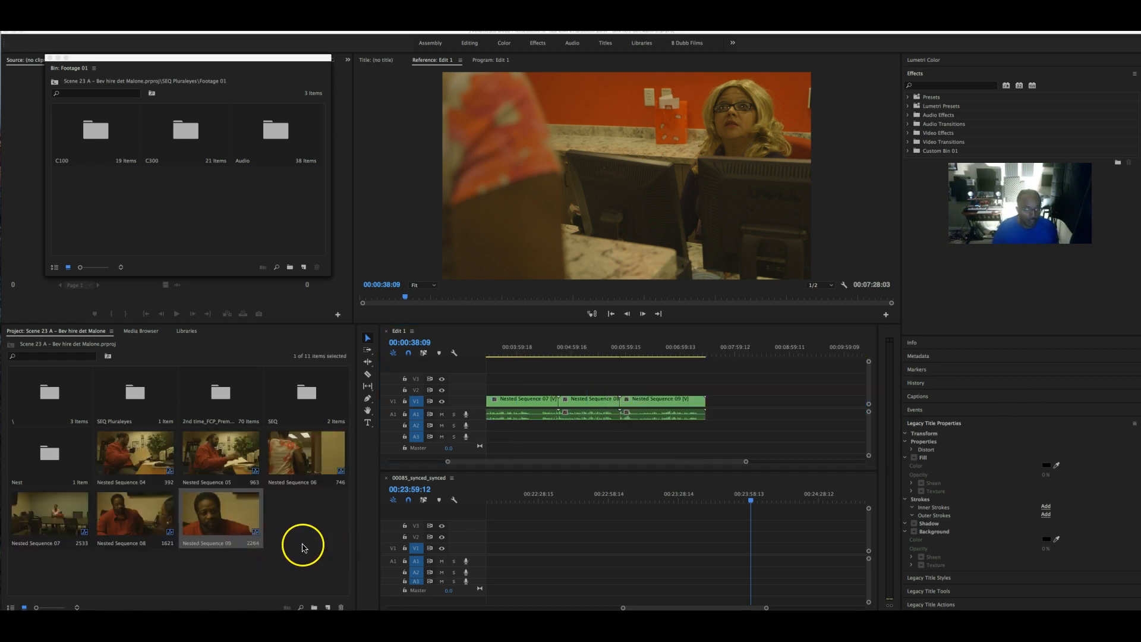
left_click(142, 475)
left_click(142, 475, "shift")
left_click_drag(142, 475, 53, 470)
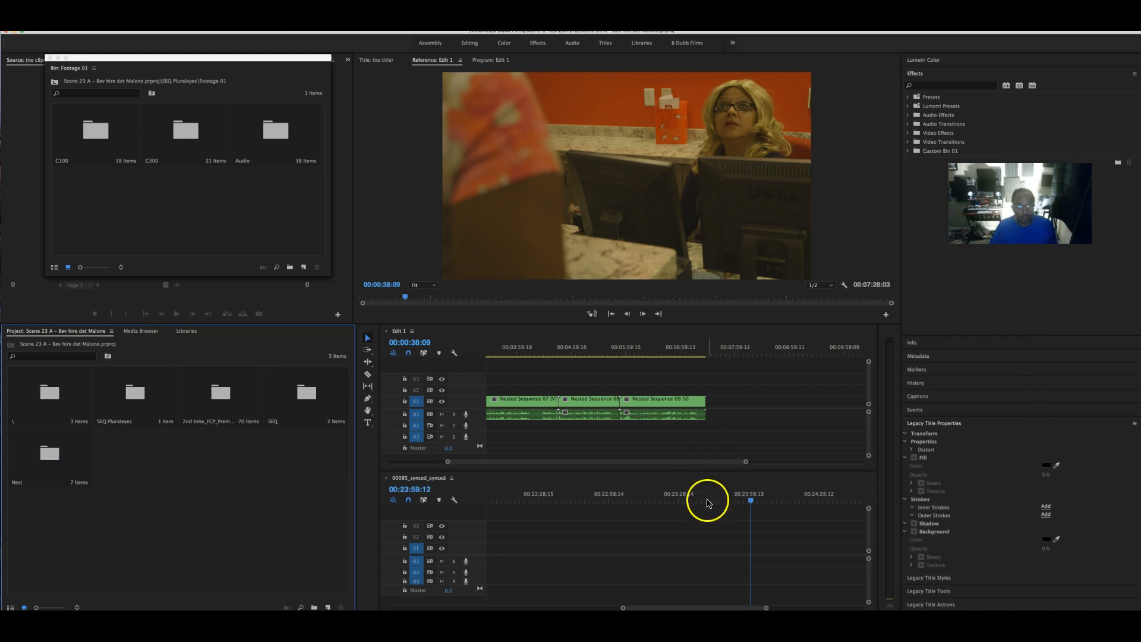
key("backslash")
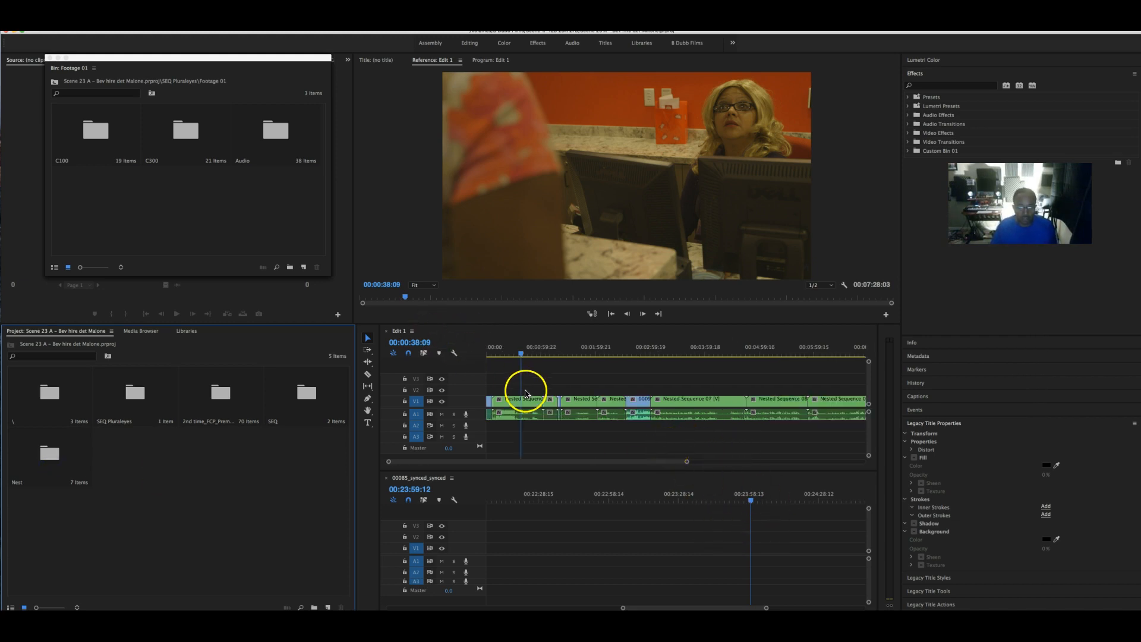
- Enable Multi-Camera on the first nested clip and set the Program monitor to Multi-Camera view
left_click_drag(520, 355, 492, 354)
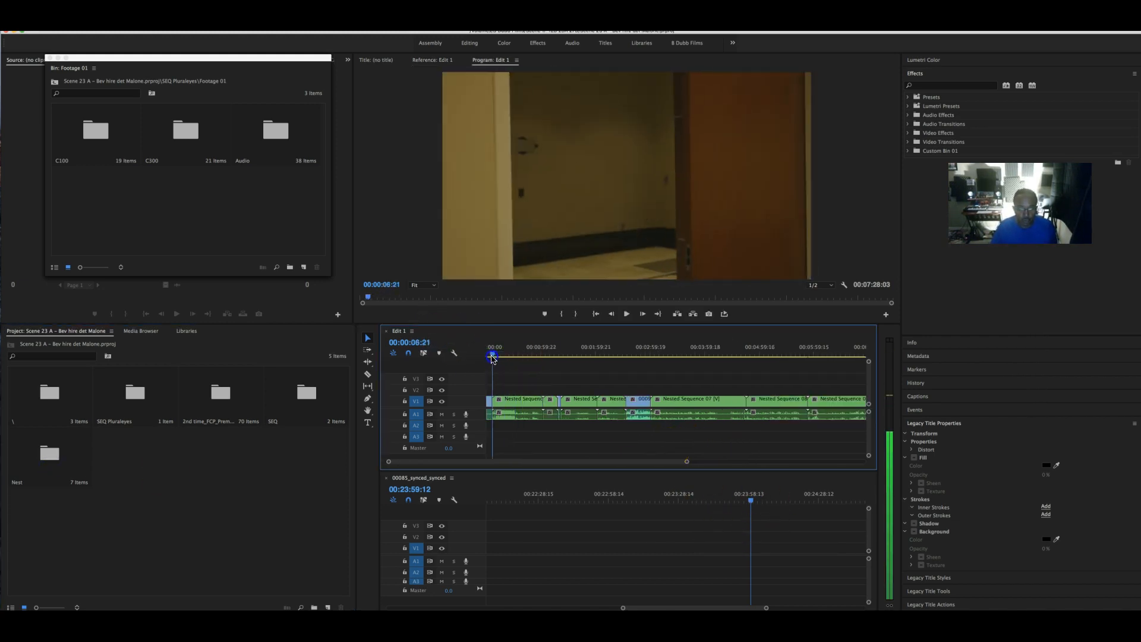
left_click(517, 403)
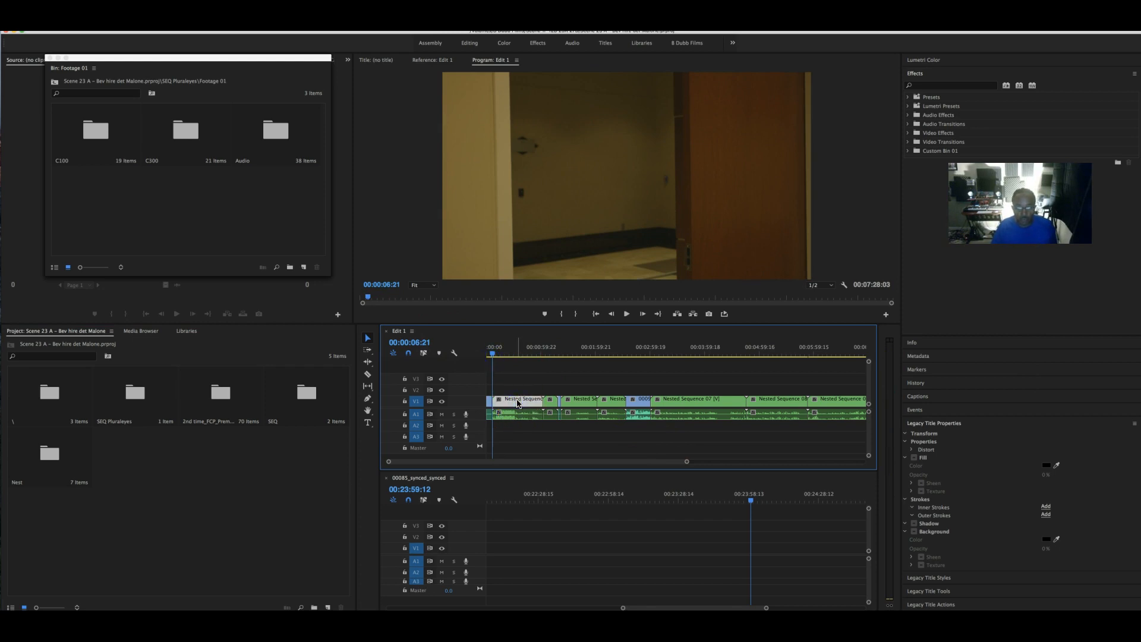
right_click(518, 403)
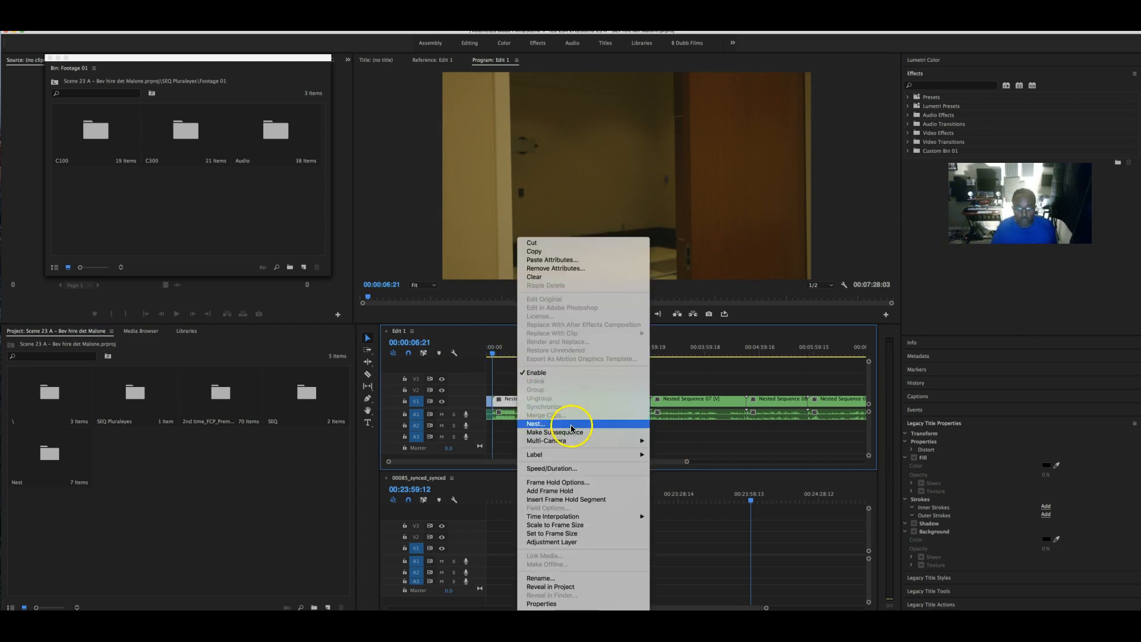
mouse_move(564, 441)
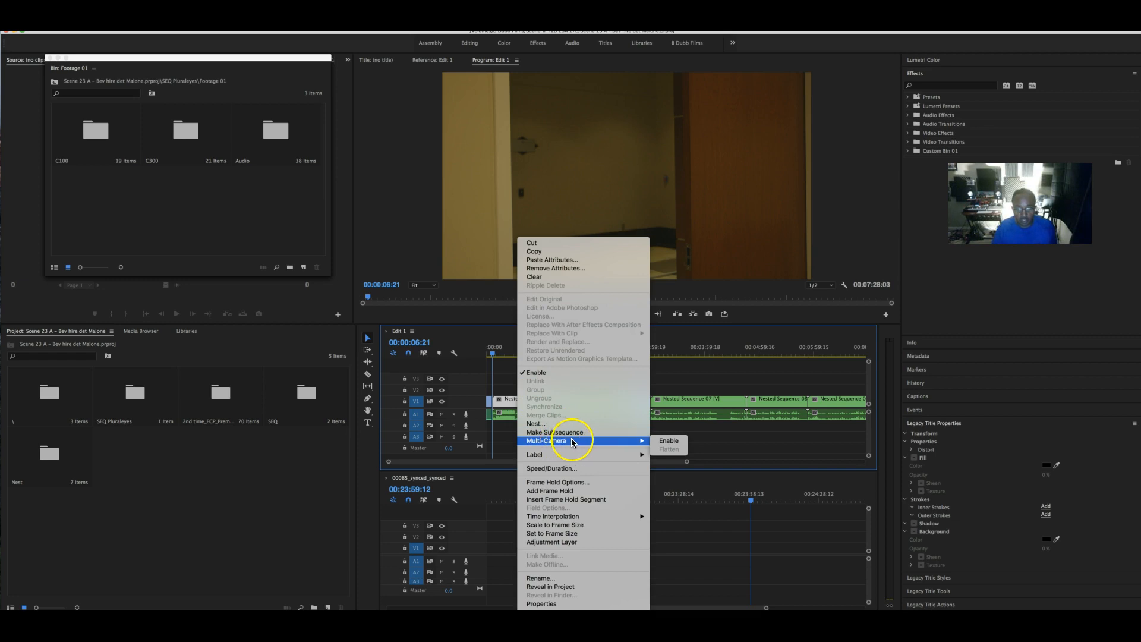
left_click(670, 441)
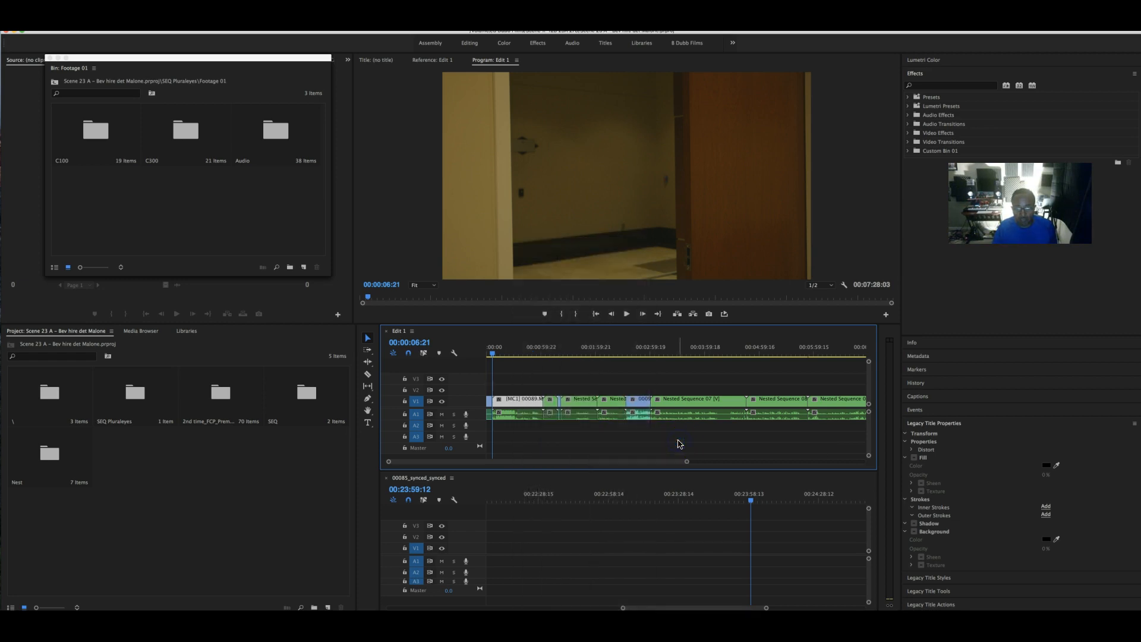
left_click(844, 287)
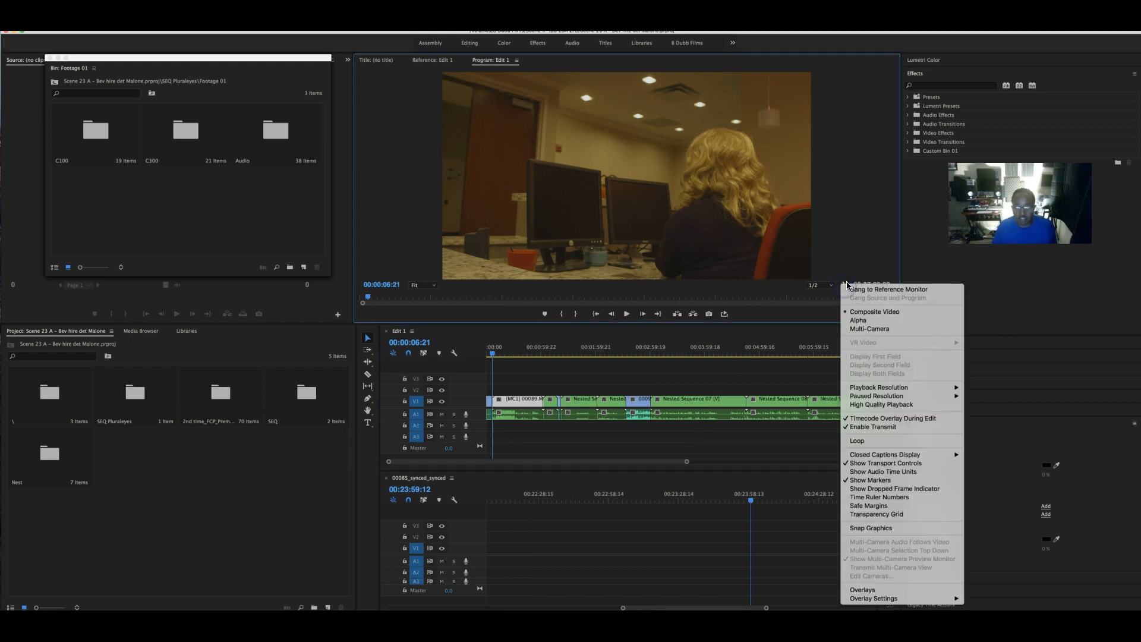
left_click(888, 331)
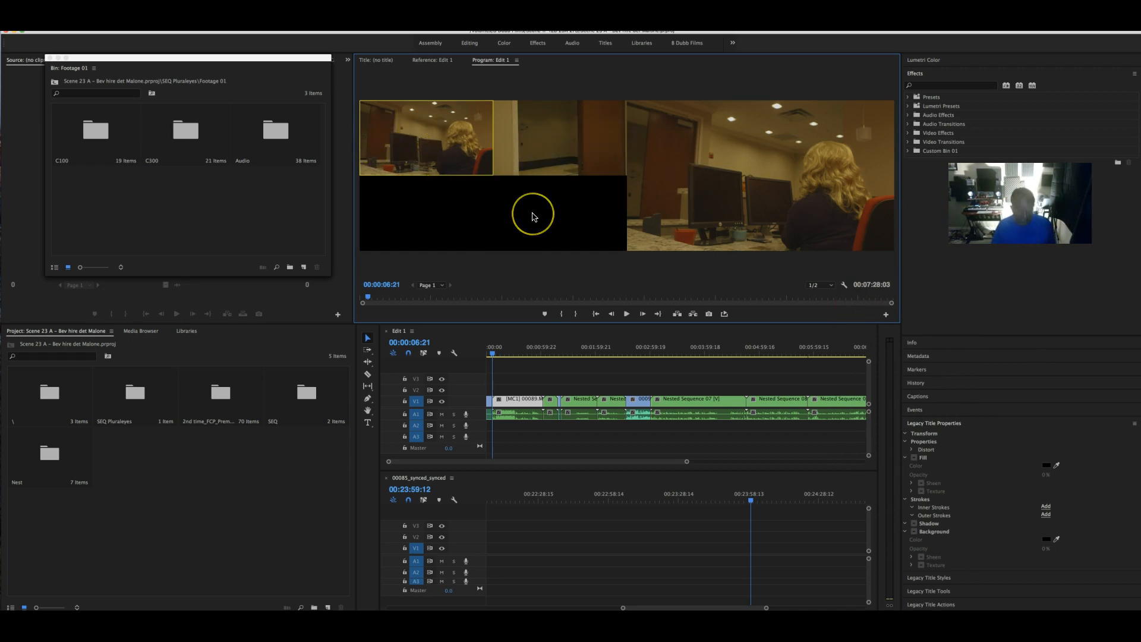
- Close the four floating bin windows, maximizing the Program monitor with ` and restoring it afterward
key("grave")
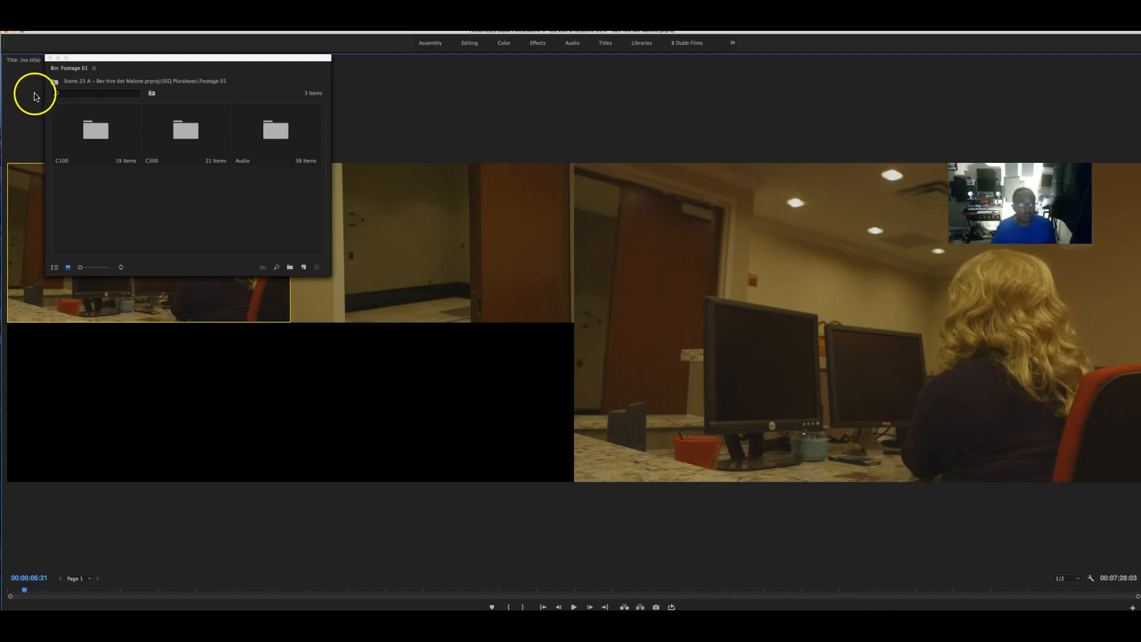
left_click(51, 57)
left_click(50, 58)
left_click(50, 58)
left_click(50, 58)
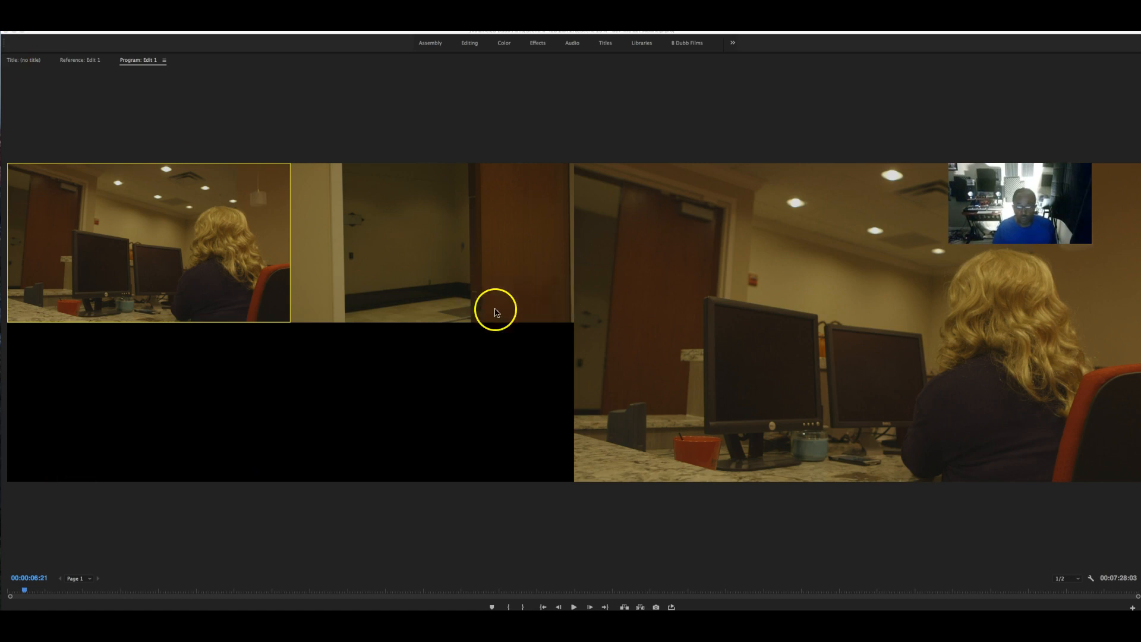
left_click(321, 146)
key("grave")
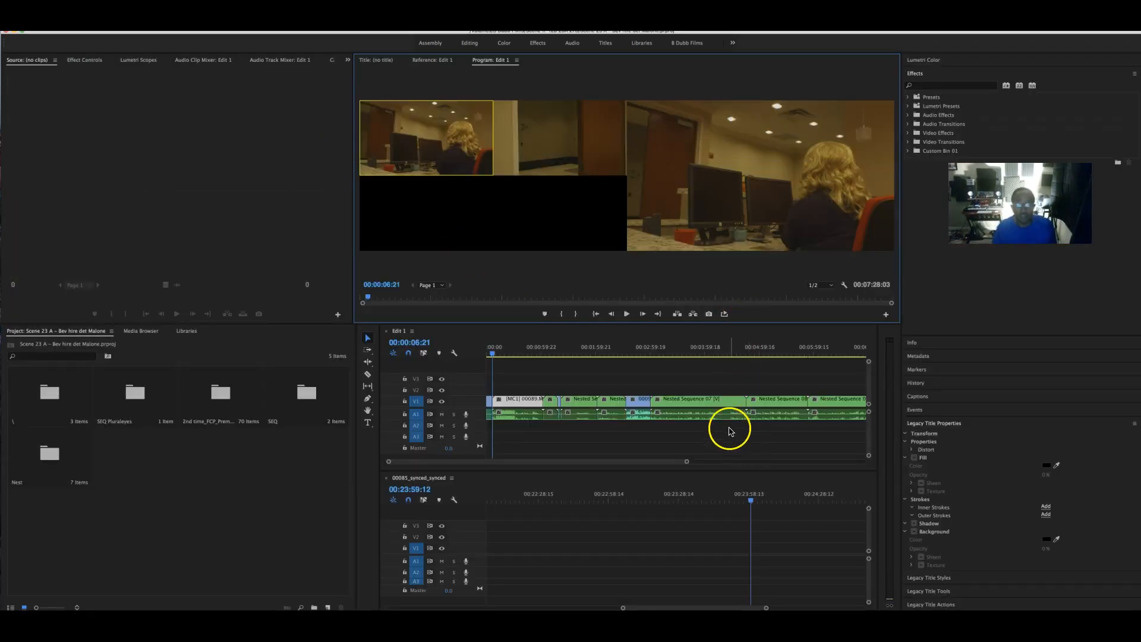
- Play Edit 1 from 00:00:06:10, cut live between angles 1 and 2, then stop playback
left_click(493, 355)
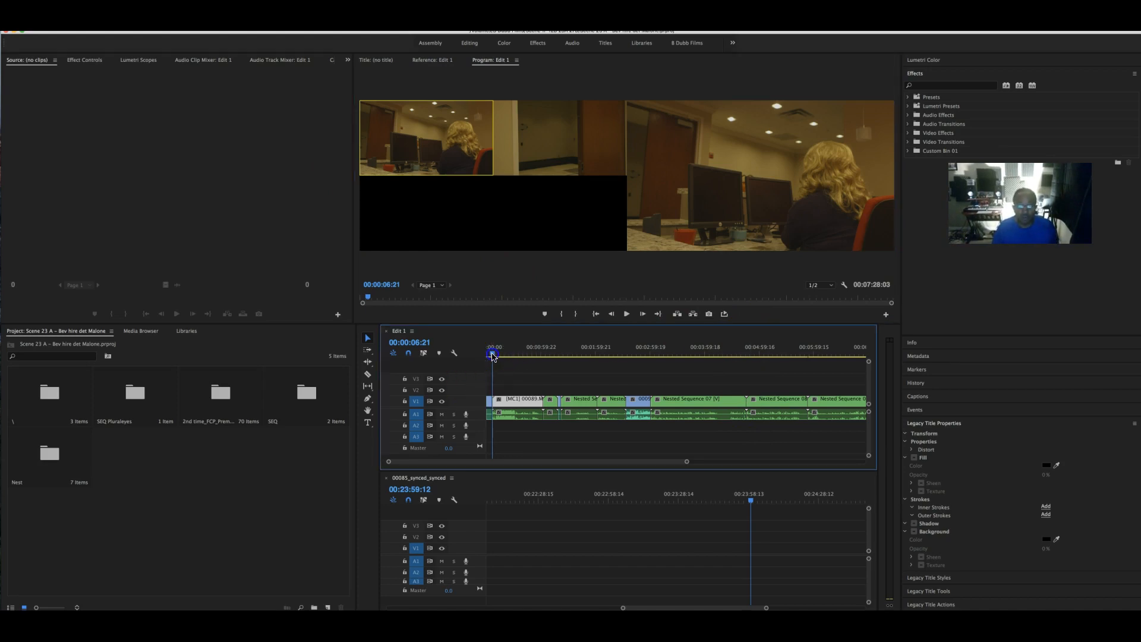
left_click_drag(492, 355, 493, 356)
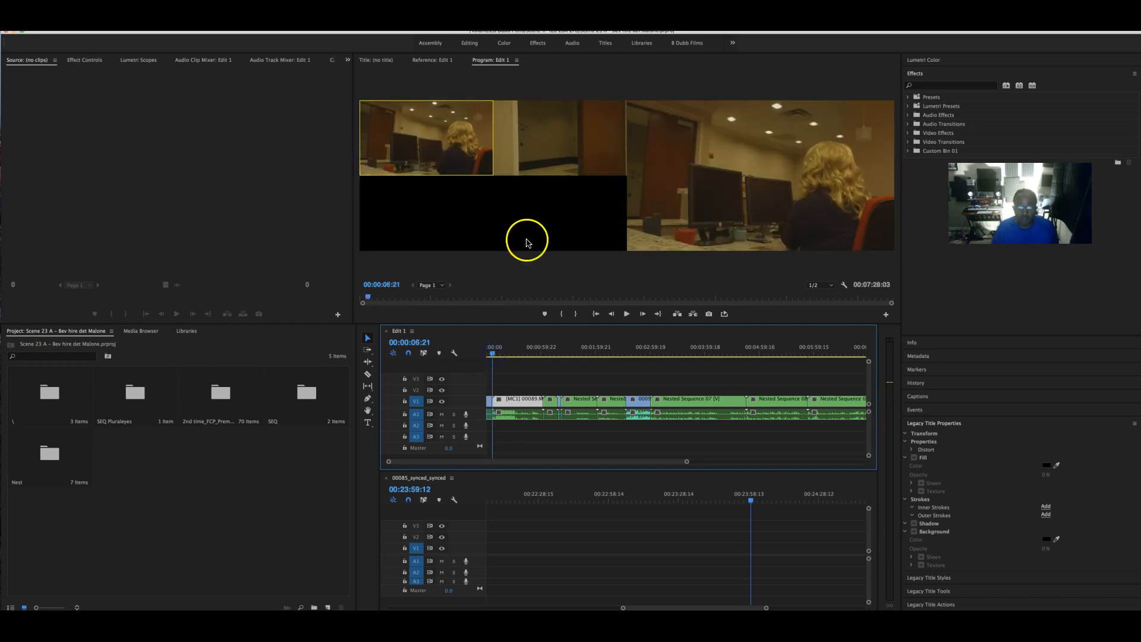
left_click(559, 160)
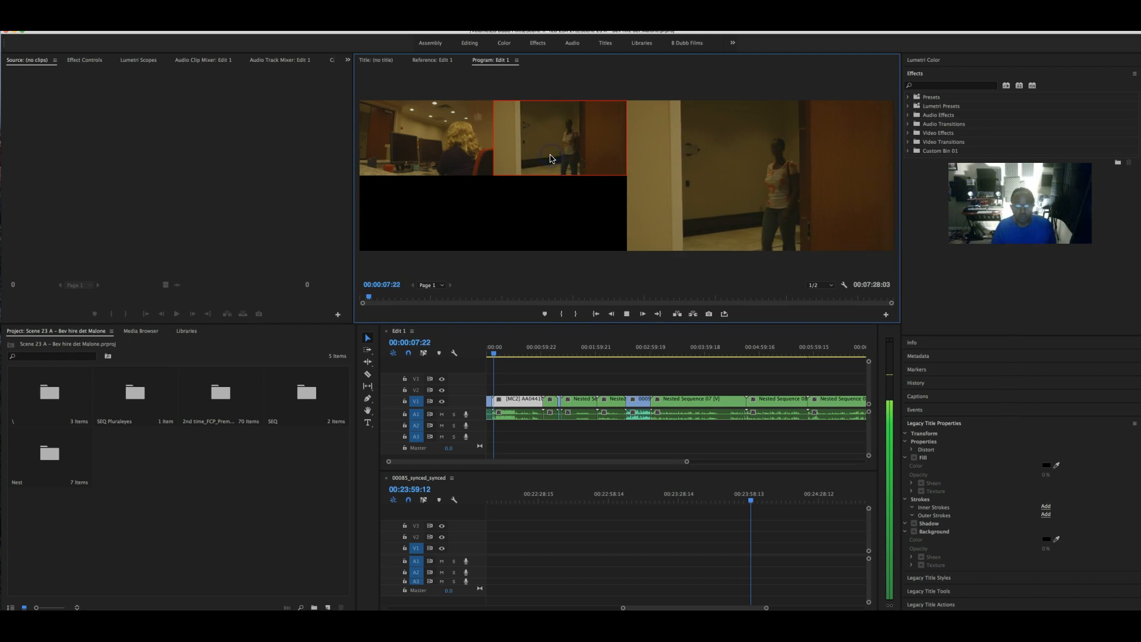
left_click(467, 159)
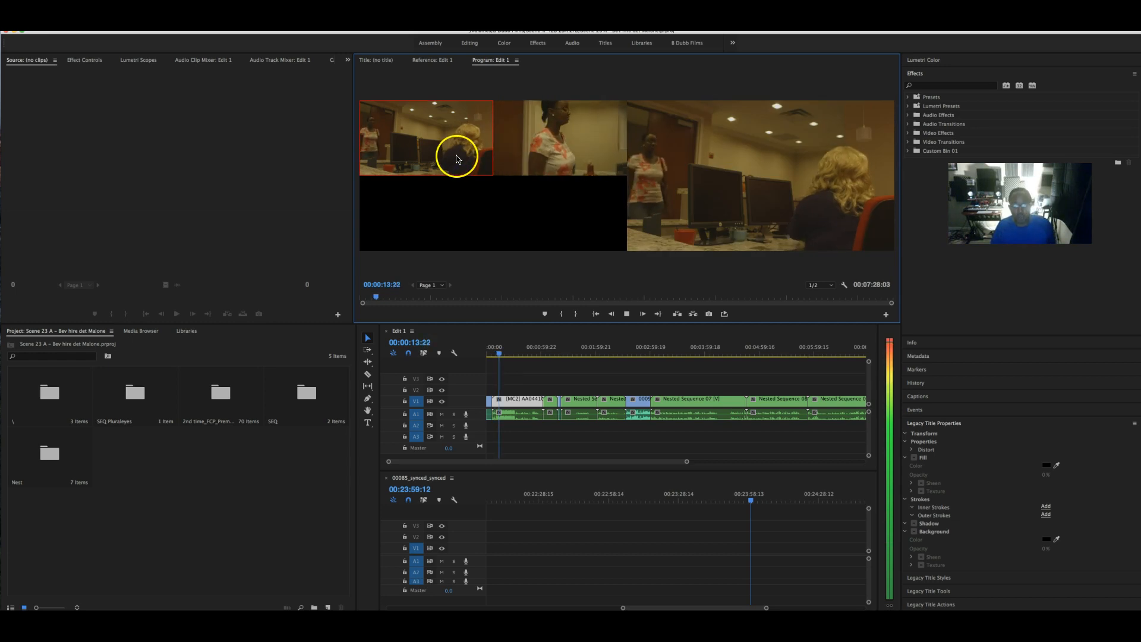
left_click(566, 148)
left_click(454, 145)
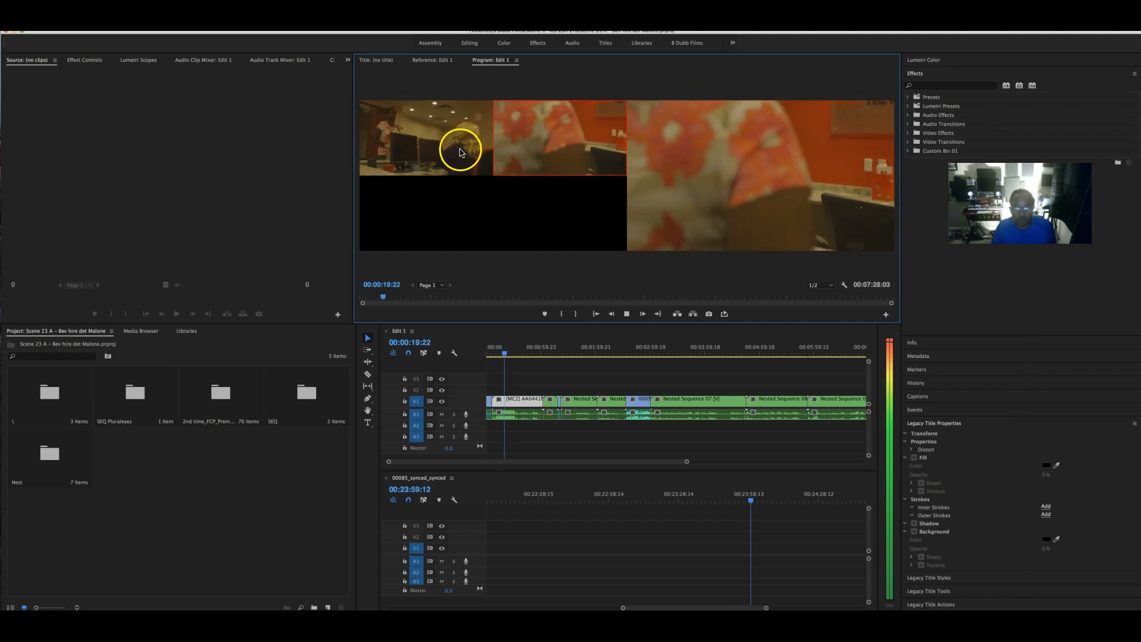
left_click(557, 146)
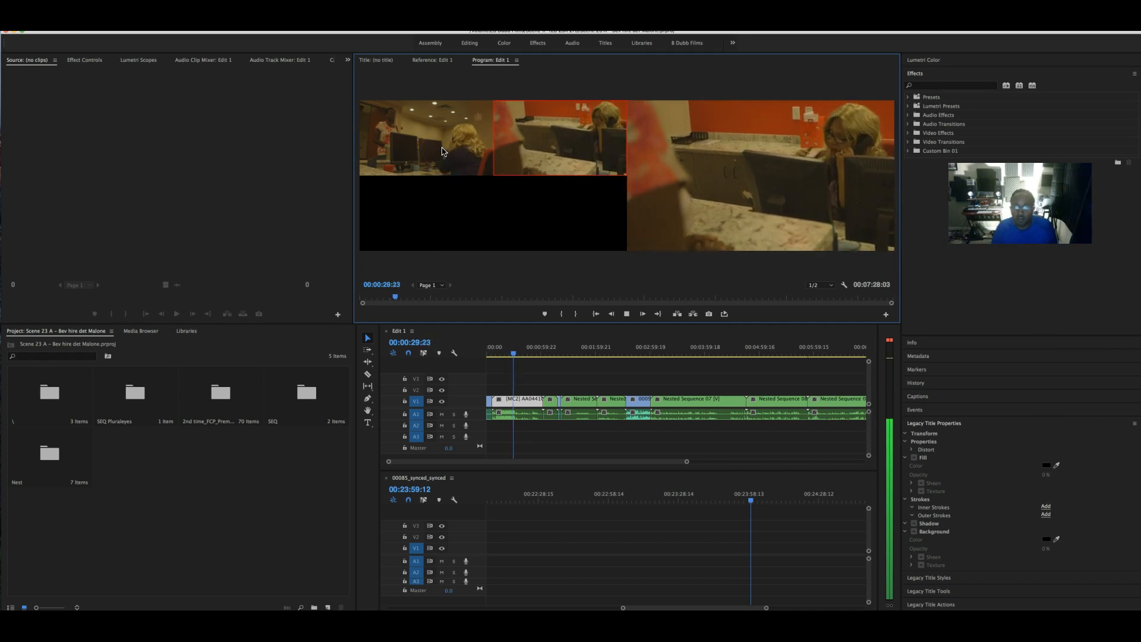
left_click(444, 152)
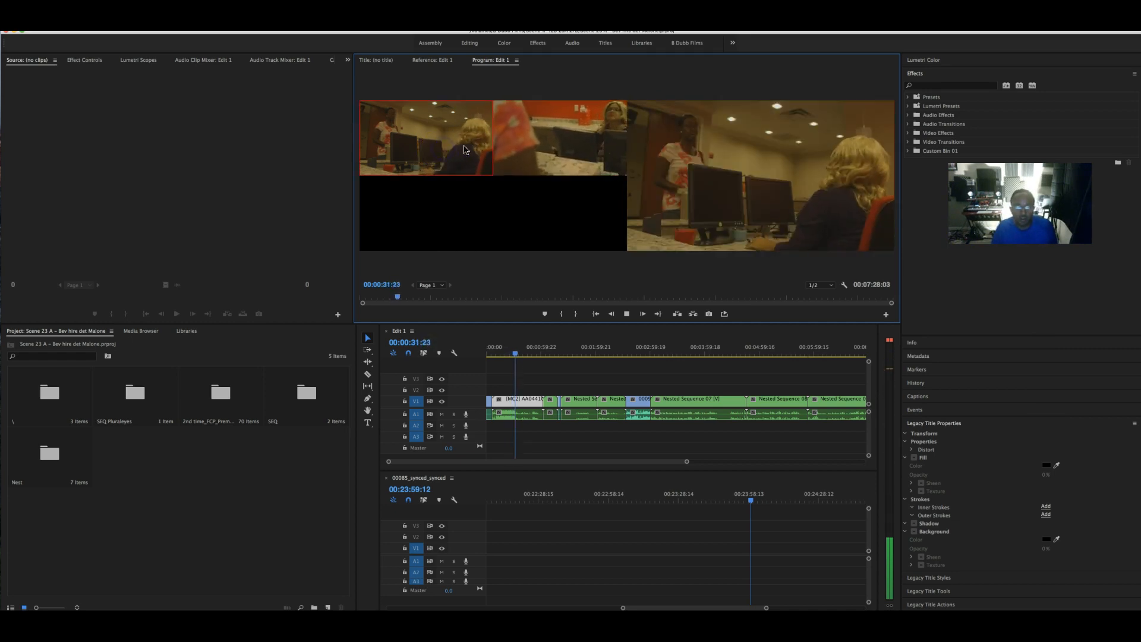
left_click(571, 149)
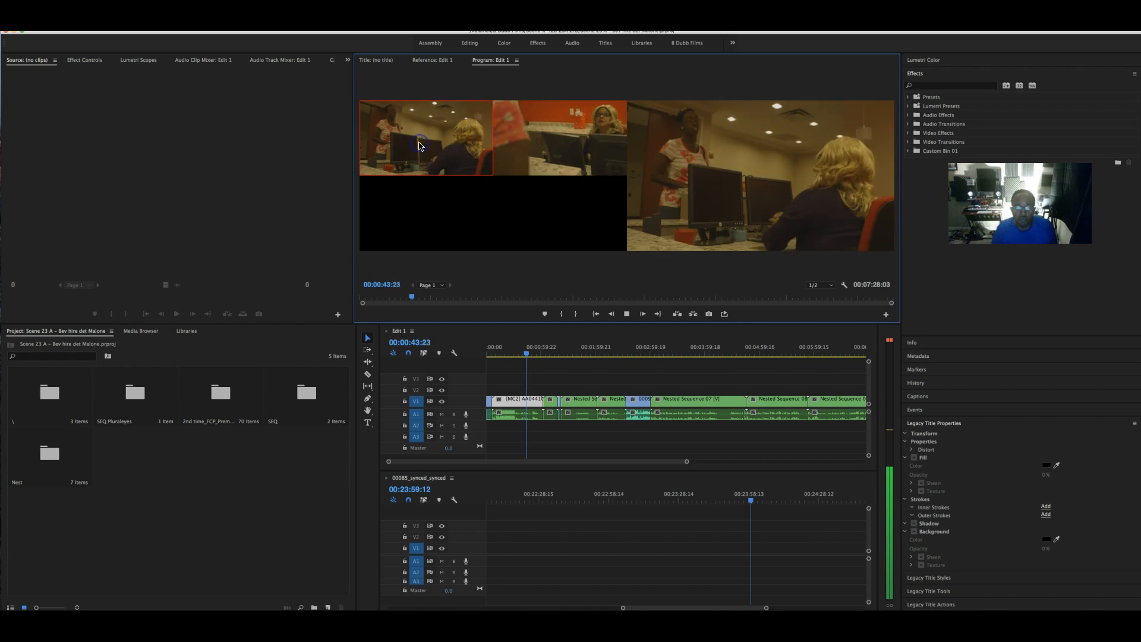
left_click(564, 145)
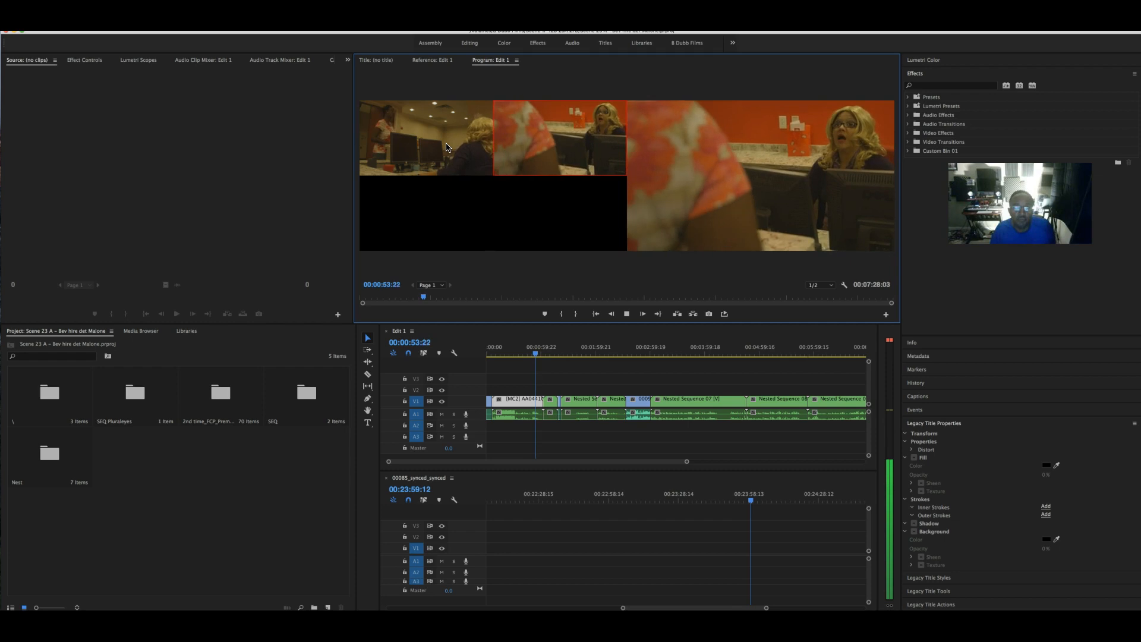
left_click(447, 146)
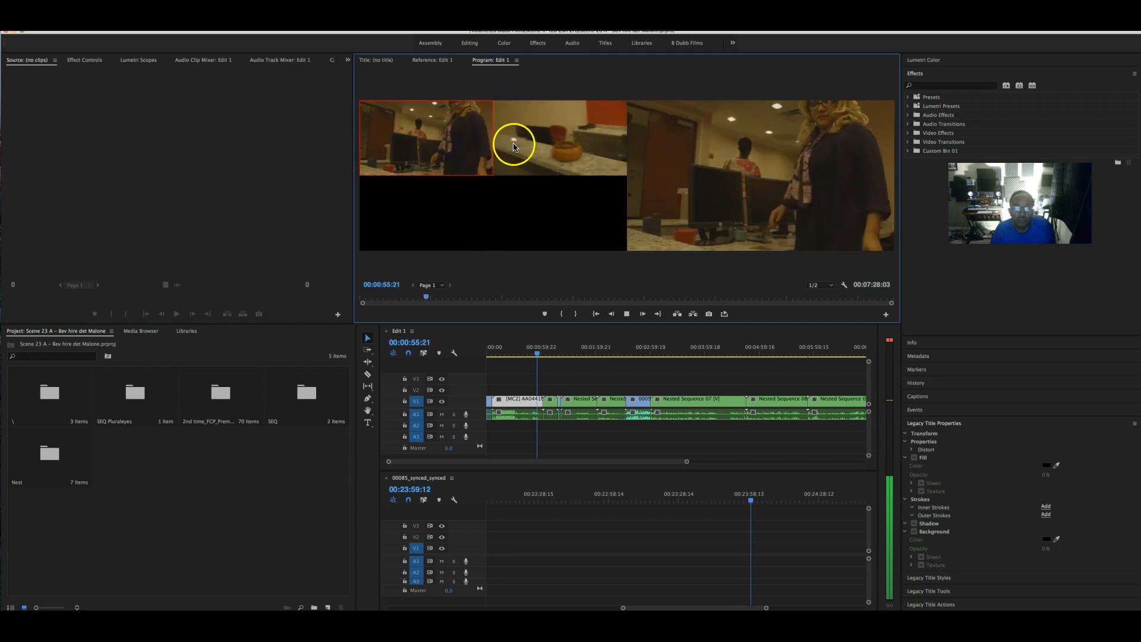
left_click(550, 148)
key("space")
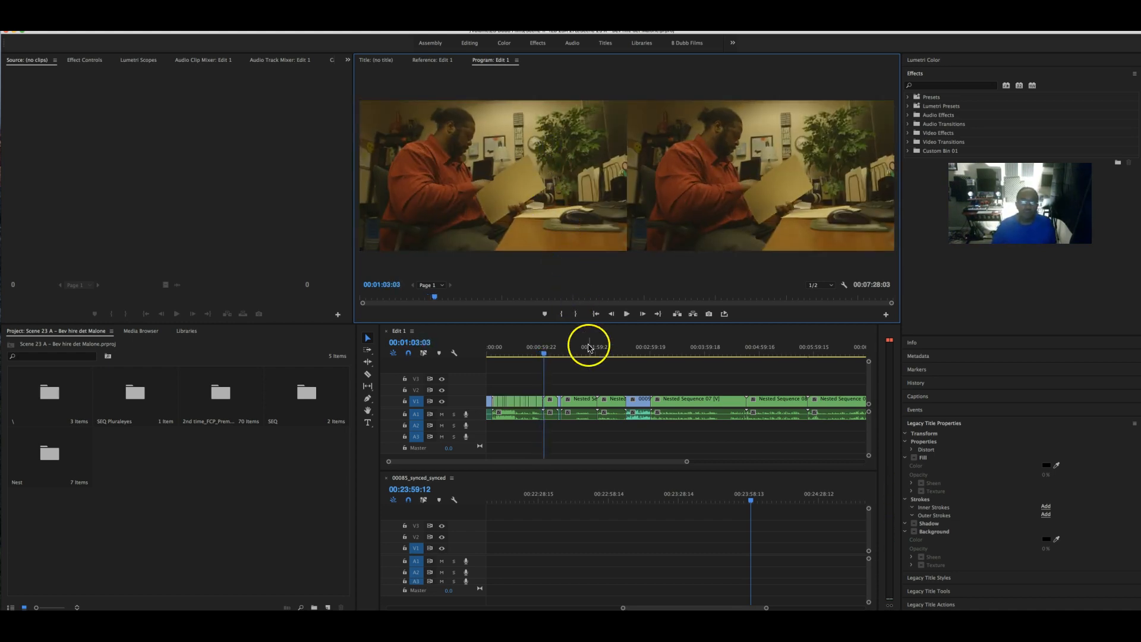
- Zoom into the Edit 1 timeline and scrub through the new angle cuts near 00:01:04:05
left_click_drag(541, 357, 494, 355)
left_click_drag(687, 461, 616, 462)
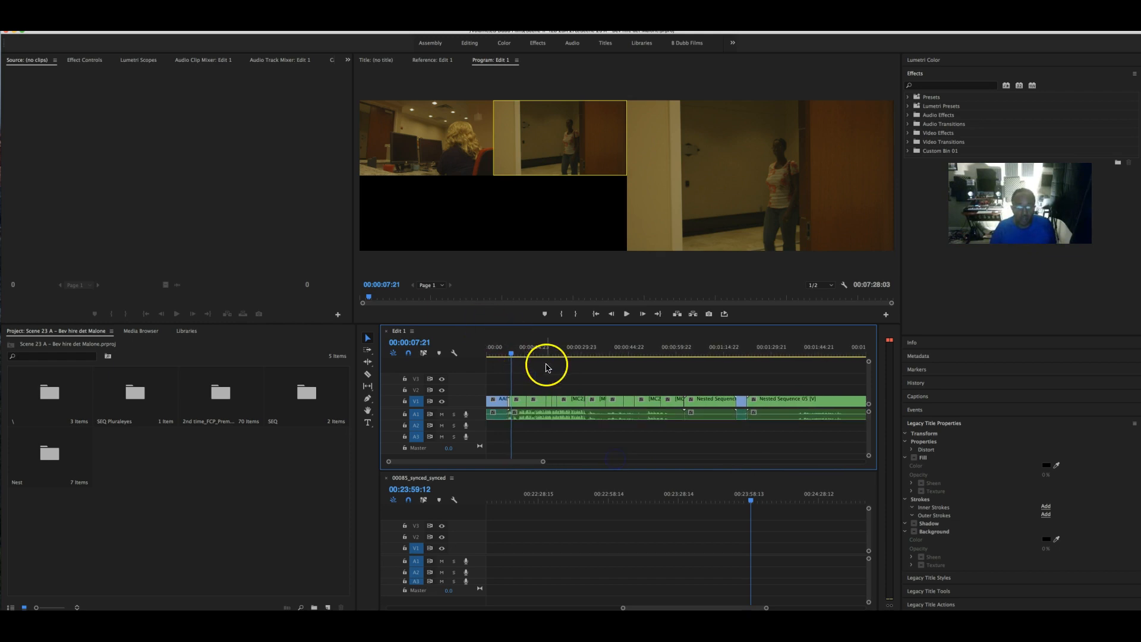
left_click_drag(512, 352, 698, 365)
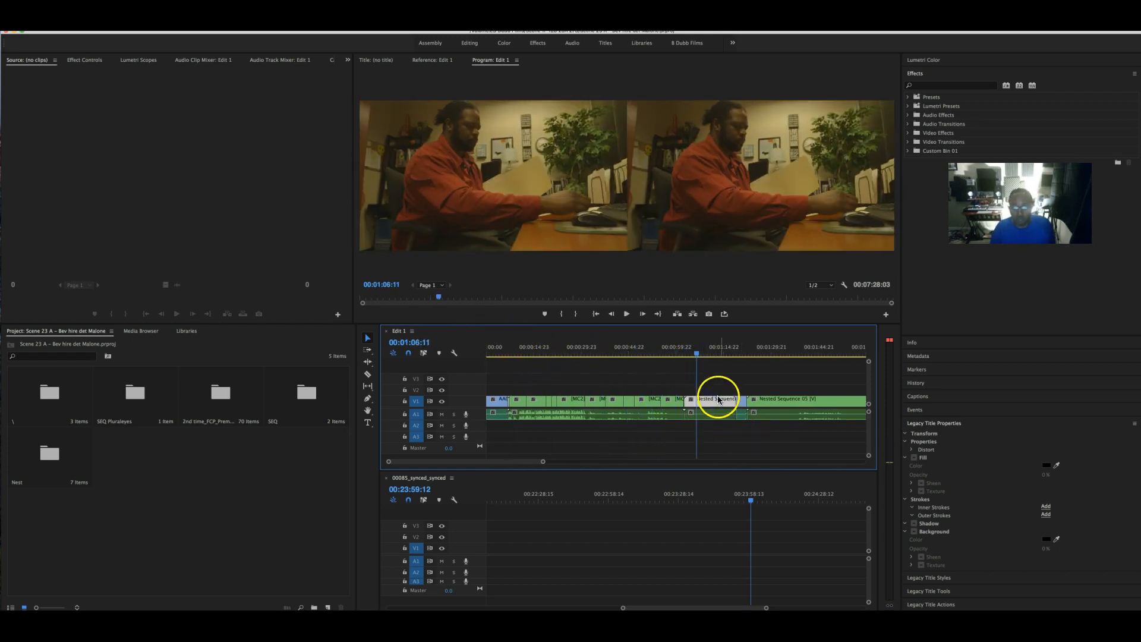
left_click(689, 349)
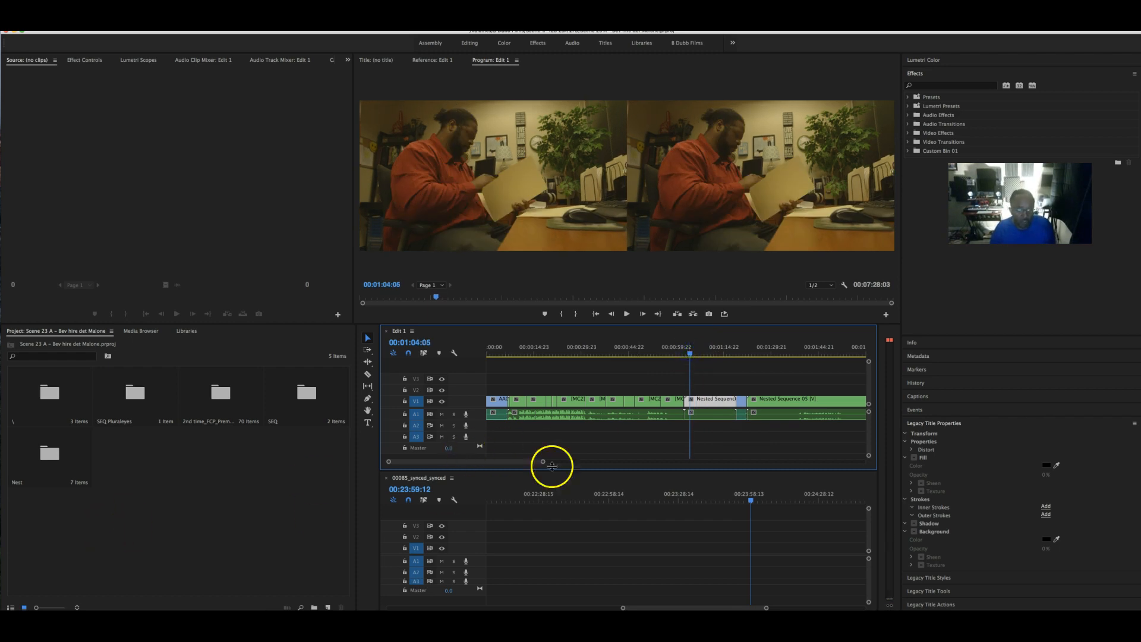
scroll(546, 465, "down", 5)
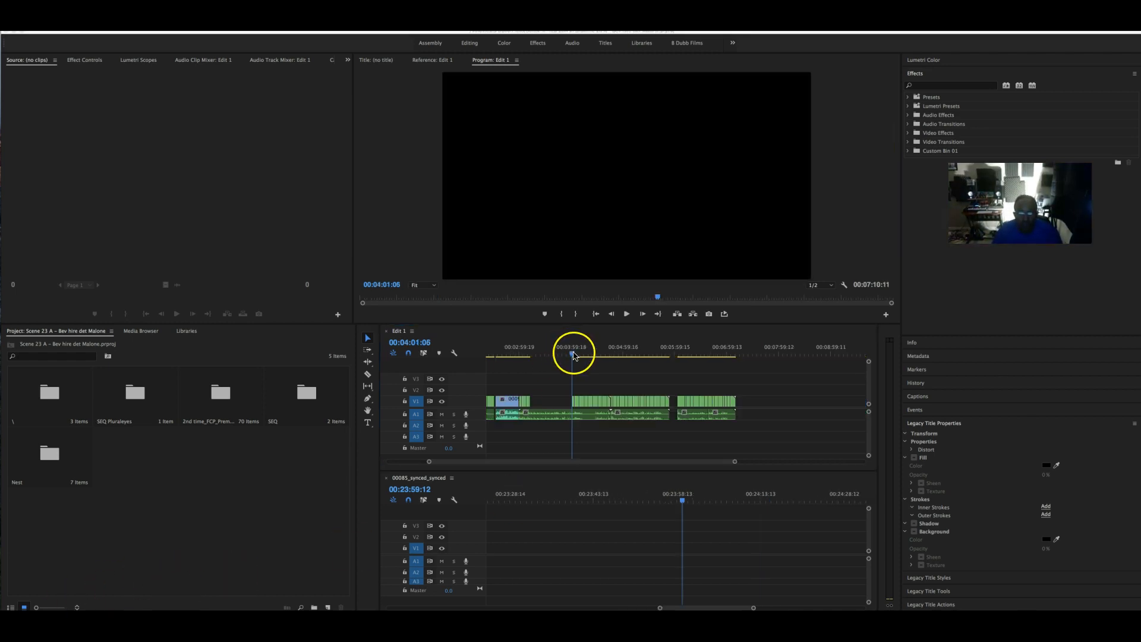
- Trim the start of the V1 meeting-room clip near 00:04:02 and play back to check it
left_click(539, 356)
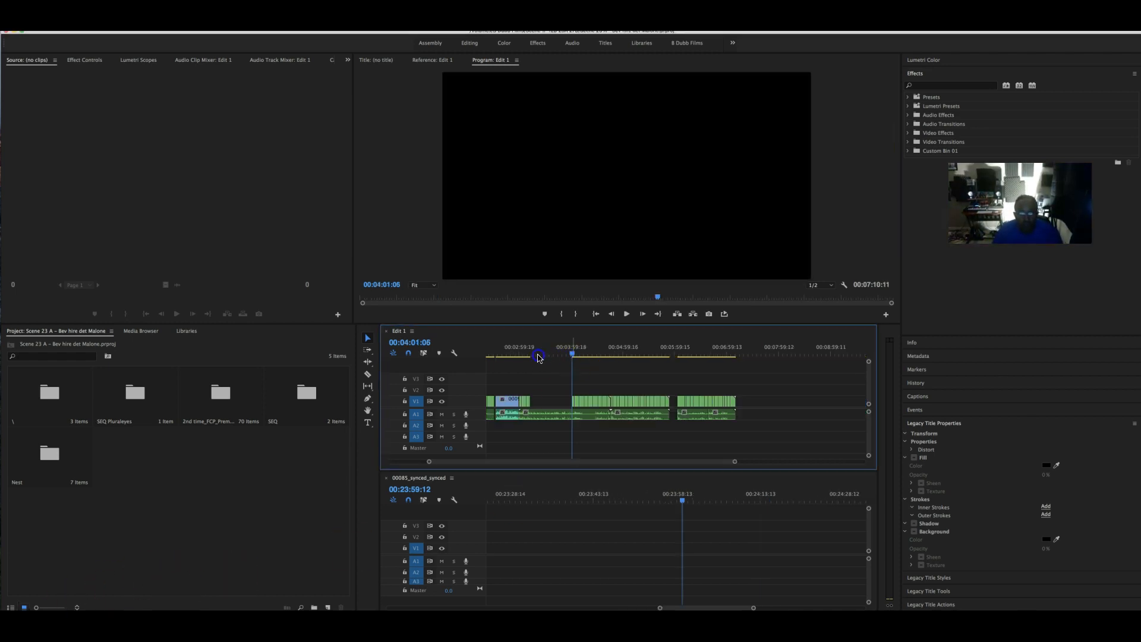
mouse_move(571, 353)
left_mouse_down()
mouse_move(522, 355)
mouse_move(575, 354)
left_mouse_up()
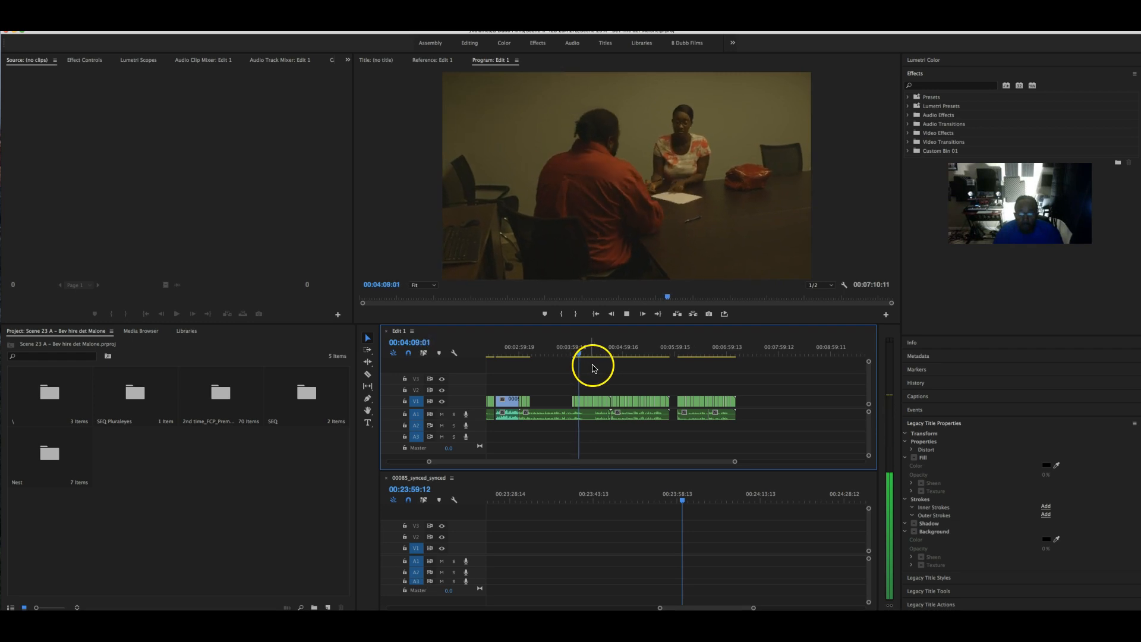
left_click(573, 354)
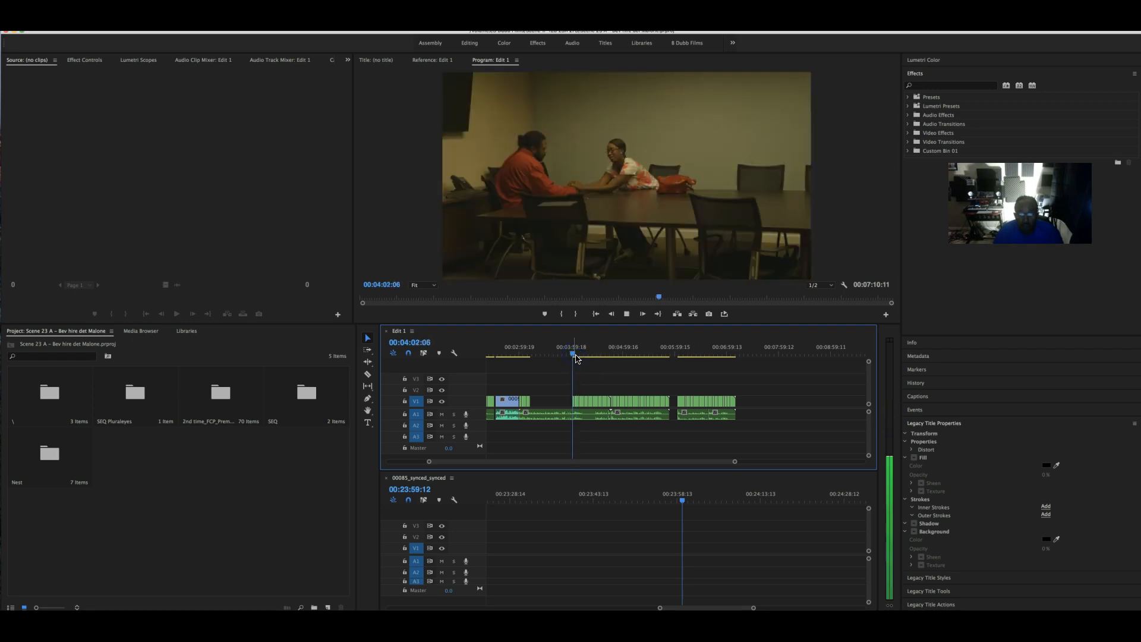
key("space")
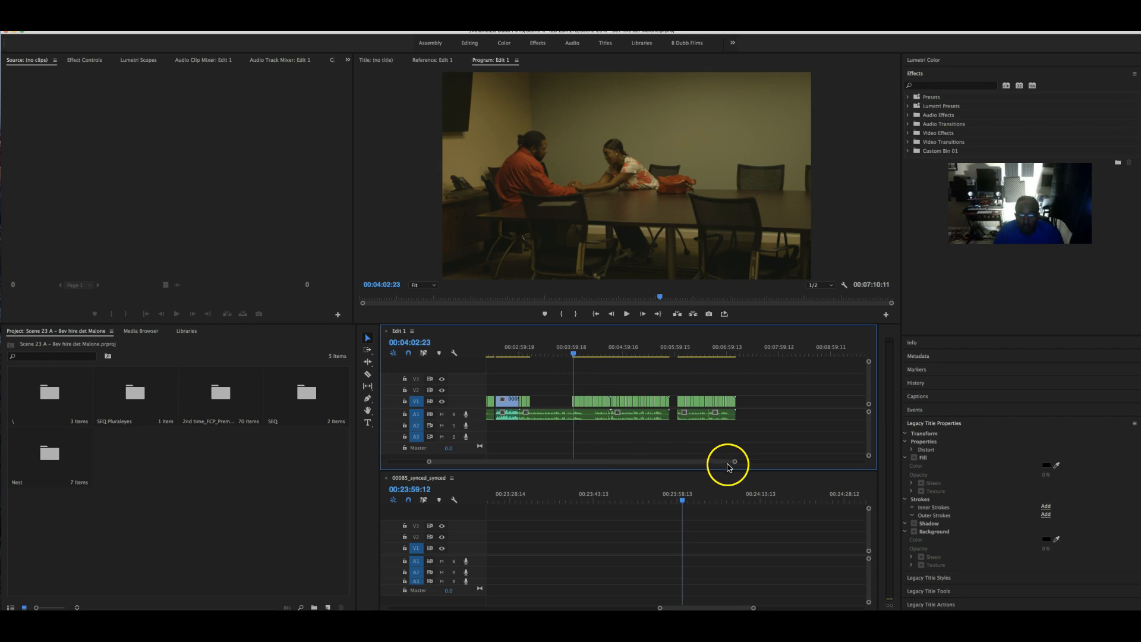
left_click_drag(735, 462, 674, 462)
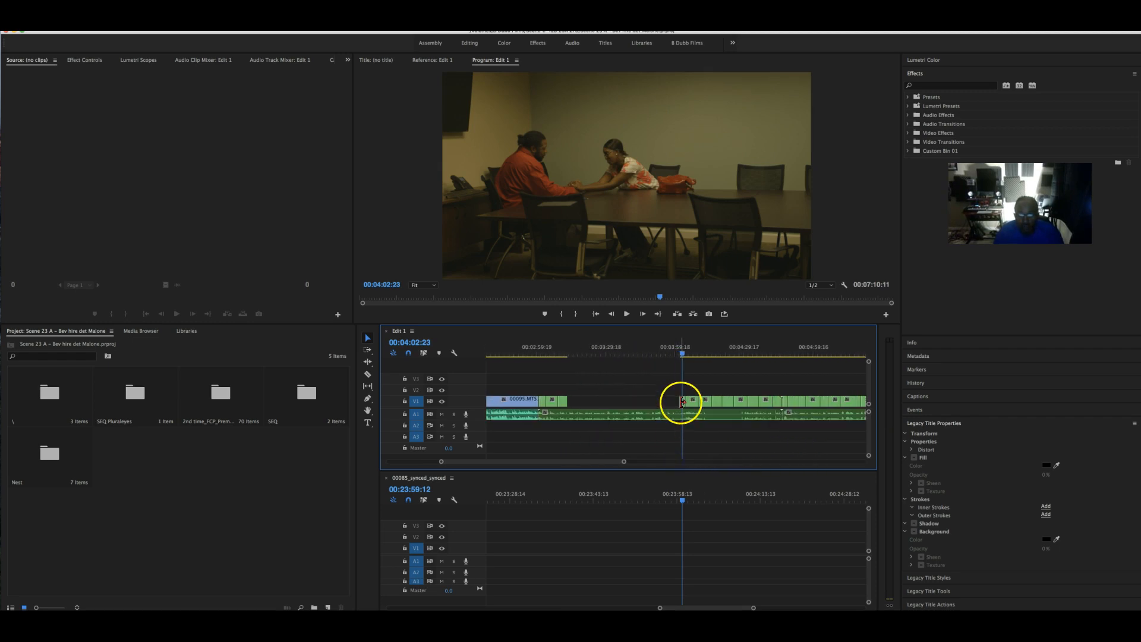
left_click_drag(682, 402, 677, 403)
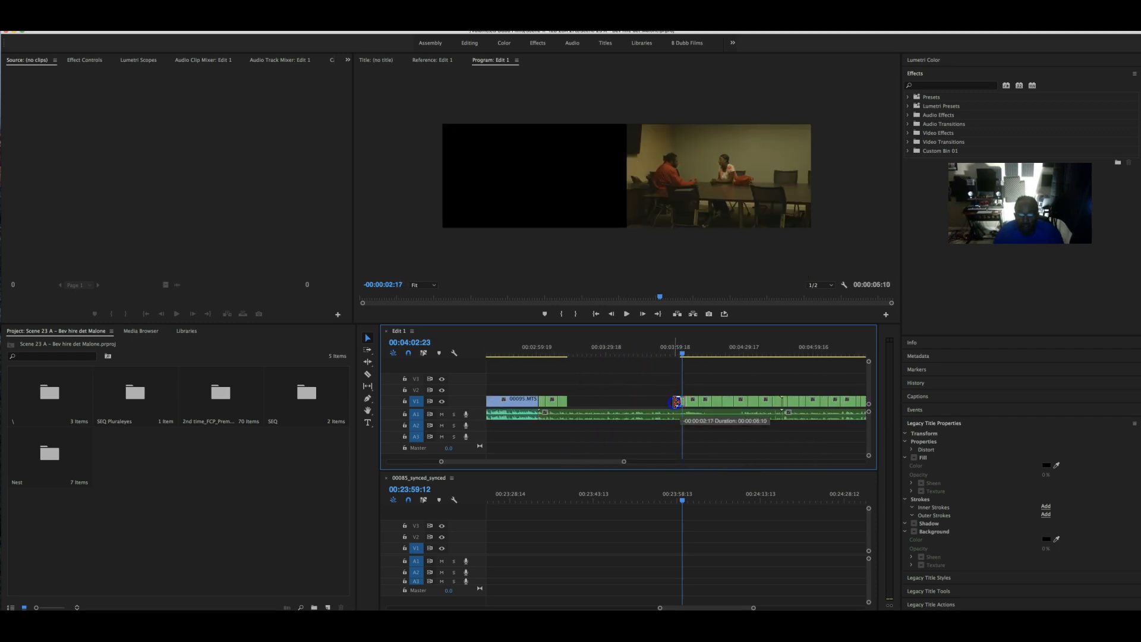
left_click_drag(677, 403, 674, 403)
left_click(671, 349)
key("space")
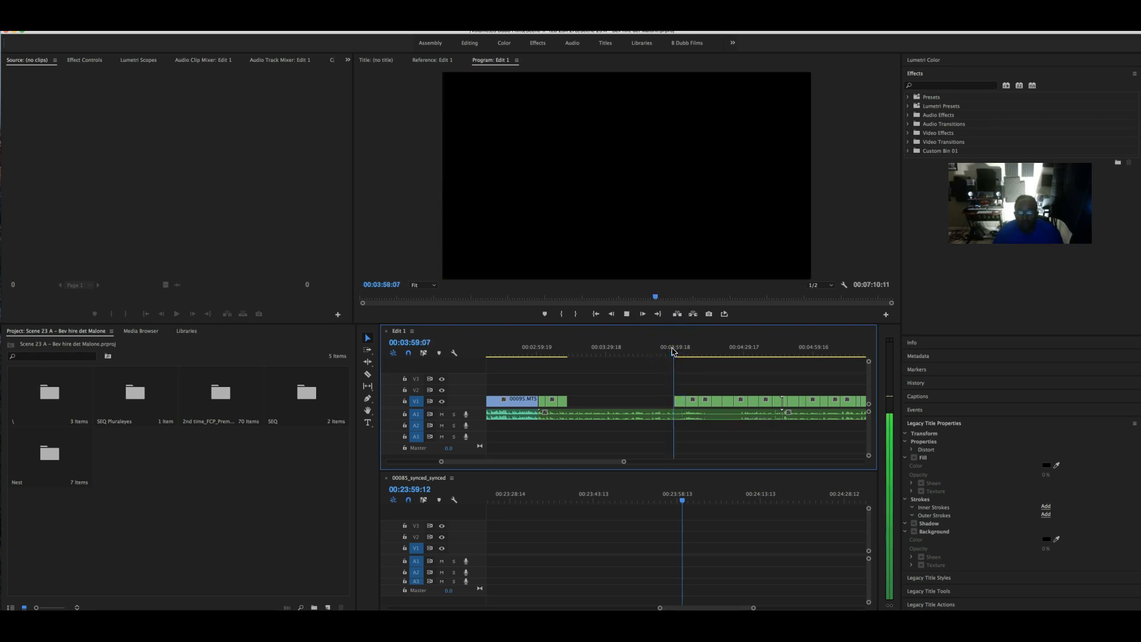
left_click(683, 362)
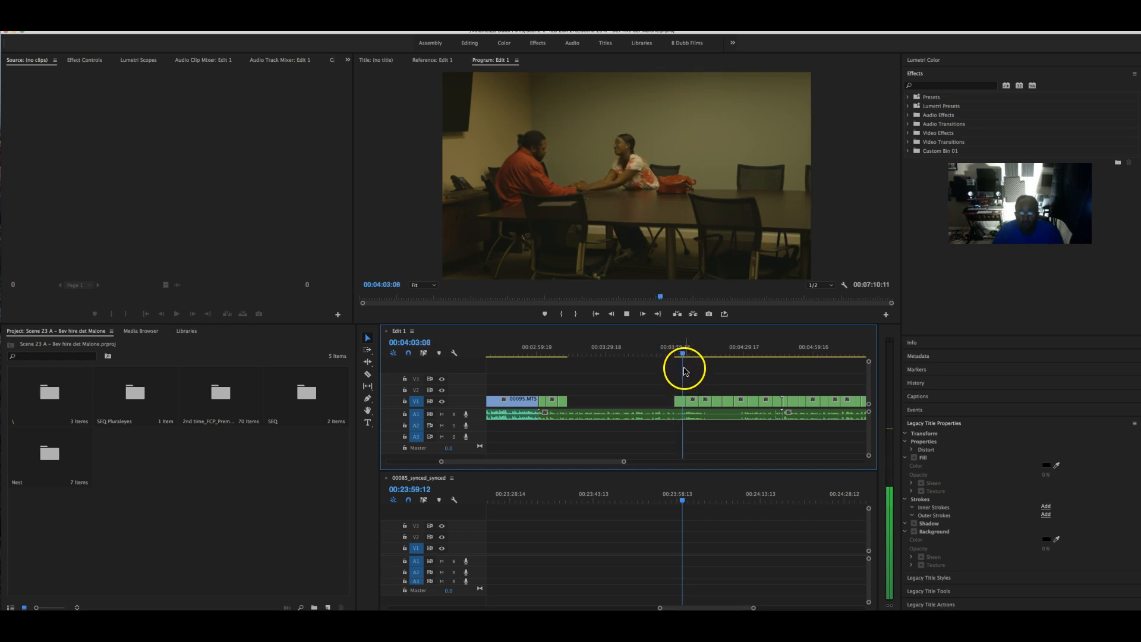
key("space")
- Trim the V1 clip's start further right so it begins at 00:04:27:05
left_click_drag(685, 400, 690, 401)
left_click_drag(685, 358, 740, 355)
key("space")
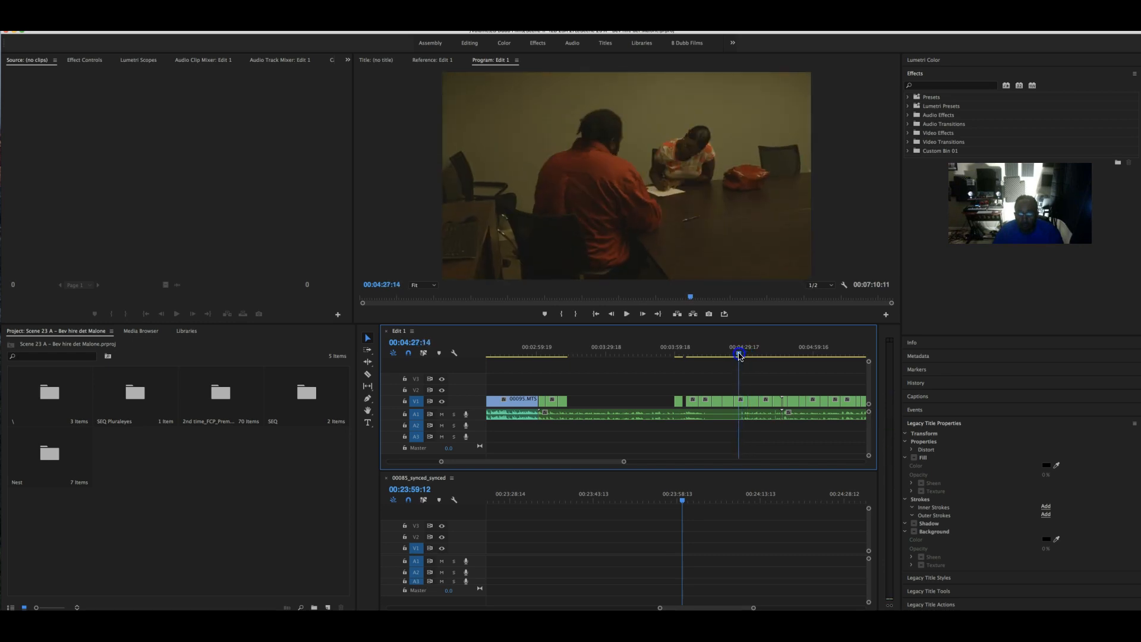
left_click(739, 356)
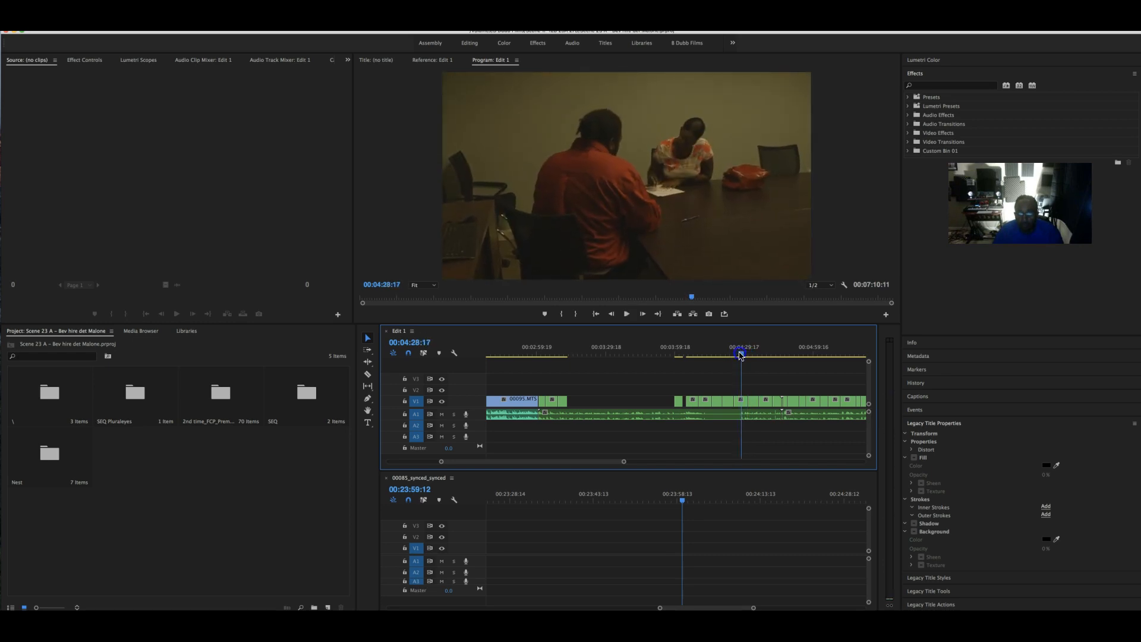
left_click_drag(740, 355, 738, 355)
left_click(736, 394)
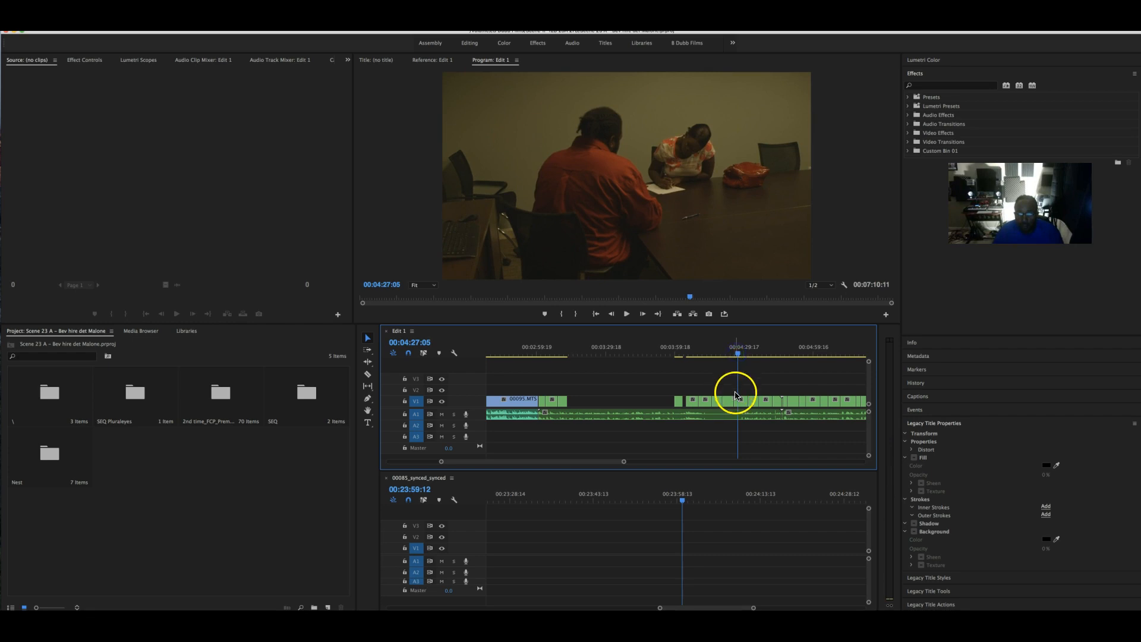
left_click_drag(736, 399, 738, 399)
left_click(691, 386)
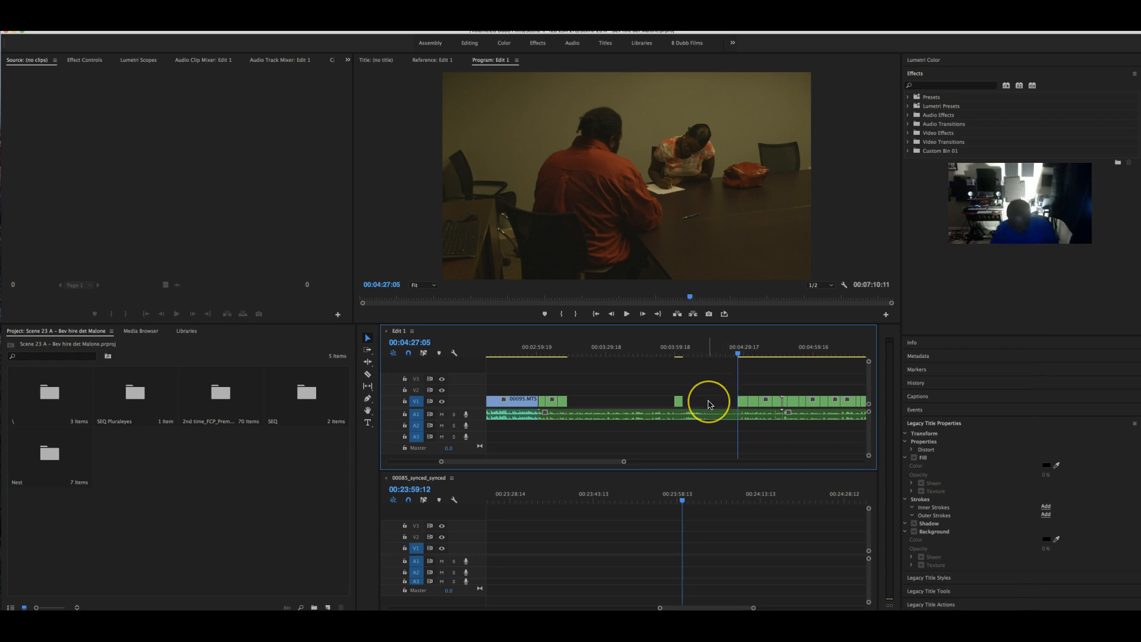
- Razor the A1 audio where the video gap begins and delete the leftover audio under it
key("c")
left_click(694, 405)
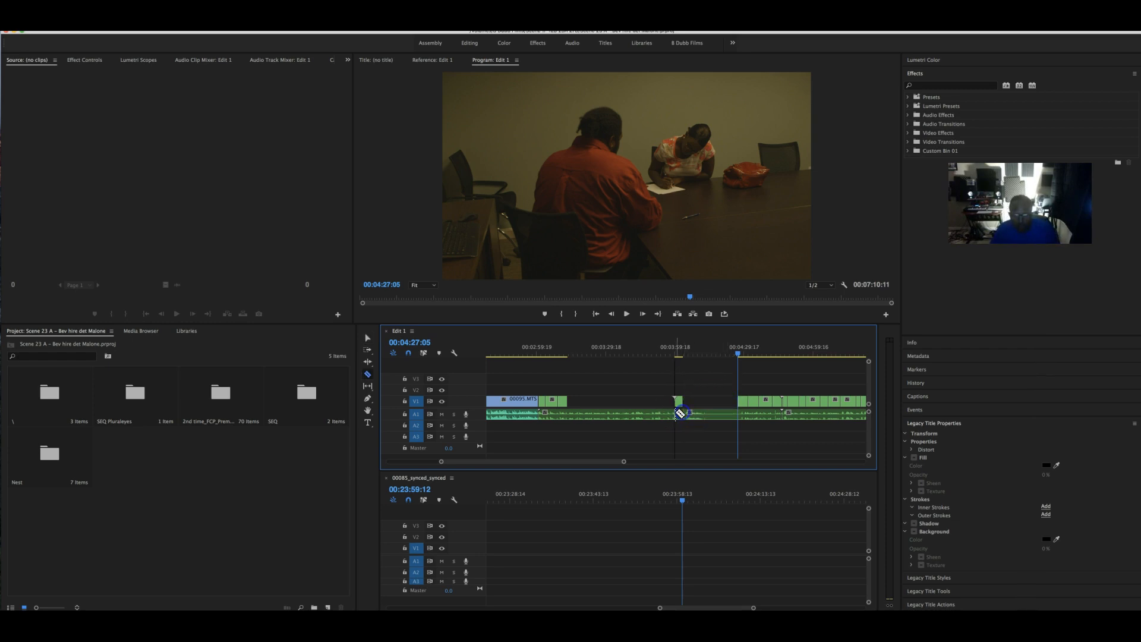
left_click(580, 415)
left_click(590, 415)
key("Delete")
left_click(616, 414)
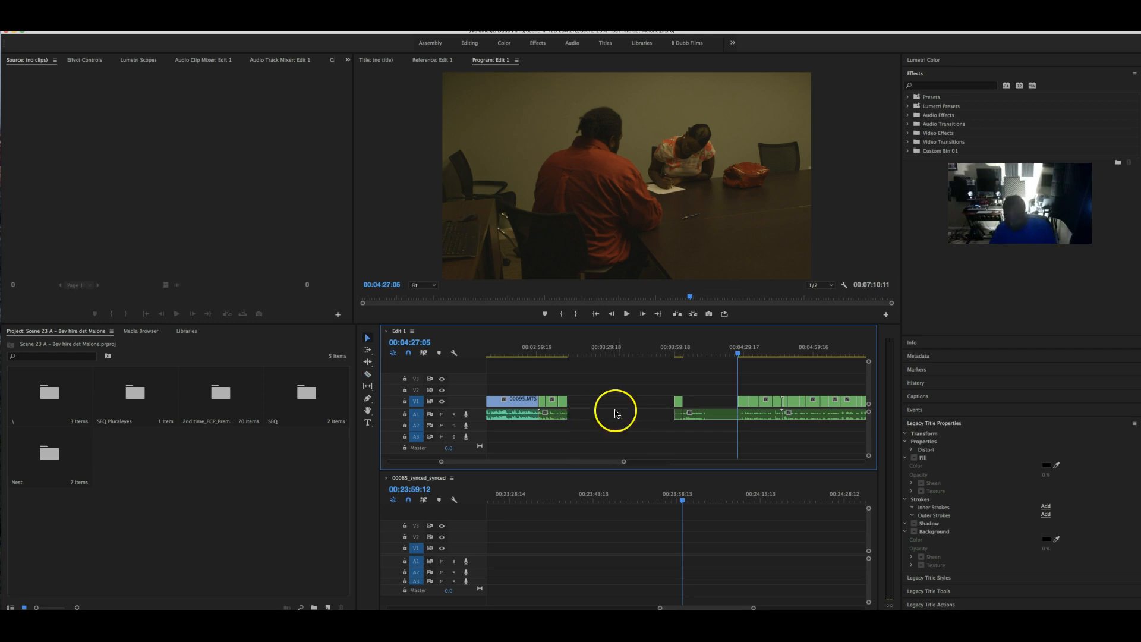
key("Delete")
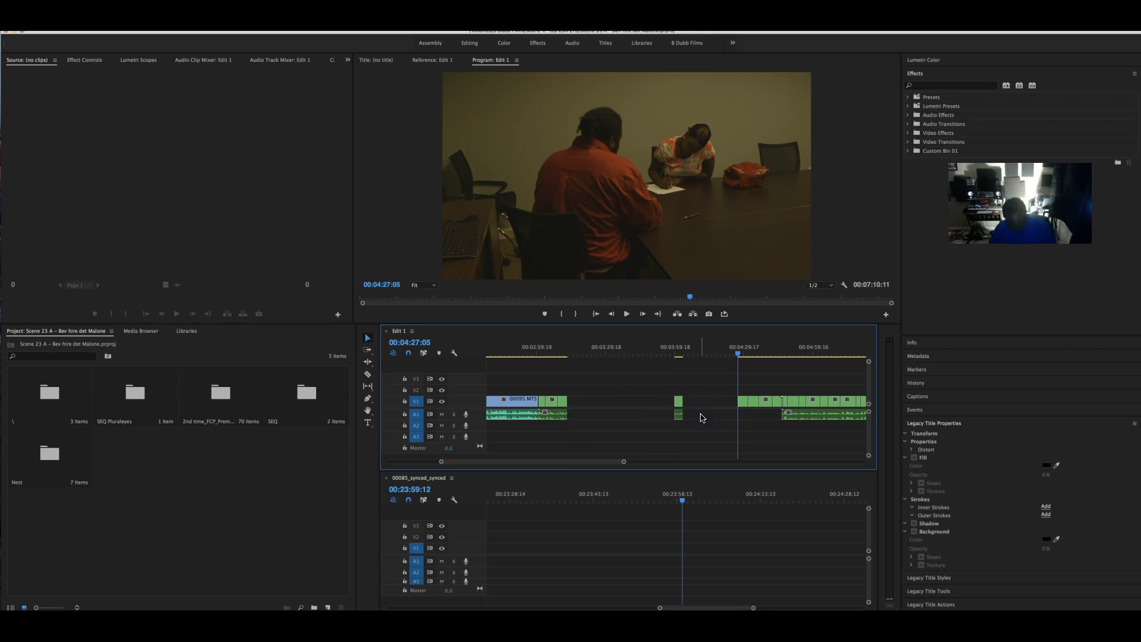
key("super+z")
- Review playback from 00:04:27:05, then trim the V1 clip's start past 04:39:18
key("c")
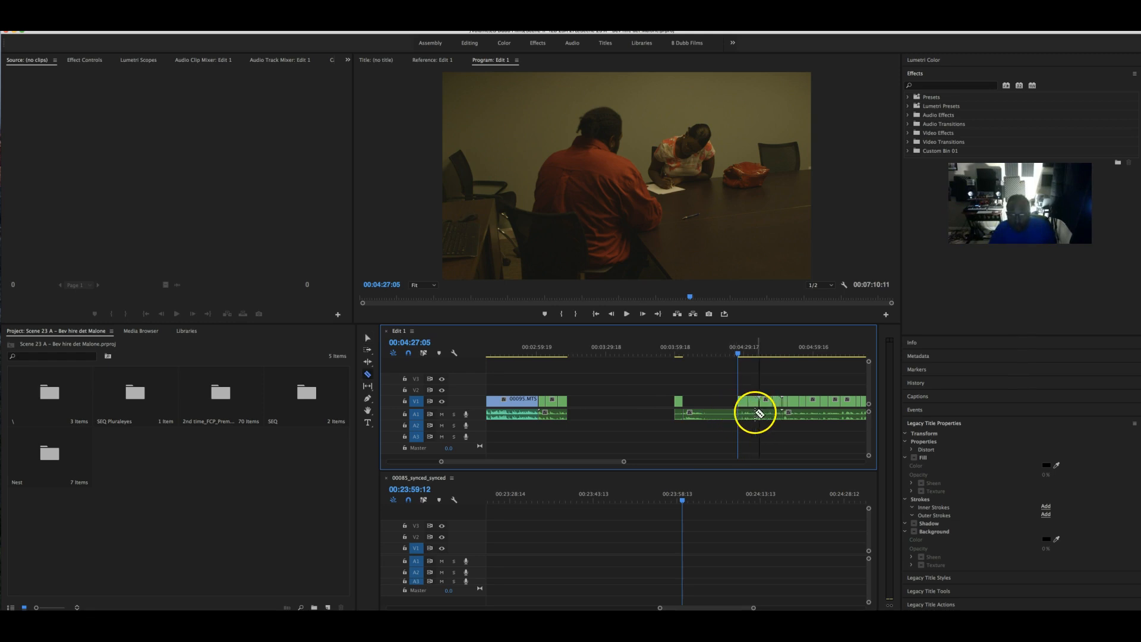
key("v")
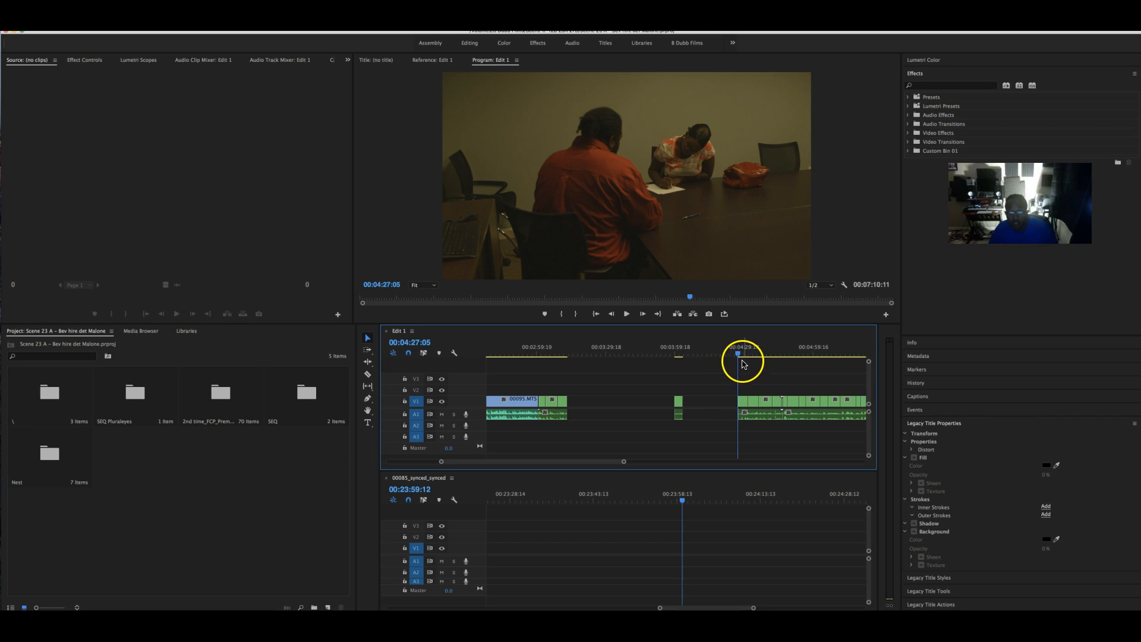
key("space")
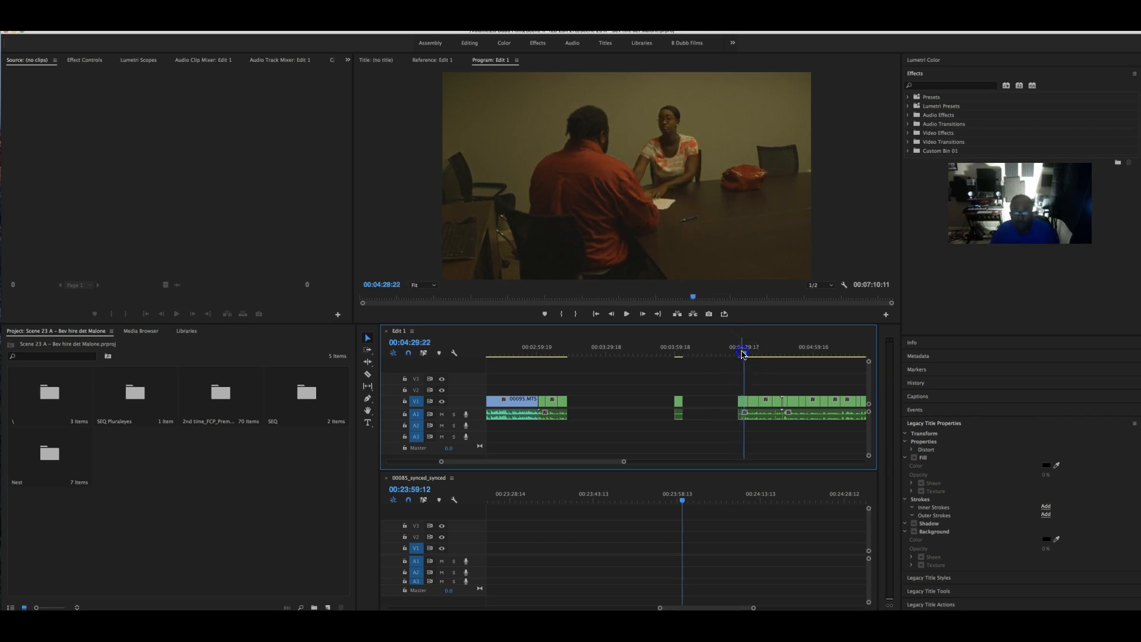
left_click(751, 353)
key("space")
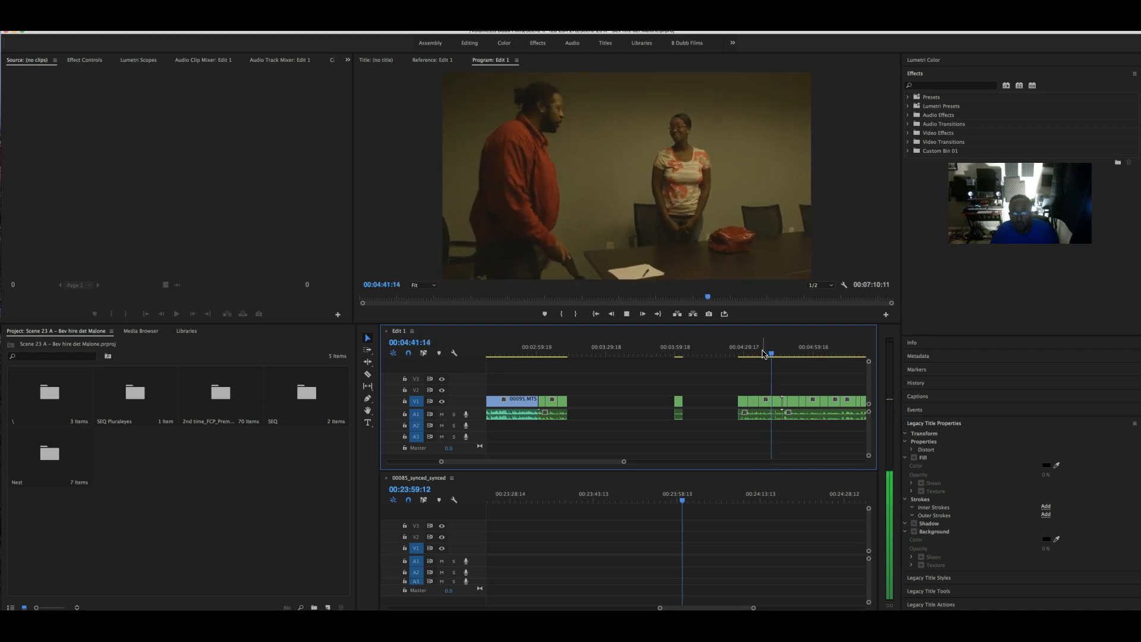
left_click_drag(766, 353, 756, 357)
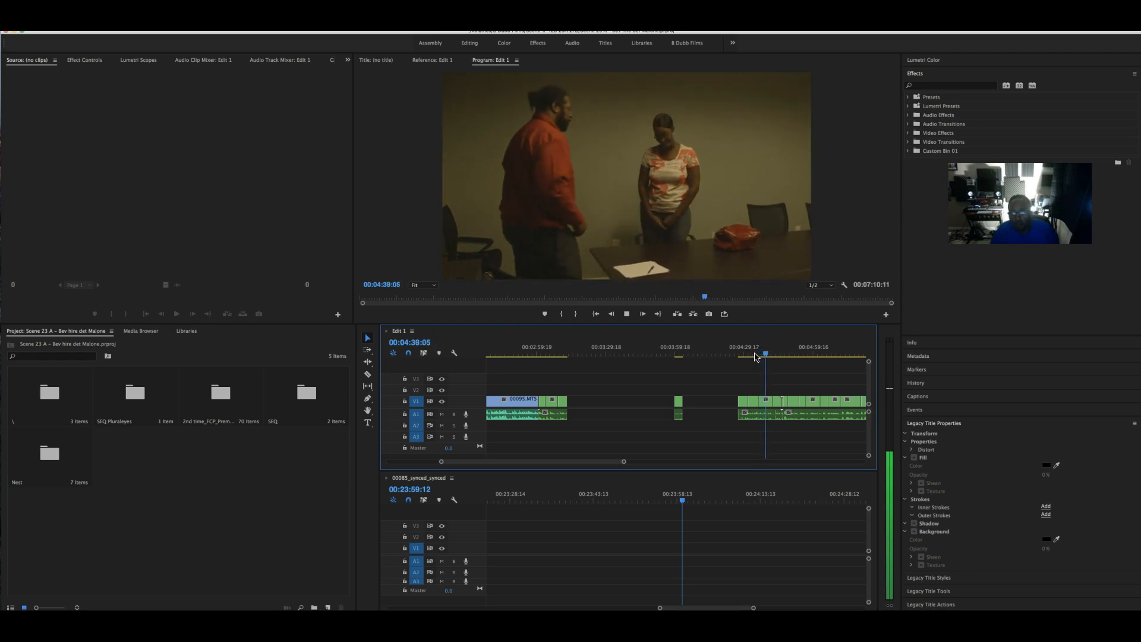
key("space")
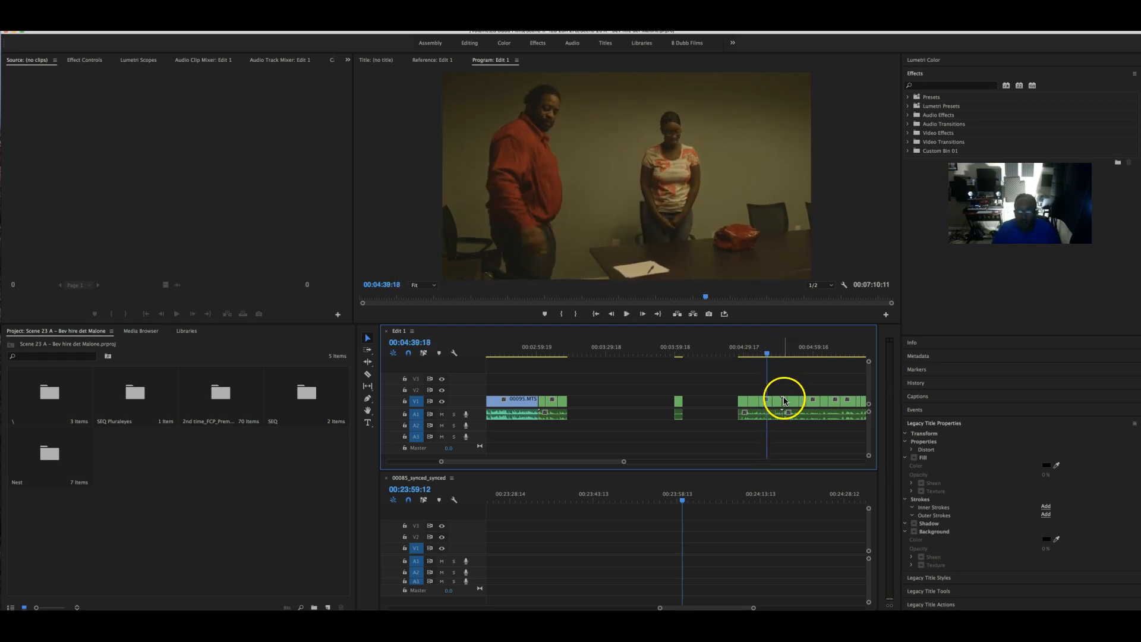
left_click_drag(770, 400, 774, 400)
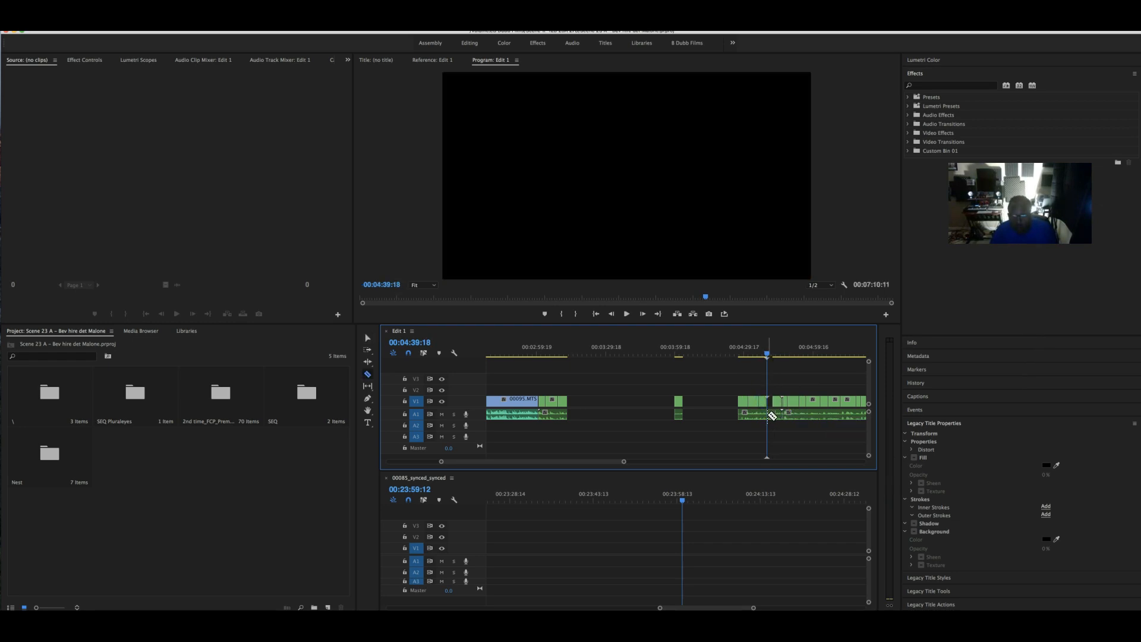
- Select the leftover sliver after the 04:39 trim, play back to review, and stop near 04:46:15
key("v")
mouse_move(768, 354)
left_mouse_down()
mouse_move(802, 353)
mouse_move(779, 352)
left_mouse_up()
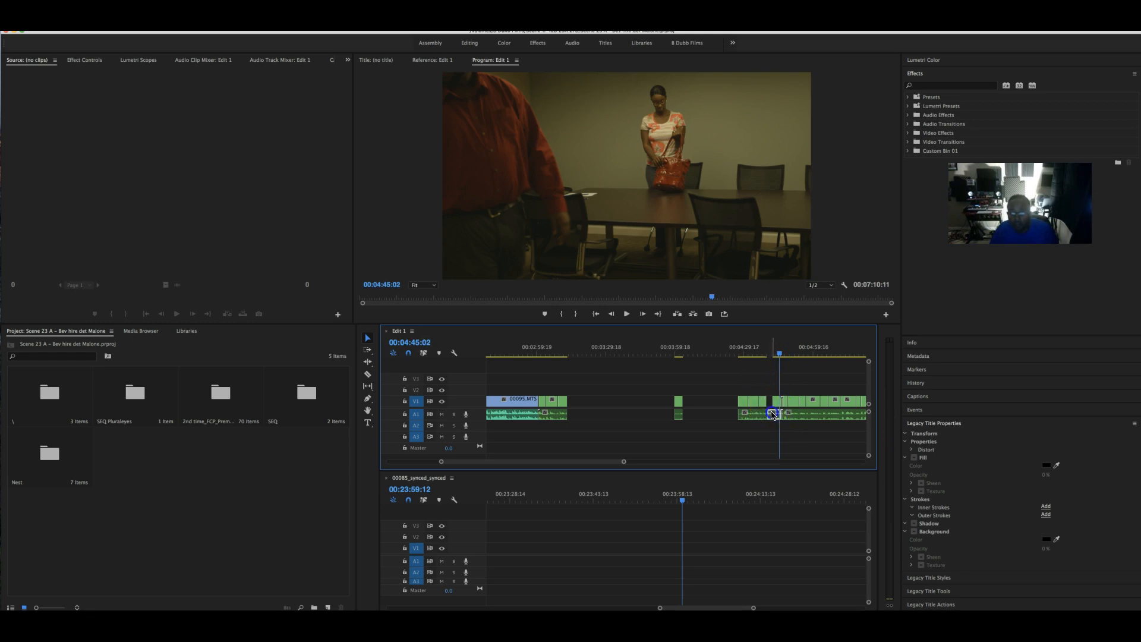
left_click(777, 407)
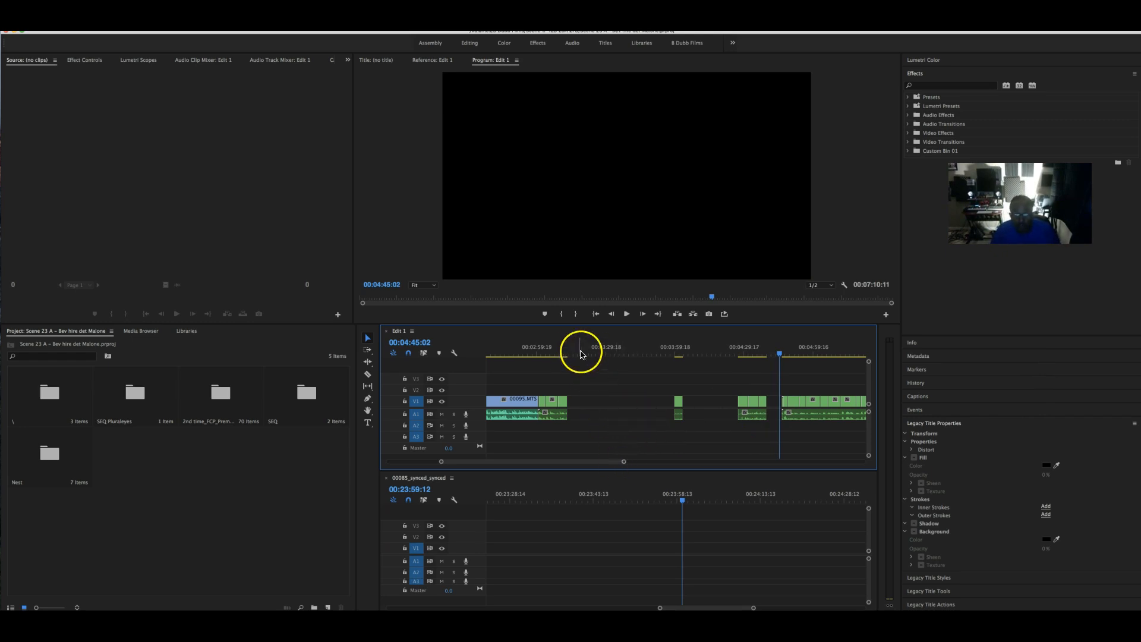
key("space")
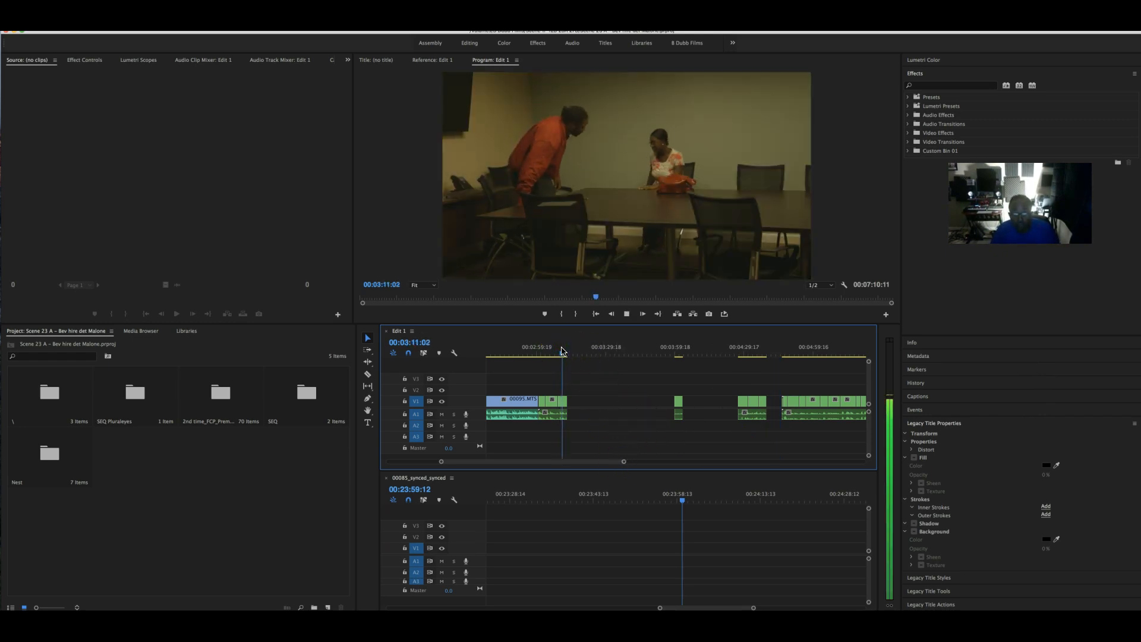
key("space")
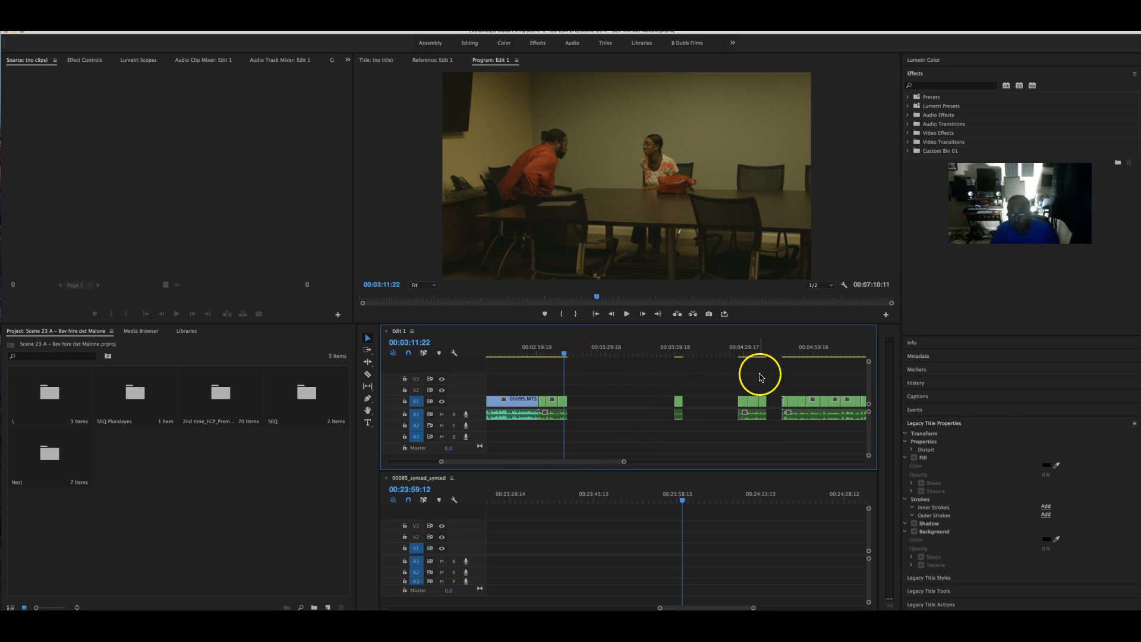
left_click_drag(786, 352, 784, 349)
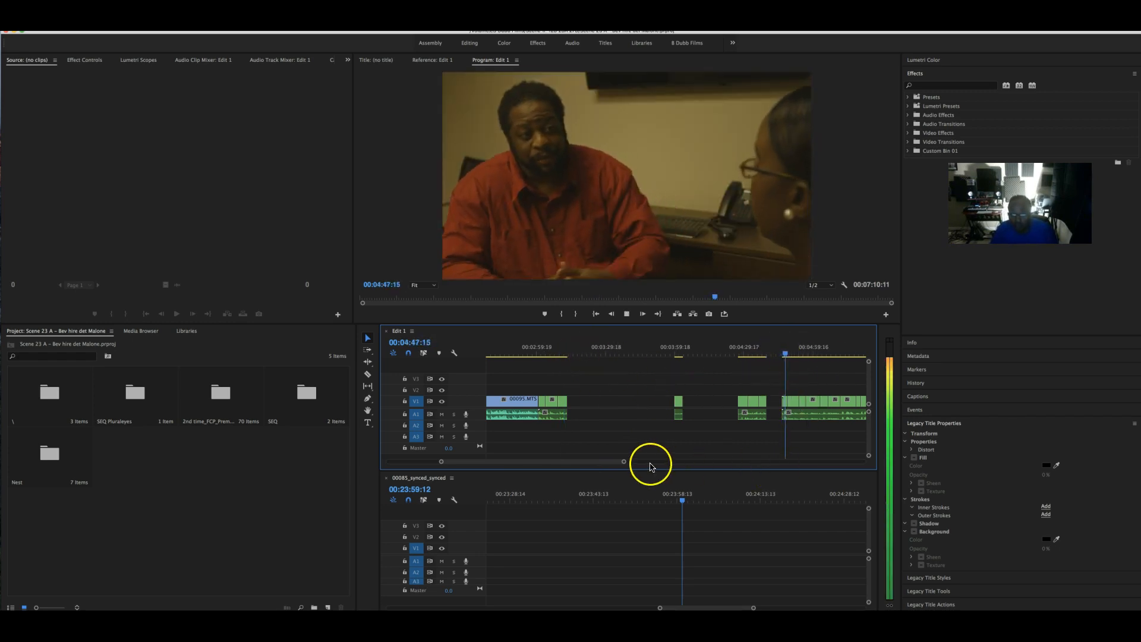
- Delete the unwanted clip and trim the audio clip's start about two seconds later
key("space")
left_click_drag(622, 462, 589, 464)
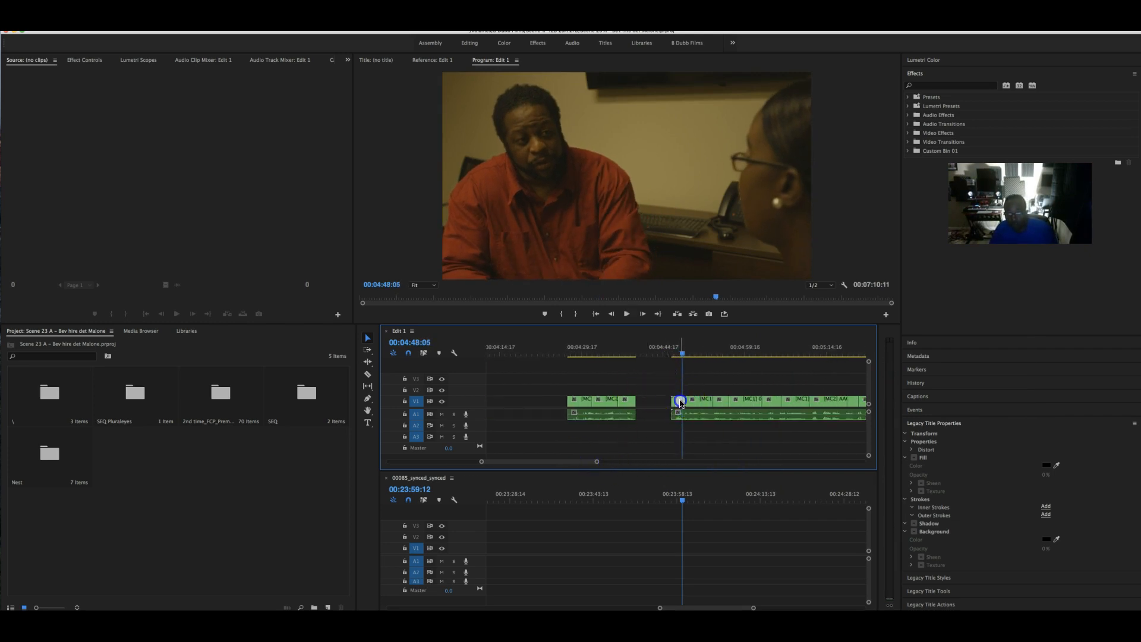
key("Delete")
left_click(672, 400)
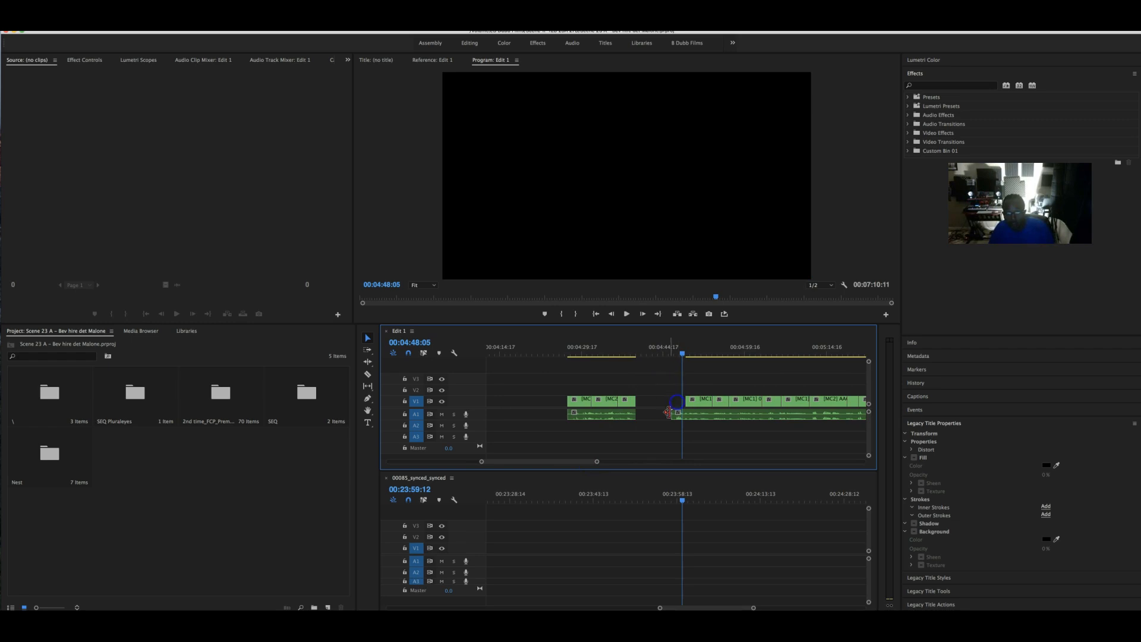
left_click_drag(676, 413, 689, 414)
key("space")
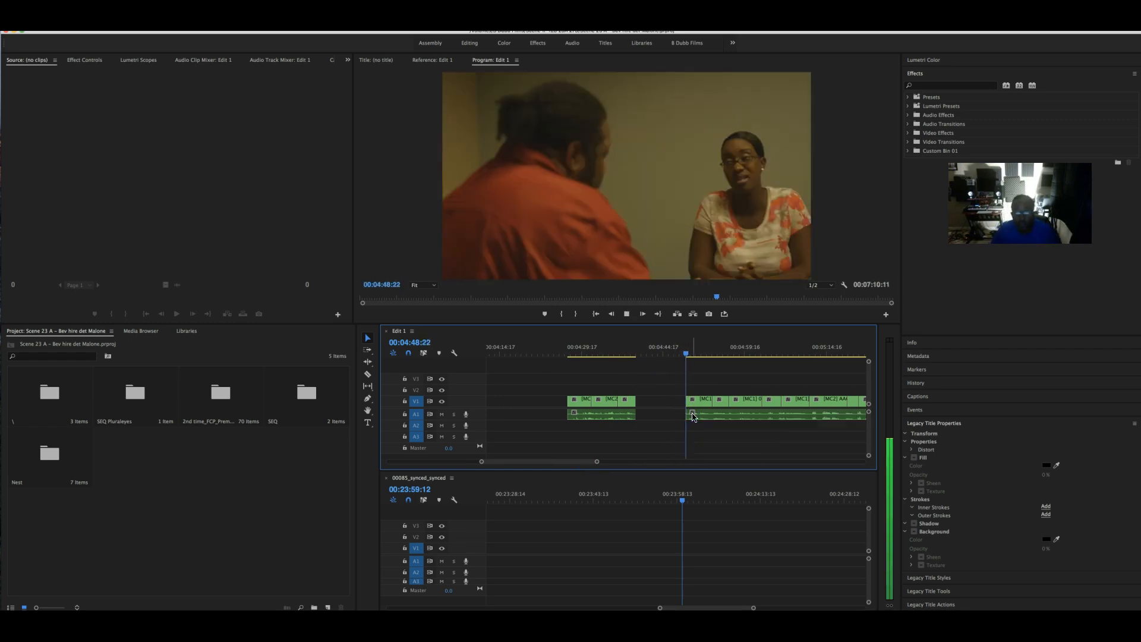
left_click(687, 420)
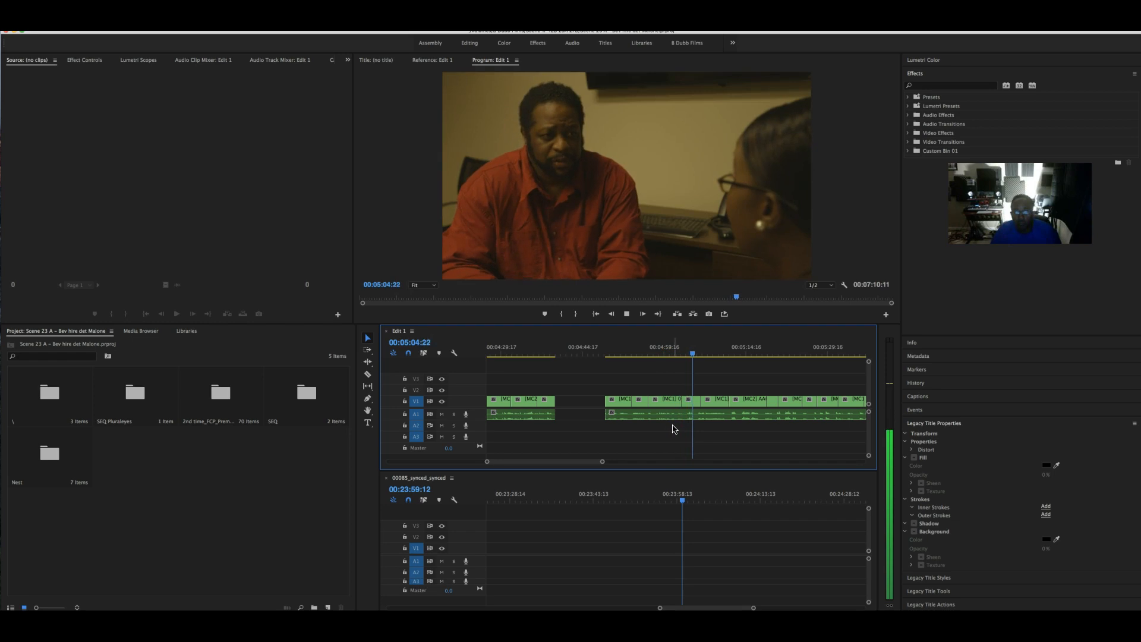
- Trim the clip's end back to 05:05:06 and razor the A1 audio at the playhead
left_click(700, 408)
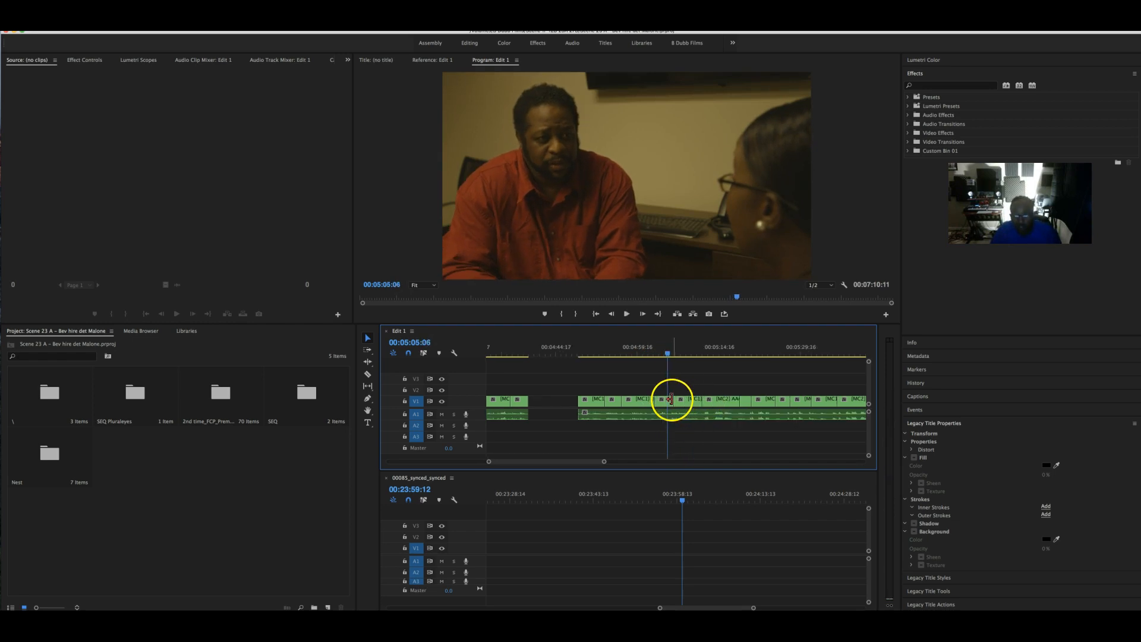
left_click_drag(672, 400, 666, 401)
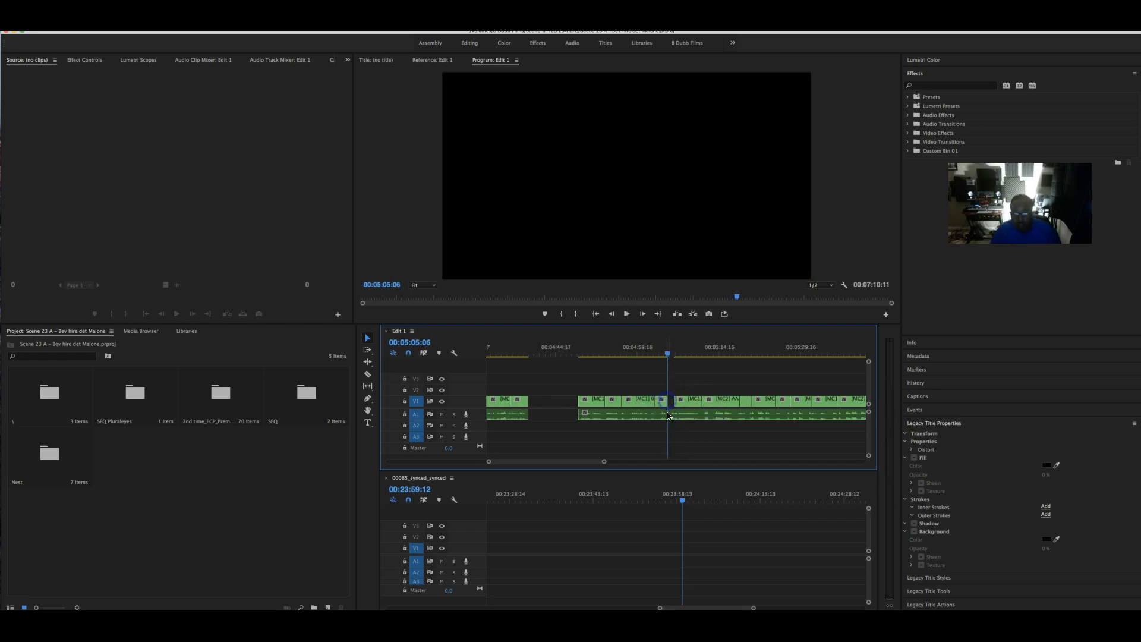
key("c")
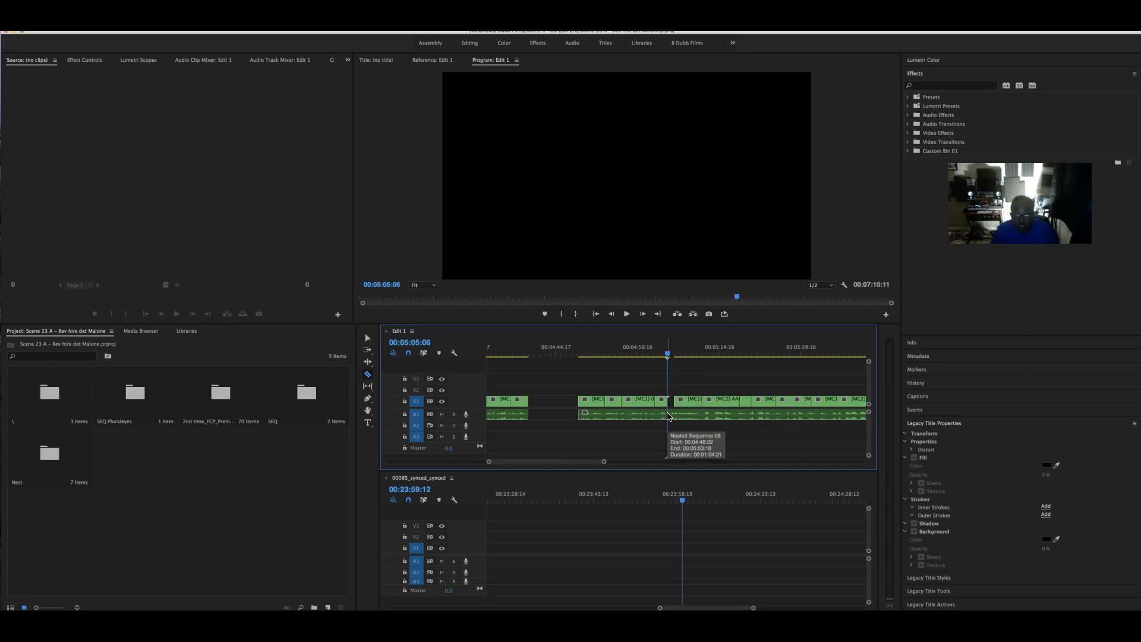
left_click(668, 416)
- Trim the audio edge at the new cut and remove the unwanted clip from the timeline
left_click_drag(672, 413, 587, 393)
right_click(586, 403)
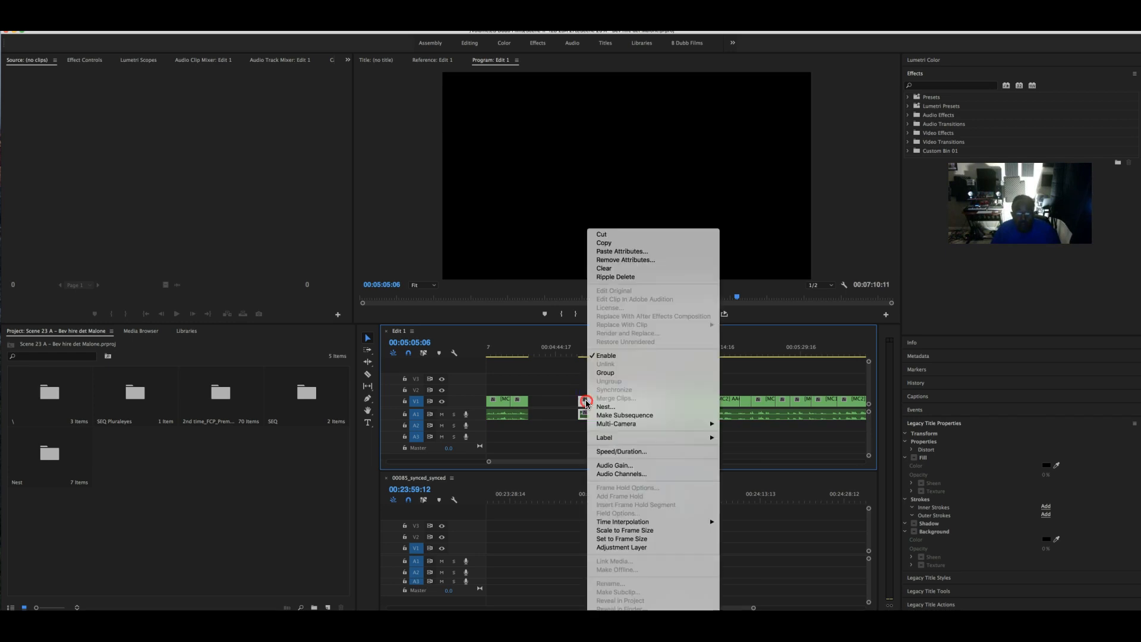
left_click(623, 234)
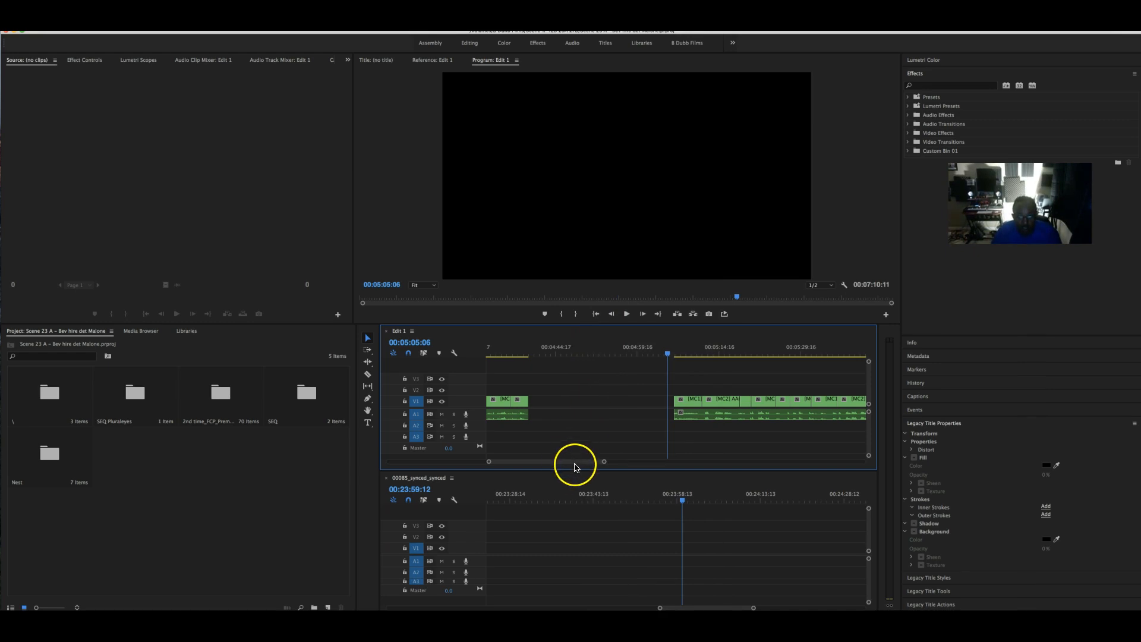
left_click_drag(568, 465, 535, 462)
left_click_drag(555, 346, 555, 347)
- Paste the clip in at the playhead and preview it from 00:03:12:19
left_click(574, 374)
key("super+v")
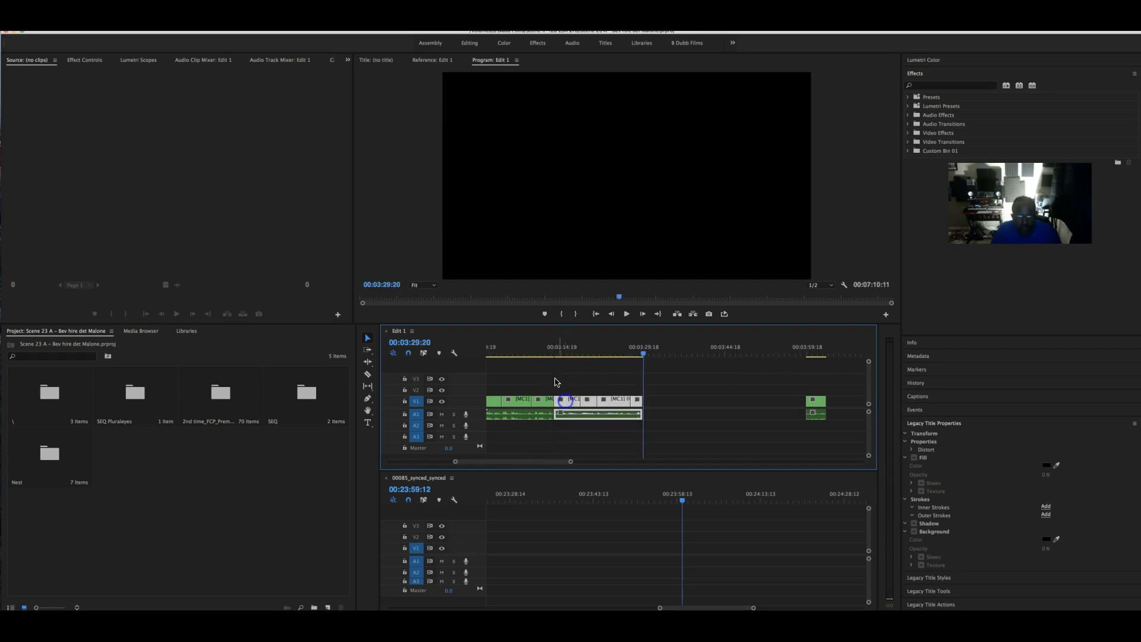
left_click(552, 347)
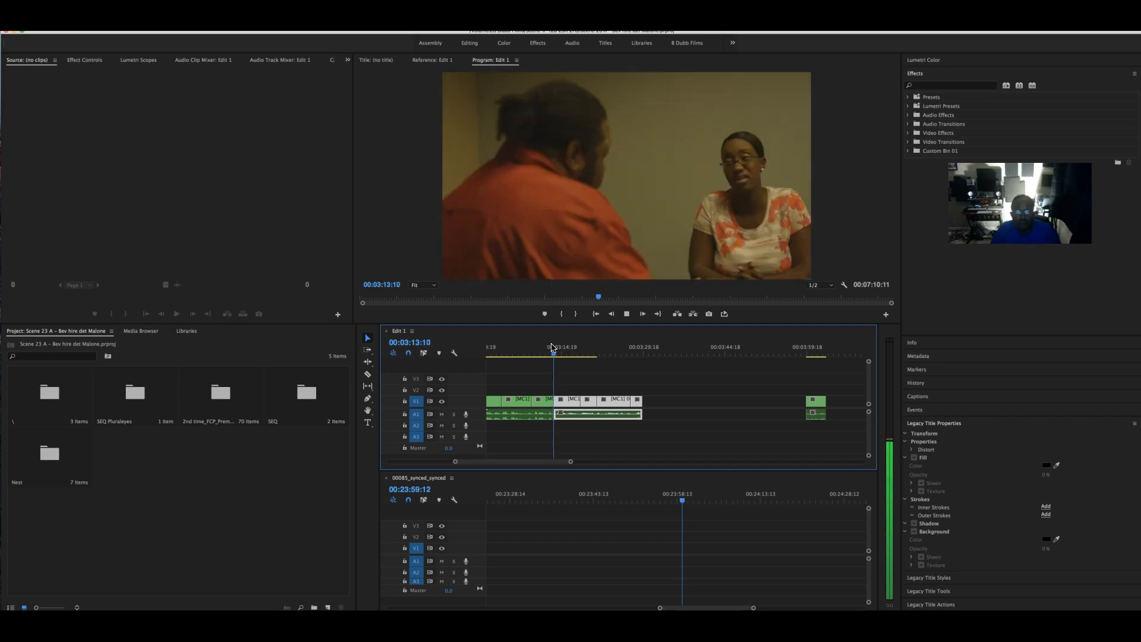
key("space")
key("space")
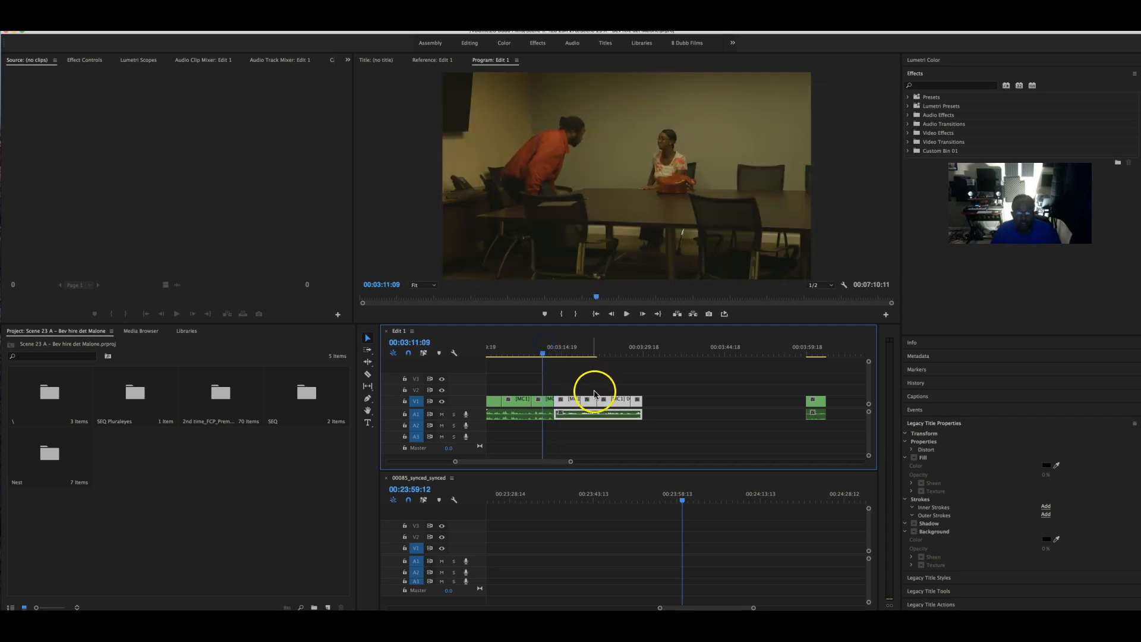
- Trim the clip edge at 00:03:12:02 and play the cut to review it
left_click_drag(570, 461, 559, 463)
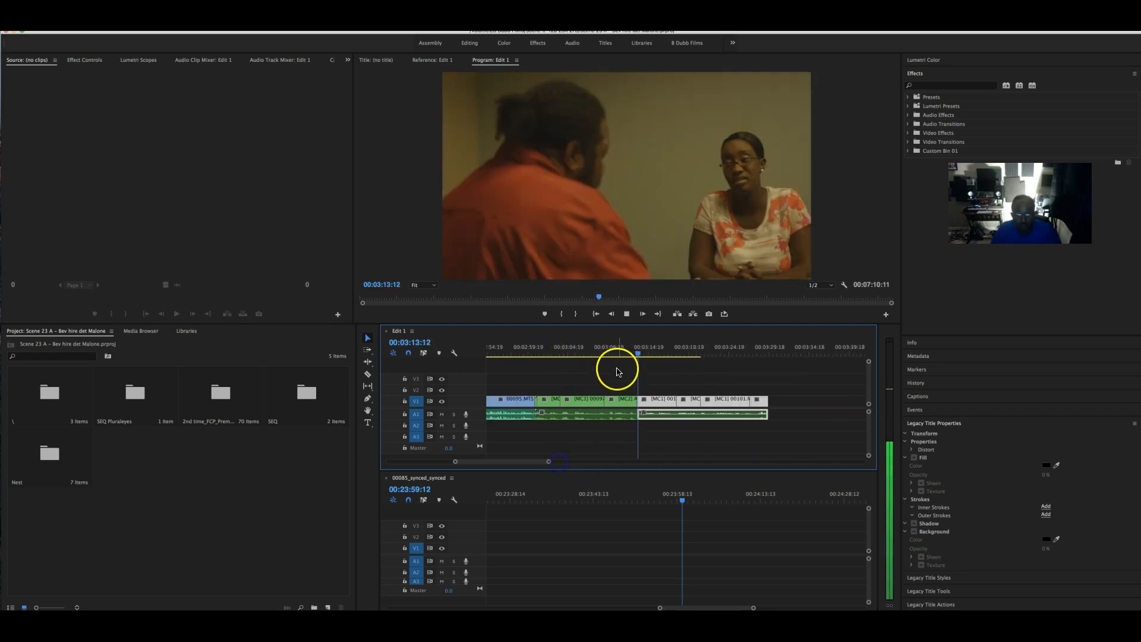
key("space")
left_click_drag(641, 353, 626, 353)
left_click(635, 391)
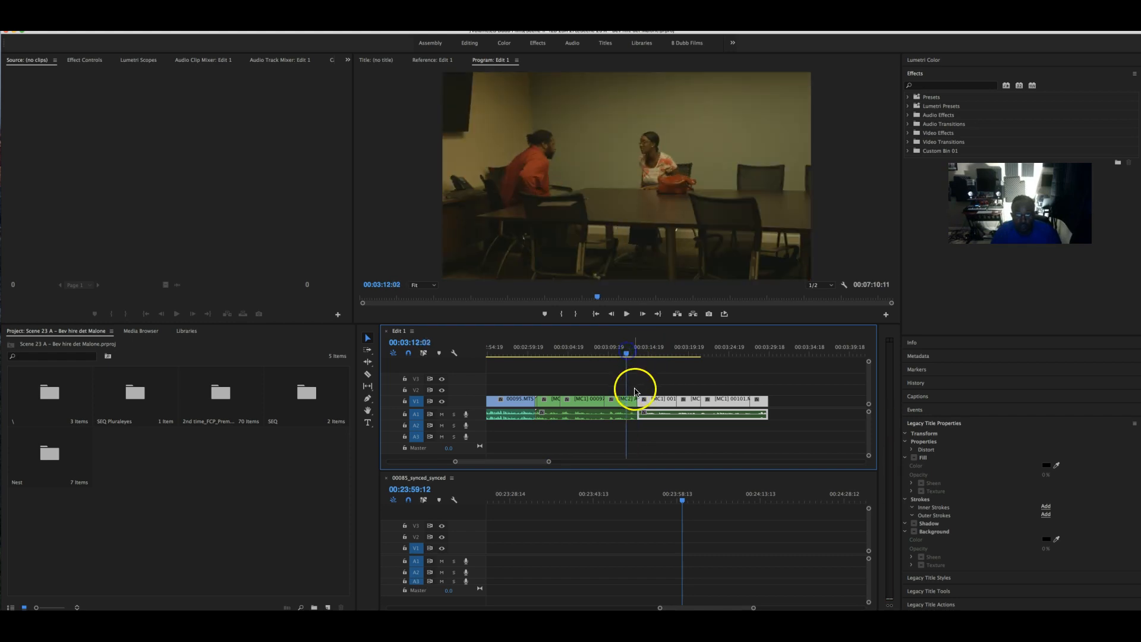
mouse_move(635, 401)
left_mouse_down()
mouse_move(627, 415)
mouse_move(645, 403)
left_mouse_up()
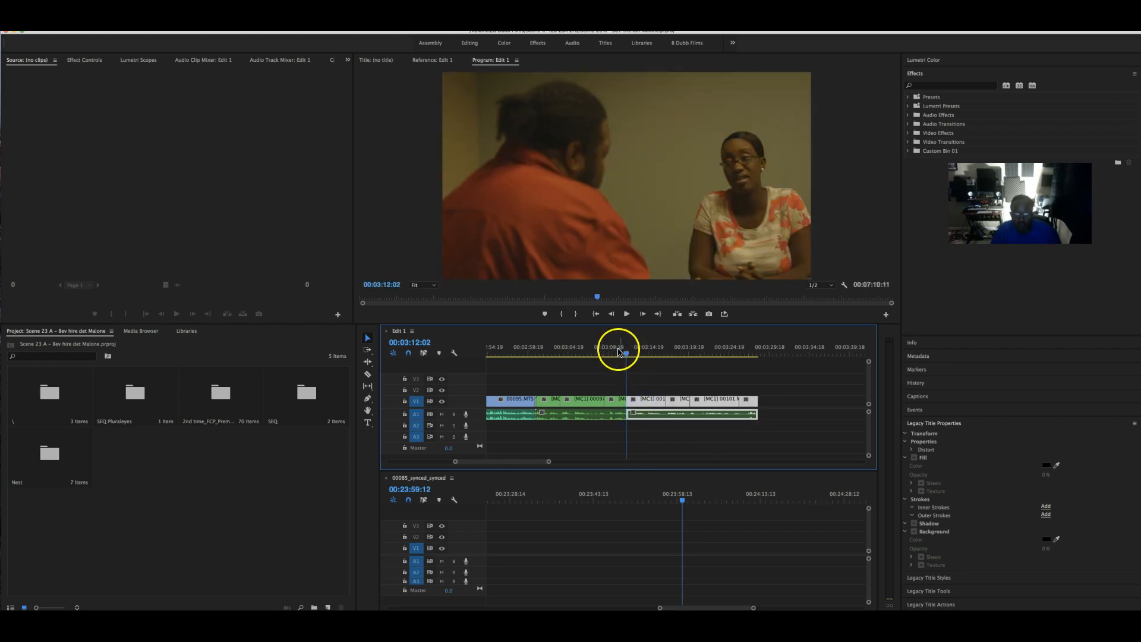
left_click(618, 351)
key("space")
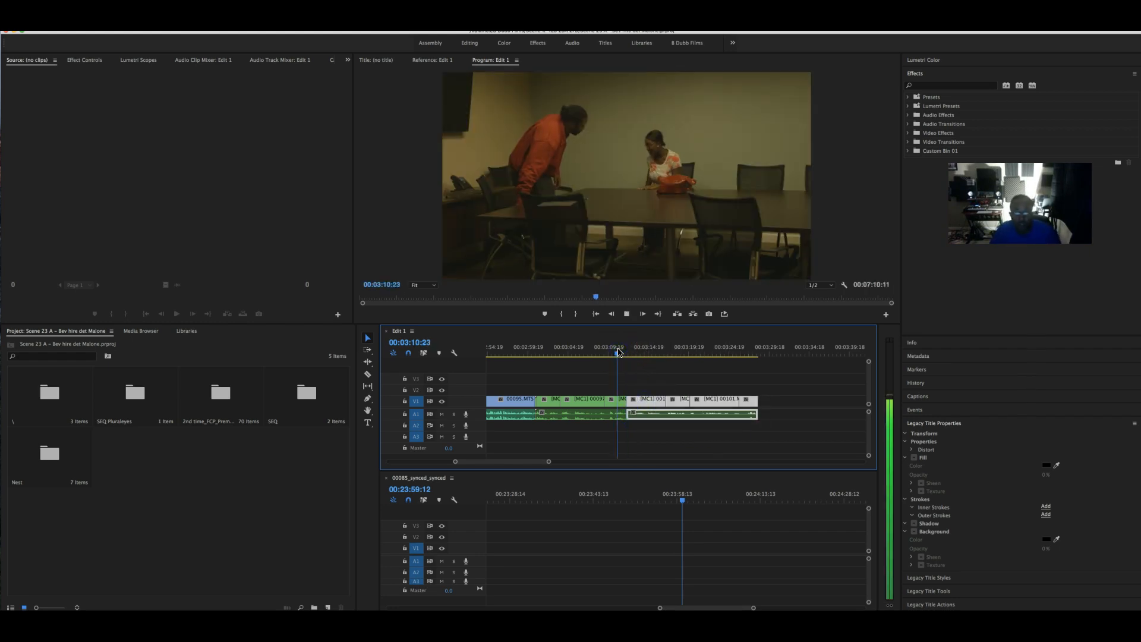
left_click(634, 398)
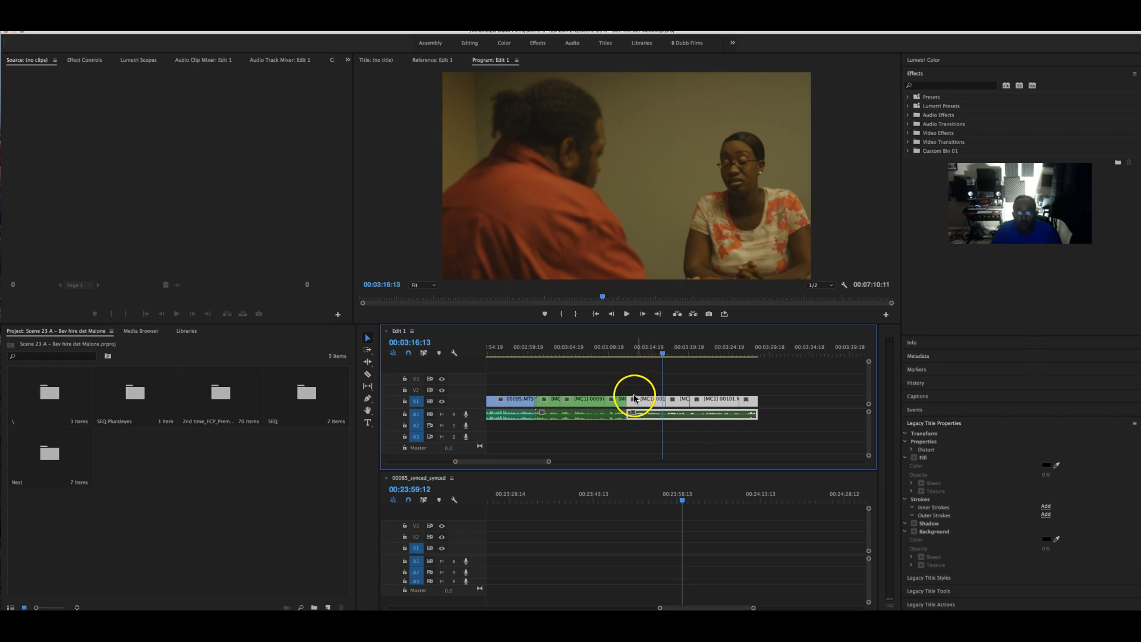
- Adjust the edit point between the two shots near 00:03:11 and replay the trimmed cut
left_click(607, 349)
key("space")
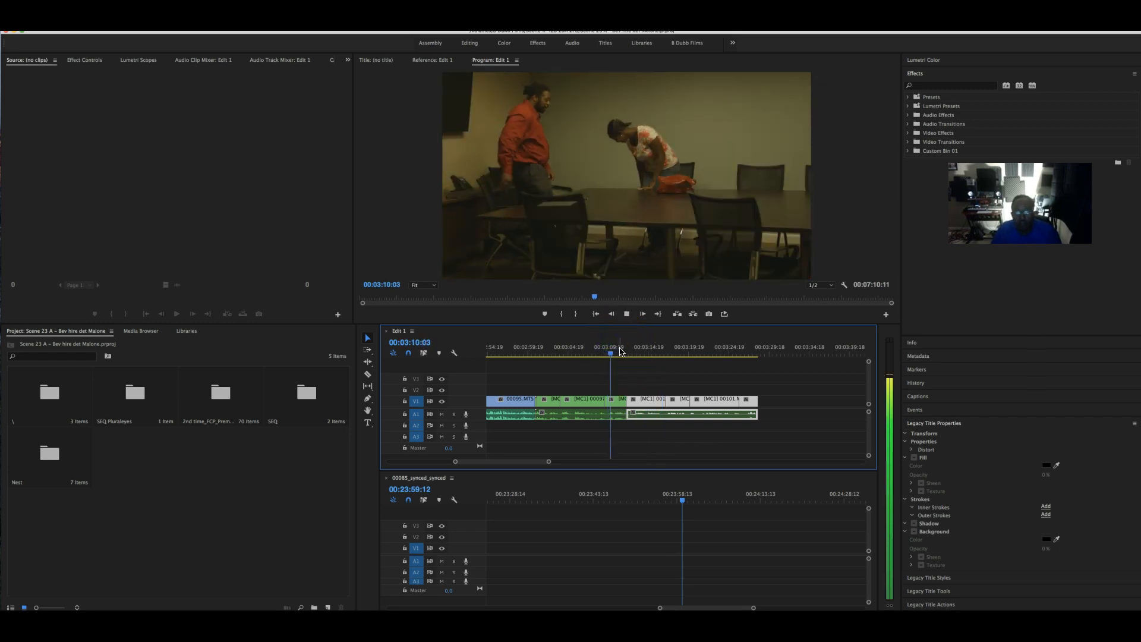
left_click(645, 416)
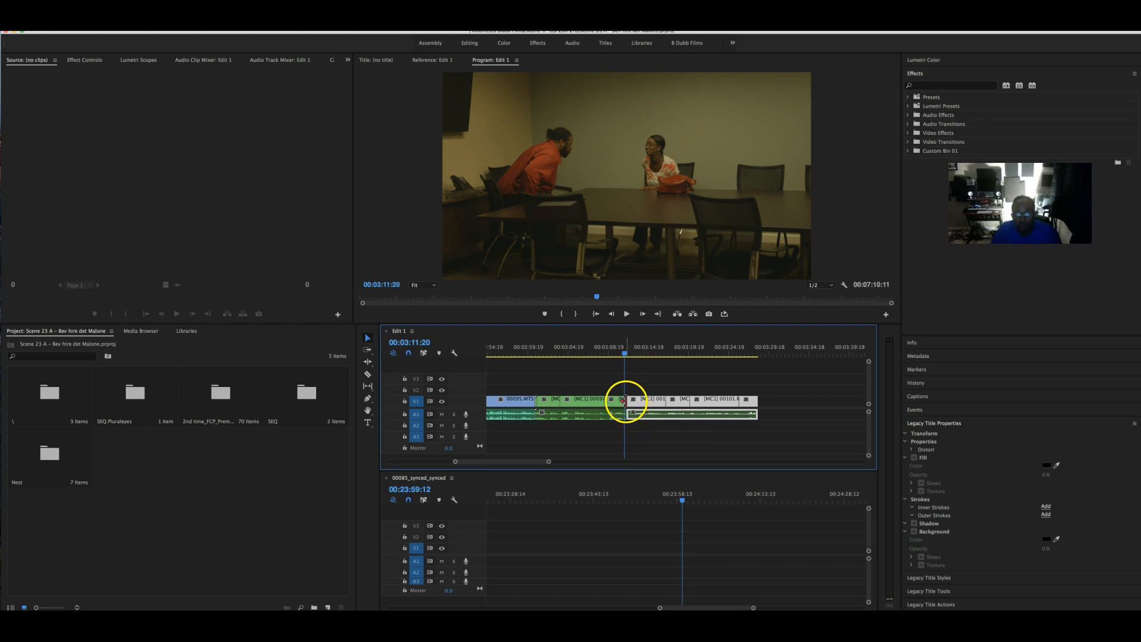
left_click_drag(623, 401, 626, 412)
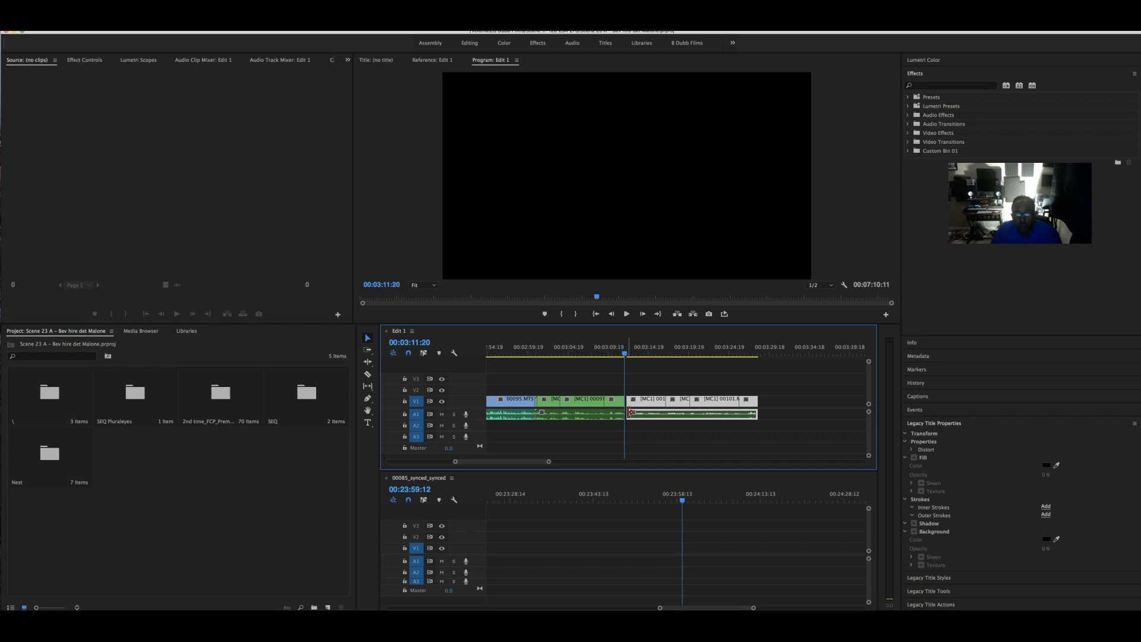
left_click(630, 378)
left_click(618, 353)
key("space")
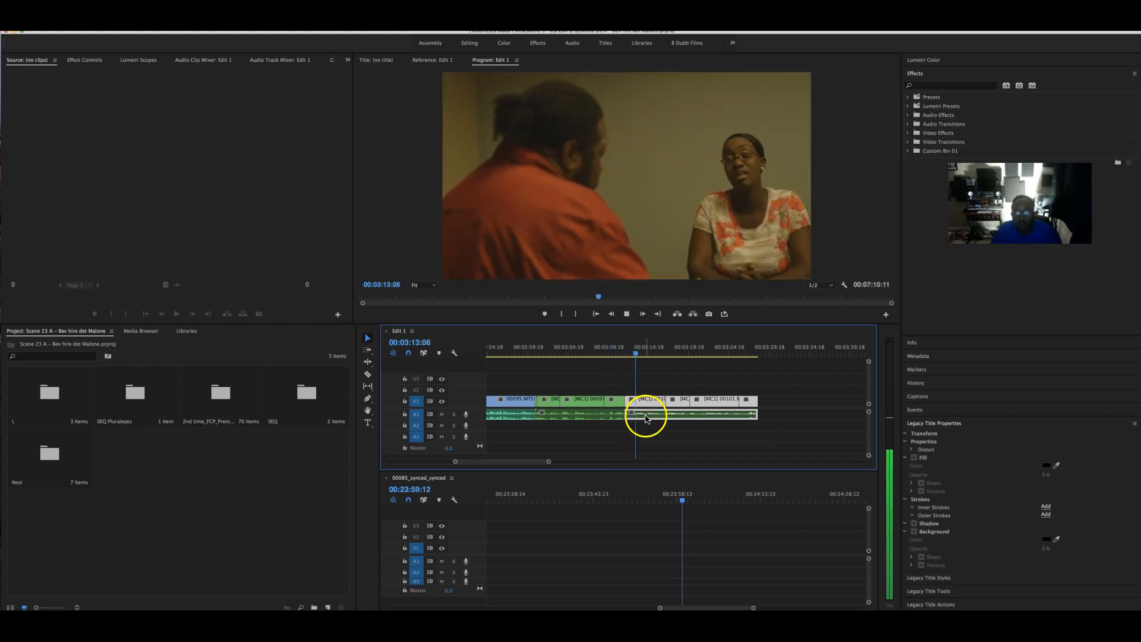
key("space")
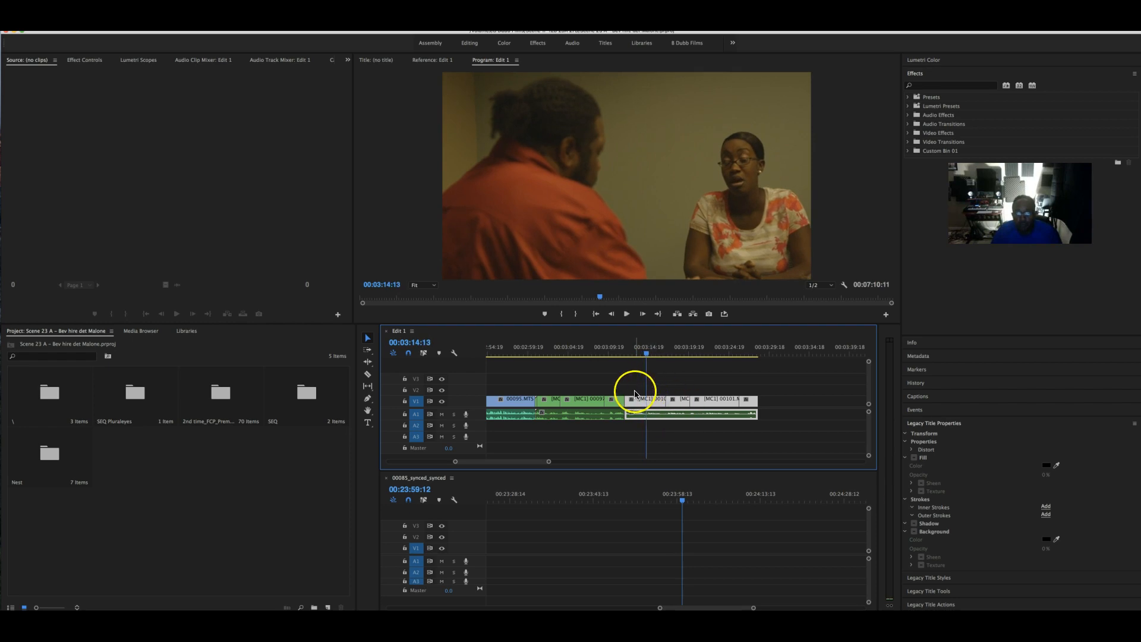
- Slide the later clips left to close the gap near 00:03:14 and play the new cuts
left_click_drag(772, 422, 638, 403)
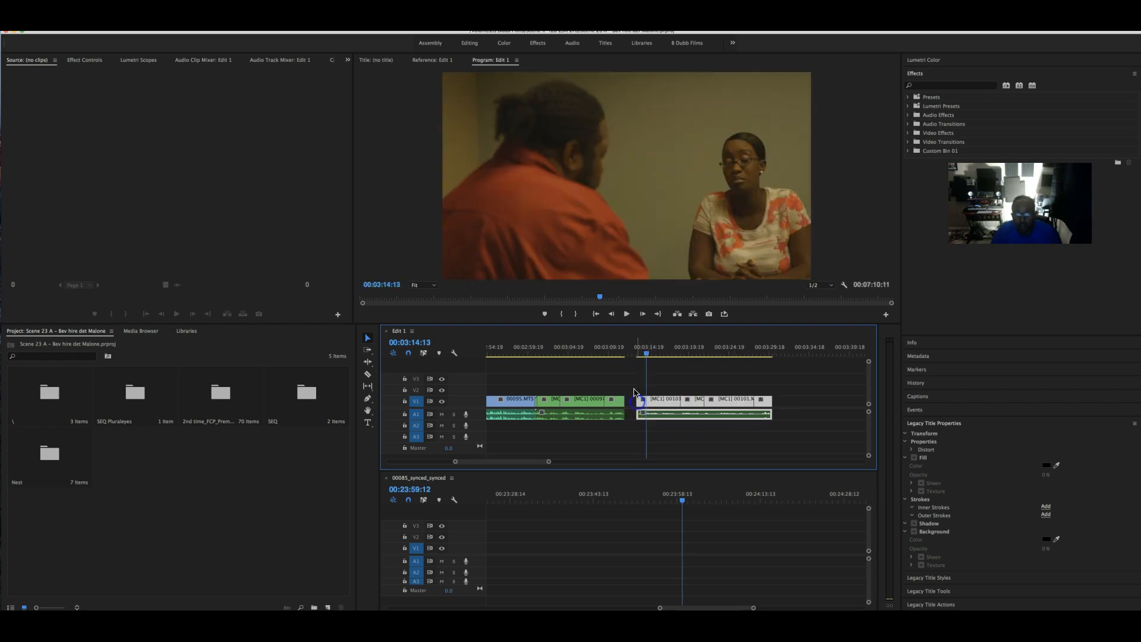
left_click(638, 356)
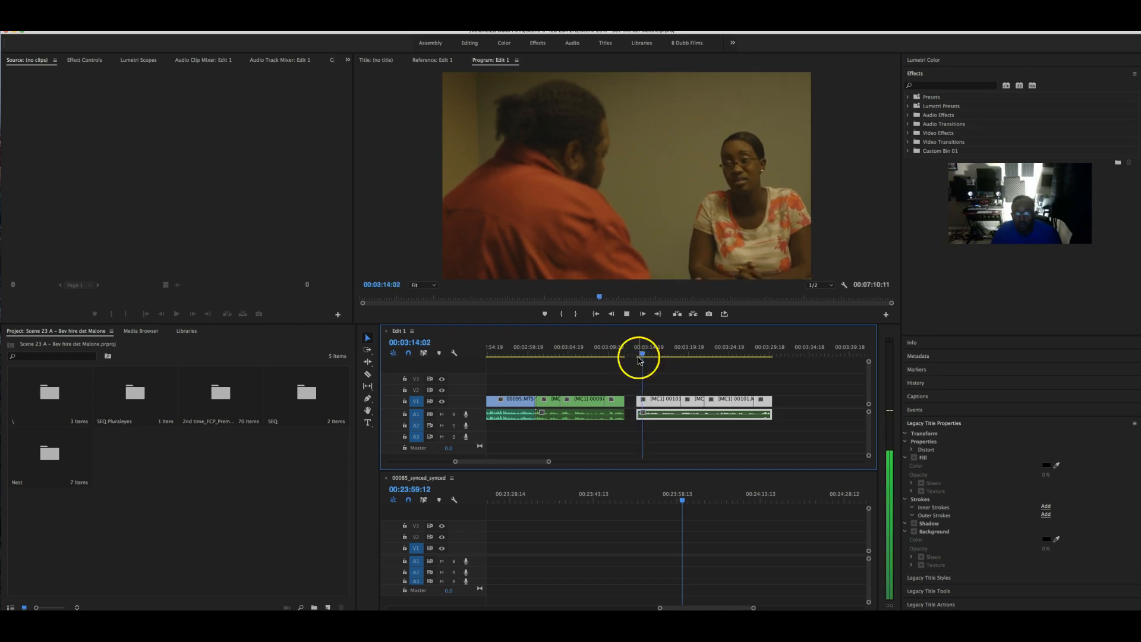
left_click(657, 408)
left_click_drag(657, 408, 645, 408)
left_click(617, 351)
key("space")
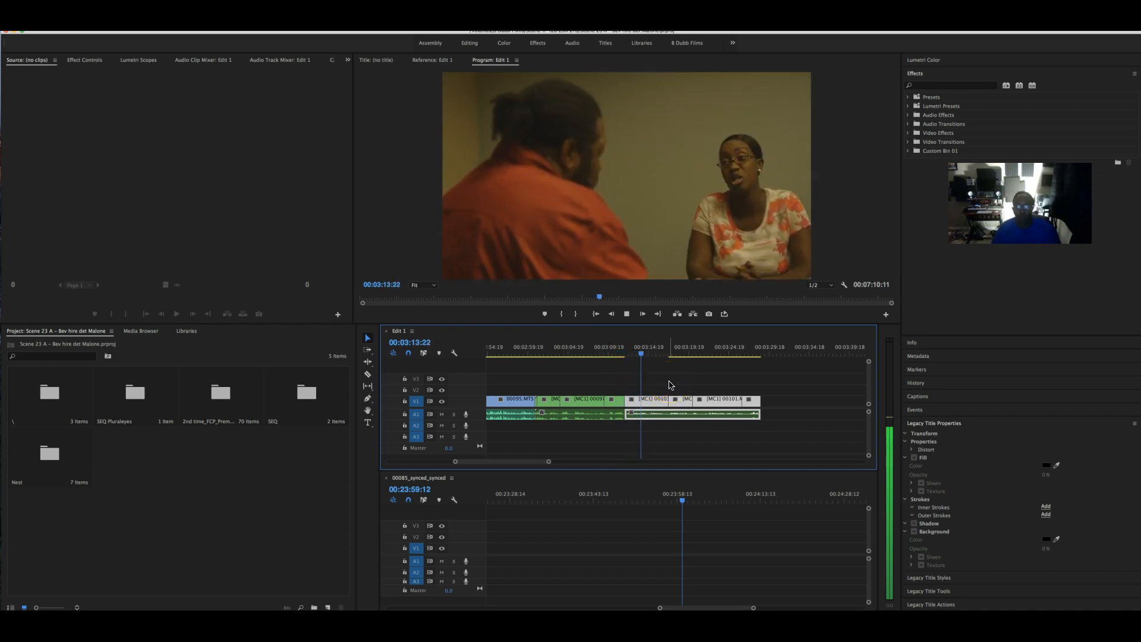
- Replay from about 00:03:26, zoom out, and scrub ahead to about 00:04:01
left_click(746, 348)
key("space")
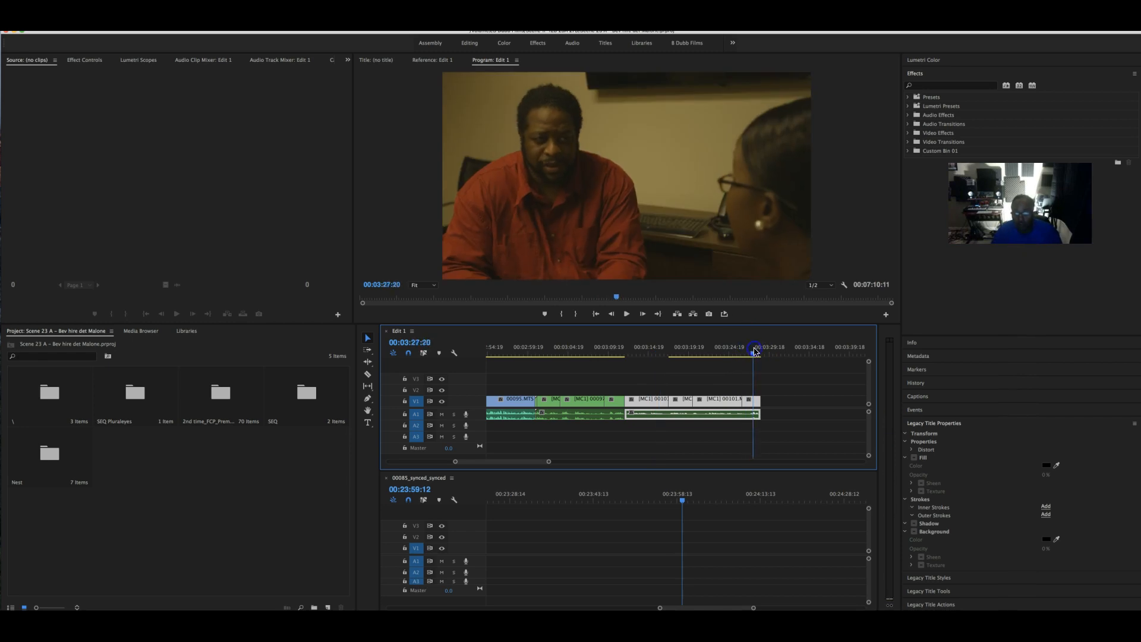
left_click(753, 354)
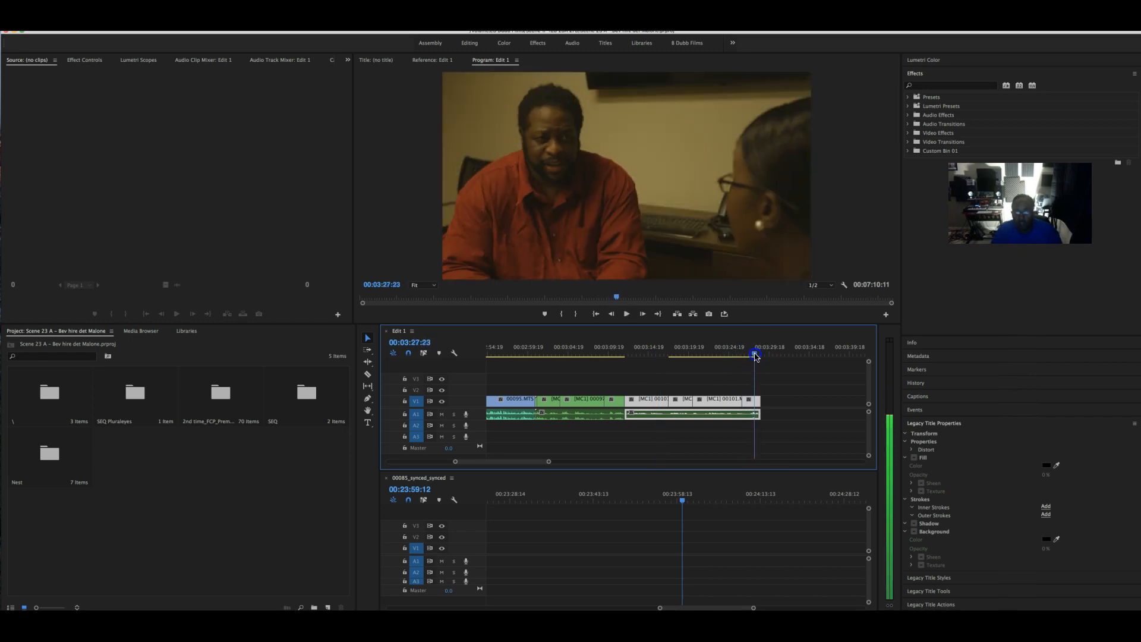
left_click_drag(551, 463, 581, 463)
left_click(637, 351)
left_click_drag(637, 351, 810, 353)
- Save the project and play back from 00:06:17 to 00:06:20:14
scroll(770, 357, "down", 4)
left_click(799, 348)
key("super+s")
key("space")
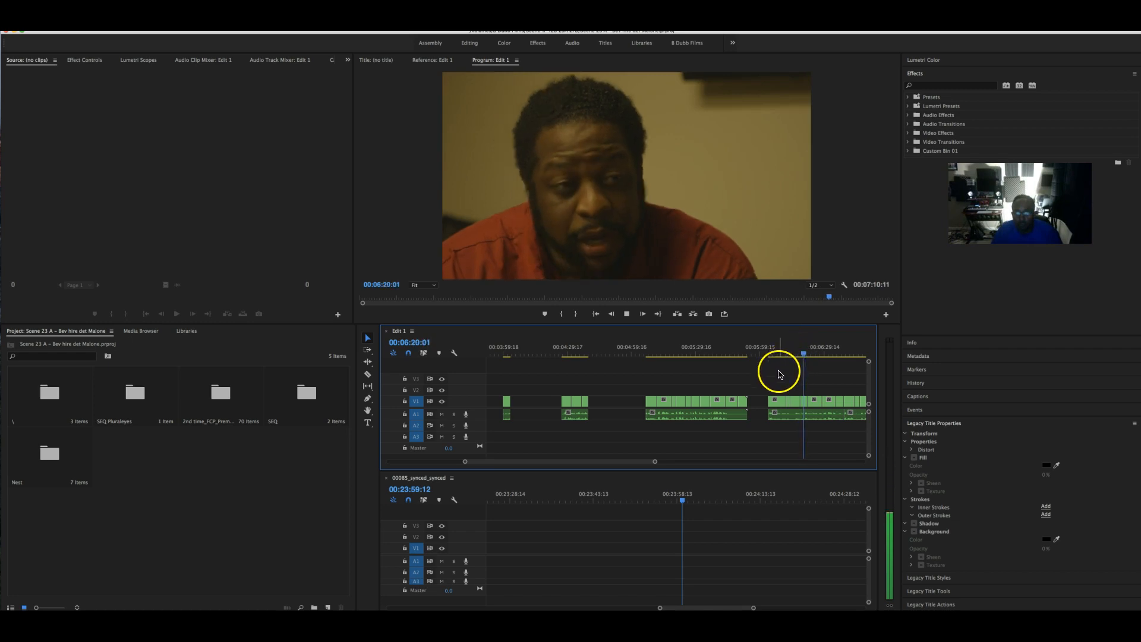
key("space")
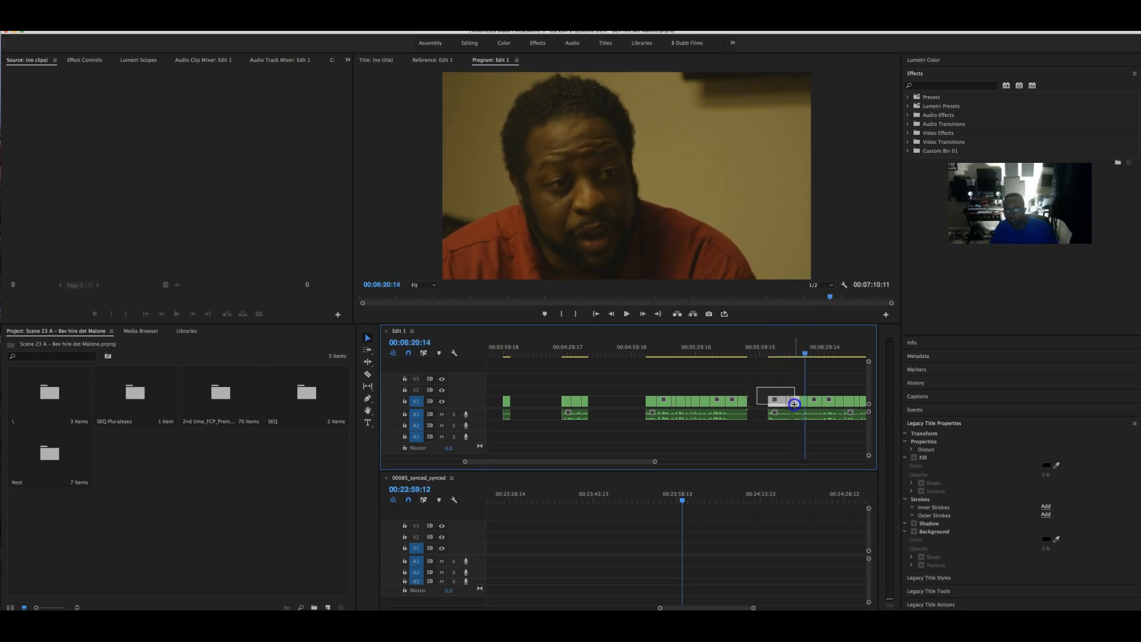
- Trim the V1 clip's start to about 00:06:20, then slightly later, reviewing each trim
left_click_drag(768, 414, 802, 409)
key("space")
left_click(804, 406)
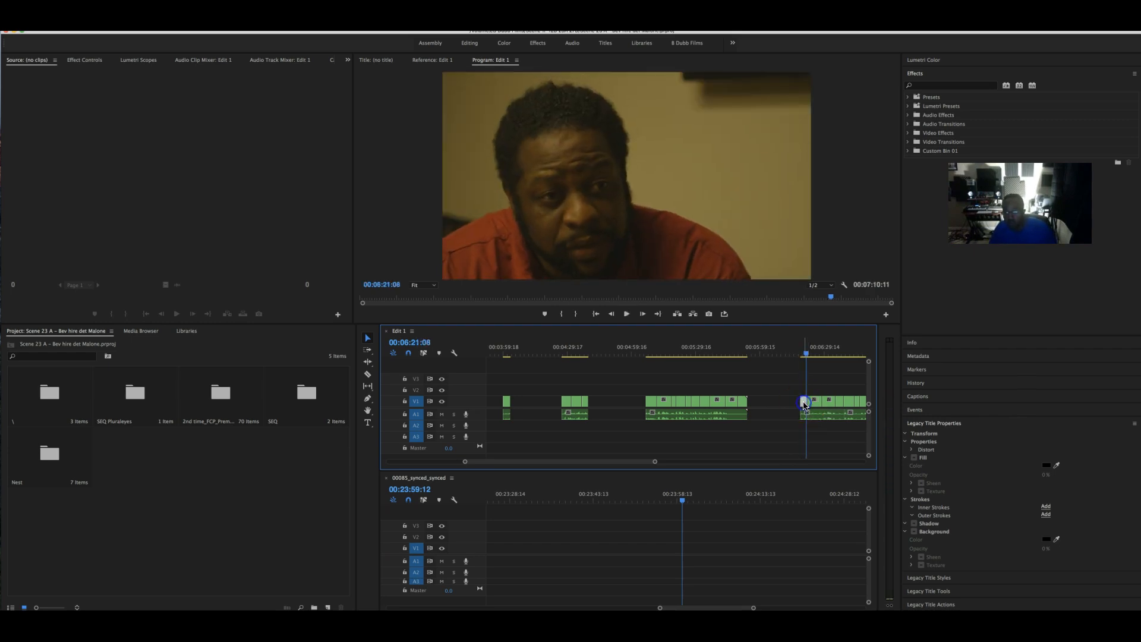
left_click_drag(803, 416, 813, 416)
key("space")
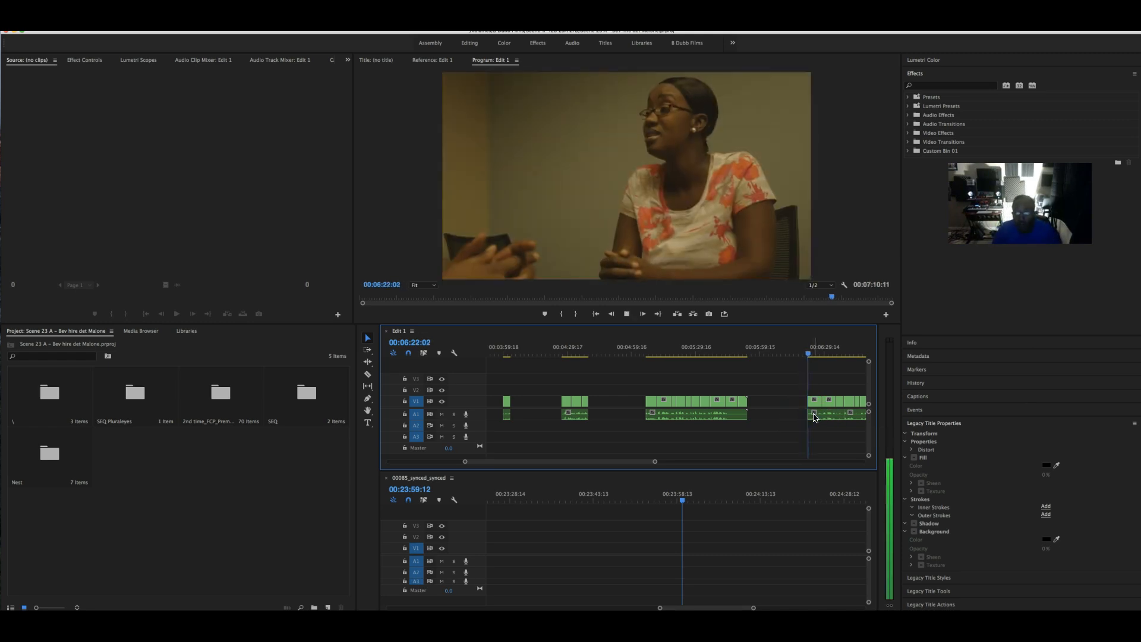
scroll(791, 410, "down", 2)
left_click(772, 407)
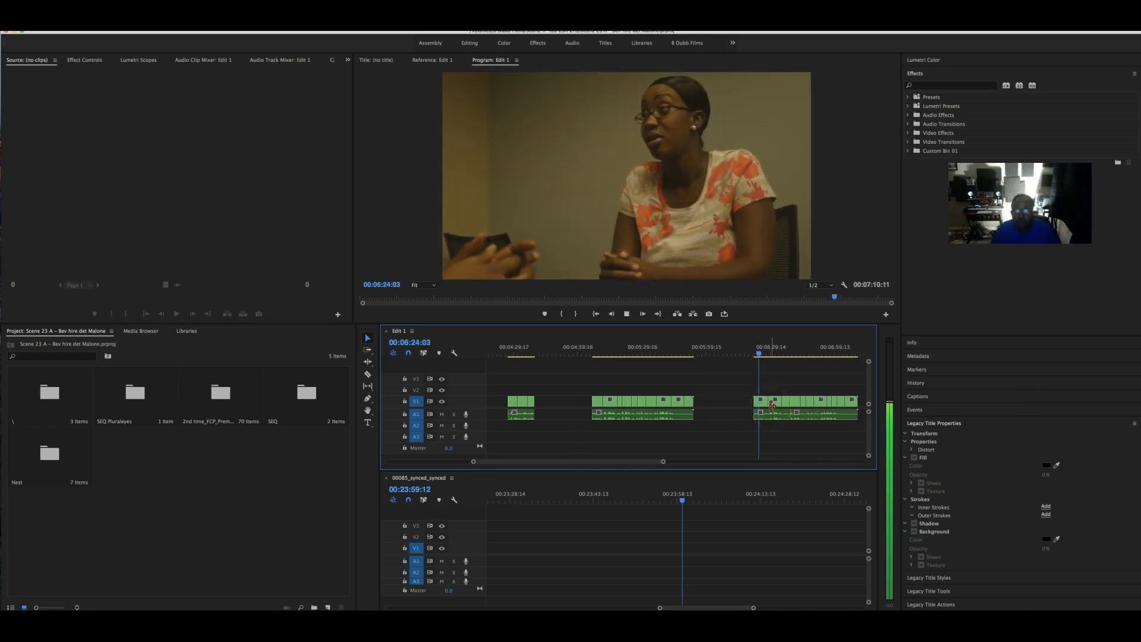
- Review playback between about 00:06:38 and 00:06:46 to find the next cut point
left_click(761, 414)
scroll(761, 414, "down", 2)
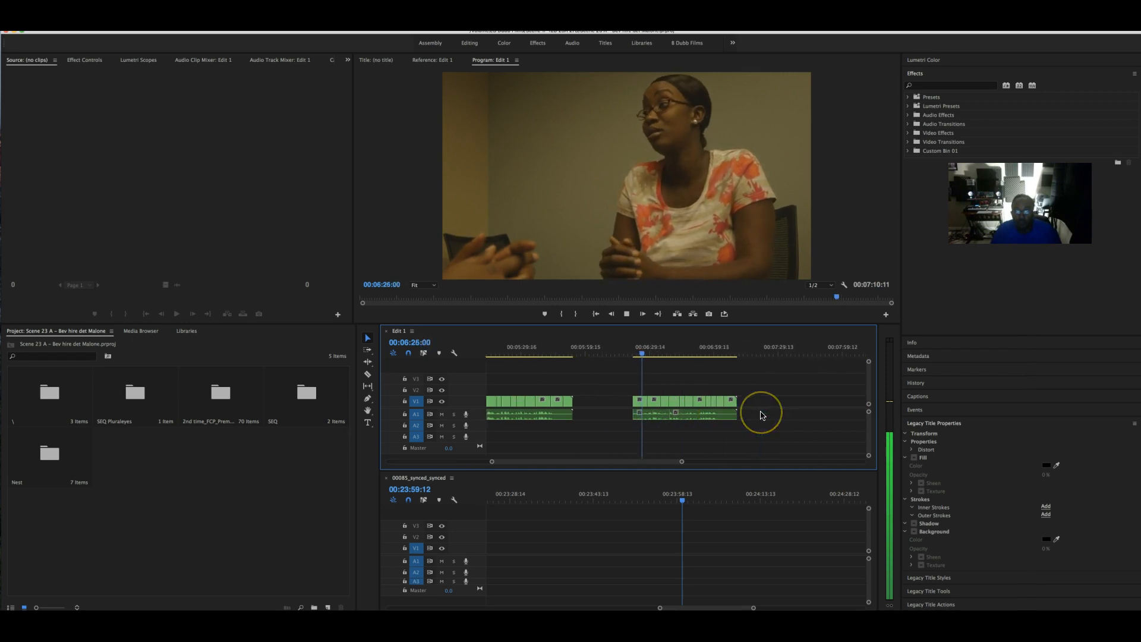
mouse_move(651, 461)
left_mouse_down()
mouse_move(788, 466)
mouse_move(633, 467)
left_mouse_up()
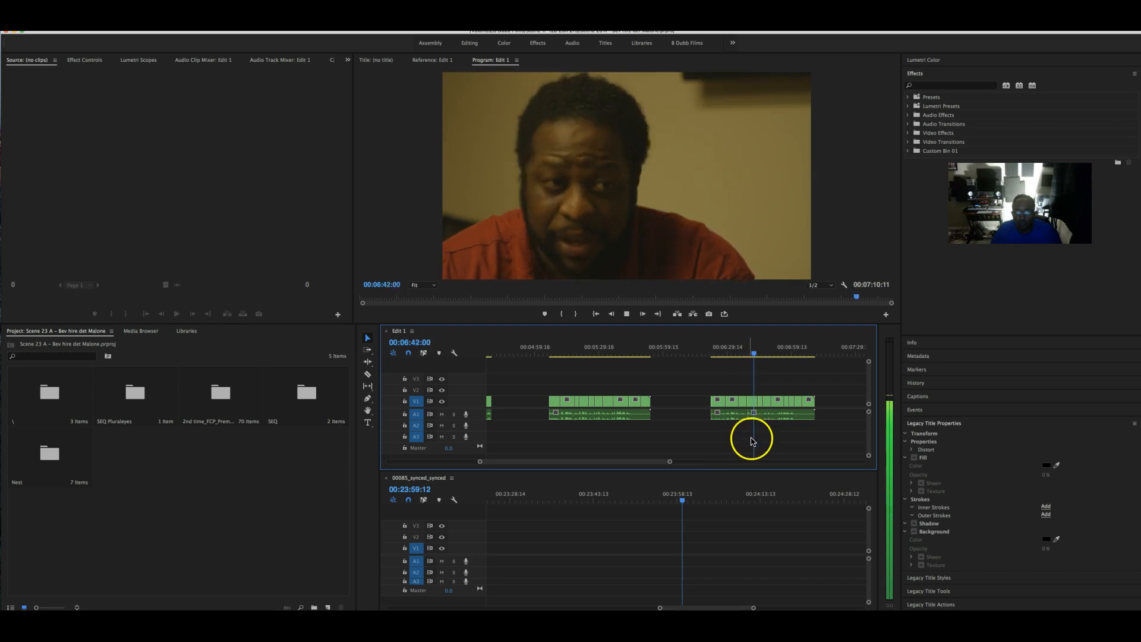
key("space")
key("space")
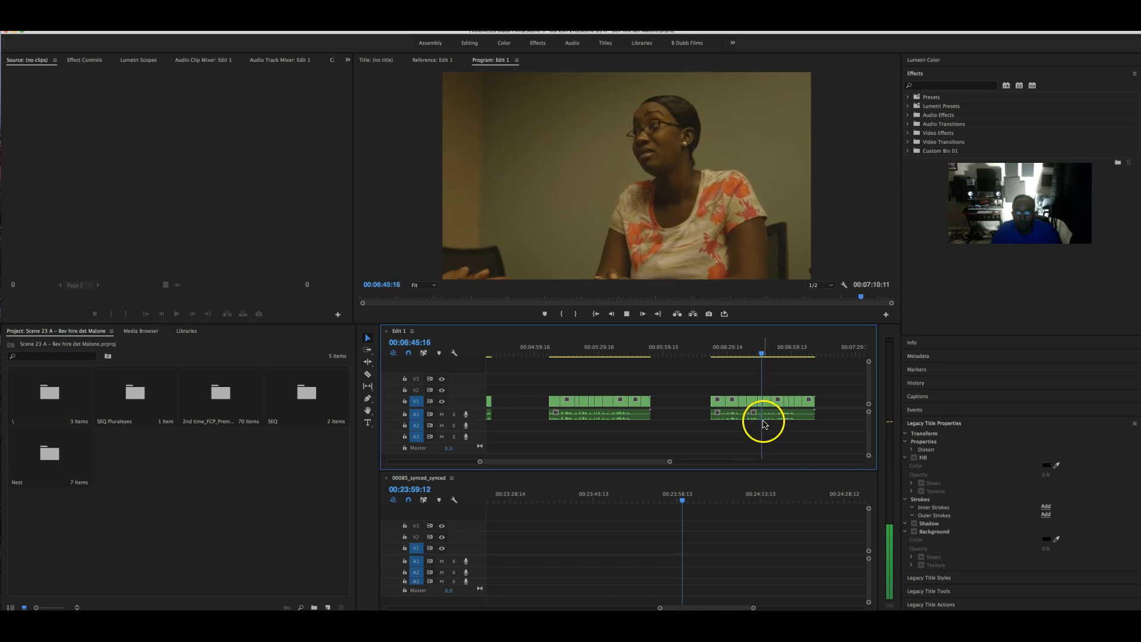
key("space")
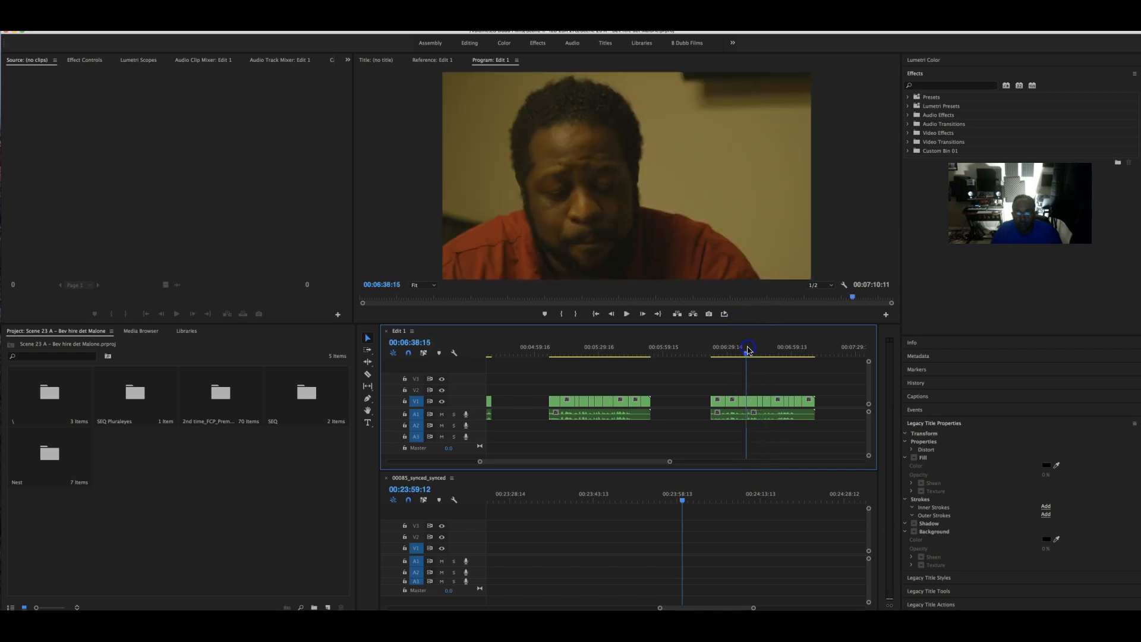
key("space")
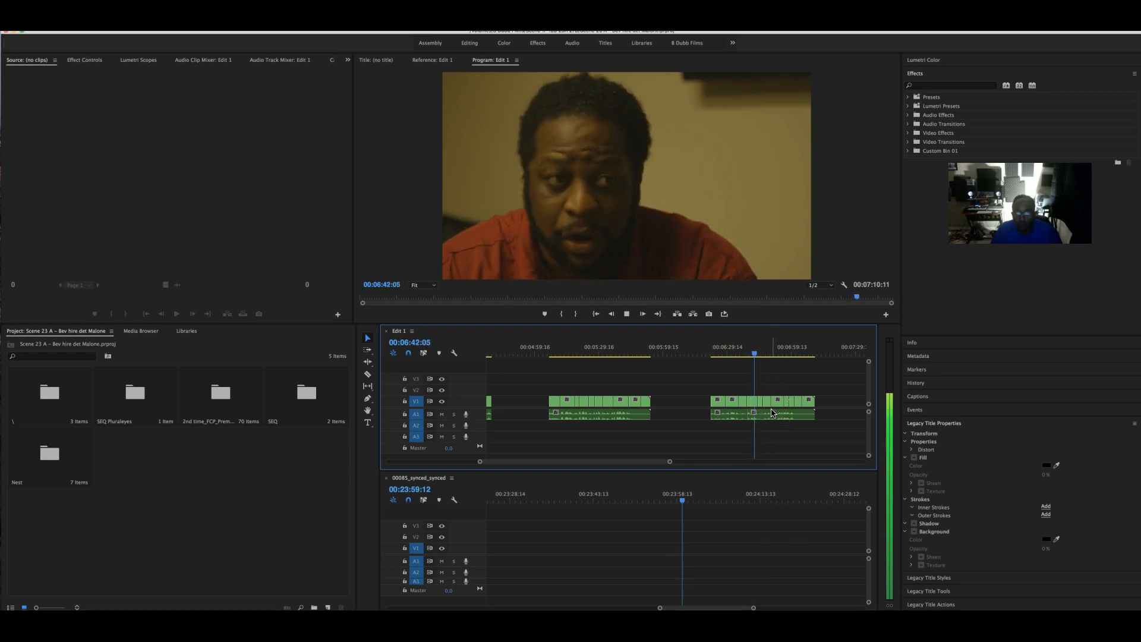
- Razor the later clip at 00:06:43:03 and cut out the piece before the split
key("space")
key("c")
left_click(756, 420)
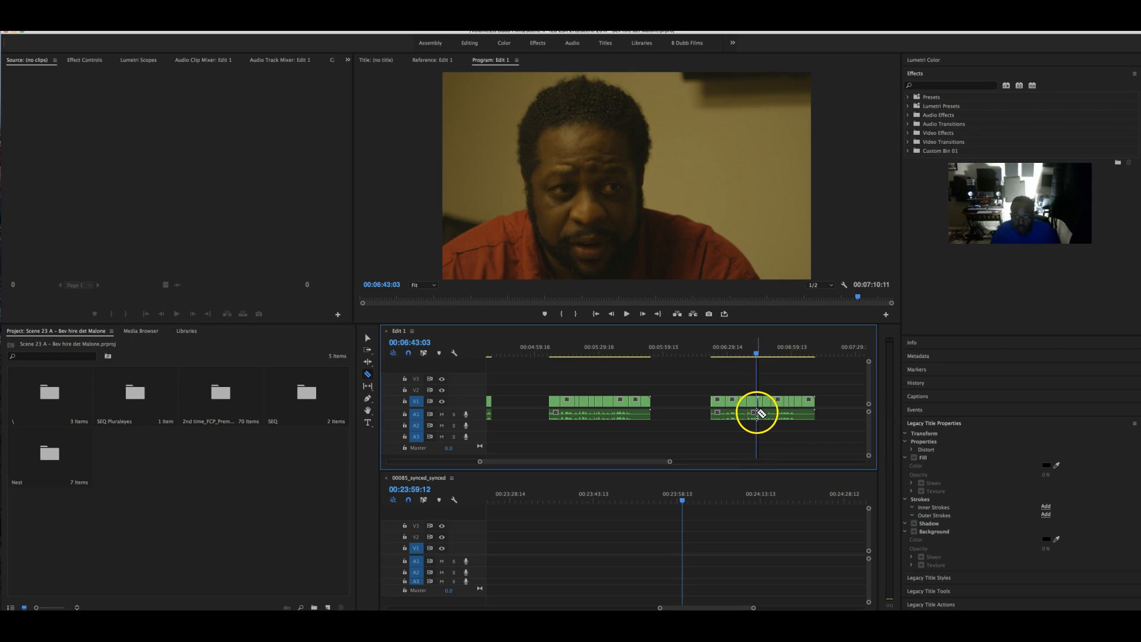
key("v")
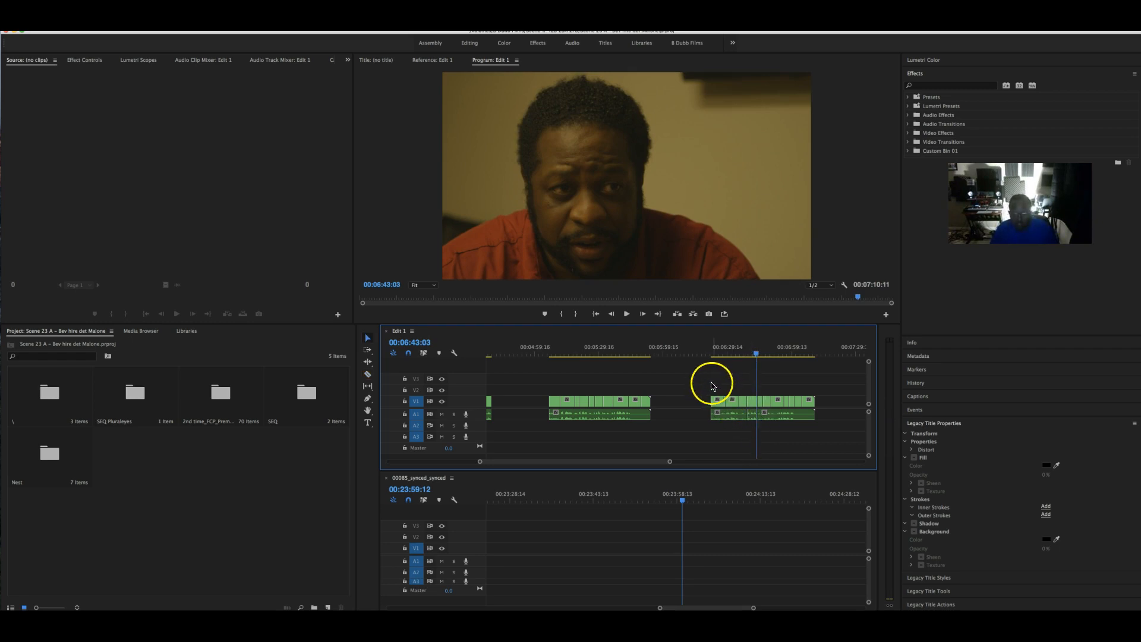
right_click(718, 404)
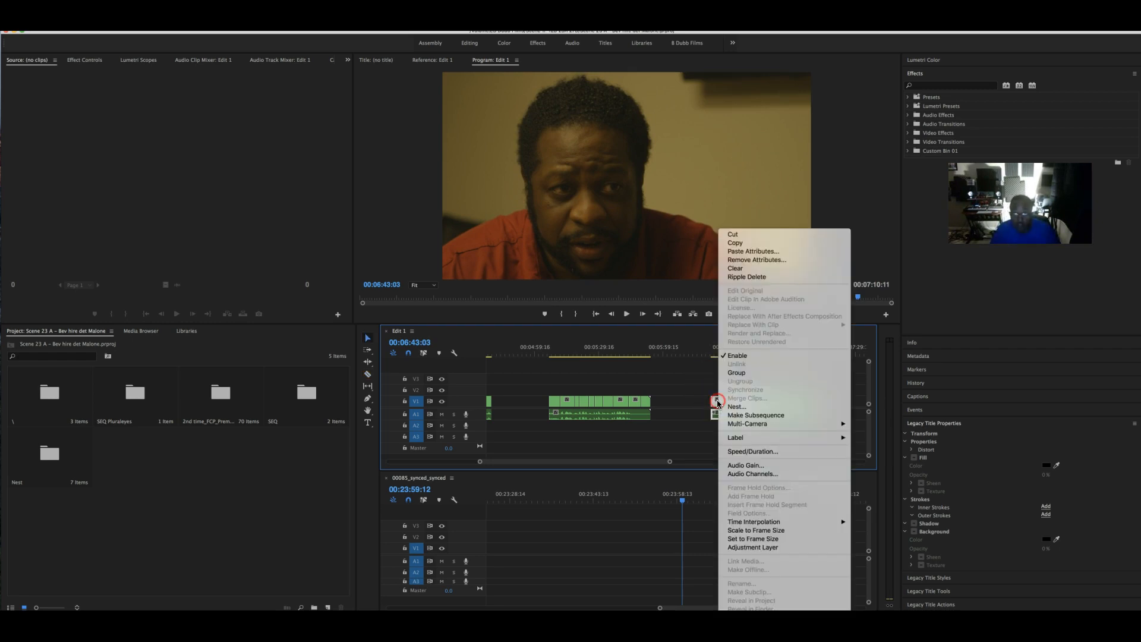
left_click(754, 235)
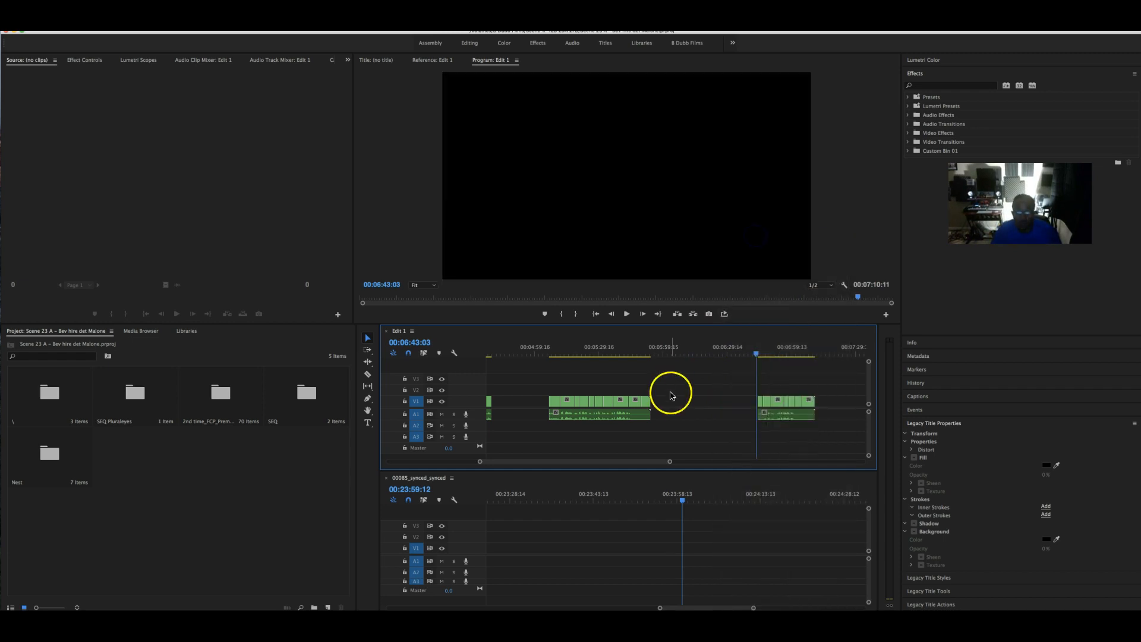
scroll(683, 400, "left", 5)
- Play back the cut from about 00:03:16 to 00:03:27:14
scroll(685, 402, "left", 5)
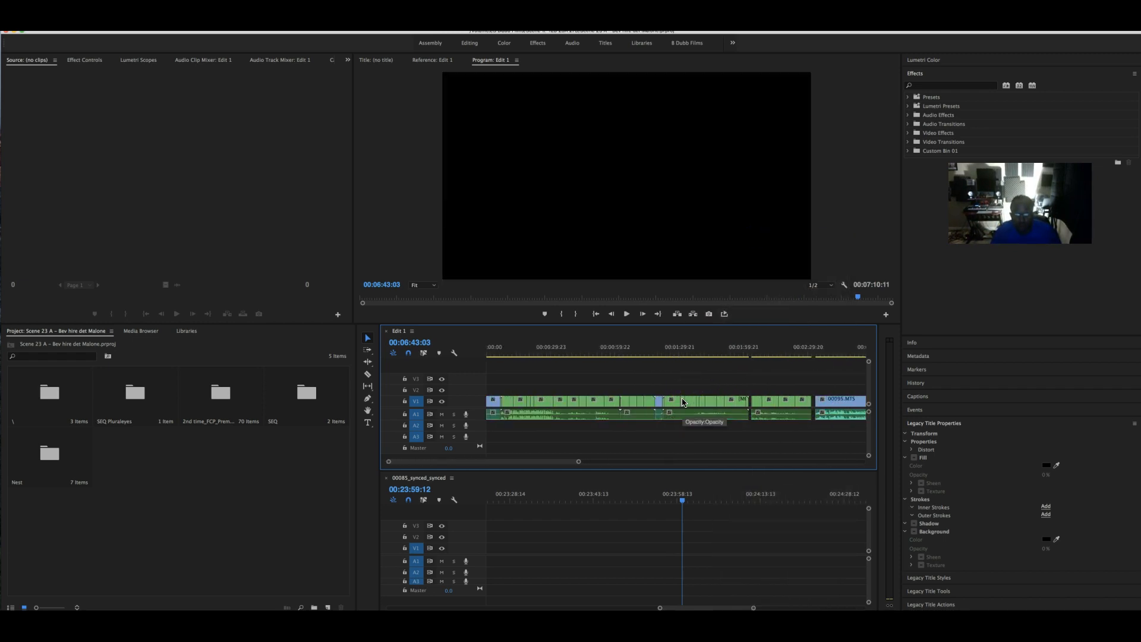
scroll(683, 402, "right", 3)
left_click(733, 347)
left_click_drag(733, 349, 755, 352)
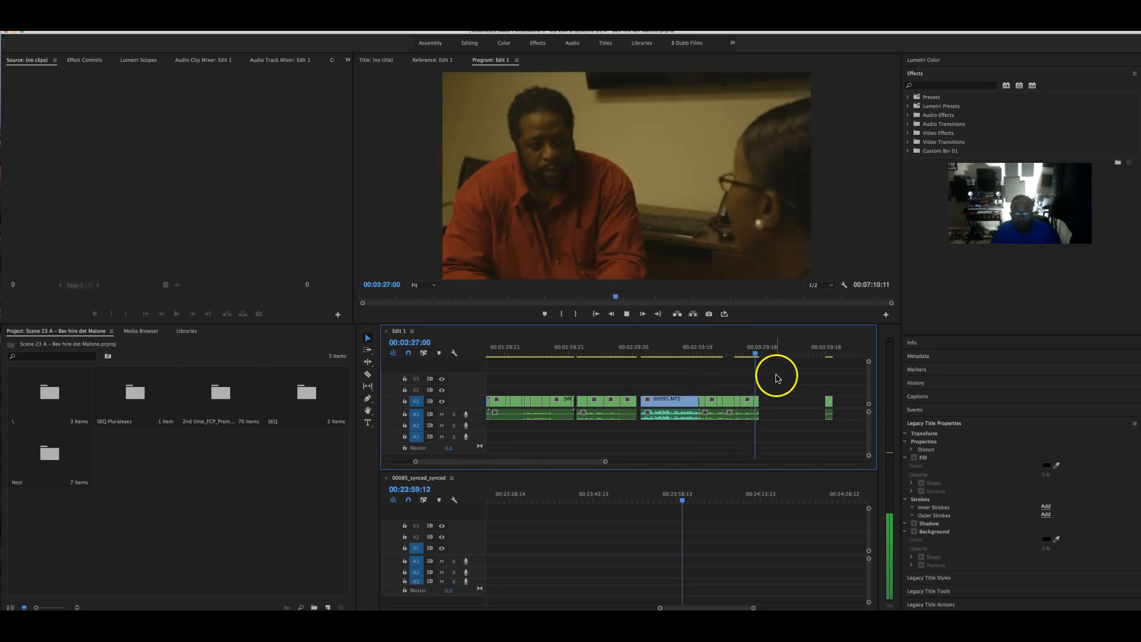
key("space")
- Select the small clip and the 00:04:29 clip and move them about 15 seconds later
scroll(806, 404, "right", 3)
left_click(694, 405)
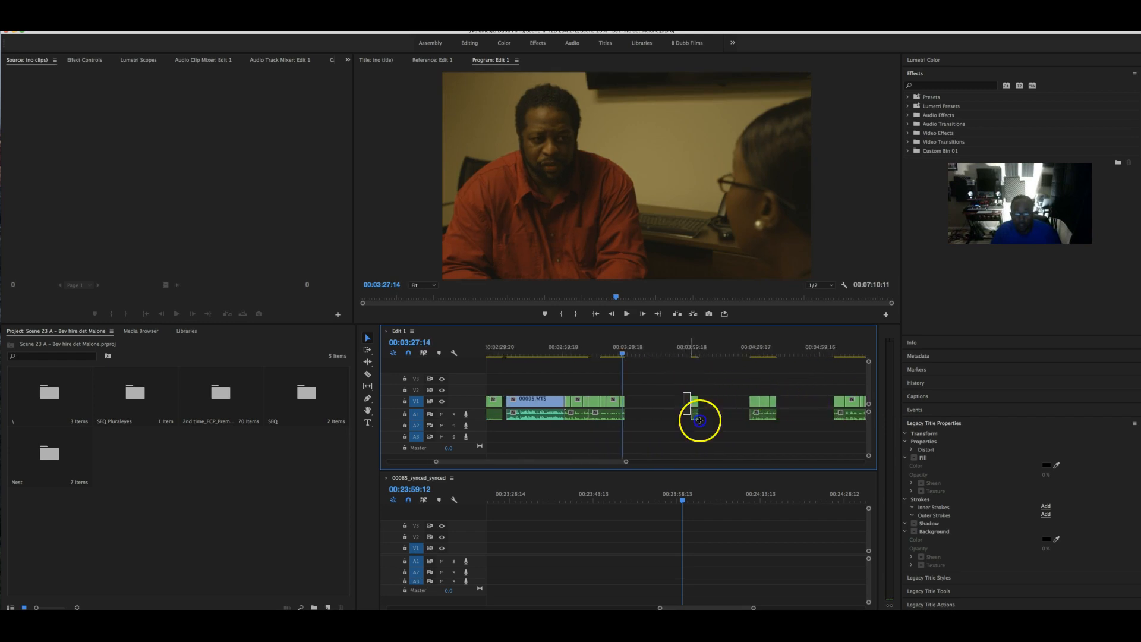
left_click_drag(679, 384, 777, 429)
left_click_drag(695, 405, 745, 406)
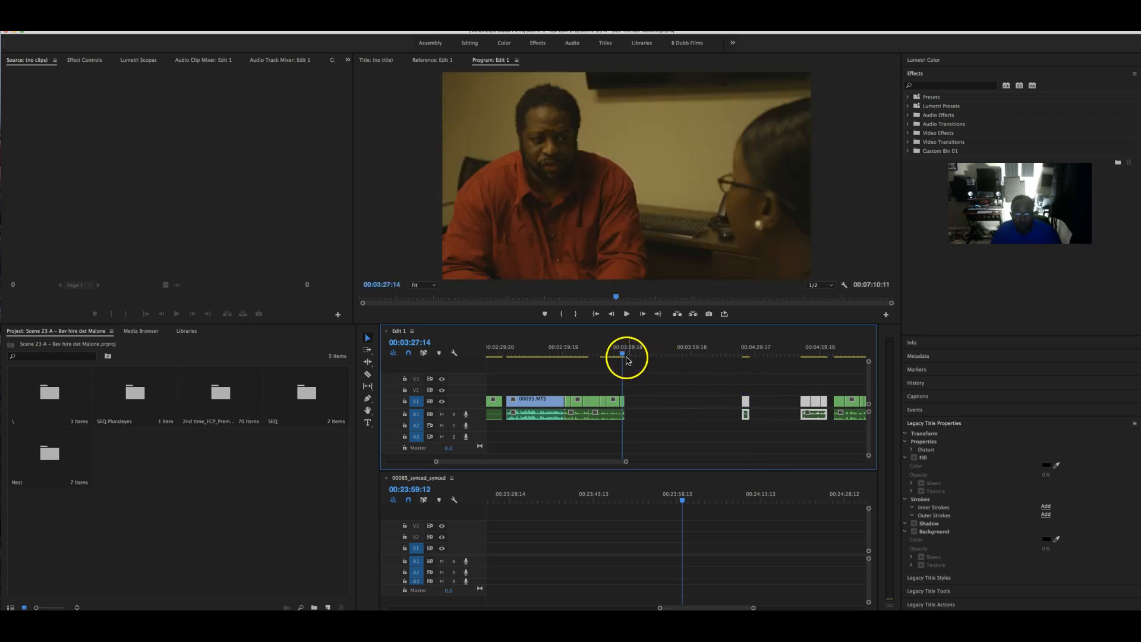
- Paste copies of the clips at 00:03:30:20, shift them a second earlier, and play back
left_click(628, 355)
left_click_drag(627, 354, 630, 355)
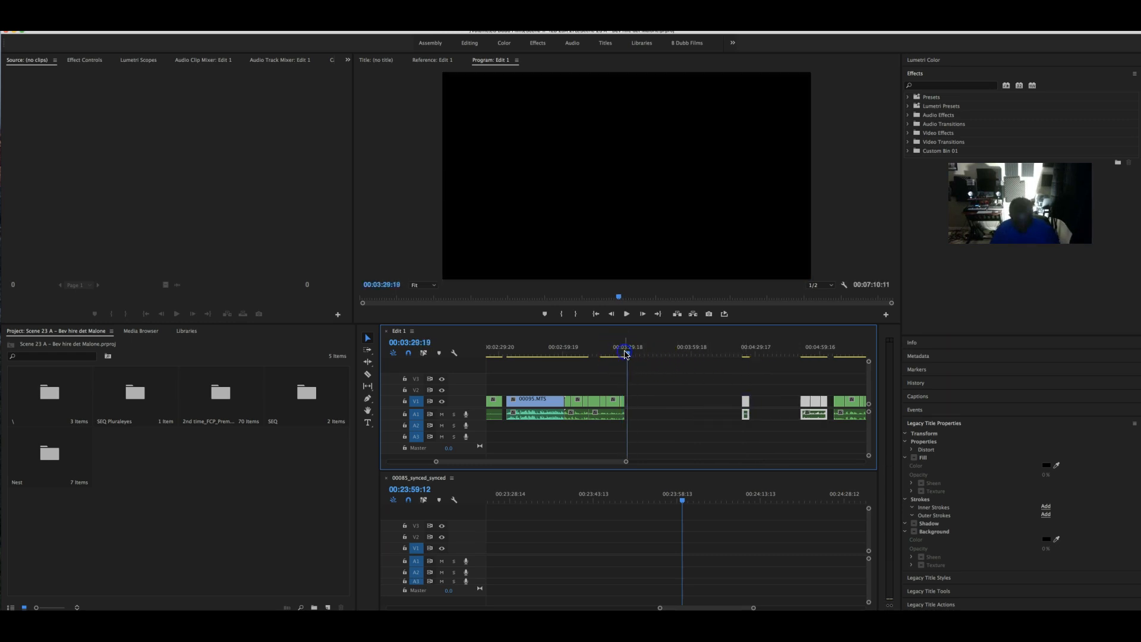
key("super+v")
left_click_drag(637, 405, 630, 403)
left_click(619, 353)
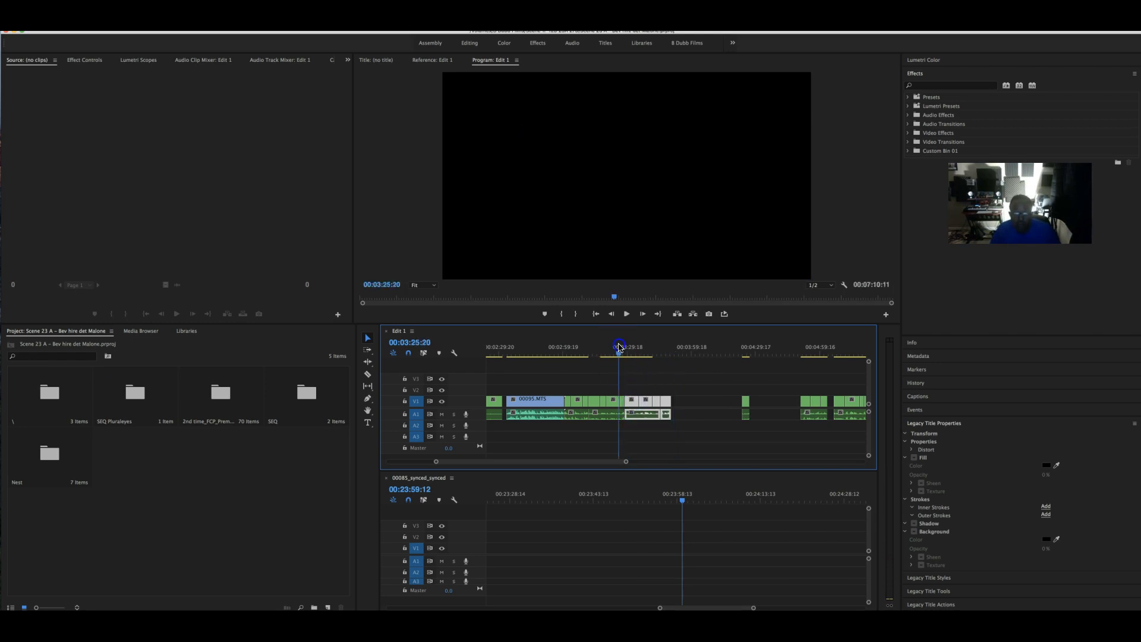
key("space")
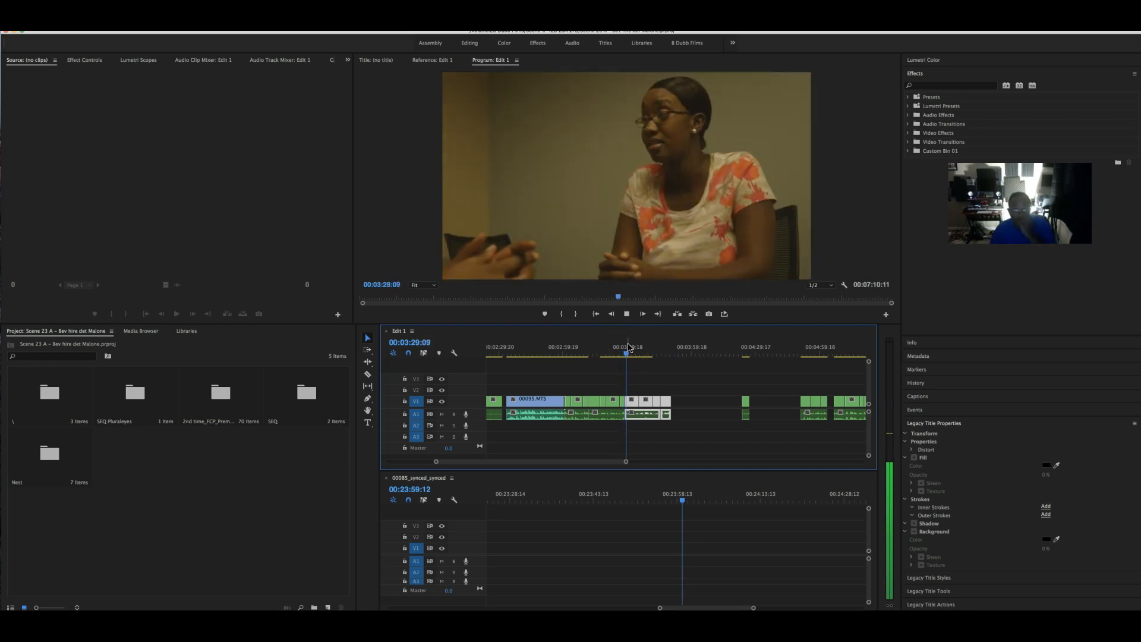
- Review playback from 00:03:45:16 to 00:03:48:14
left_click(717, 424)
left_click_drag(632, 353, 663, 355)
key("space")
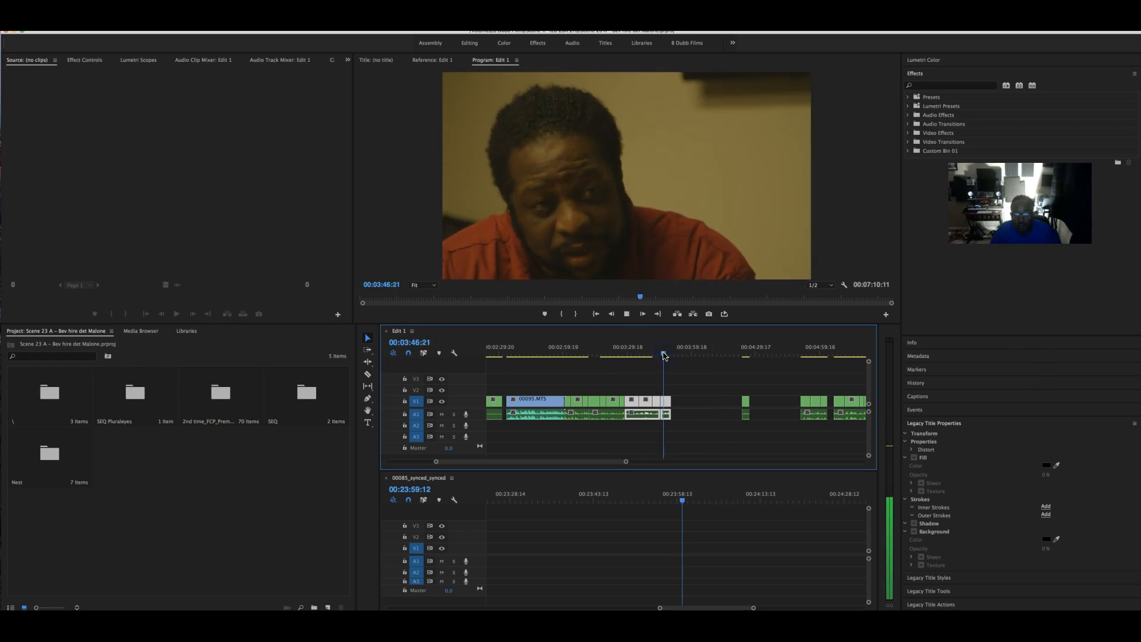
key("space")
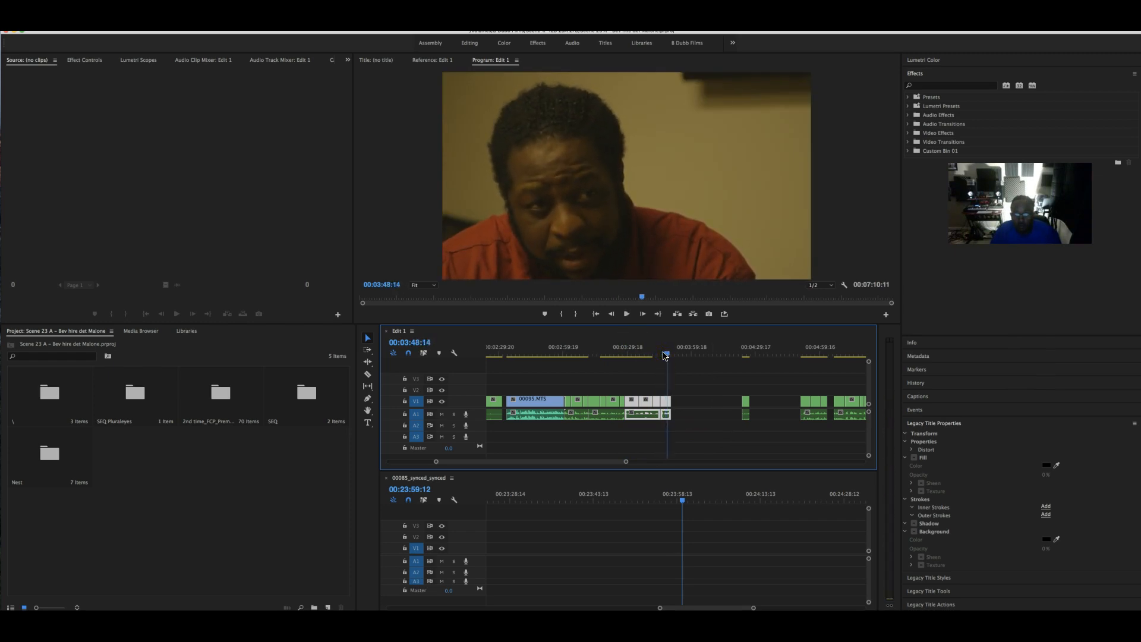
left_click_drag(606, 463, 639, 462)
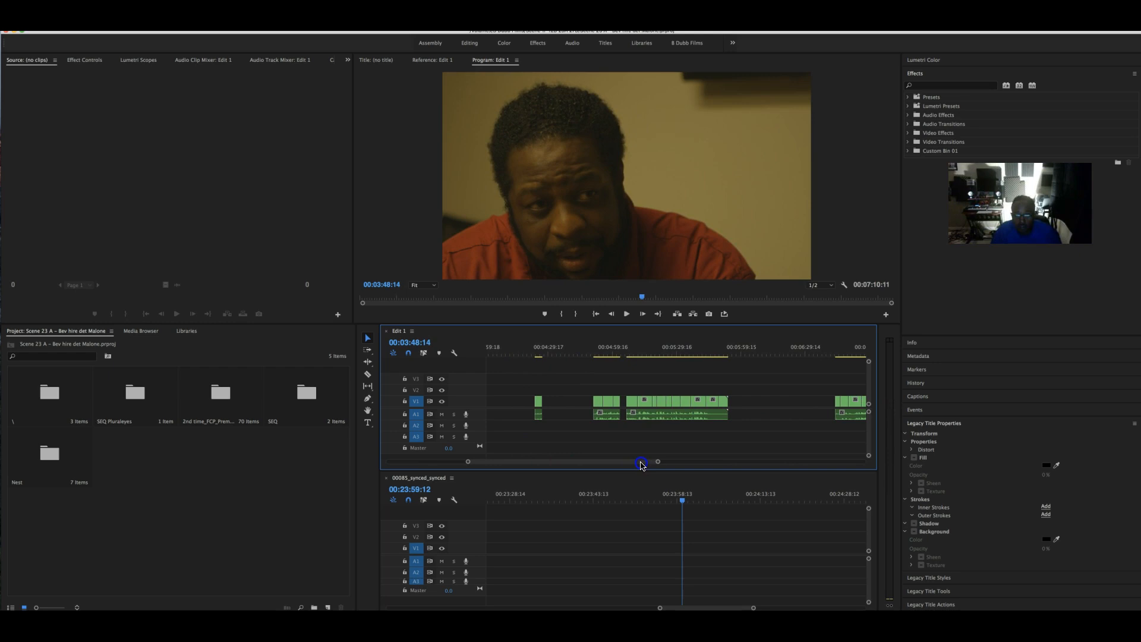
- Trim the start of the clip near 00:05:13 so it begins at 00:05:20
left_click(636, 344)
key("space")
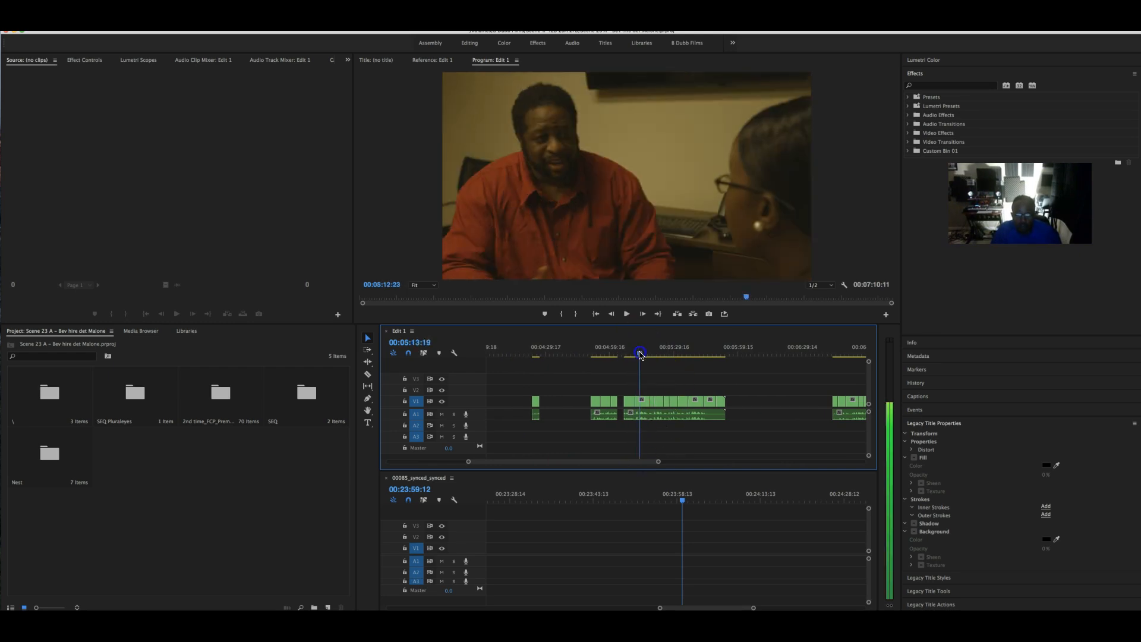
left_click_drag(642, 356, 652, 356)
left_click(626, 385)
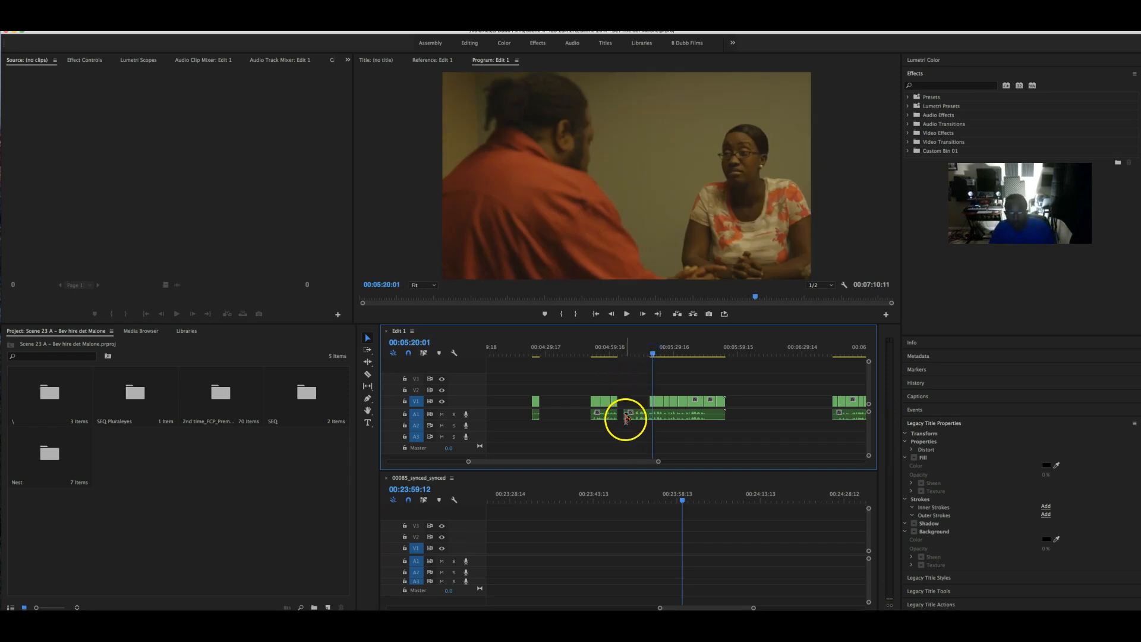
left_click_drag(629, 415, 651, 415)
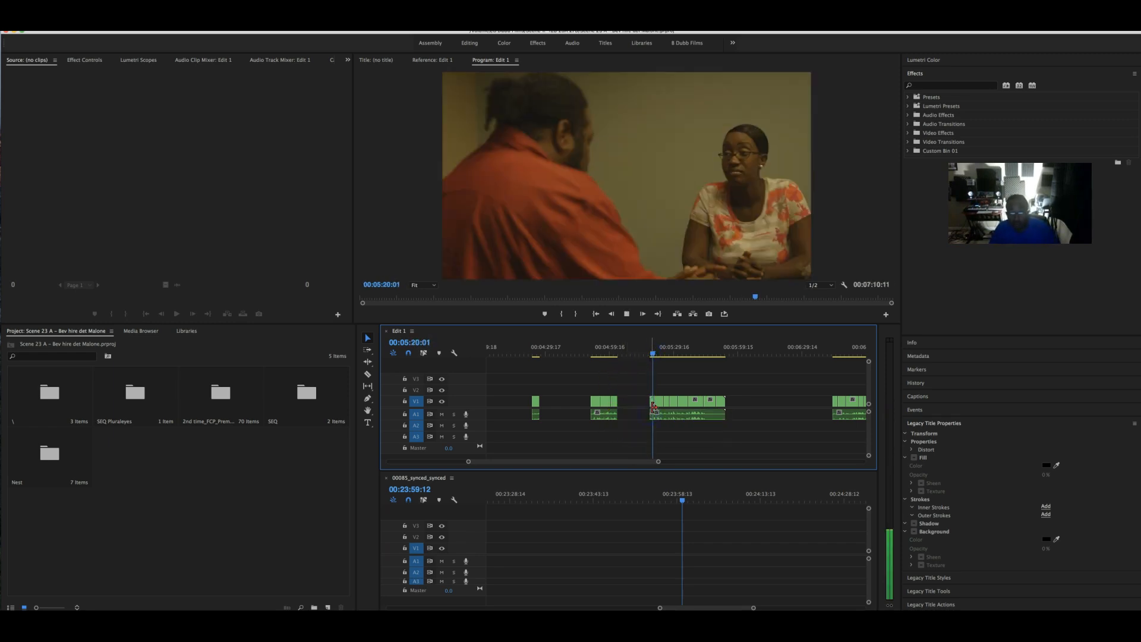
left_click(657, 356)
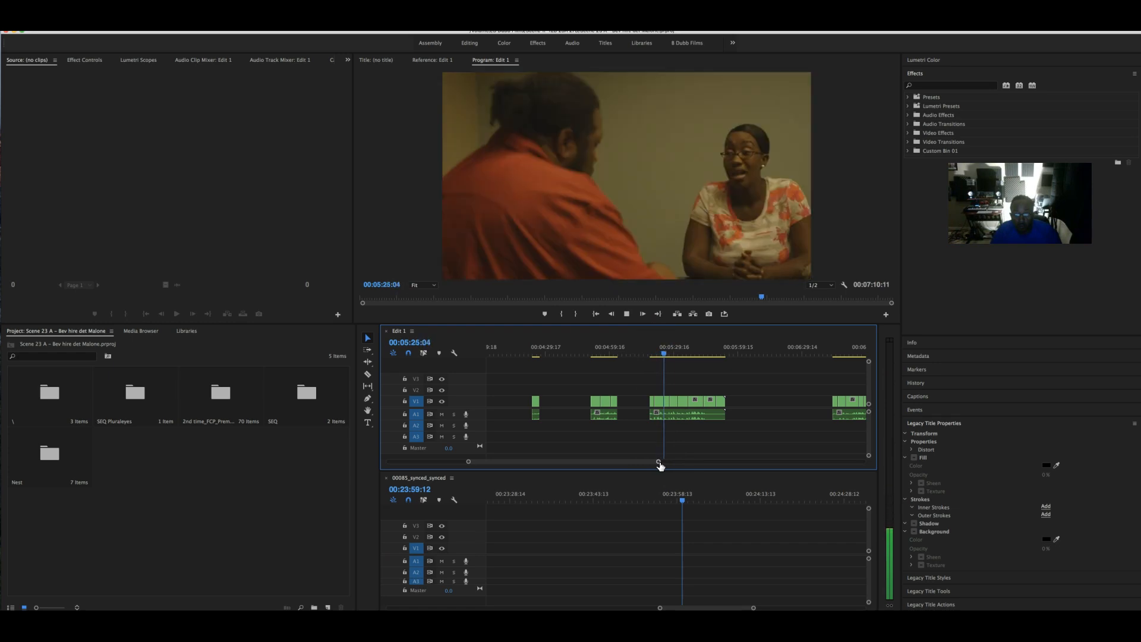
- Review playback from 00:05:25 to 00:05:28:11 and zoom the timeline in on that cut
key("space")
left_click(648, 389)
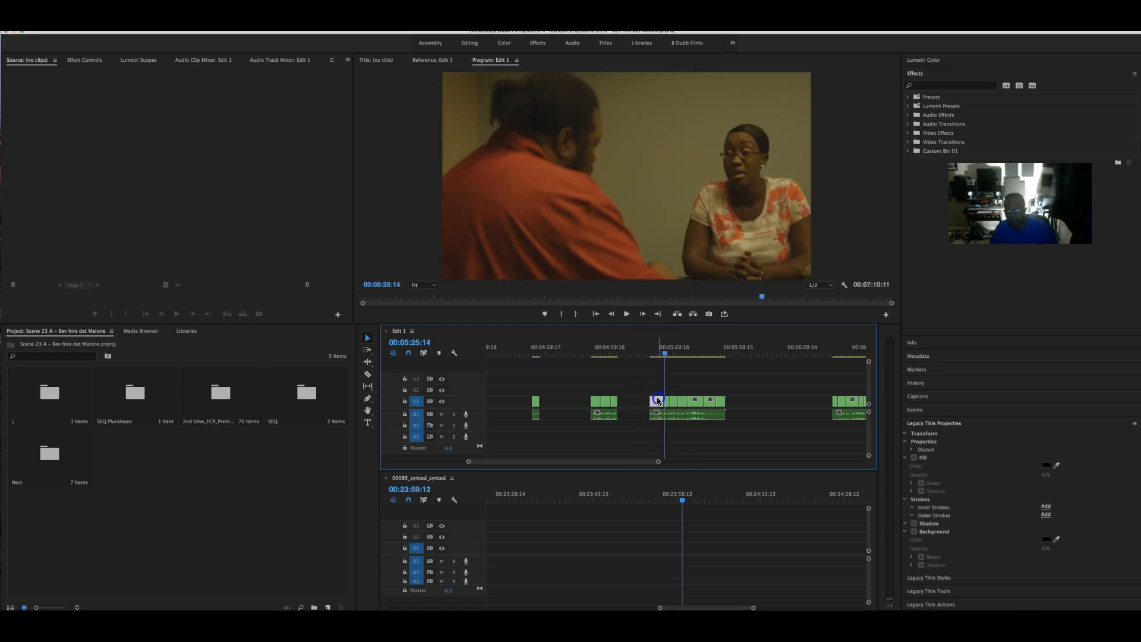
key("space")
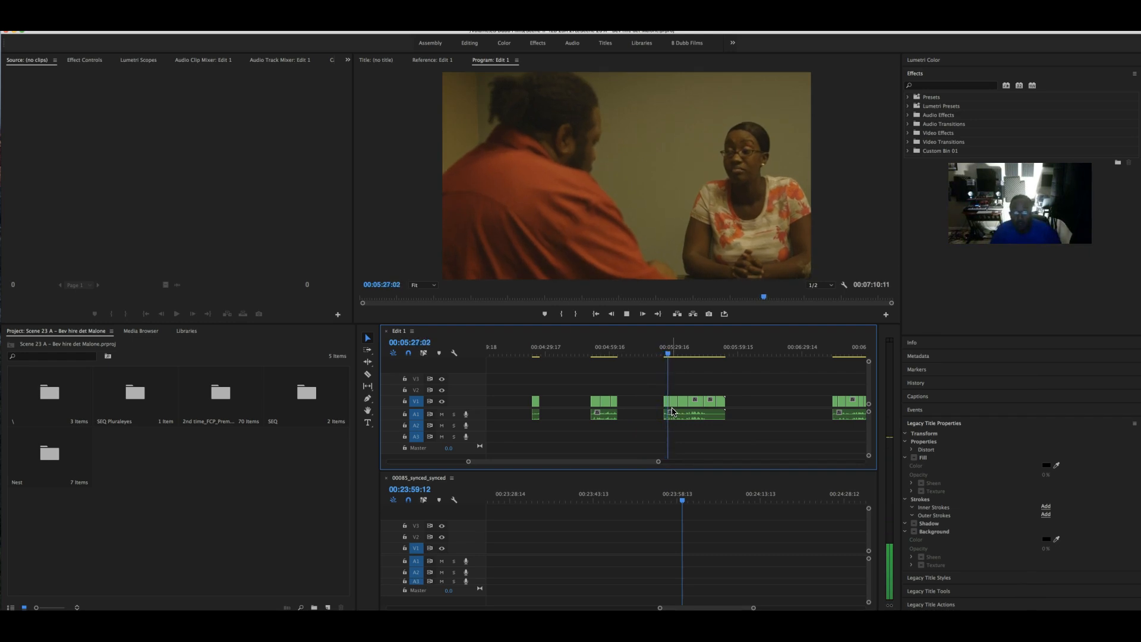
key("space")
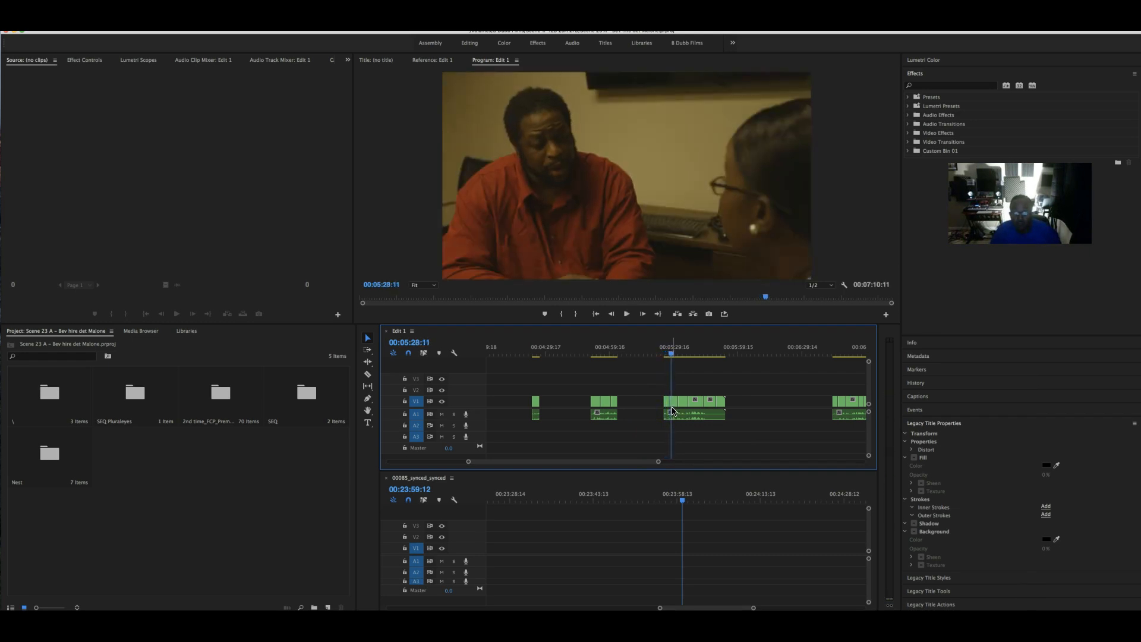
left_click(667, 354)
key("space")
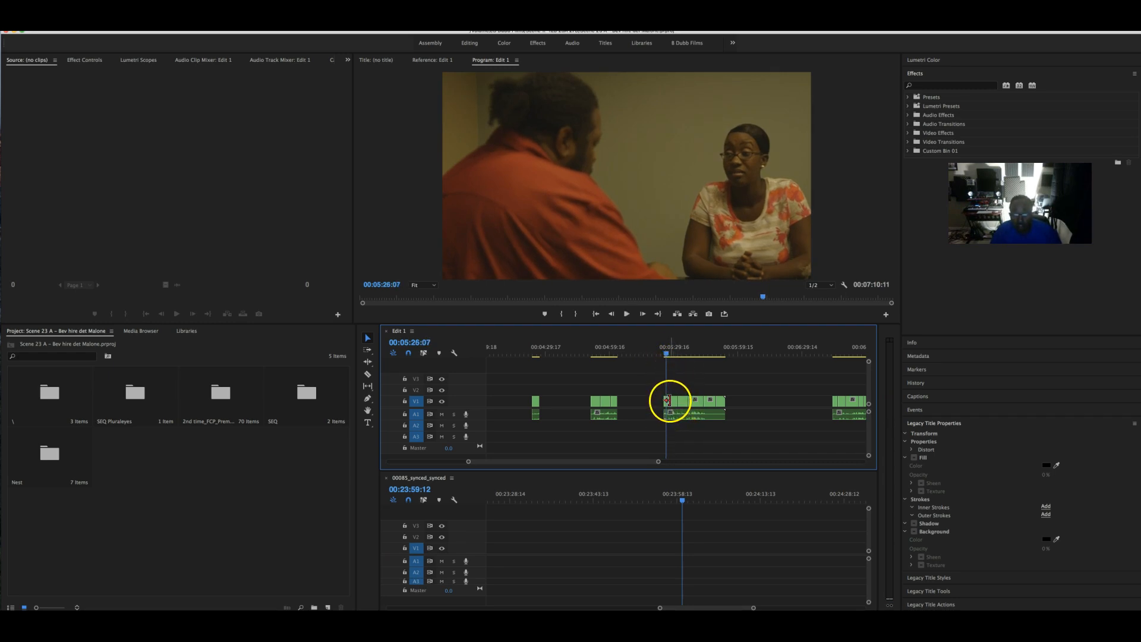
left_click_drag(658, 462, 619, 461)
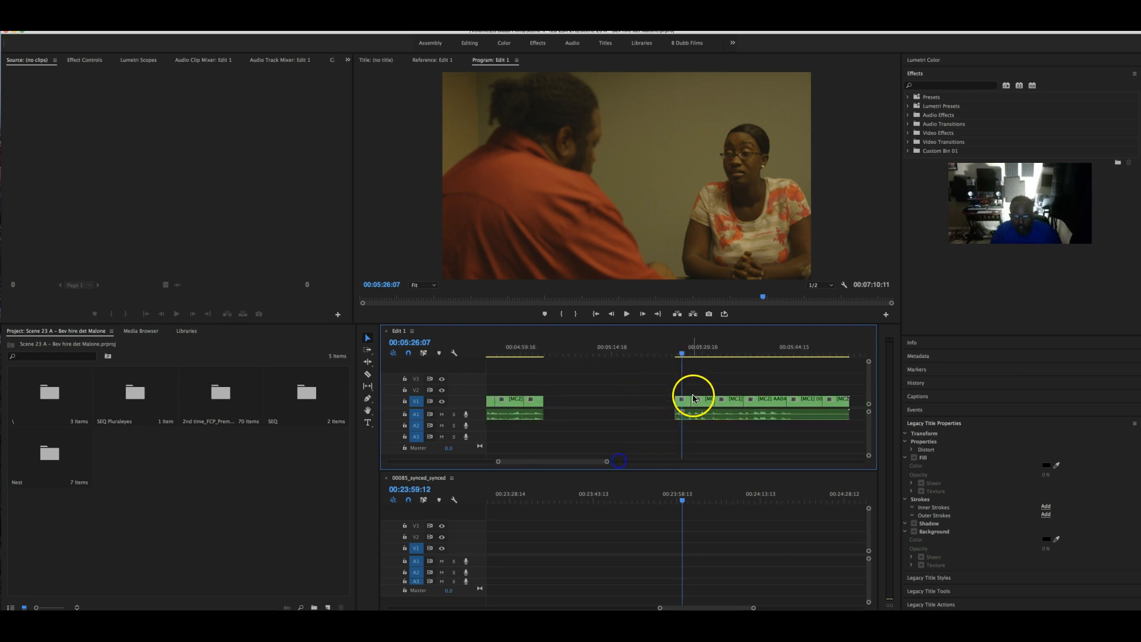
- Trim the V1 and A1 clip ends to the playhead and slide later clips left to close the gap
left_click_drag(689, 401, 682, 401)
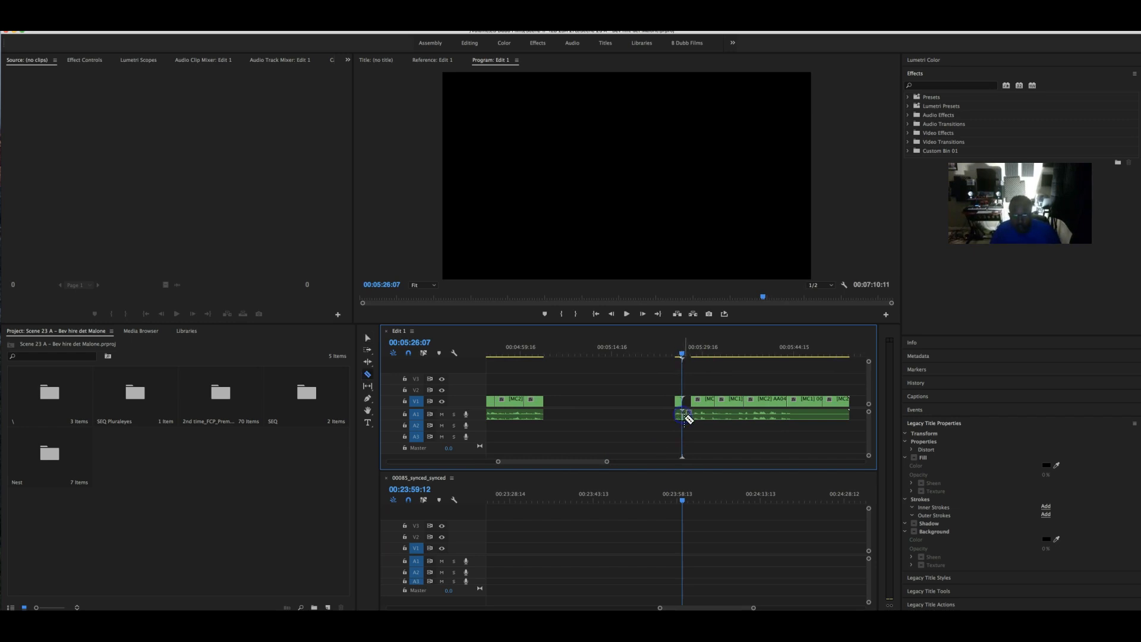
left_click_drag(689, 414, 682, 414)
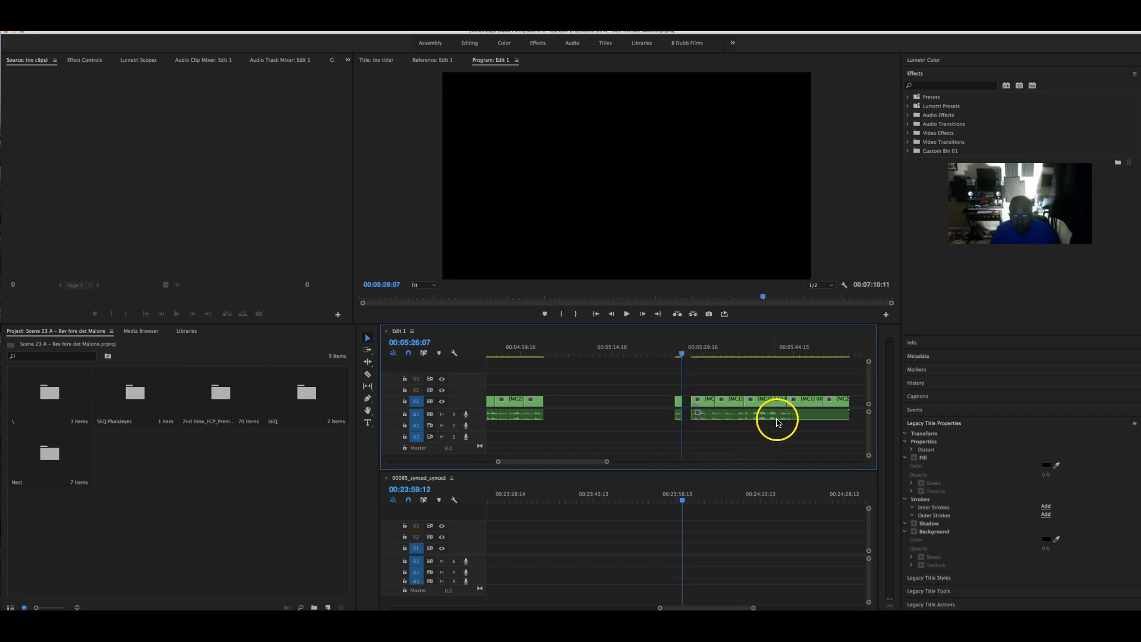
left_click(702, 400)
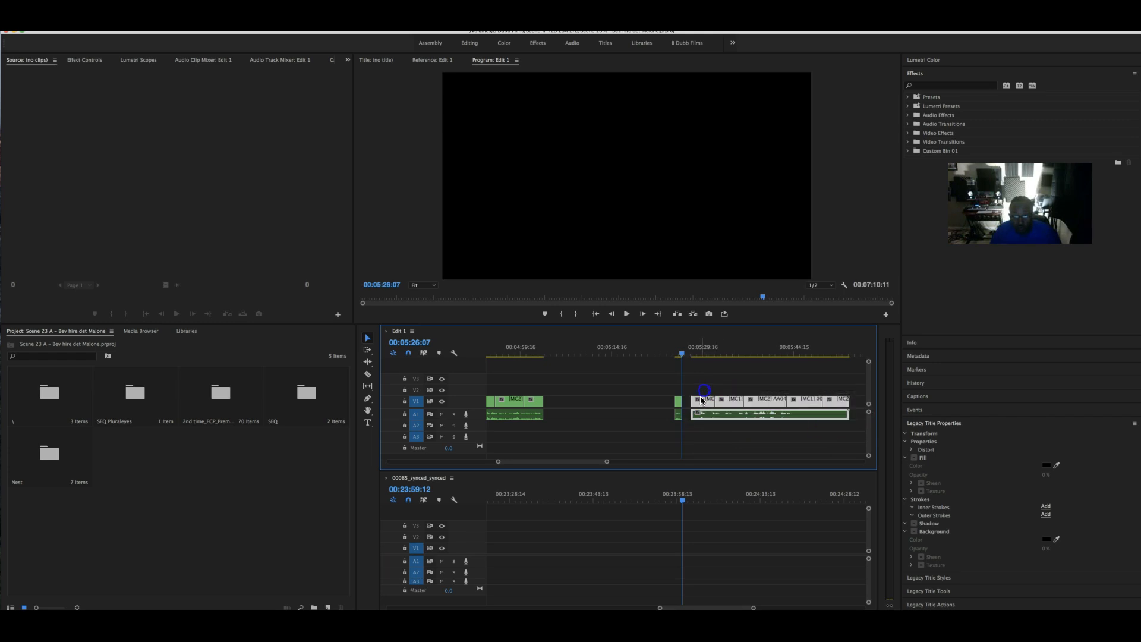
left_click_drag(703, 404, 693, 403)
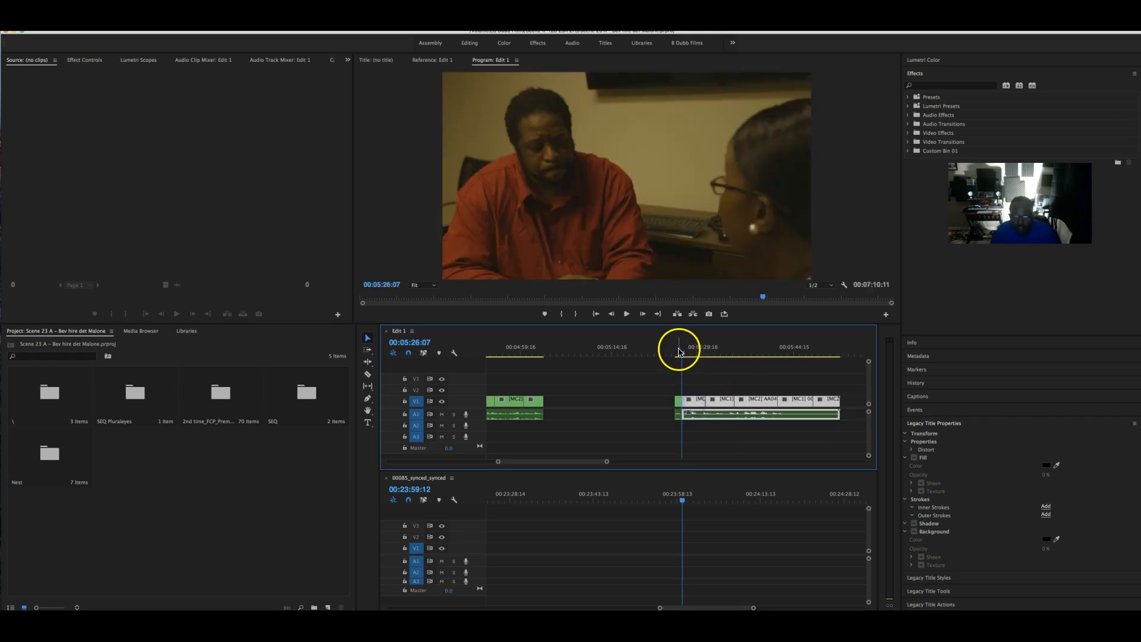
key("space")
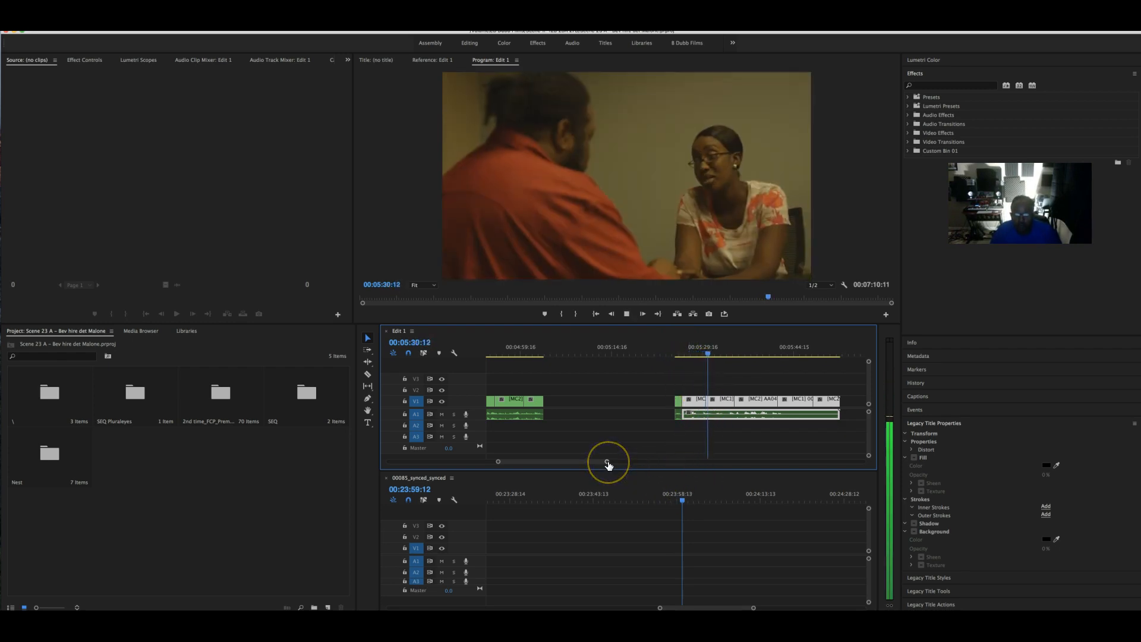
key("space")
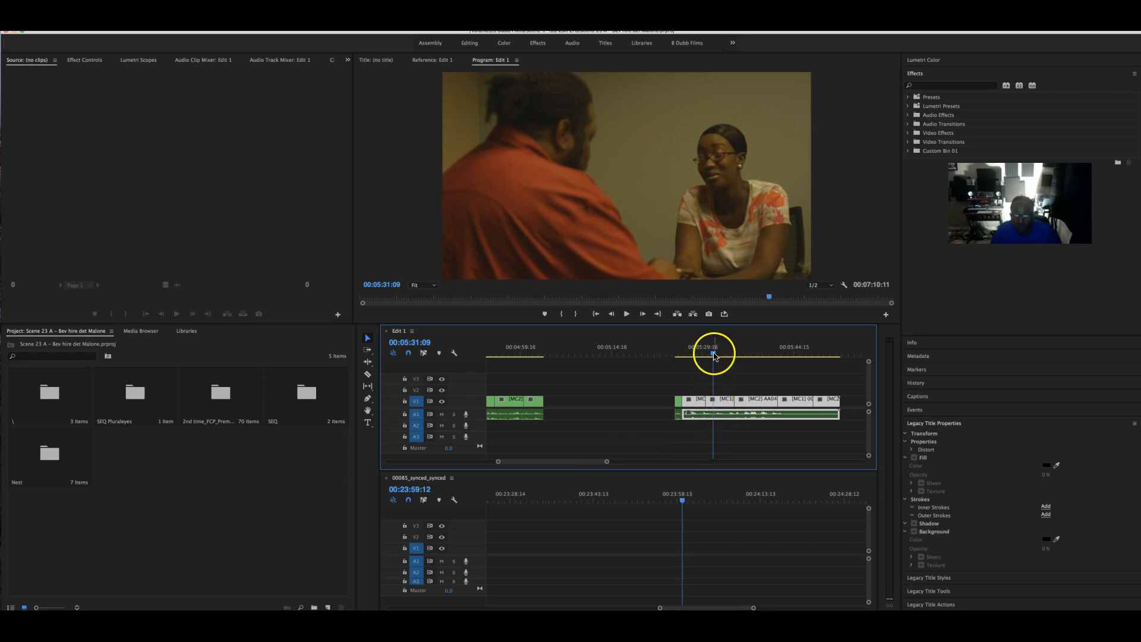
- Shift an edit point later and split the video and audio clips at the playhead near 05:33
mouse_move(715, 353)
left_mouse_down()
mouse_move(739, 354)
mouse_move(713, 355)
left_mouse_up()
left_click_drag(709, 401, 716, 400)
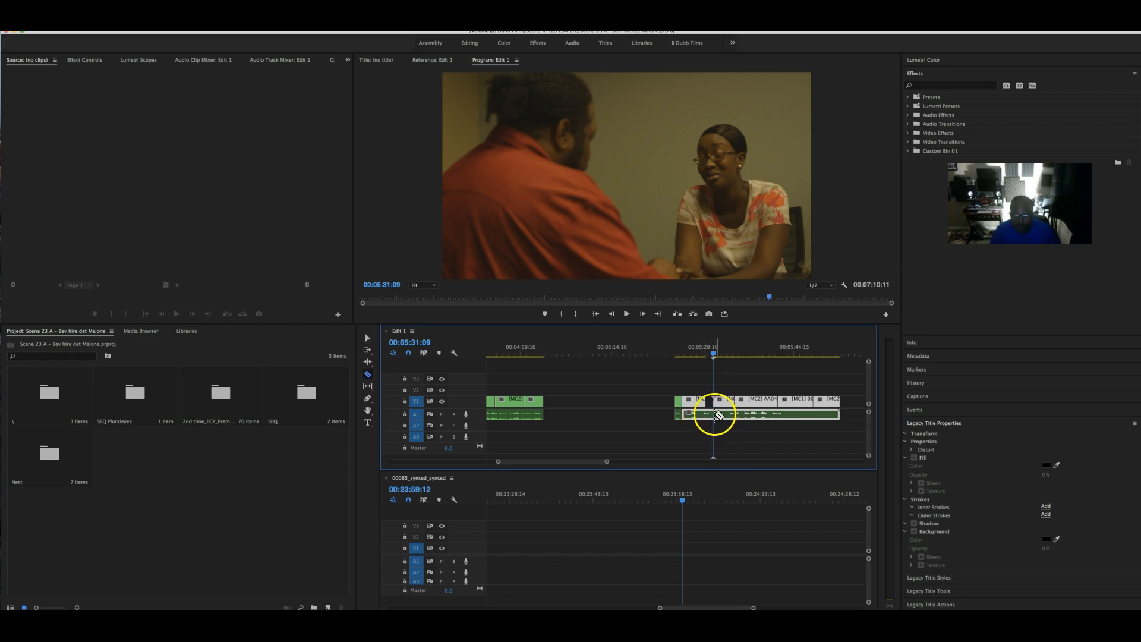
left_click(715, 414)
key("v")
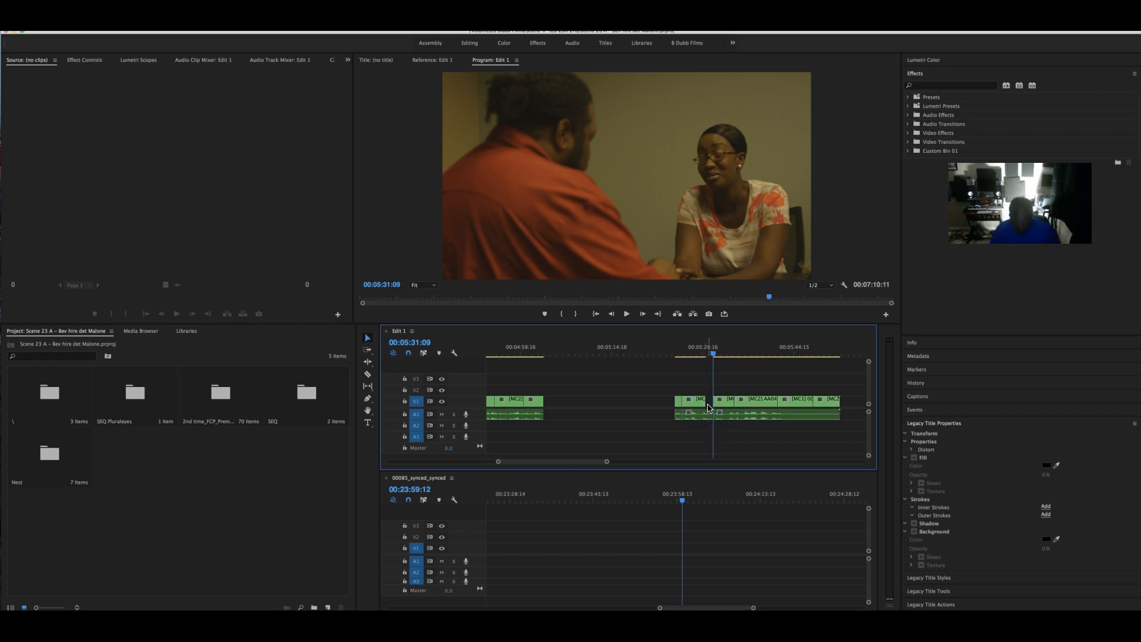
key("space")
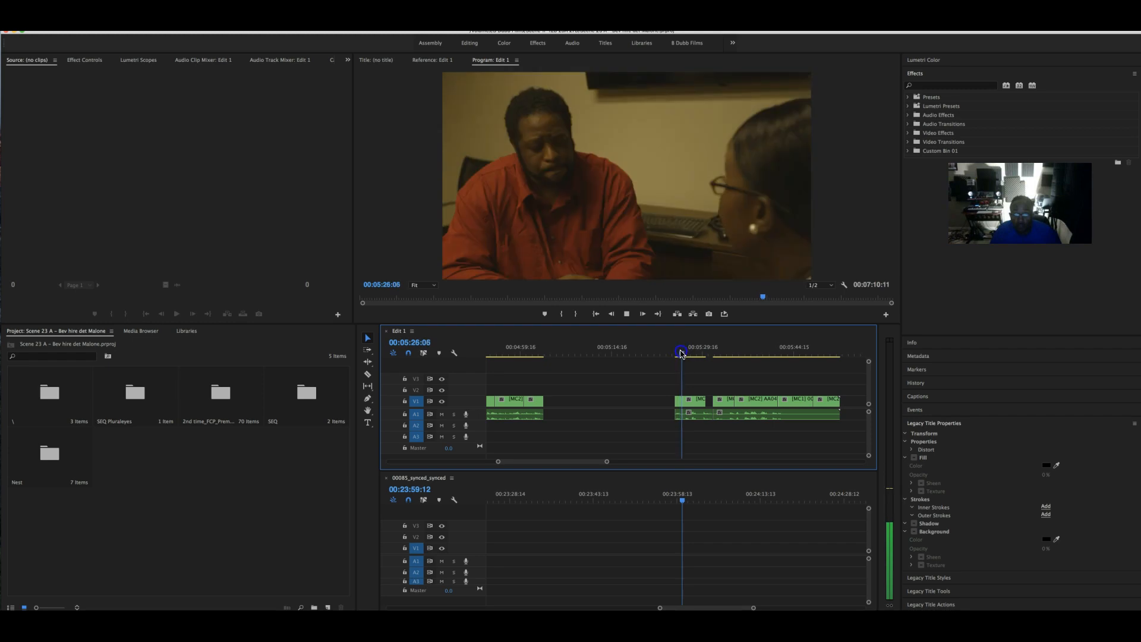
left_click(684, 353)
left_click(709, 396)
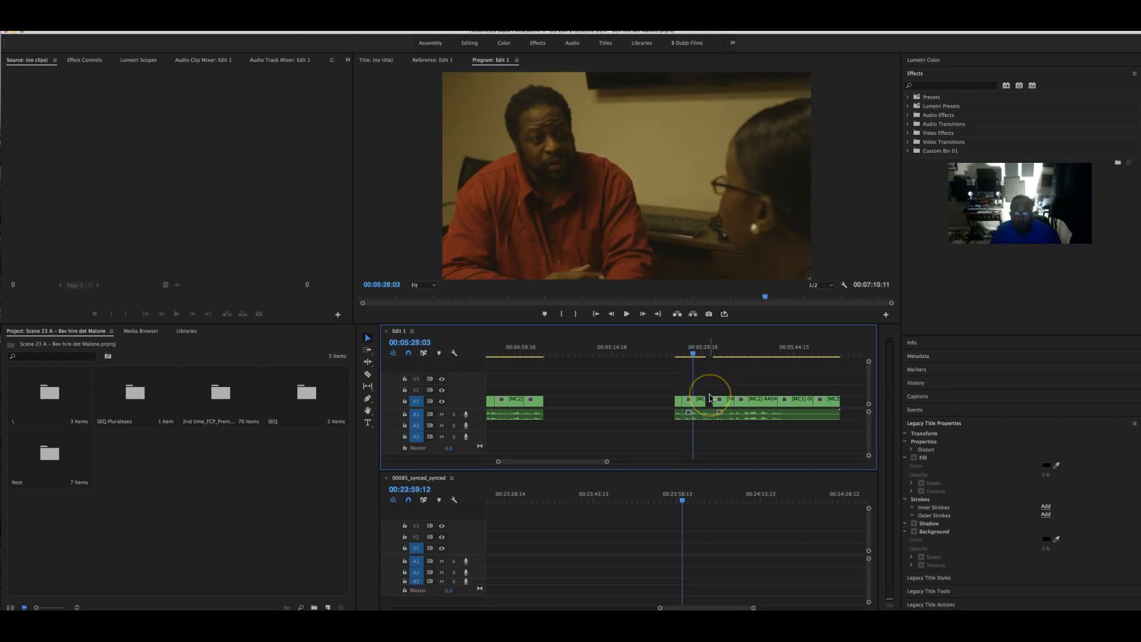
left_click(707, 408)
- Trim the clip ends back to 05:28:18 and cut the small split clip out of the sequence
left_click_drag(702, 403, 697, 414)
left_click(684, 397)
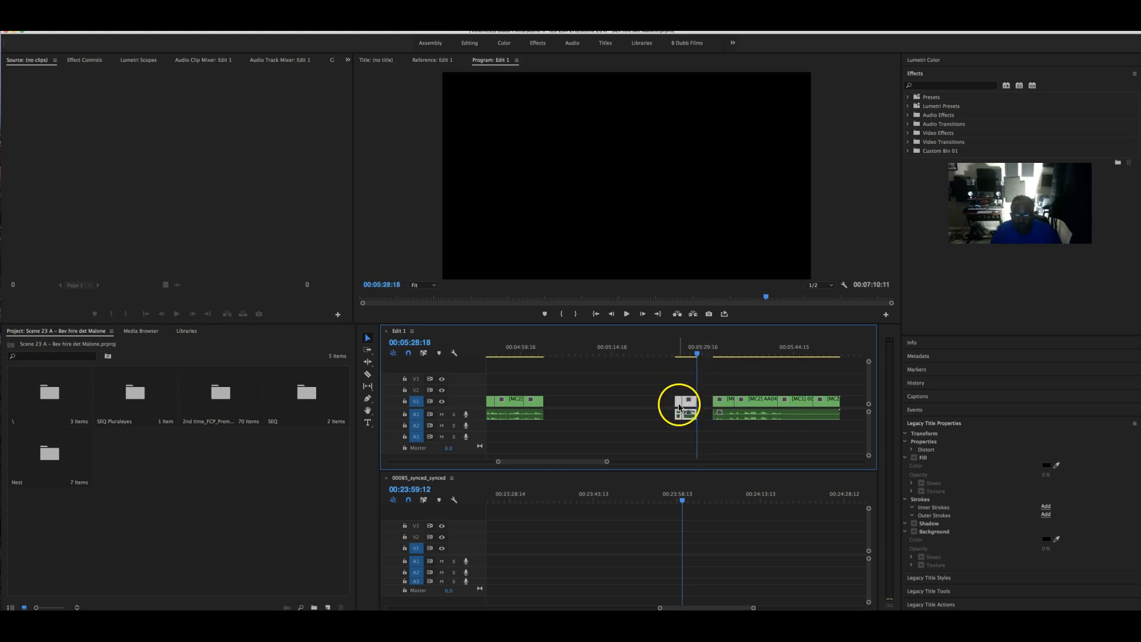
right_click(682, 403)
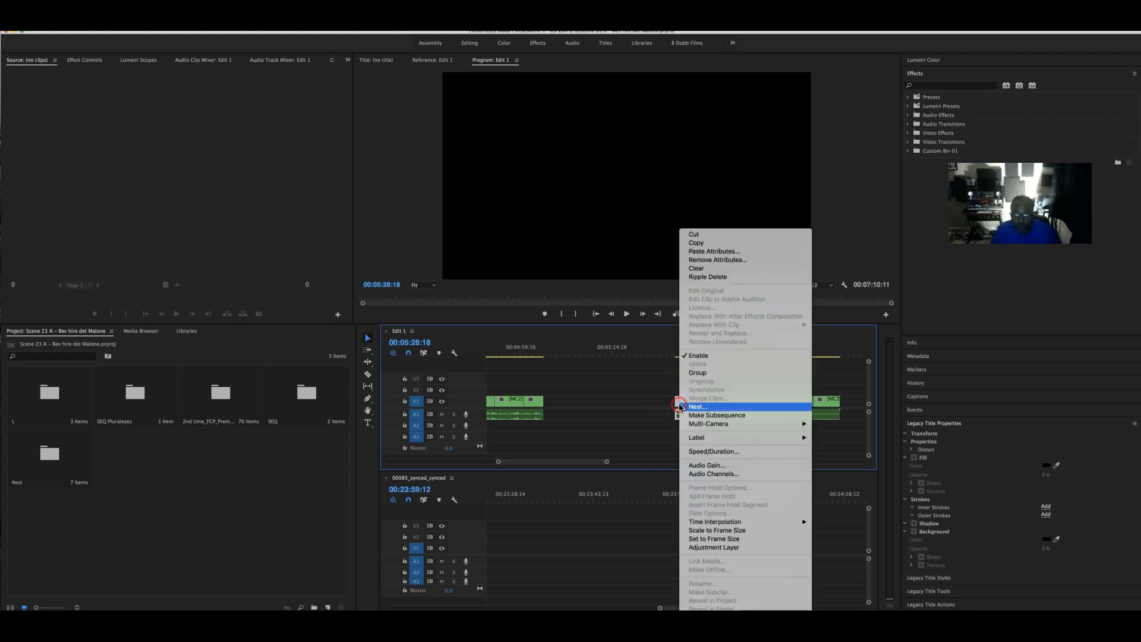
left_click(706, 234)
left_click_drag(577, 462, 546, 463)
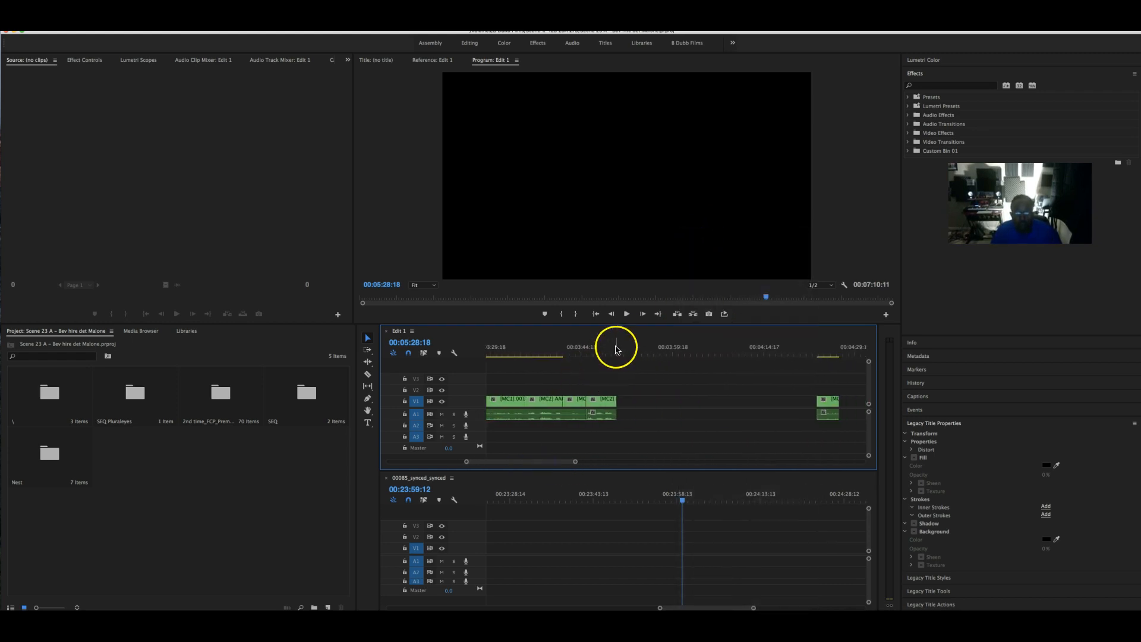
- Paste the cut clip into Edit 1 at about 00:03:50 and play it back to check it
left_click(616, 348)
left_click_drag(616, 350, 619, 350)
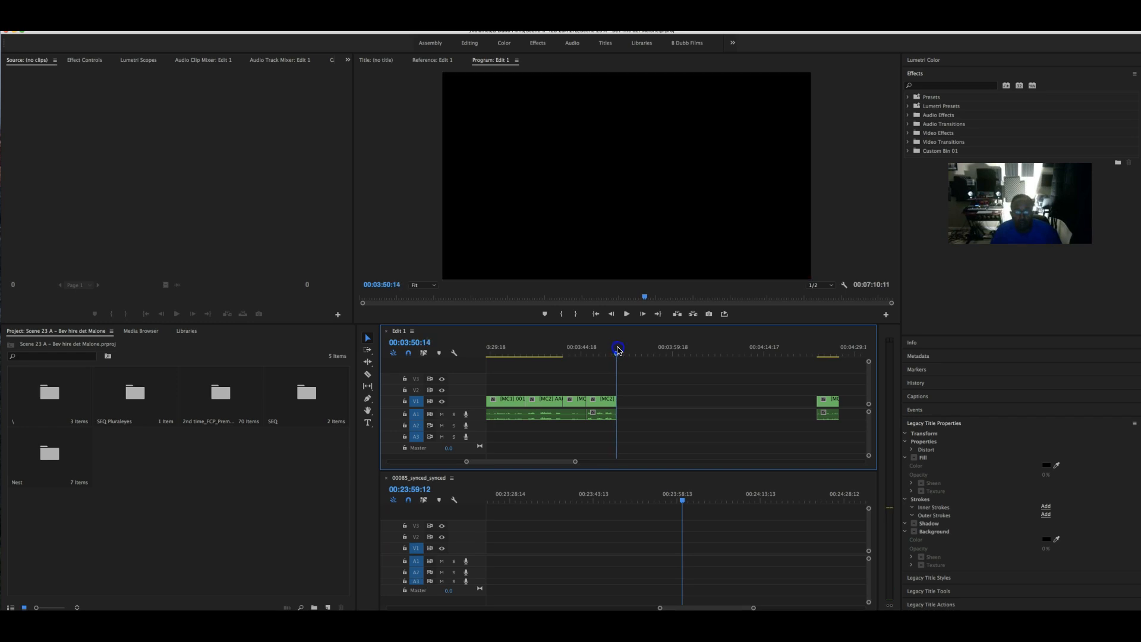
key("ctrl+v")
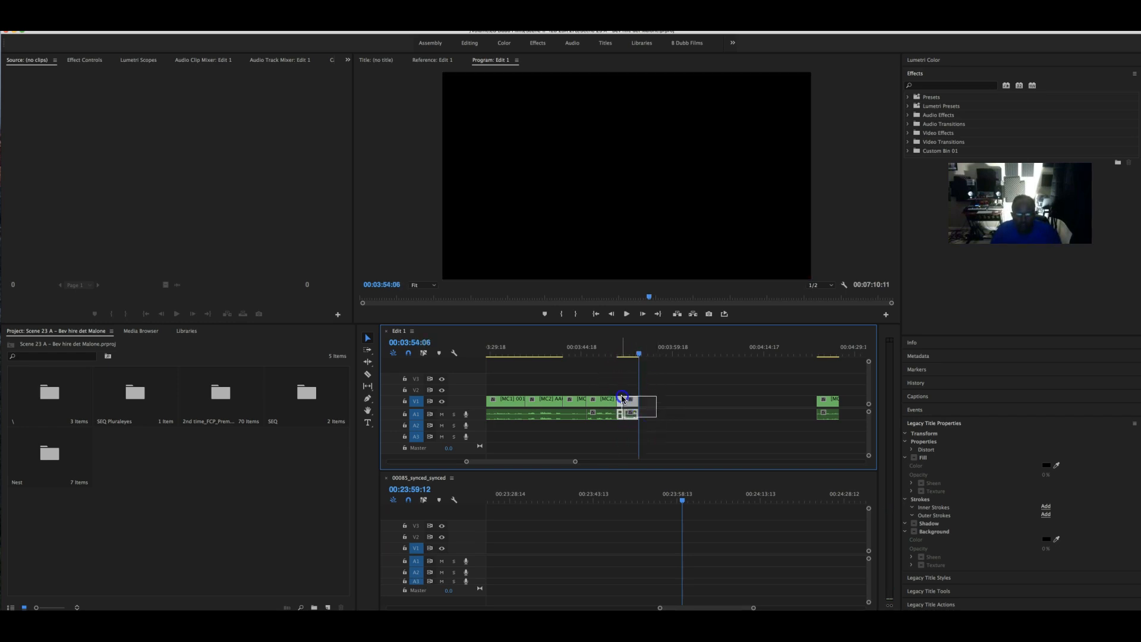
left_click_drag(619, 402, 618, 403)
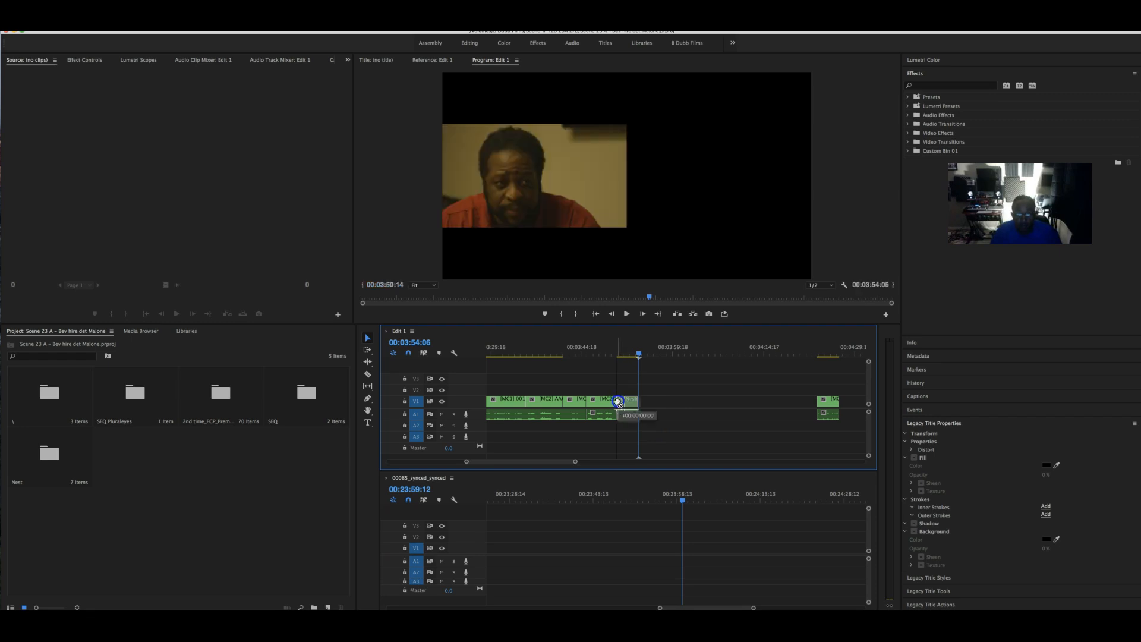
left_click(610, 351)
key("space")
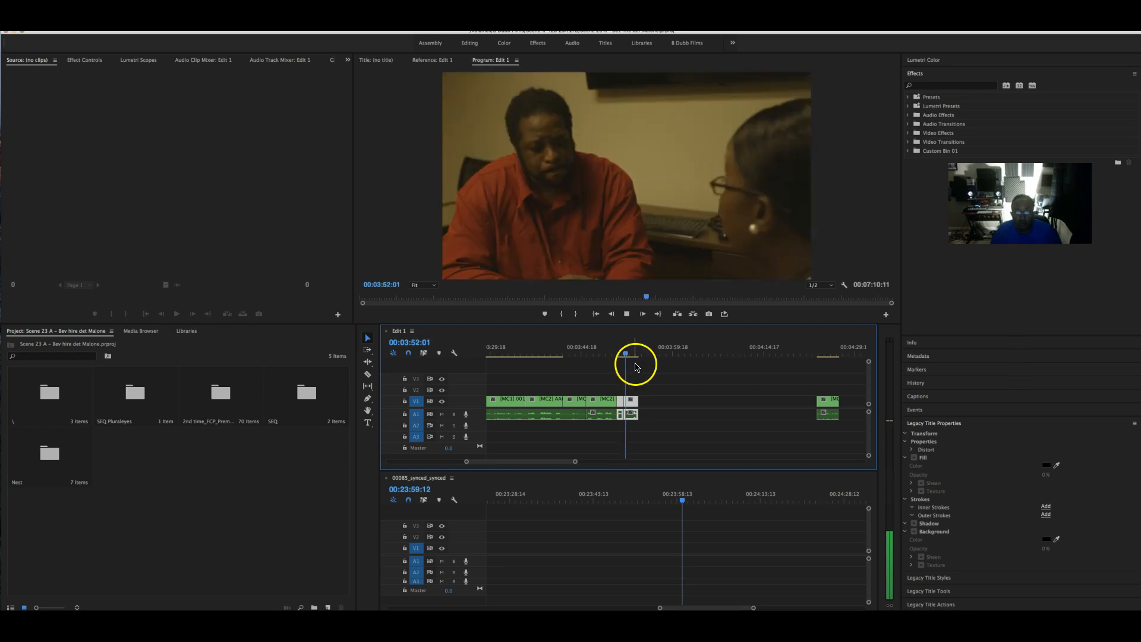
key("space")
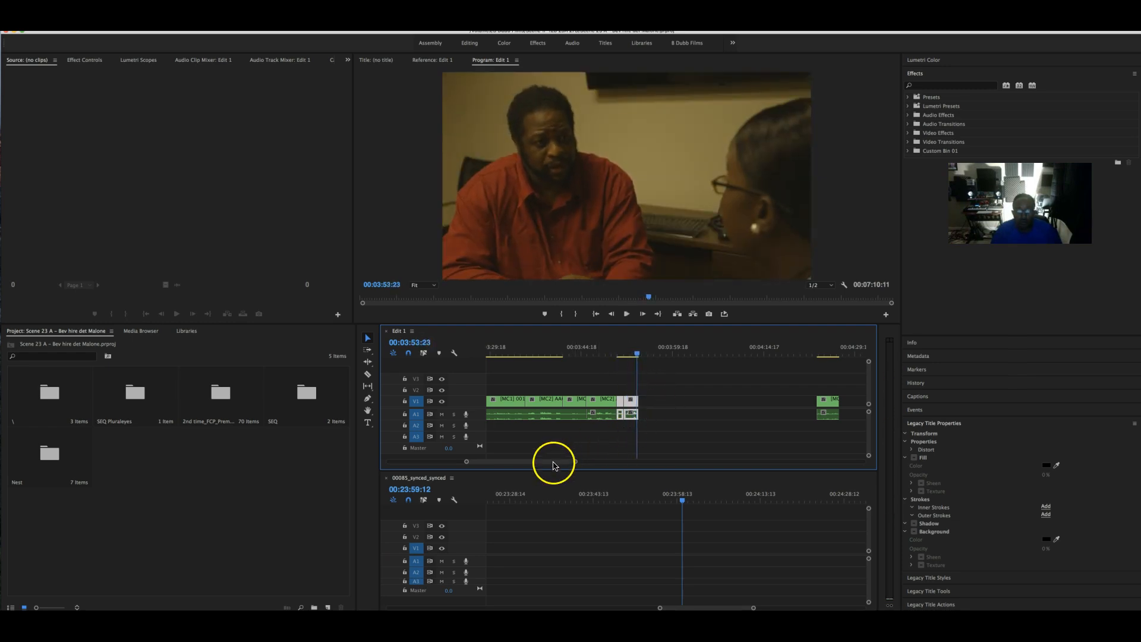
- Play from about 04:22 and park the playhead at 04:27:02 on the footage
scroll(552, 463, "right", 5)
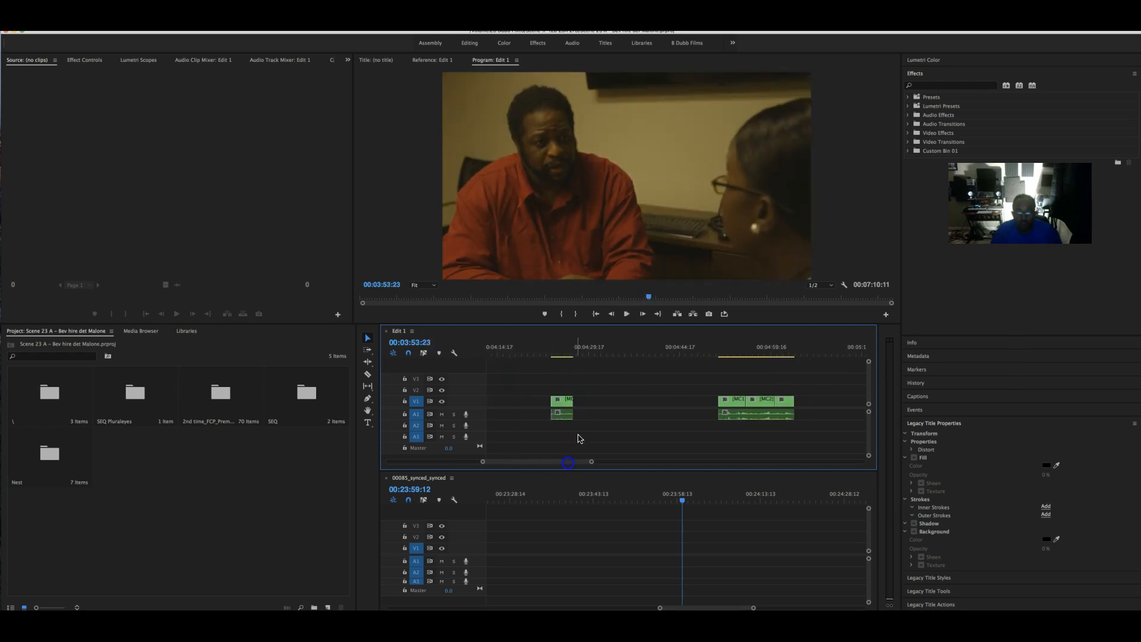
left_click(543, 352)
key("space")
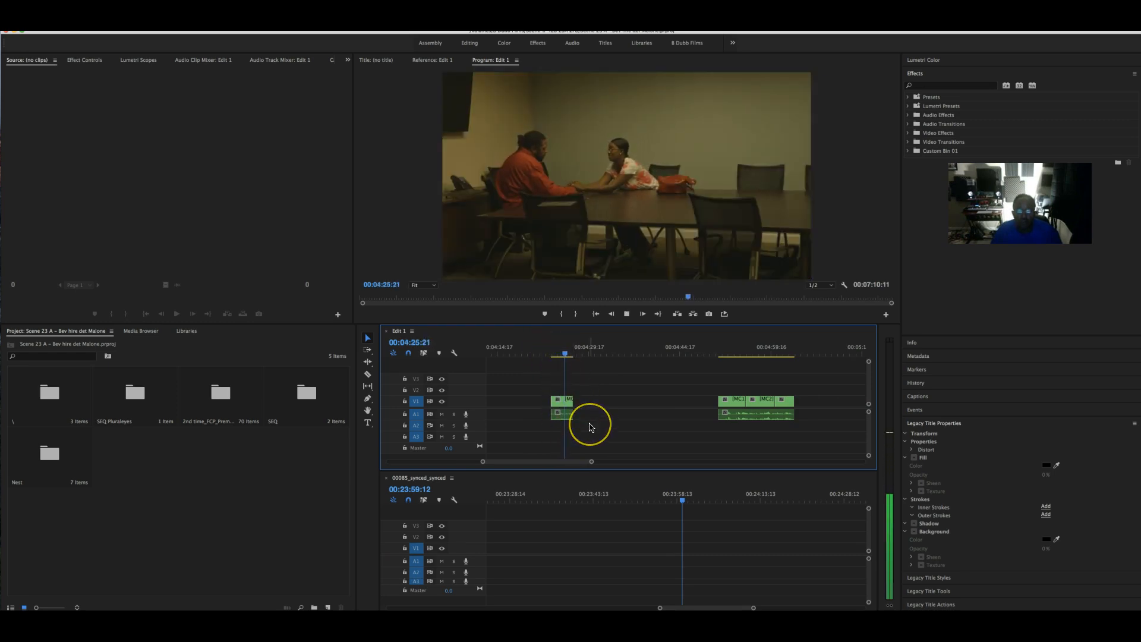
key("space")
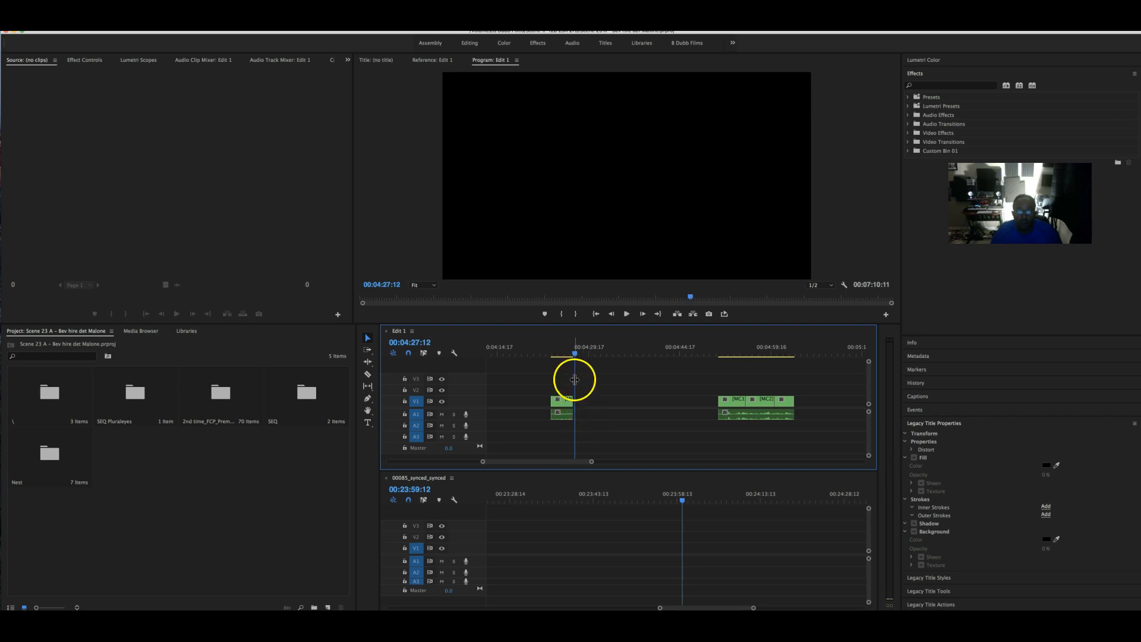
left_click_drag(575, 355, 571, 355)
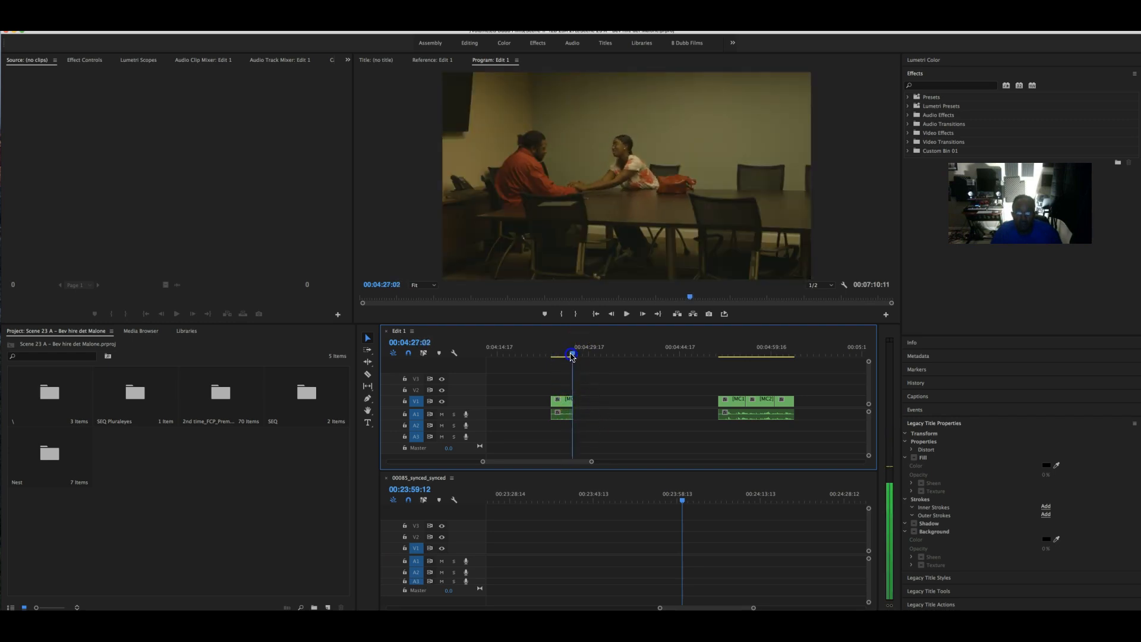
- Shorten the A1 audio and V1 video clip ends back to about 04:27
left_click_drag(591, 461, 546, 460)
mouse_move(694, 413)
left_mouse_down()
mouse_move(682, 414)
mouse_move(682, 402)
left_mouse_up()
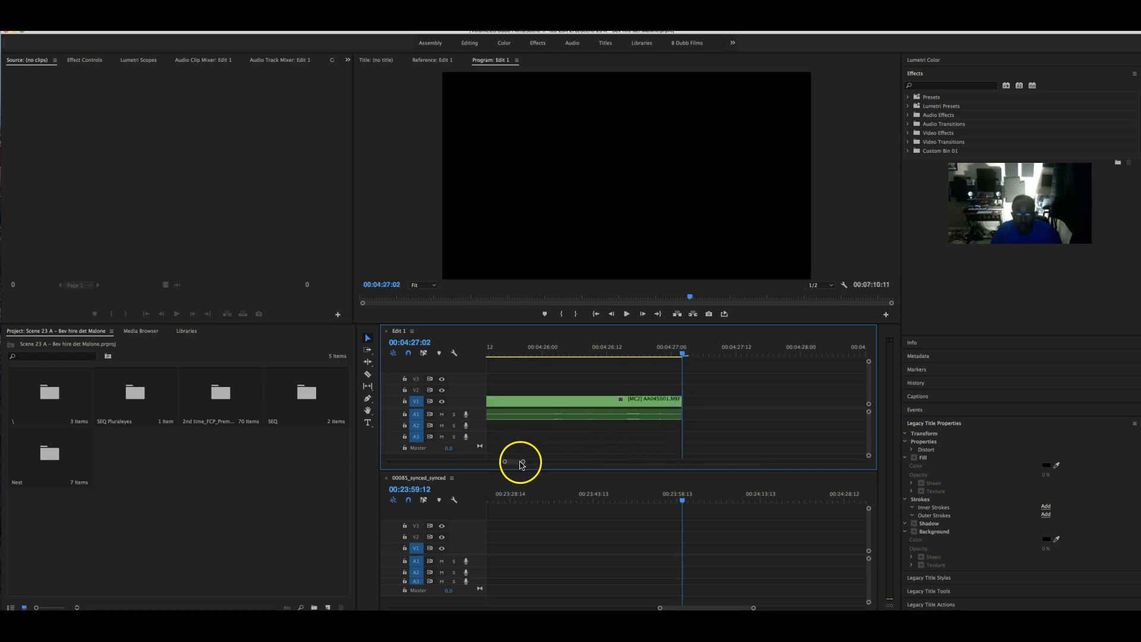
left_click_drag(523, 462, 595, 463)
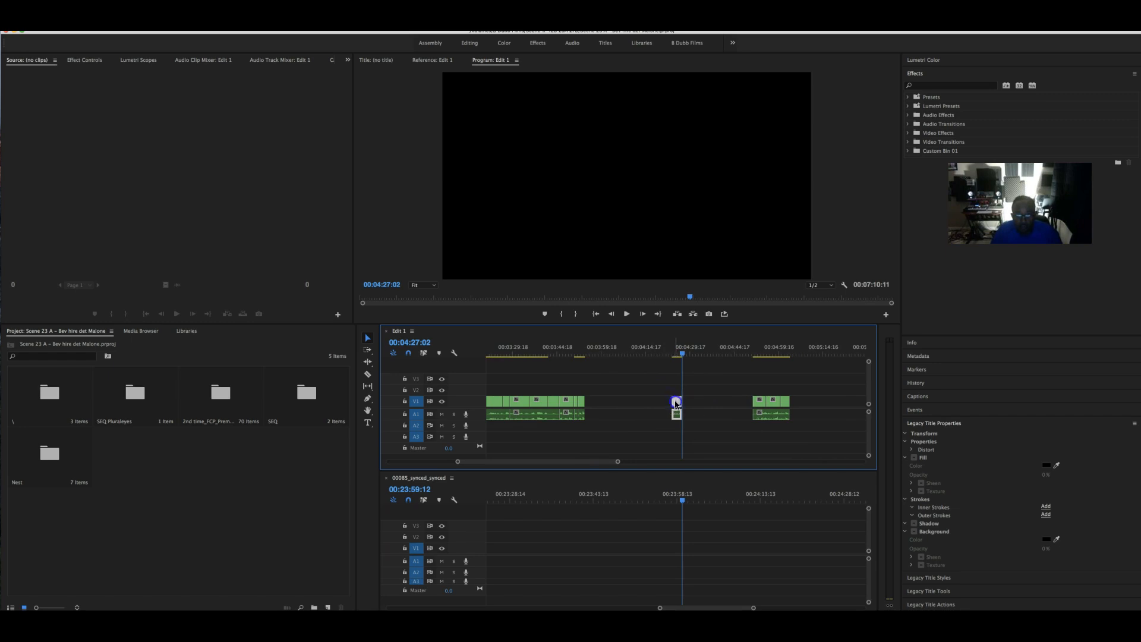
left_click_drag(630, 404, 595, 403)
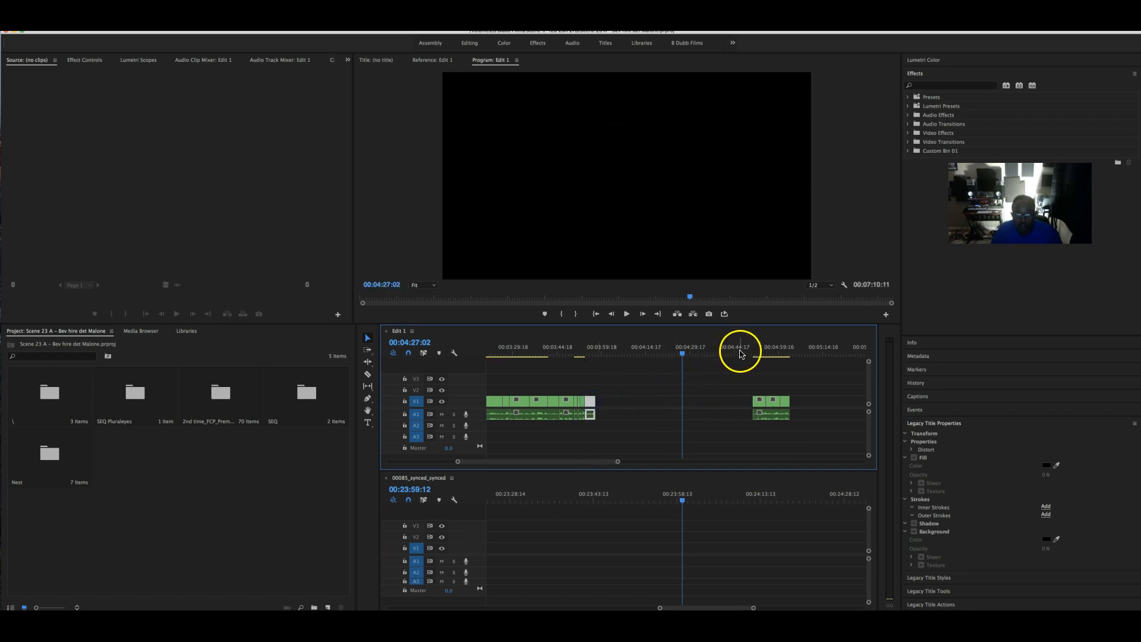
left_click_drag(752, 355, 756, 355)
scroll(707, 428, "right", 4)
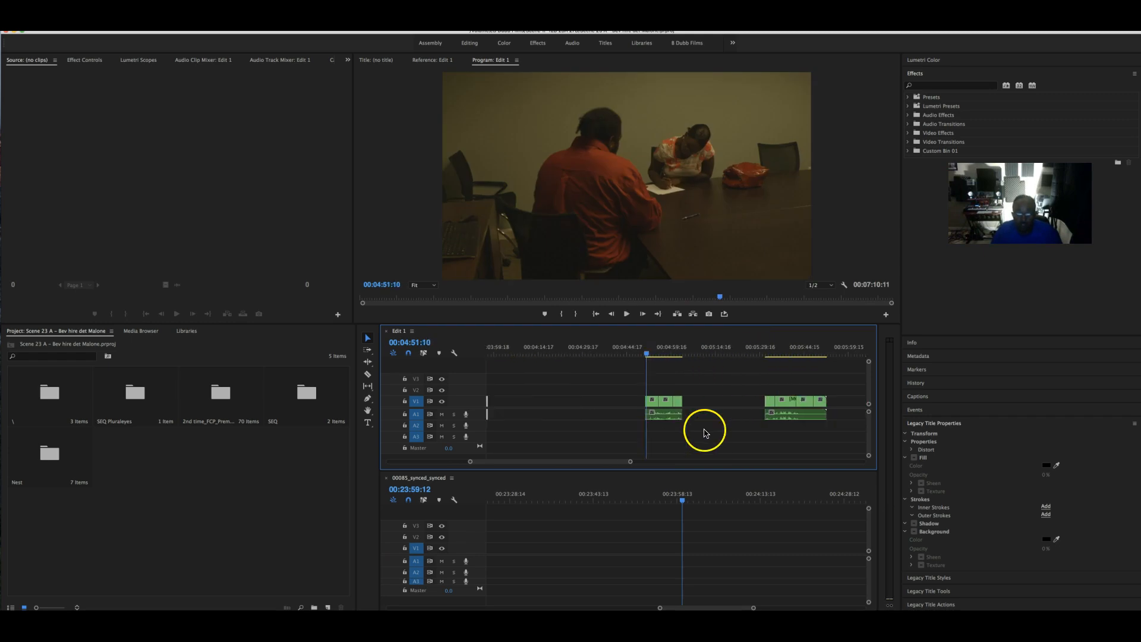
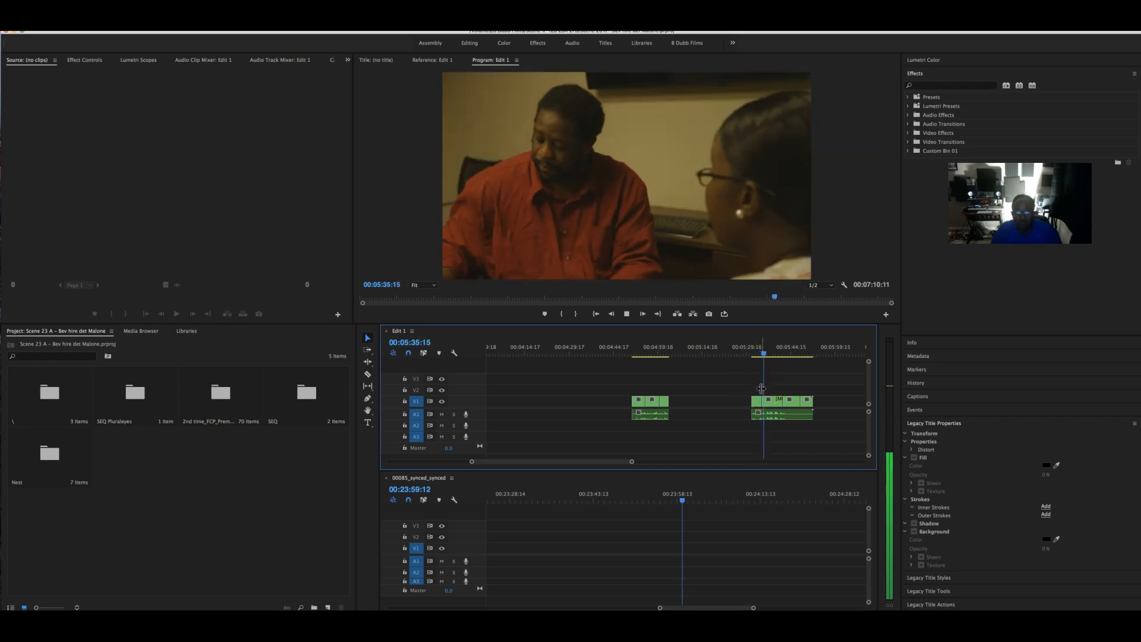
- Replay the Edit 1 angle switches between 05:31 and 05:37 several times, stopping at 05:33
left_click(766, 403)
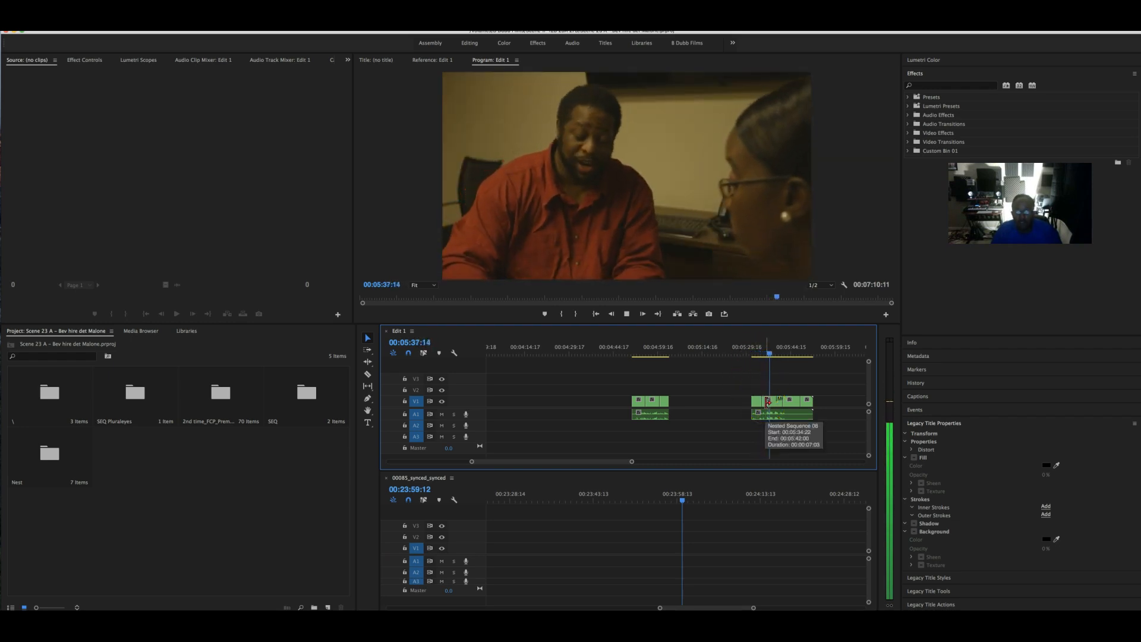
left_click(749, 355)
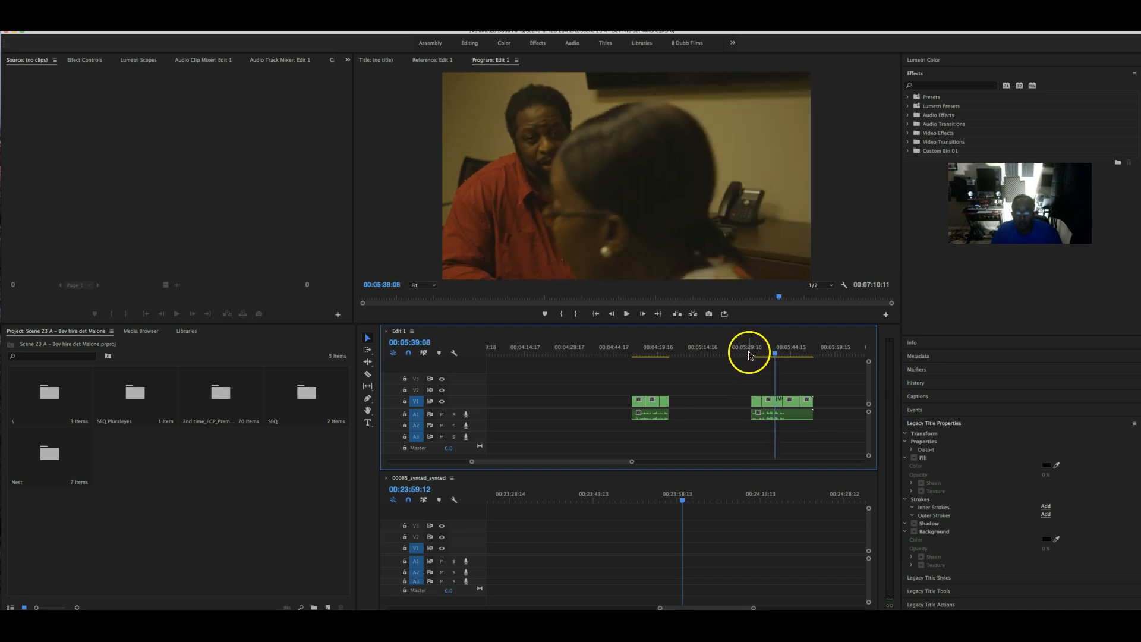
left_click(784, 392)
key("space")
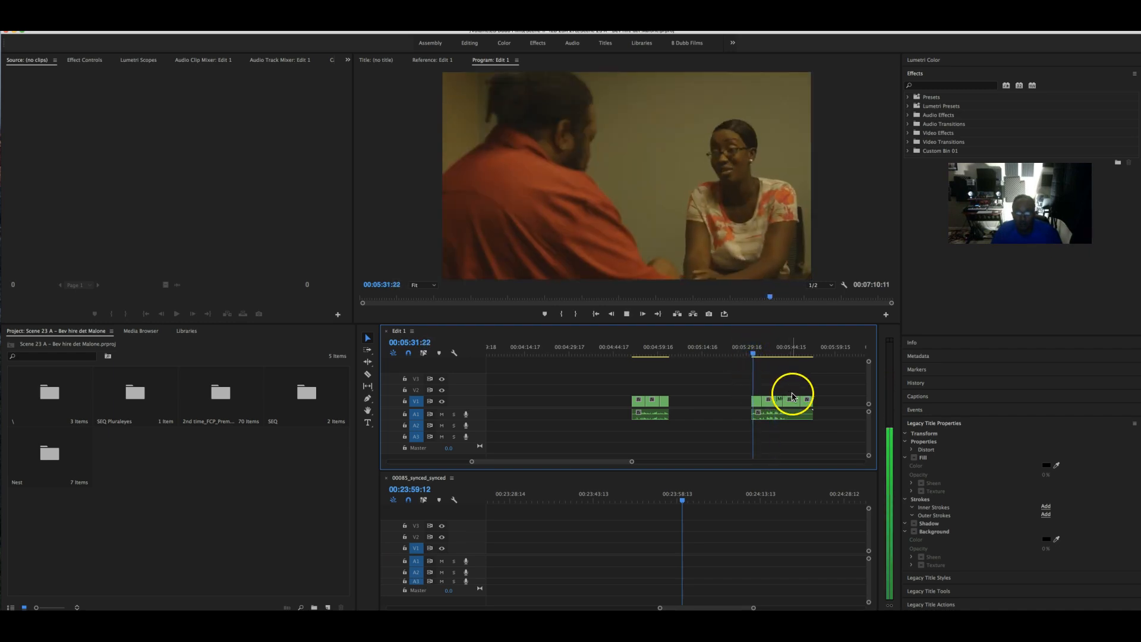
left_click(771, 416)
key("space")
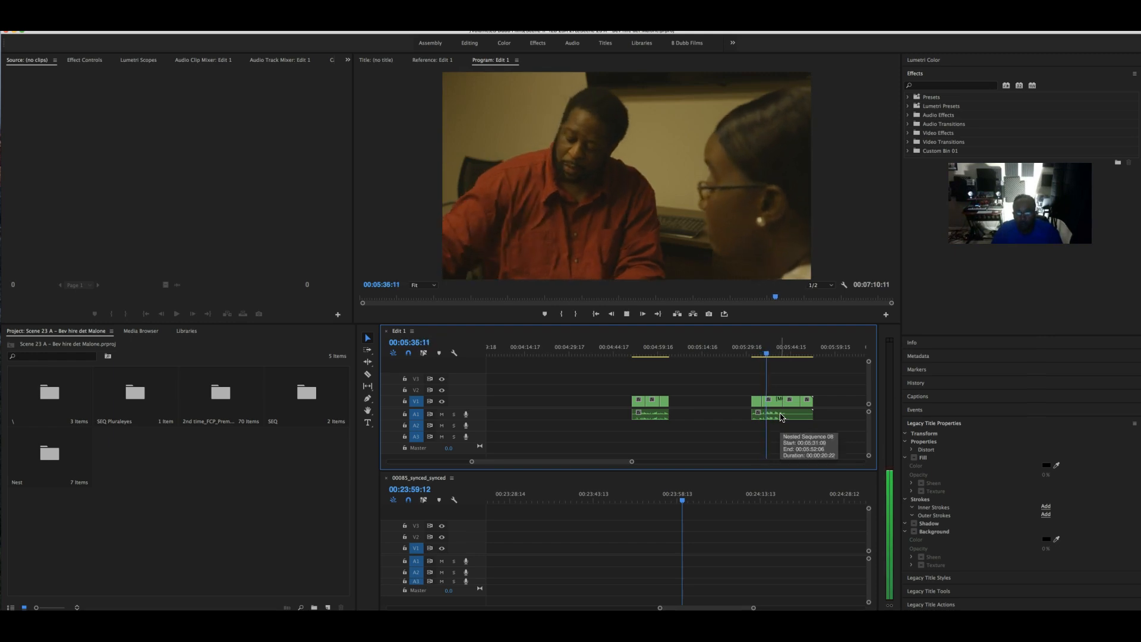
left_click(768, 387)
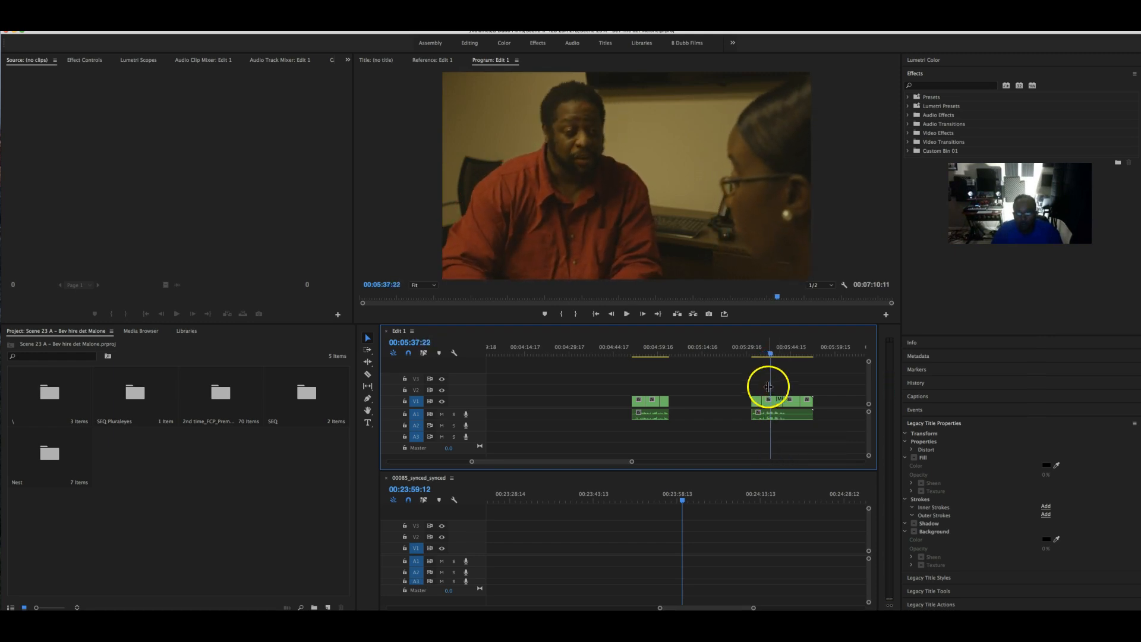
left_click(758, 350)
key("space")
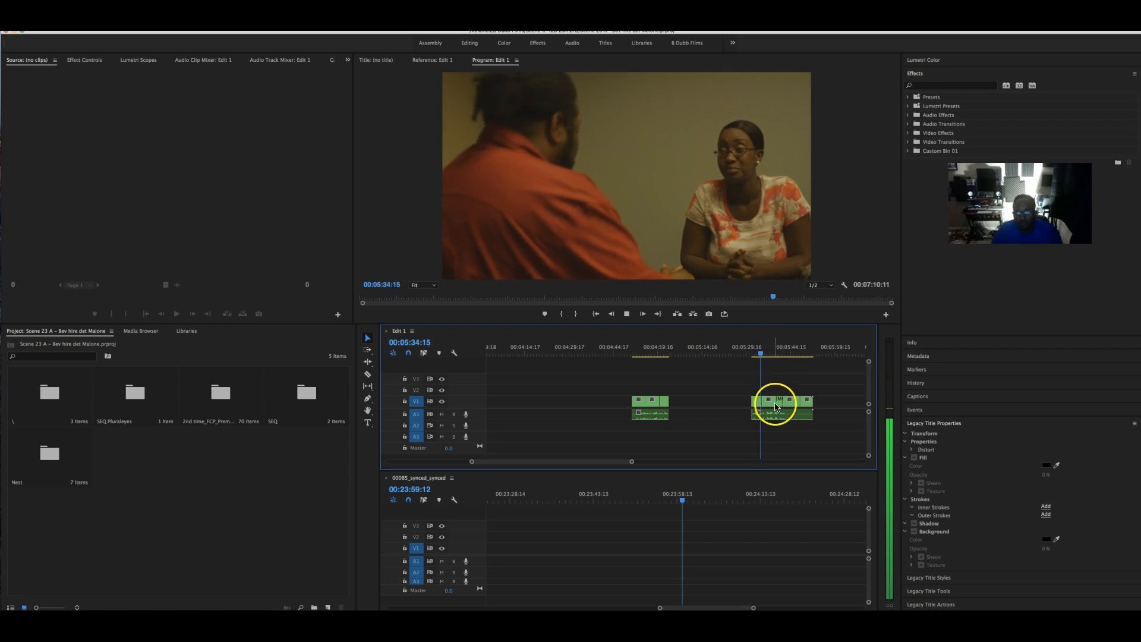
left_click(754, 350)
left_click(769, 406)
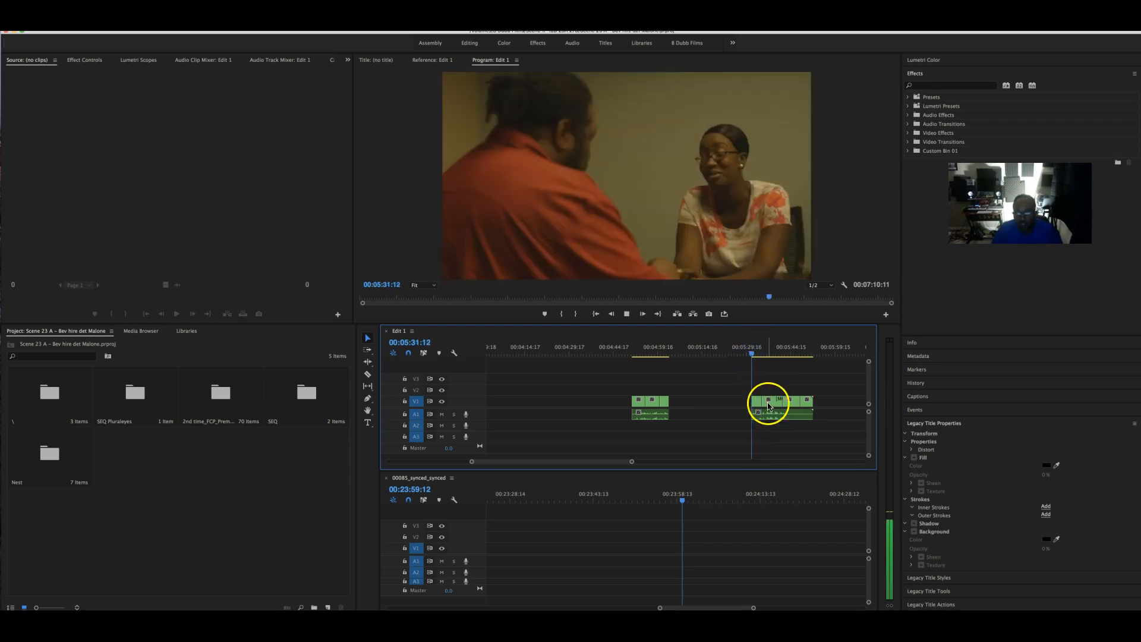
left_click(764, 414)
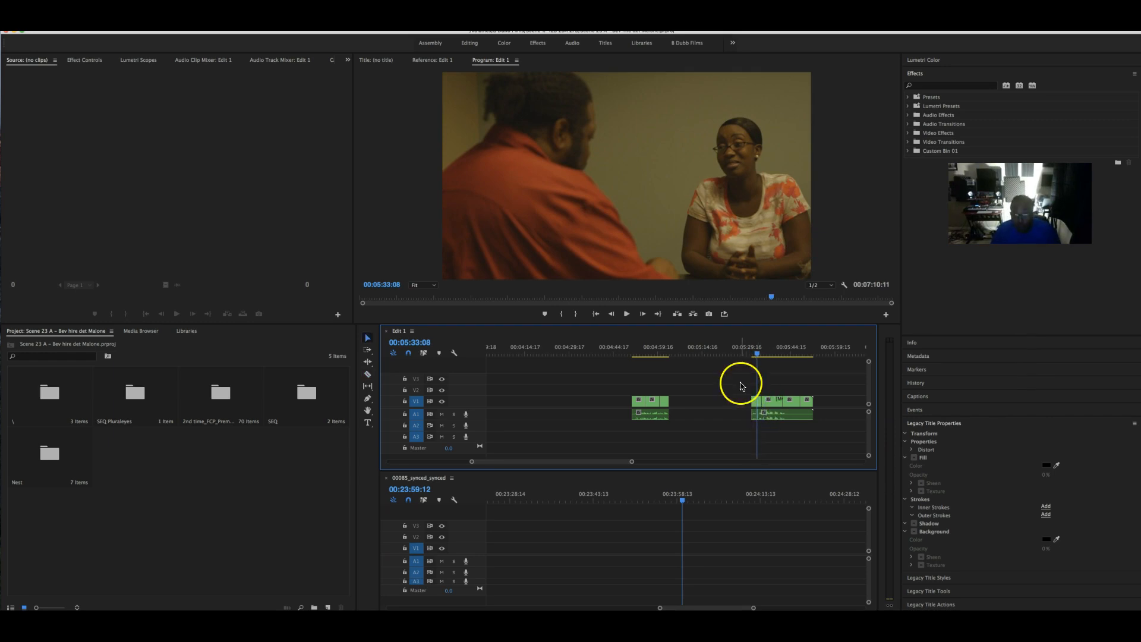
- Cut the stray piece from the start of the clip near 05:33 out of the sequence
right_click(753, 405)
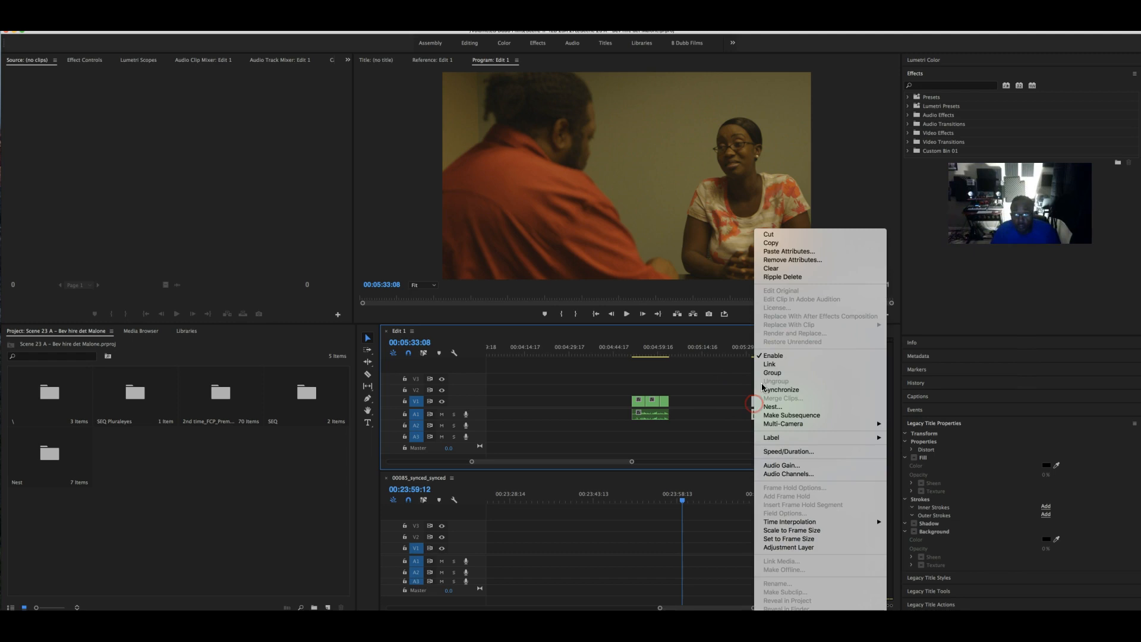
left_click(785, 236)
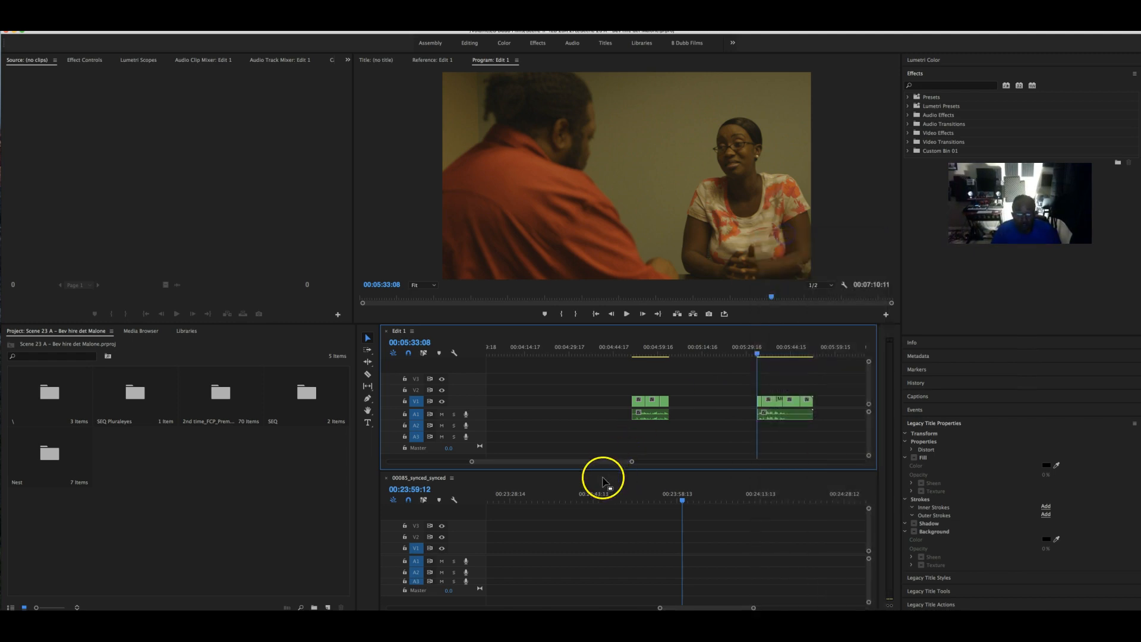
left_click_drag(599, 463, 574, 462)
- Paste at the gap near 00:03:58 and play back from 00:03:56 to check the clip end
left_click(690, 349)
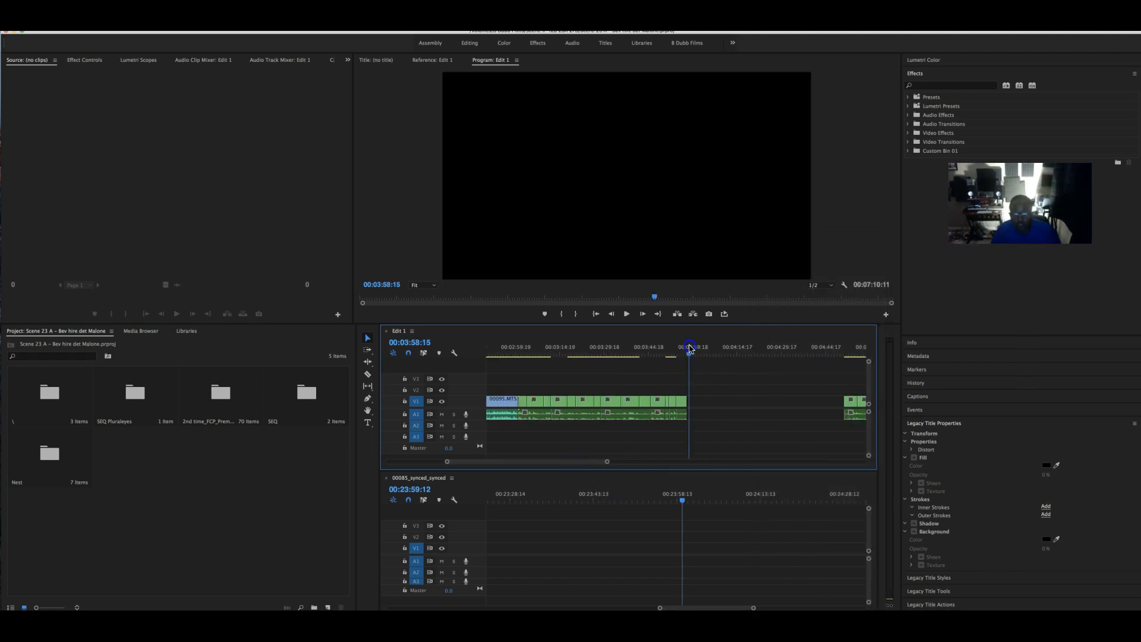
key("ctrl+v")
left_click(702, 412)
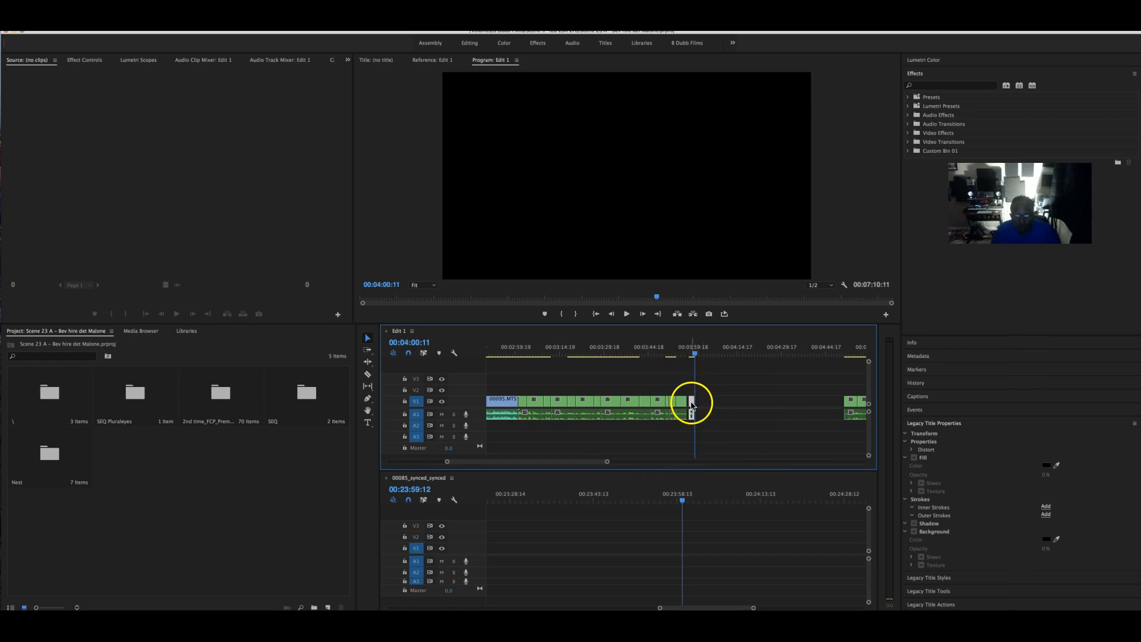
left_click(685, 354)
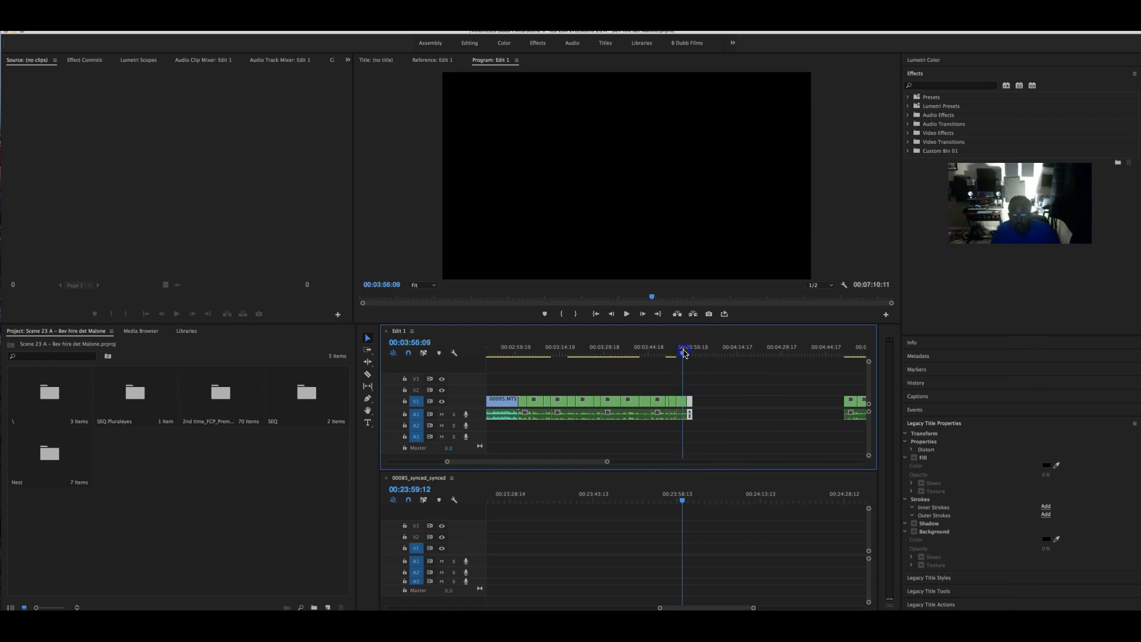
key("space")
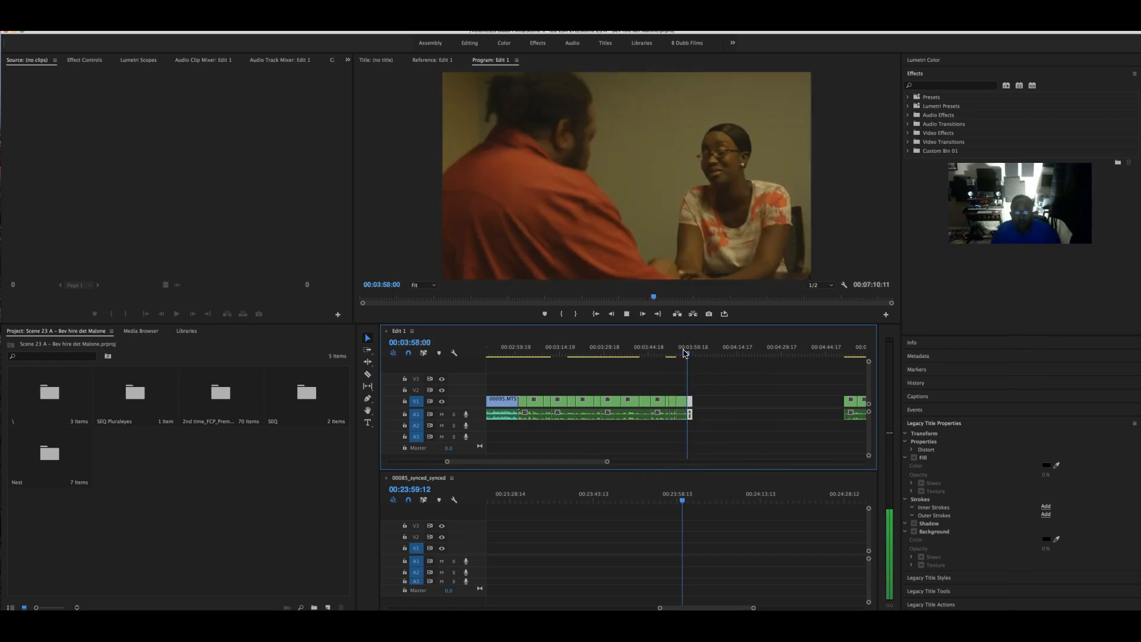
left_click(752, 459)
key("space")
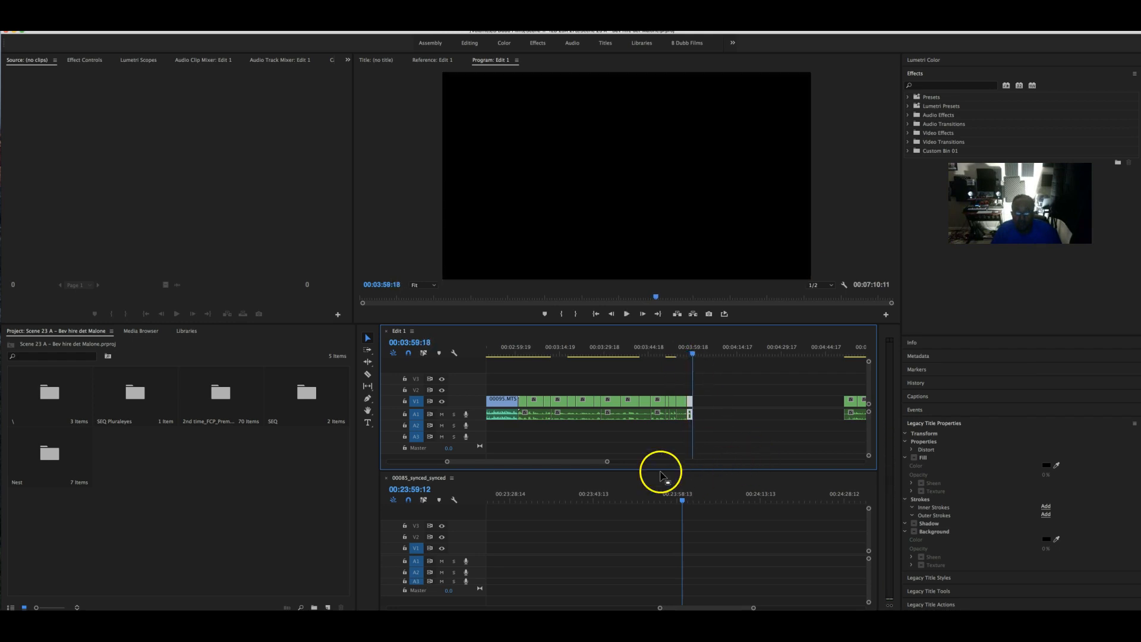
- Delete the unwanted opening video of the last clip around 06:45–06:57
left_click_drag(583, 461, 632, 465)
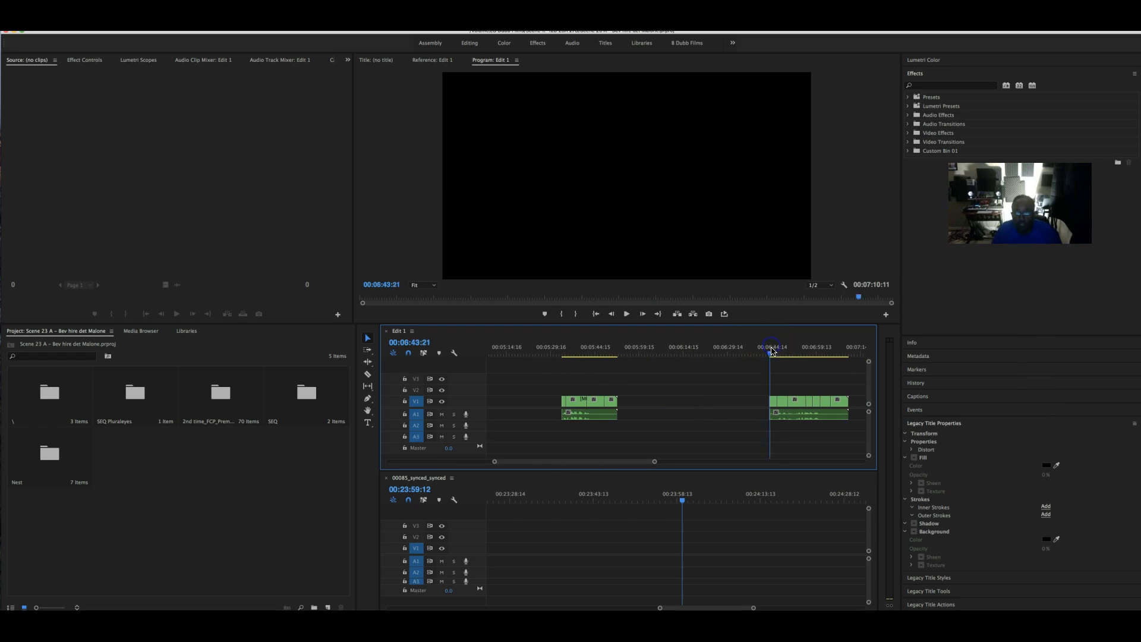
left_click_drag(773, 349, 807, 352)
left_click(756, 394)
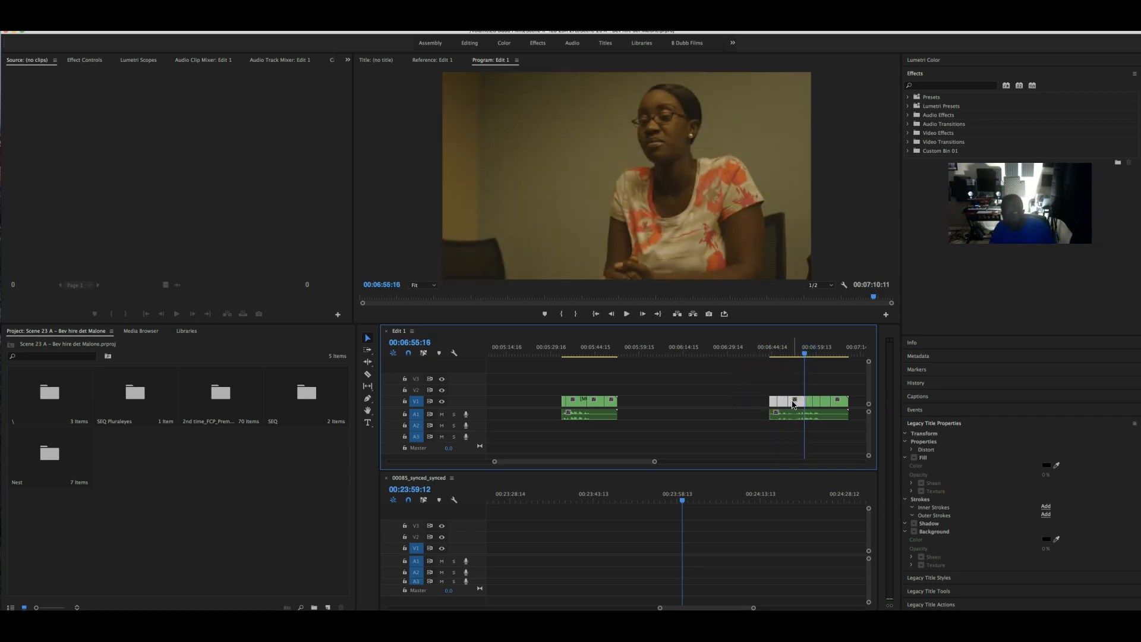
key("Delete")
key("Delete")
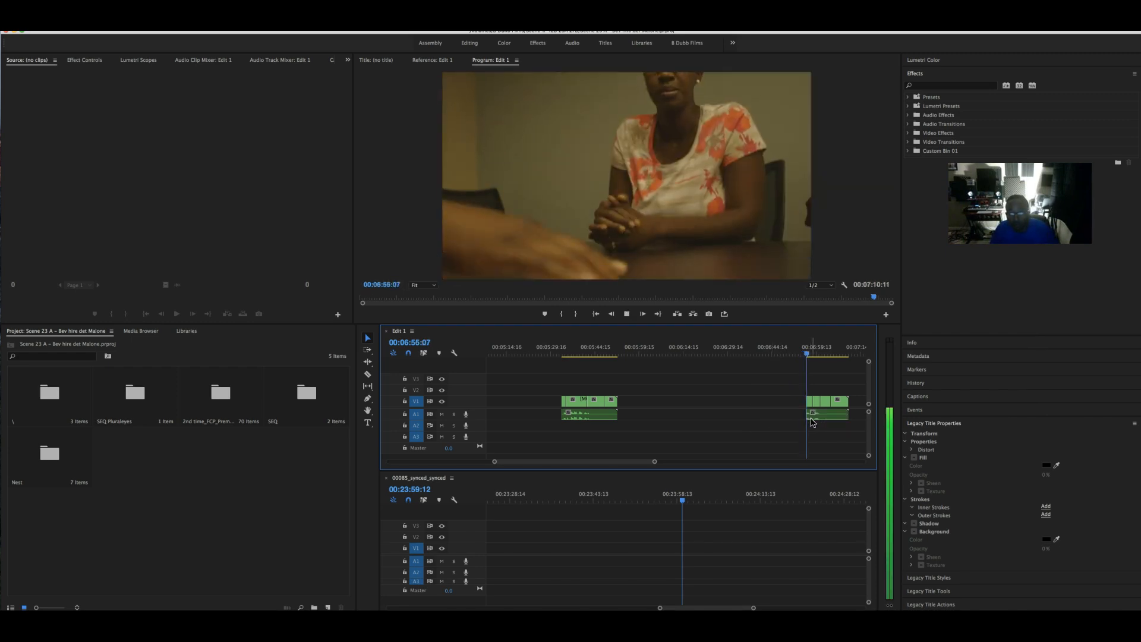
left_click(804, 409)
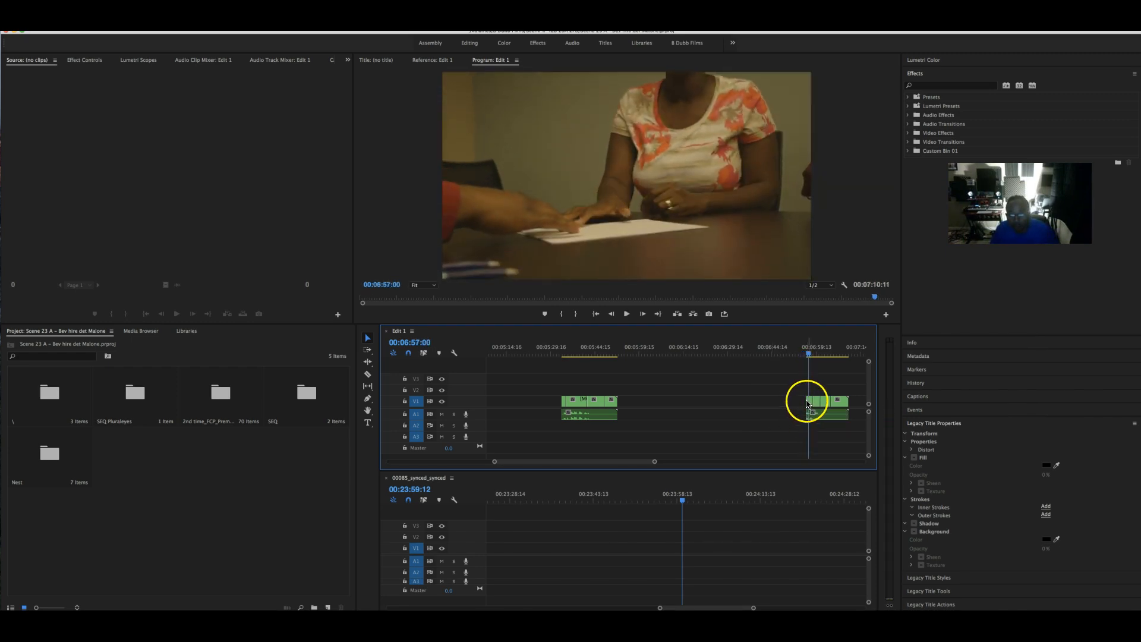
- Extend the last clip's start earlier, to roughly 06:52, replaying to check
left_click_drag(808, 402, 799, 415)
left_click(798, 348)
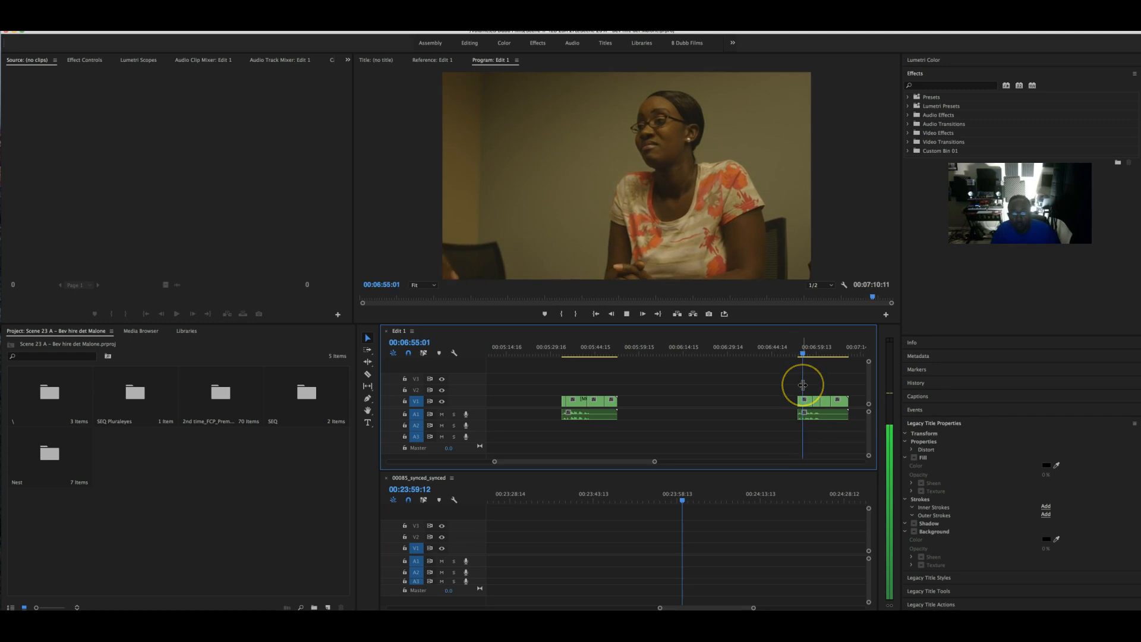
key("space")
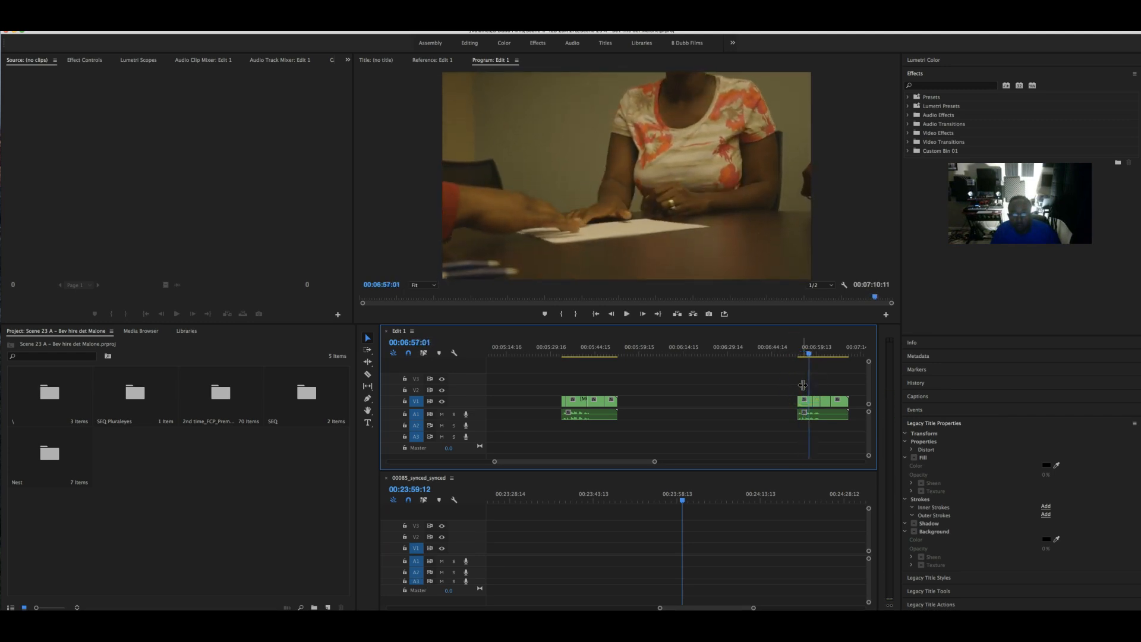
left_click(797, 351)
key("space")
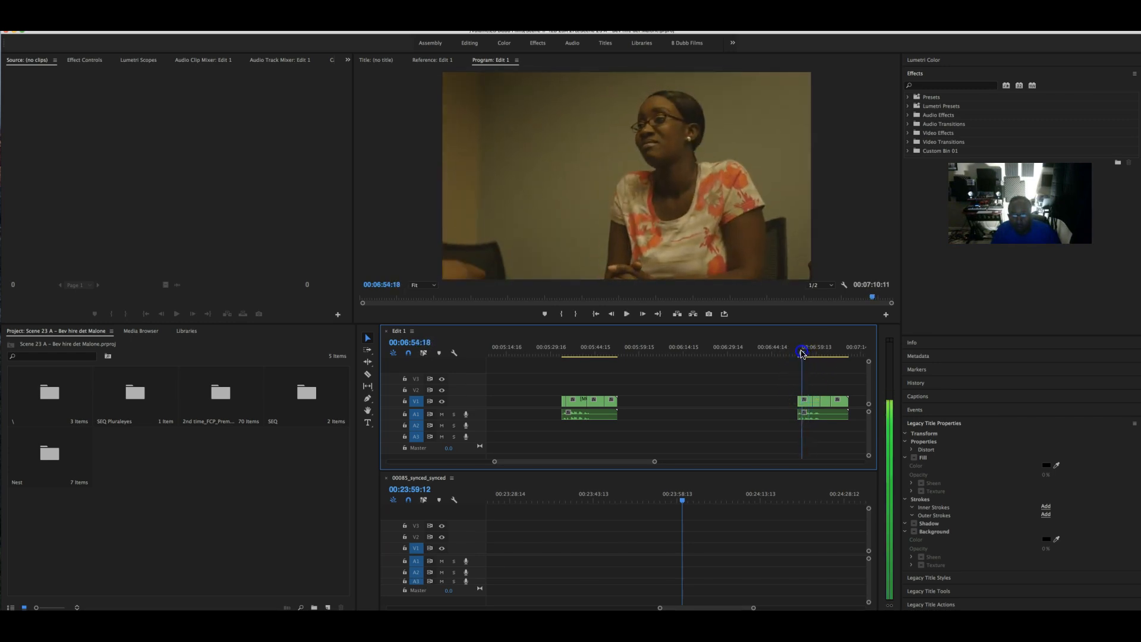
key("space")
left_click_drag(805, 351, 805, 351)
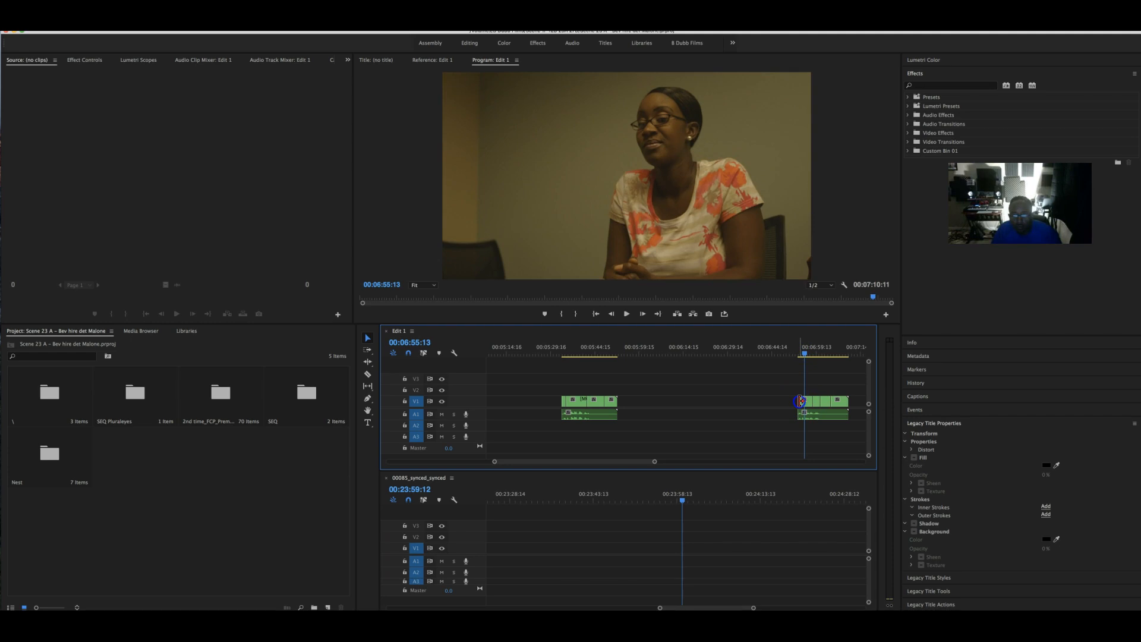
mouse_move(800, 402)
left_mouse_down()
mouse_move(785, 402)
mouse_move(786, 416)
left_mouse_up()
left_click_drag(803, 354, 795, 354)
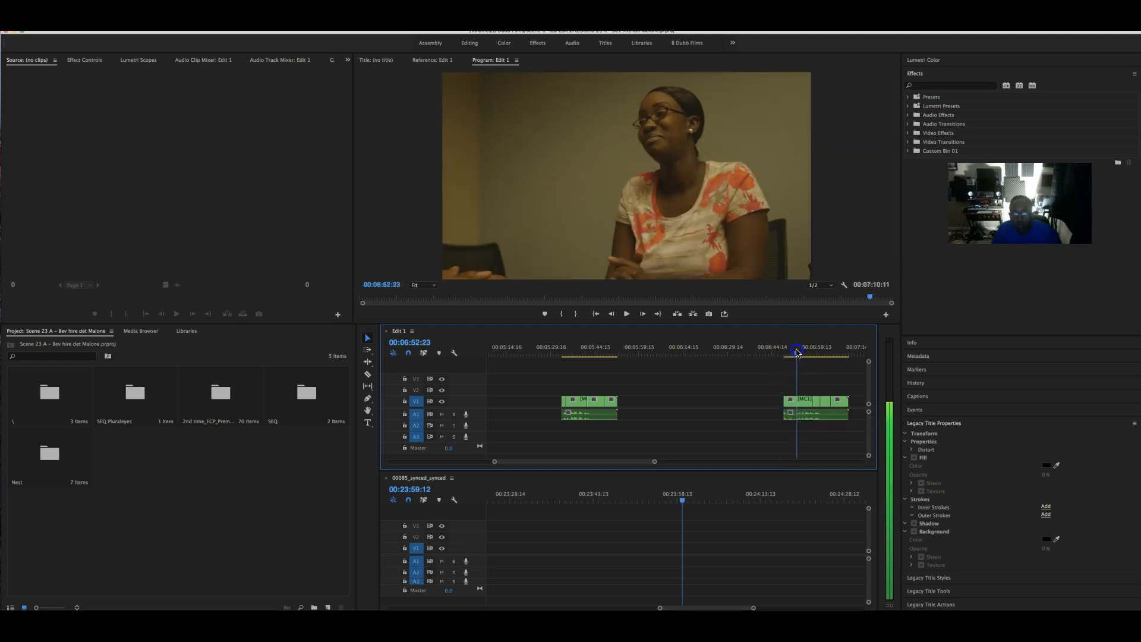
- Show multi-camera angles in the Program monitor and cut to the man's angle around 00:06:49
left_click(845, 285)
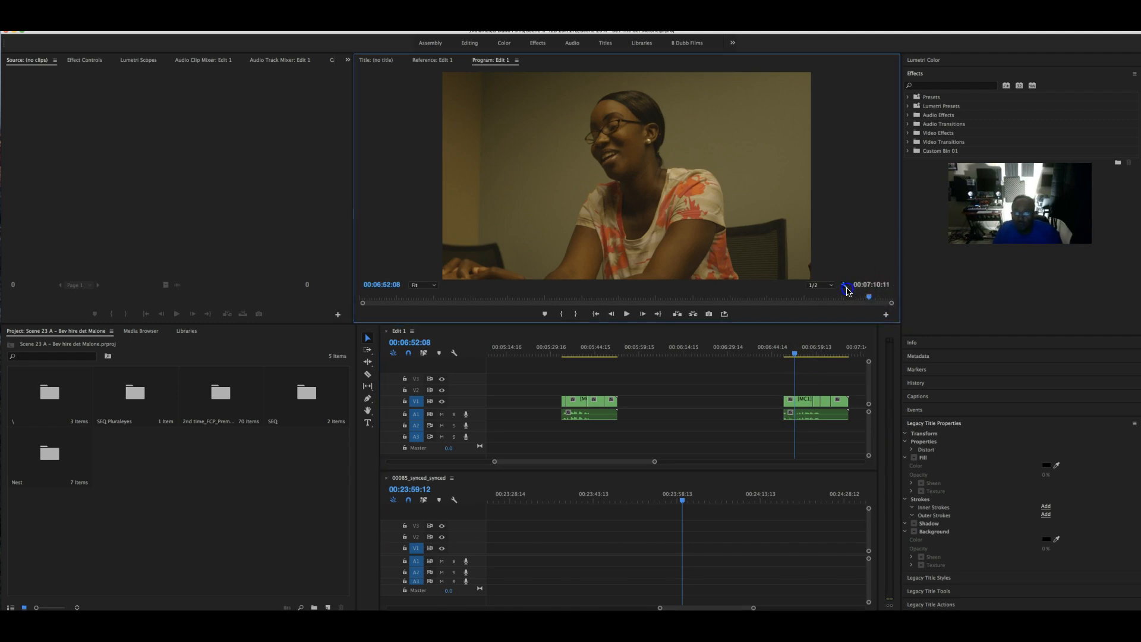
left_click(874, 329)
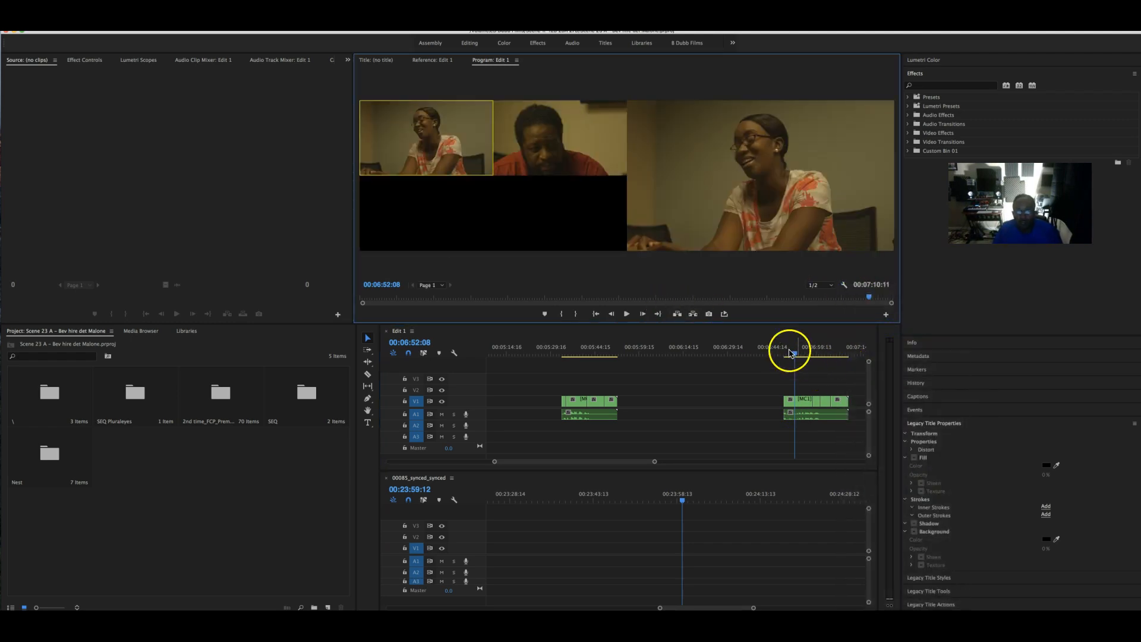
left_click_drag(791, 353, 785, 355)
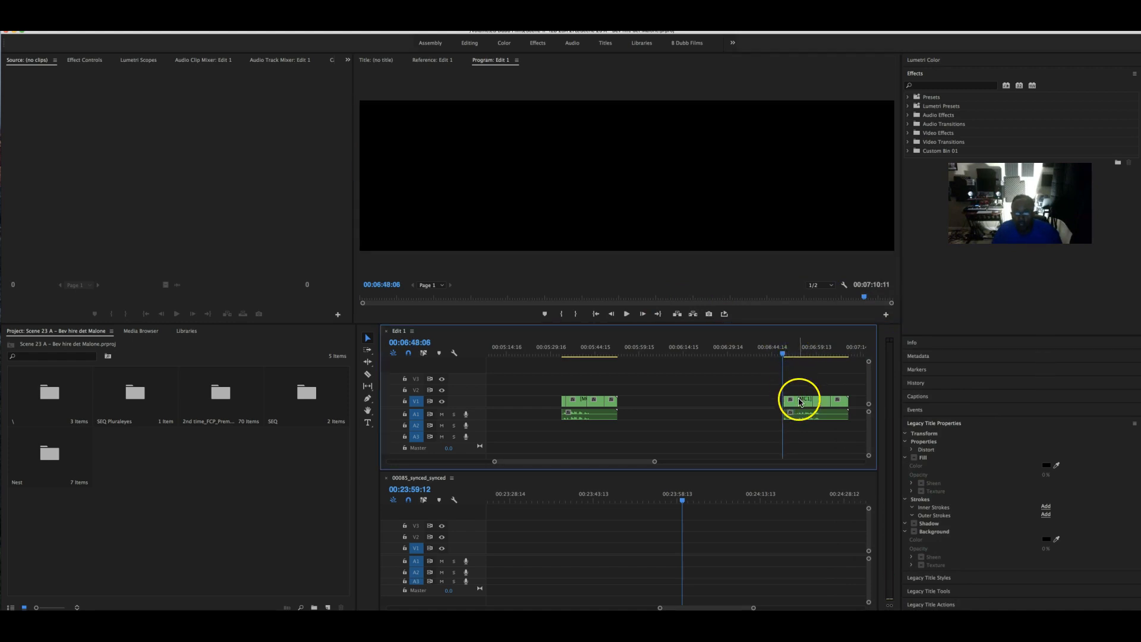
key("space")
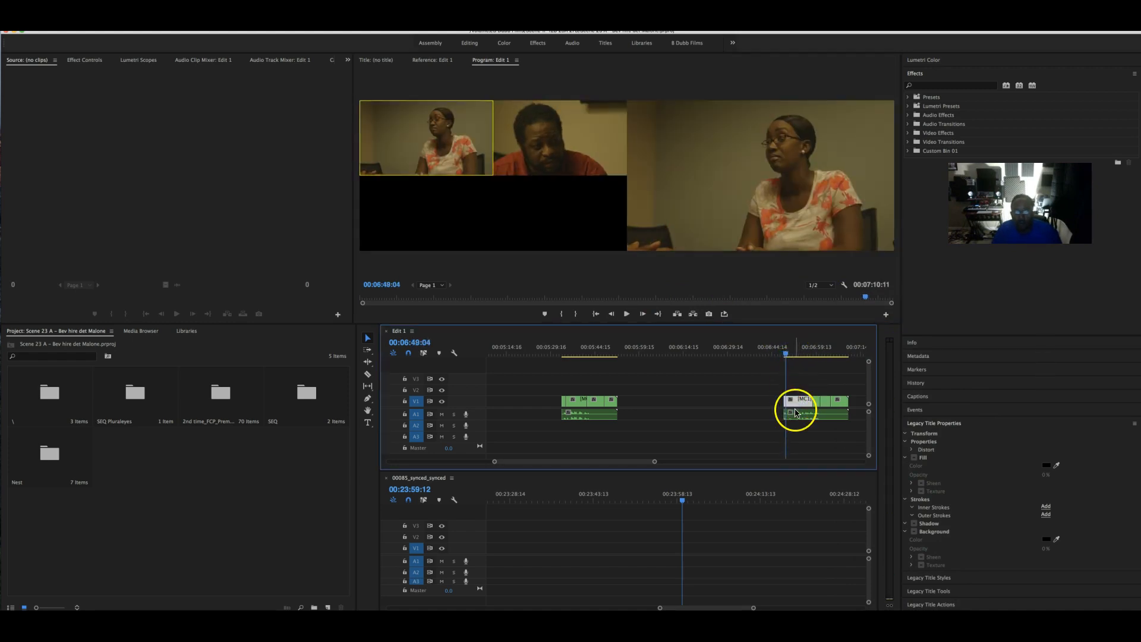
key("space")
left_click(566, 168)
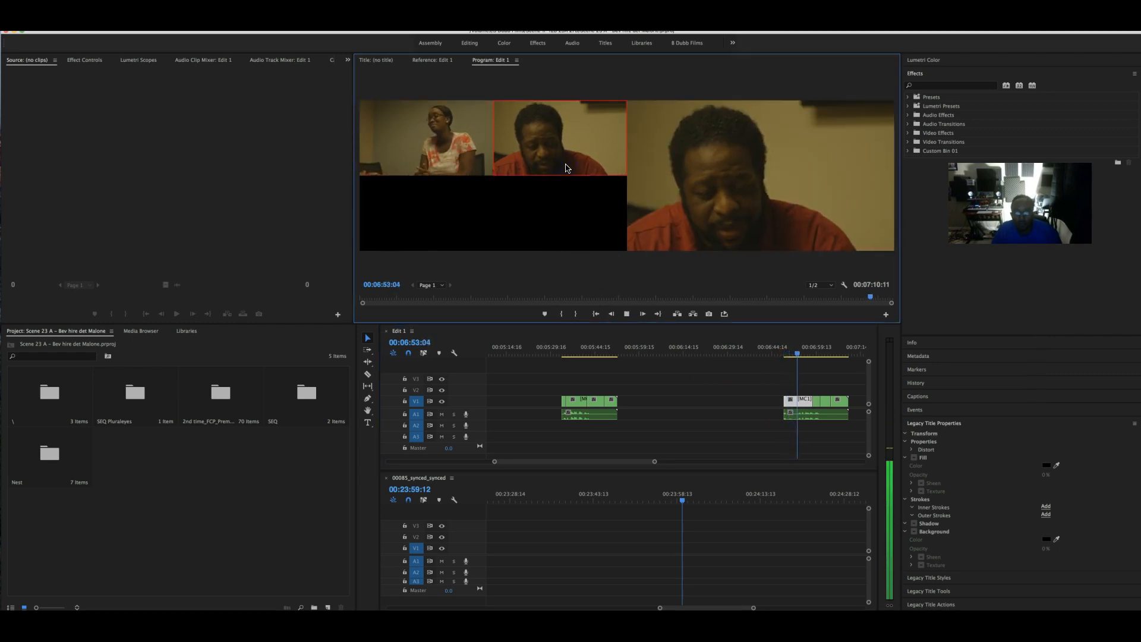
left_click(766, 399)
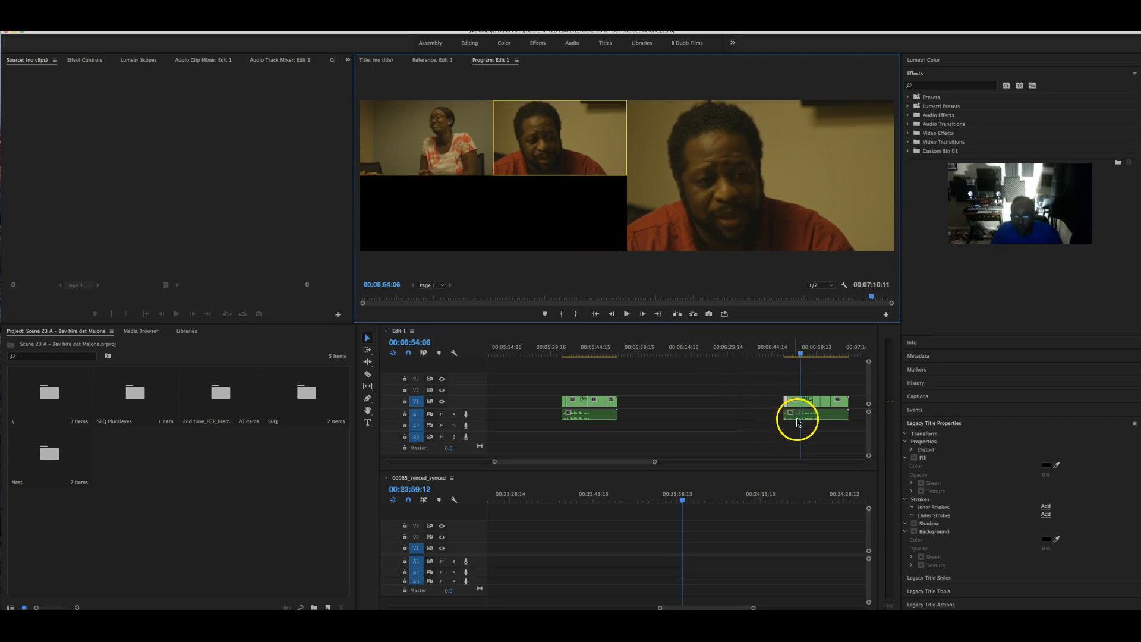
- Trim the A1 audio clip's start to match its video and replay the section
left_click(788, 407)
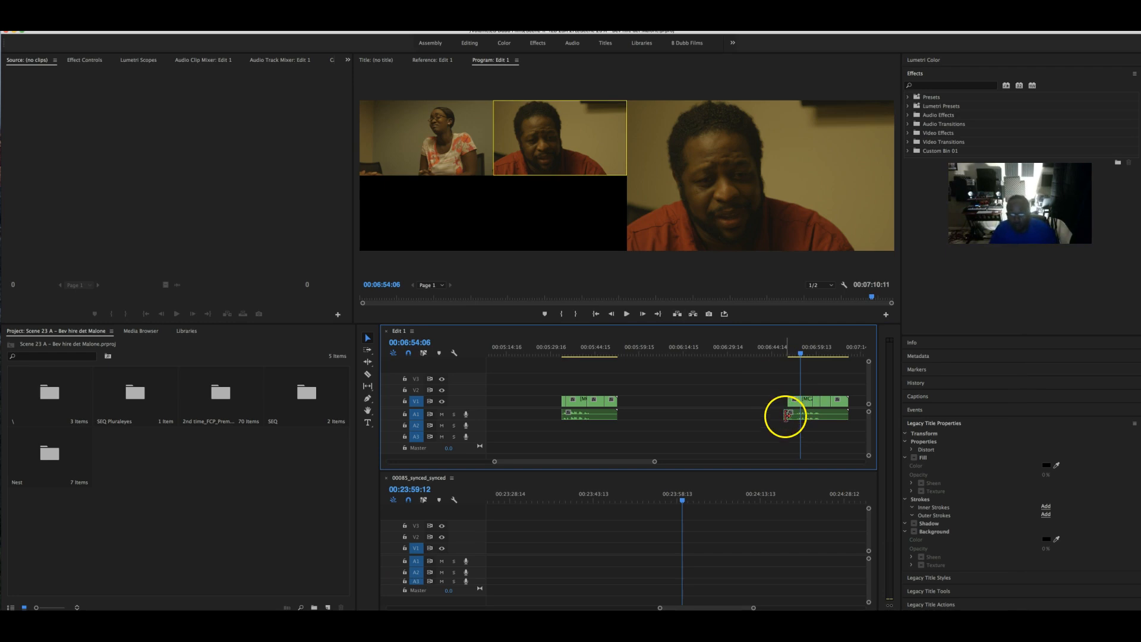
left_click_drag(786, 416, 790, 416)
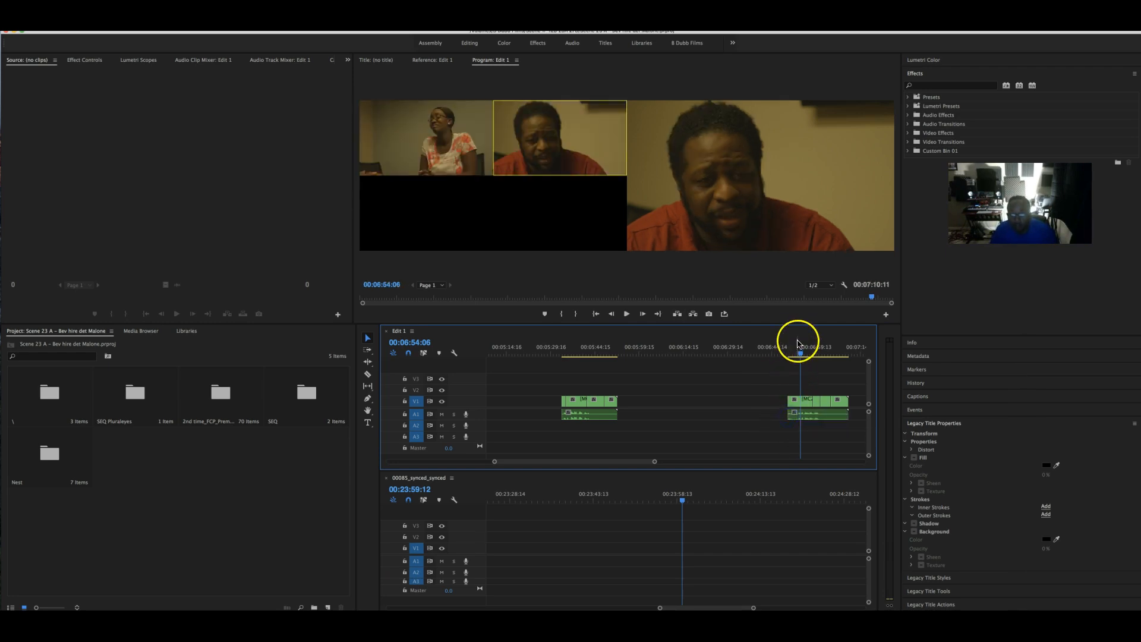
key("j")
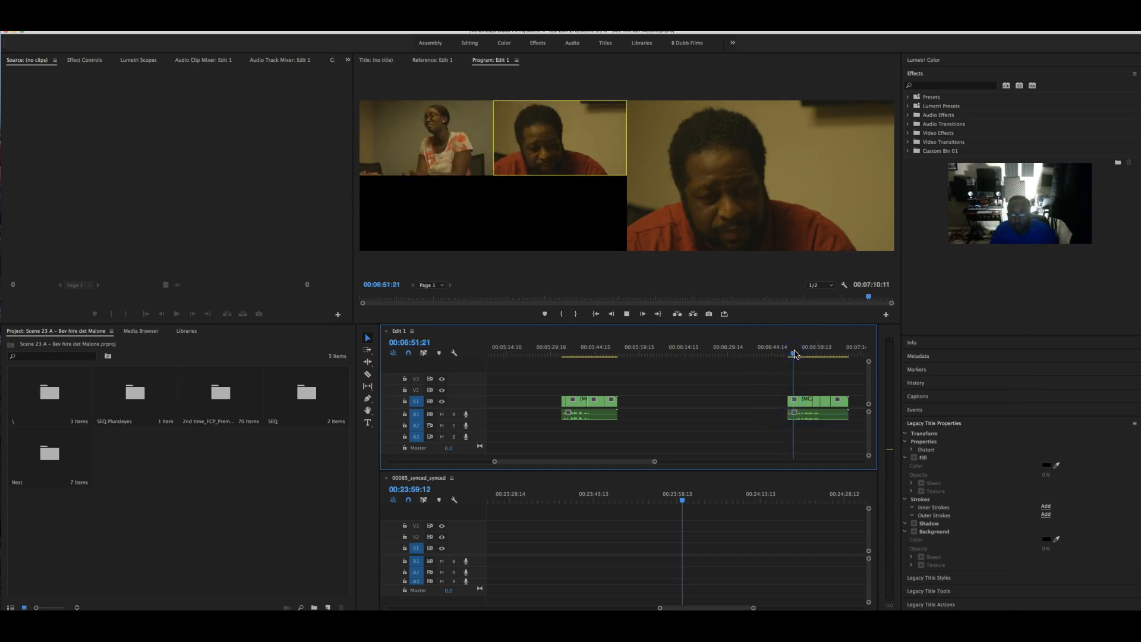
left_click(792, 393)
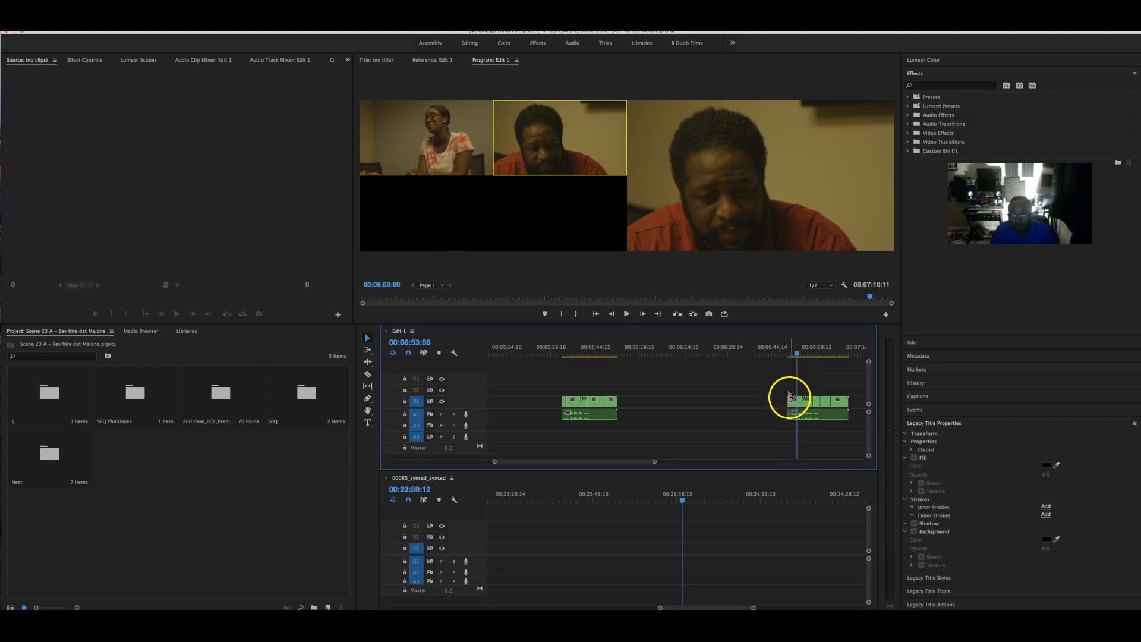
key("space")
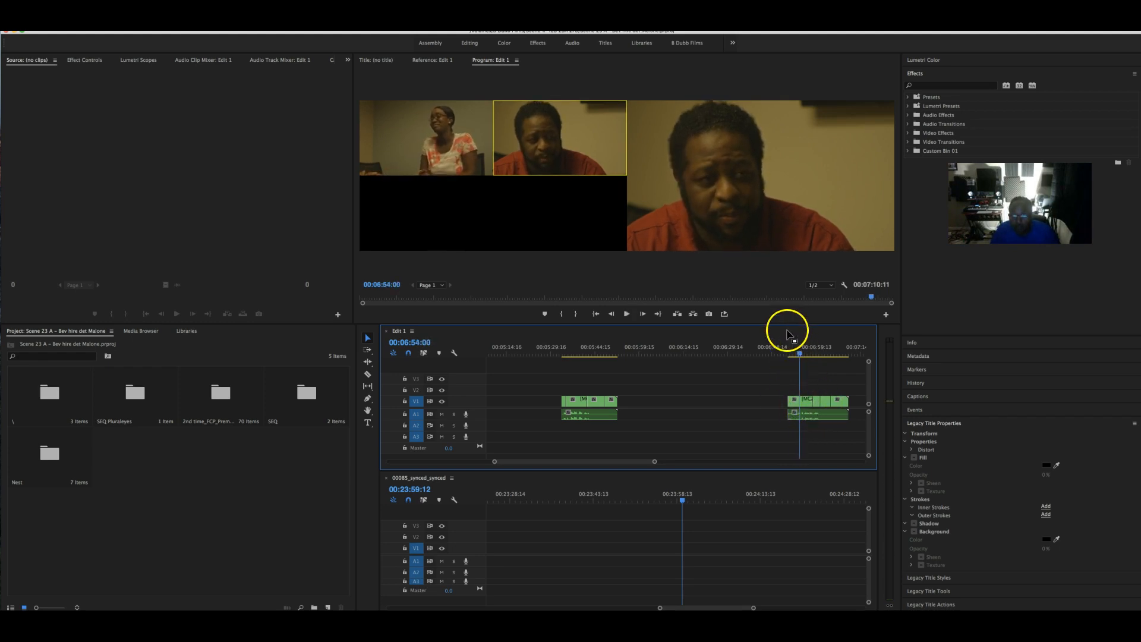
left_click_drag(799, 355, 795, 355)
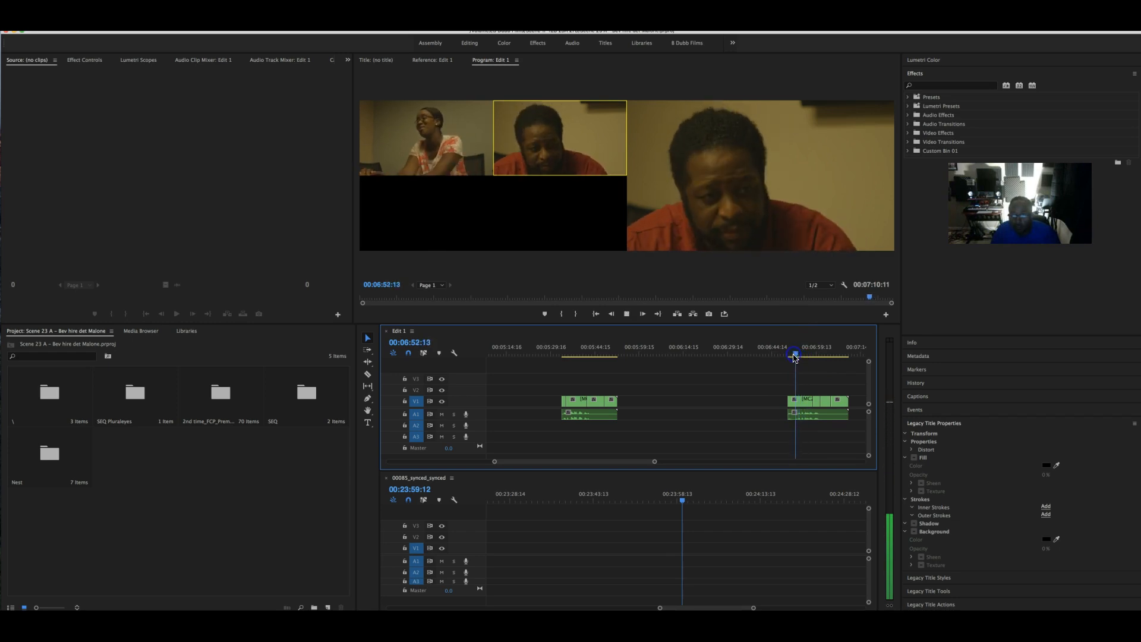
- Trim the last clip's video and audio start forward to about 00:06:55:04
key("space")
left_click_drag(791, 399, 801, 413)
key("space")
left_click(810, 399)
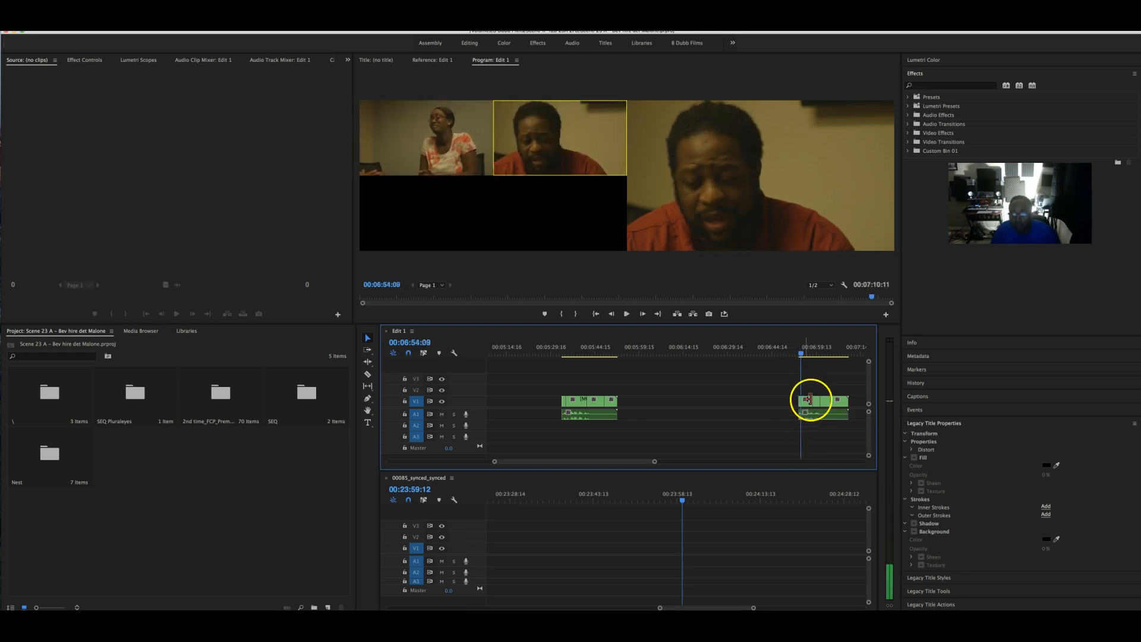
key("space")
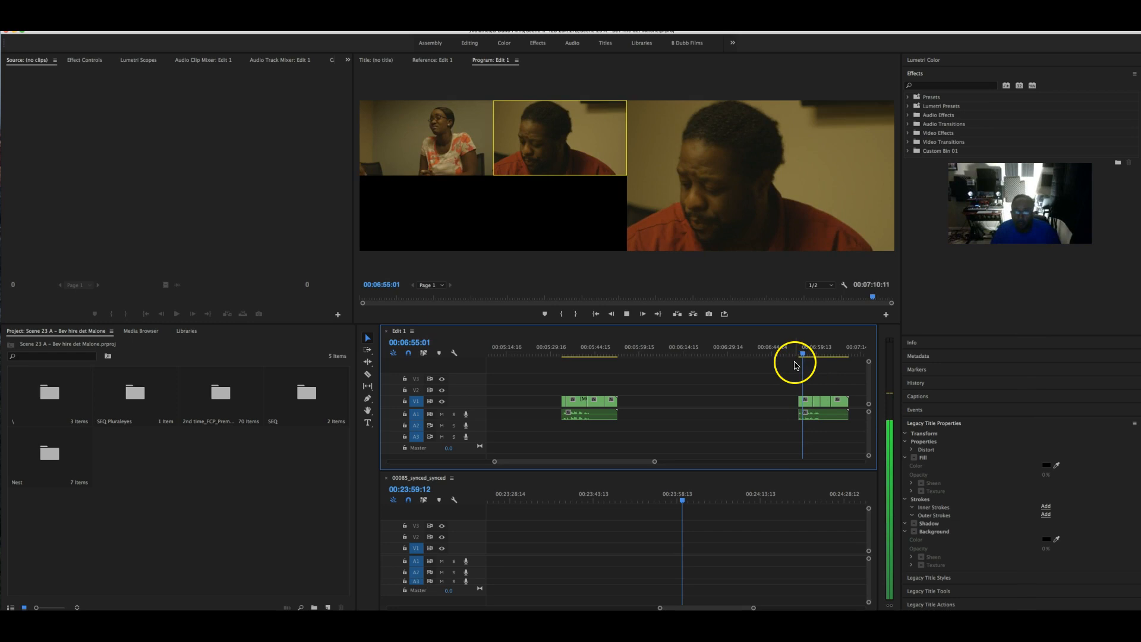
key("space")
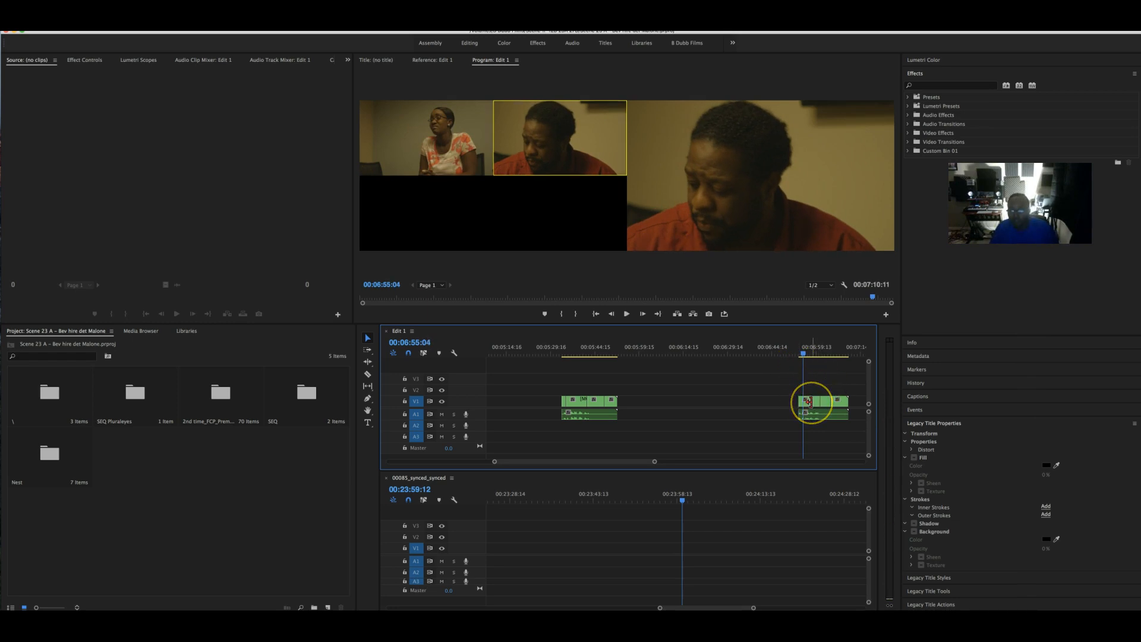
- Try the Razor at 00:06:55:04, then return to Selection and check the gap before the clip
key("c")
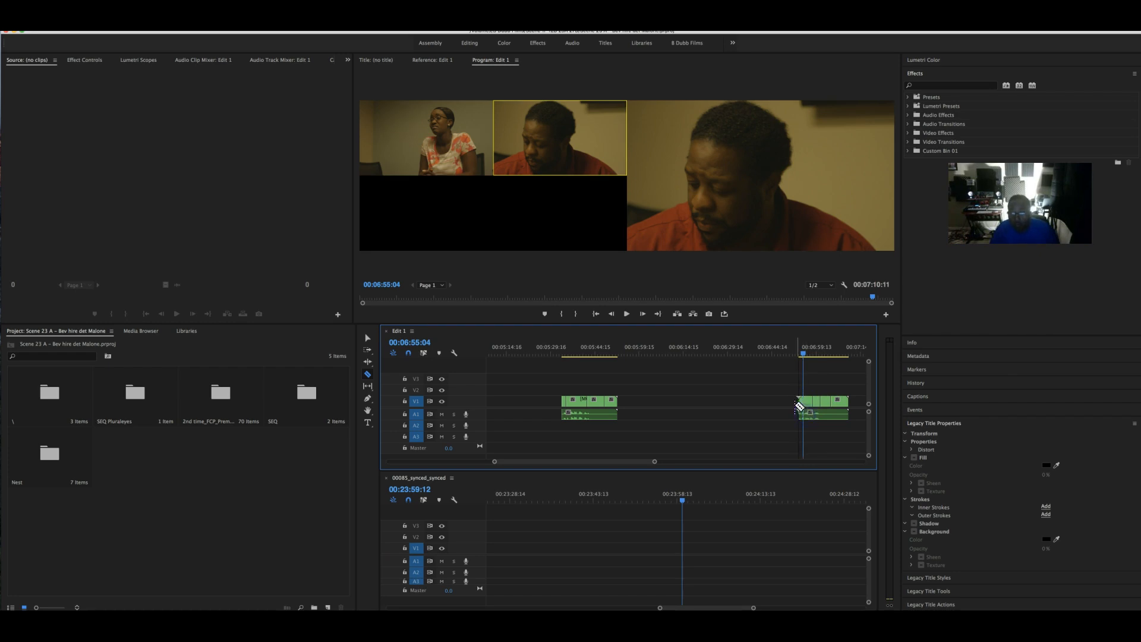
key("v")
left_click(791, 395)
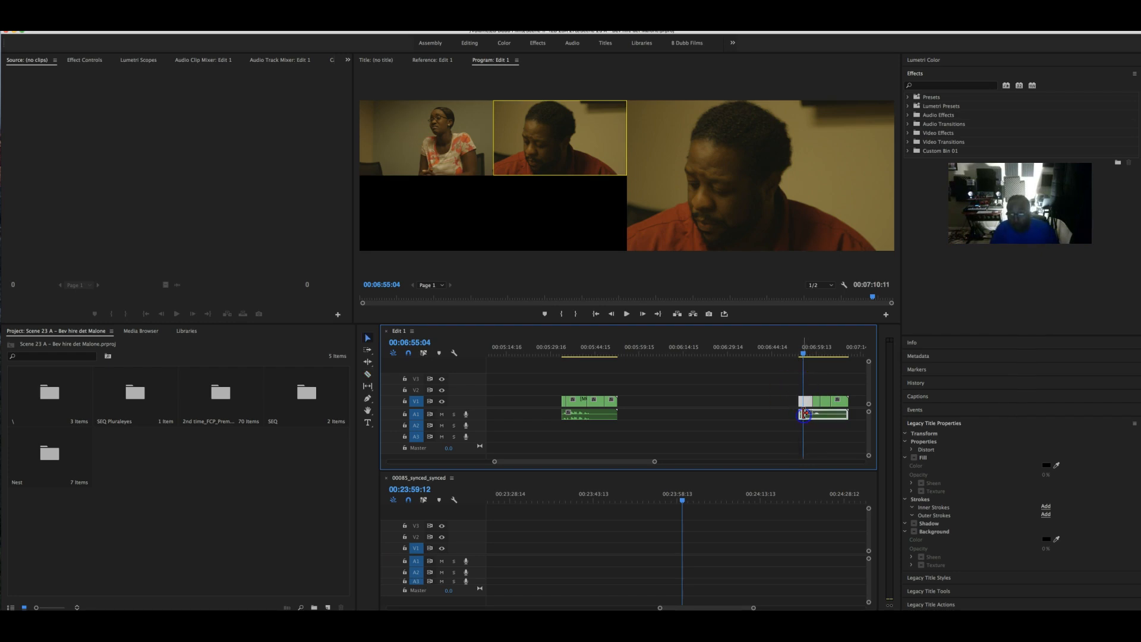
left_click(790, 400)
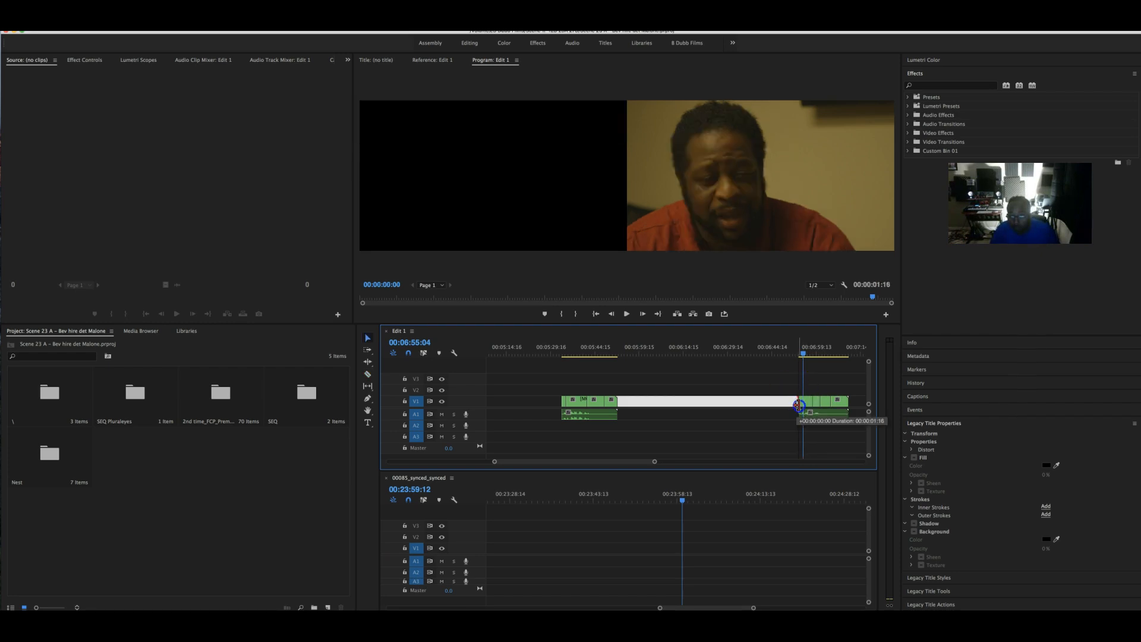
left_click(793, 403)
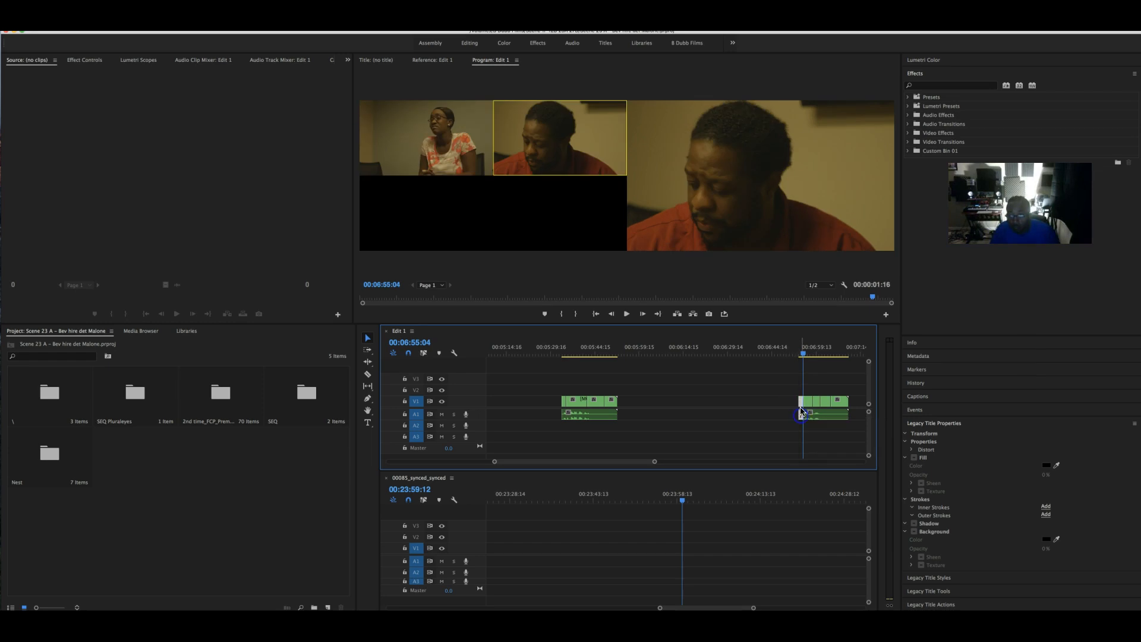
- Cut the last clip, paste it at 00:04:00:18, shorten it one second, and play it back
right_click(800, 403)
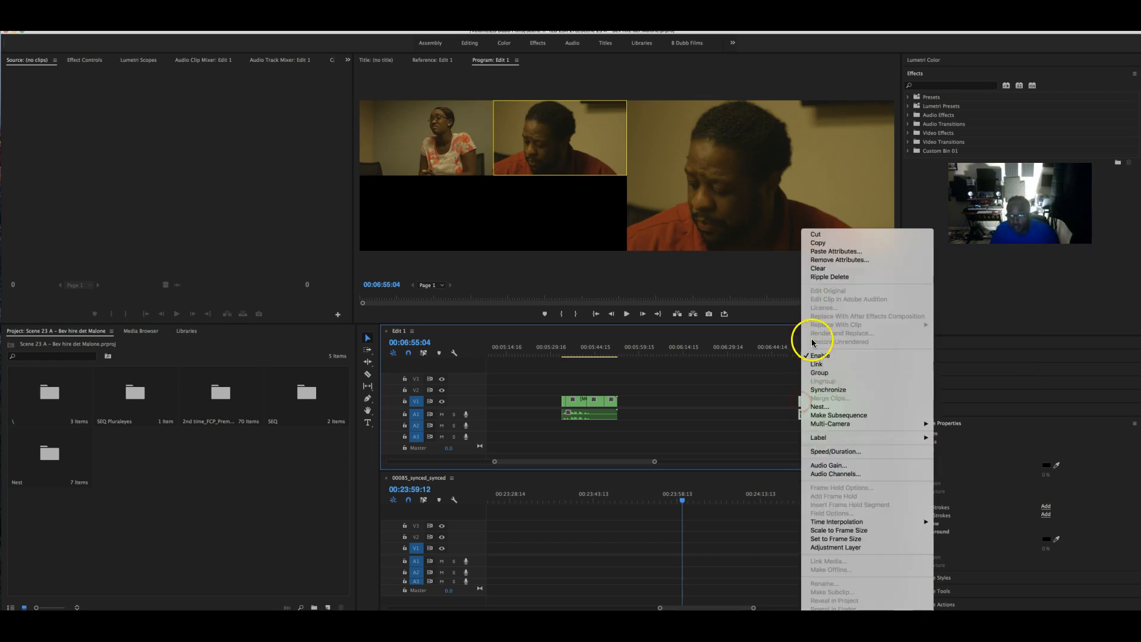
left_click(822, 235)
scroll(687, 381, "left", 10)
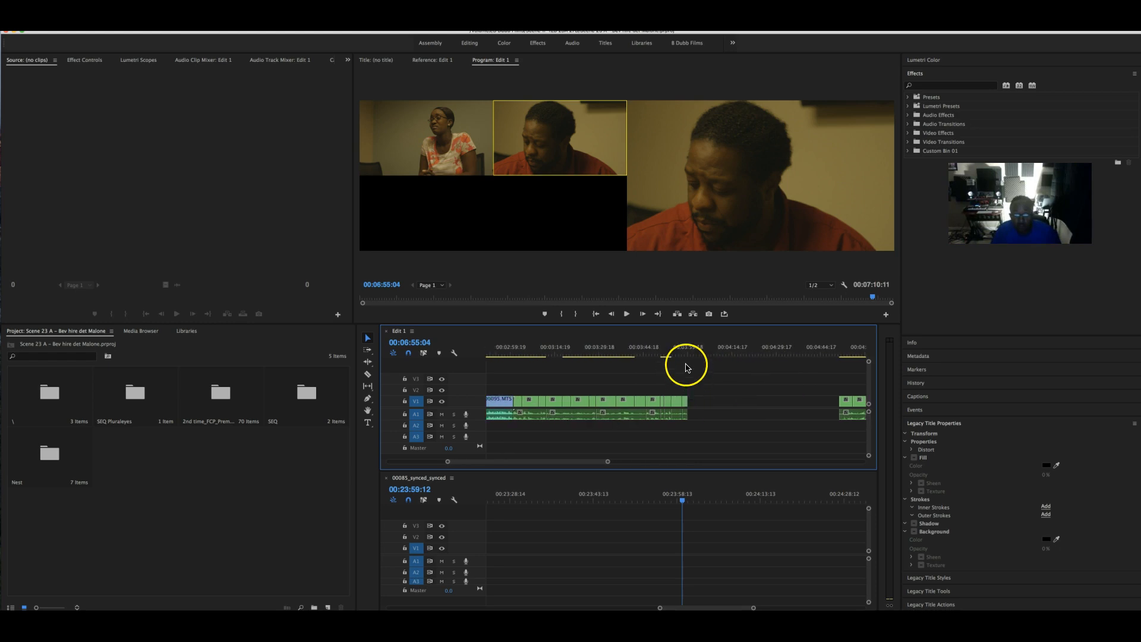
left_click(691, 352)
key("super+v")
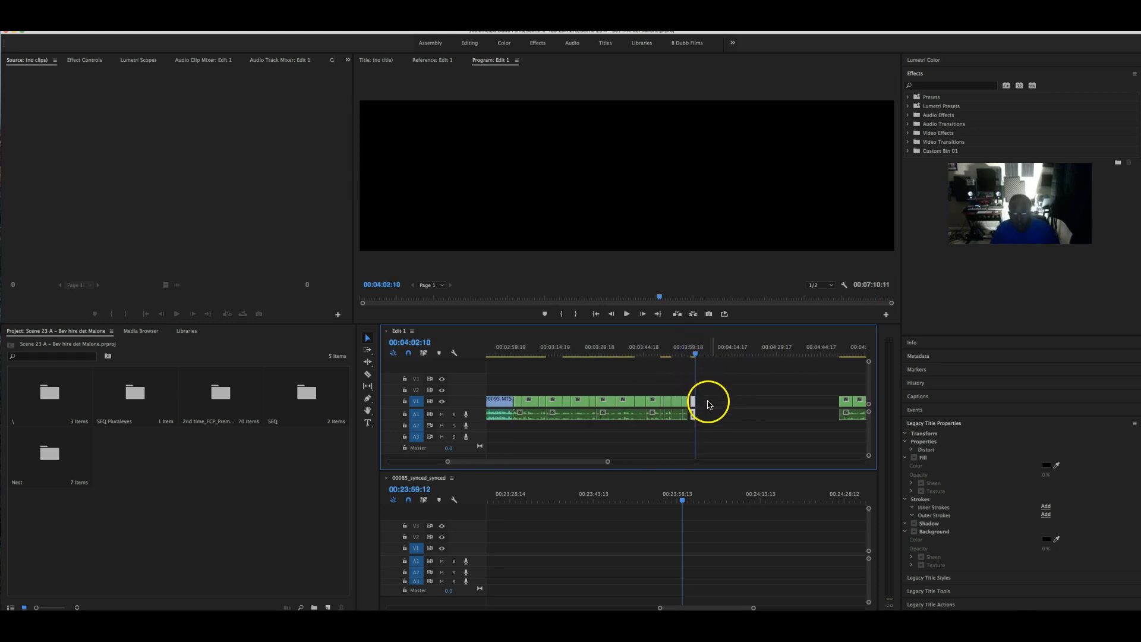
left_click_drag(693, 405, 690, 403)
left_click(684, 349)
key("space")
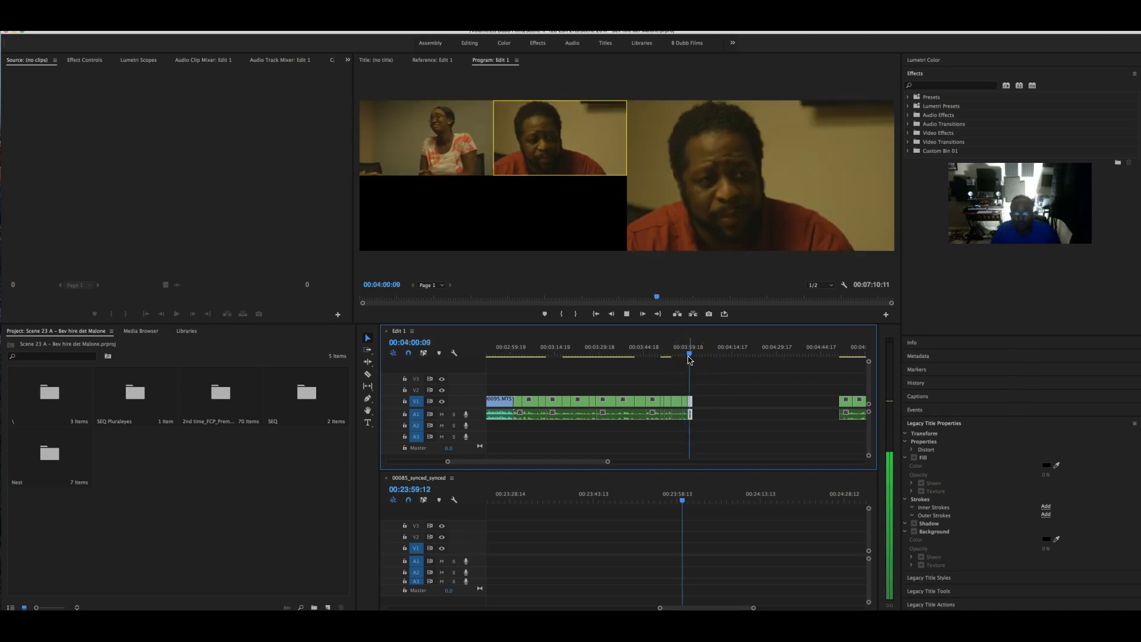
key("space")
- Review the sequence around 00:05:45 and its end from 00:06:54 to 00:06:56:12
scroll(768, 427, "down", 5)
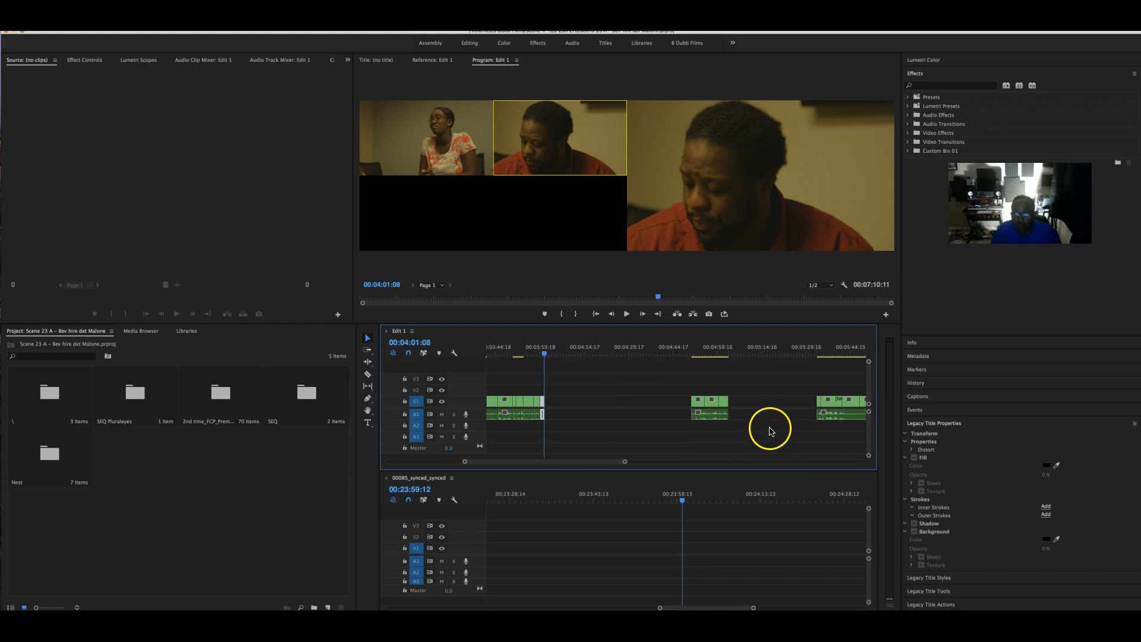
scroll(770, 423, "down", 3)
left_click_drag(724, 350, 759, 352)
scroll(759, 351, "down", 7)
left_click(761, 347)
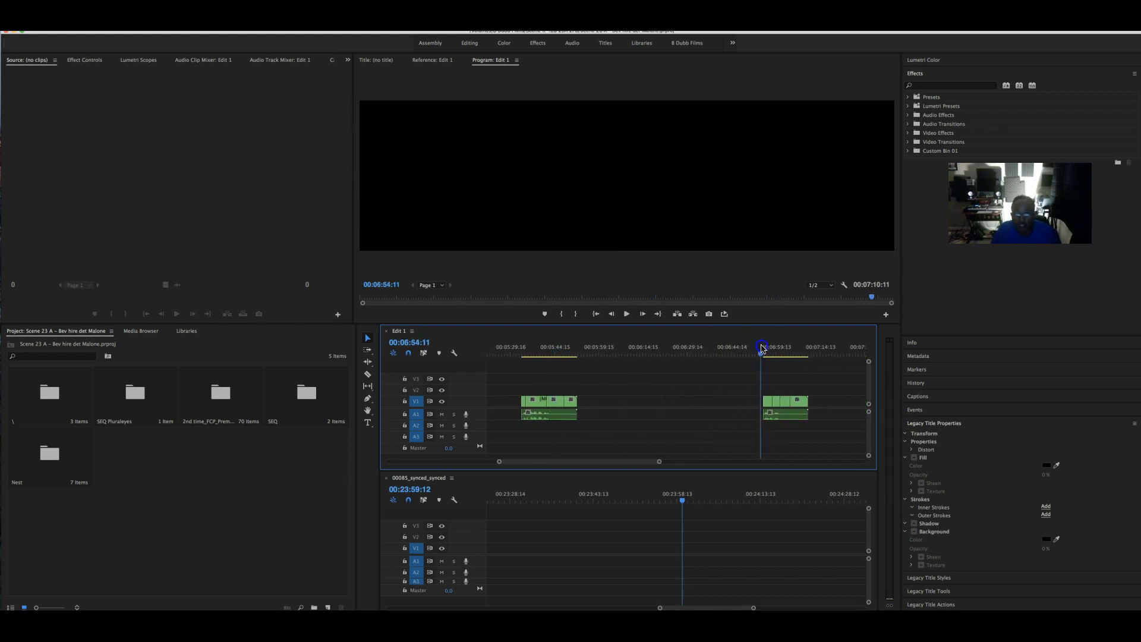
key("space")
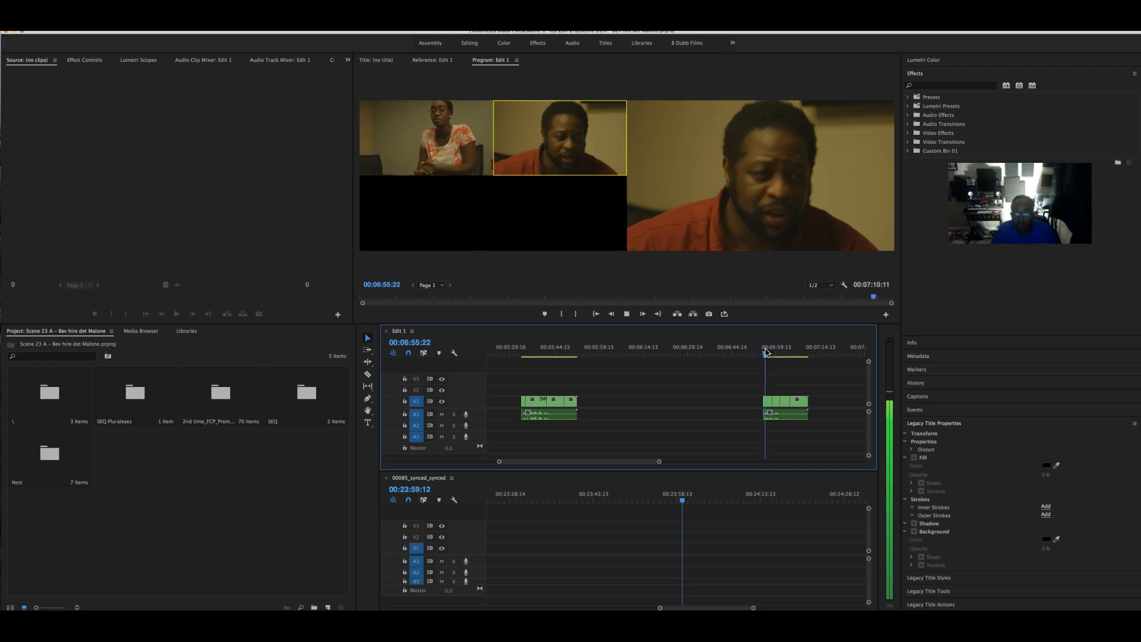
key("space")
scroll(767, 355, "down", 11)
- Play back Edit 1 from 00:05:34 to 00:05:37:15
scroll(766, 354, "up", 13)
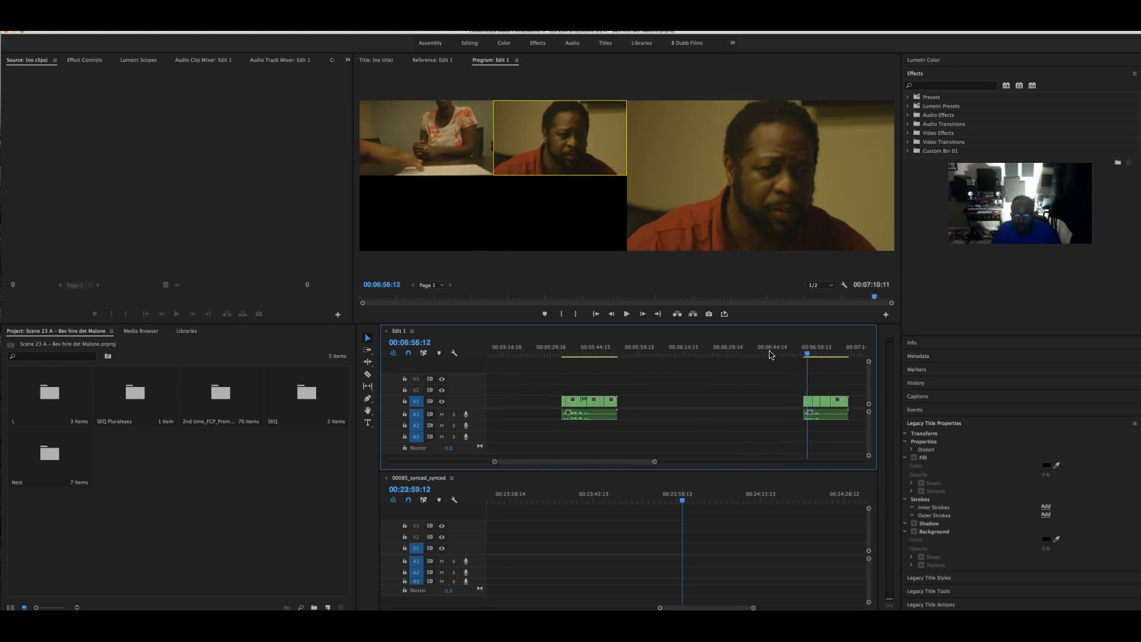
left_click_drag(667, 355, 577, 348)
key("space")
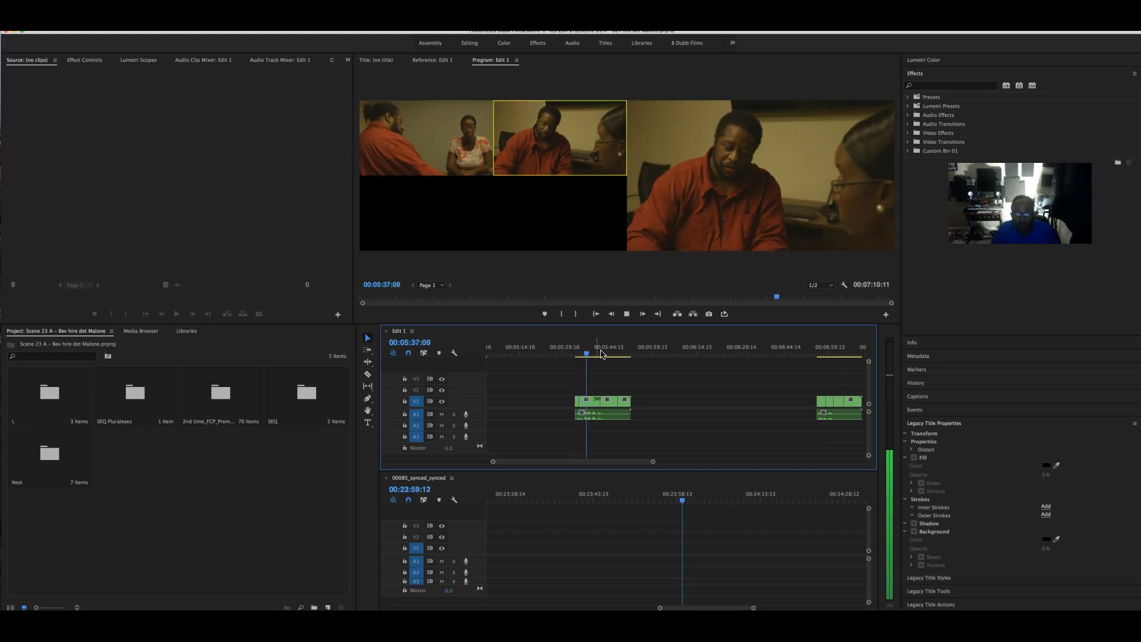
key("space")
scroll(642, 356, "up", 2)
scroll(630, 357, "up", 2)
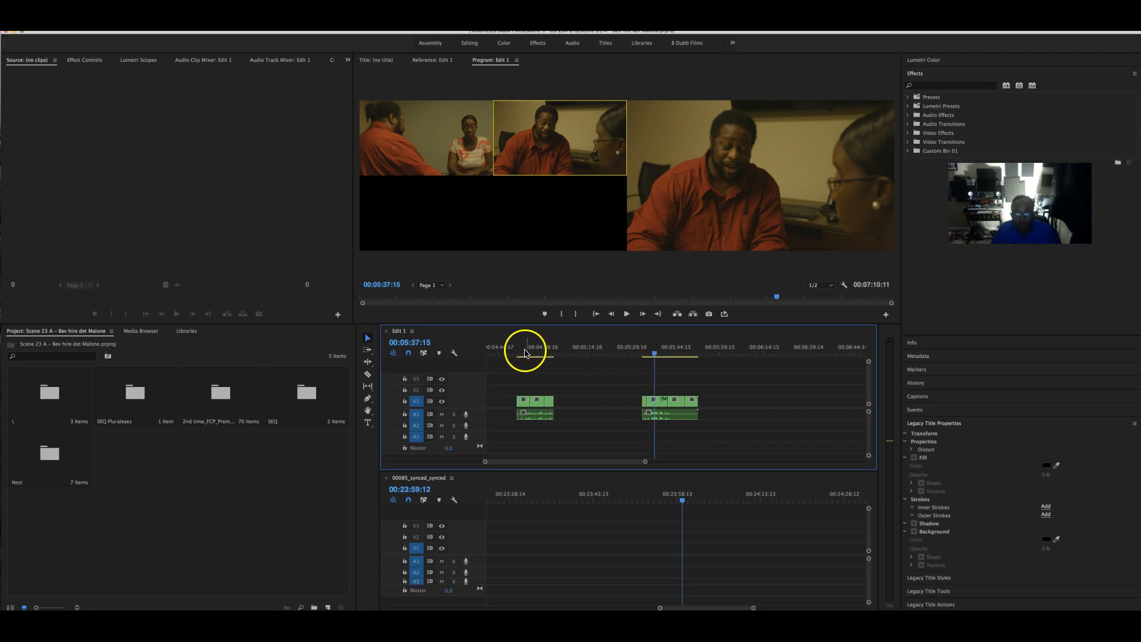
- Lengthen the clip at 00:04:51:23 earlier by 1 second 16 frames, to about 00:04:46:20
mouse_move(520, 354)
left_mouse_down()
mouse_move(532, 356)
mouse_move(516, 355)
left_mouse_up()
key("space")
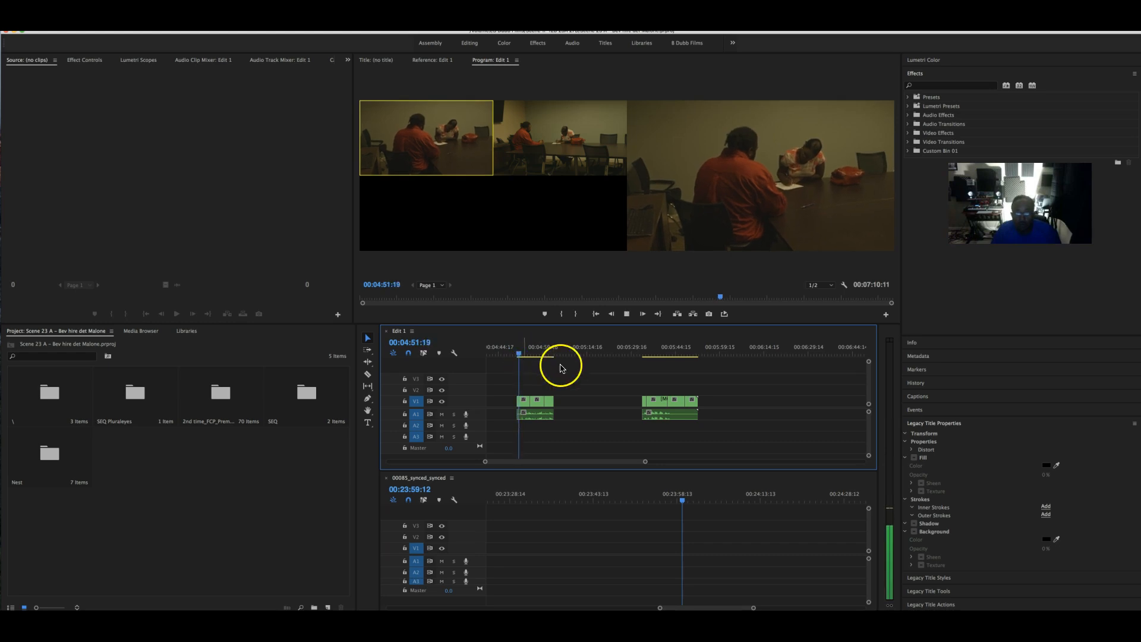
key("space")
scroll(560, 390, "left", 5)
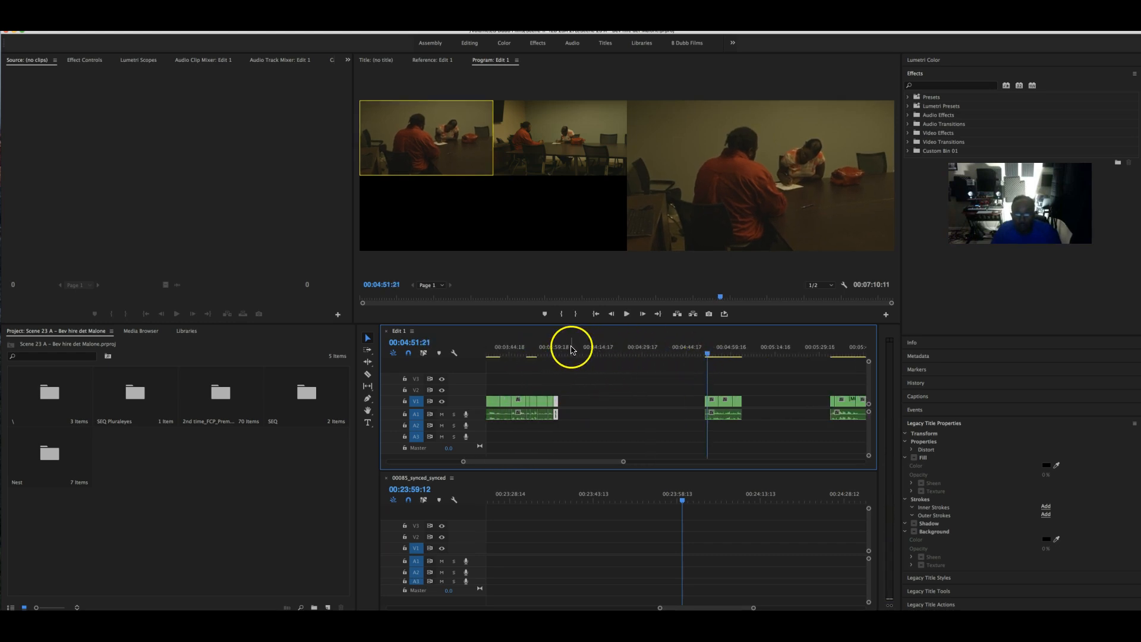
left_click_drag(706, 414, 704, 410)
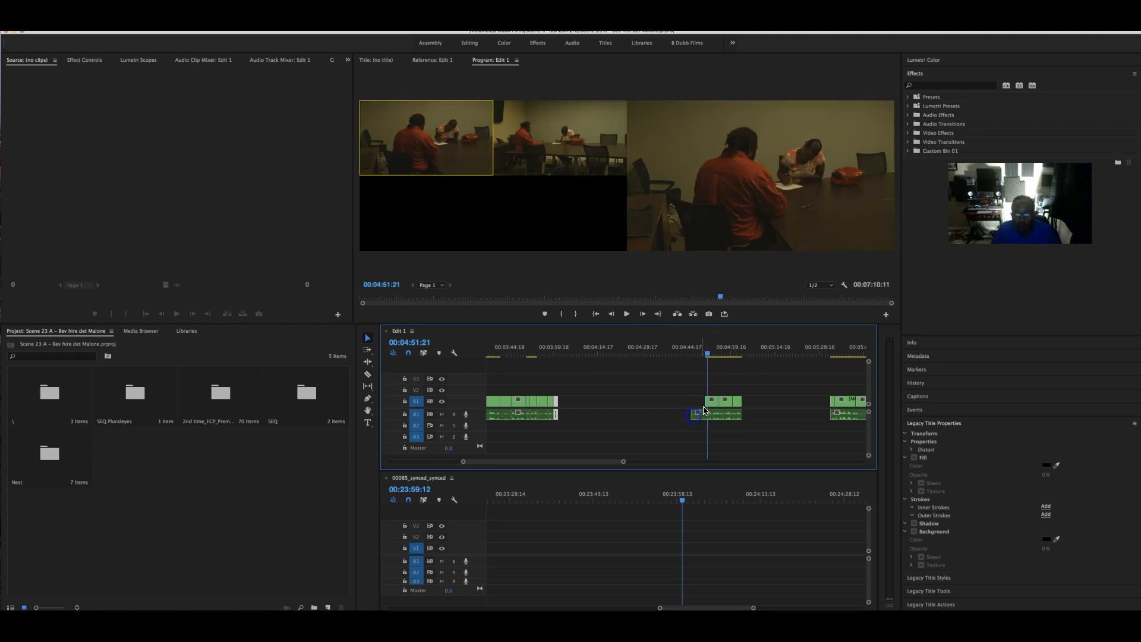
left_click(693, 355)
- Extend the multicam clip's start back toward 00:04:10 and scrub to about 00:05:34 to preview it
key("space")
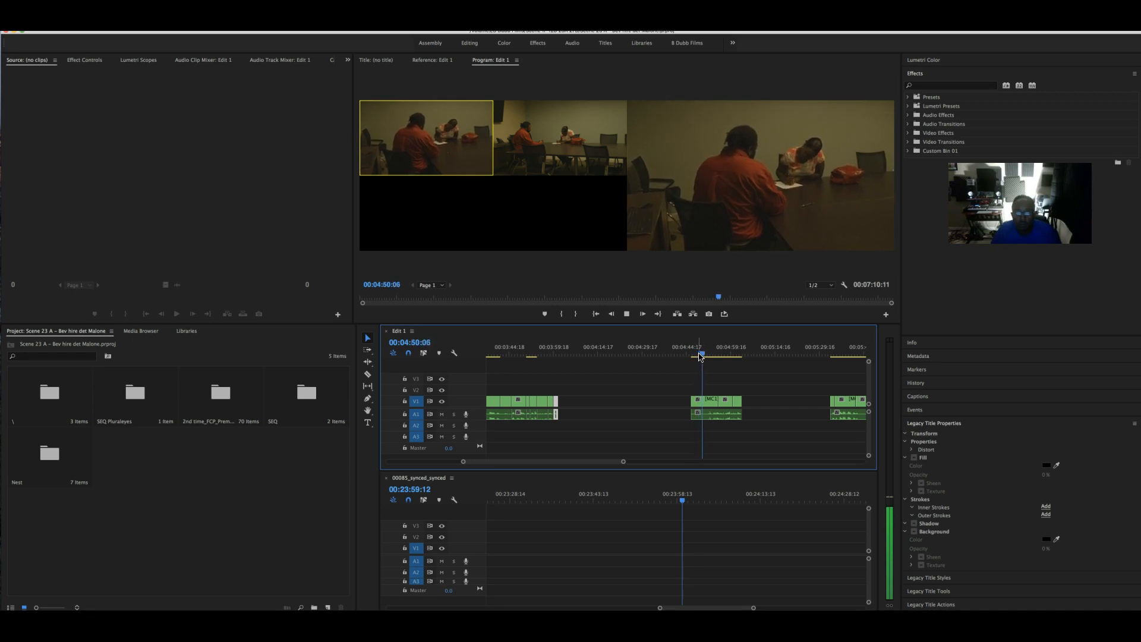
left_click_drag(695, 401, 646, 401)
mouse_move(652, 350)
left_mouse_down()
mouse_move(682, 350)
mouse_move(648, 351)
left_mouse_up()
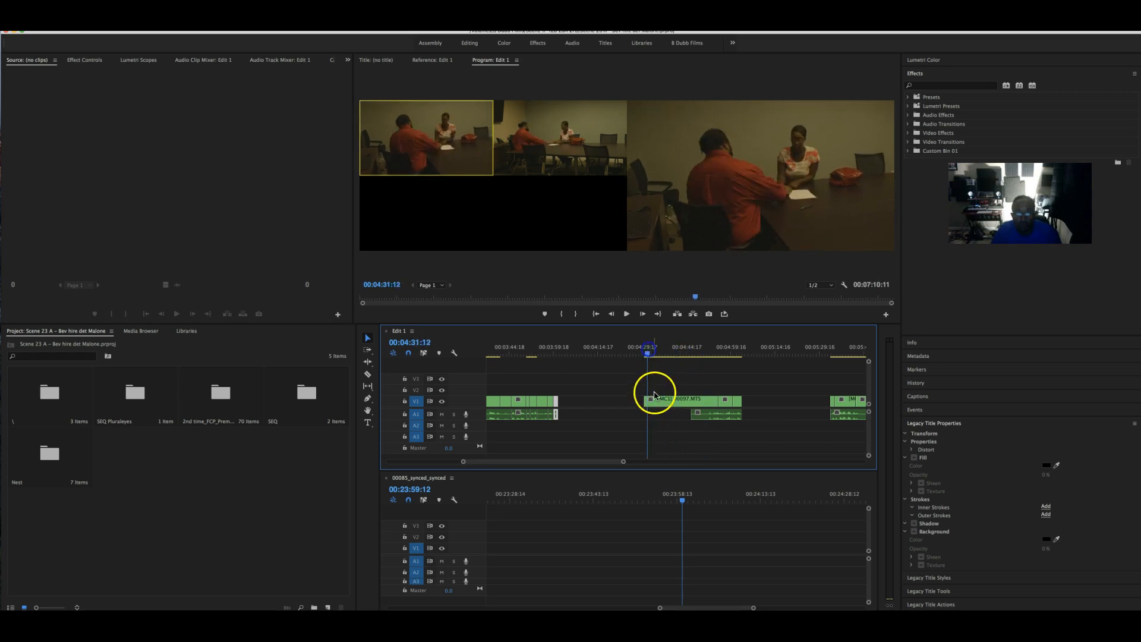
left_click_drag(644, 402, 593, 402)
left_click(587, 349)
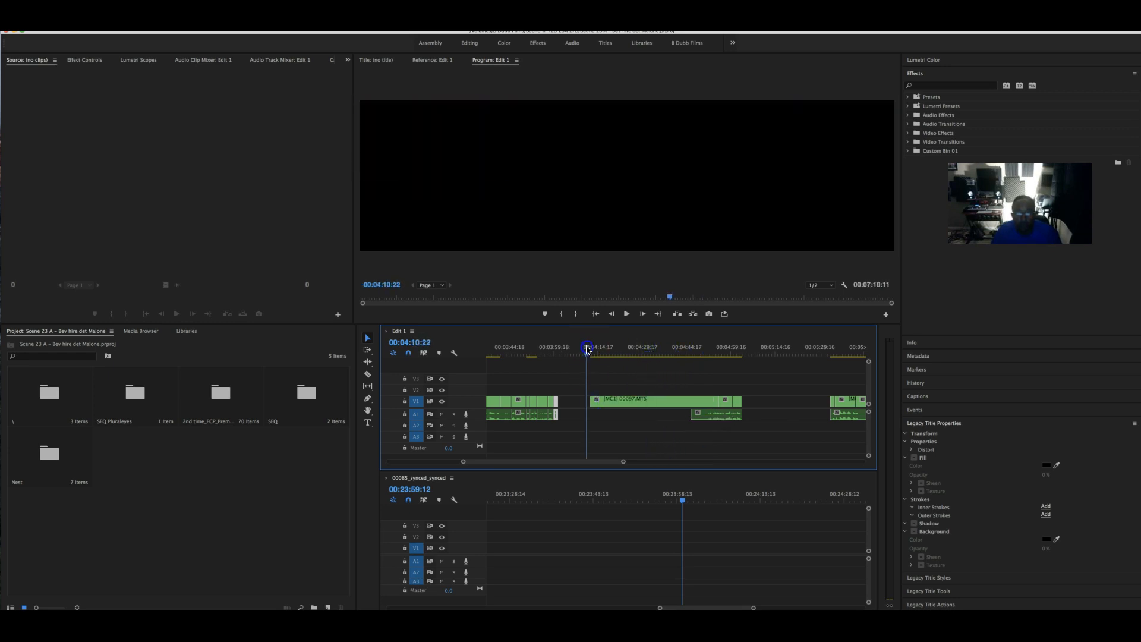
left_click_drag(602, 354, 654, 360)
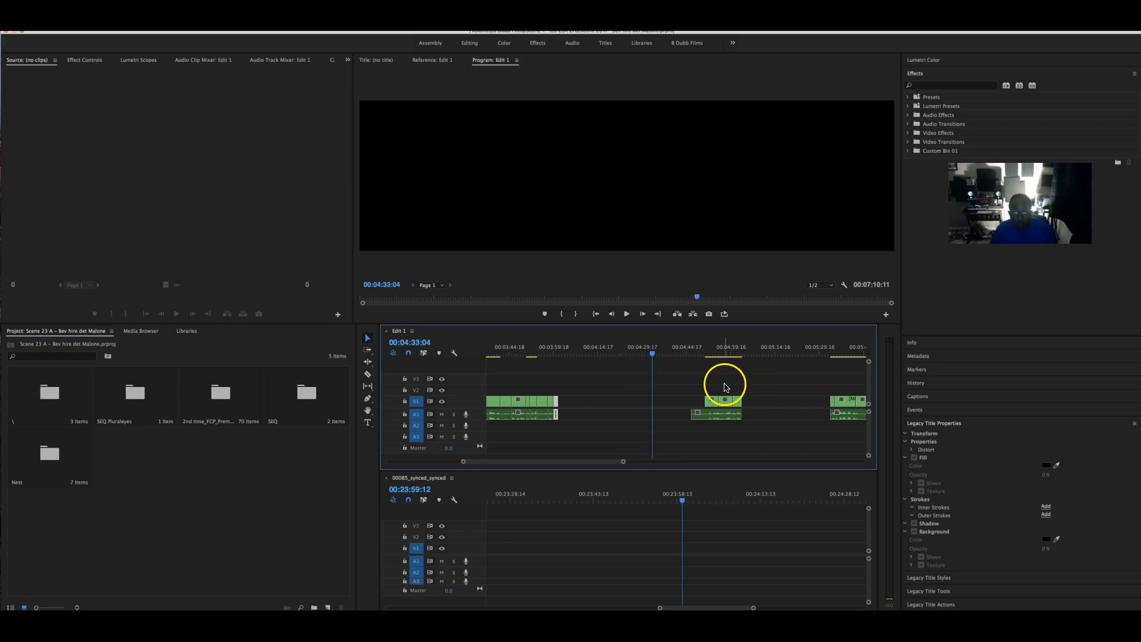
scroll(753, 391, "down", 5)
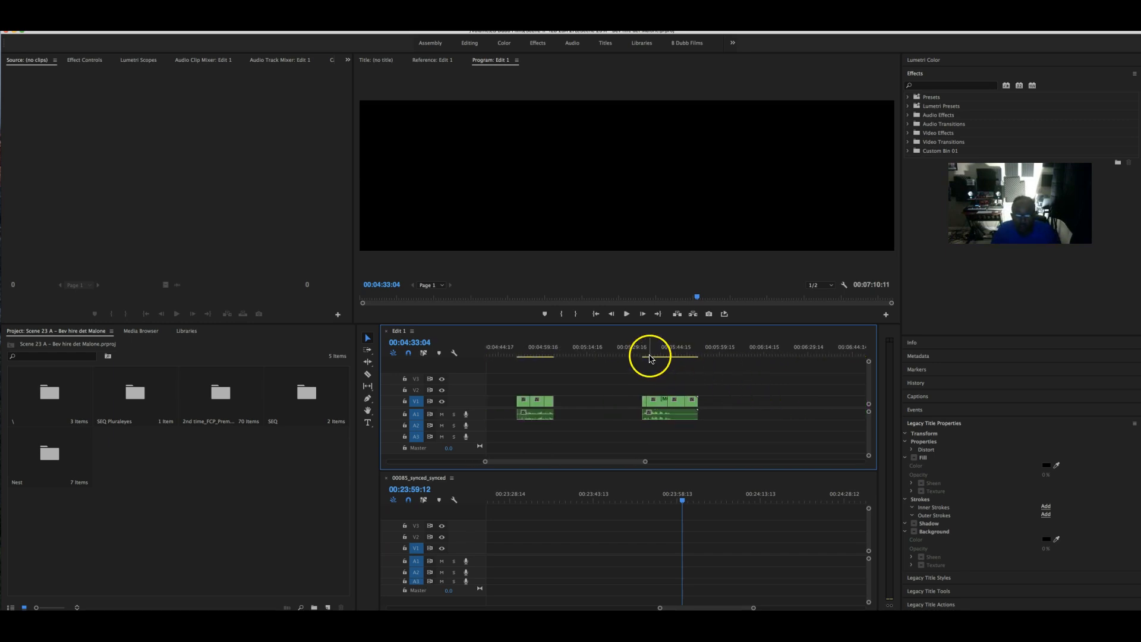
left_click_drag(647, 354, 694, 355)
- Zoom out to park at 00:06:58:06, then zoom back in and scrub the final multicam clip
left_click_drag(647, 463, 700, 463)
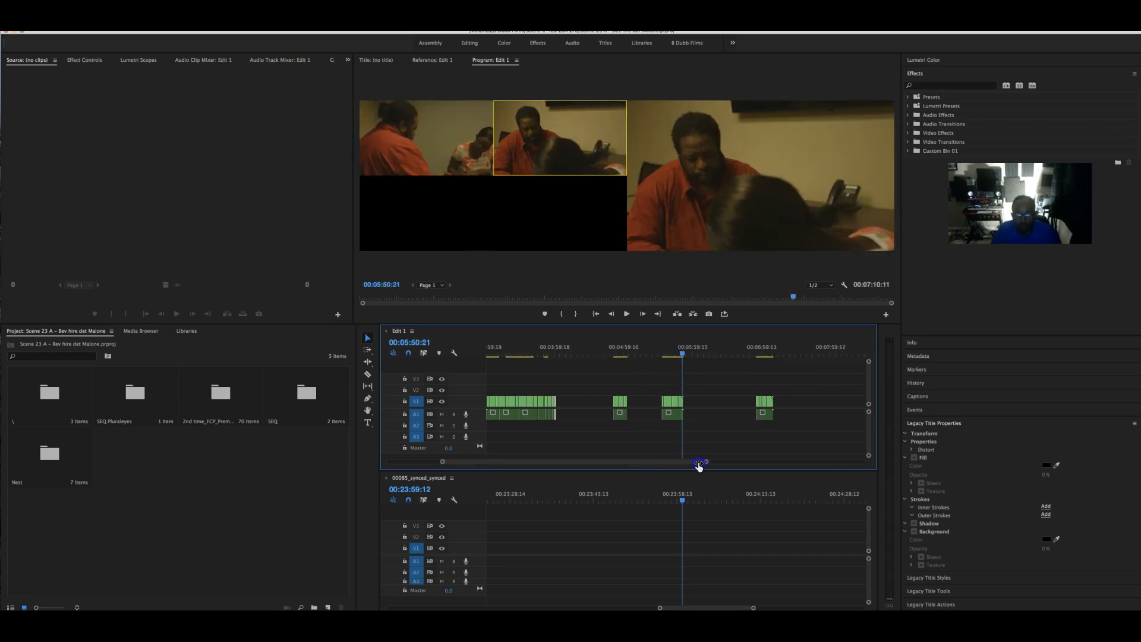
left_click_drag(755, 352, 756, 355)
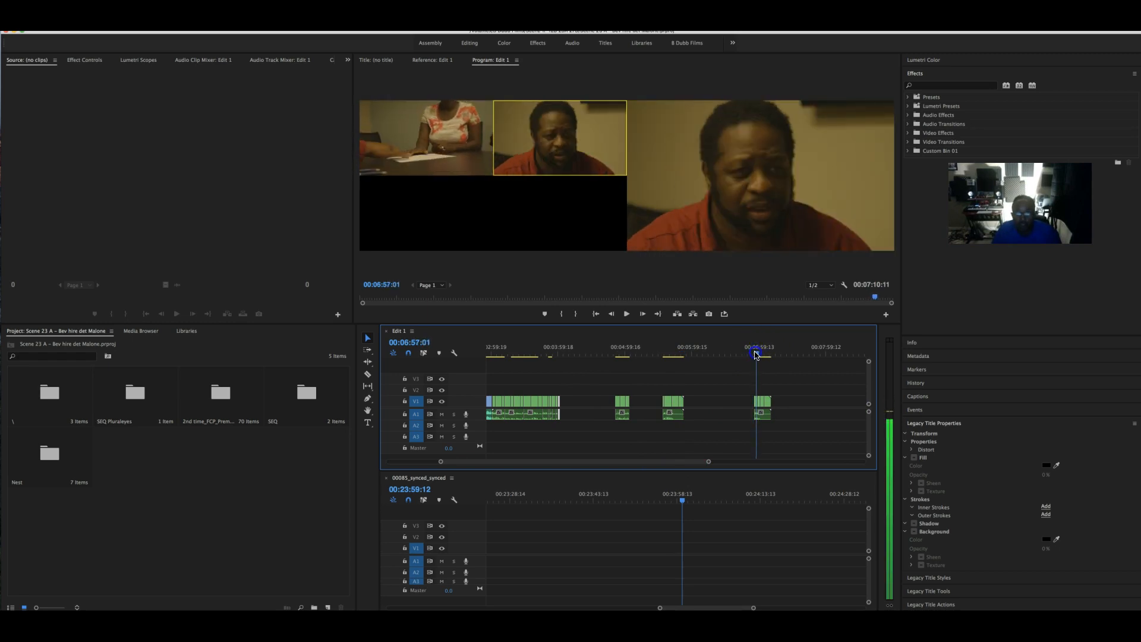
left_click_drag(709, 462, 621, 461)
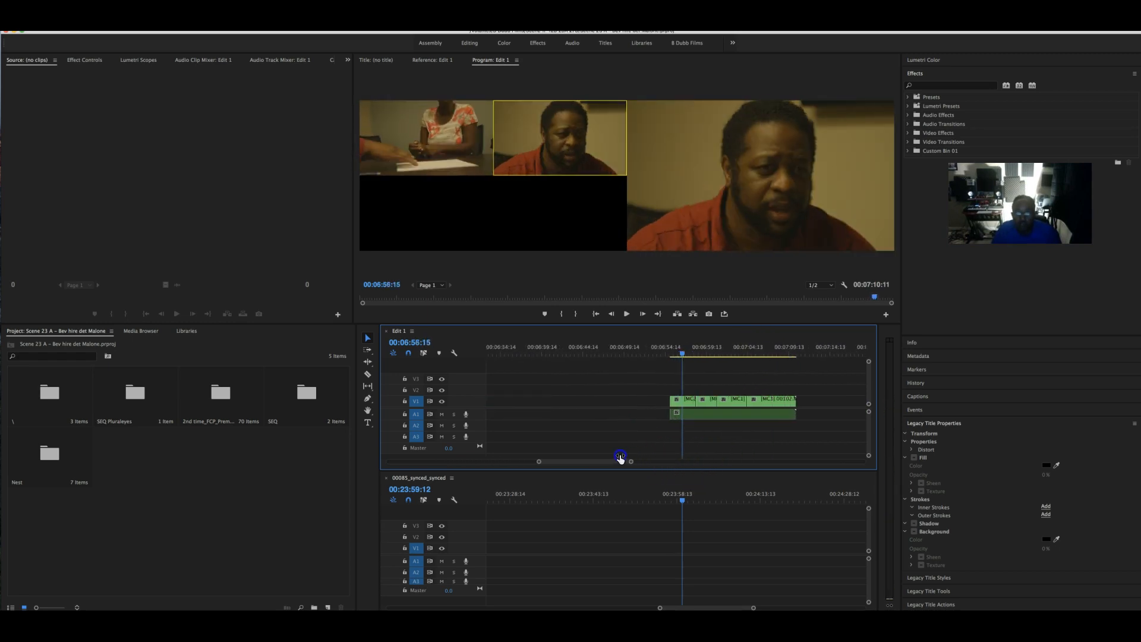
mouse_move(680, 356)
left_mouse_down()
mouse_move(705, 355)
mouse_move(674, 355)
left_mouse_up()
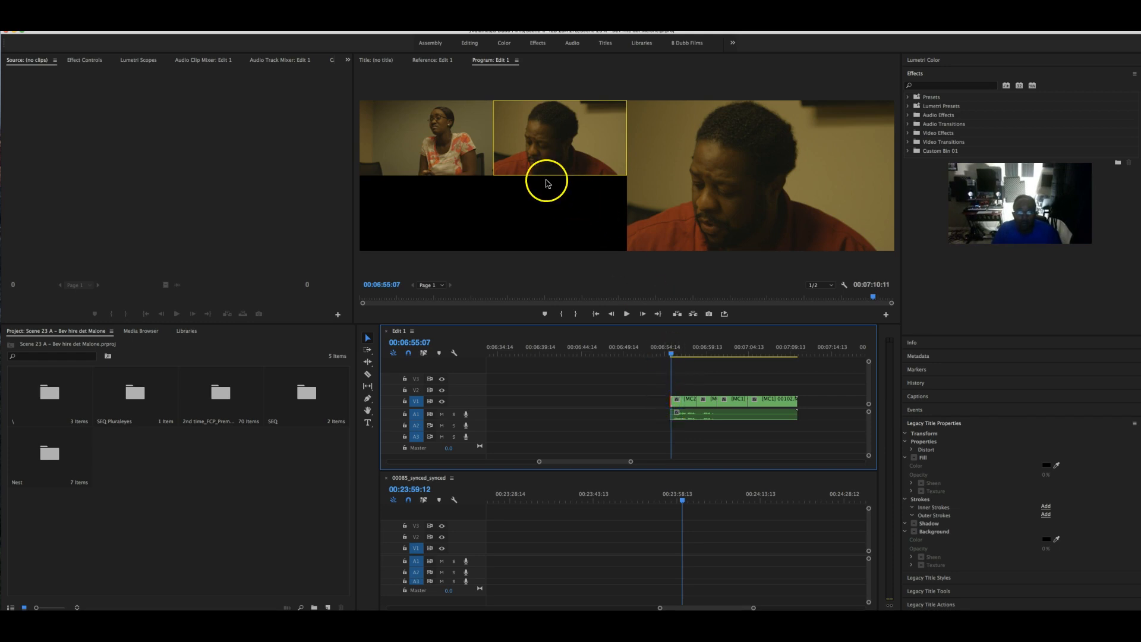
- During playback, switch the final clip from the woman's angle to the man's and back
key("space")
left_click(414, 158)
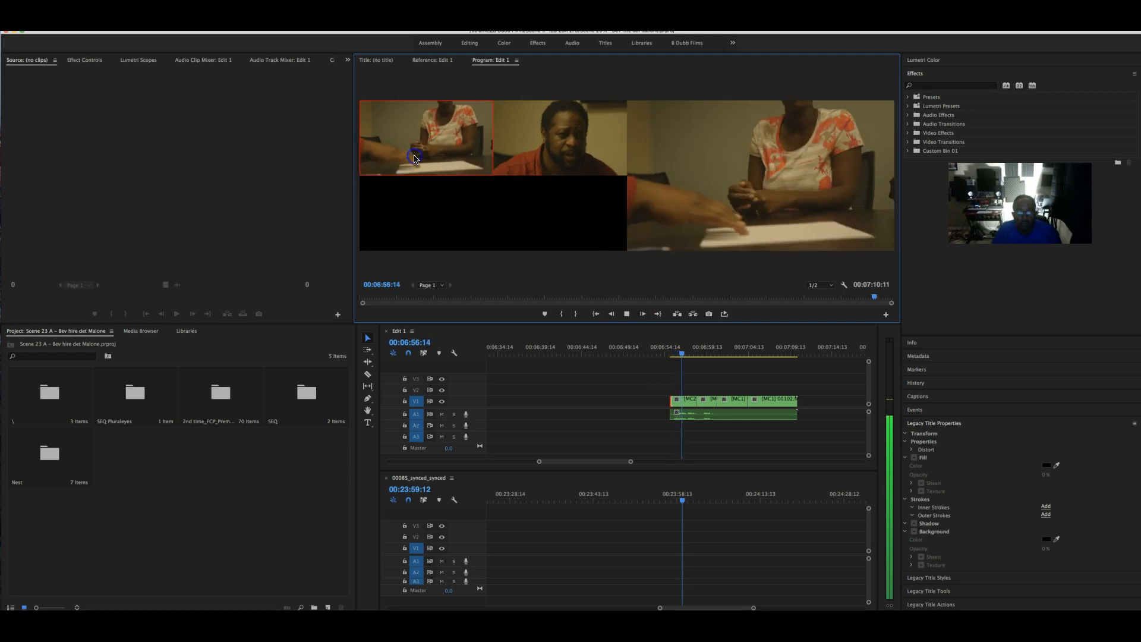
left_click(533, 157)
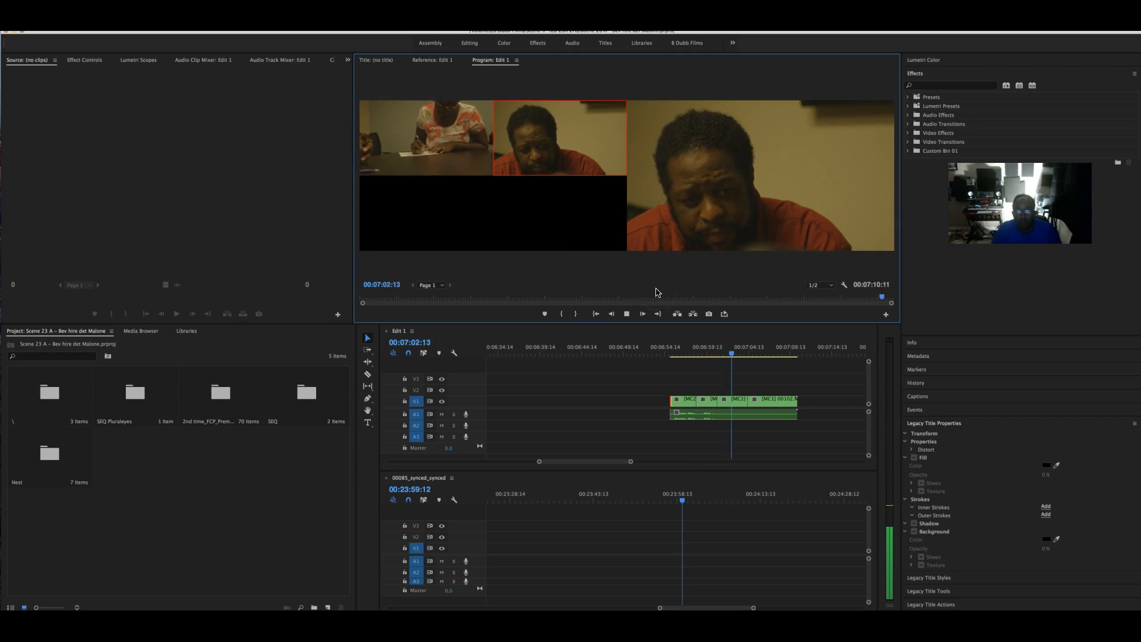
left_click(456, 168)
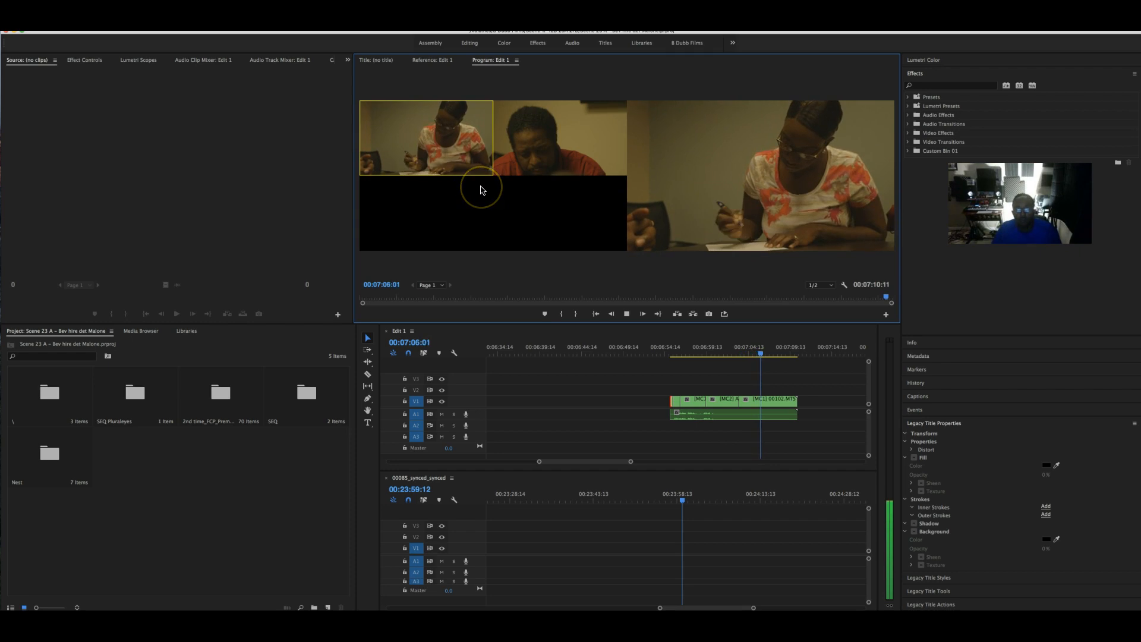
key("space")
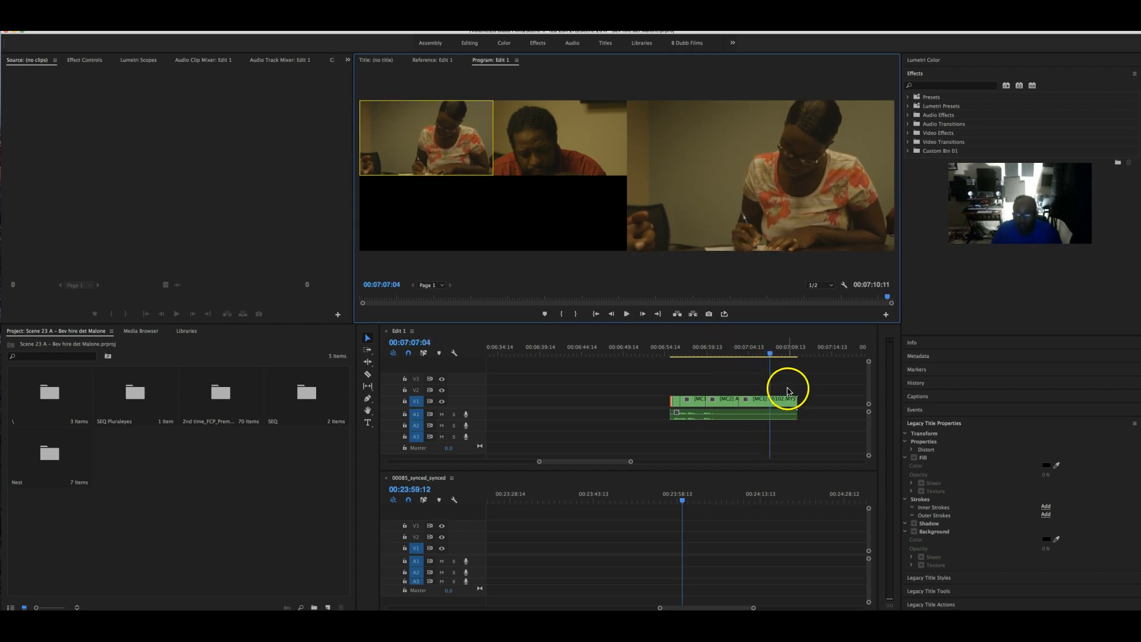
- Shorten the final clip's end by 3:07, extend its start, and switch to angle 2
left_click_drag(796, 402, 767, 414)
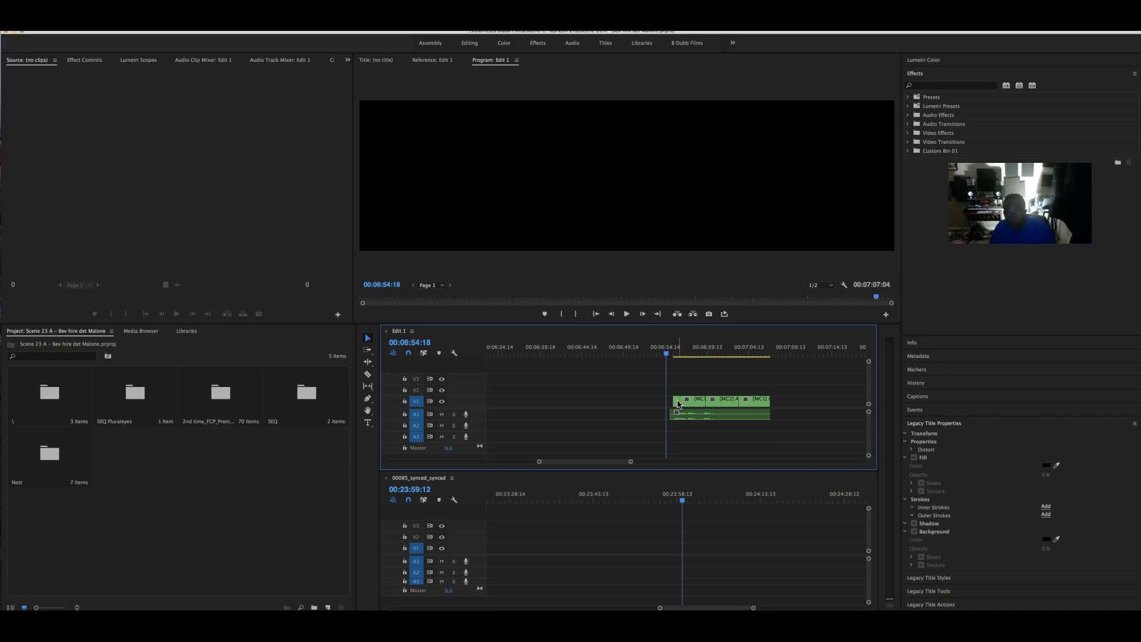
left_click_drag(676, 402, 670, 402)
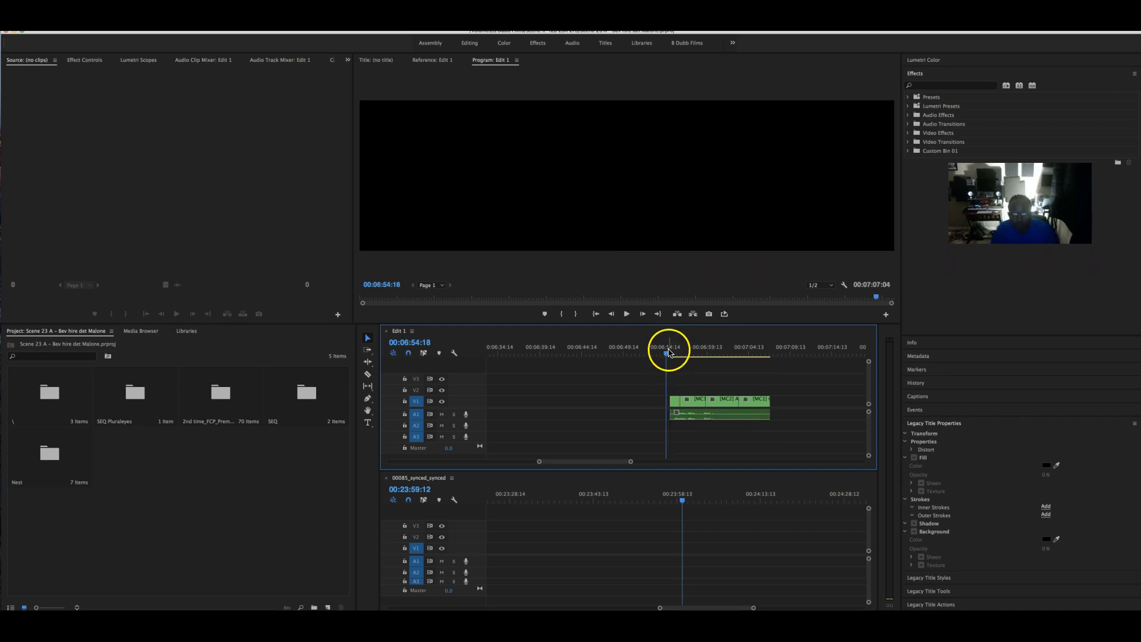
key("space")
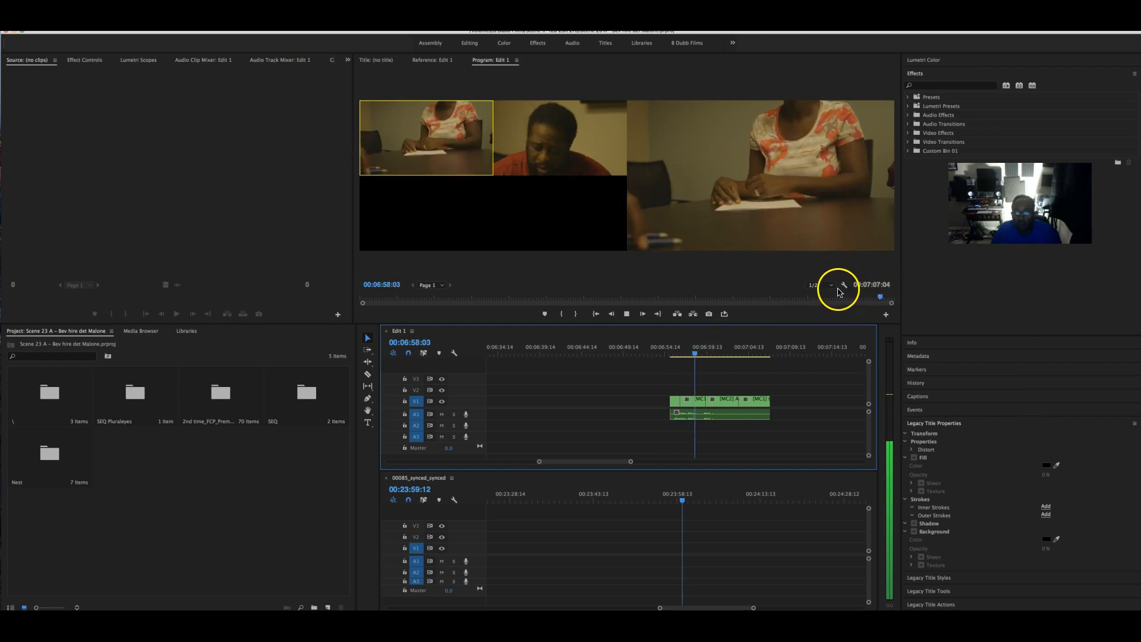
key("2")
key("space")
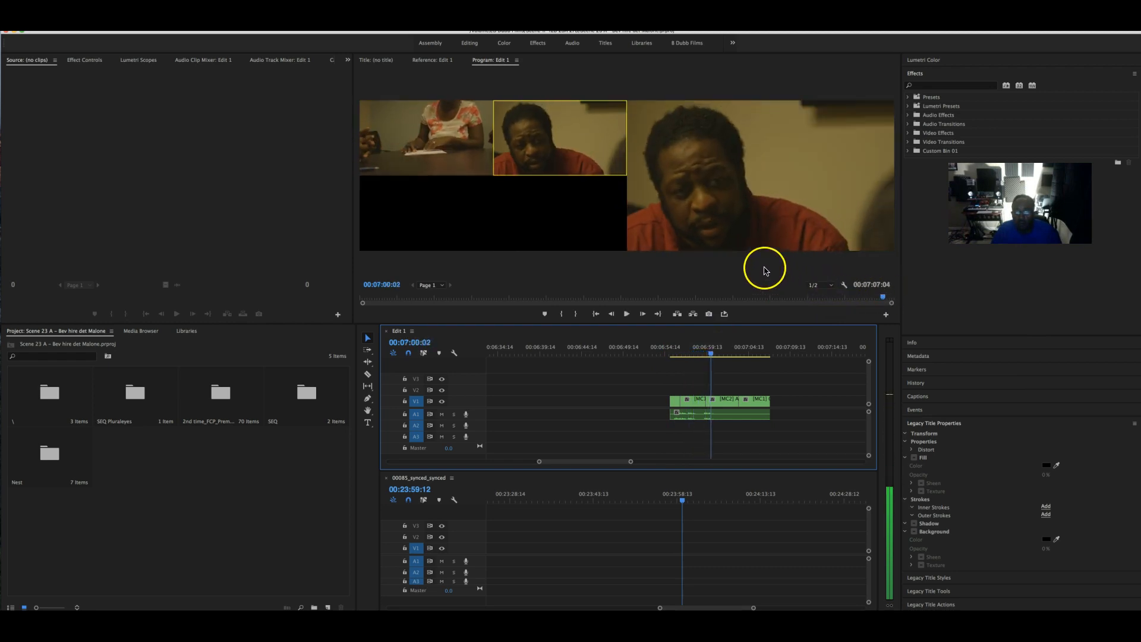
left_click_drag(713, 355, 677, 354)
key("space")
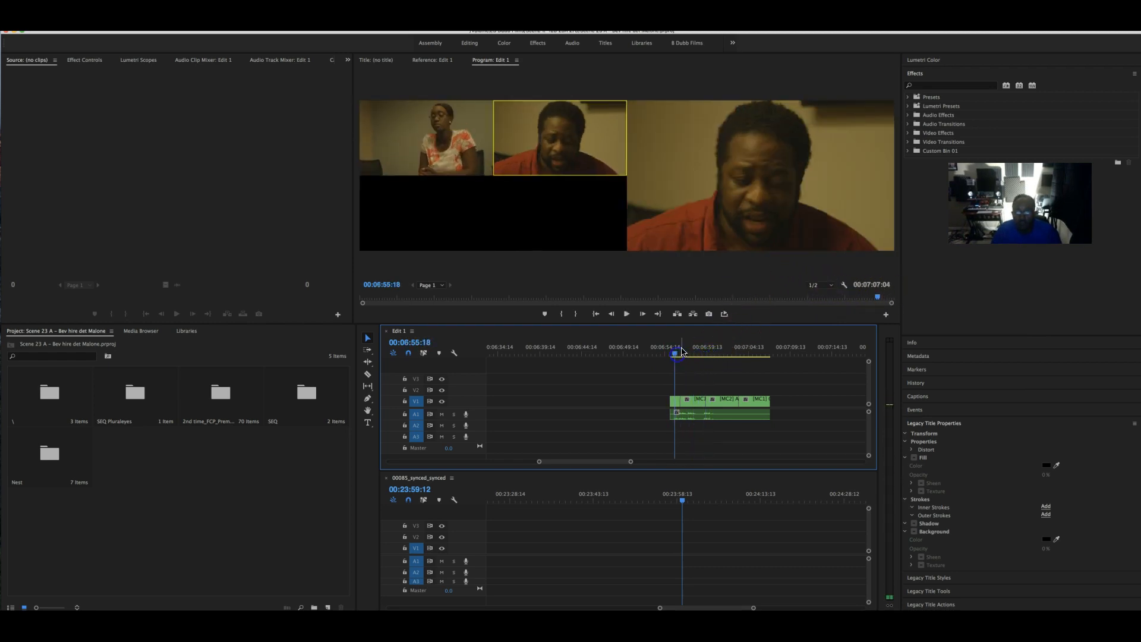
key("space")
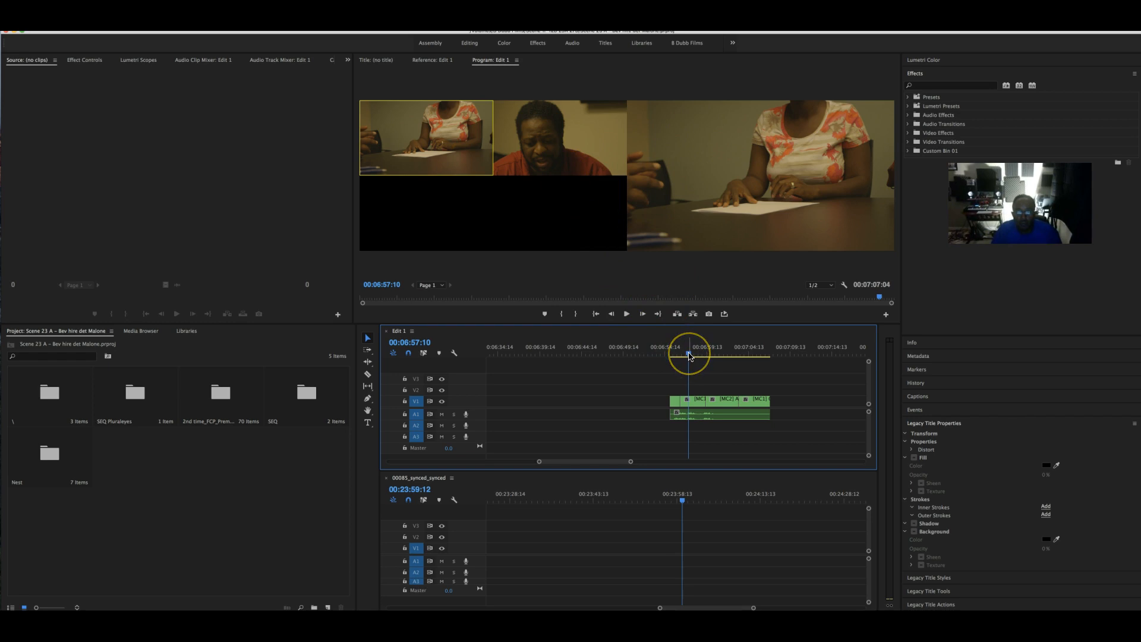
- Split the final clip at about 06:57 and return to the Selection tool
left_click(693, 381)
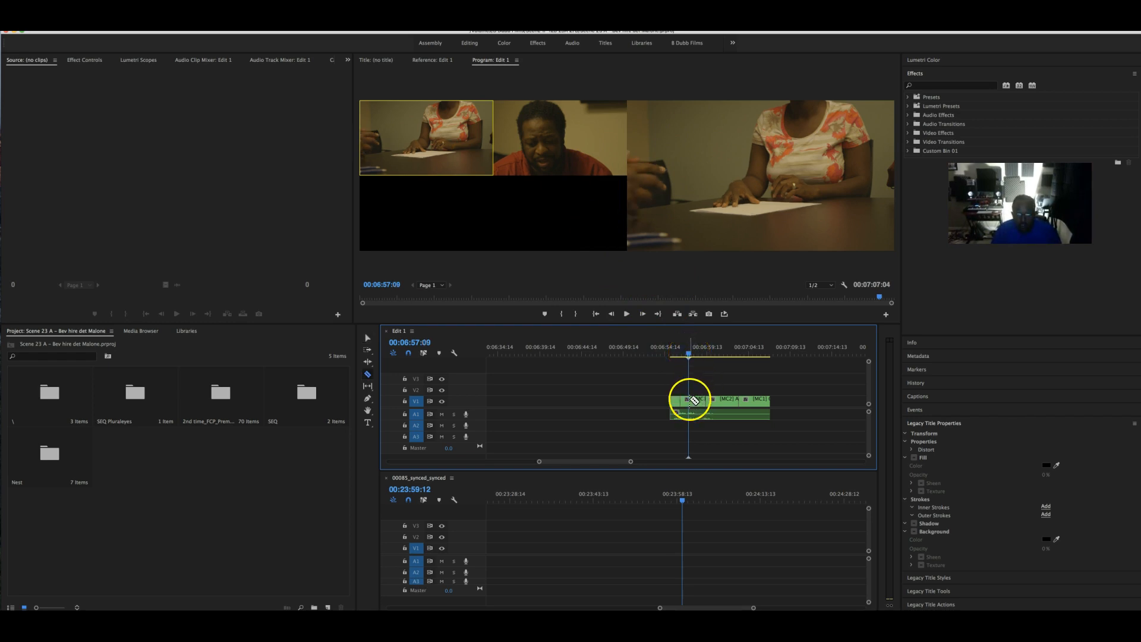
key("space")
left_click(699, 400)
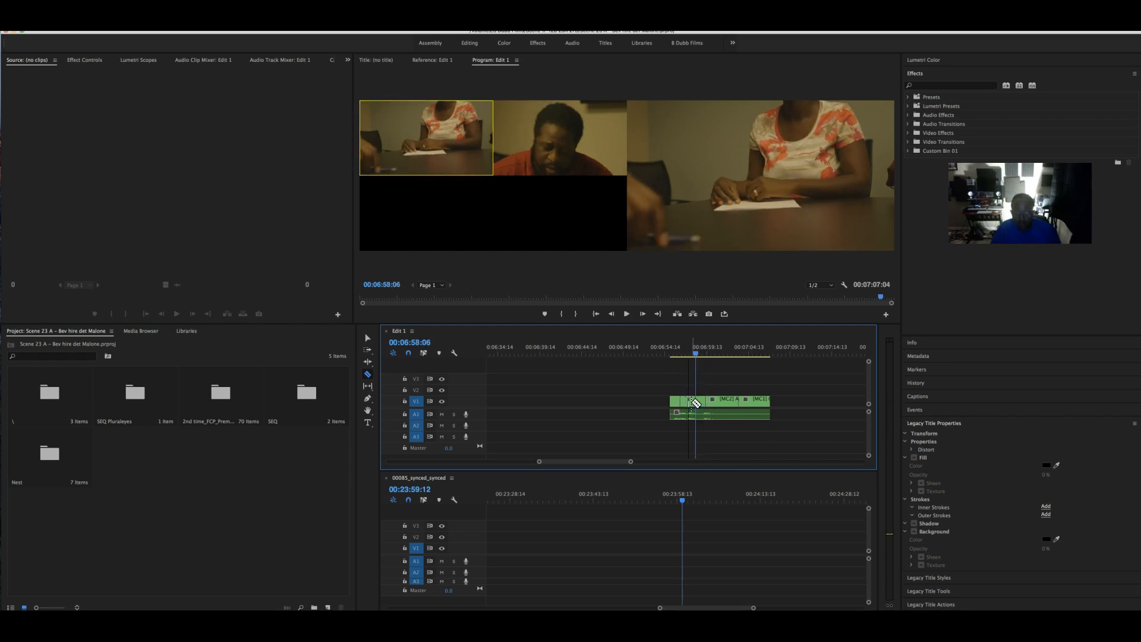
key("v")
left_click(696, 362)
left_click_drag(697, 355, 692, 356)
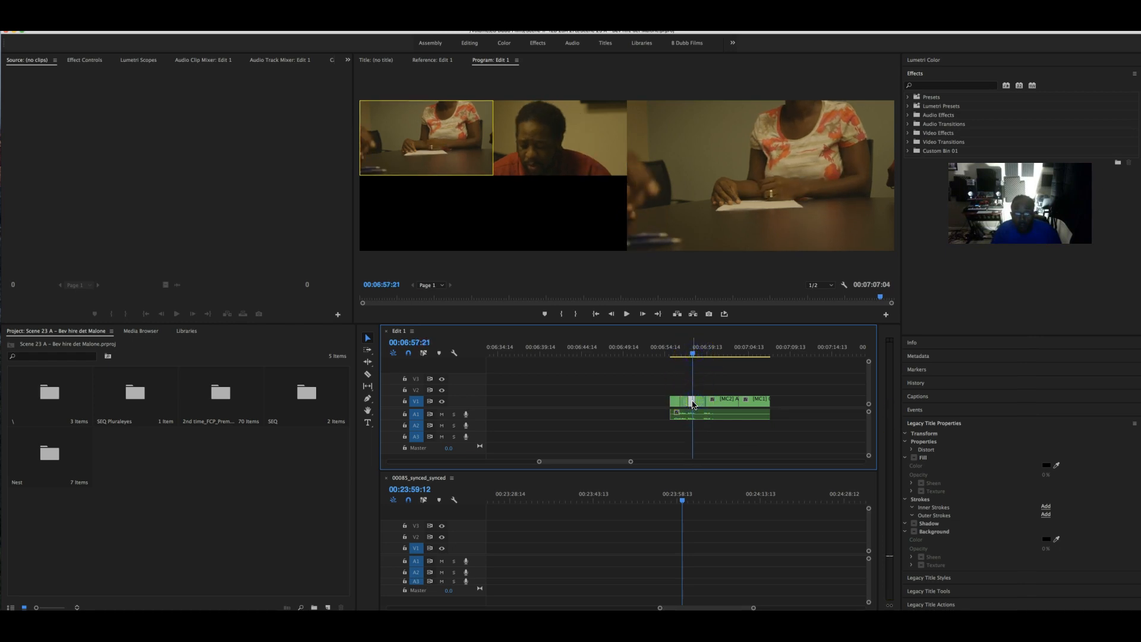
- Cut to the man's angle at 06:57:21, replay the section, and select the final clips
left_click(664, 334)
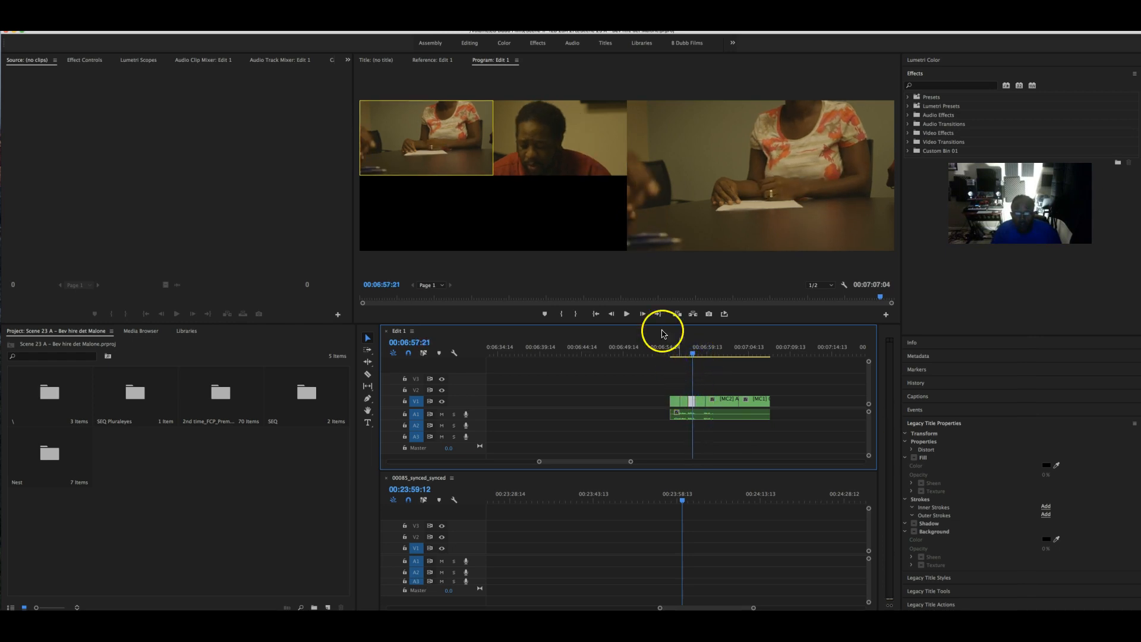
left_click(554, 161)
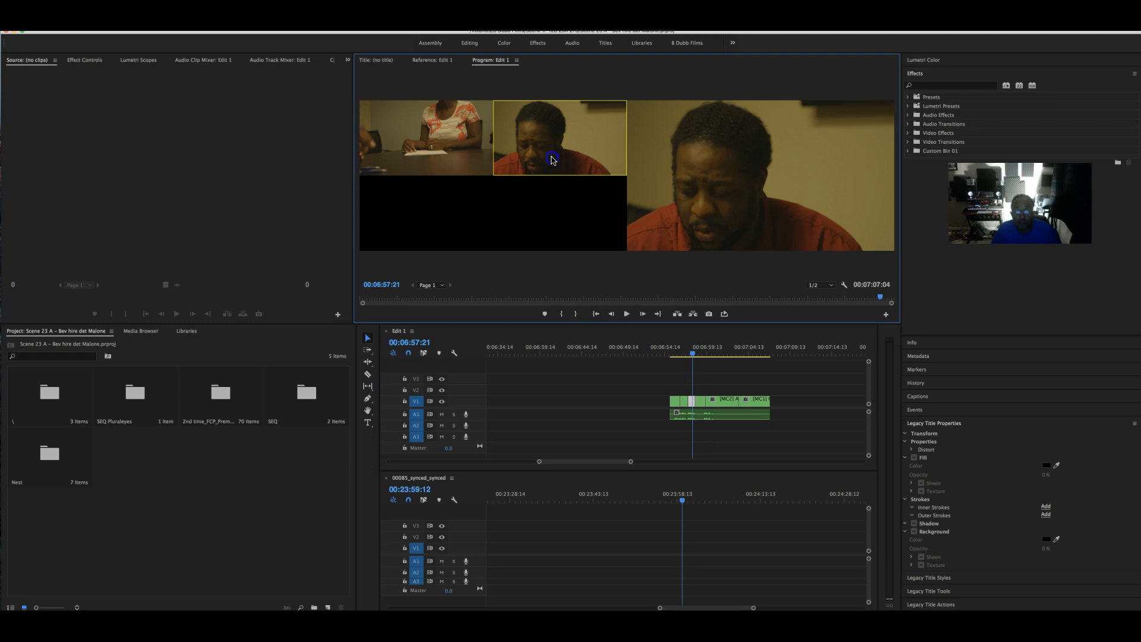
mouse_move(693, 355)
left_mouse_down()
mouse_move(708, 356)
mouse_move(672, 356)
left_mouse_up()
key("space")
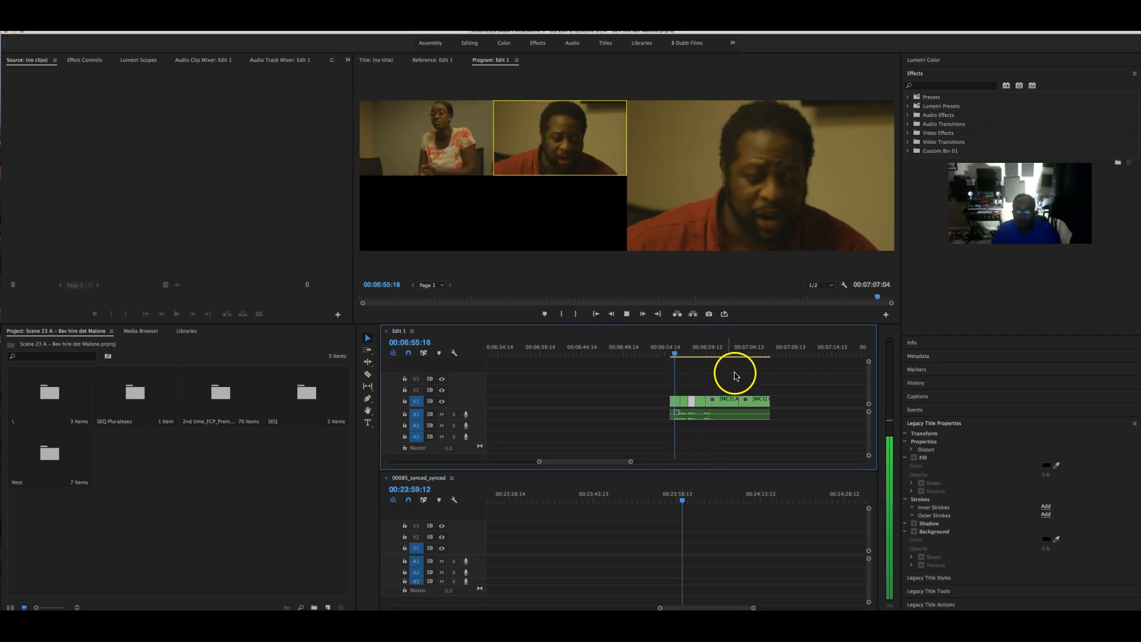
left_click_drag(791, 423, 670, 393)
- Cut the marquee-selected group of clips out of Edit 1
right_click(673, 405)
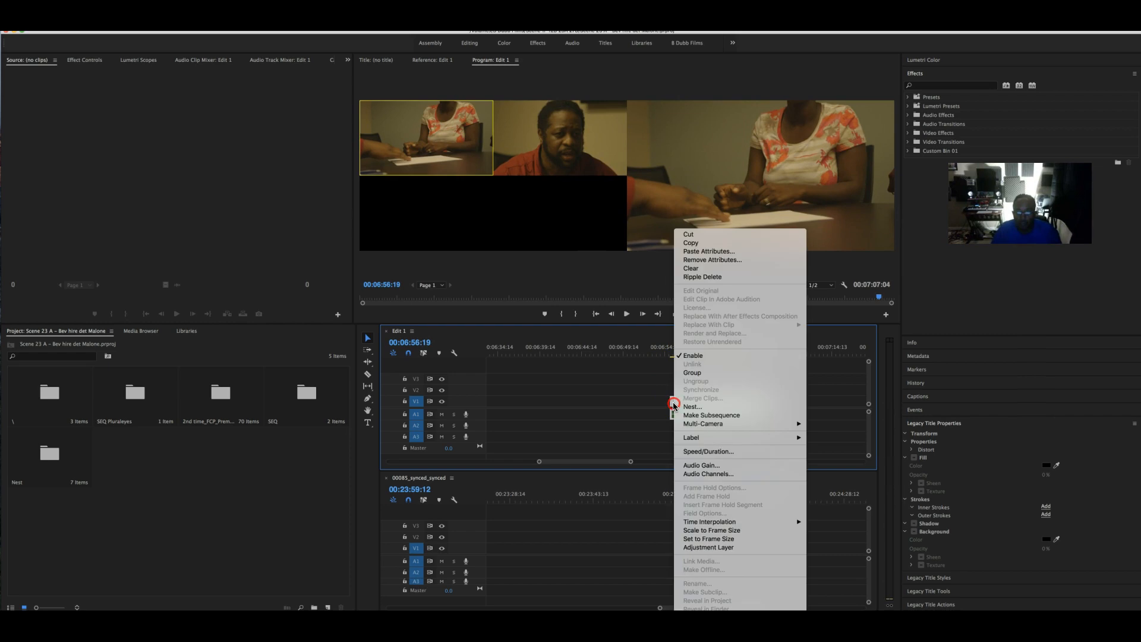
left_click(716, 234)
left_click_drag(604, 461, 541, 462)
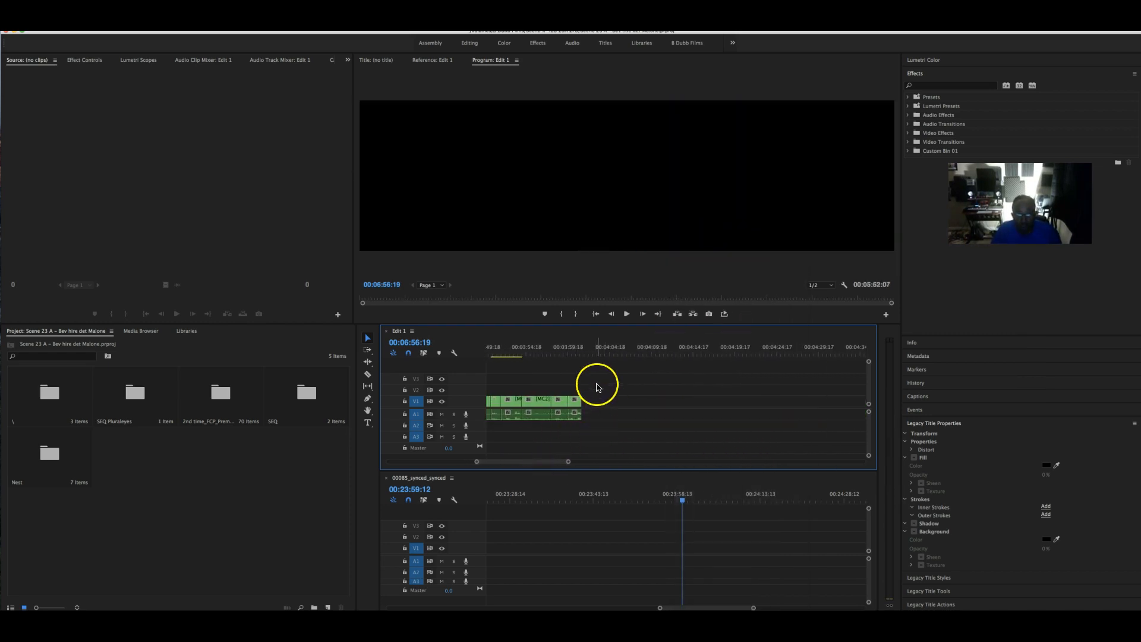
scroll(739, 428, "down", 5)
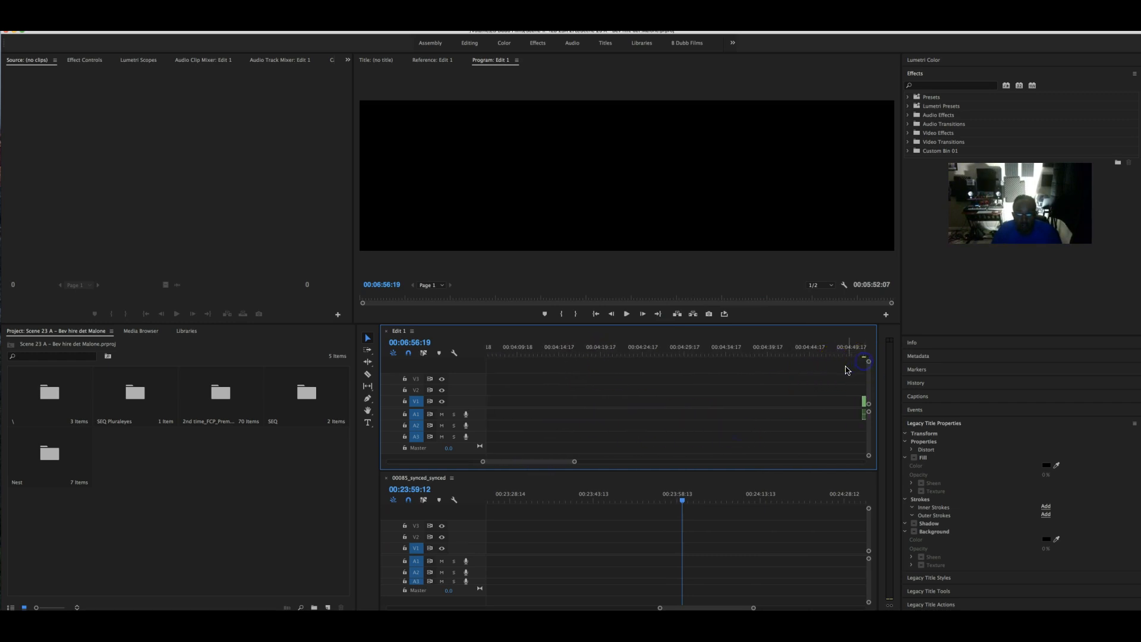
scroll(832, 368, "down", 2)
left_click(771, 361)
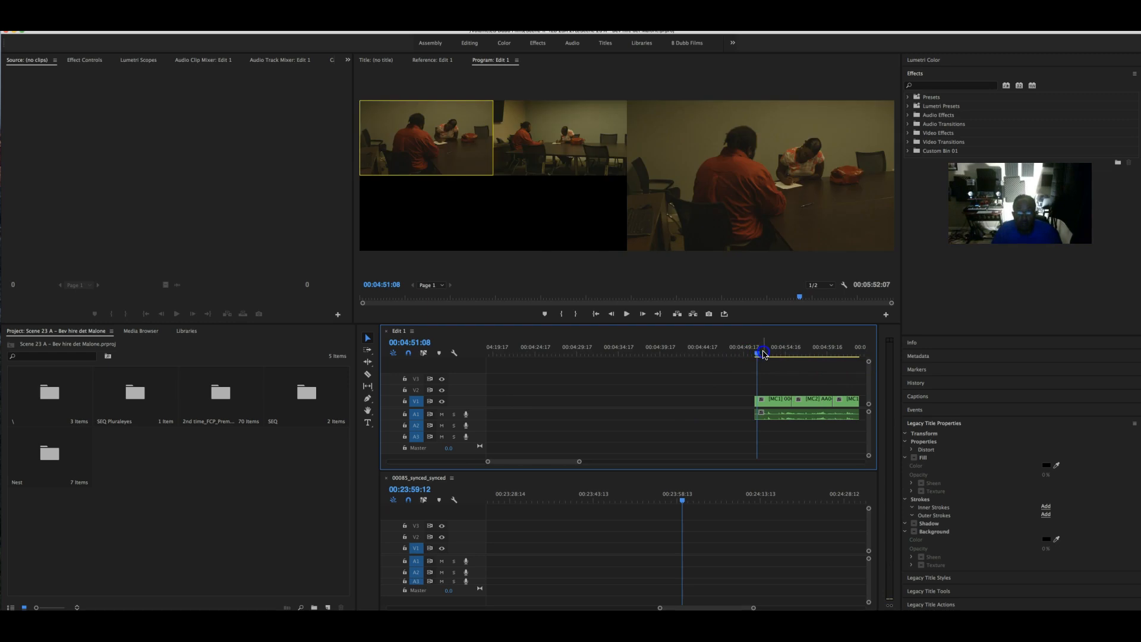
left_click_drag(539, 462, 582, 461)
- Paste the cut clips at 00:04:04:18 and shift the group to about 00:04:01
left_click(626, 357)
left_click(622, 350)
key("super+v")
left_click(632, 366)
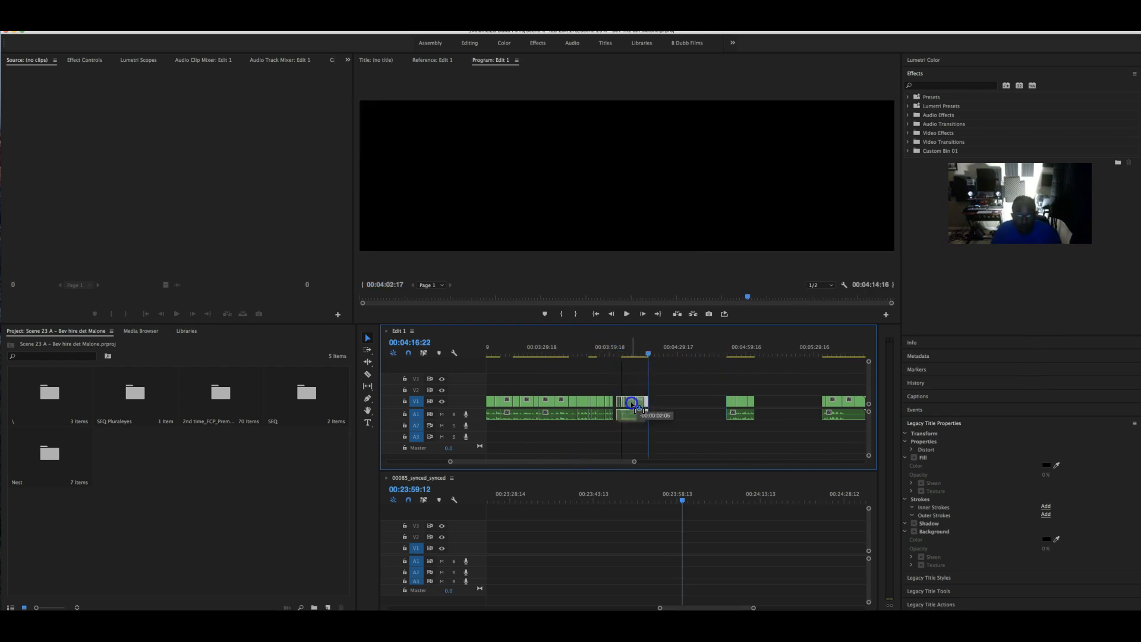
left_click_drag(632, 404, 626, 392)
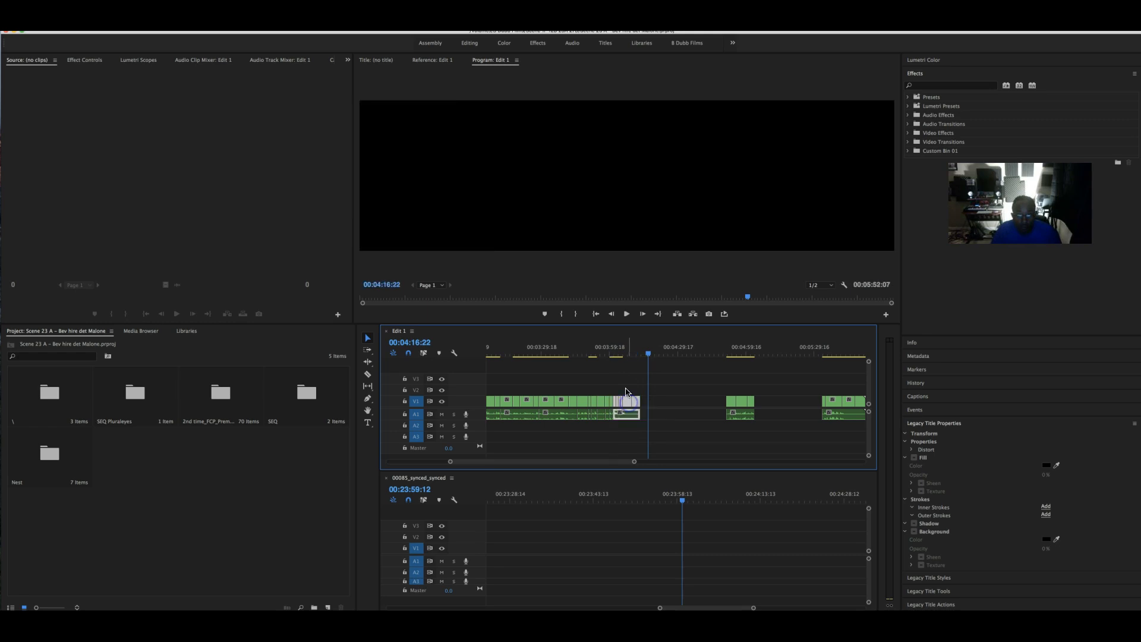
- Play back from about 00:04:01 and cut to camera angle 2 in the gap
left_click(614, 356)
key("space")
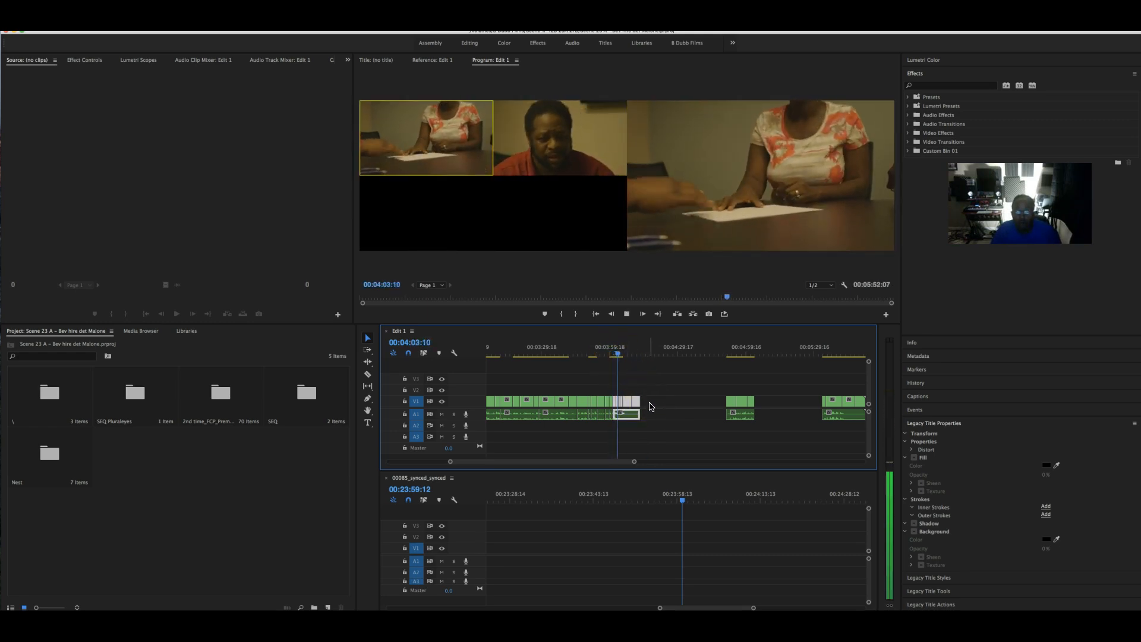
left_click(637, 354)
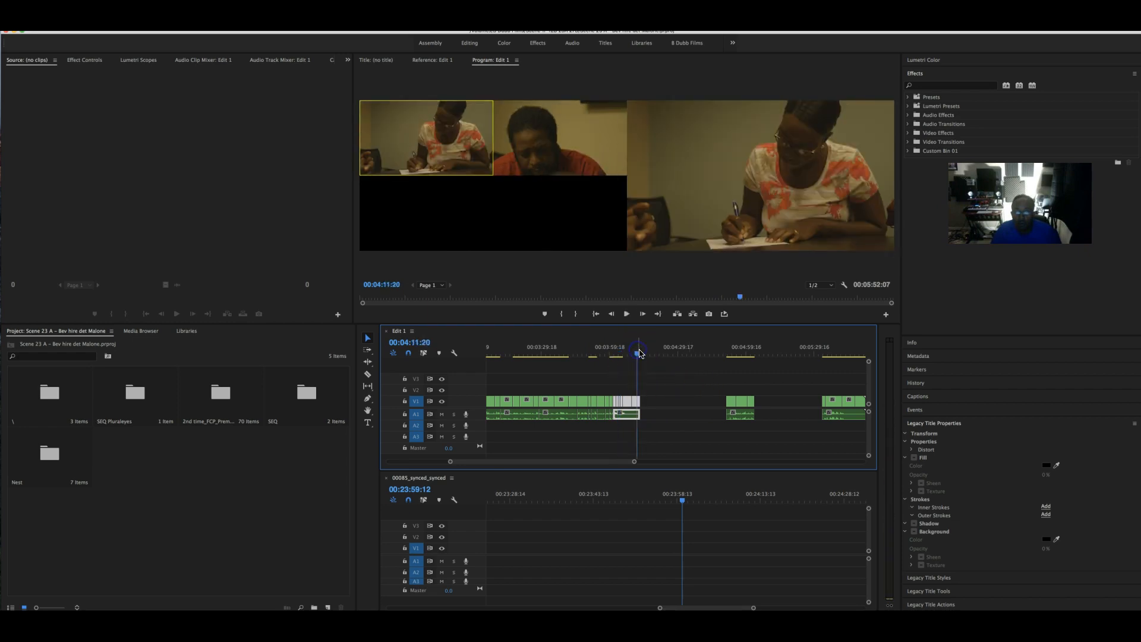
key("space")
left_click_drag(642, 355, 736, 355)
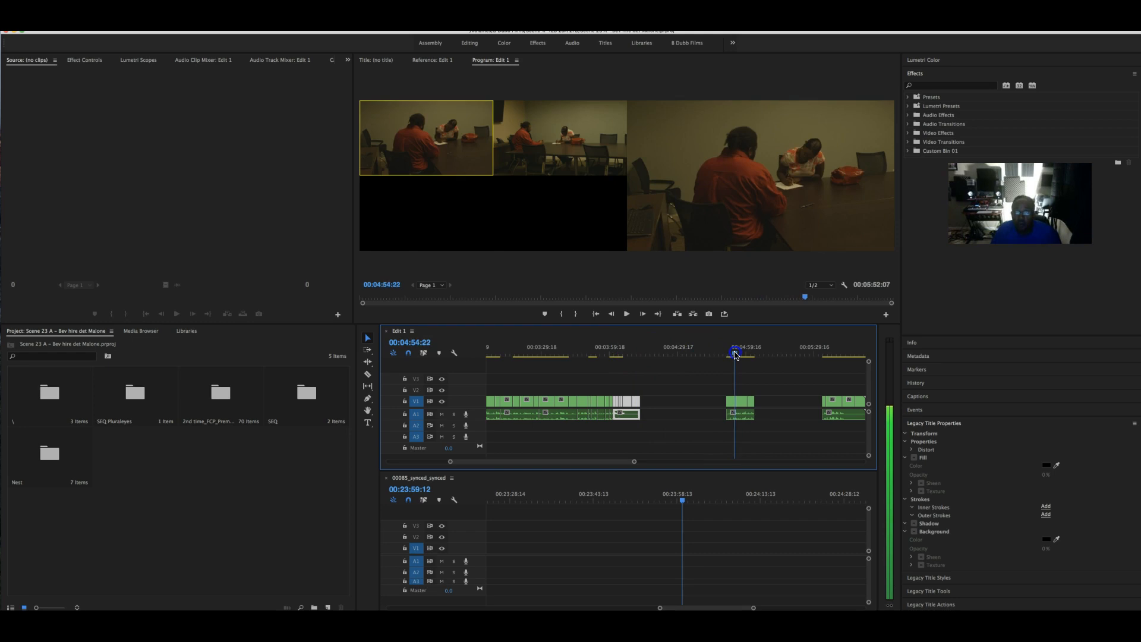
key("space")
key("2")
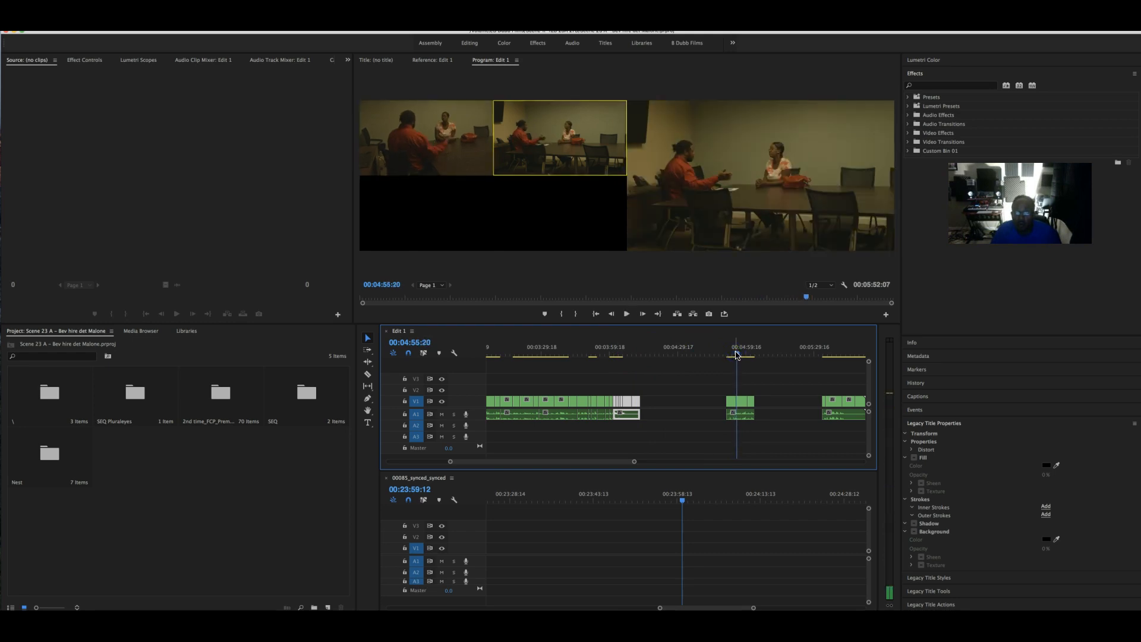
- Trim the start of multicam clip 00097.MTS to the playhead at 00:04:52:04
left_click(728, 355)
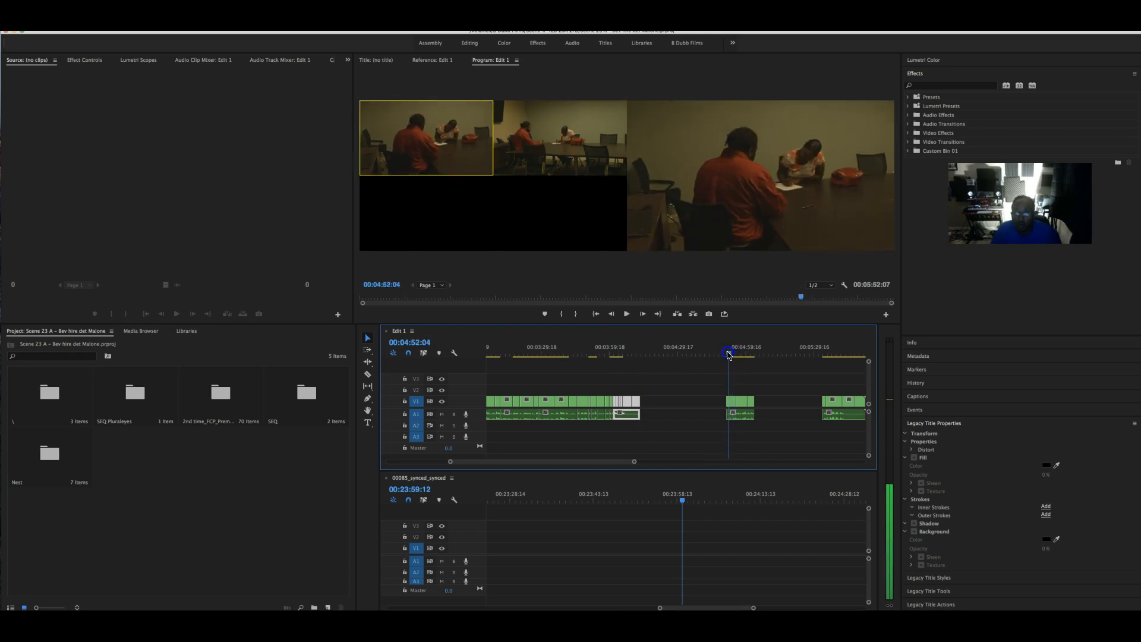
left_click_drag(634, 463, 558, 462)
left_click_drag(628, 403, 687, 411)
left_click(642, 419)
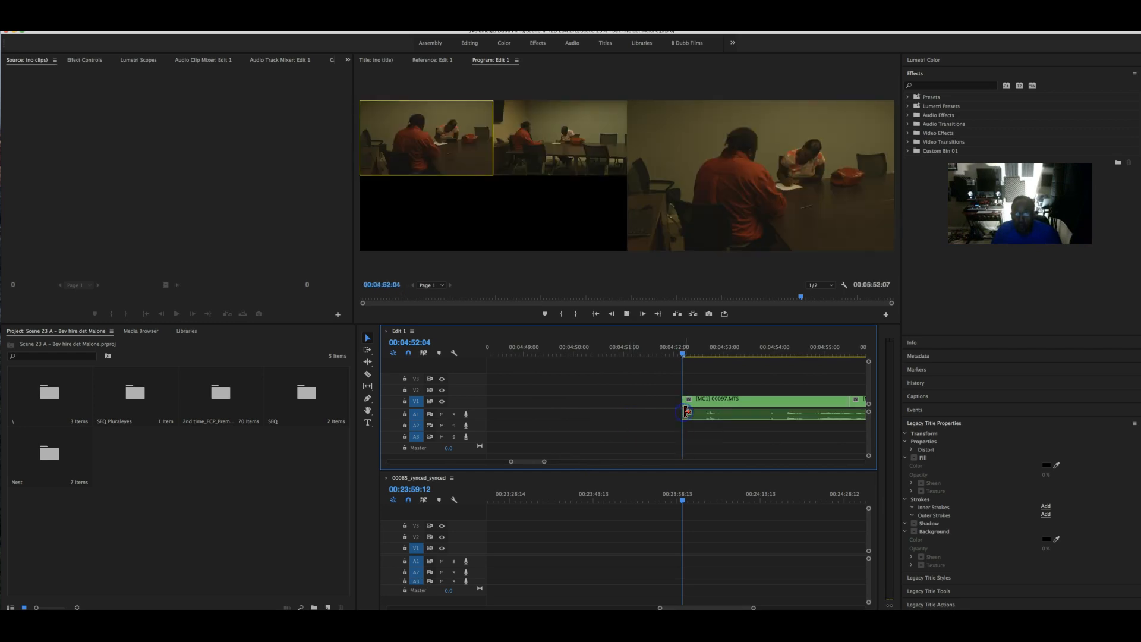
- Slide the clips after the gap left to butt against the earlier clips
key("space")
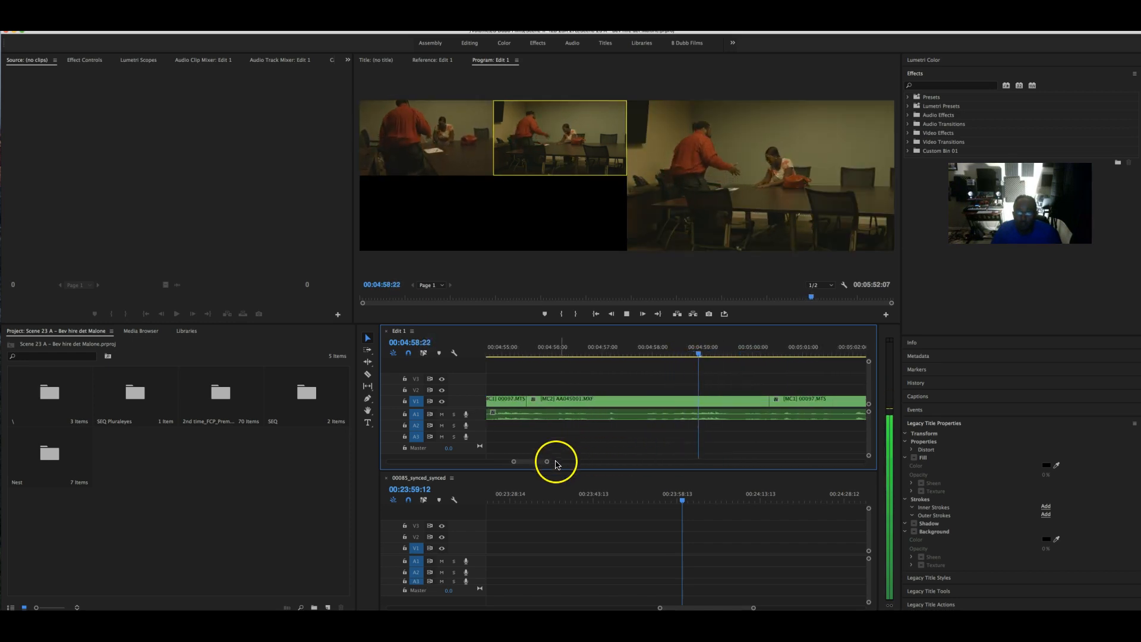
left_click_drag(550, 462, 575, 464)
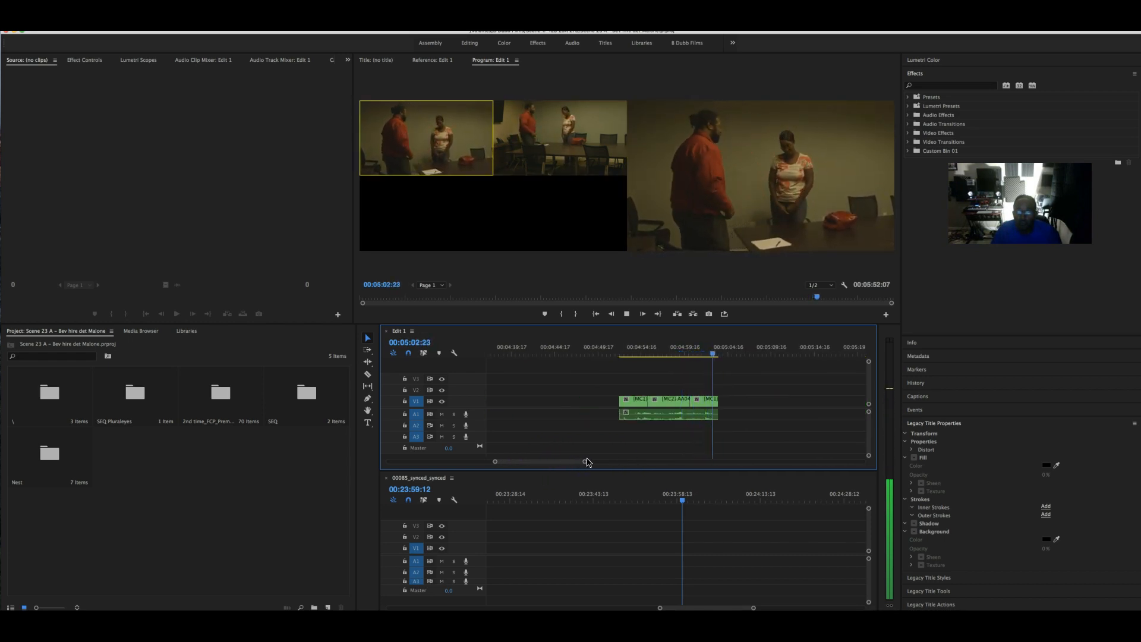
key("space")
left_click(622, 394)
left_click_drag(585, 462, 677, 461)
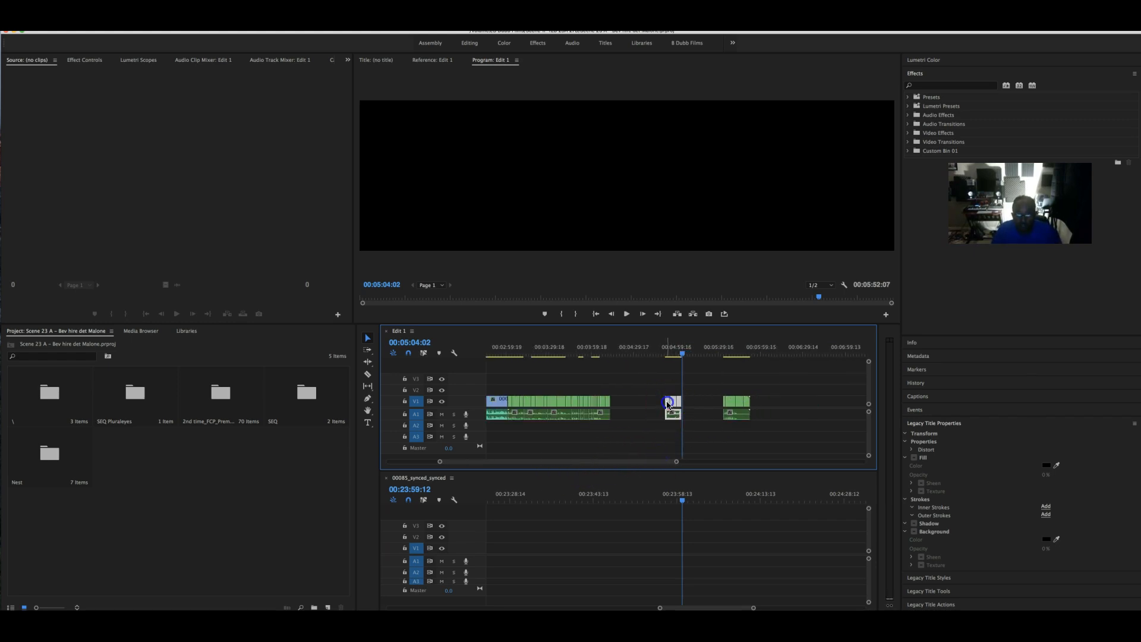
left_click_drag(617, 402, 614, 402)
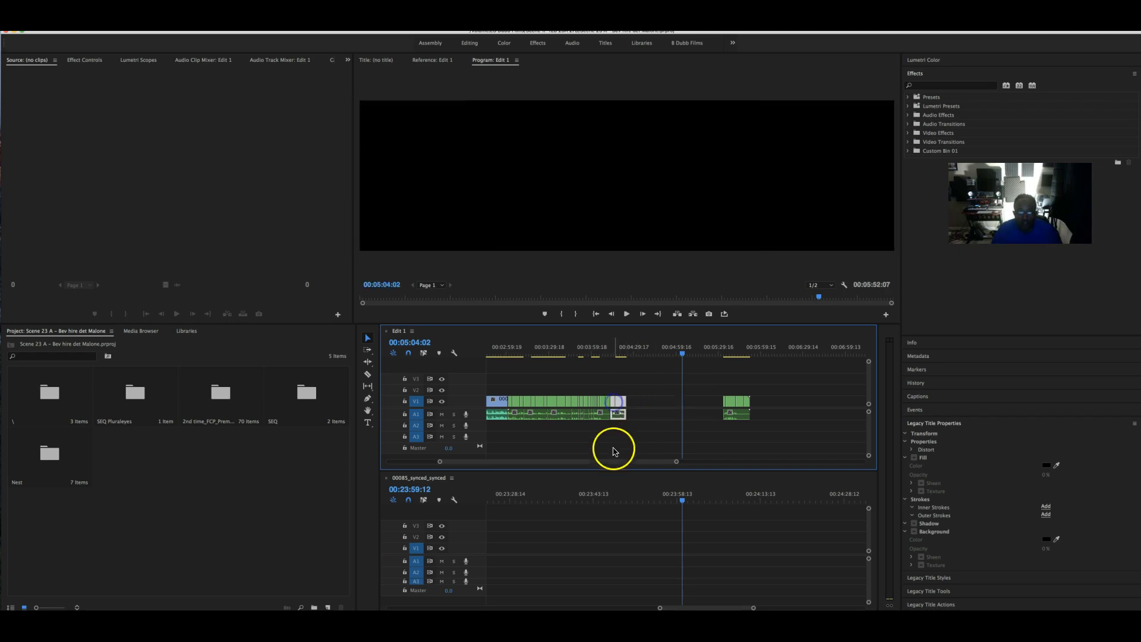
left_click_drag(676, 463, 635, 468)
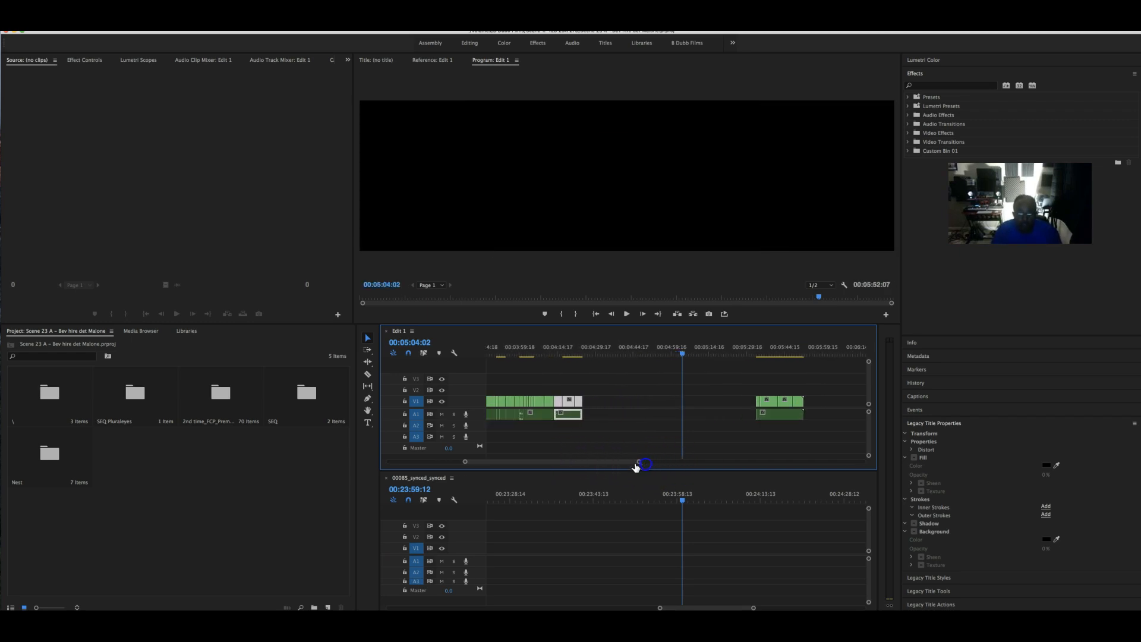
- Delete the trailing clips so Edit 1 ends at 00:04:24:20
left_click(769, 351)
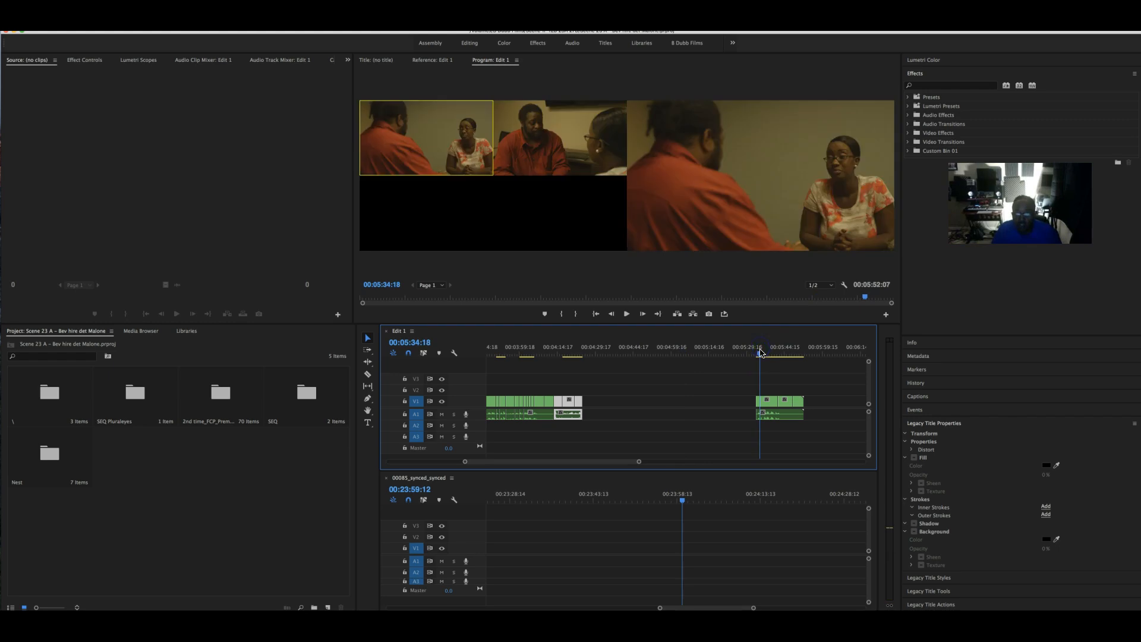
left_click_drag(830, 425, 731, 400)
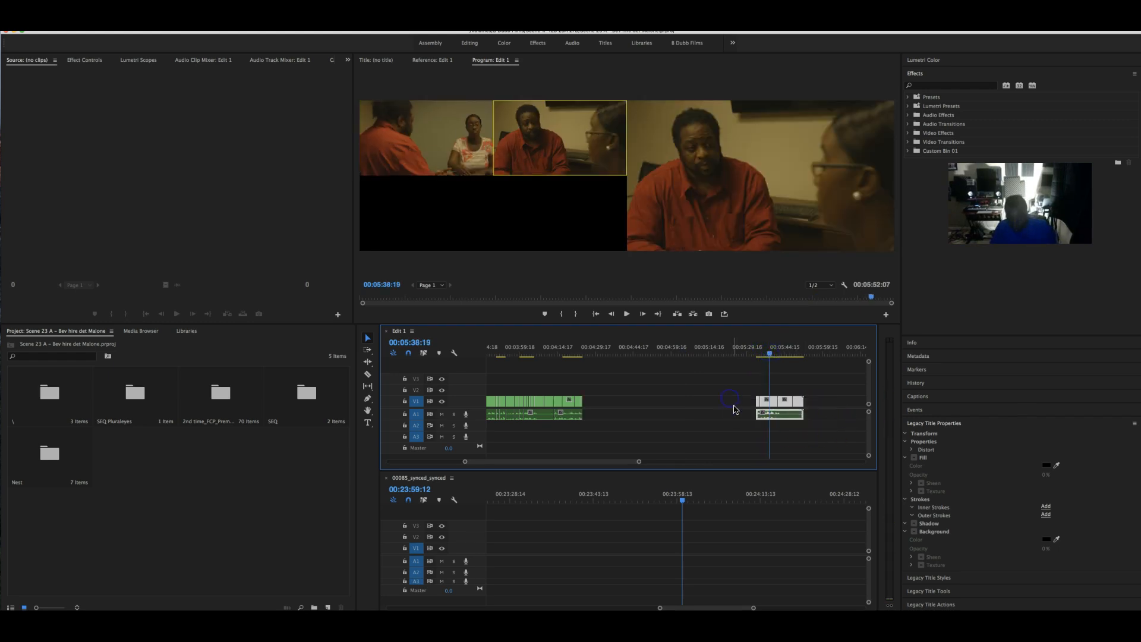
key("Delete")
left_click_drag(640, 461, 544, 459)
left_click_drag(523, 350, 602, 353)
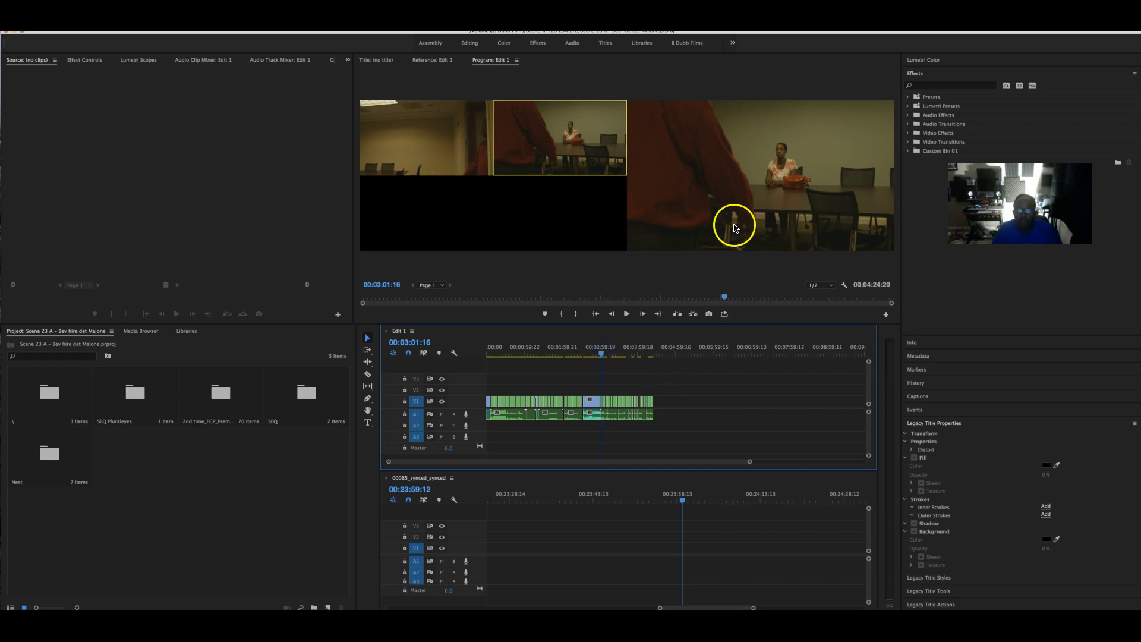
- Switch the Program monitor to Composite Video and maximize it with the ` key
left_click(844, 285)
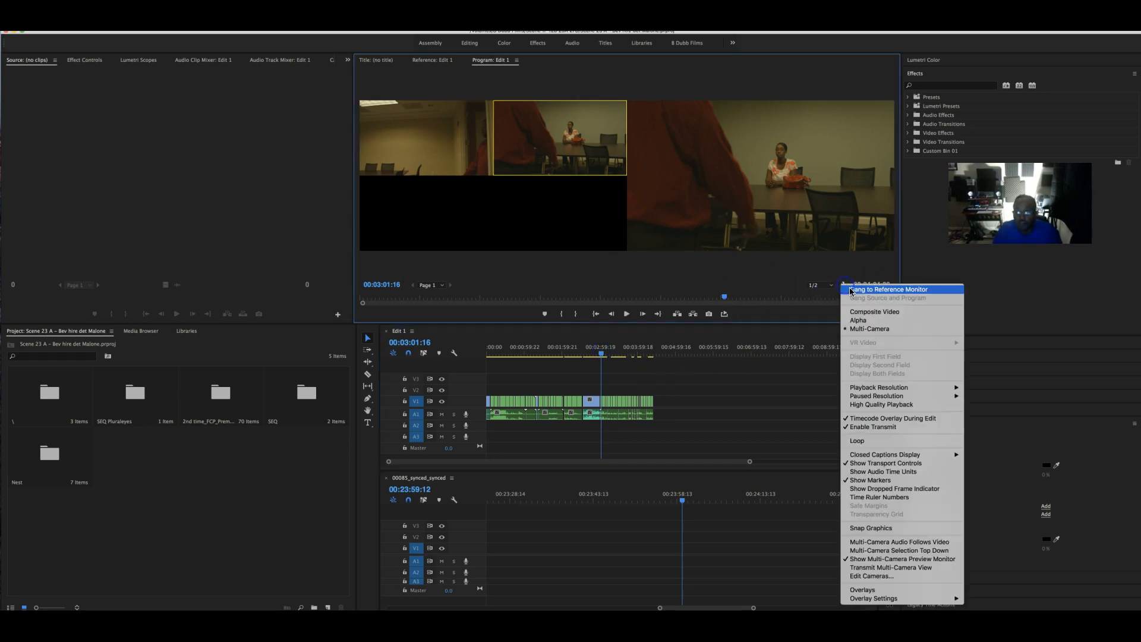
left_click(873, 313)
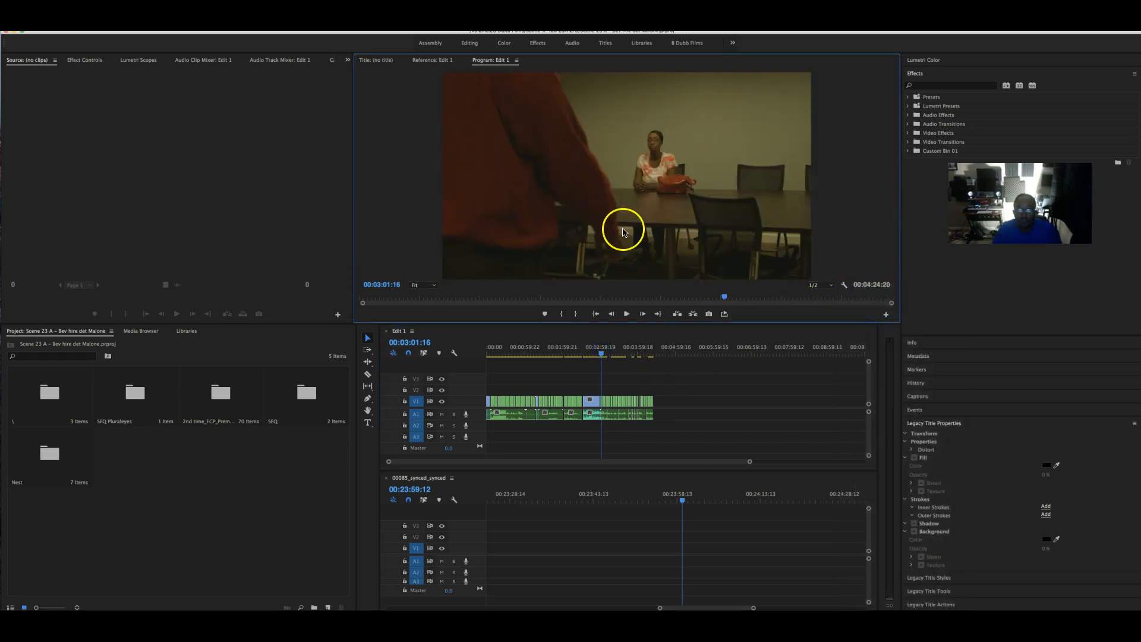
key("grave")
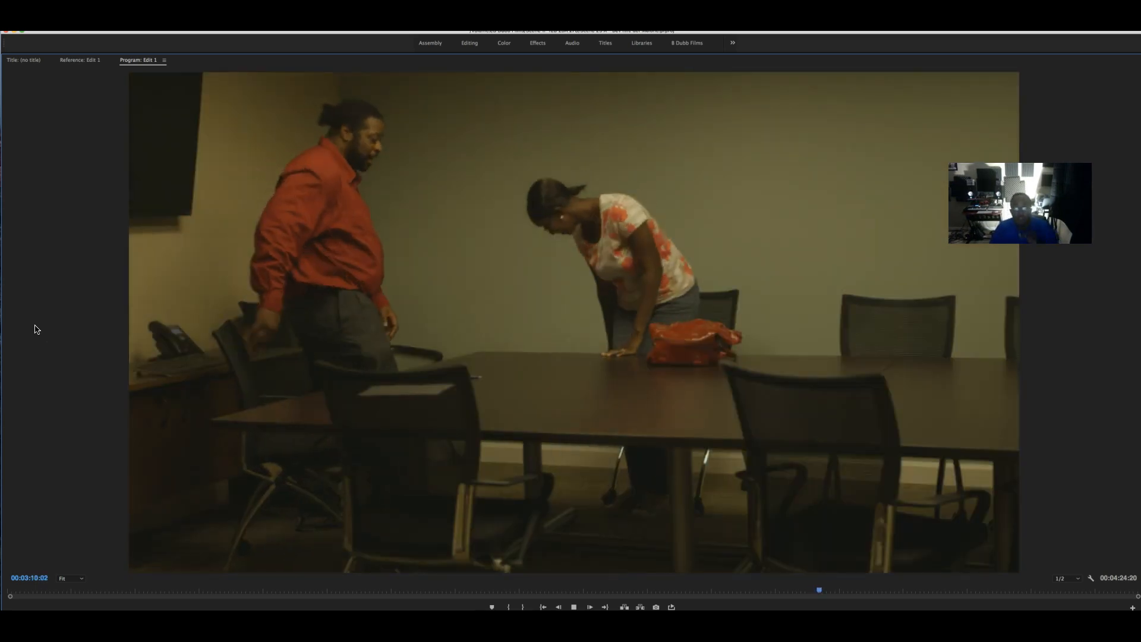
- Watch Edit 1 full-frame to its end at 00:04:24:20, then restore the panel layout
left_click(53, 326)
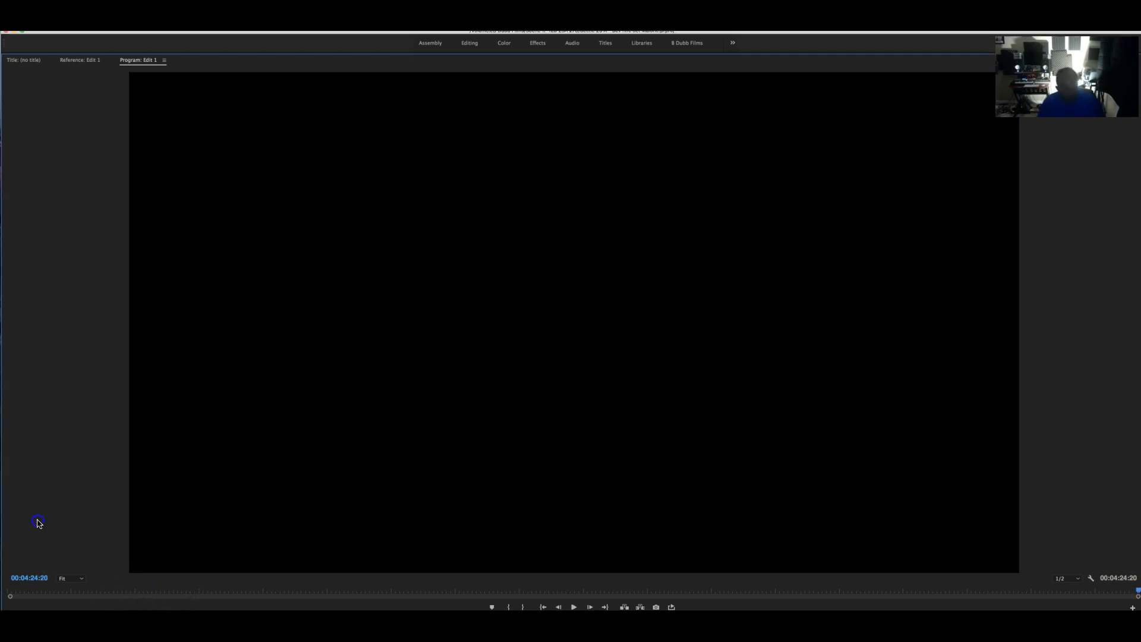
key("grave")
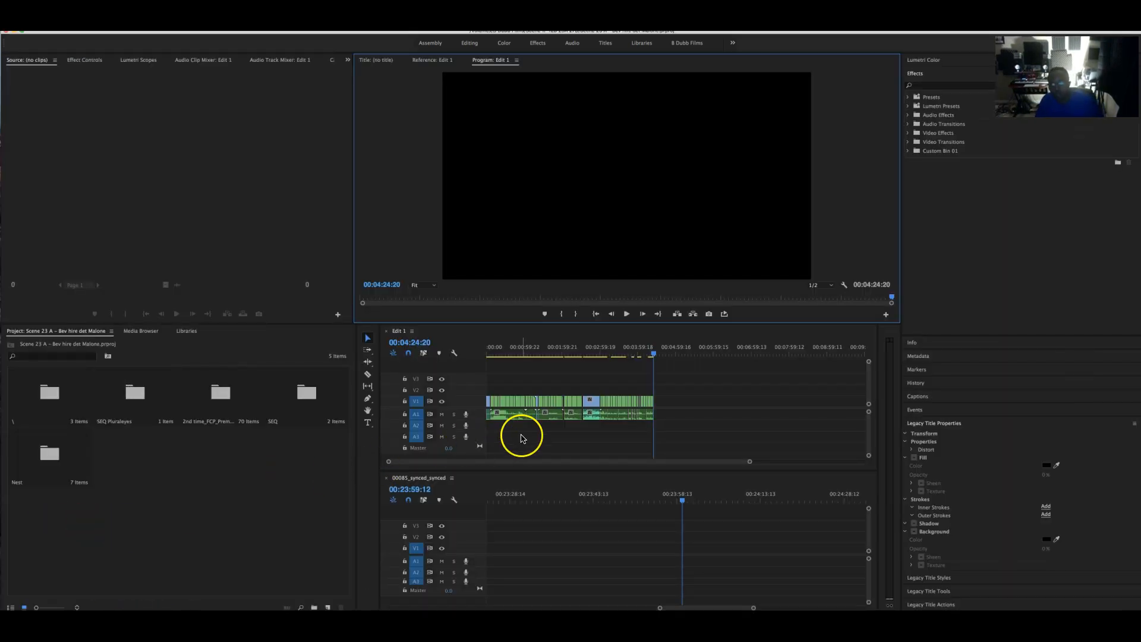